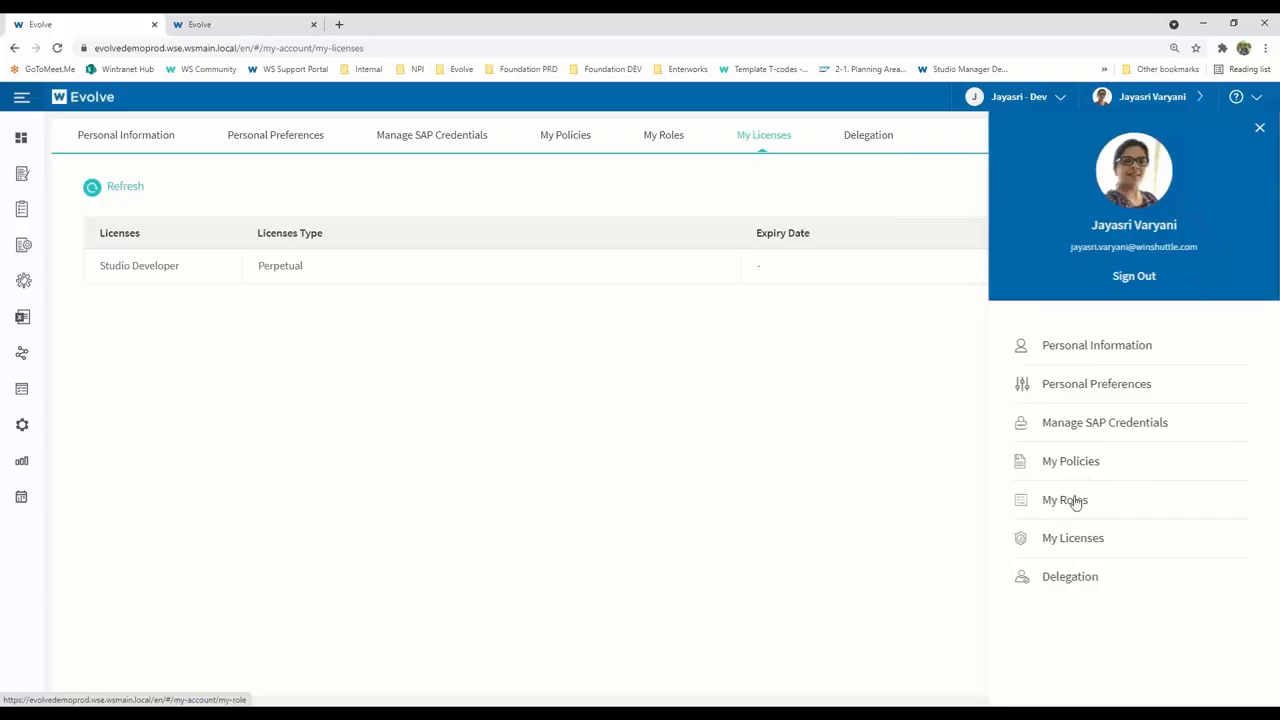
Show the account's own roles and expand the library permissions of the Dev app currently in use
click(1066, 500)
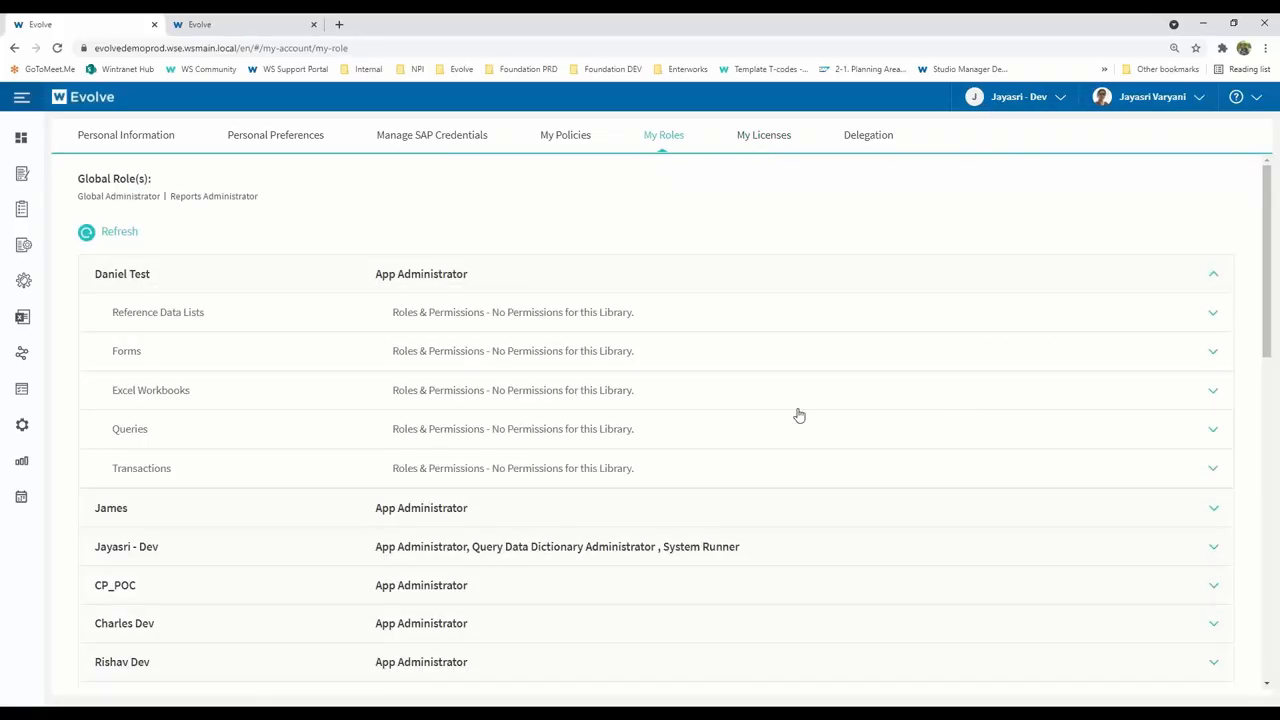
scroll(797, 414, down, 1)
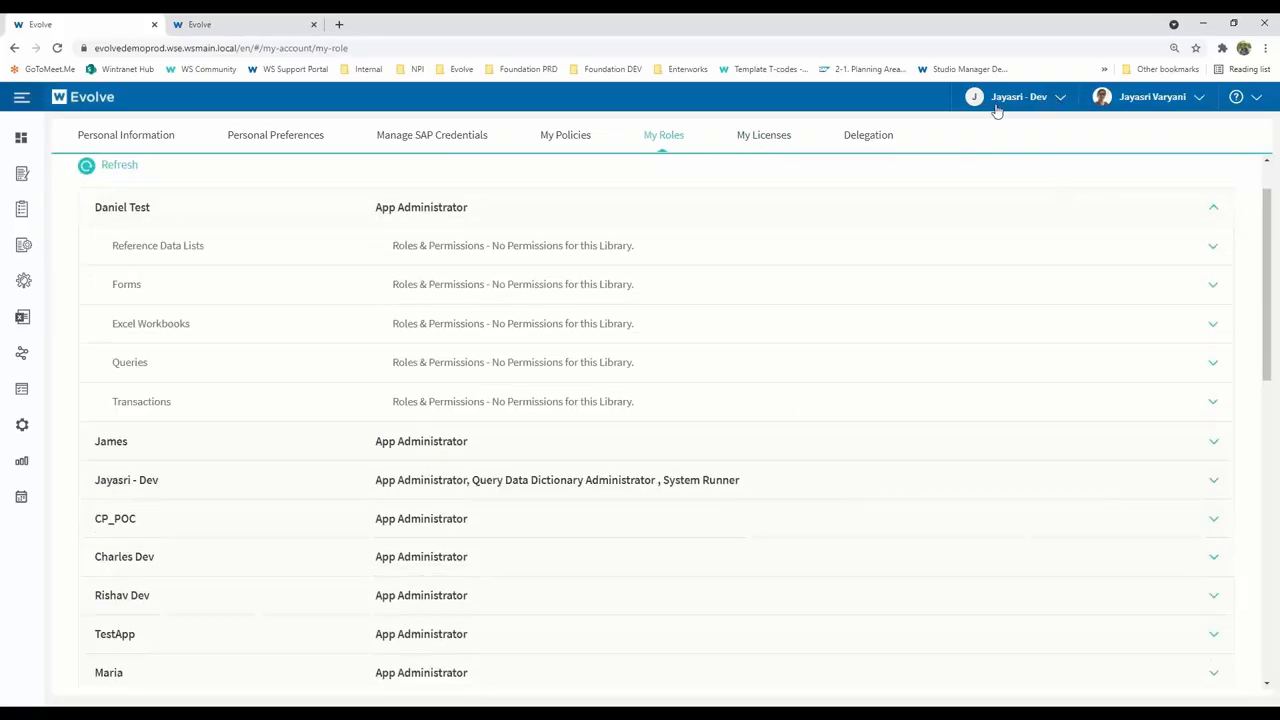
click(572, 484)
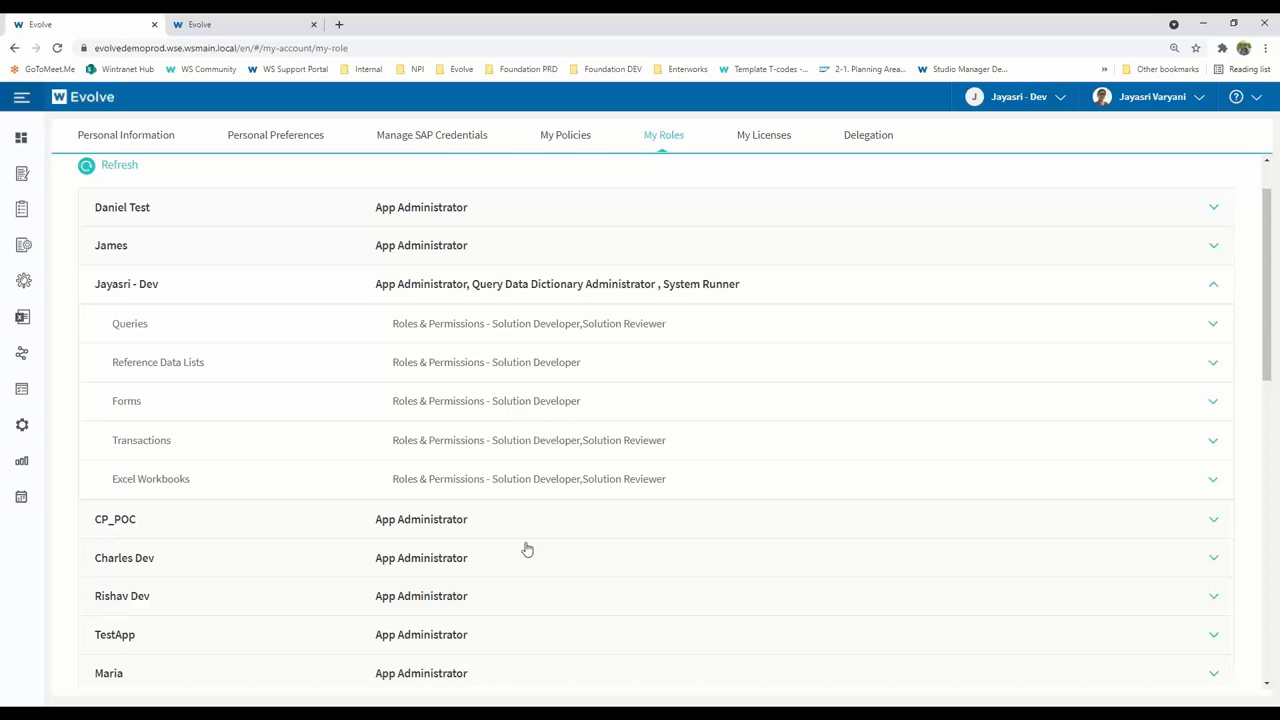
scroll(525, 548, up, 1)
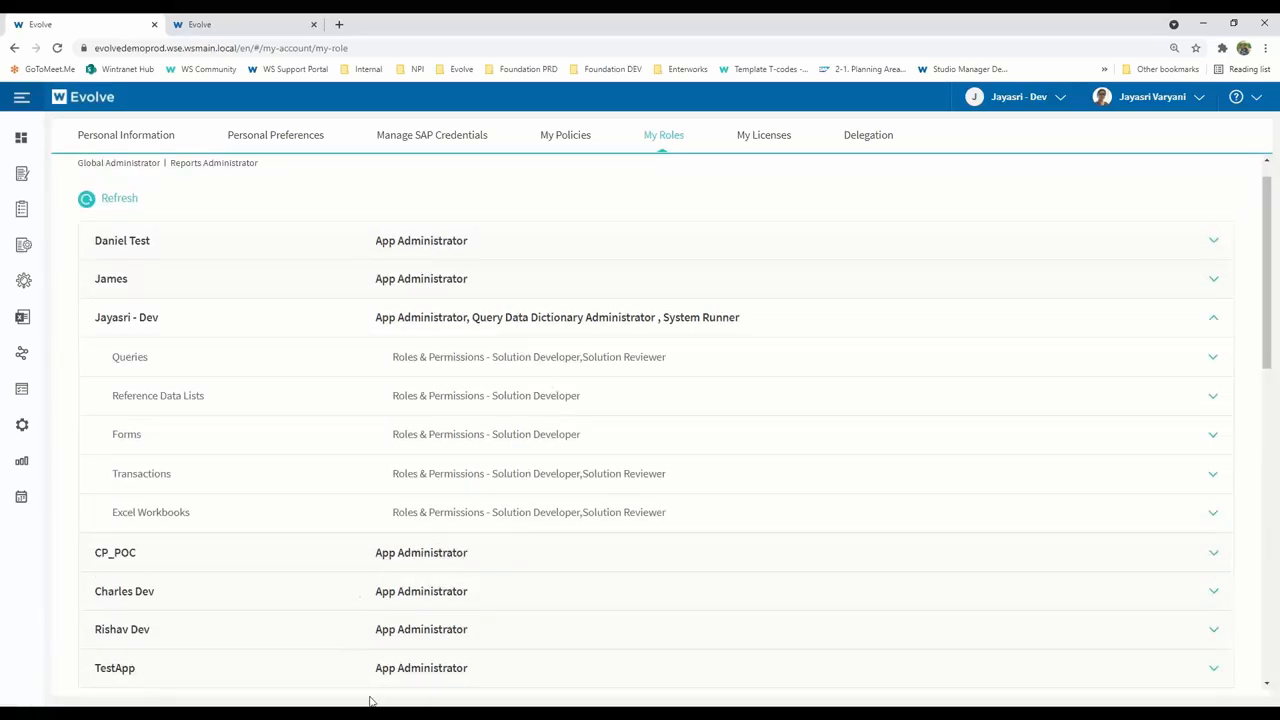
Switch to Winshuttle Studio in the remote desktop session, check the MM01-ALL-XML.Txr window's title and bring it back to full size
mouse_move(342, 714)
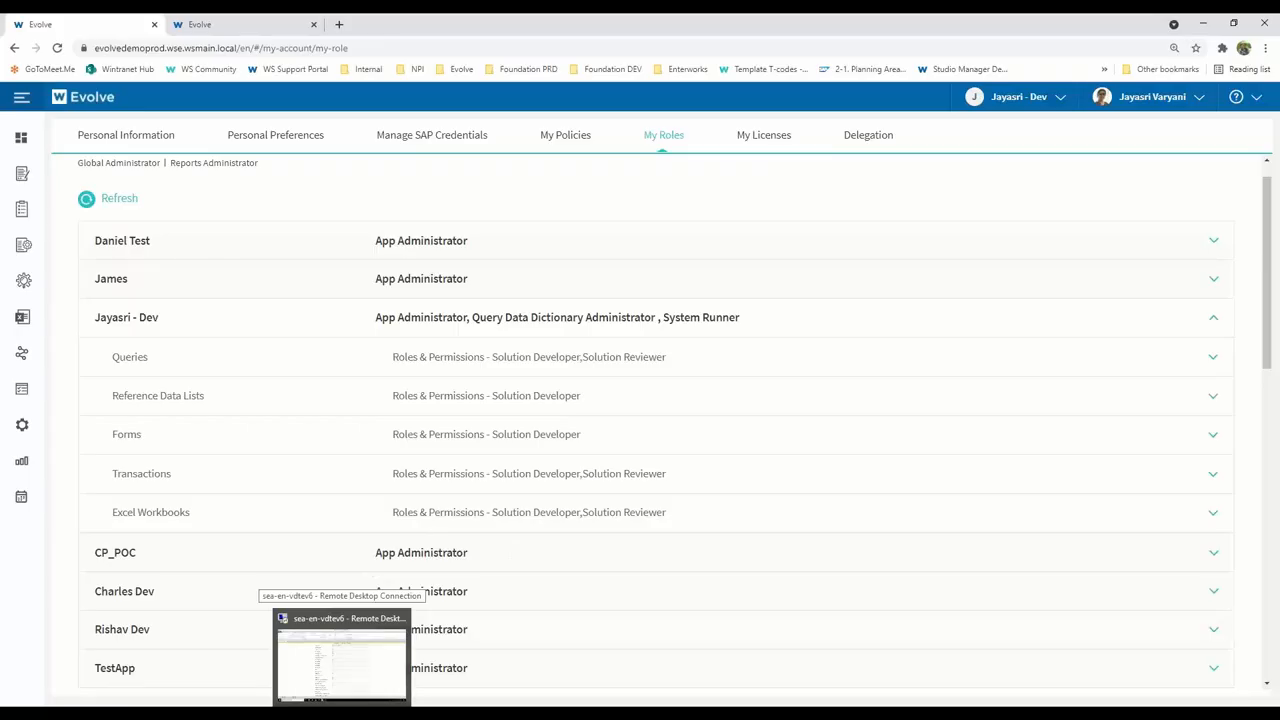
click(341, 655)
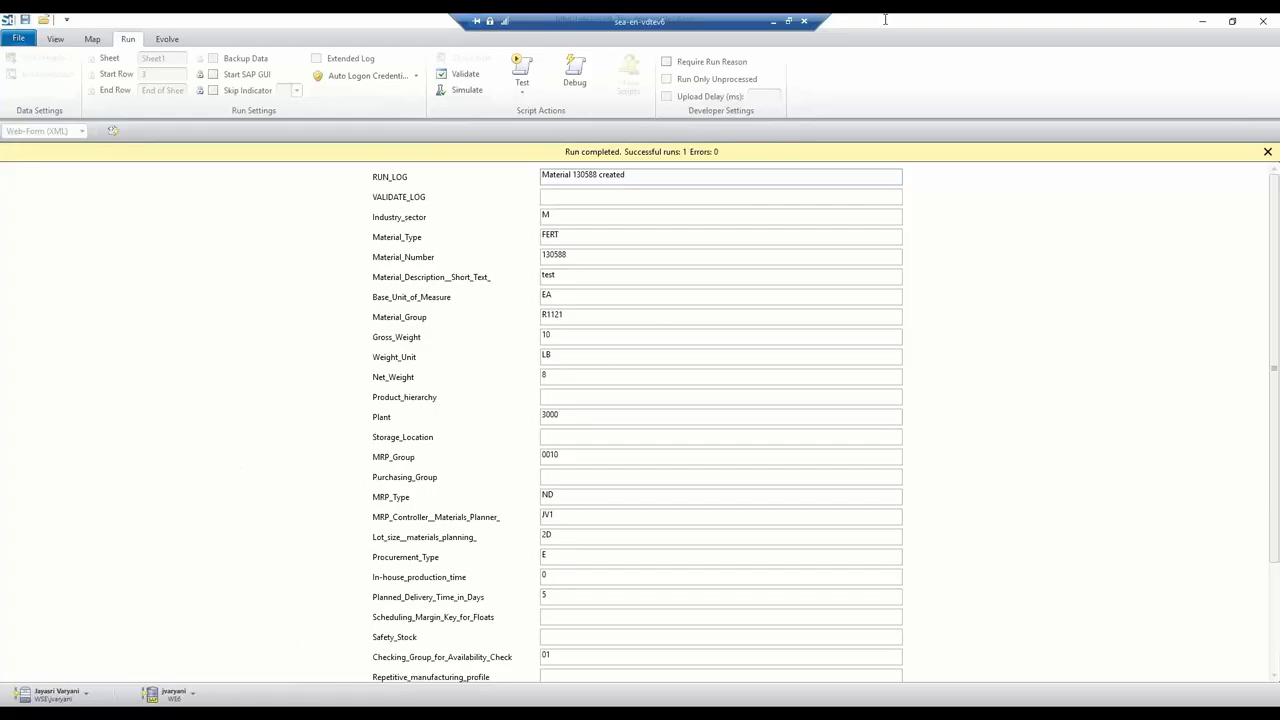
drag(908, 23, 844, 85)
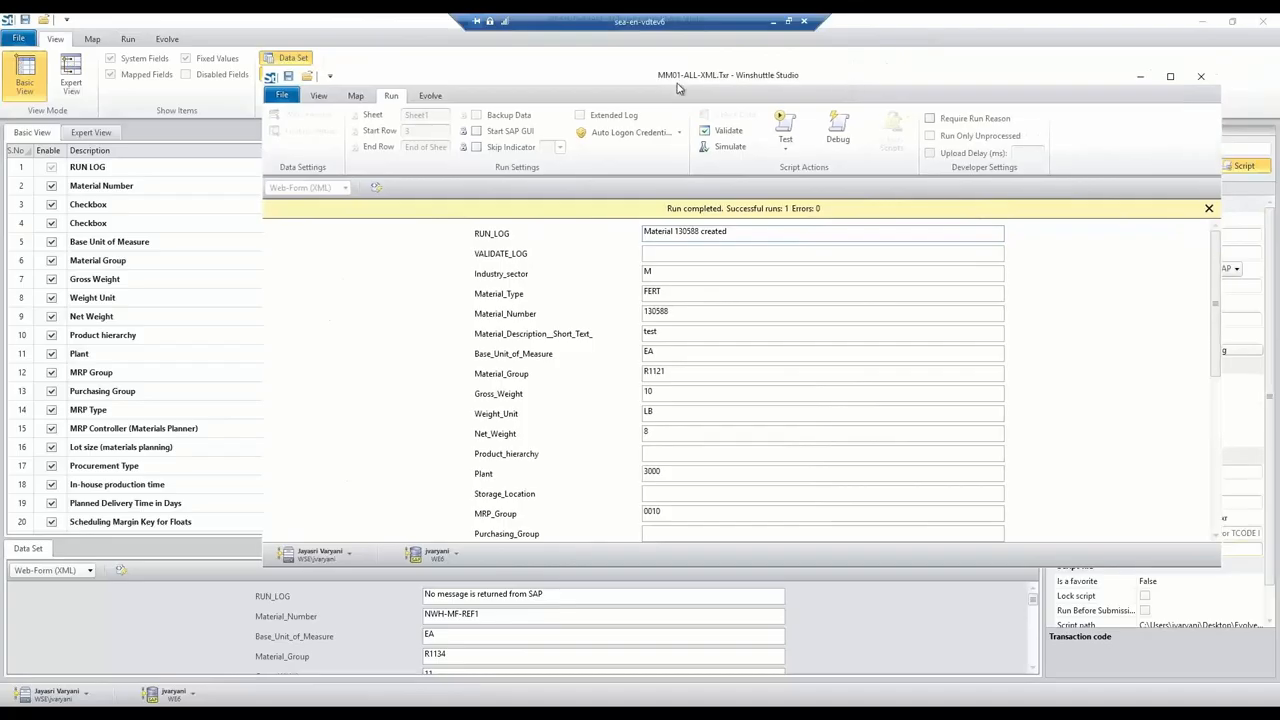
click(1170, 77)
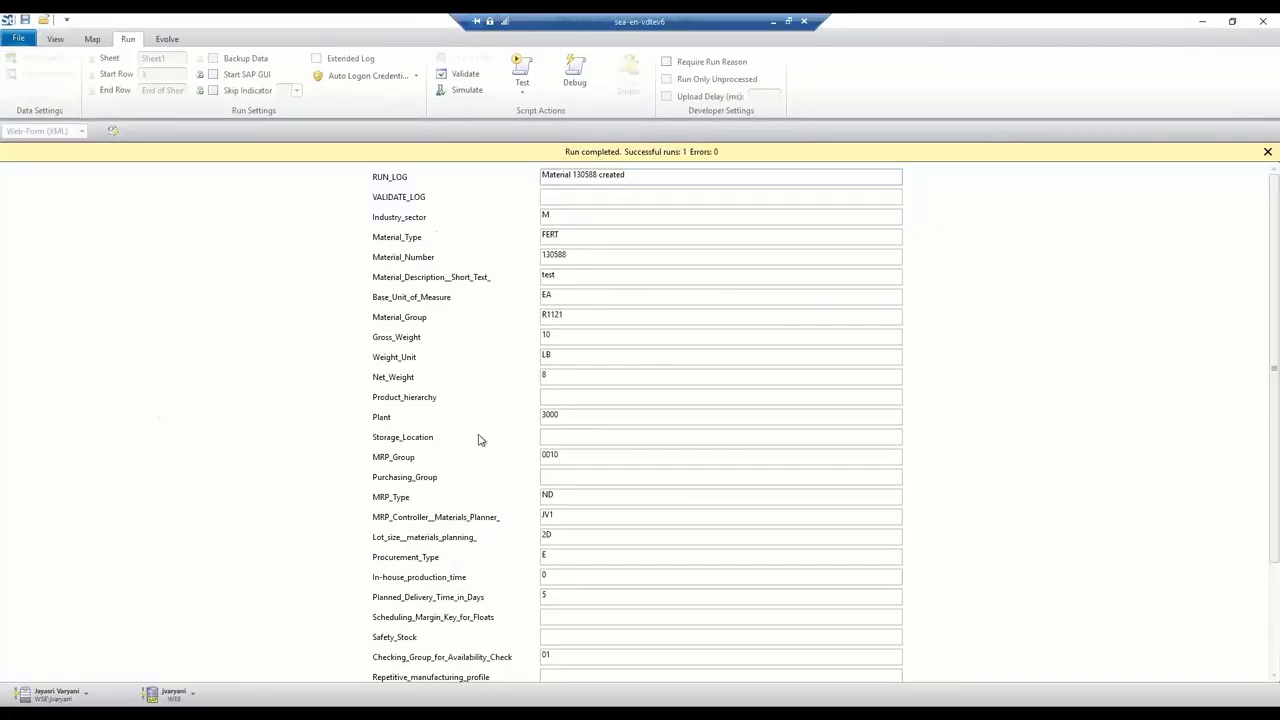
Review the field mappings of the MM01-ALL-XML script and the data set formats available for it
click(92, 39)
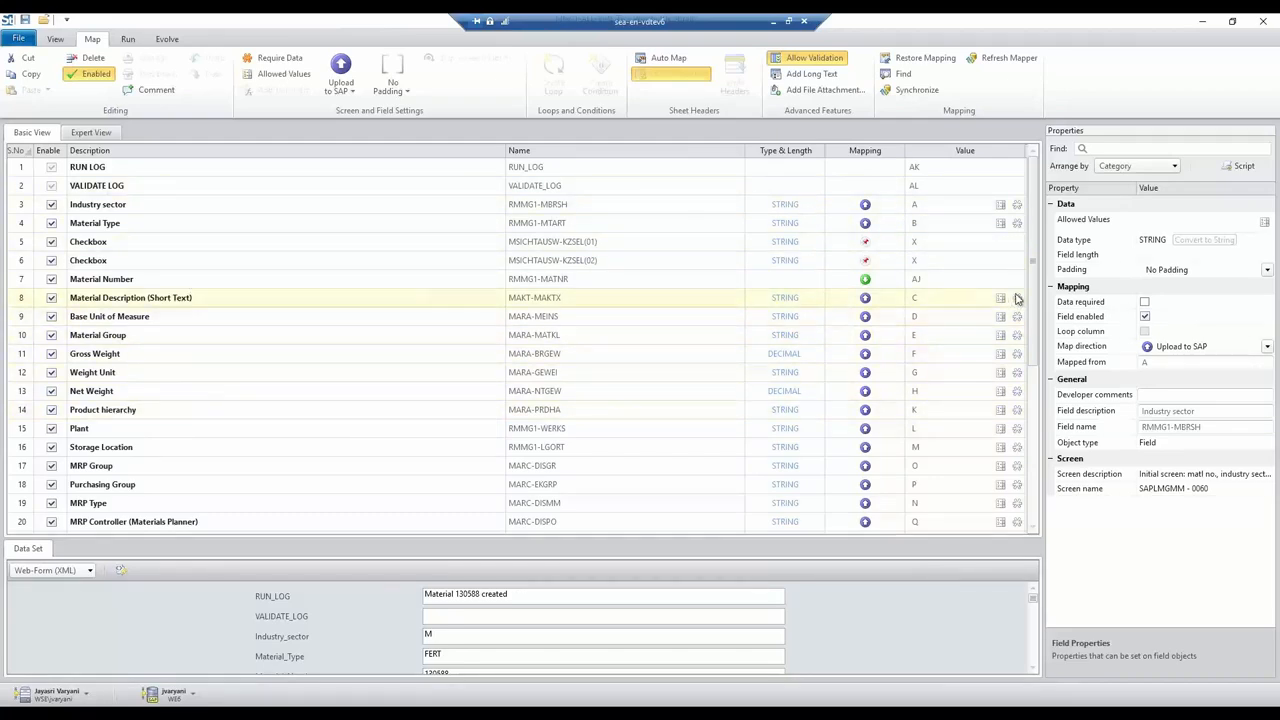
drag(1035, 300, 1032, 452)
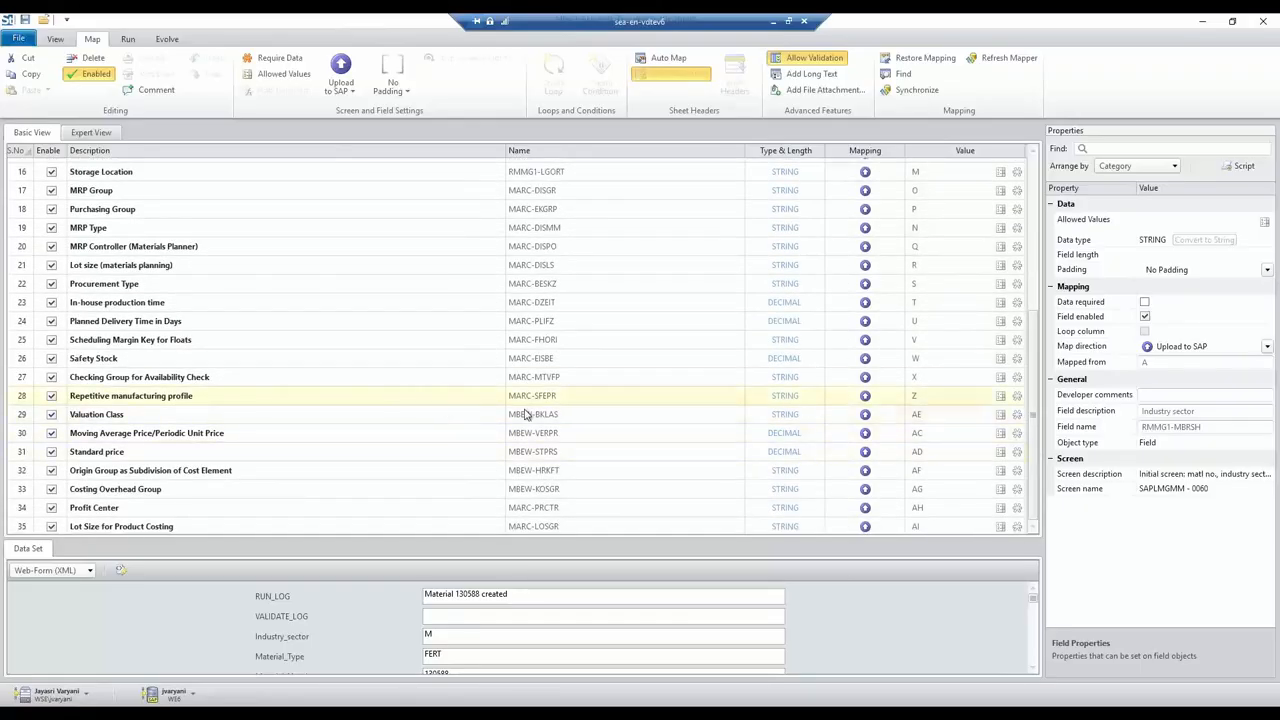
drag(1036, 430, 1037, 251)
click(89, 571)
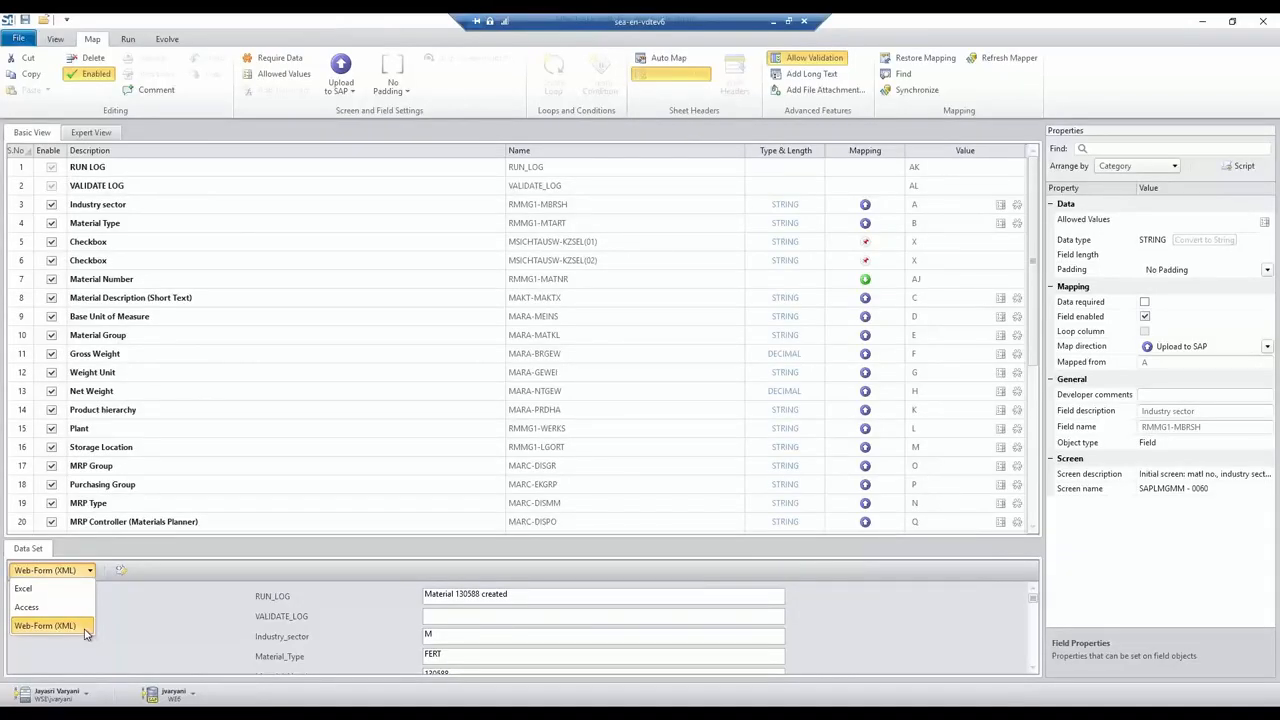
click(138, 628)
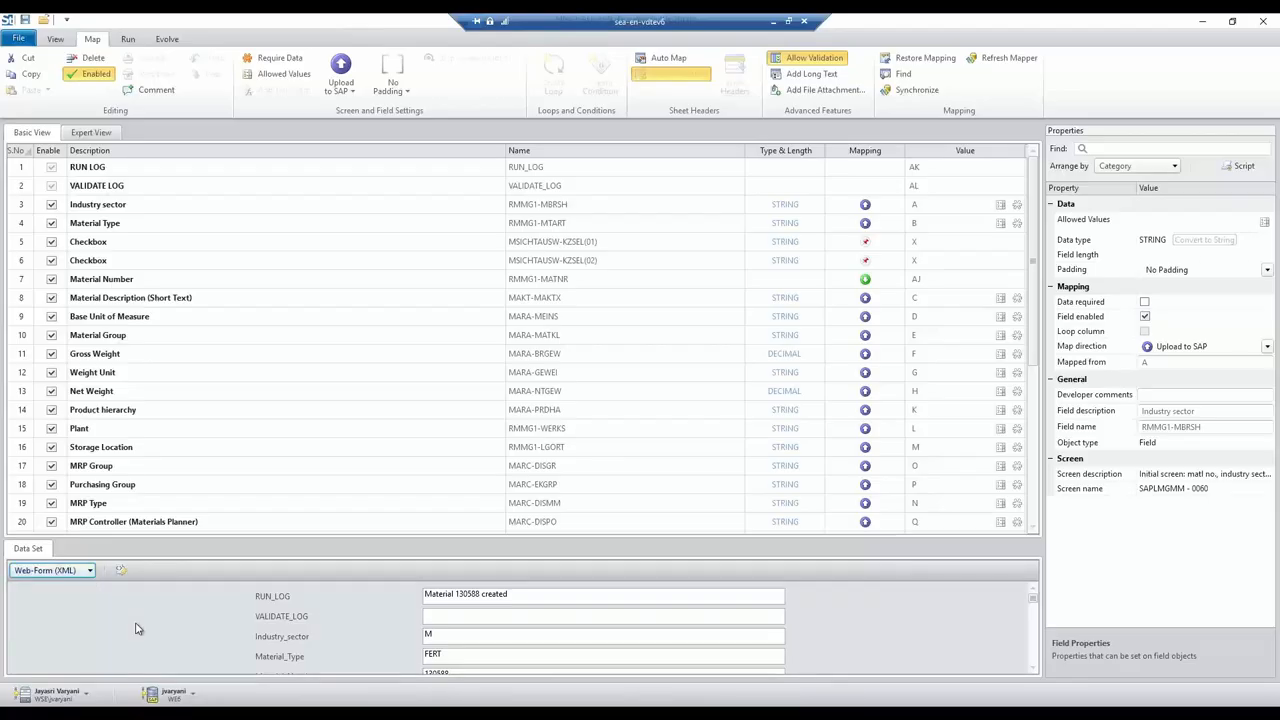
Examine the run form of the MM01-ALL-XML script, including its log and all material field values
click(128, 40)
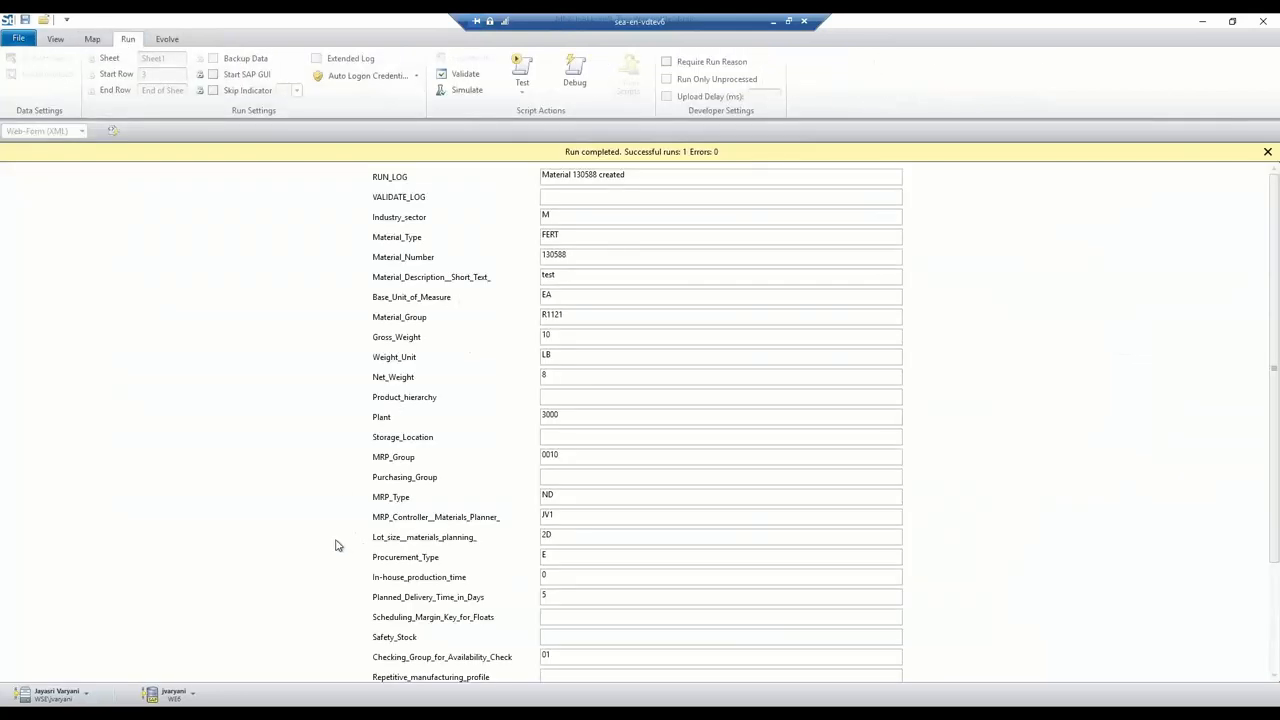
scroll(613, 558, down, 3)
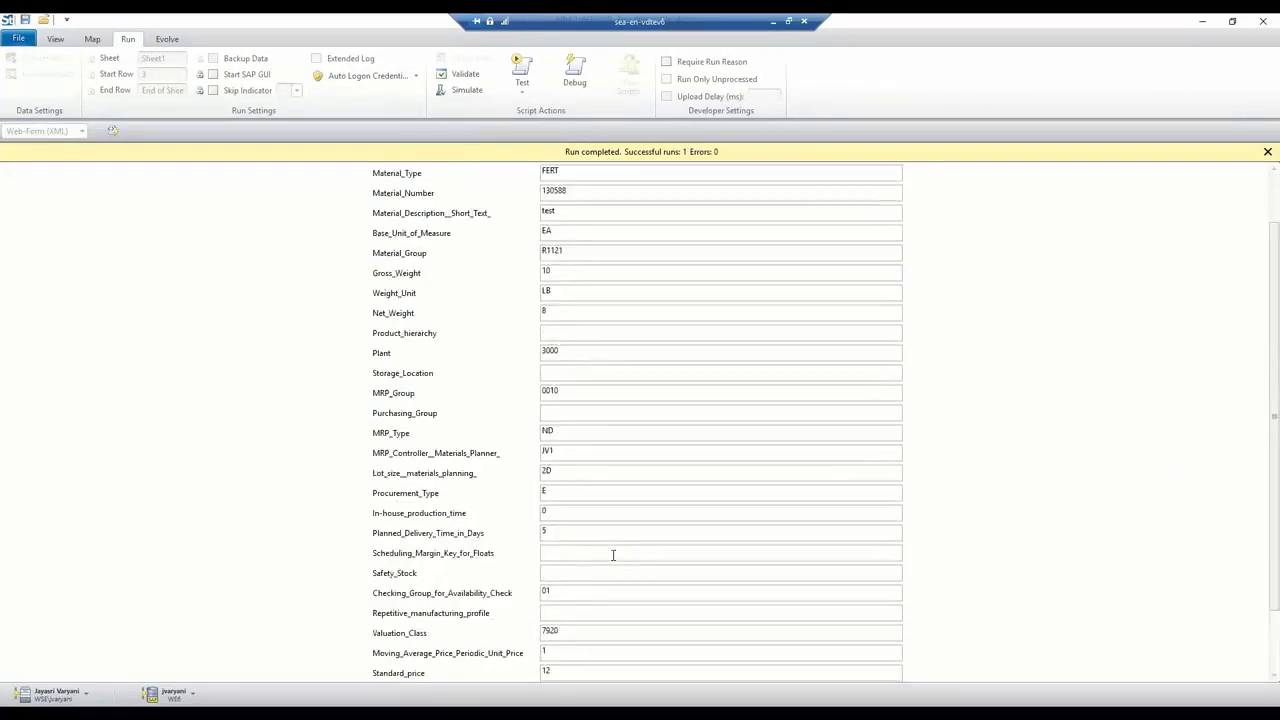
scroll(613, 558, up, 3)
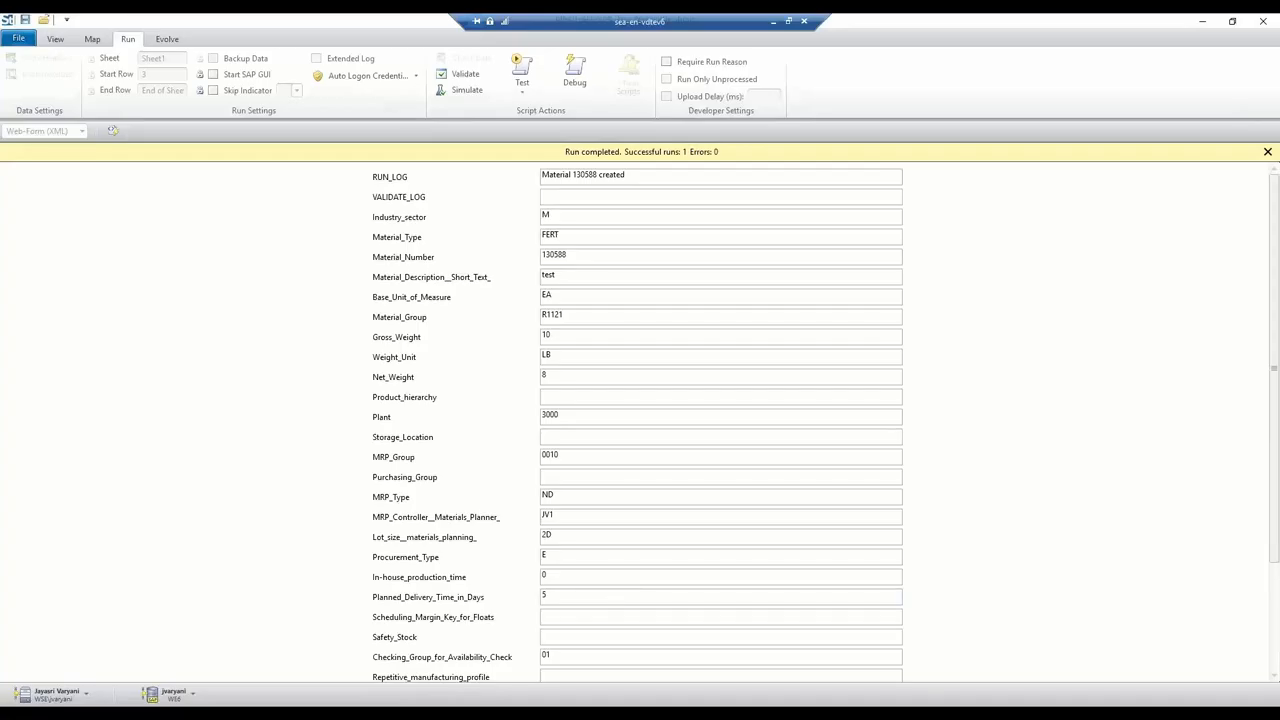
Switch to the MM03-ReadALL-XML script and review its field mappings and run form
mouse_move(441, 715)
click(441, 714)
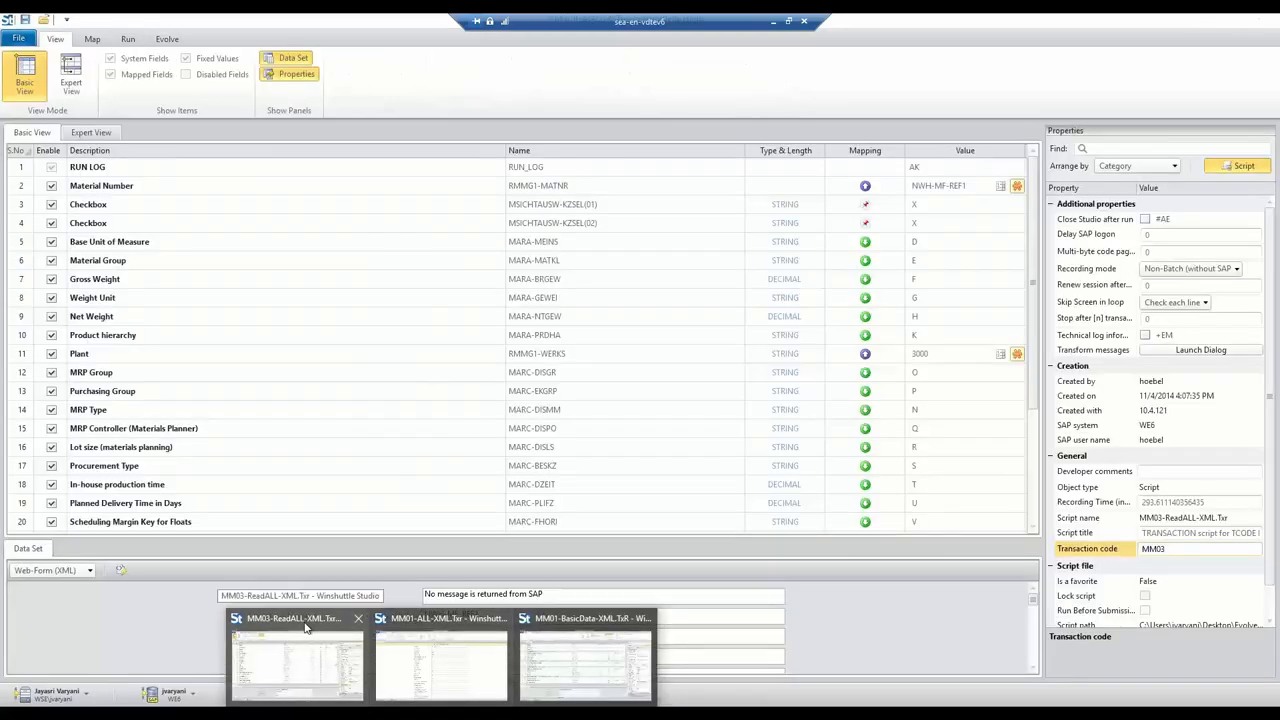
click(305, 627)
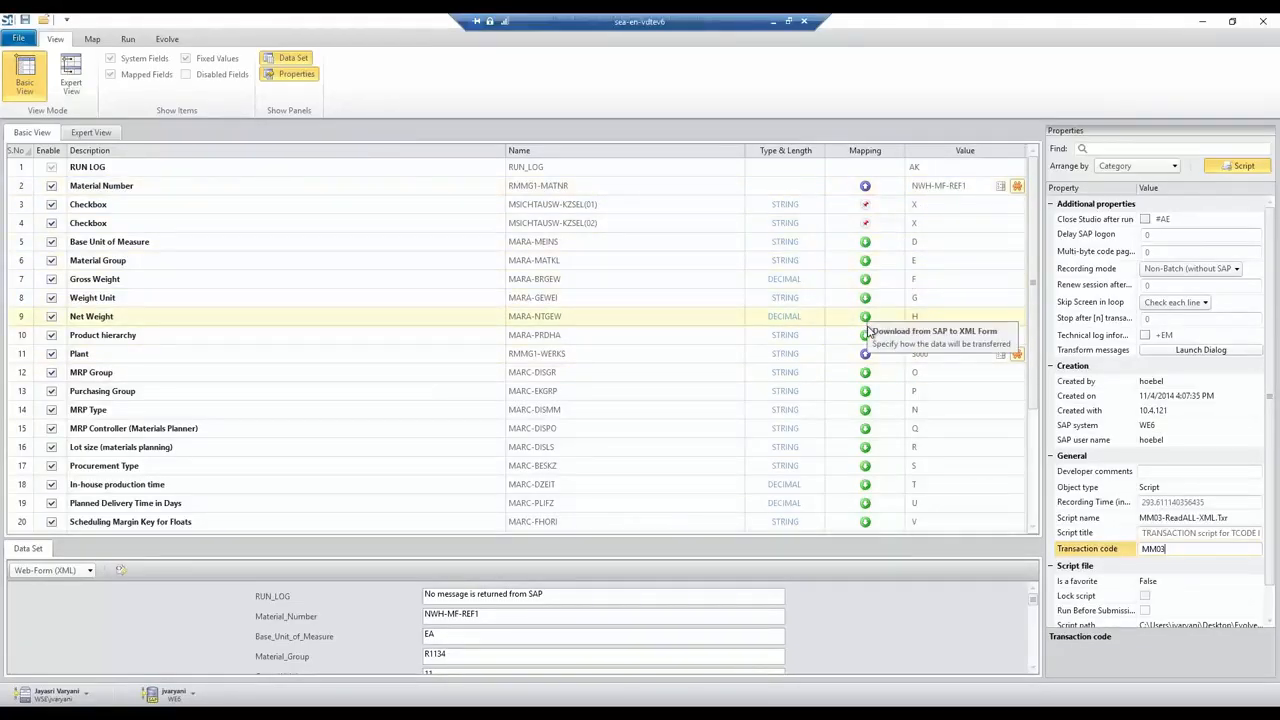
drag(1033, 303, 1039, 235)
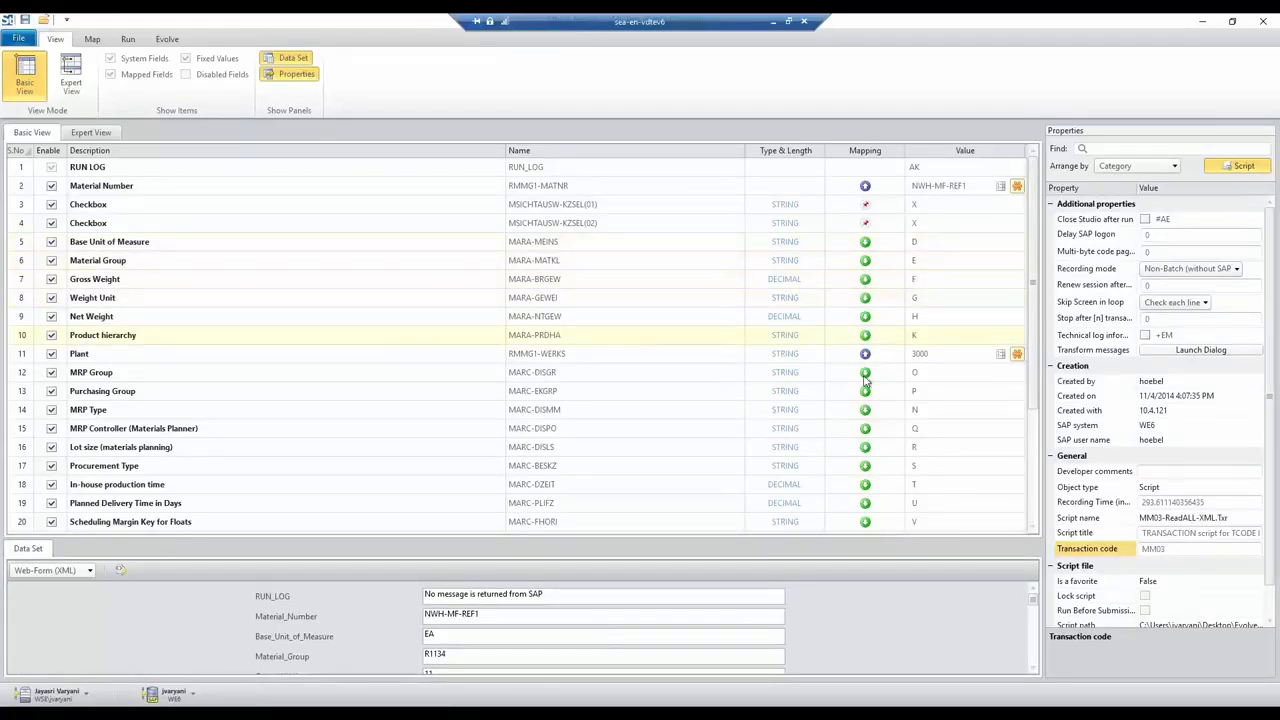
drag(1035, 320, 1036, 432)
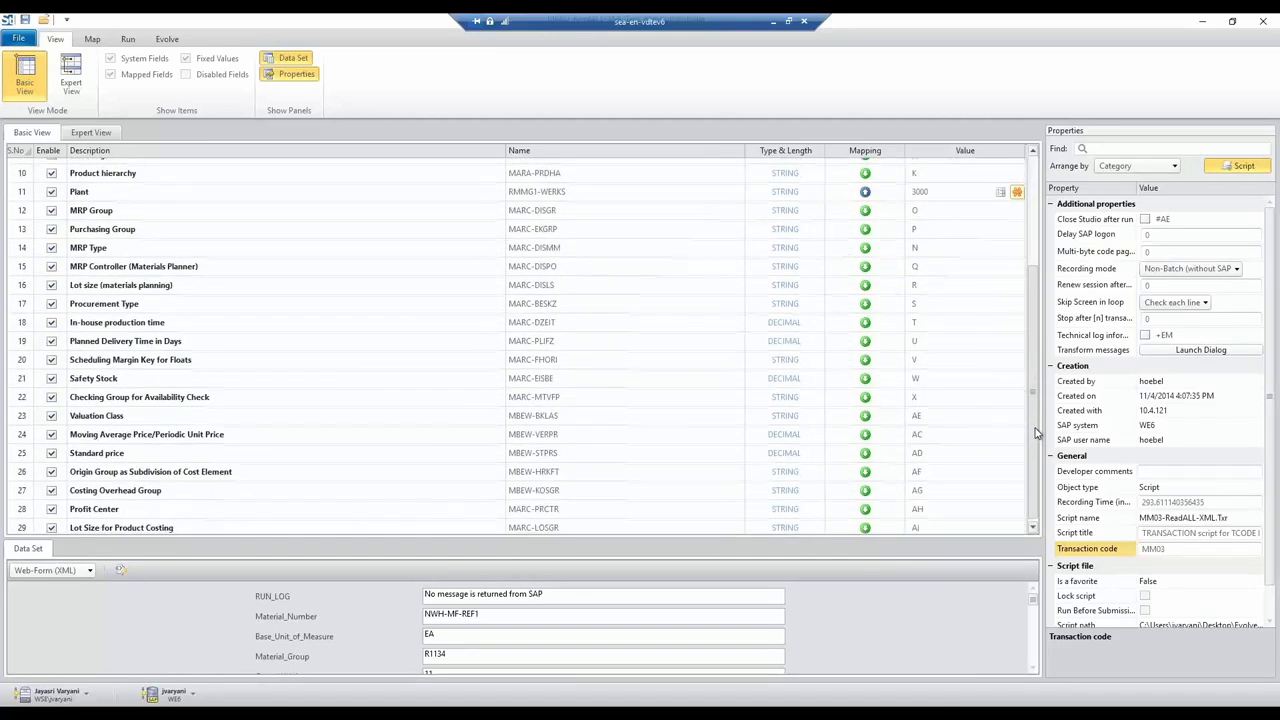
click(104, 44)
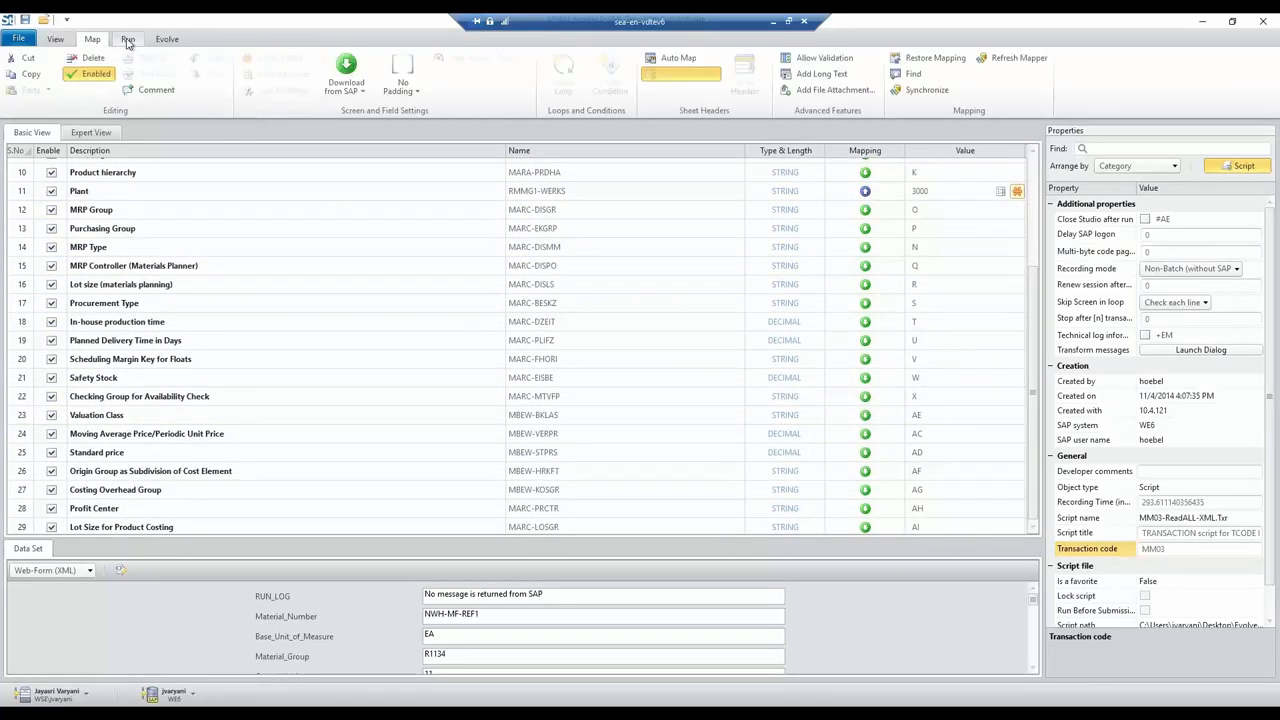
click(127, 41)
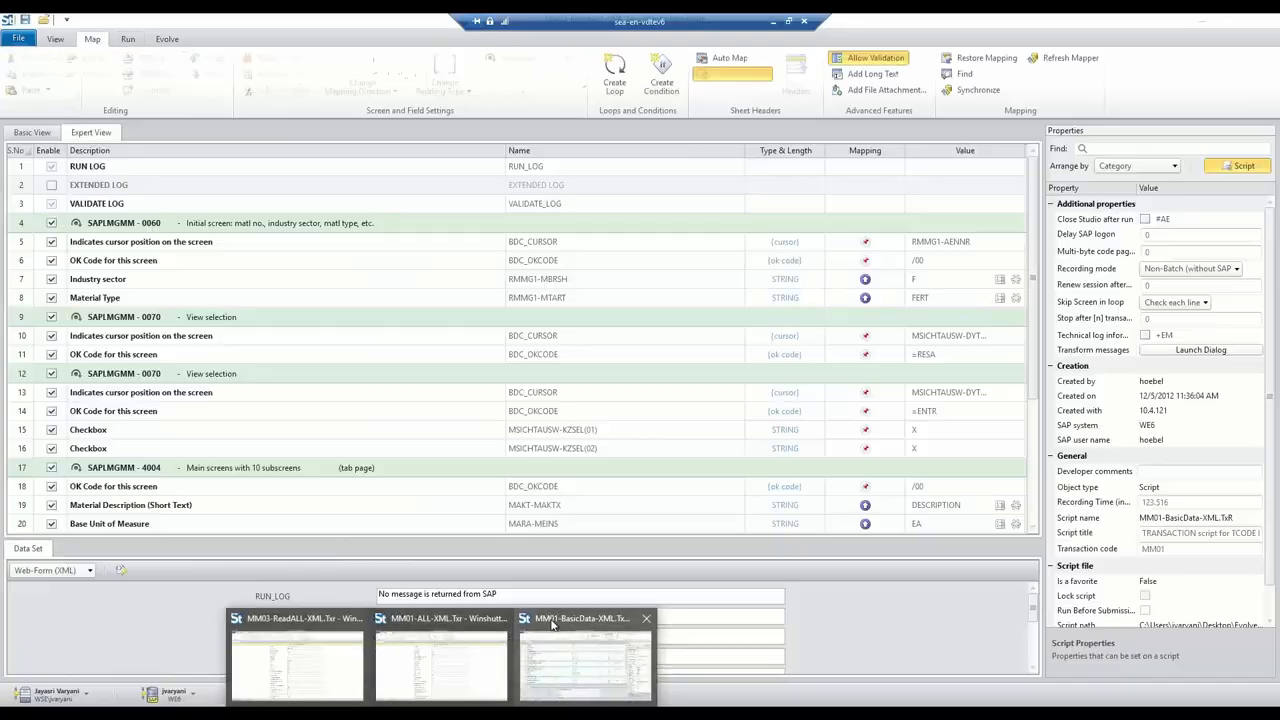
Bring up the MM01-BasicData-XML script, and switch to the Winshuttle Templates page in Chrome on the remote desktop
click(552, 625)
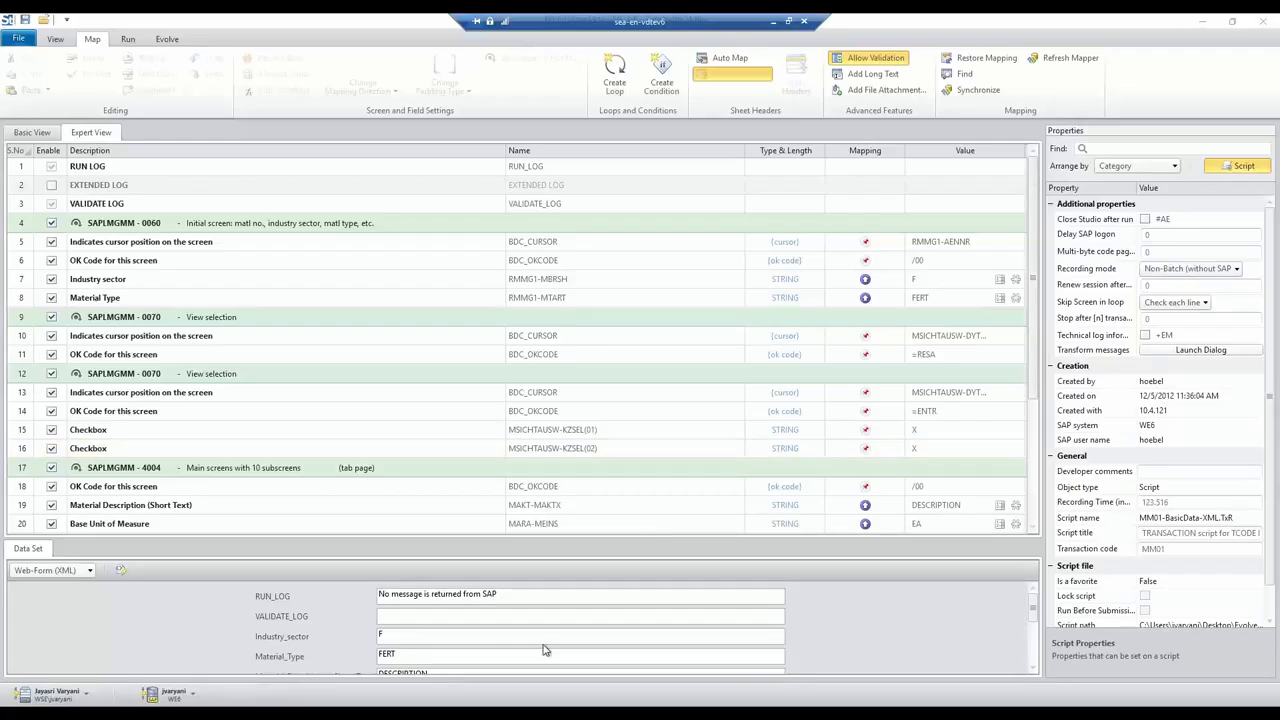
key(alt+Tab)
key(alt+Tab)
key(alt+Tab)
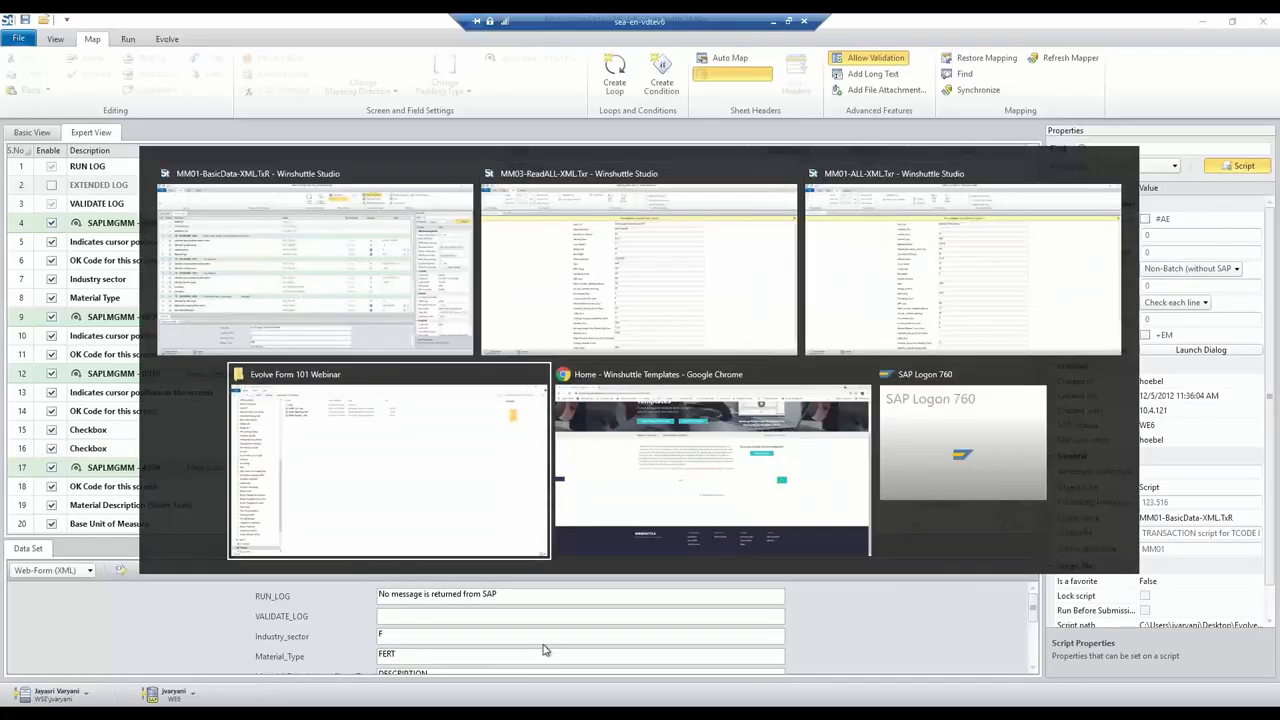
key(alt+Tab)
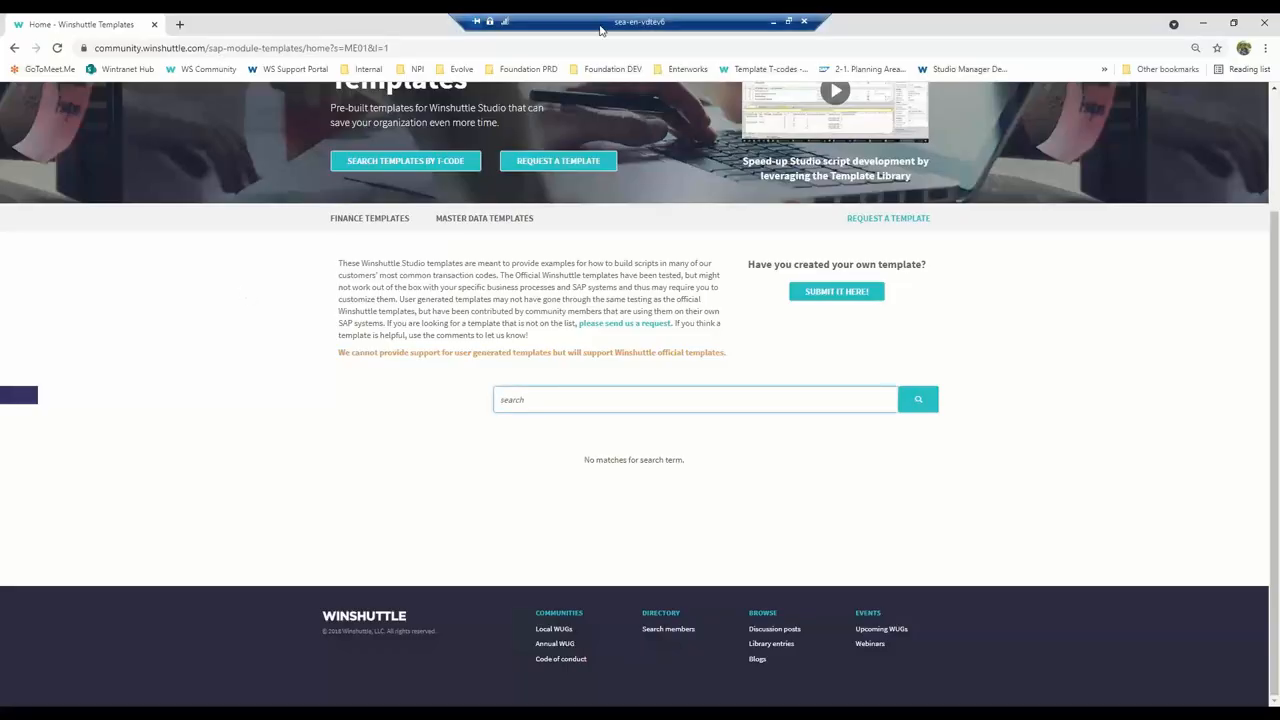
Return to the MM01-BasicData-XML script in Winshuttle Studio and review all its recorded screens and field mappings
click(443, 714)
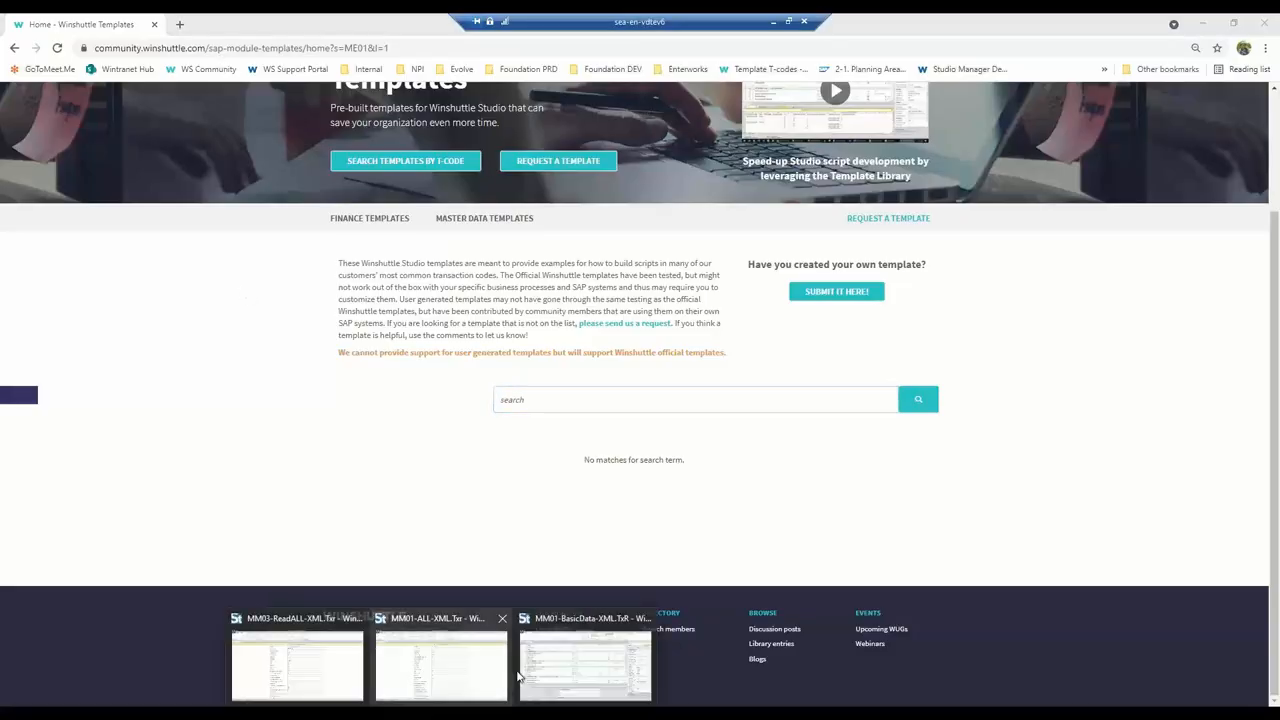
click(552, 662)
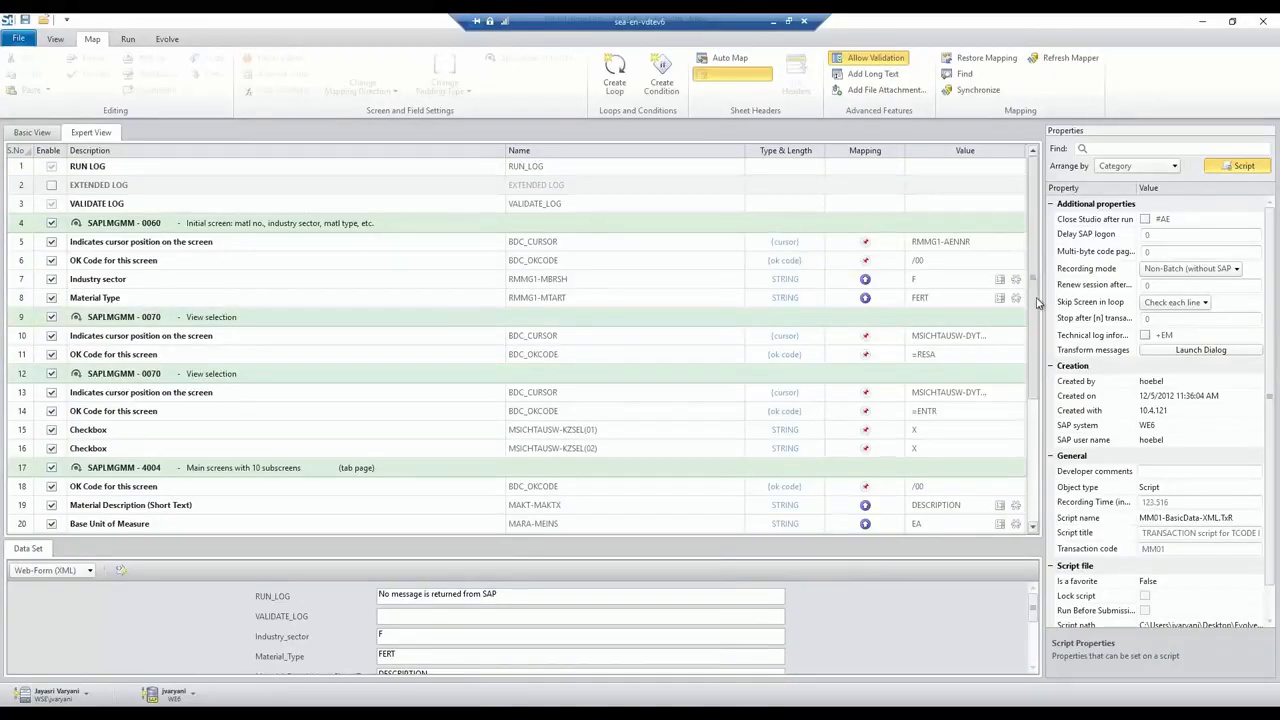
drag(1037, 303, 1038, 447)
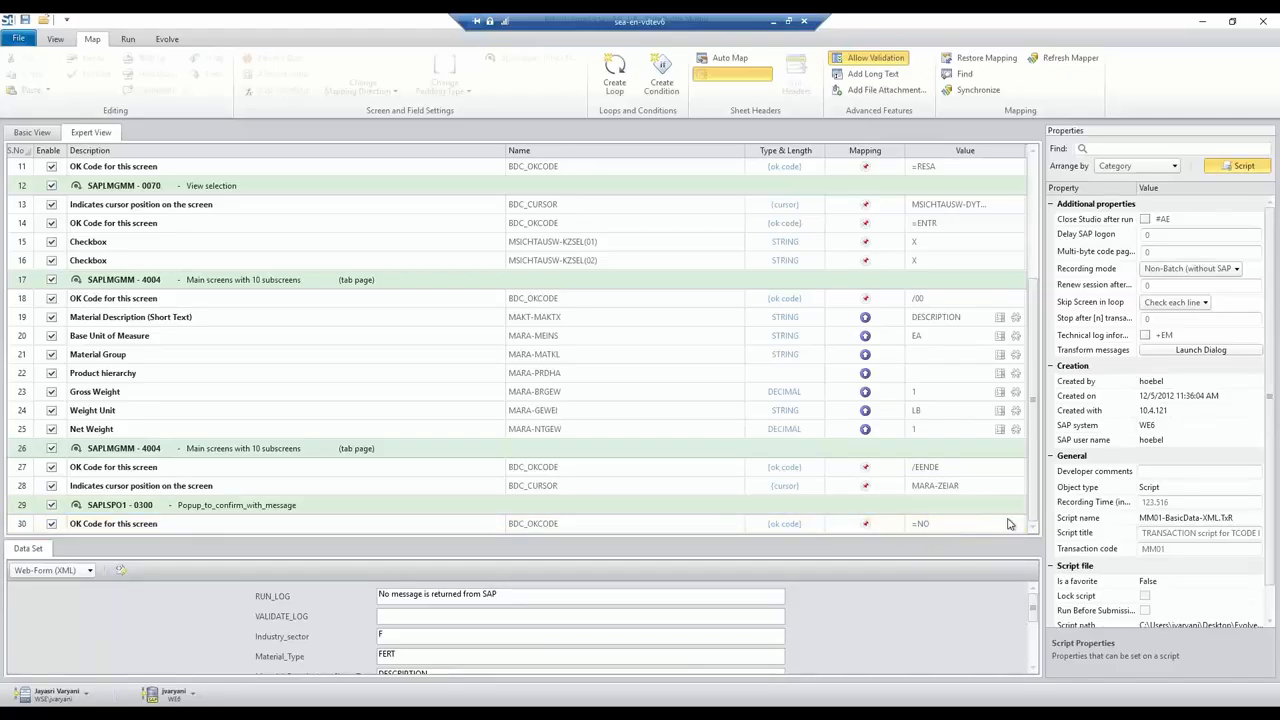
scroll(1038, 496, up, 4)
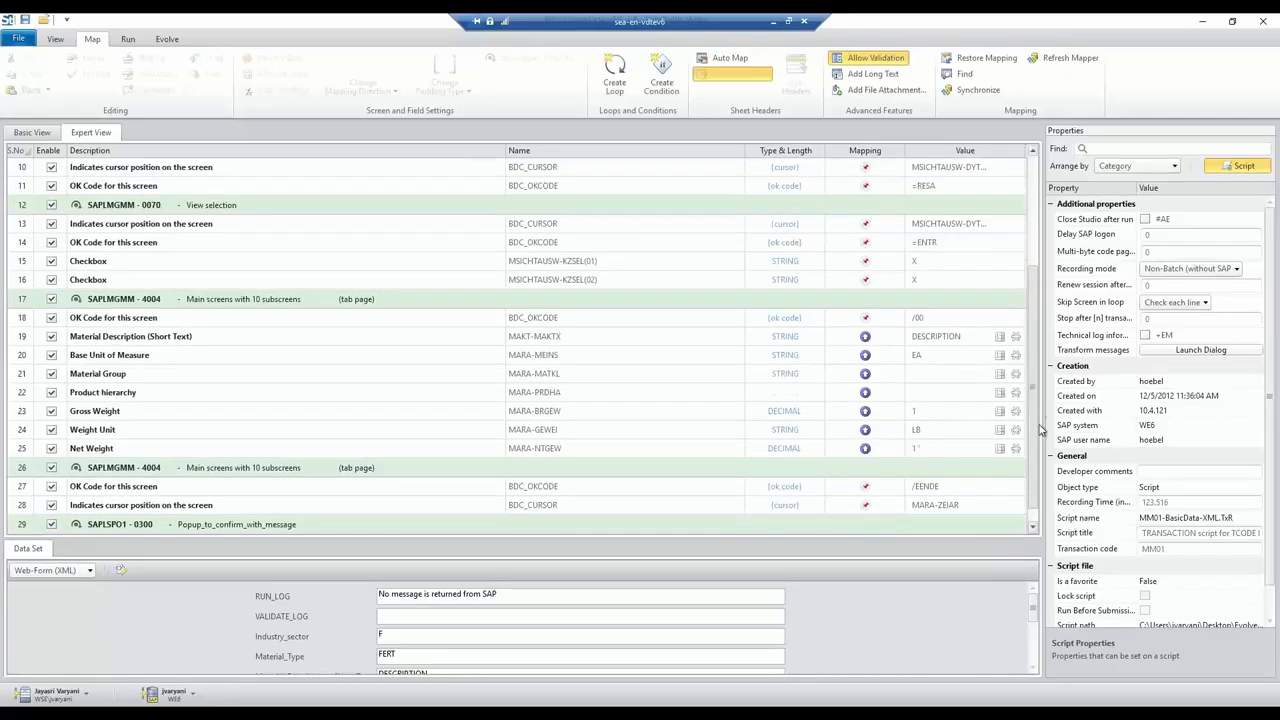
Set Base_Unit_of_Measure to TY in the MM01-BasicData-XML run form and test the script
click(127, 40)
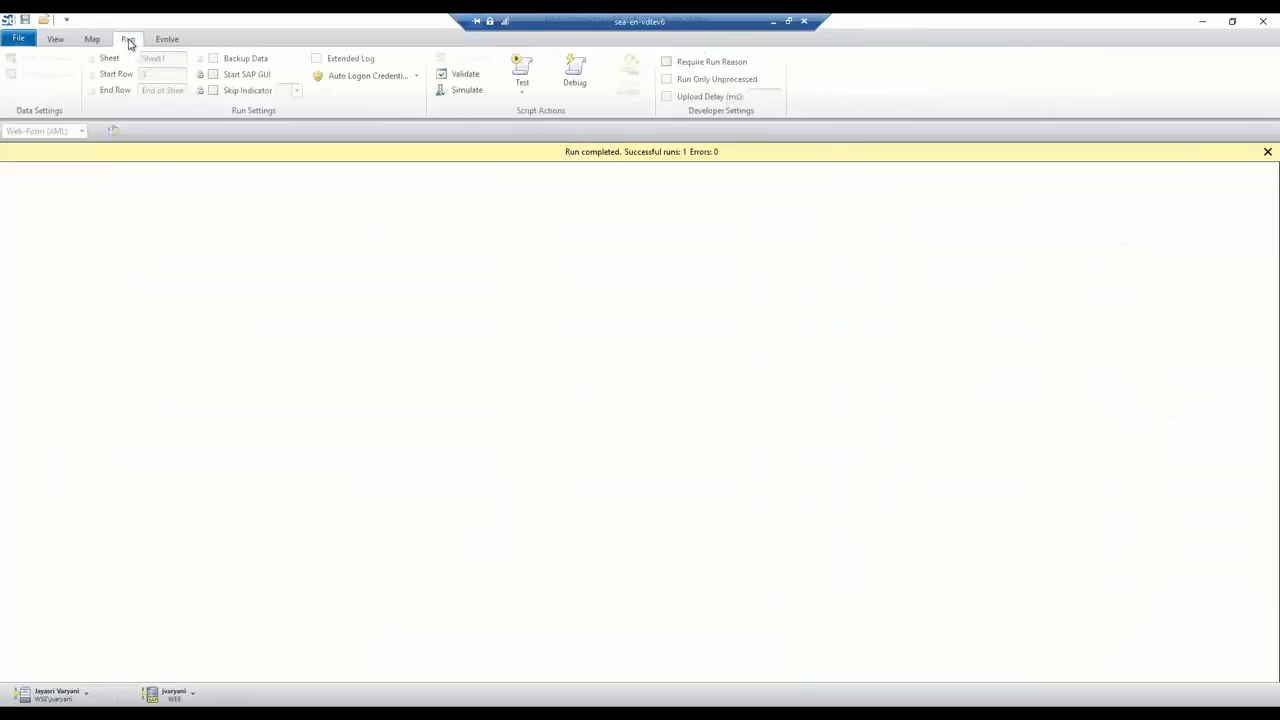
drag(525, 421, 474, 428)
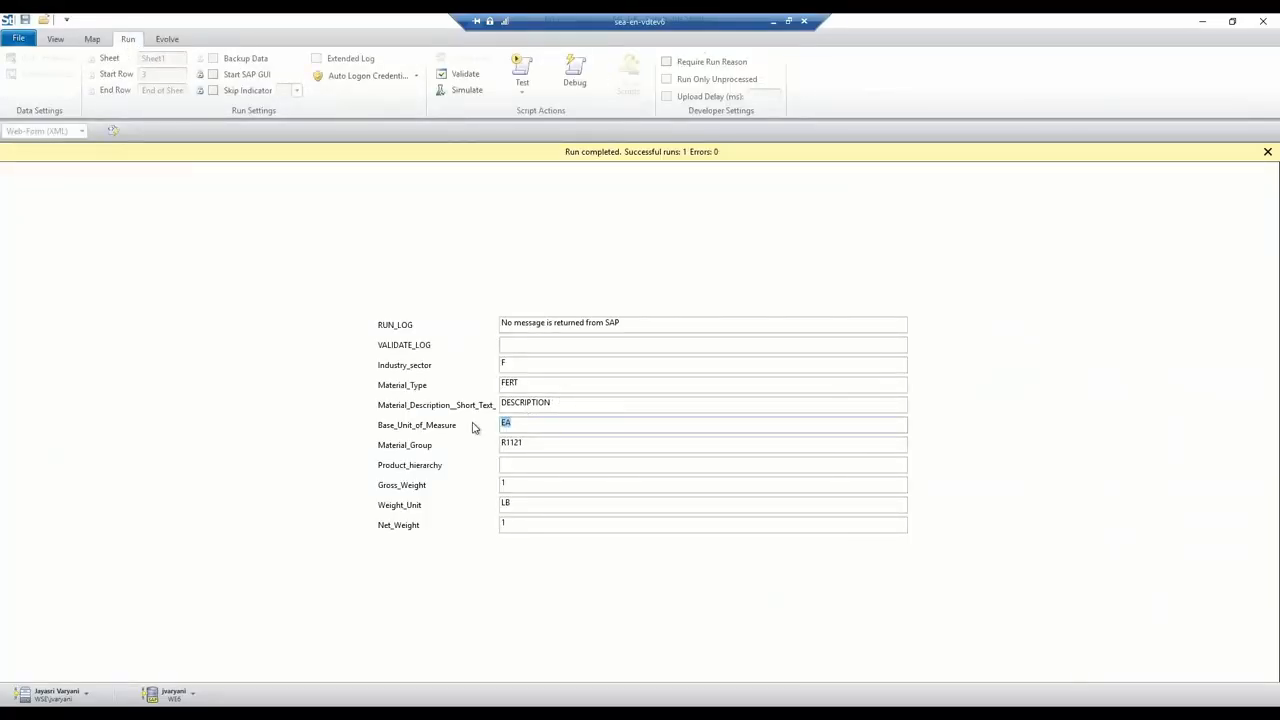
text(TY)
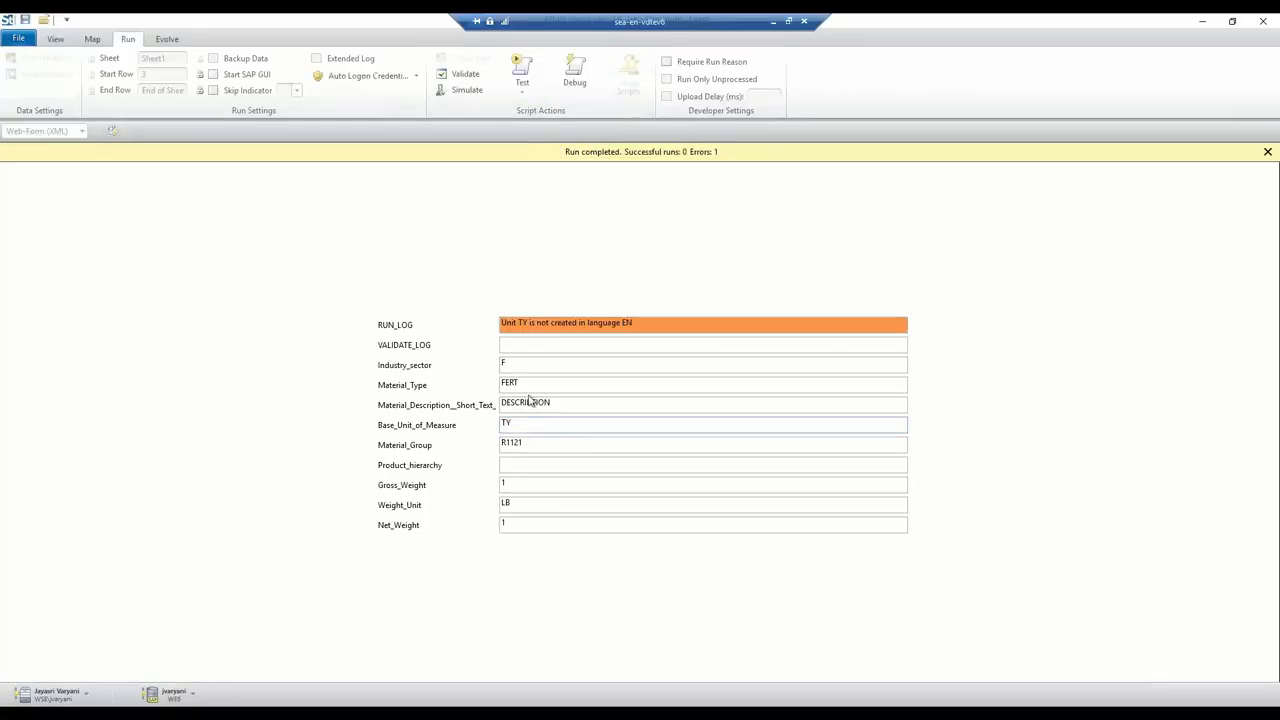
Set Base_Unit_of_Measure to EA and test the MM01-BasicData-XML script again
key(ctrl+a)
text(EA)
click(522, 72)
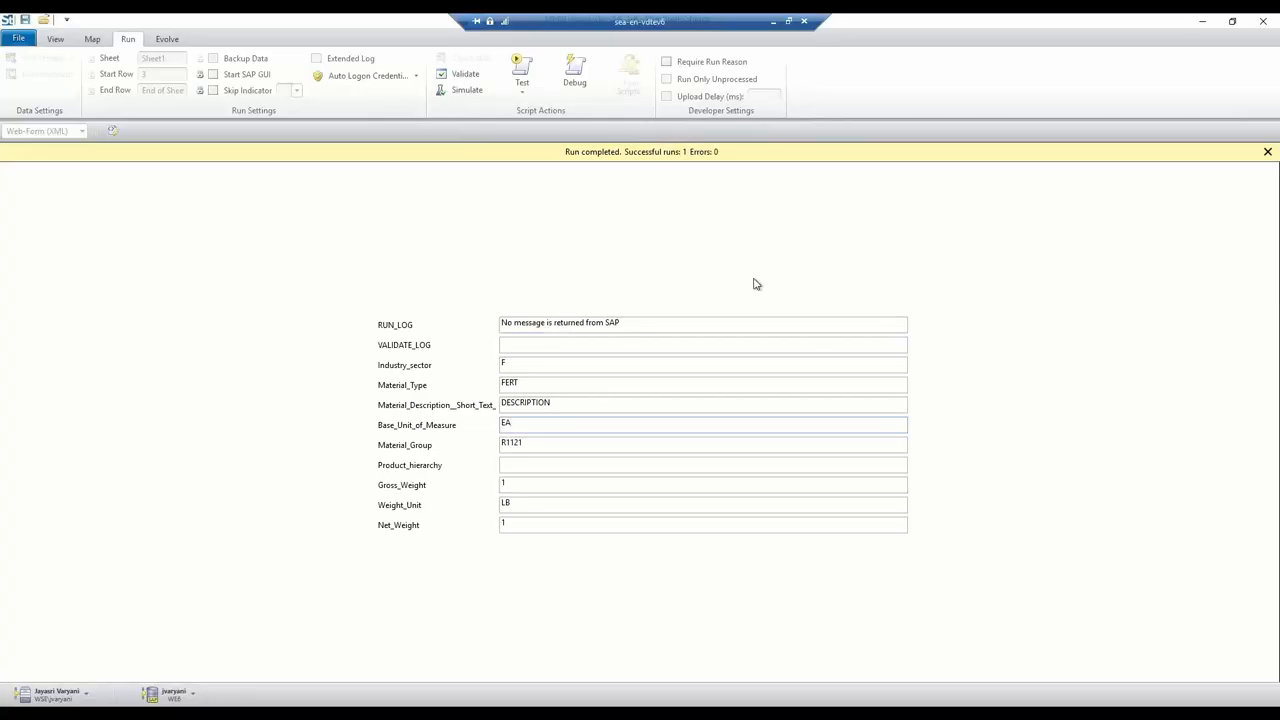
Leave the remote desktop session for the local Evolve site in Chrome, expand its navigation and open the Solutions page
click(776, 22)
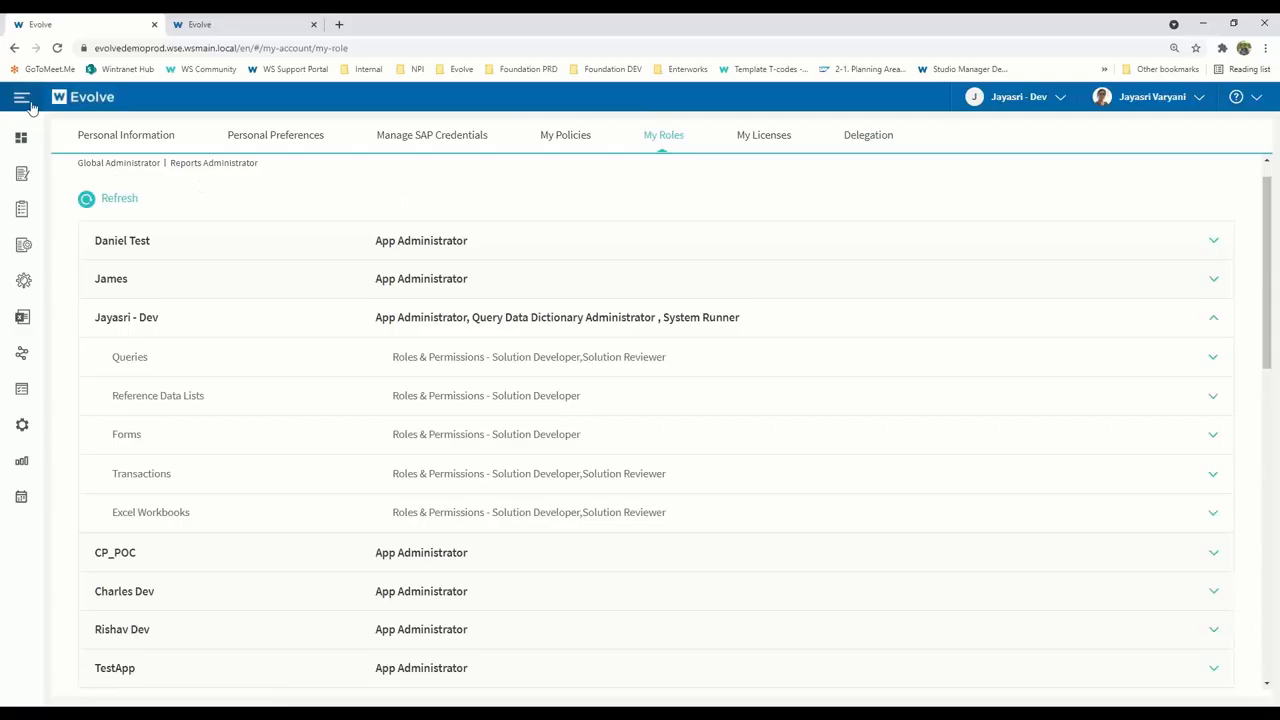
click(24, 100)
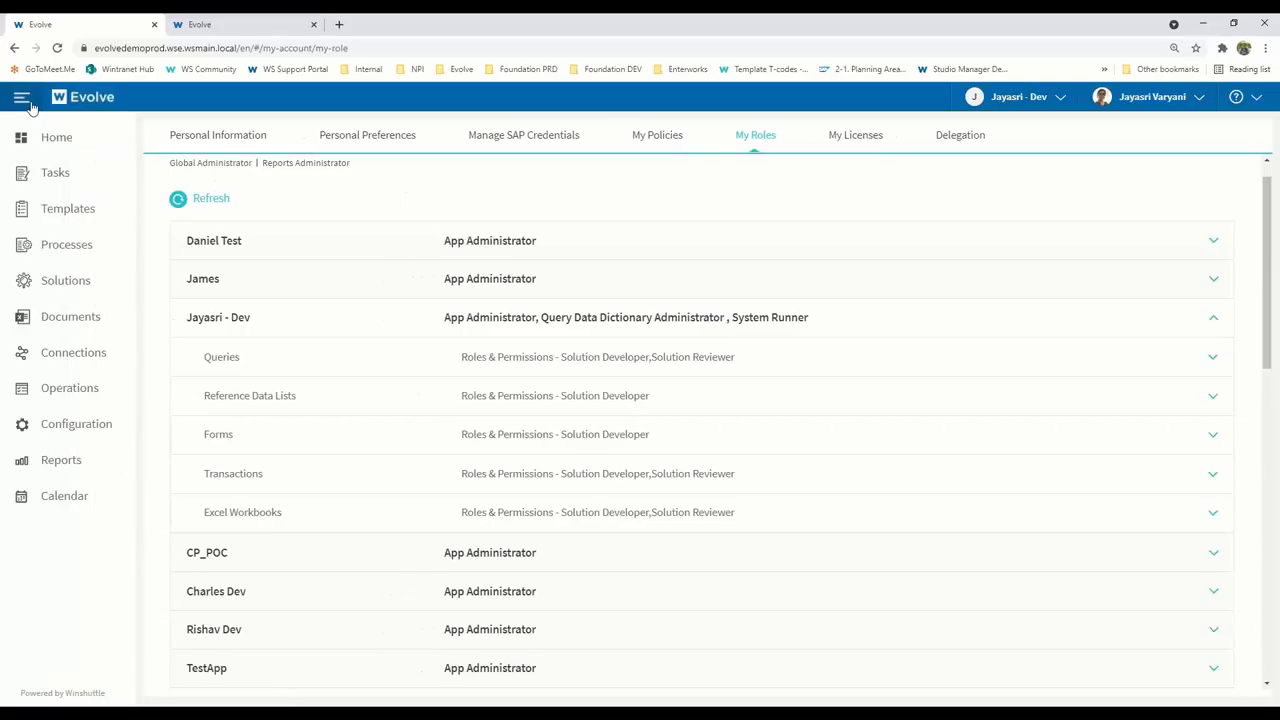
click(77, 288)
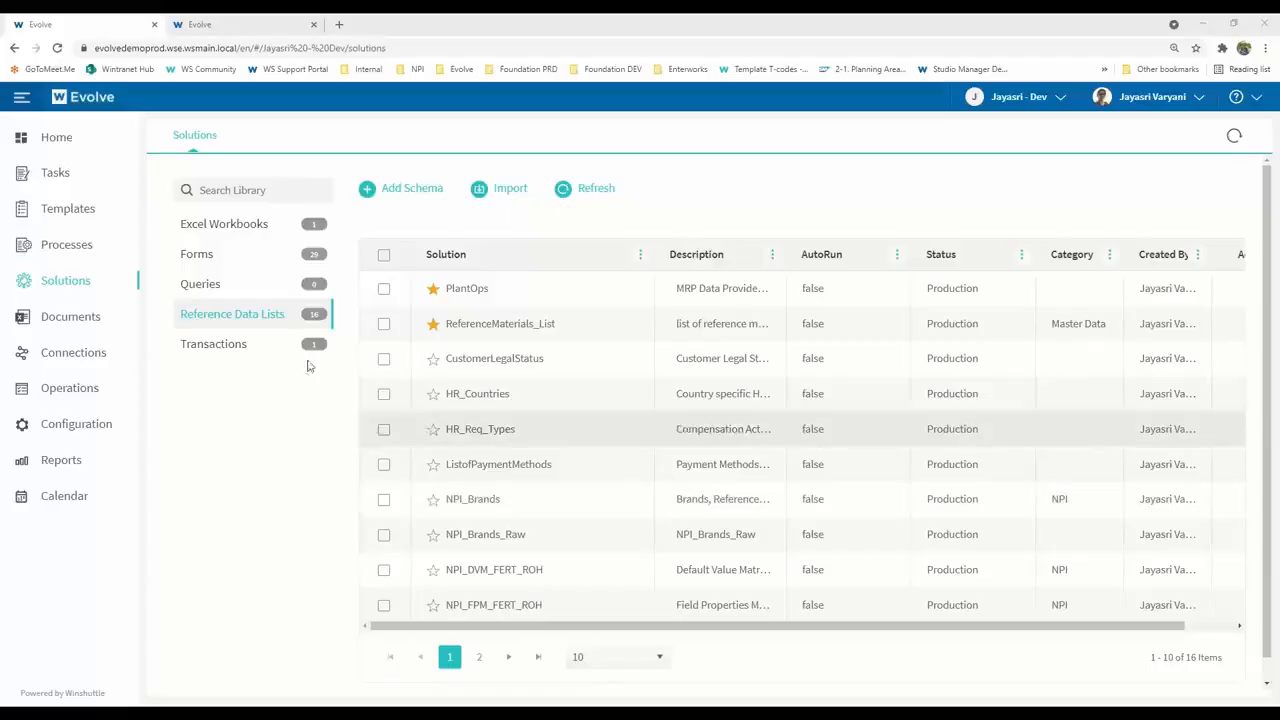
Add a new form solution named "Evolve 101 Webinar" in the Forms library
click(225, 256)
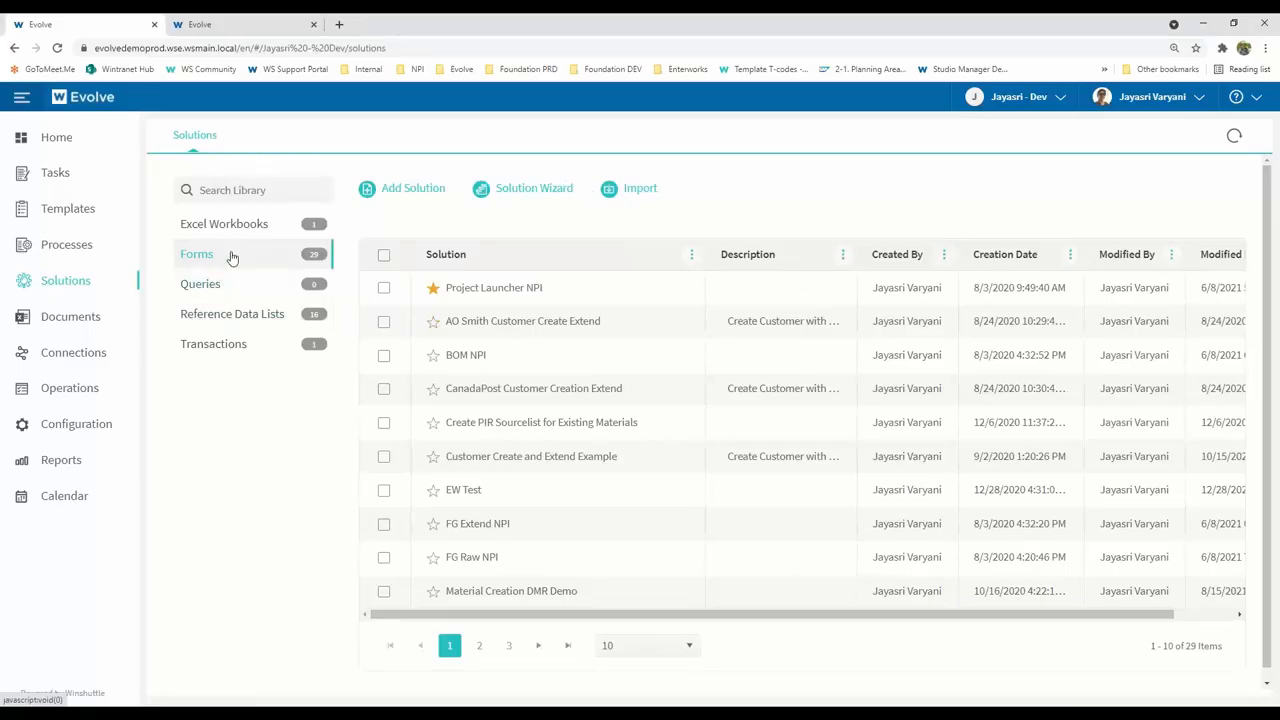
click(424, 189)
text(Evolv)
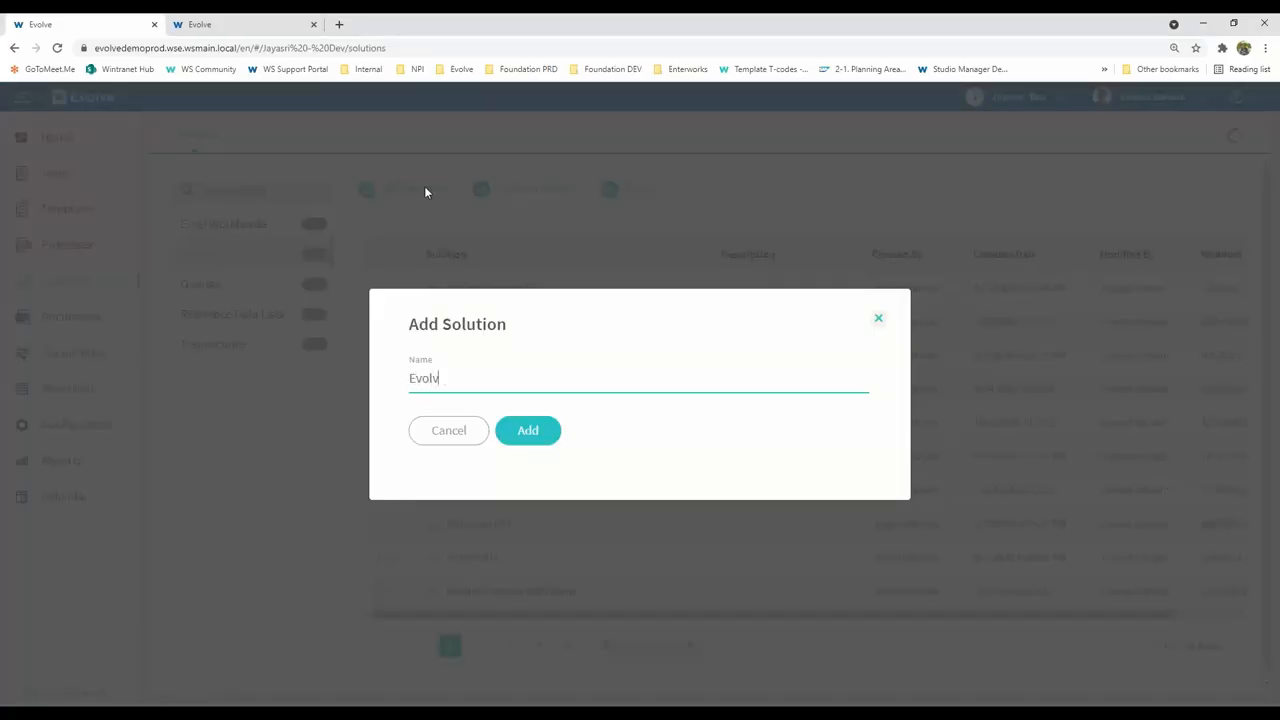
text(e 101 Webinar)
click(530, 432)
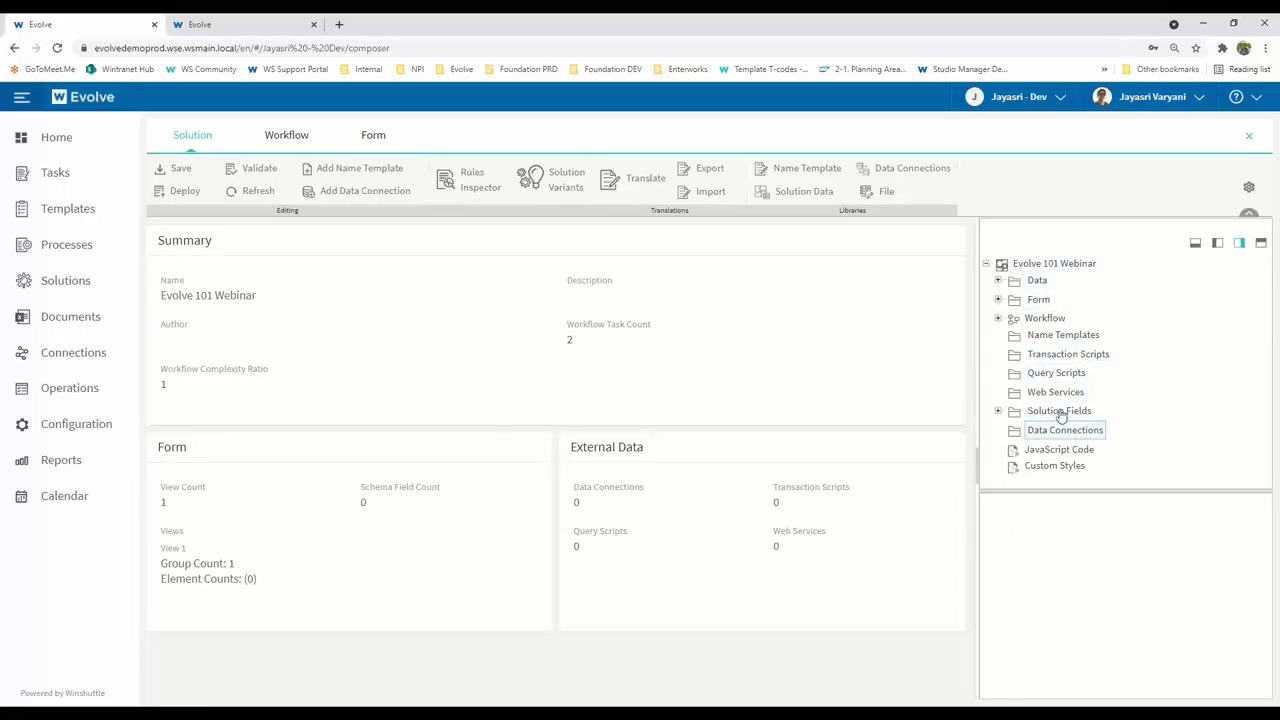
Import the MM01-ALL-XML script from the Evolve Forms Webinar folder as a transaction script and proceed to its field mapping
right_click(1082, 357)
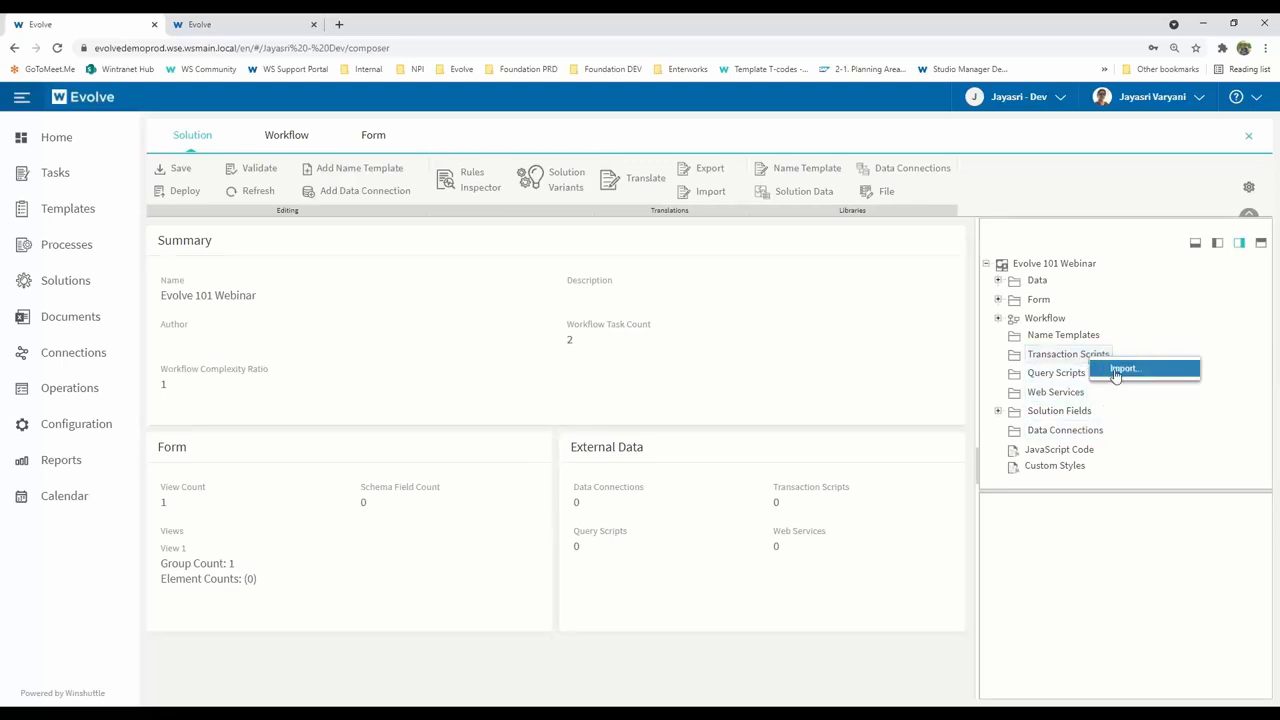
click(1110, 370)
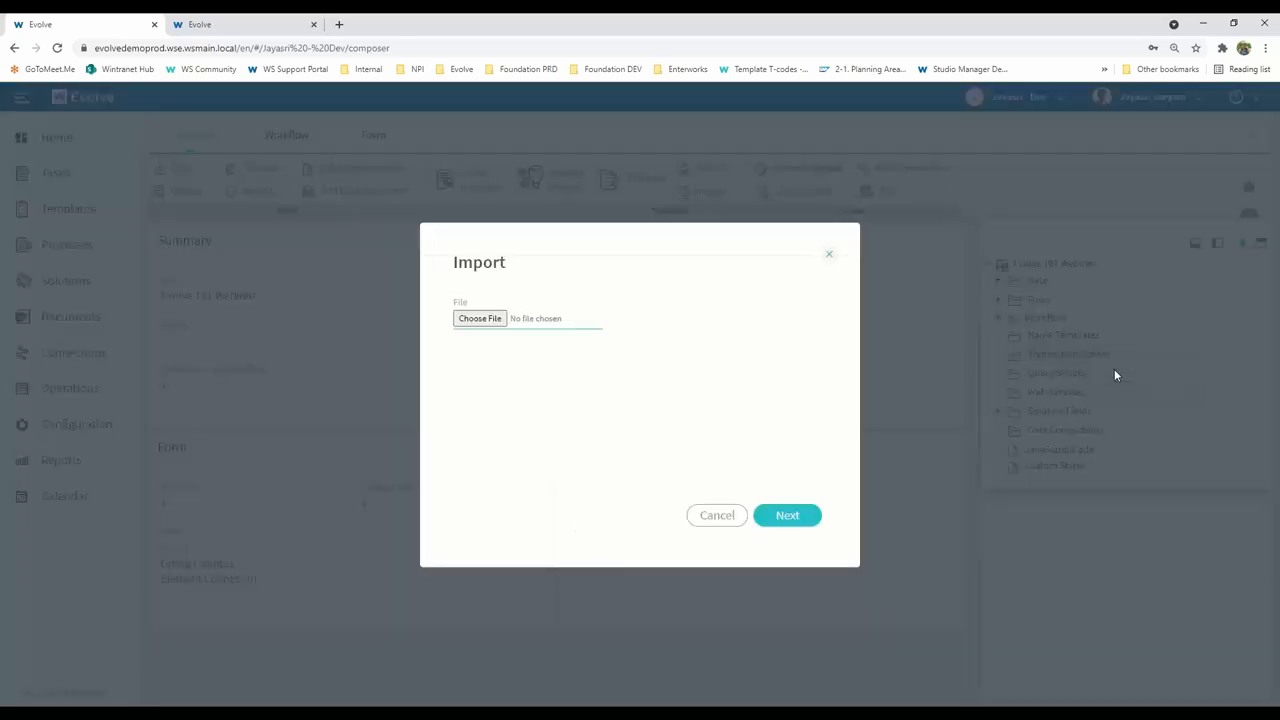
click(499, 319)
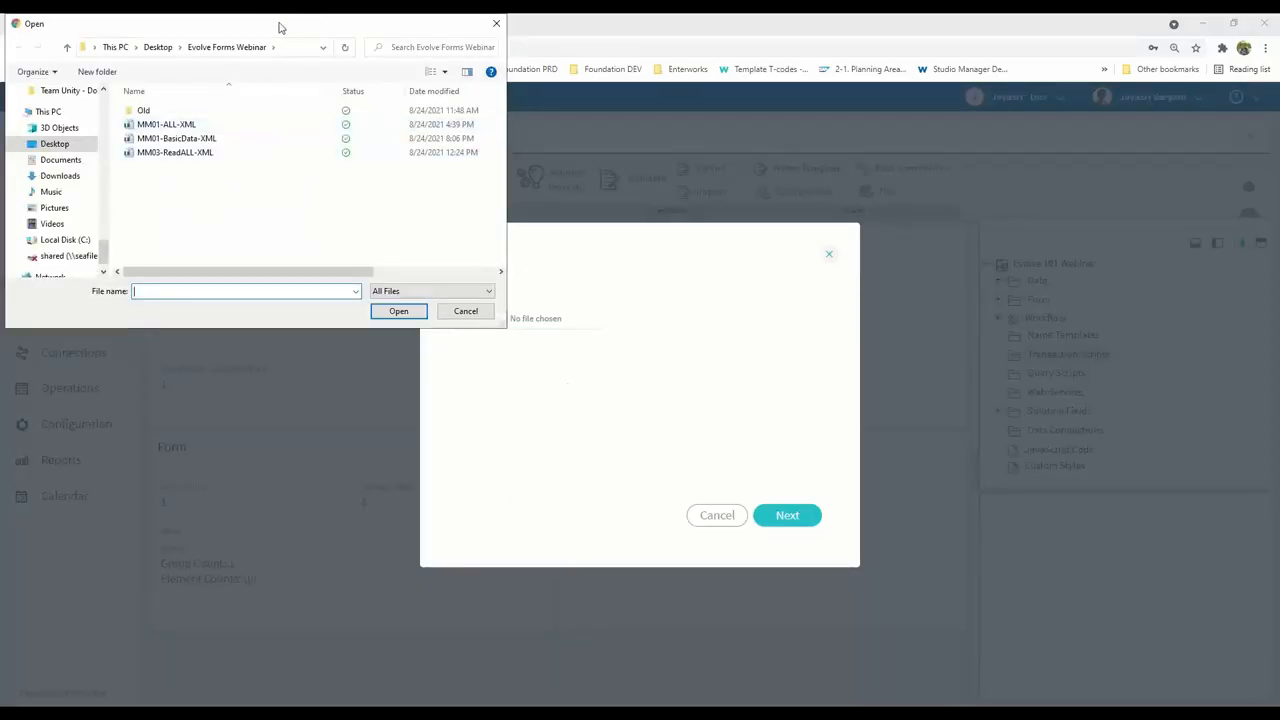
drag(280, 27, 302, 88)
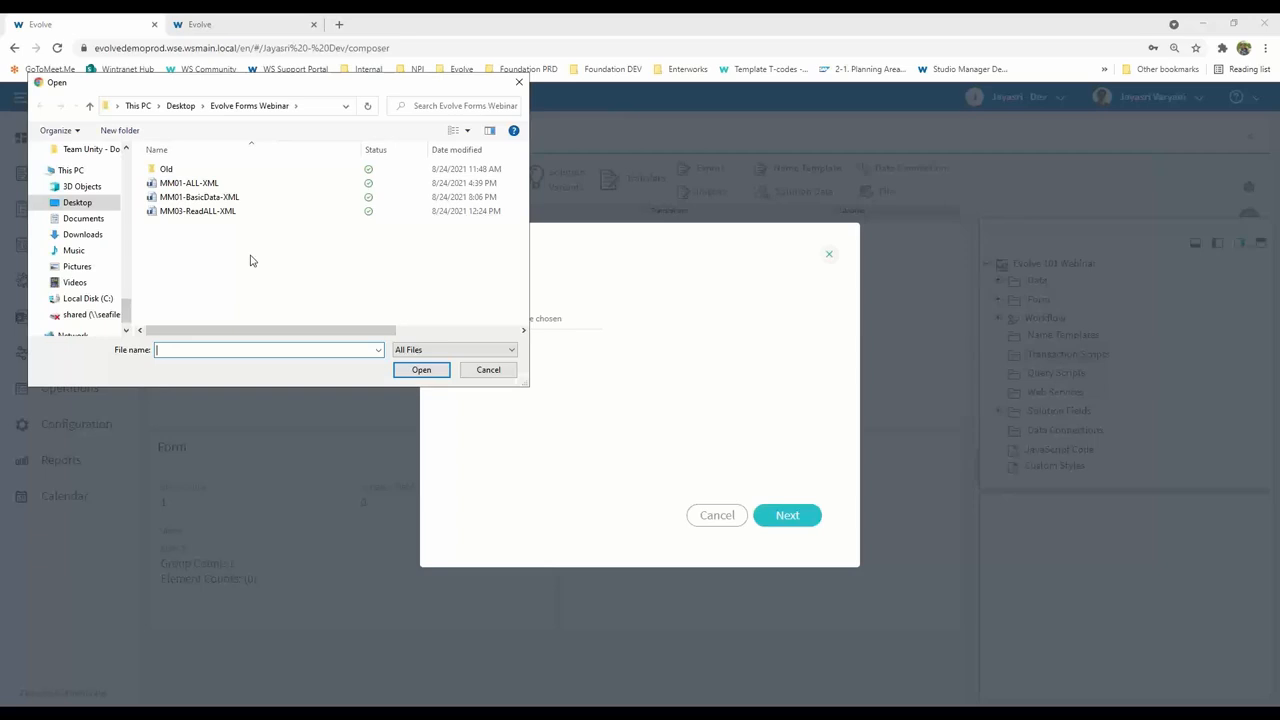
click(212, 186)
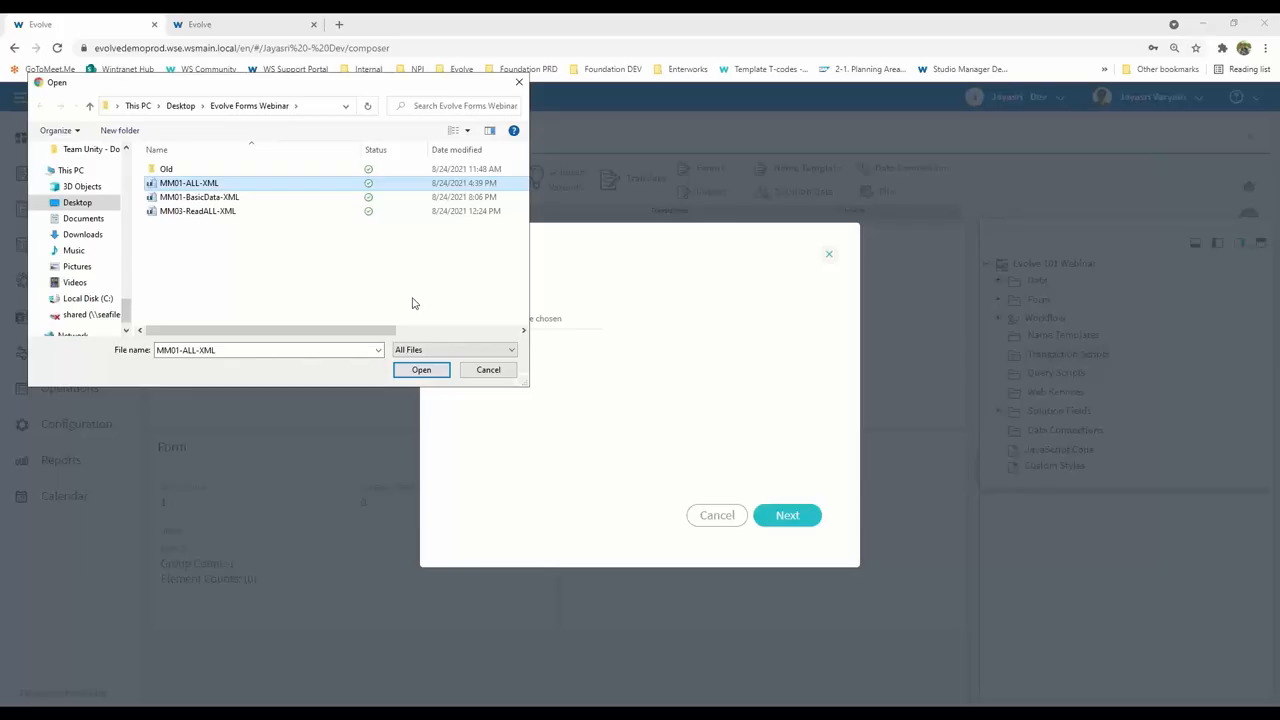
click(421, 371)
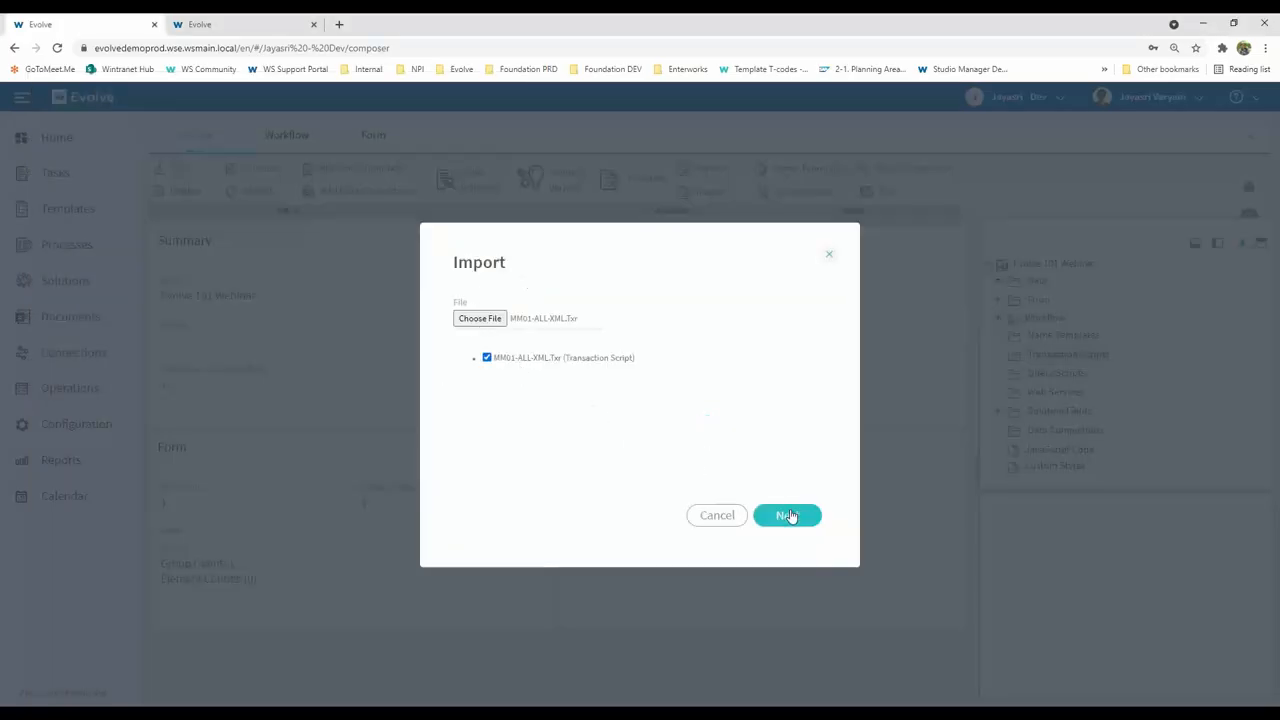
click(788, 515)
Describe the MM01-ALL-XML field mapping as MM_Create and name its group MM_Create_All
text(MM)
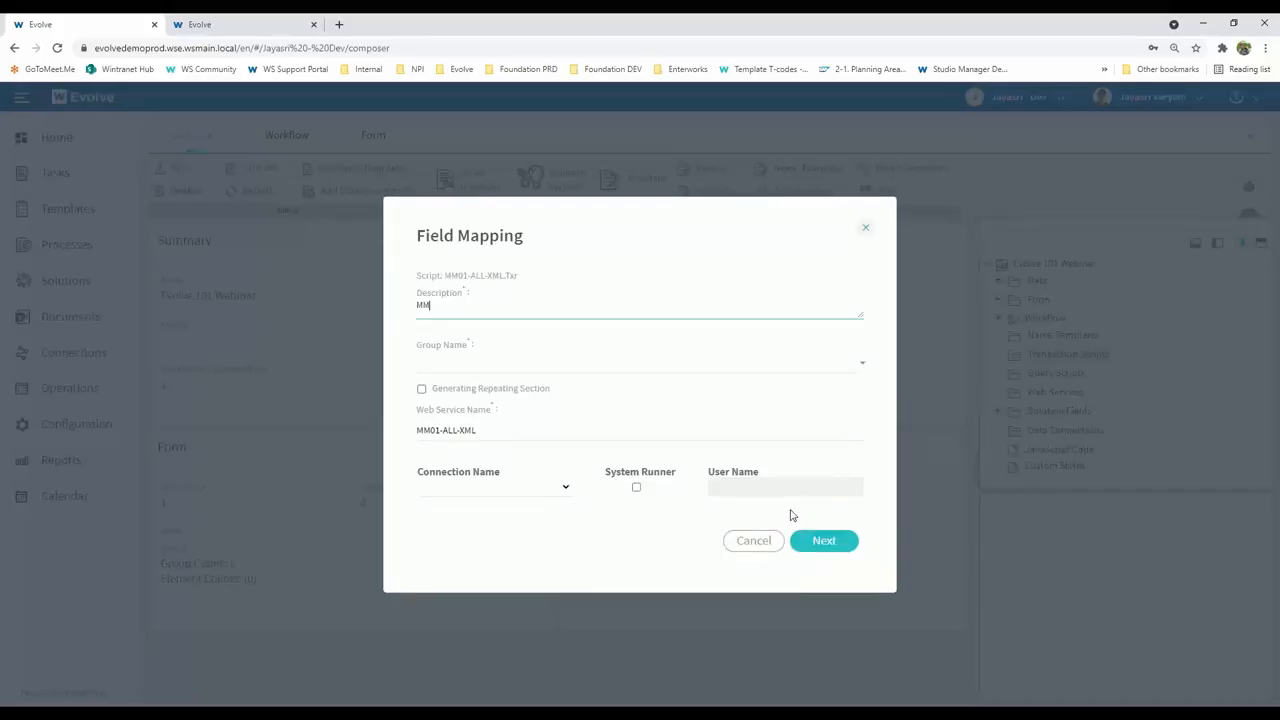
text(_Create)
drag(461, 304, 370, 294)
key(ctrl+c)
click(476, 364)
key(ctrl+v)
text(_All)
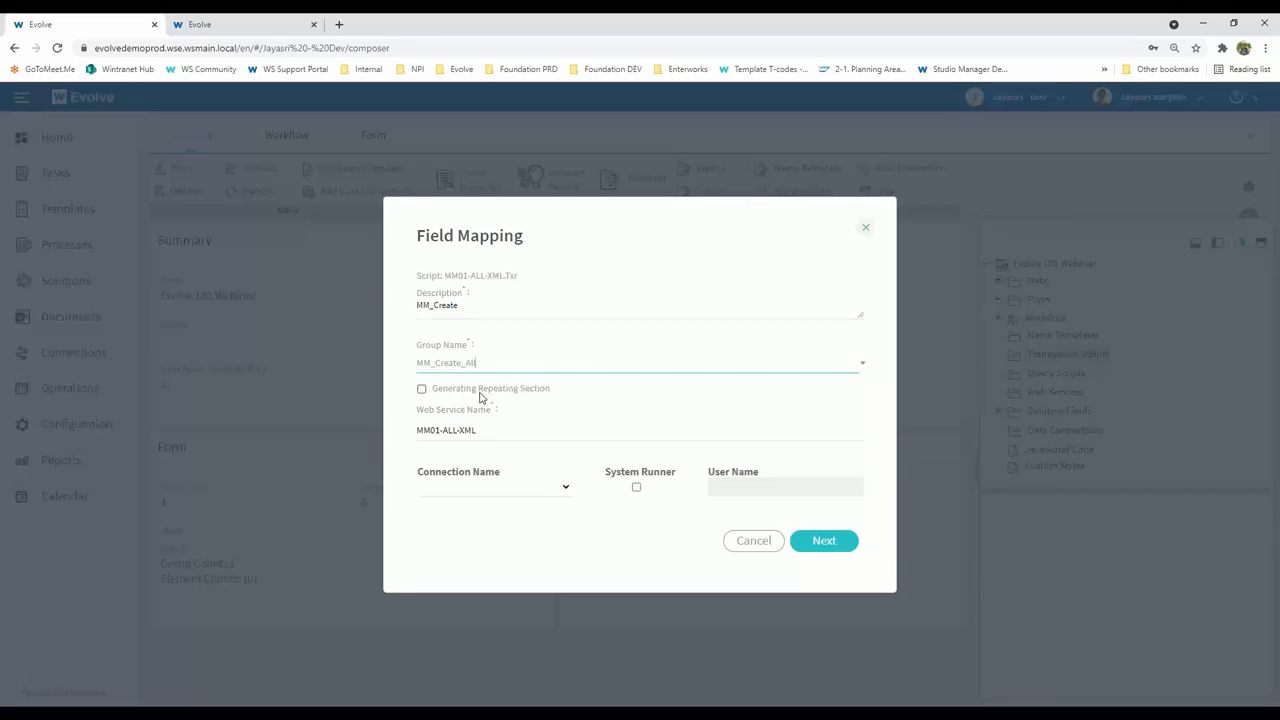
Leave Generating Repeating Section off, set the connection to WE7 SAP creds and proceed to the field mapping parameters
click(421, 390)
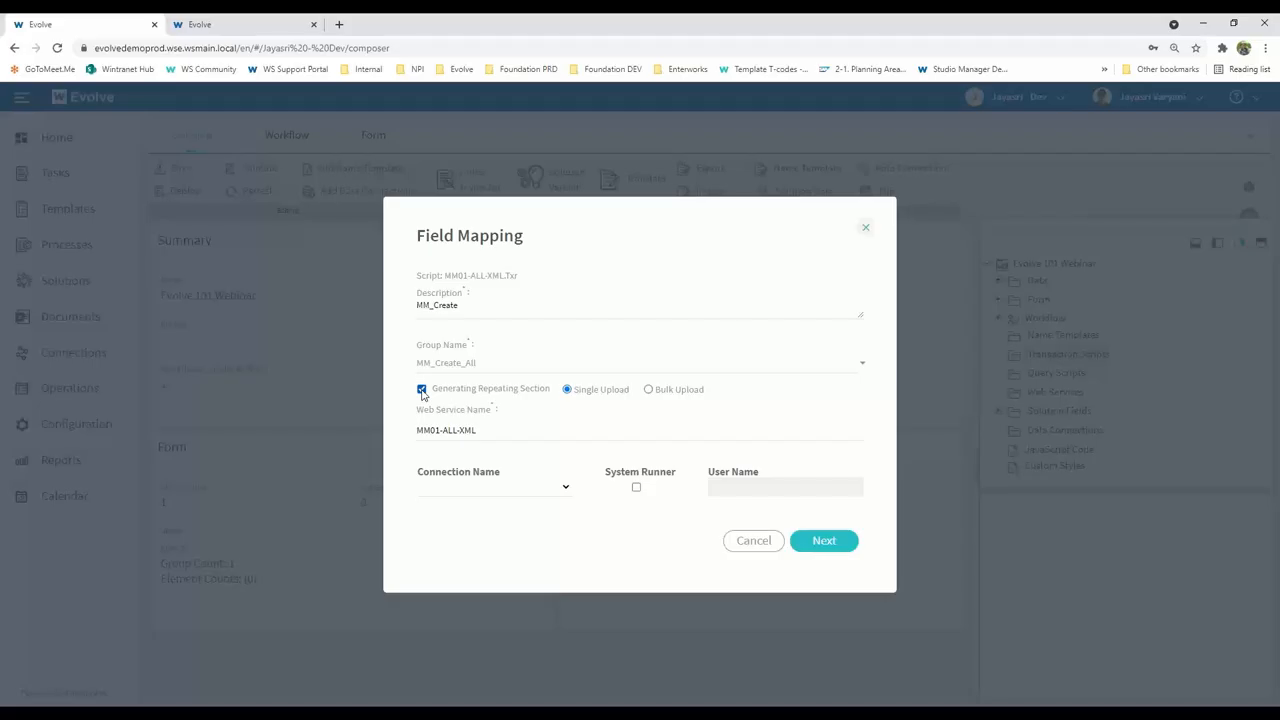
click(421, 390)
click(565, 490)
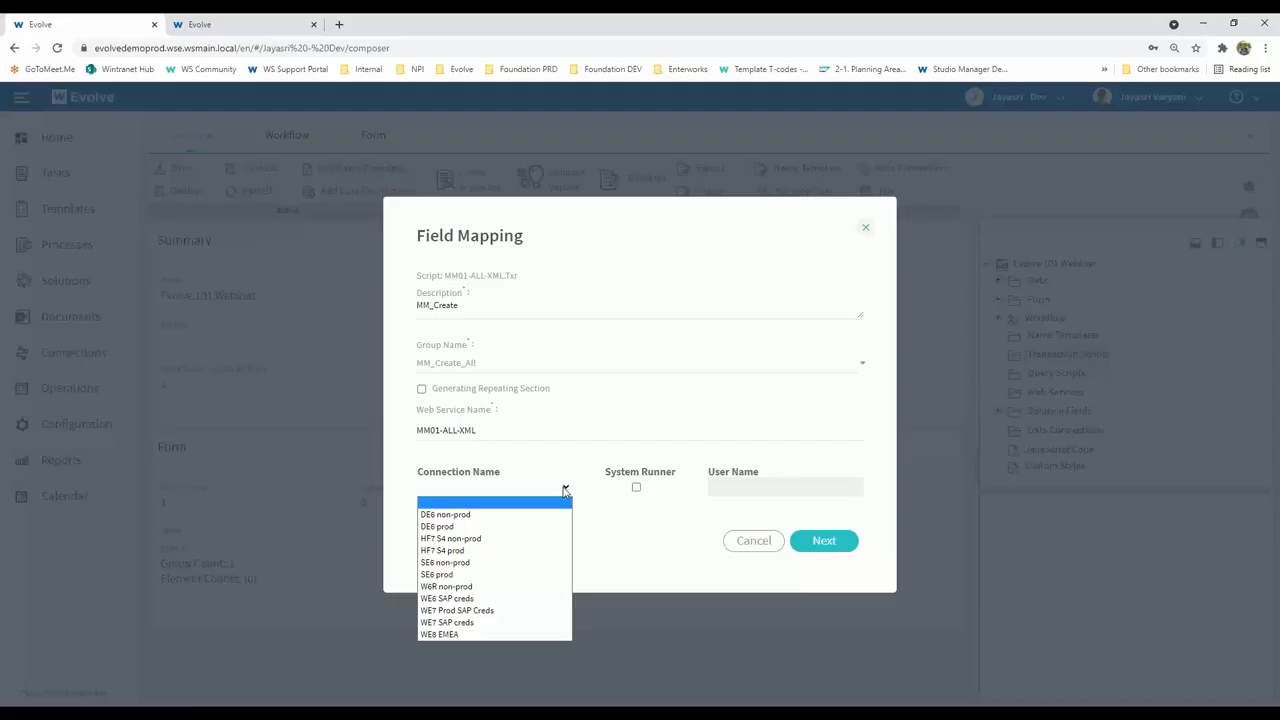
click(479, 623)
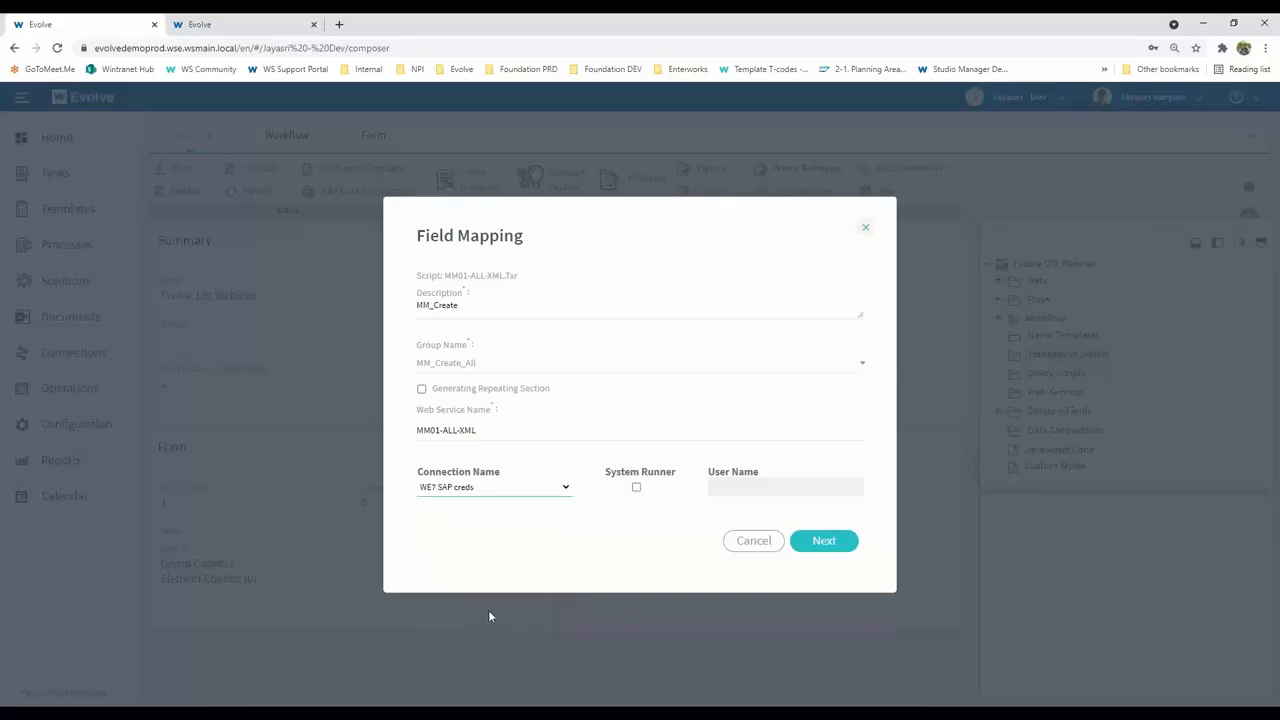
click(836, 545)
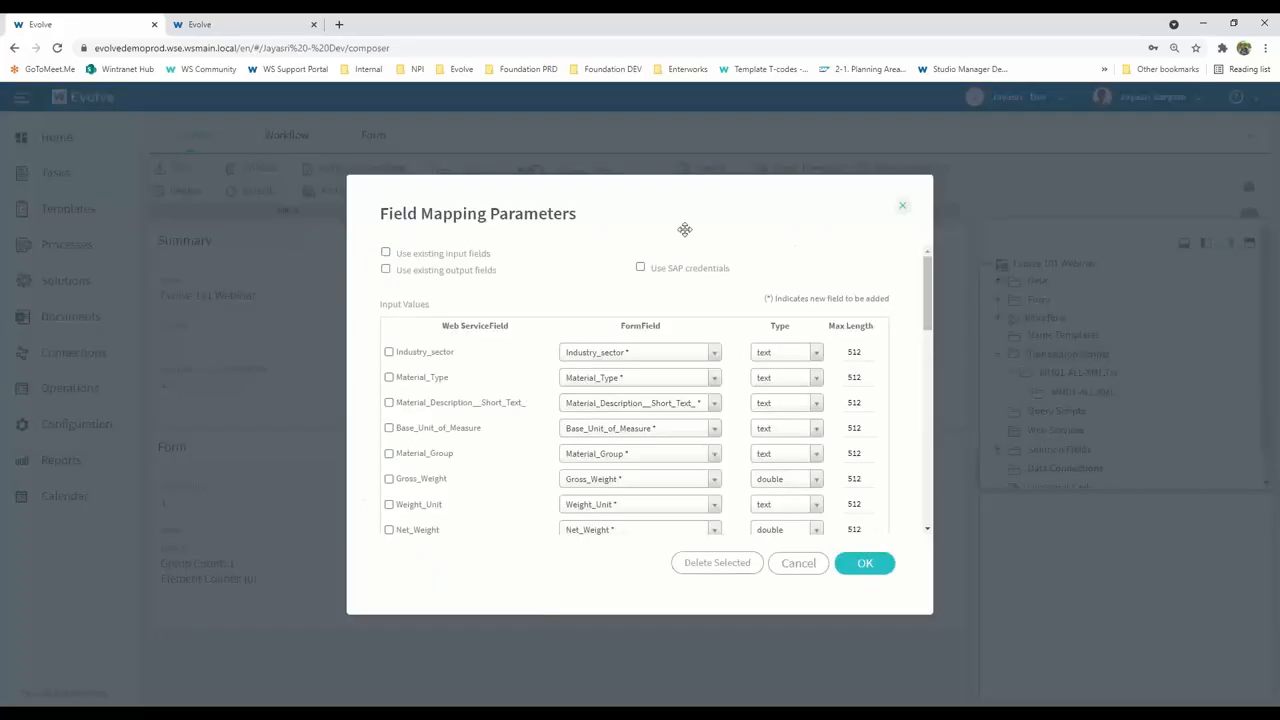
Enlarge the Field Mapping Parameters dialog, review the script's input and output fields, and accept the default mappings
drag(684, 229, 591, 137)
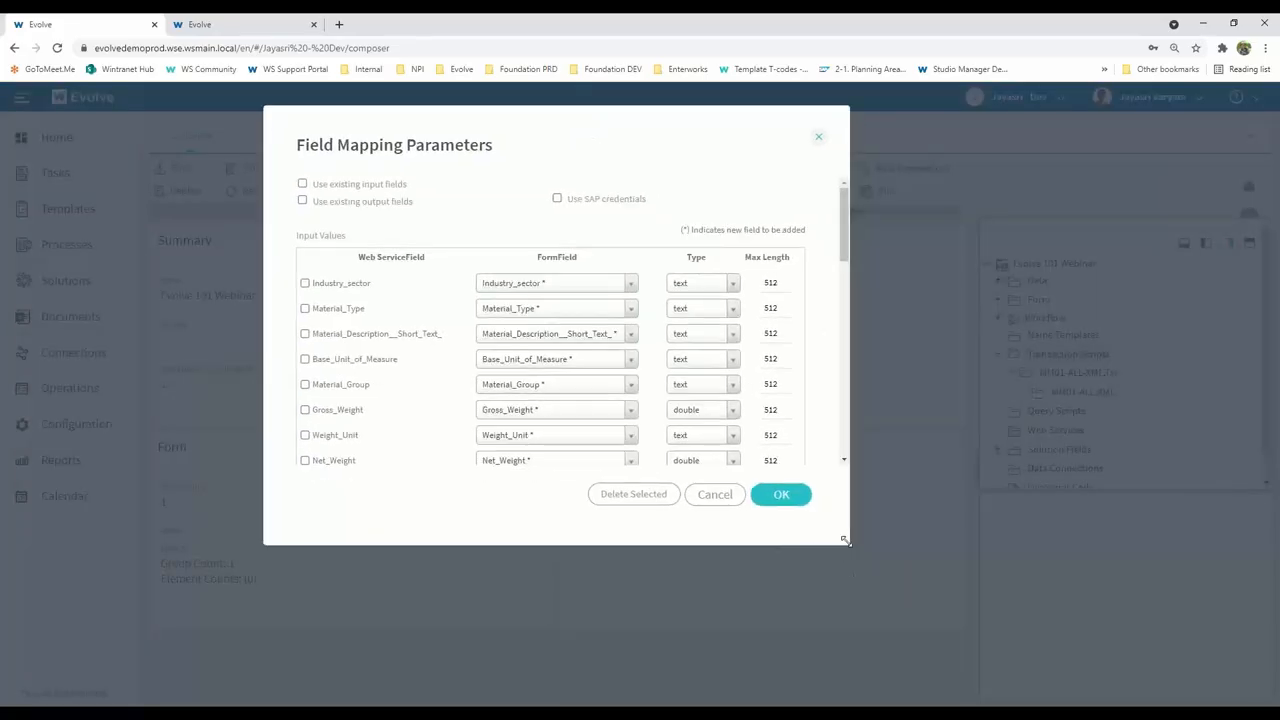
drag(843, 544, 862, 664)
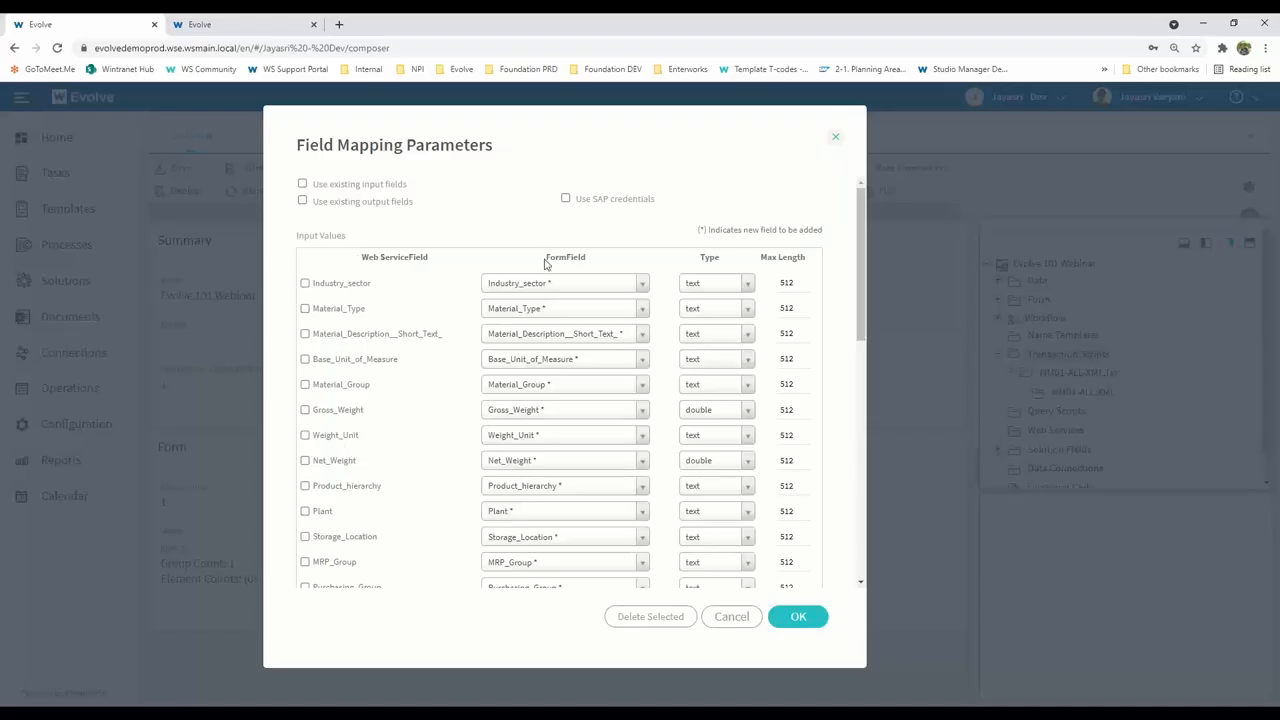
scroll(543, 466, down, 3)
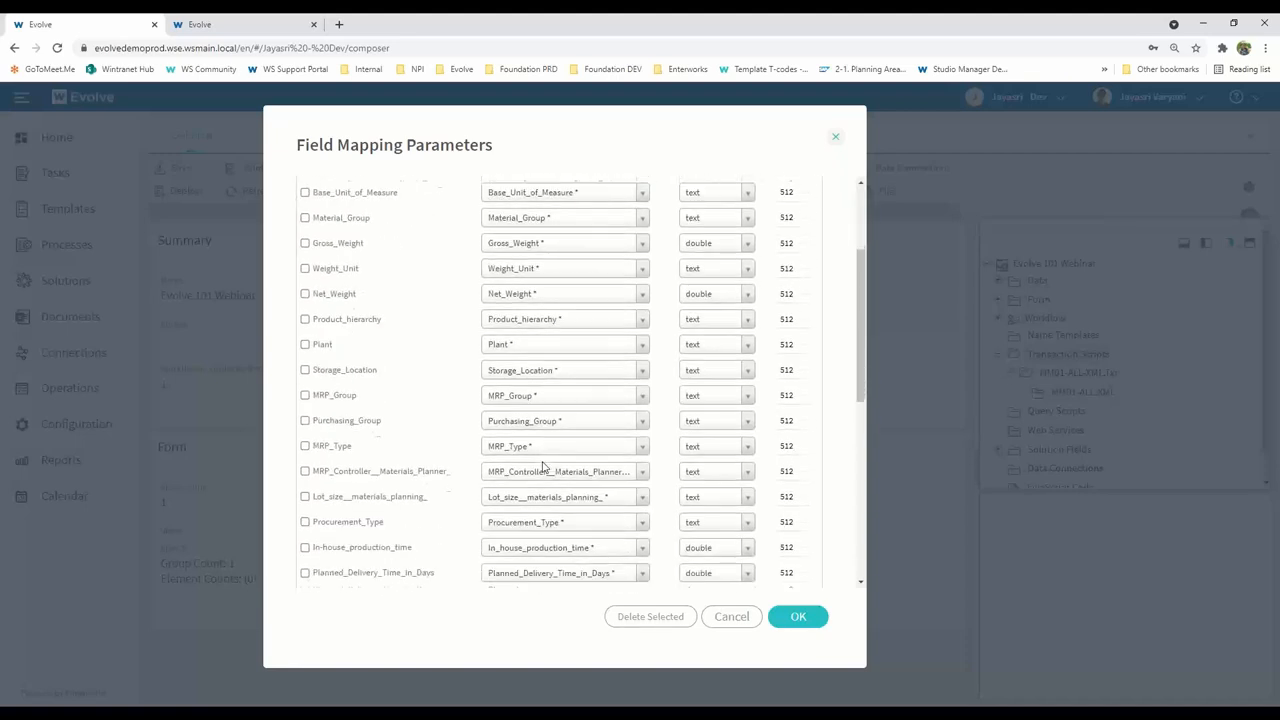
scroll(543, 466, up, 3)
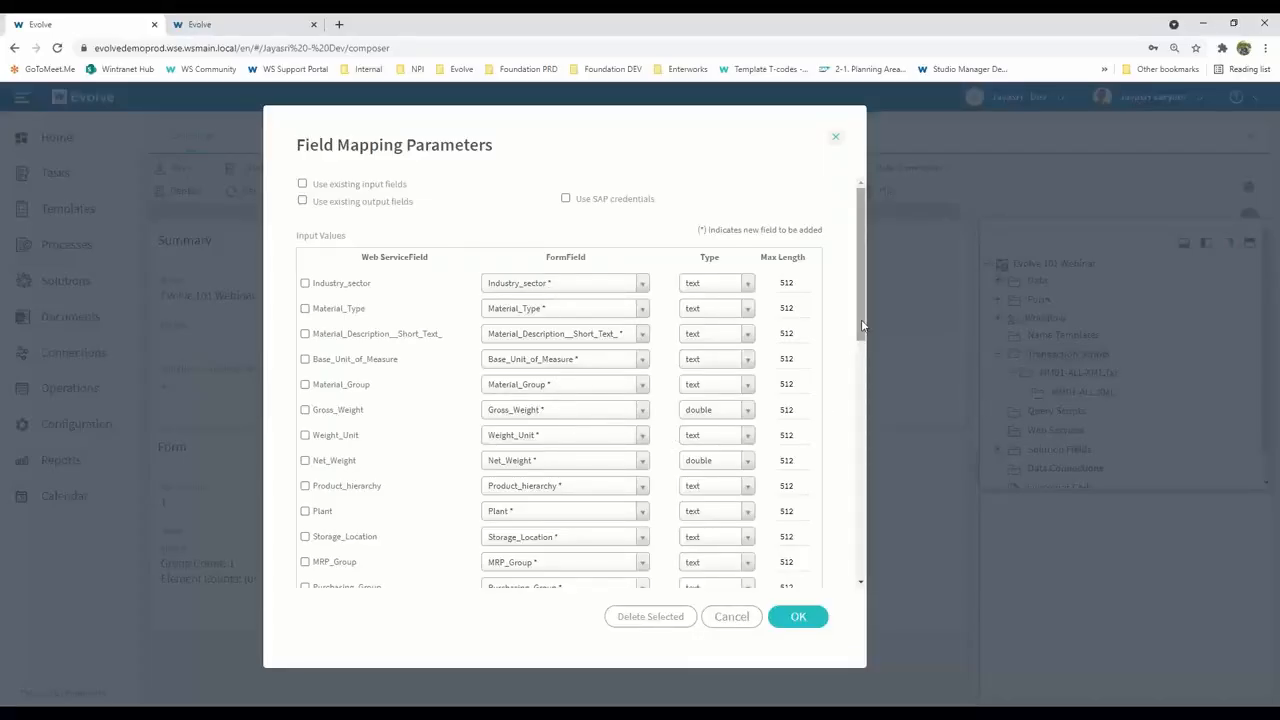
drag(862, 325, 850, 567)
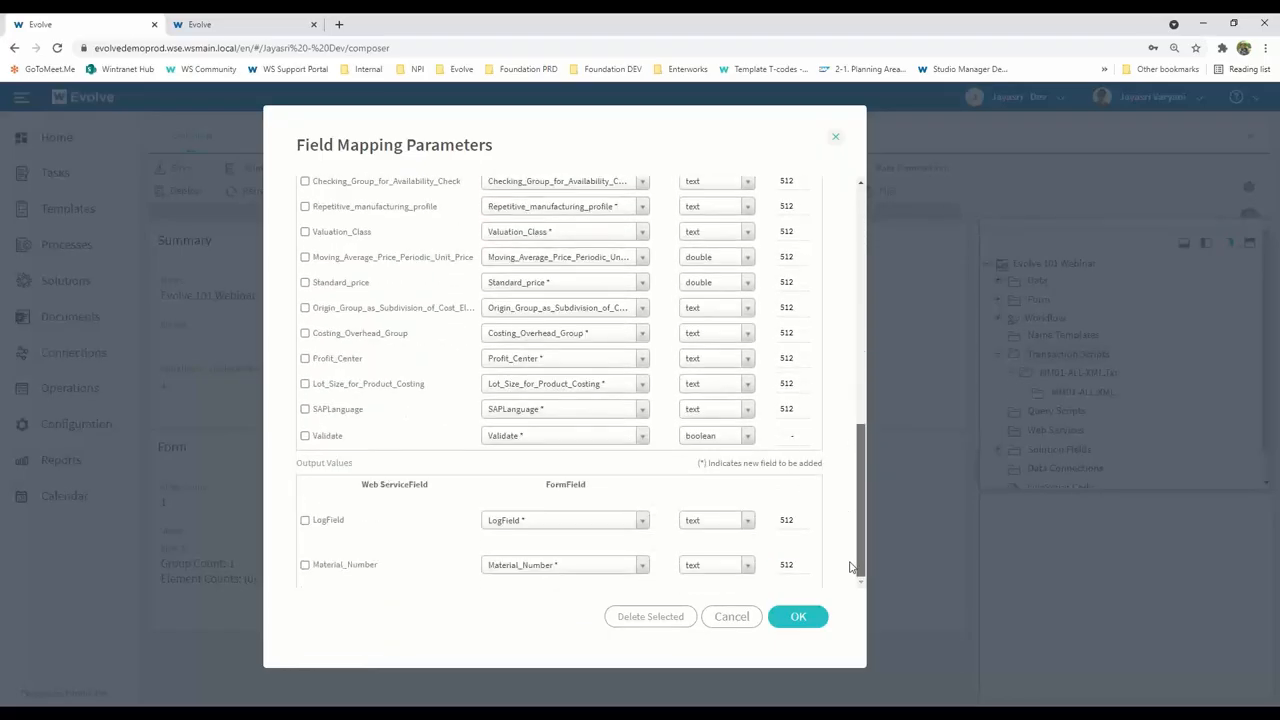
click(808, 617)
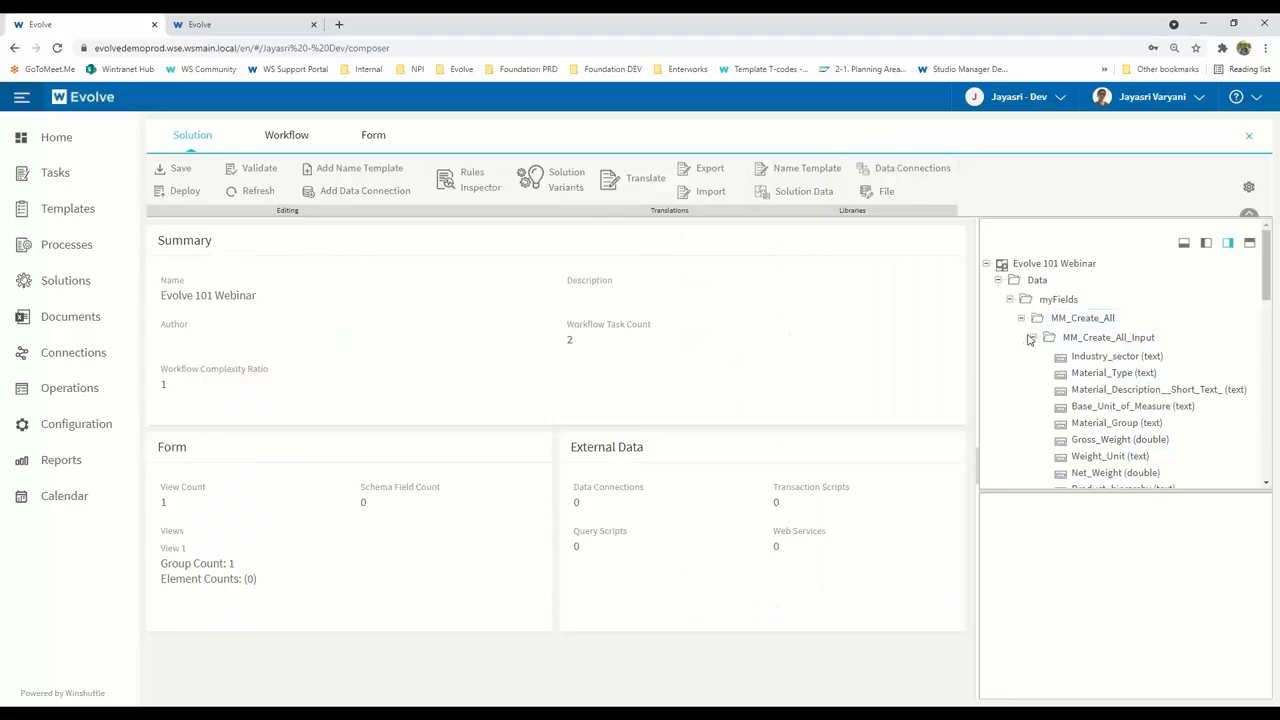
Collapse the MM_Create_All input and output groups and import MM03-ReadALL-XML as another transaction script, proceeding to its field mapping
click(1030, 340)
click(1034, 358)
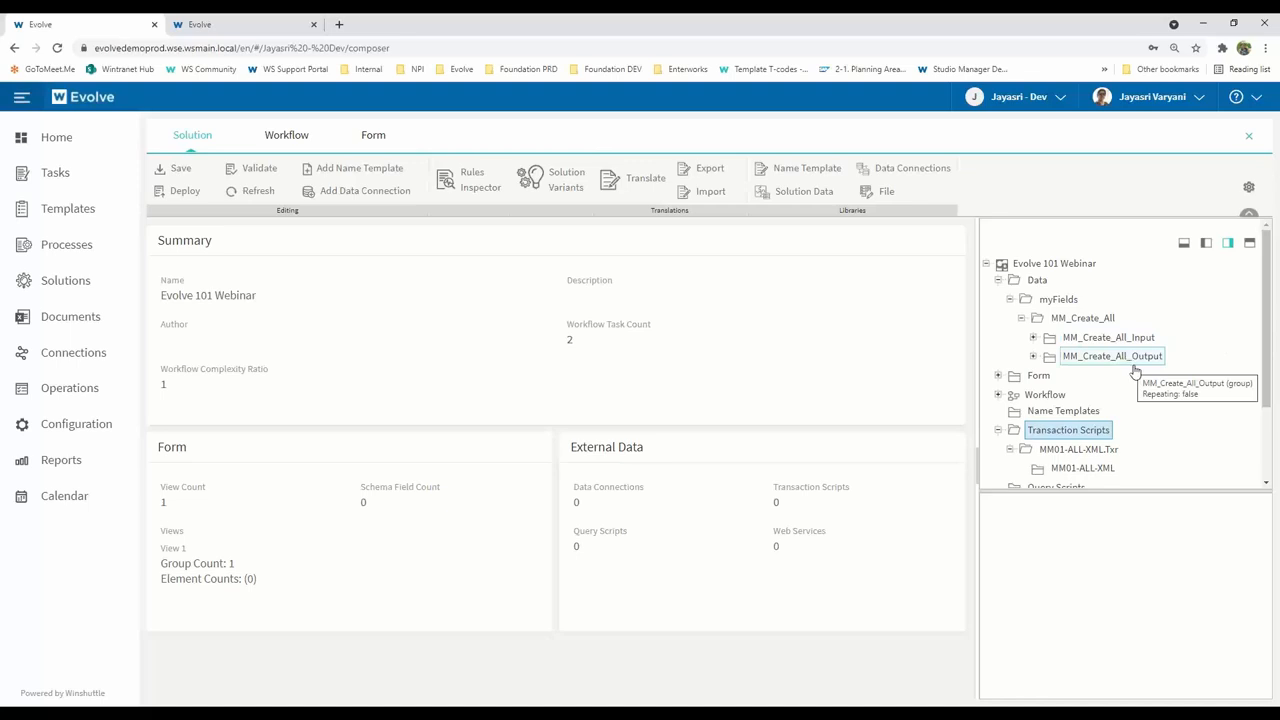
right_click(1103, 434)
click(1130, 450)
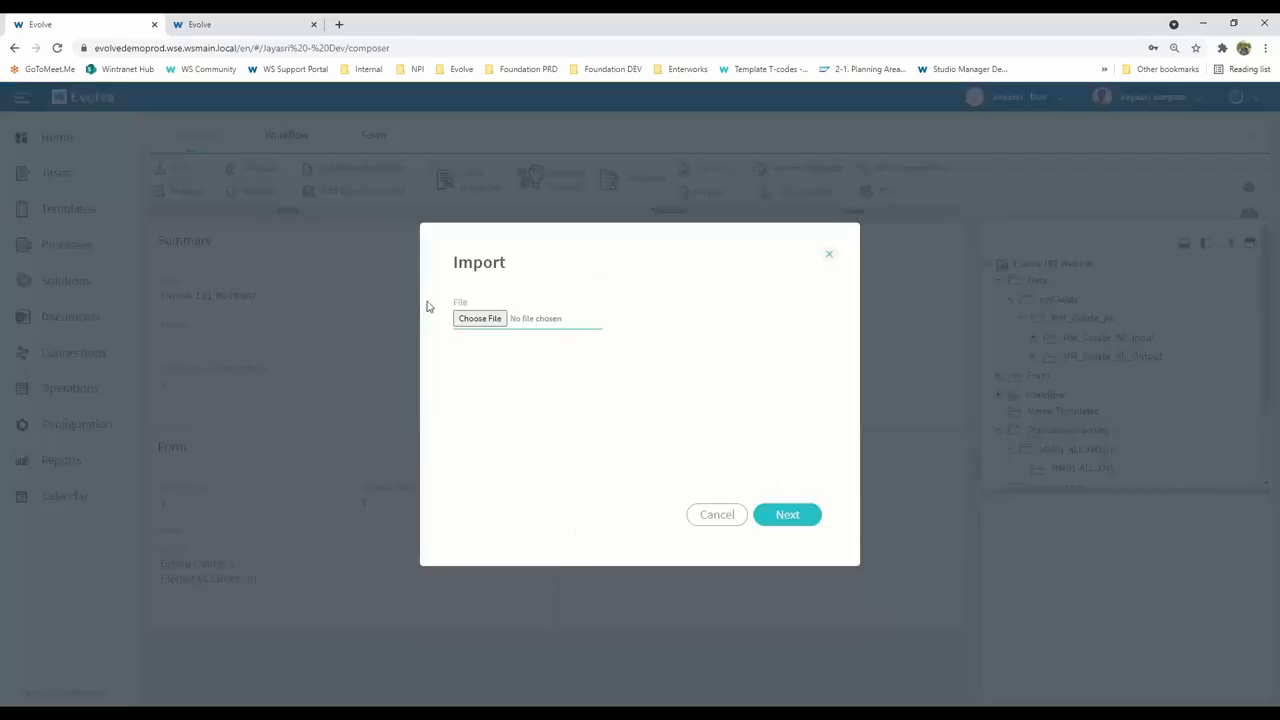
click(489, 318)
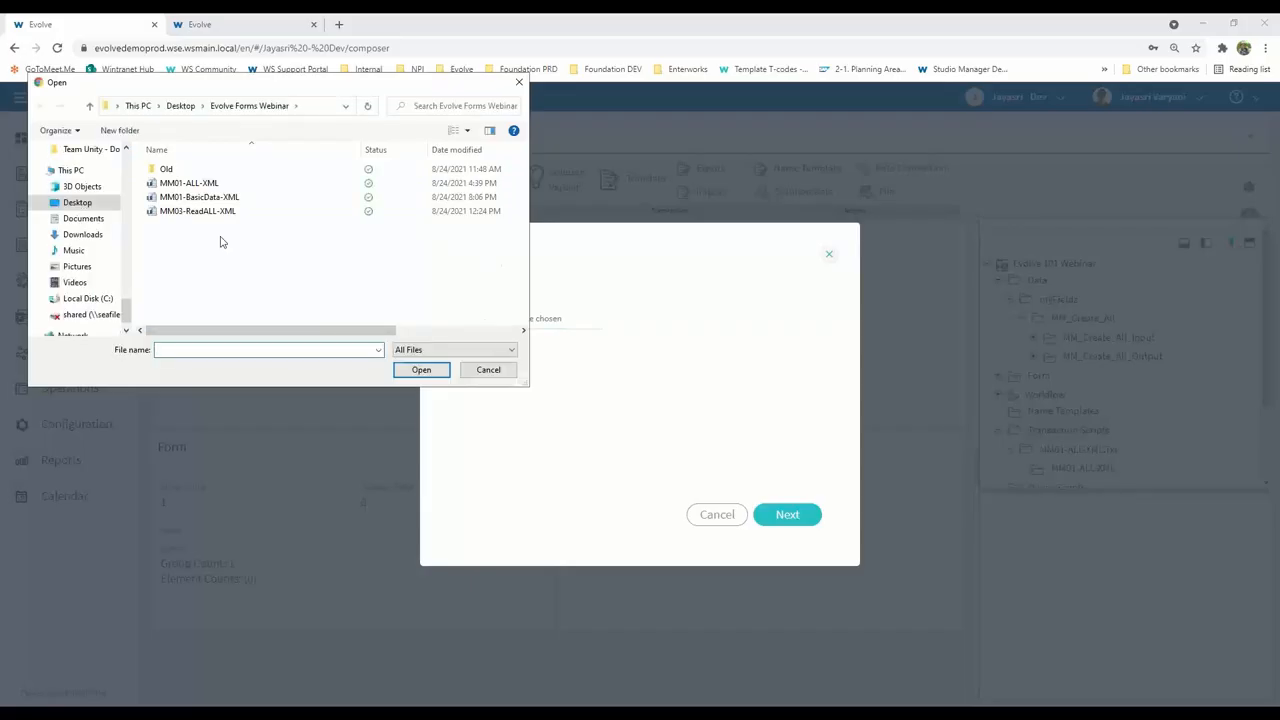
click(224, 213)
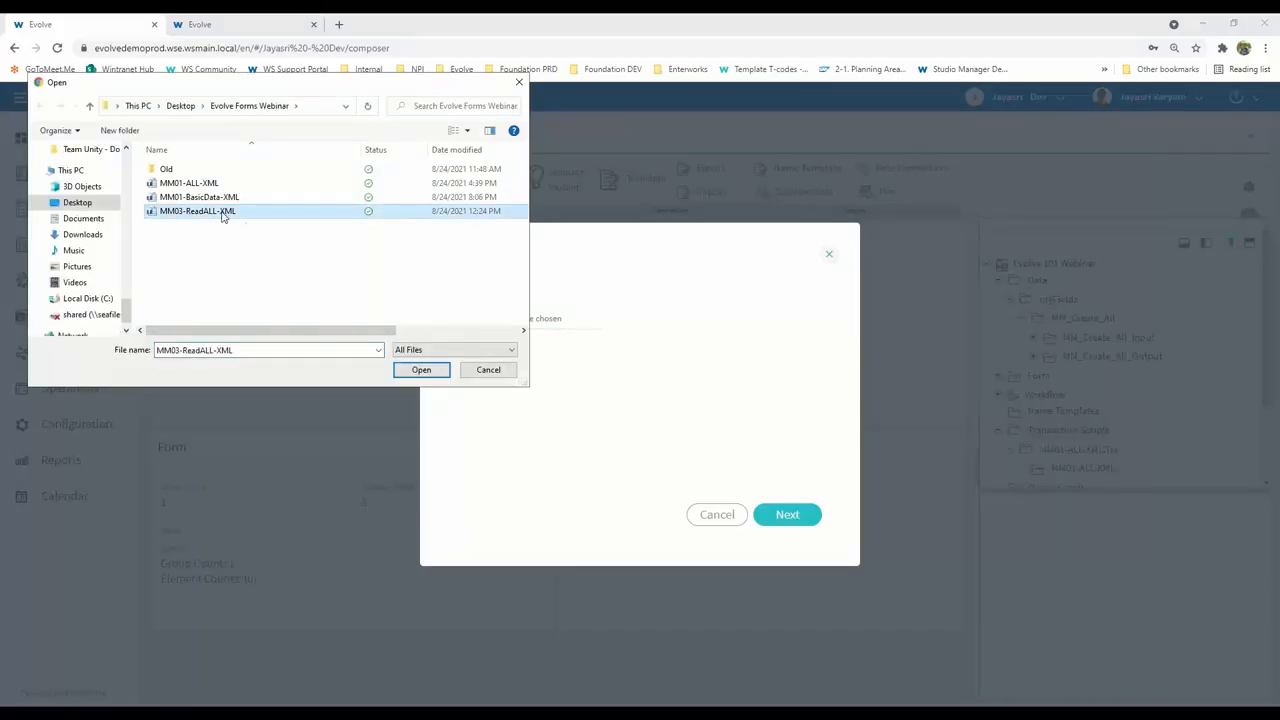
click(421, 370)
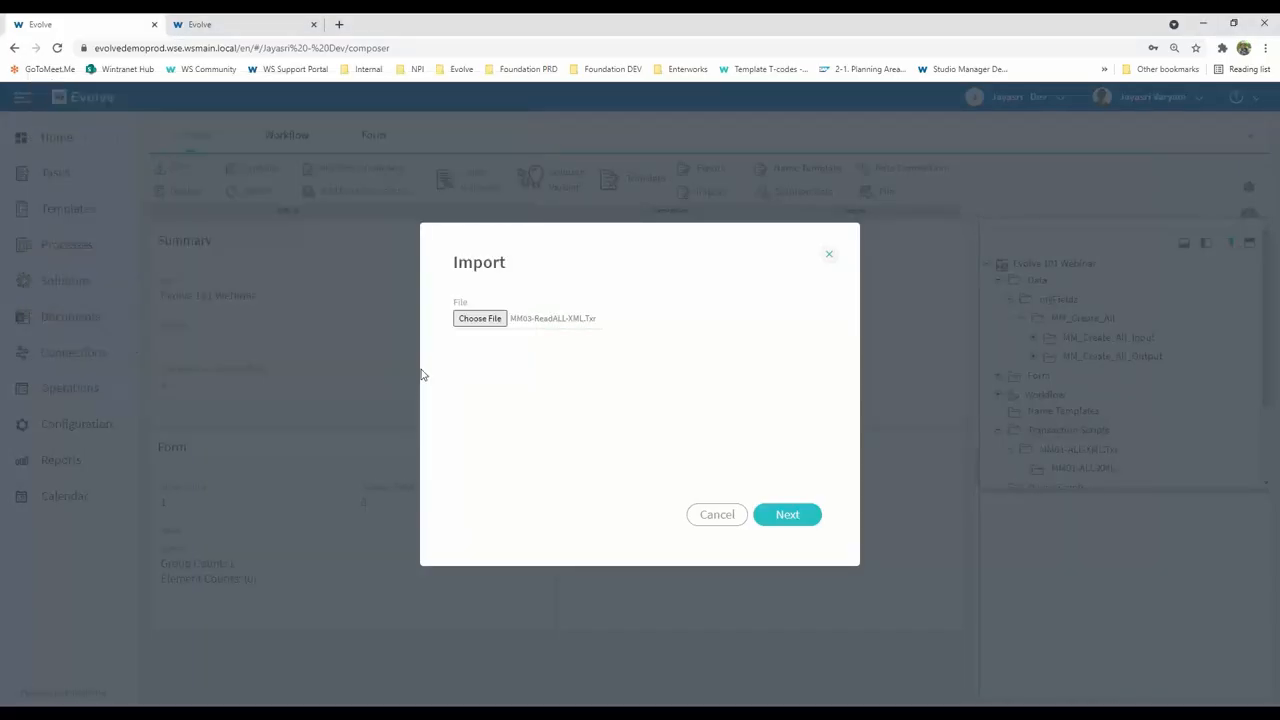
click(785, 515)
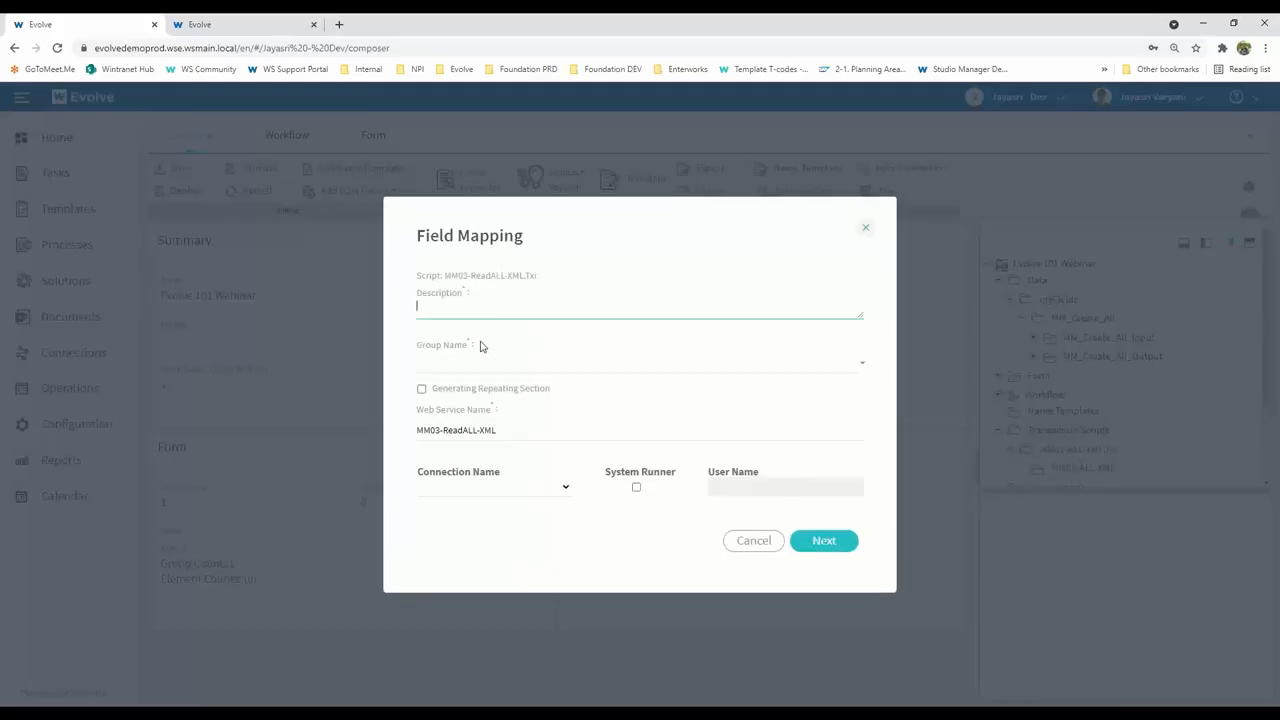
Describe the MM03-ReadALL-XML mapping as MM_Reference_Read, assign group MM_Create_All and connection WE7 SAP creds, and proceed to the mapping parameters
text(MM_Reference_Read)
click(866, 369)
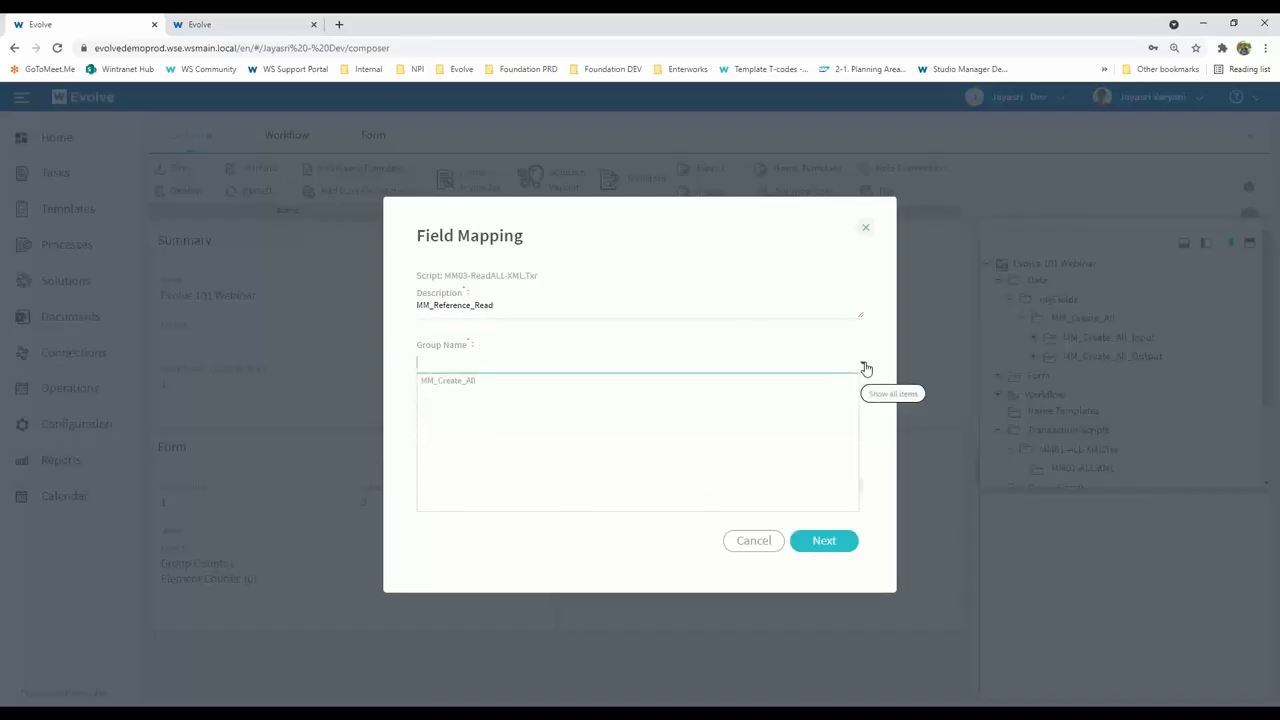
click(468, 381)
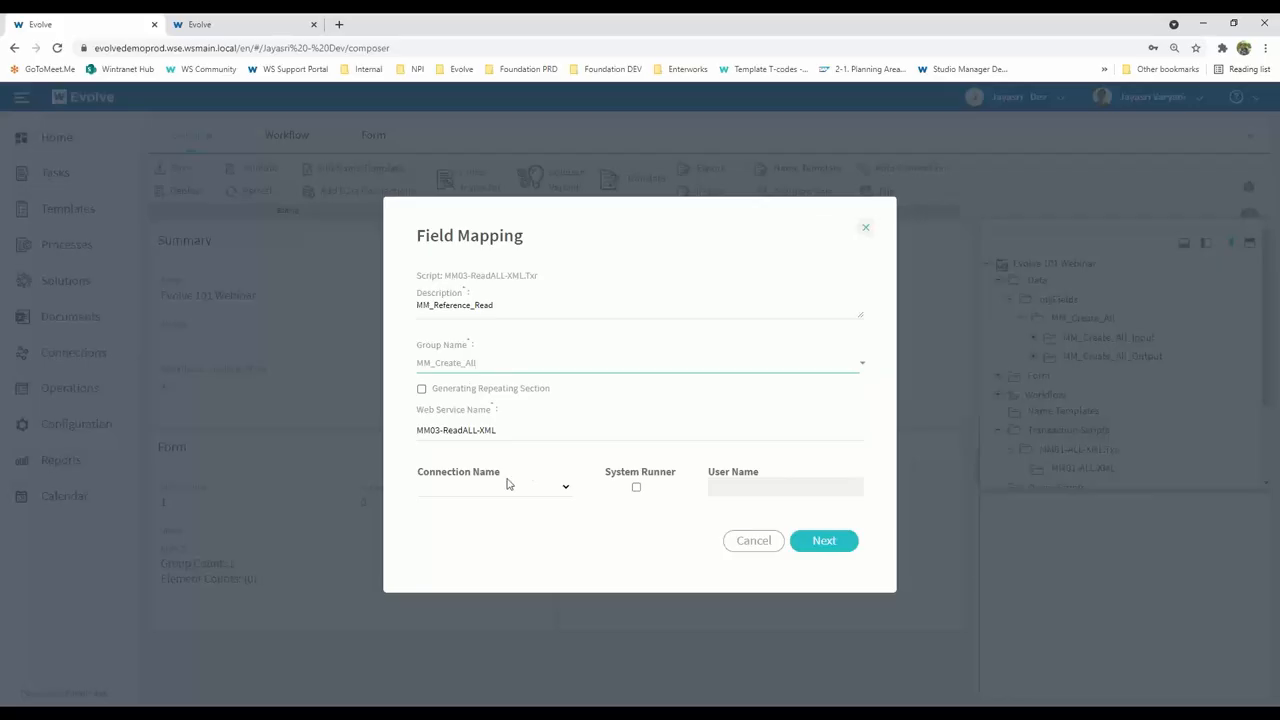
click(563, 489)
click(494, 625)
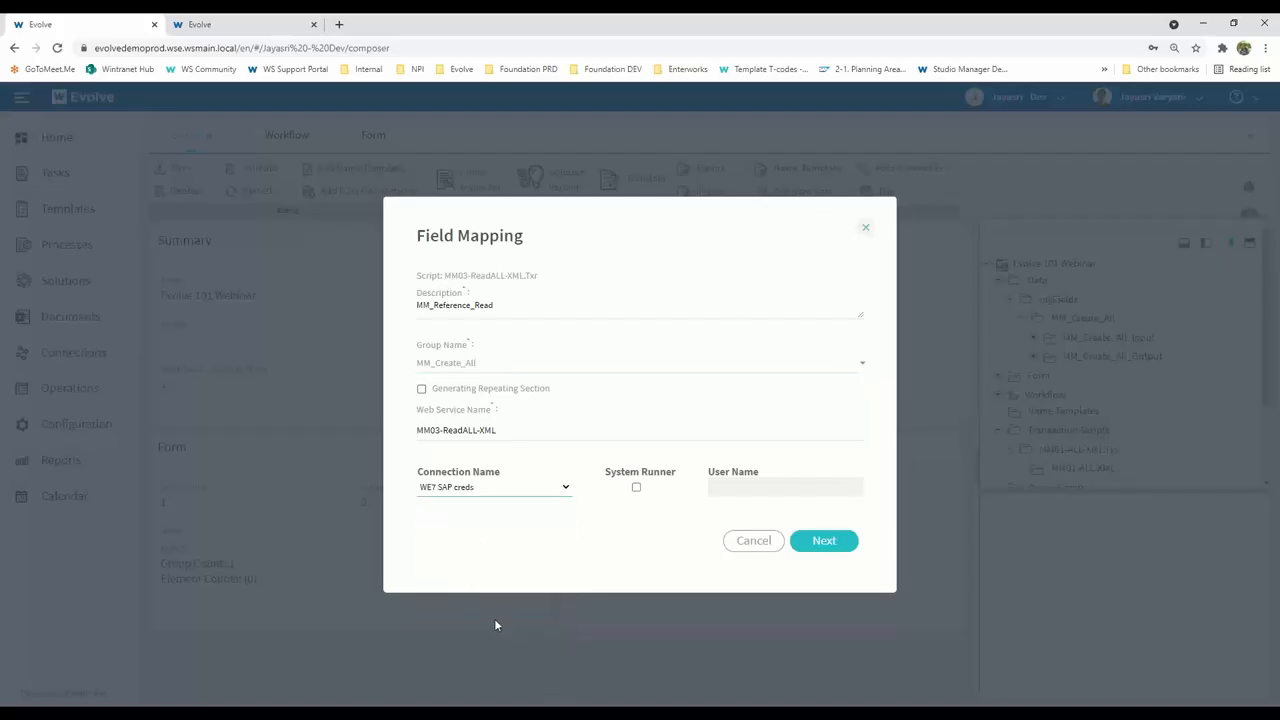
click(828, 545)
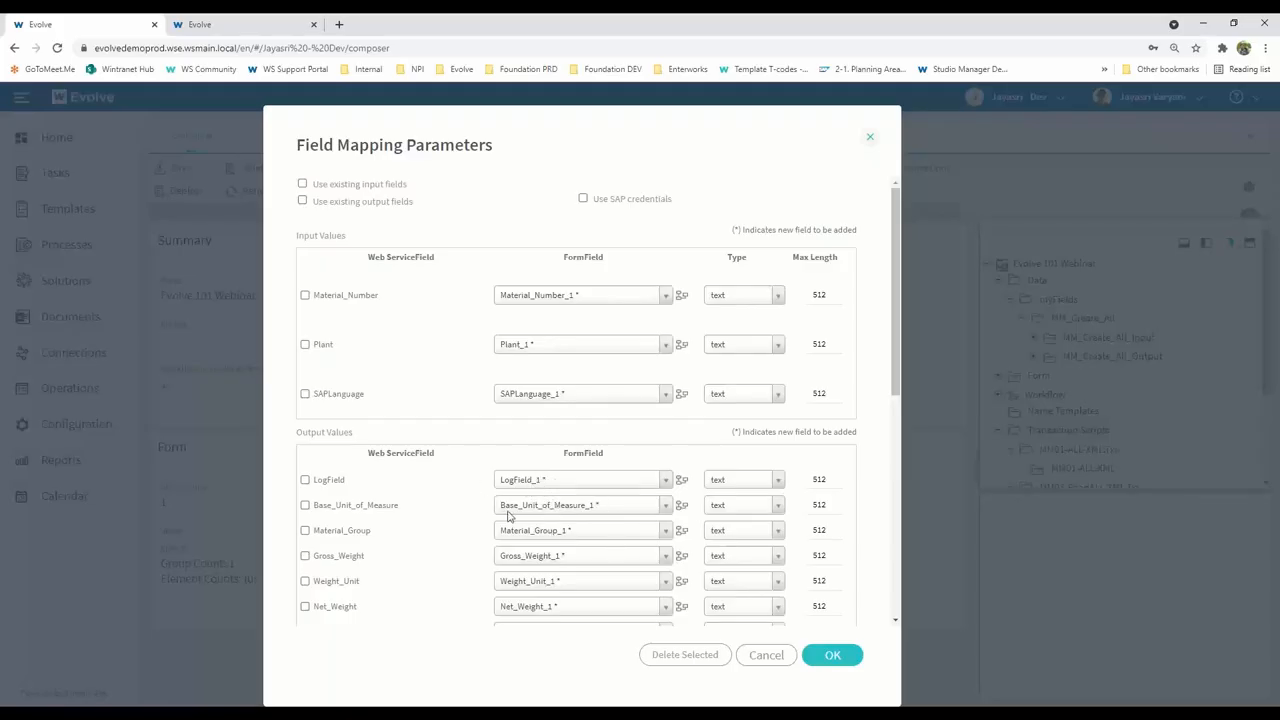
Enable existing input and output fields for the mapping, and map the Material_Number input to the new form field Material_Number_1
click(303, 184)
click(303, 202)
drag(896, 388, 899, 352)
click(590, 300)
text(numbe)
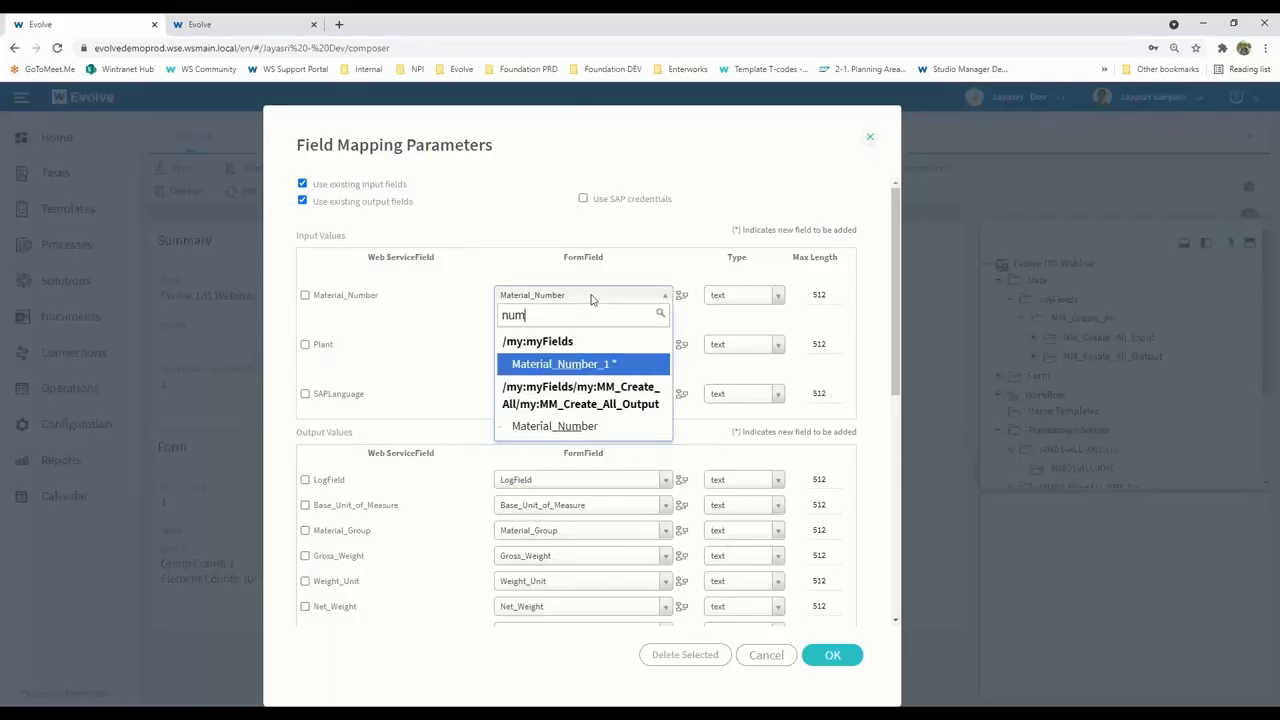
click(603, 366)
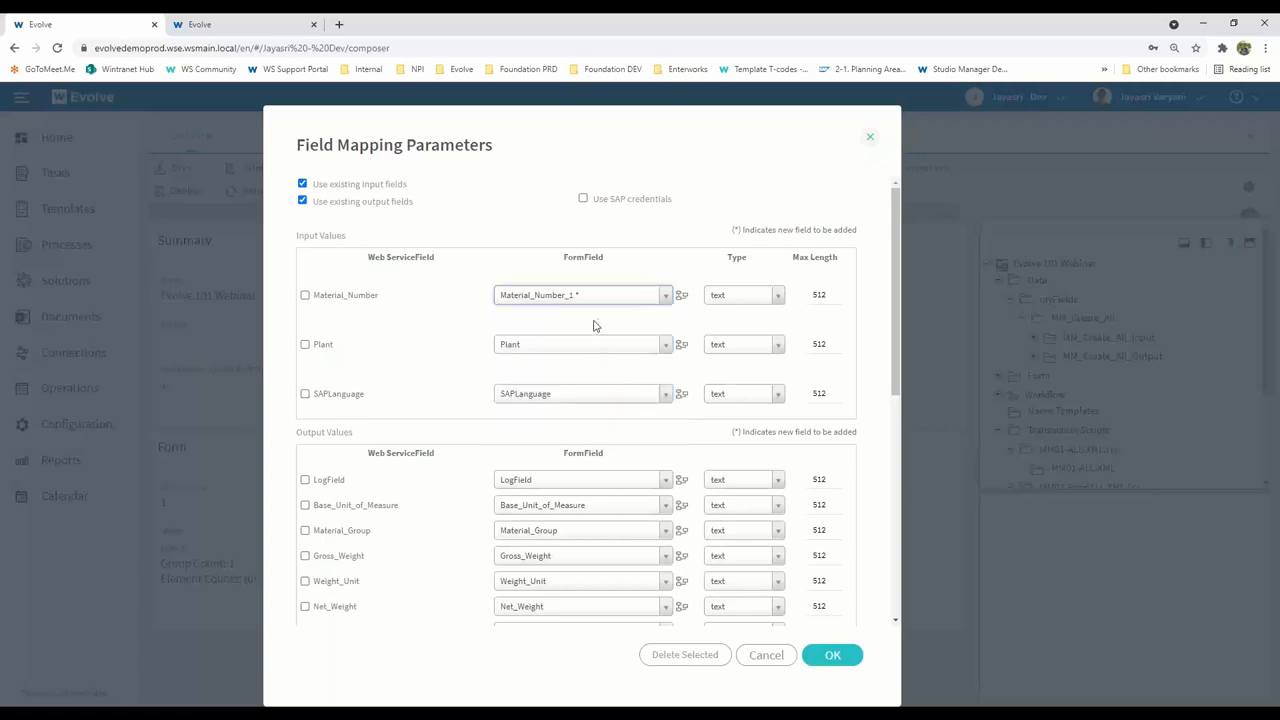
Map the LogField output to the new form field LogField_1
click(629, 483)
text(log)
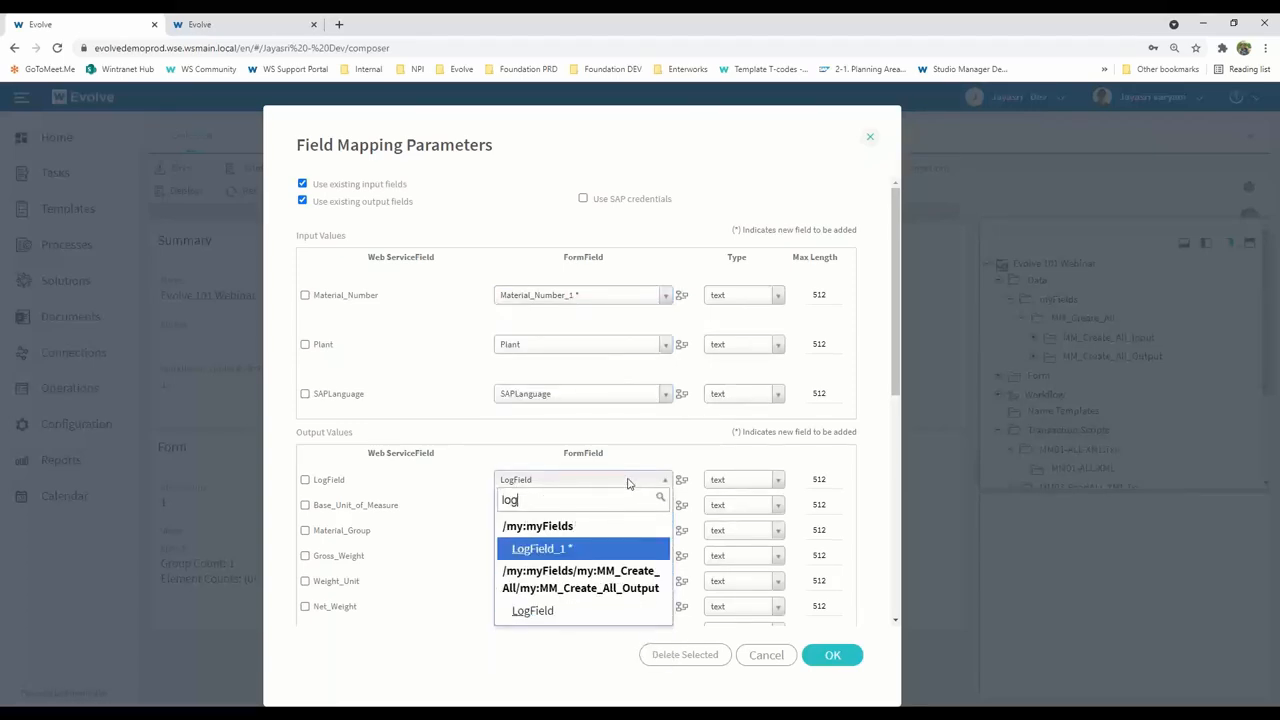
click(607, 554)
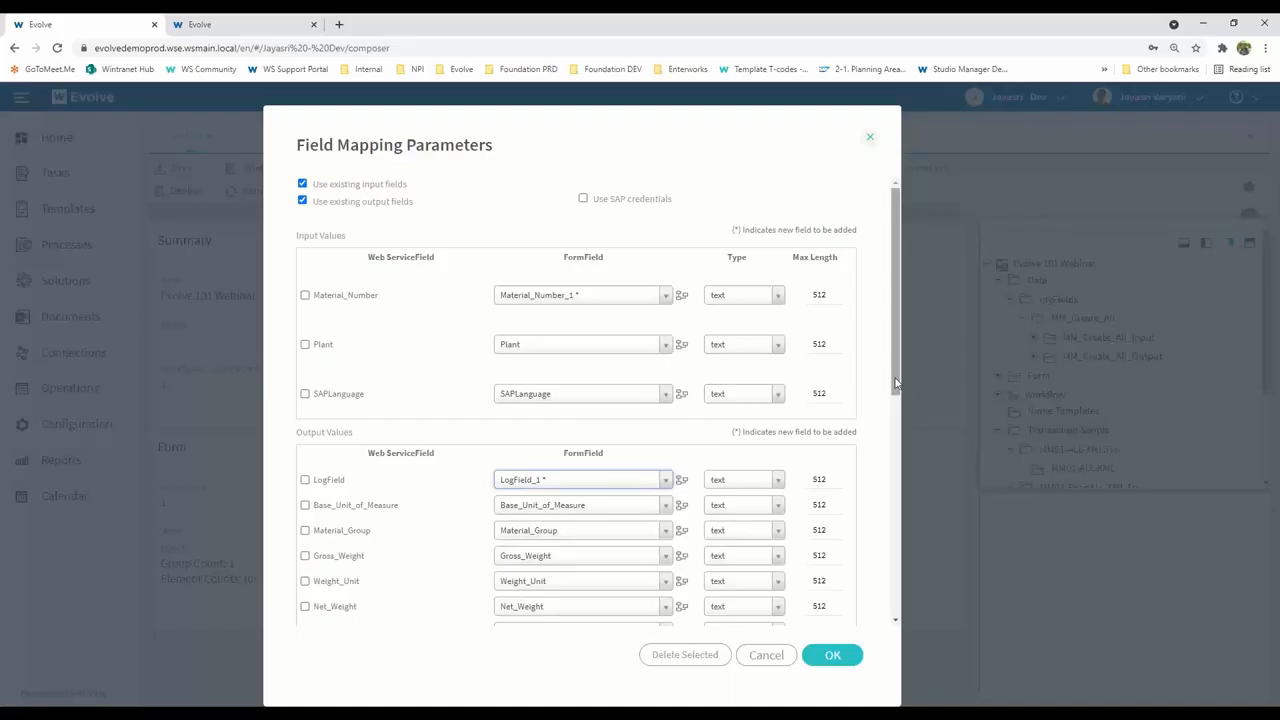
Accept the field mapping parameters of the MM03-ReadALL-XML script and collapse the MM_Create_All data group
drag(896, 383, 894, 617)
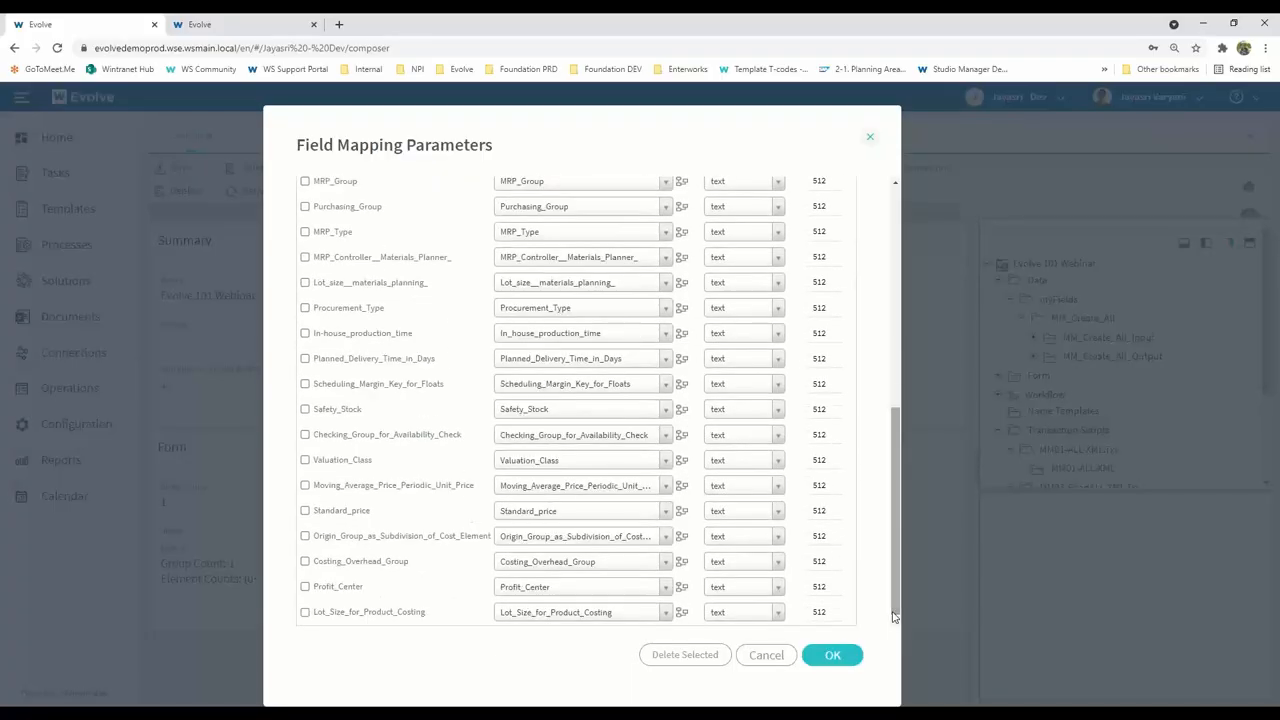
click(831, 656)
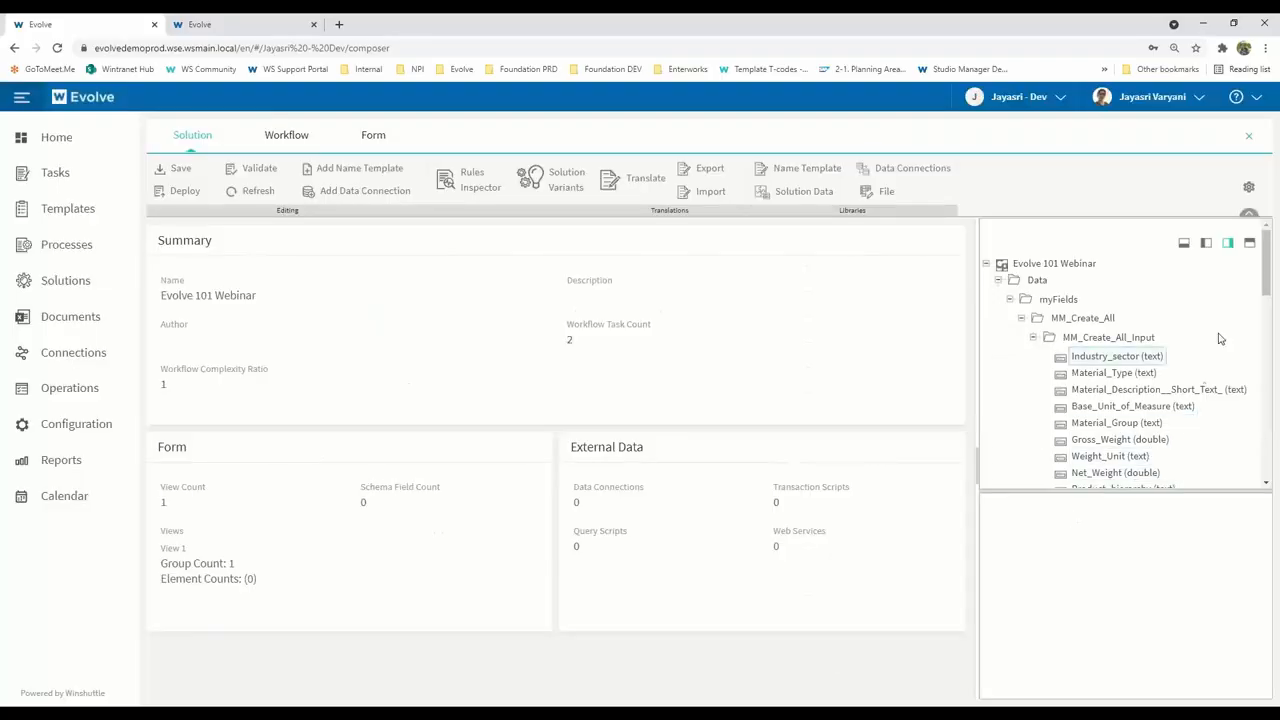
click(1021, 318)
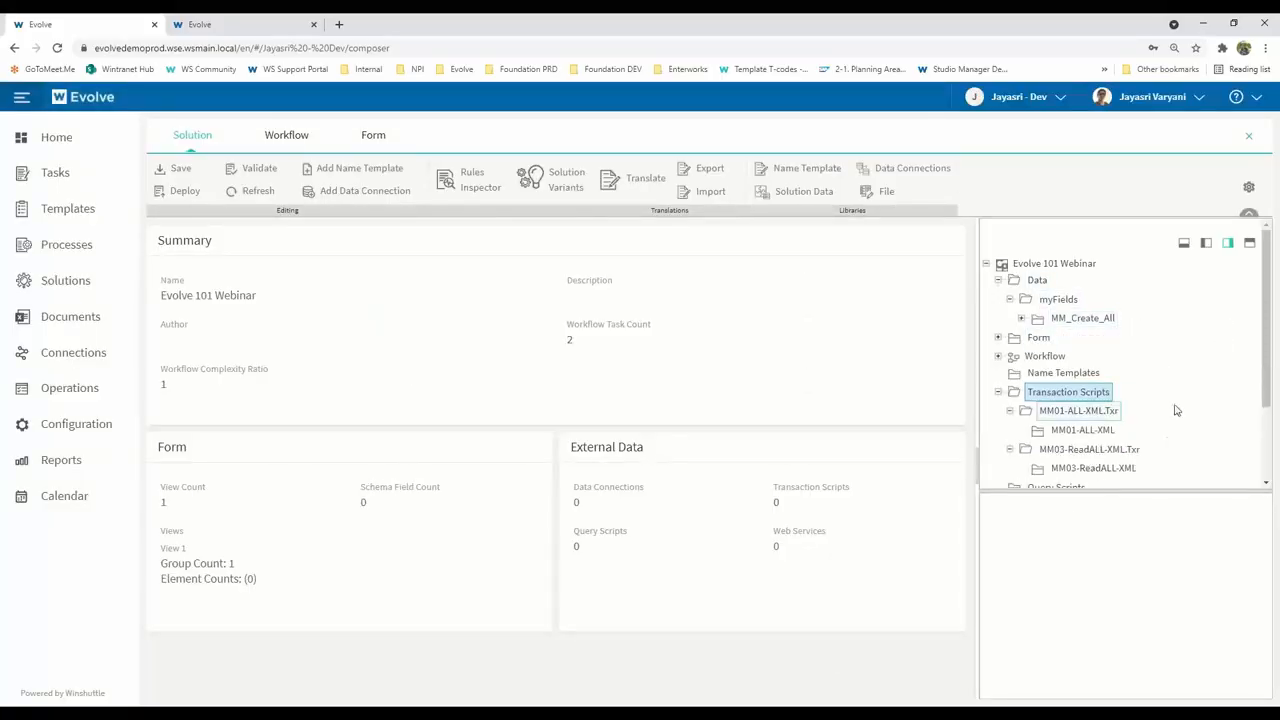
Expand the MM_Create_All group and rename its input field Material_Number_1 as Reference_Material_Number
click(1020, 319)
drag(1265, 290, 1263, 418)
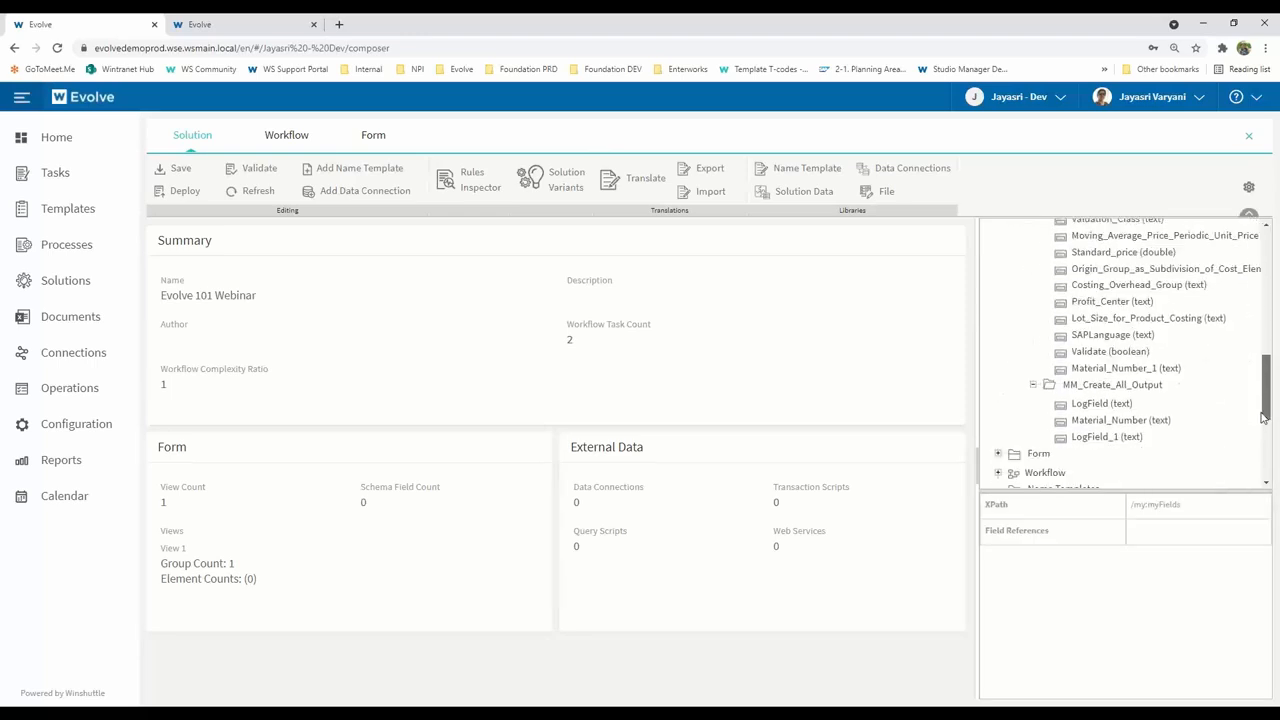
right_click(1148, 370)
click(1194, 467)
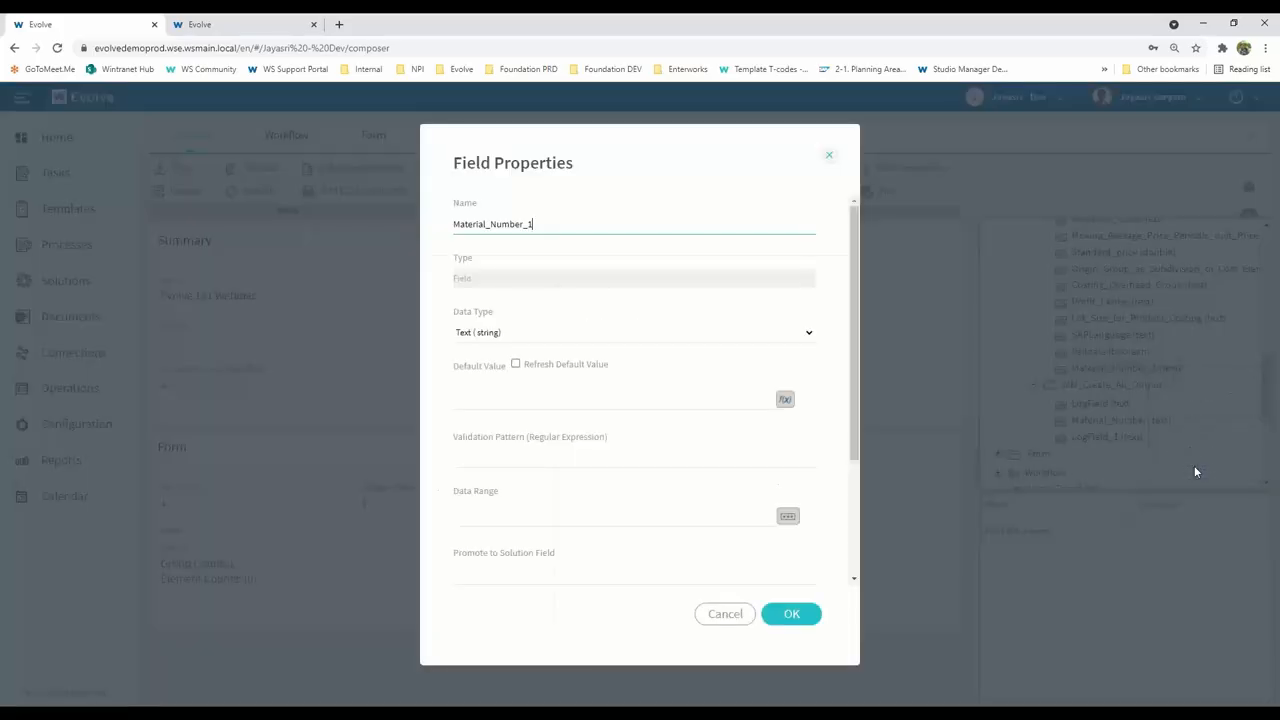
key(BackSpace)
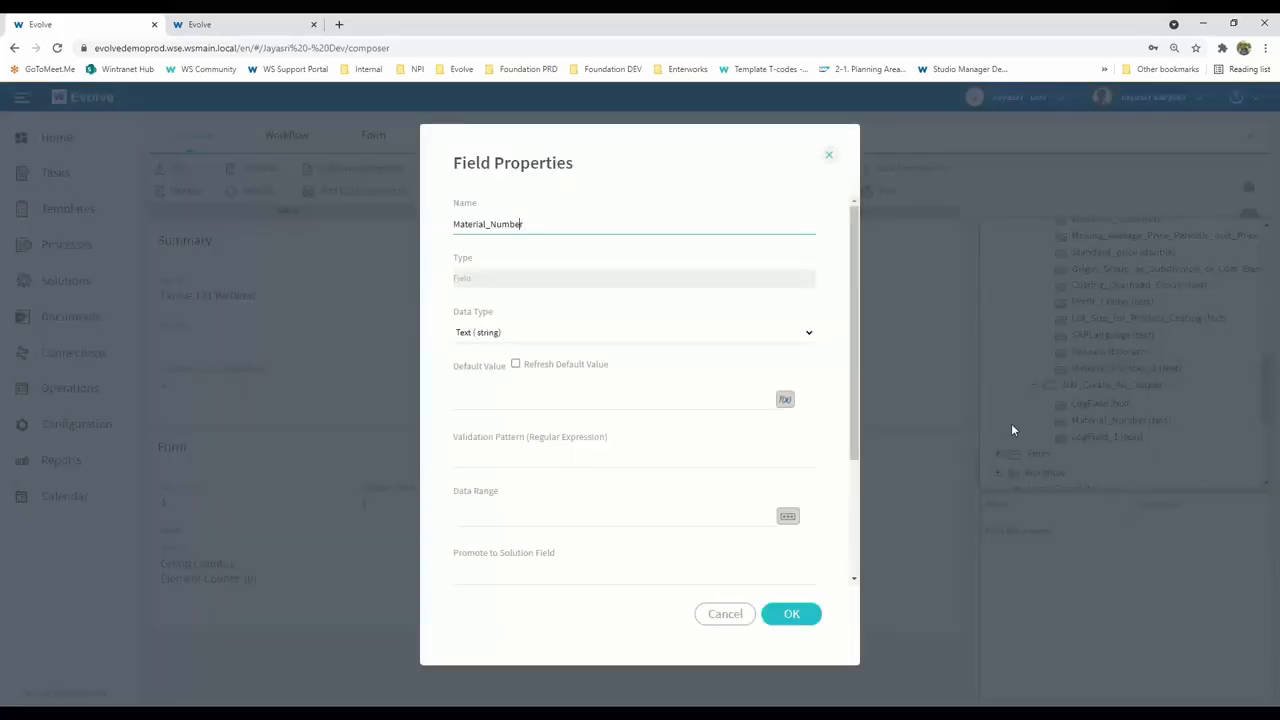
text(Reference_)
click(790, 614)
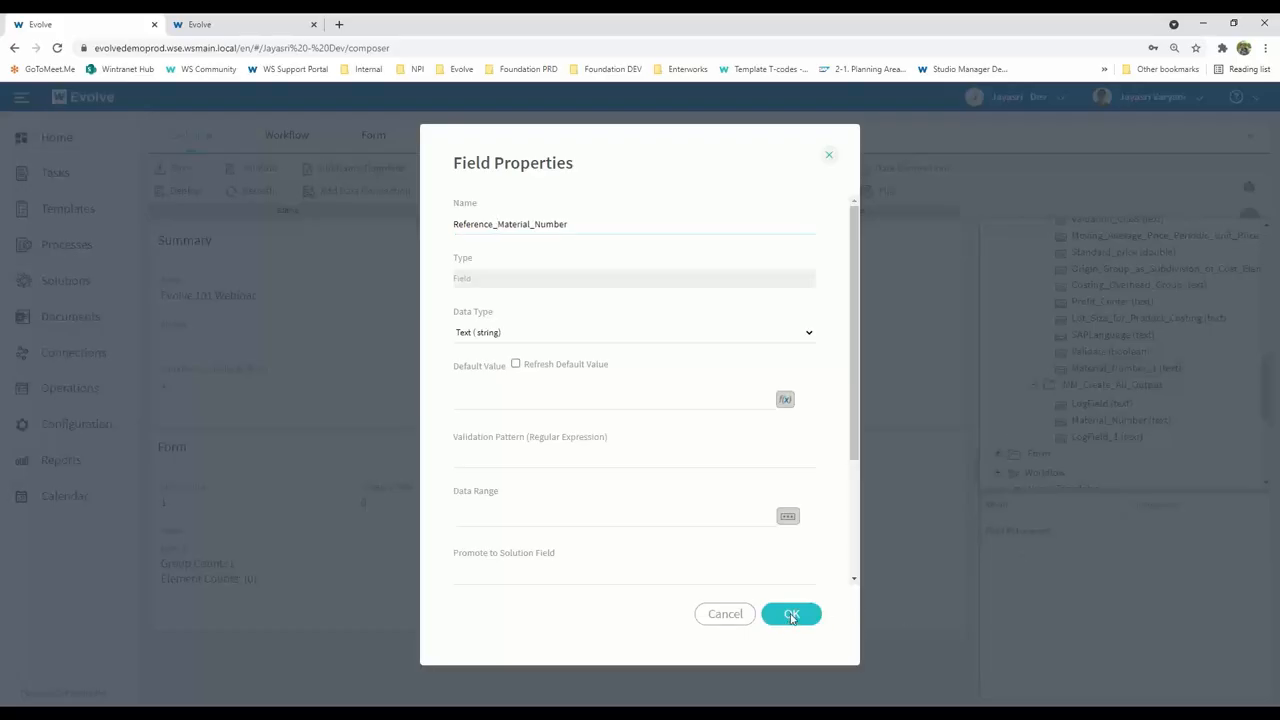
Rename the LogField_1 field in the MM_Create_All_Output group as LogField_Read_Reference
click(1117, 440)
right_click(1117, 442)
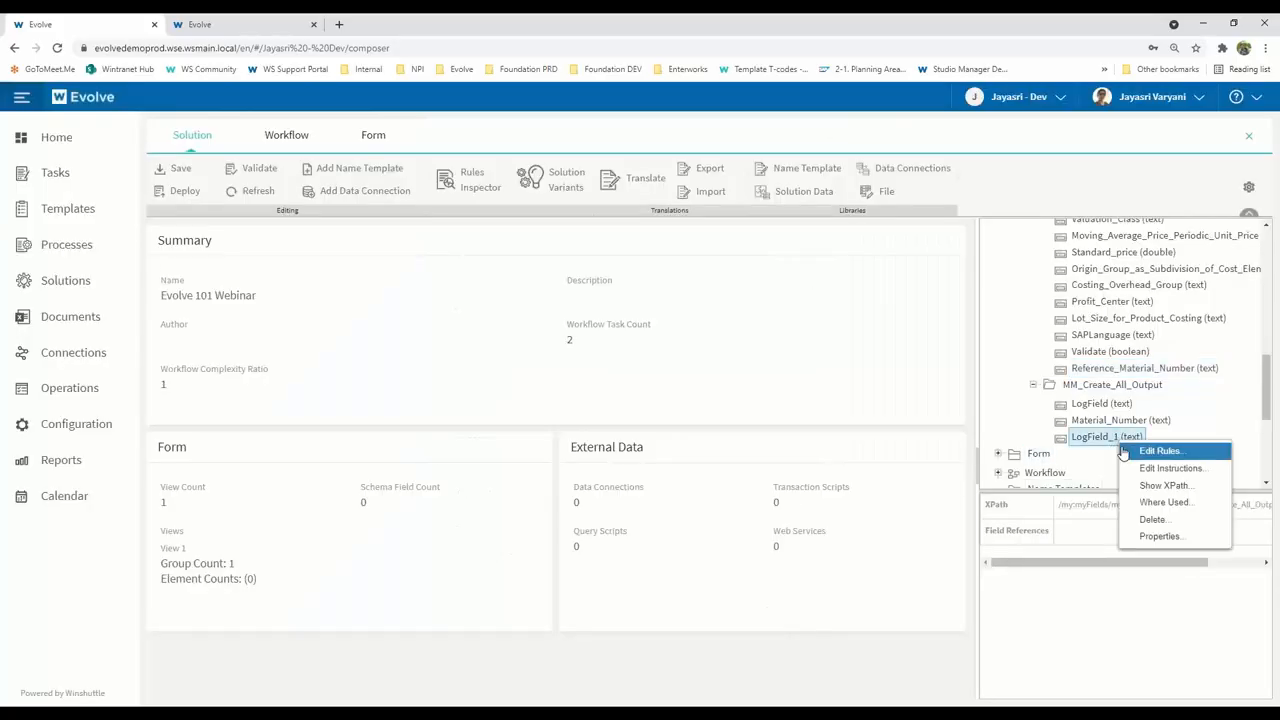
click(1158, 537)
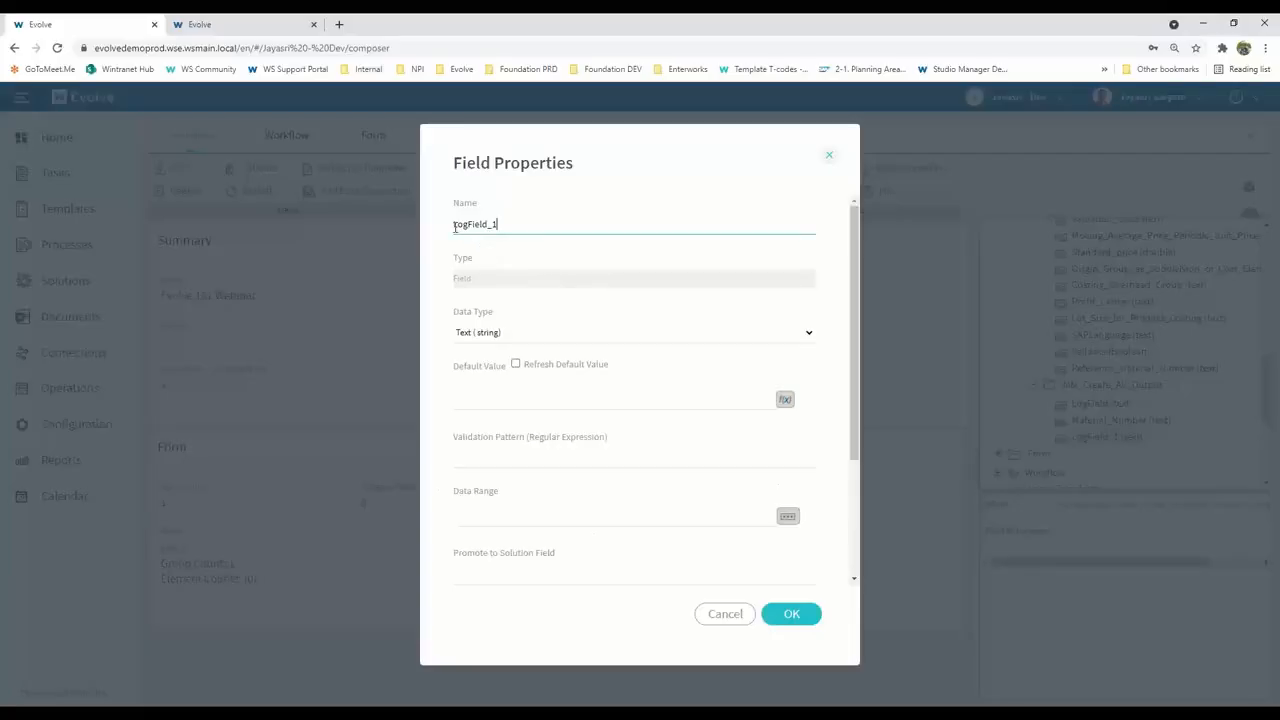
text(Read_Reference)
click(793, 616)
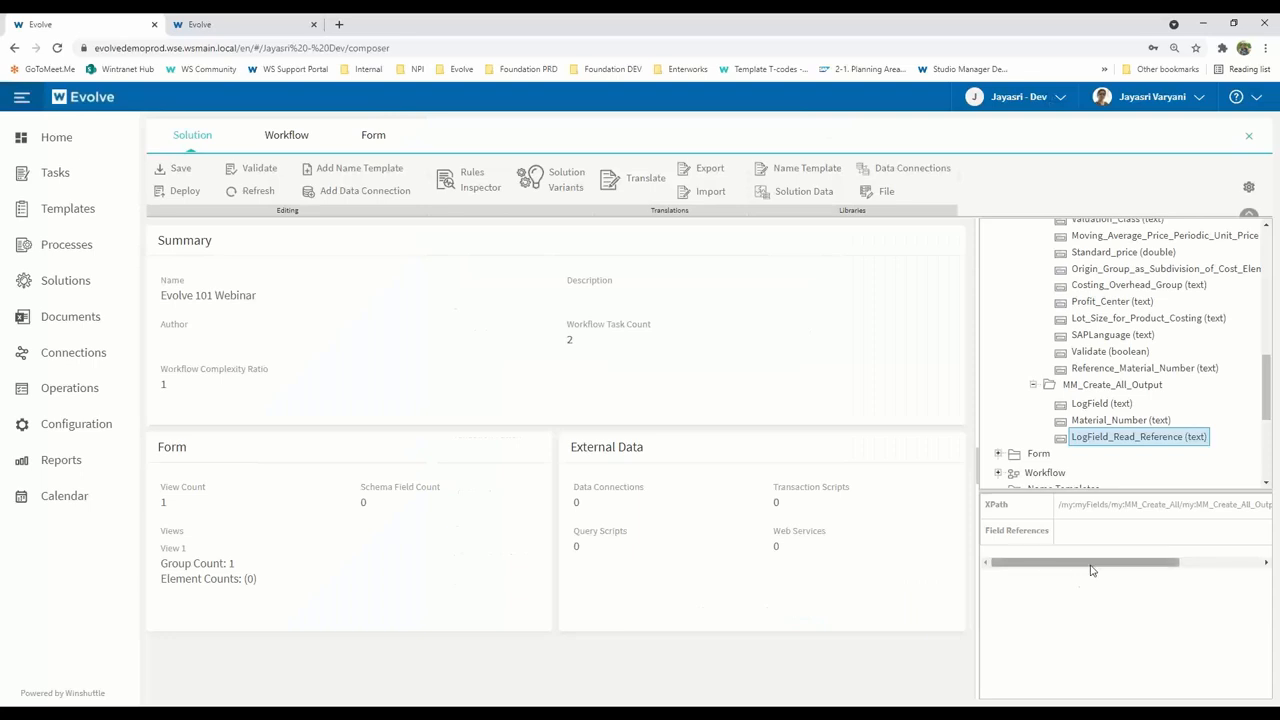
Import MM01-BasicData-XML from the Evolve Forms Webinar folder as another transaction script, proceeding to its field mapping
drag(1266, 378, 1277, 418)
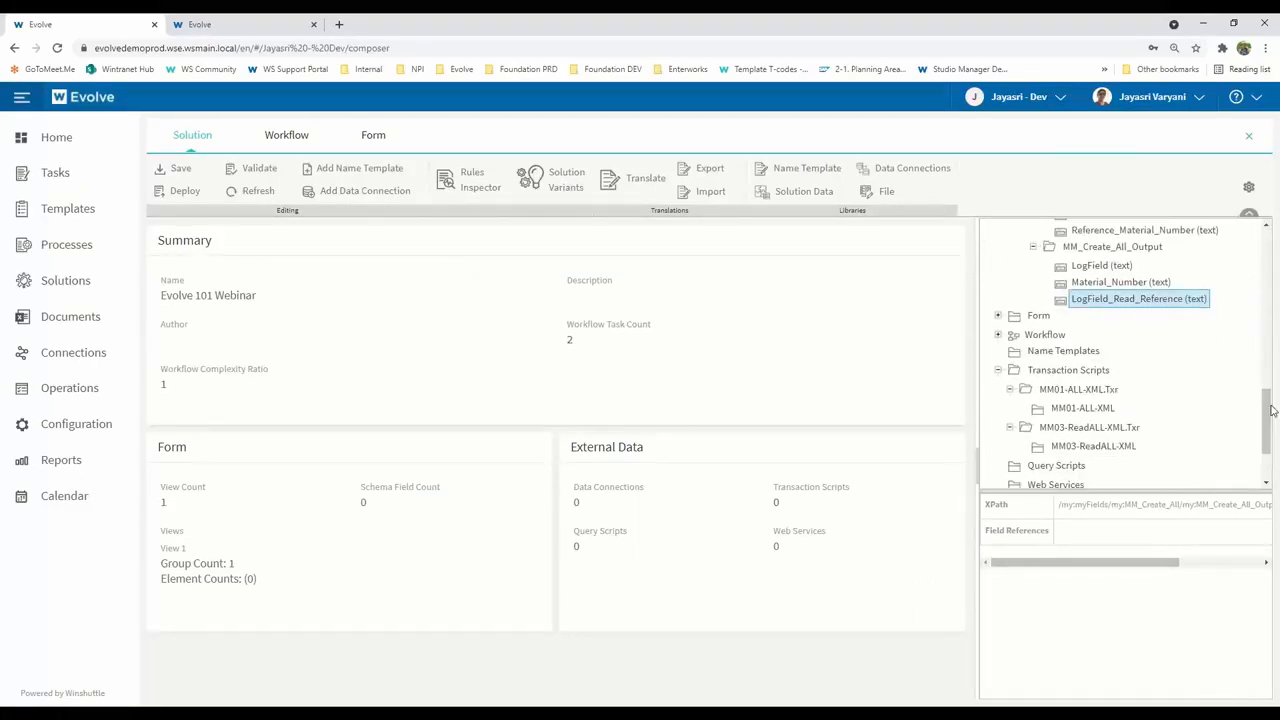
right_click(1101, 373)
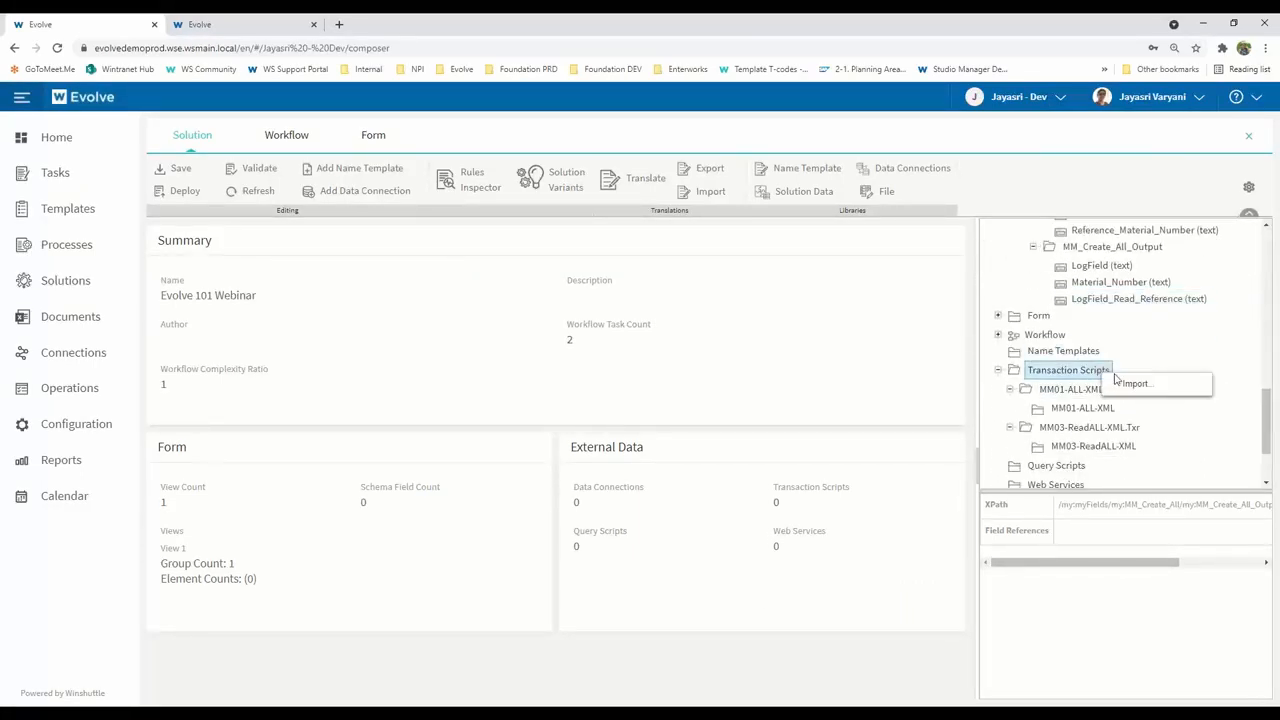
click(1120, 383)
click(481, 318)
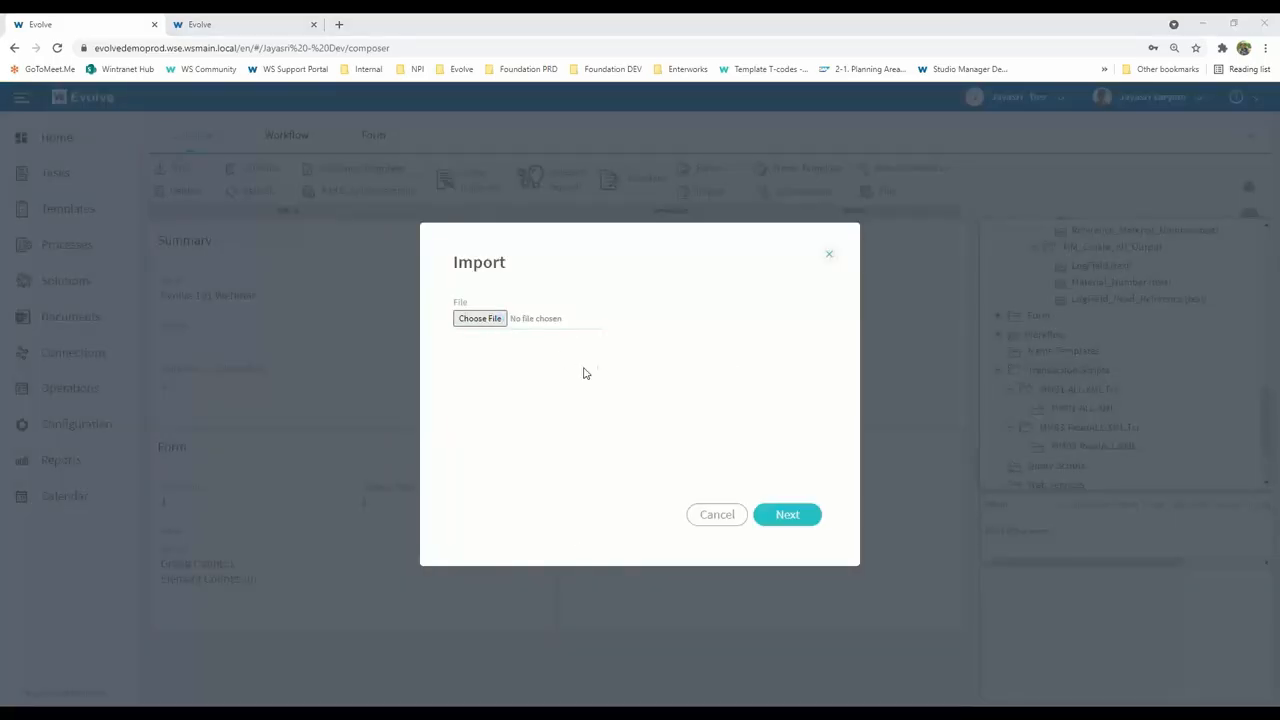
click(213, 204)
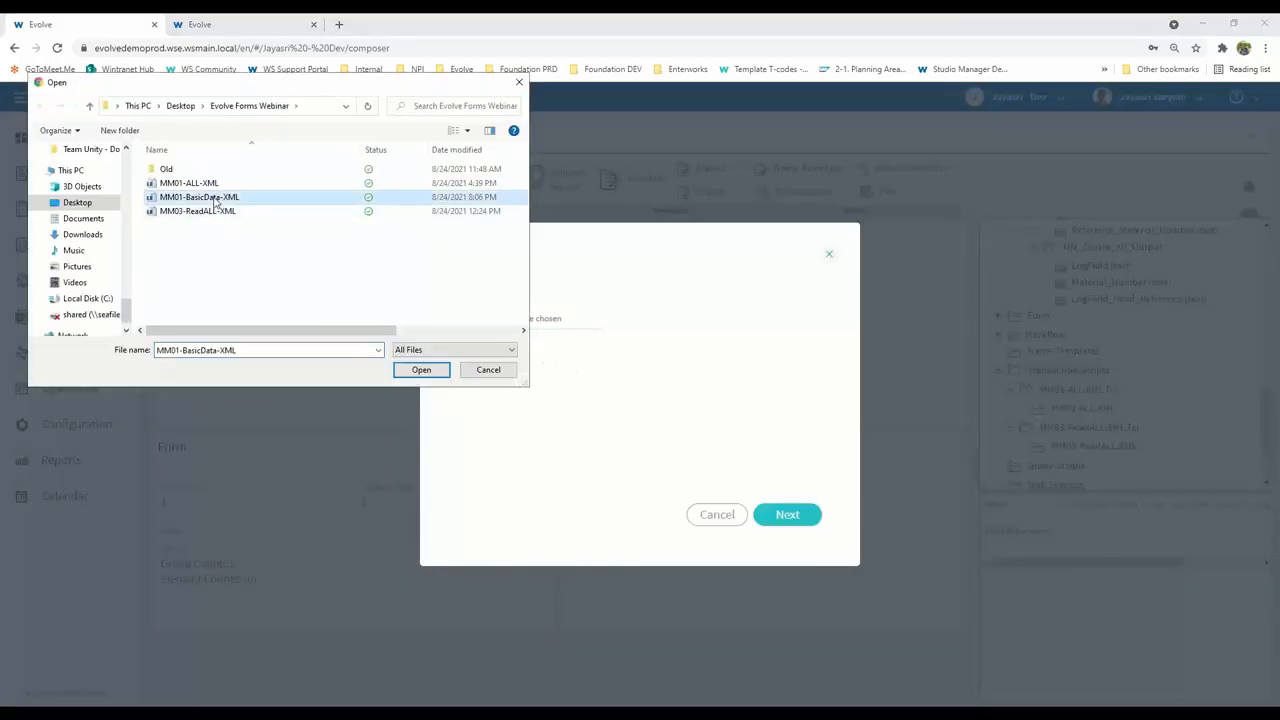
click(432, 372)
click(790, 515)
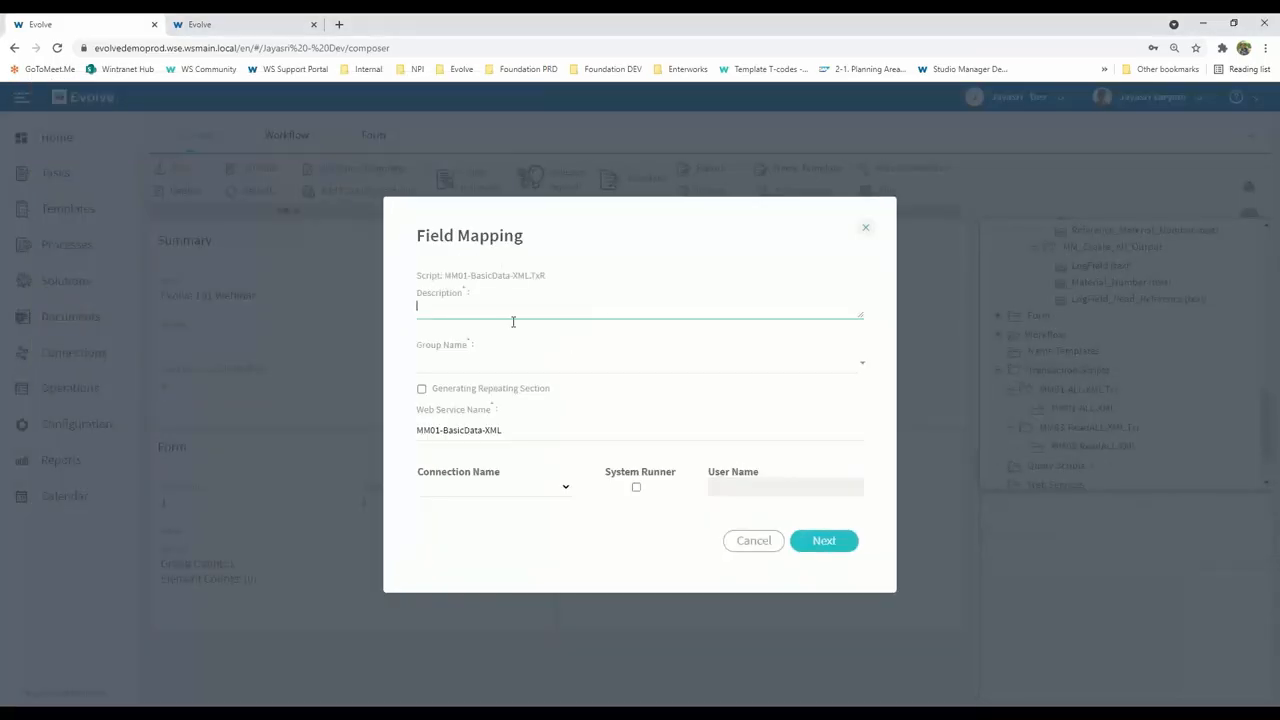
Describe the MM01-BasicData-XML mapping as MM_Validate_Basic, assign the group MM_Create_All and a connection, and proceed to the mapping parameters
text(MM_Validate_Basic)
click(866, 368)
click(819, 384)
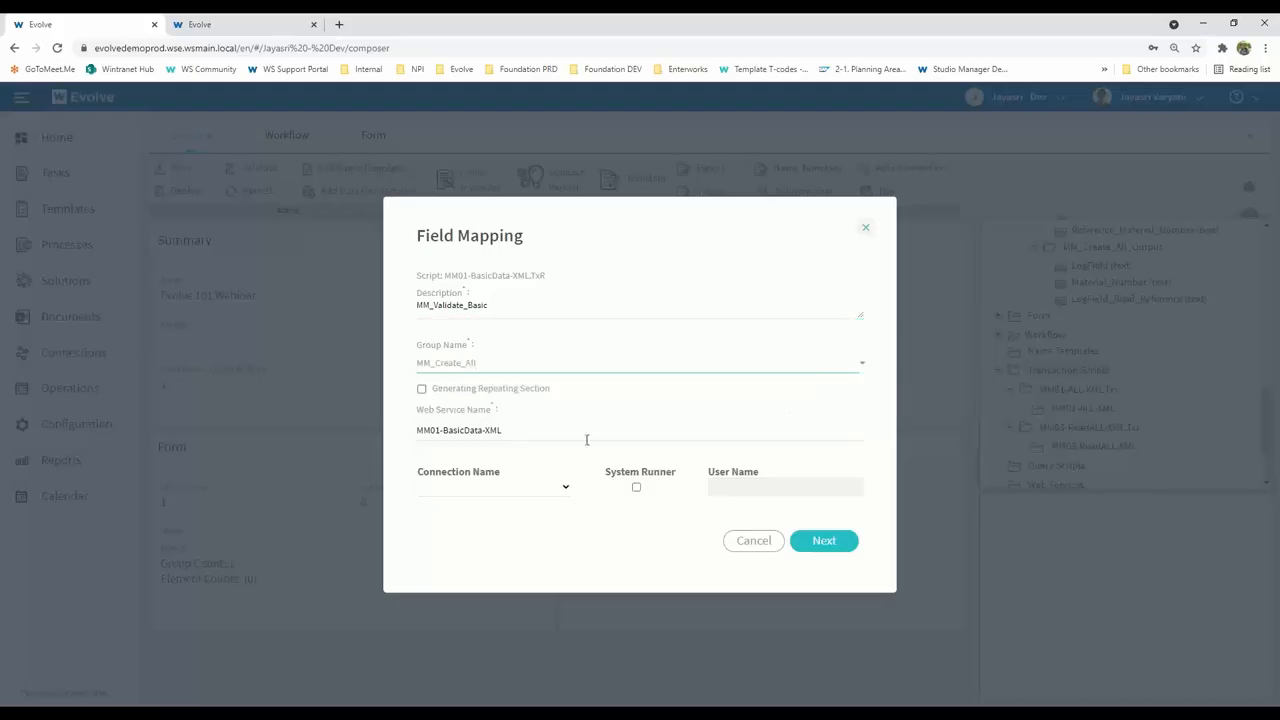
click(564, 489)
click(536, 617)
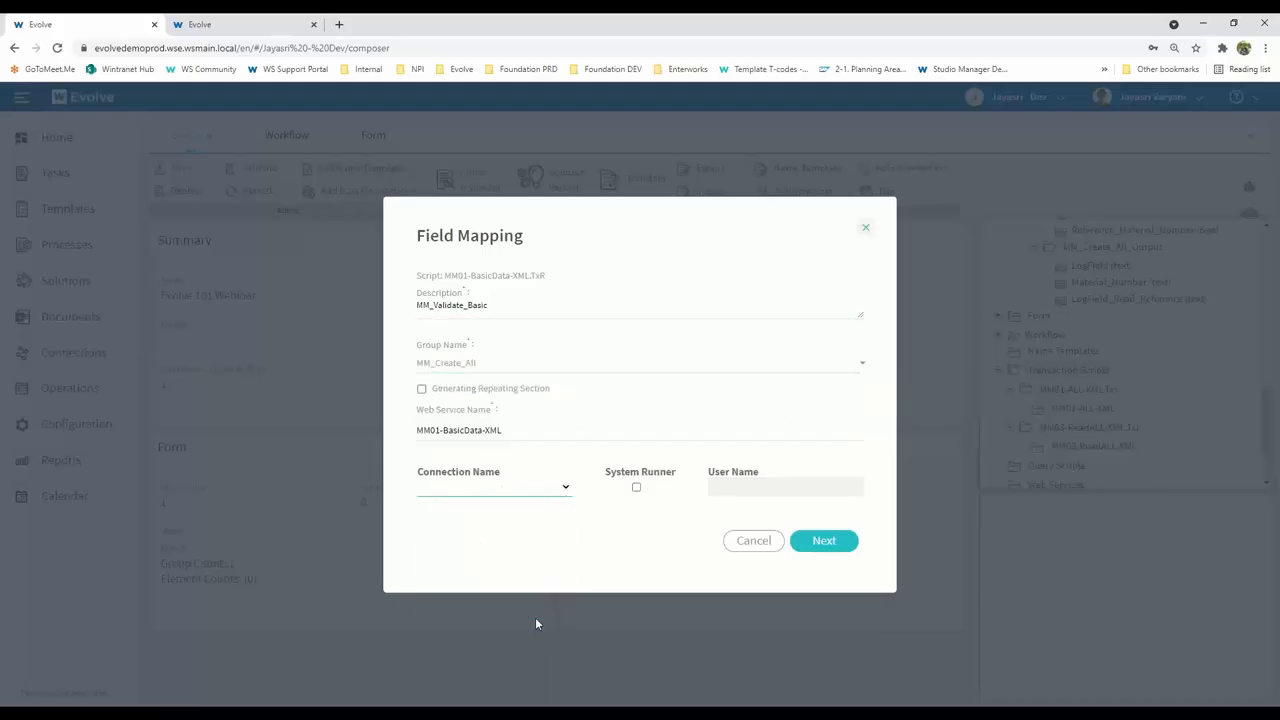
click(823, 542)
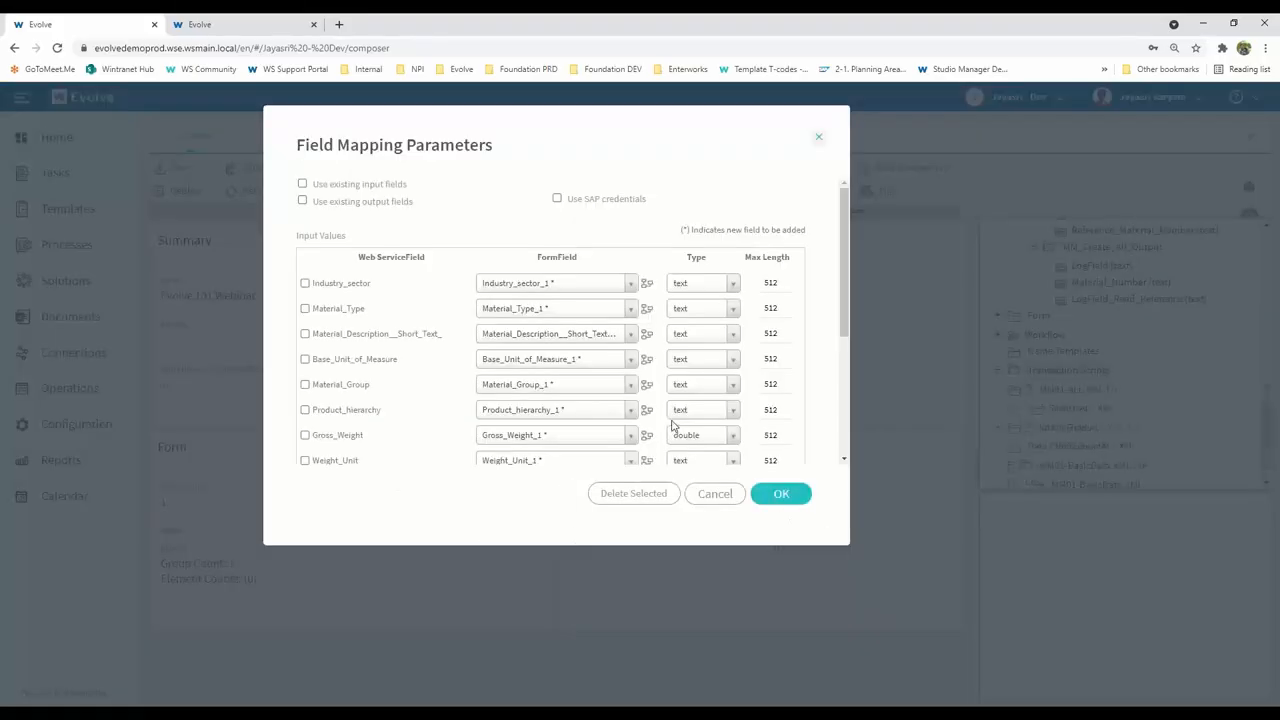
Enable existing input and output fields, map the LogField output to the new form field LogField_1, and accept the mapping
click(388, 186)
click(389, 202)
drag(845, 286, 845, 414)
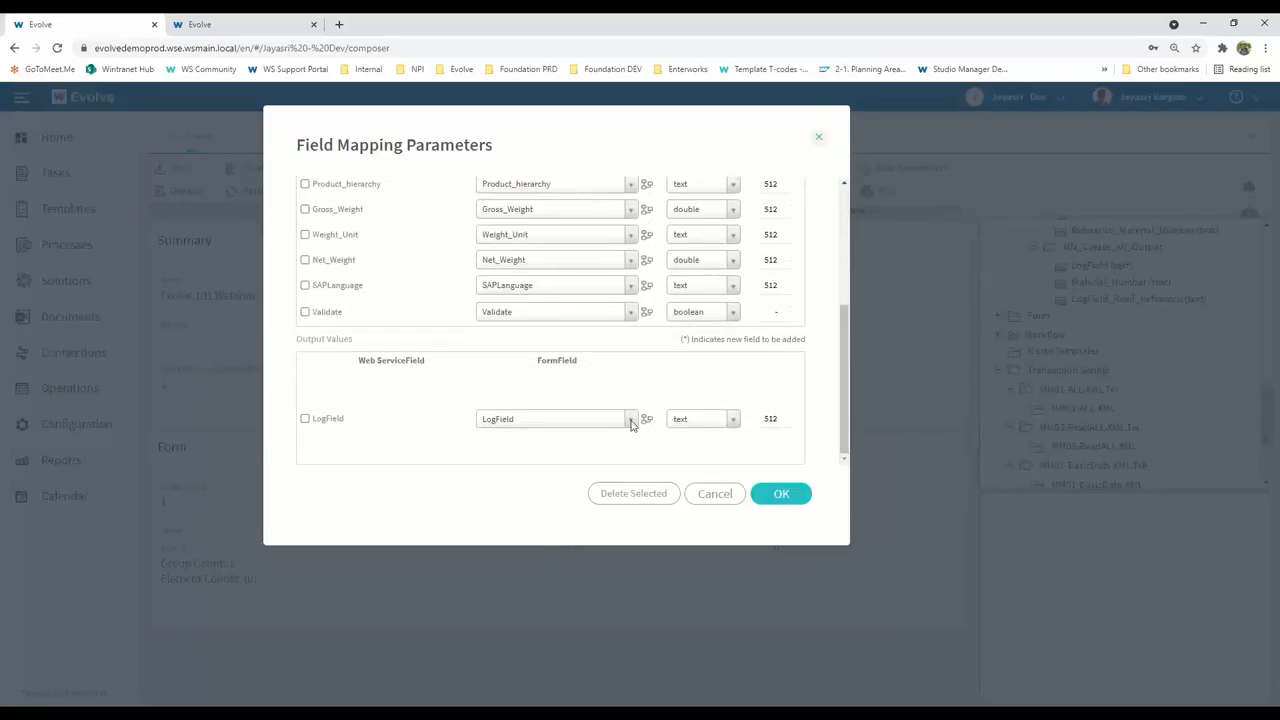
click(631, 422)
text(log)
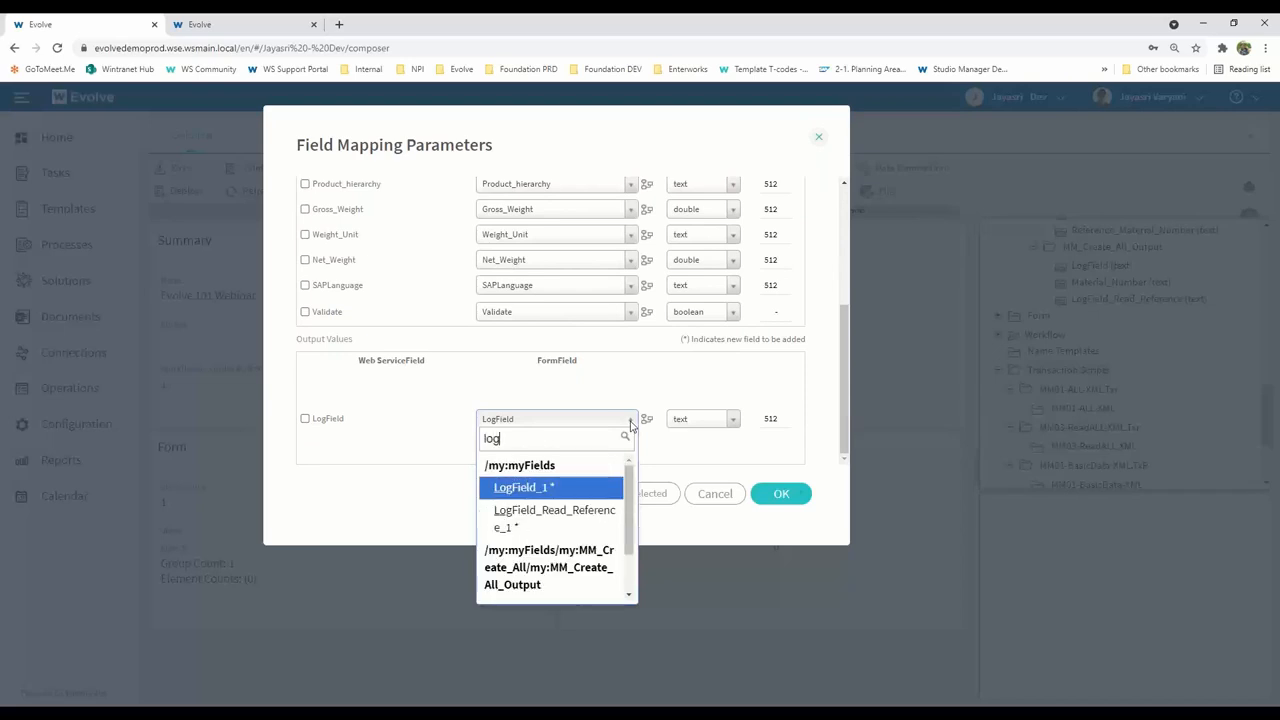
click(561, 487)
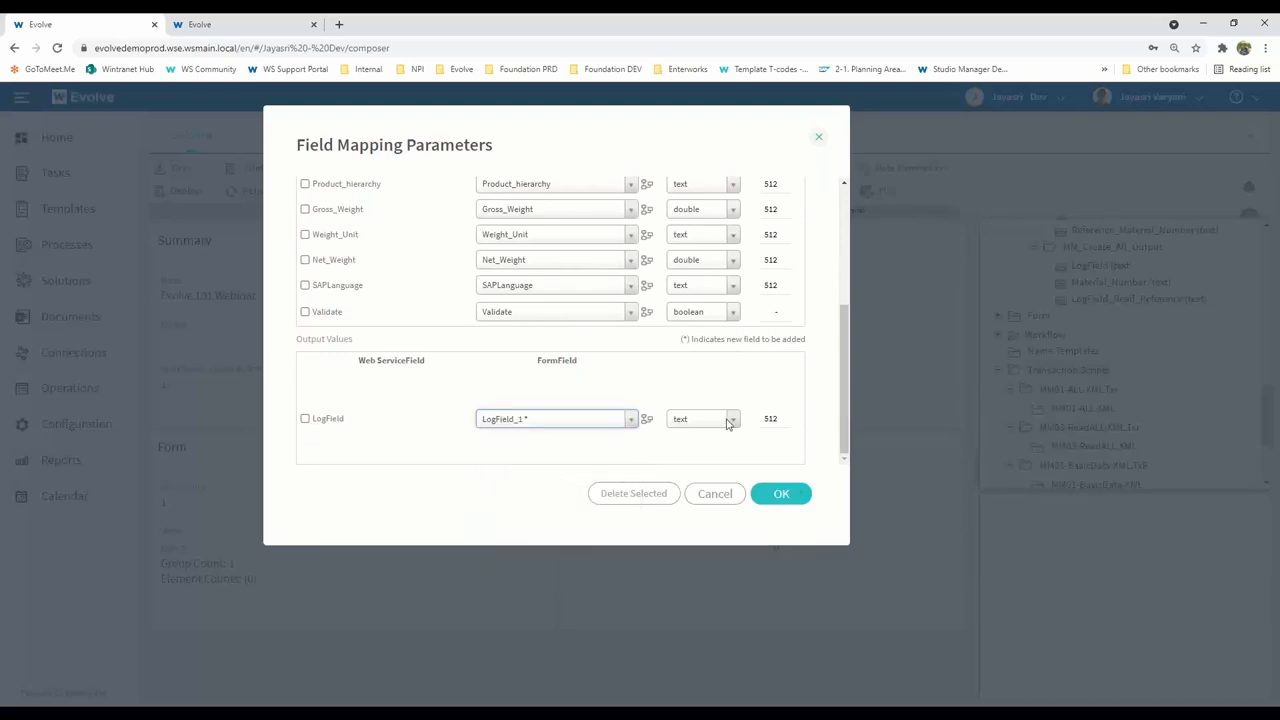
drag(845, 392, 843, 434)
click(786, 496)
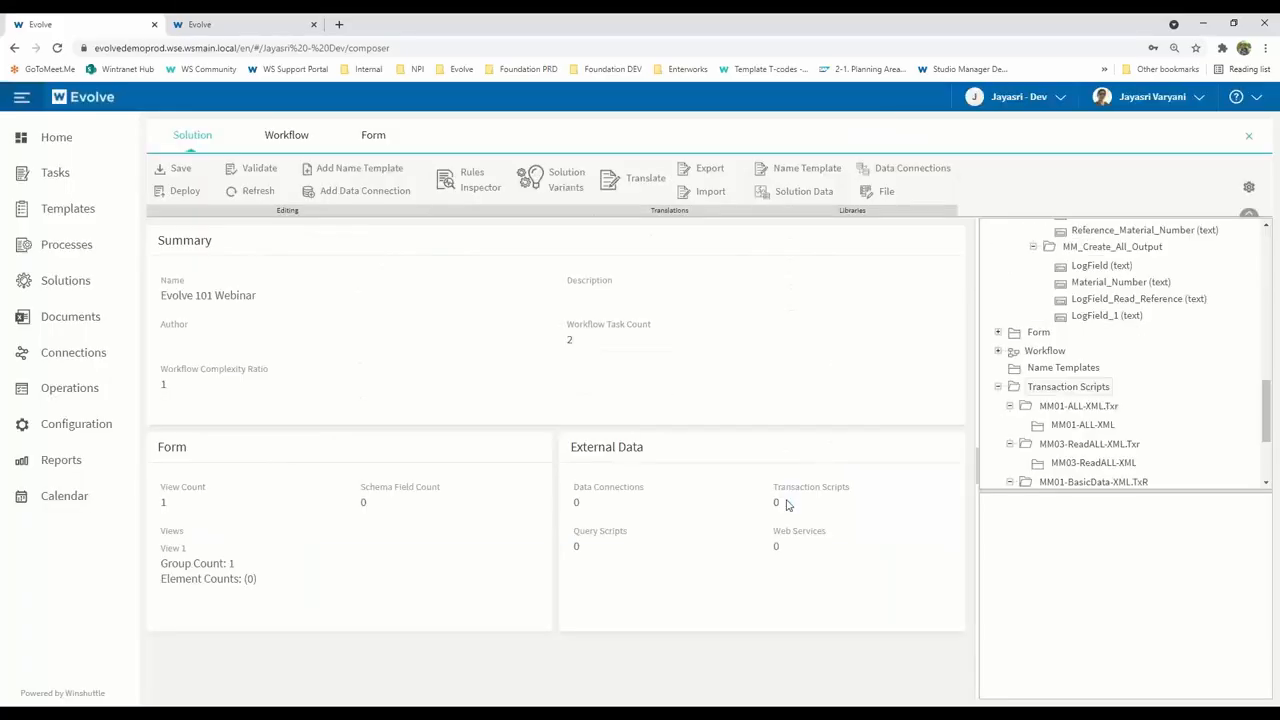
Rename the new LogField_1 field in the MM_Create_All_Output group as LogField_Validate_Basic
click(1126, 318)
right_click(1126, 318)
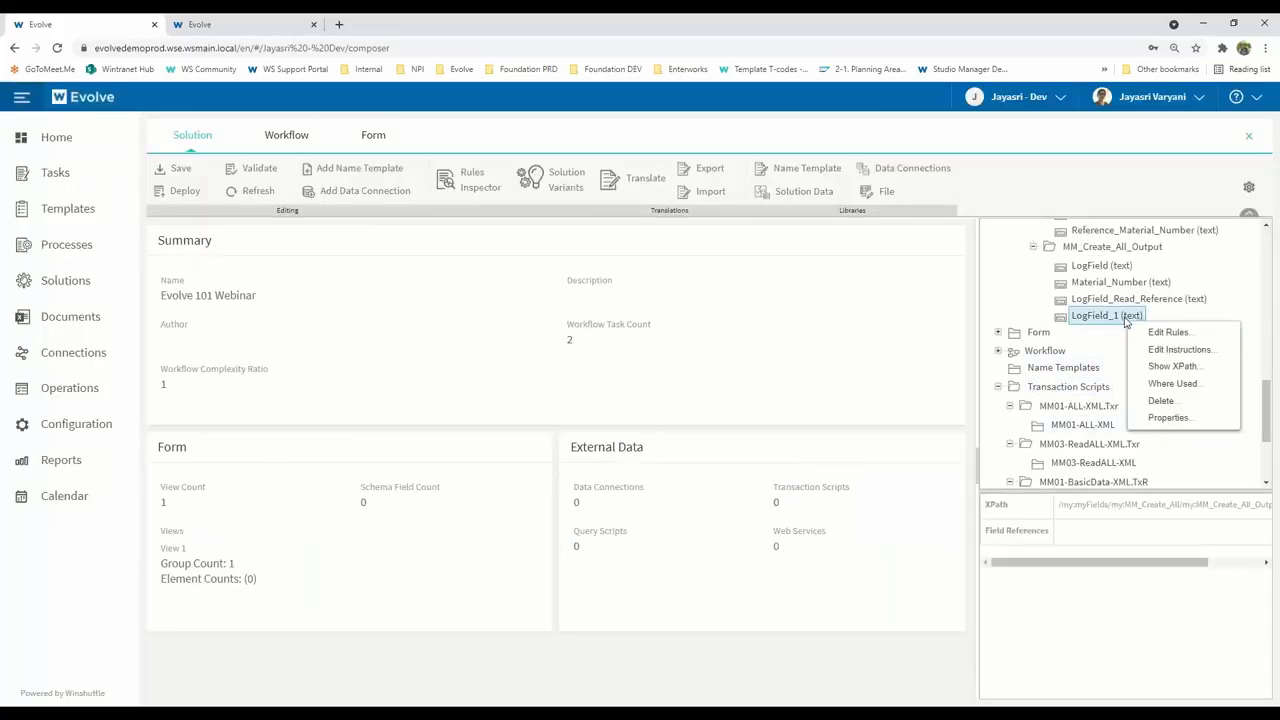
click(1166, 418)
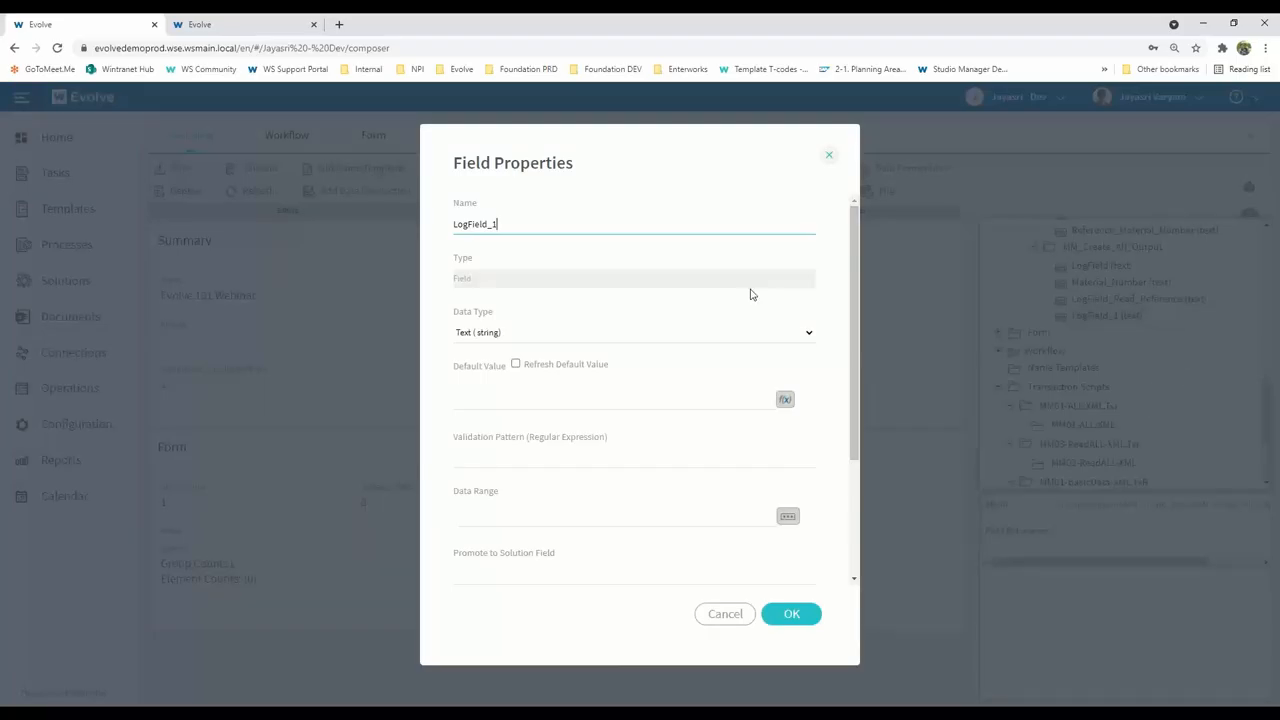
text(Vdali)
text(lidate)
text(_Basic)
click(793, 614)
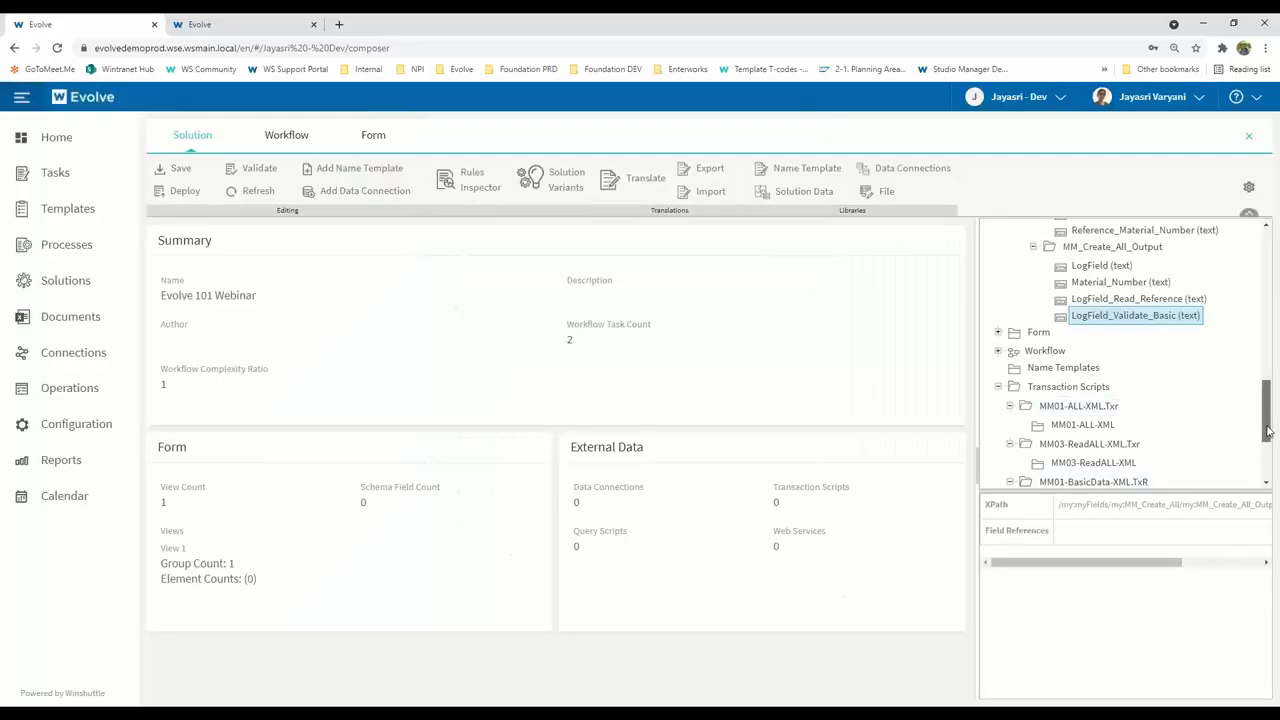
mouse_move(1267, 430)
mouse_down()
mouse_move(1267, 445)
mouse_move(1270, 280)
mouse_move(1265, 448)
mouse_up()
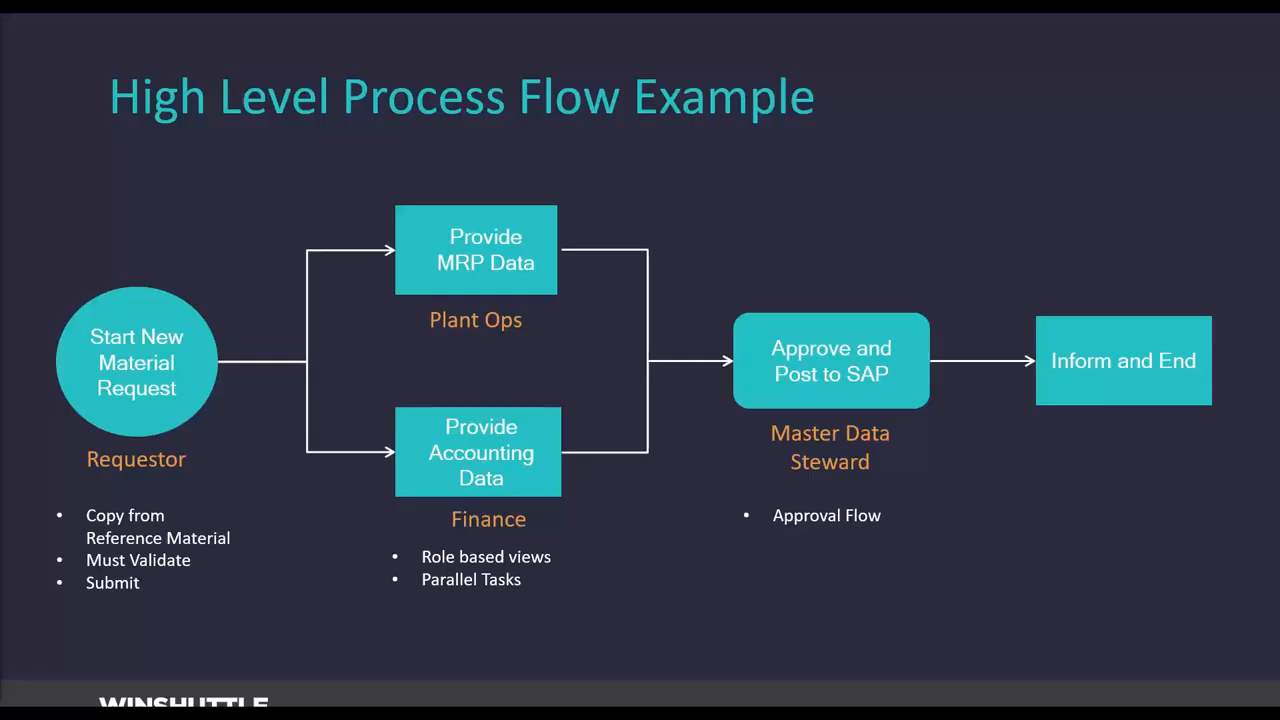
key(Right)
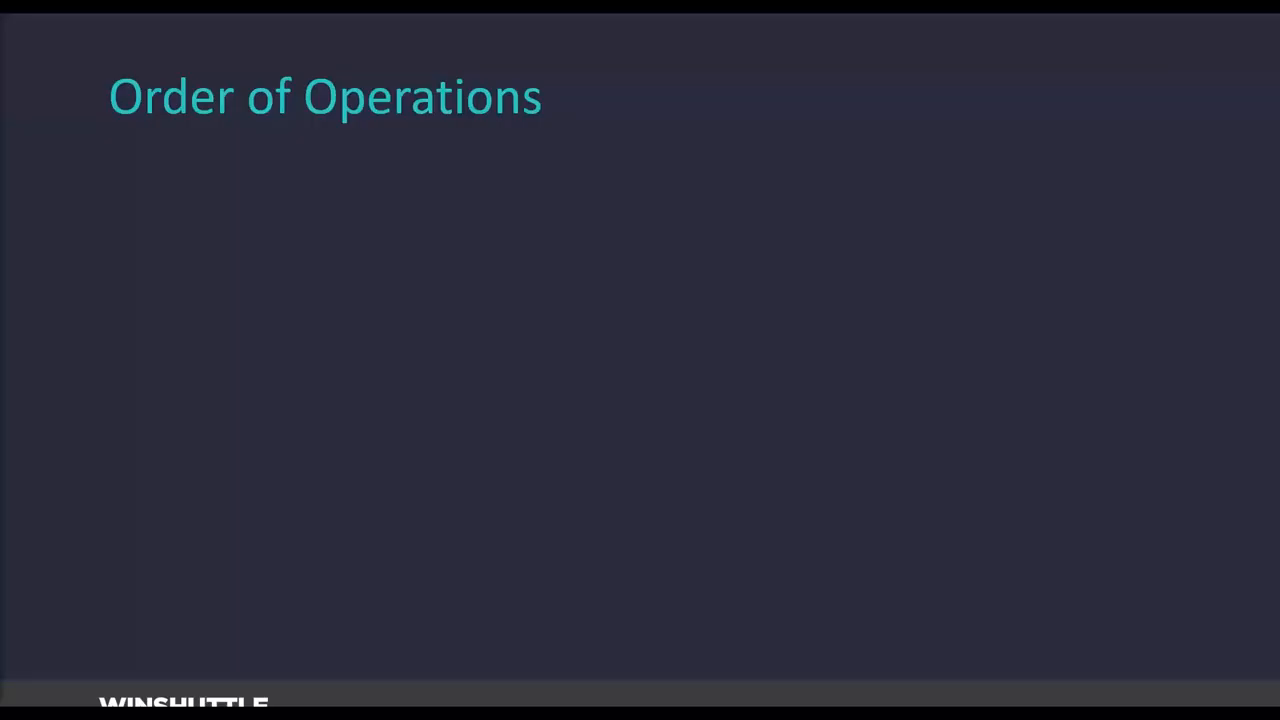
key(Right)
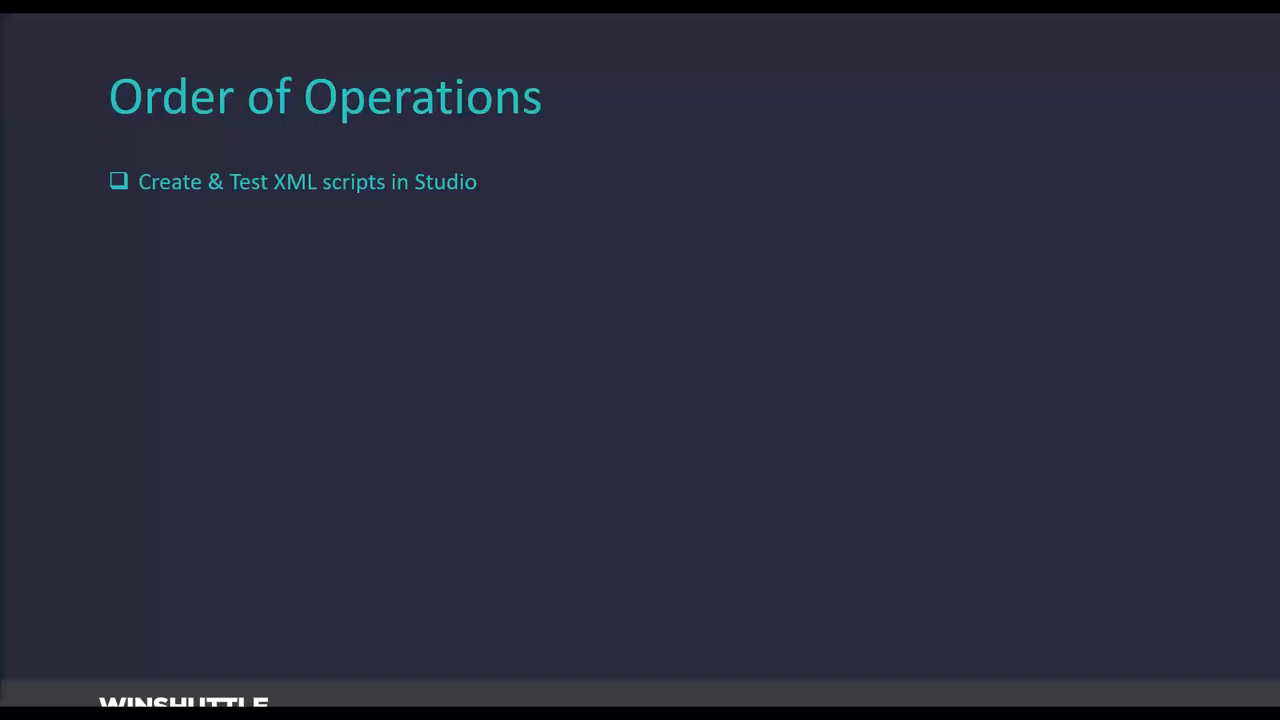
key(Right)
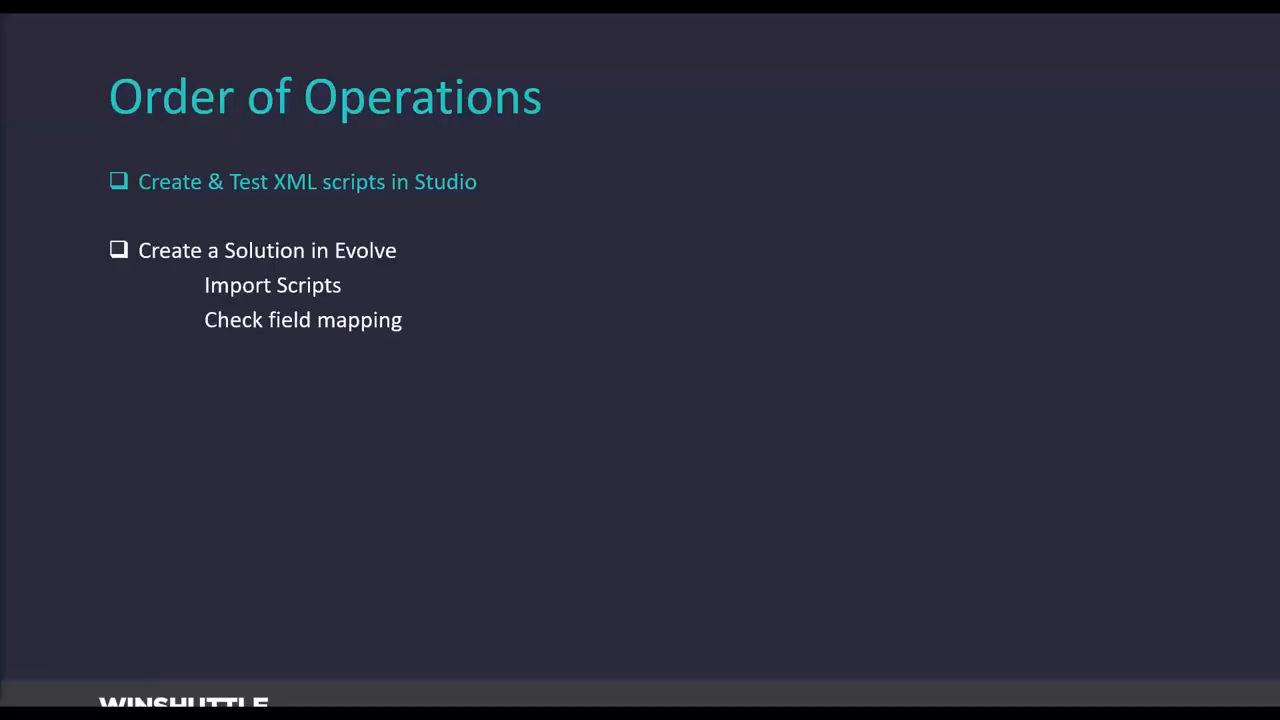
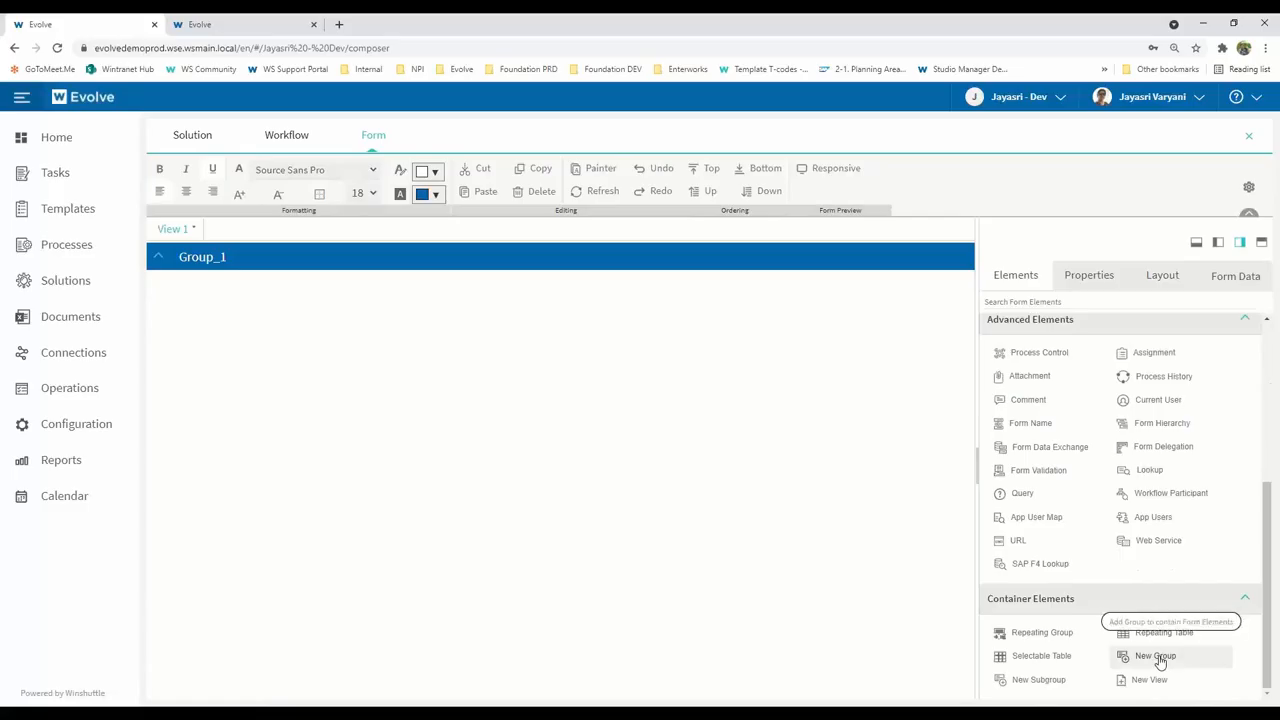
Add four new groups below the existing group in View 1 of the form
click(1160, 660)
click(1160, 660)
click(1160, 660)
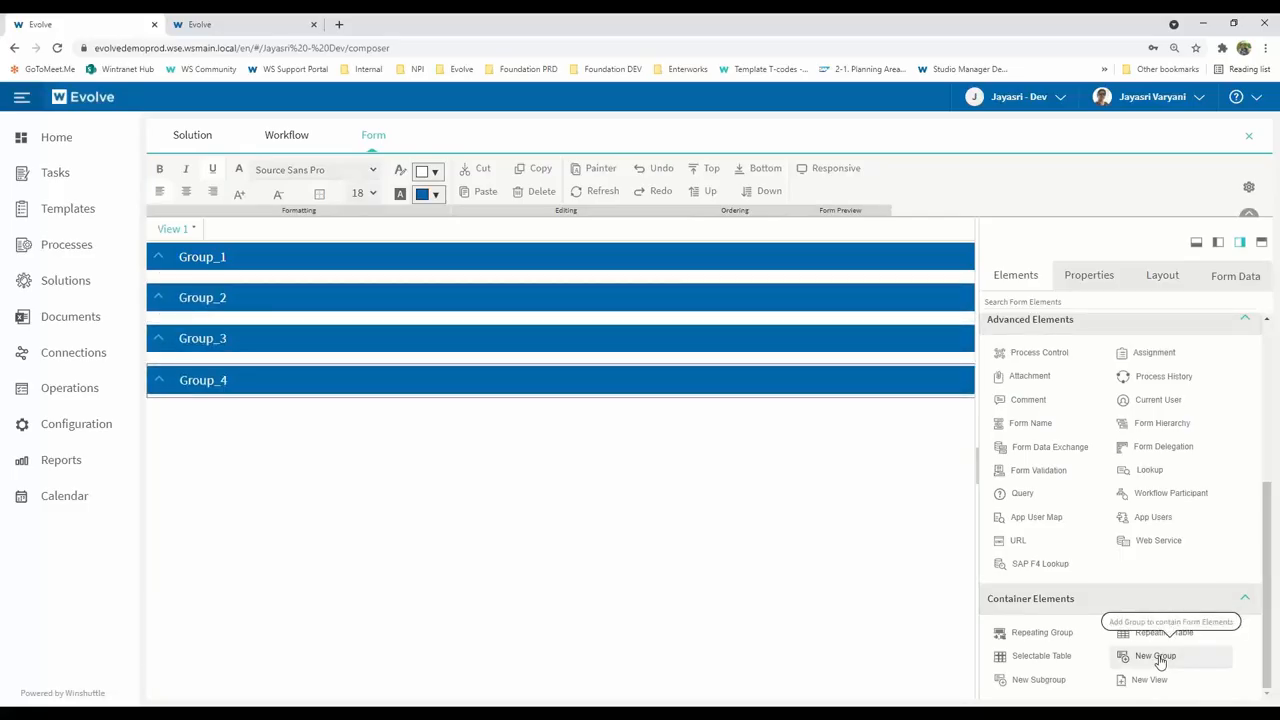
click(1160, 660)
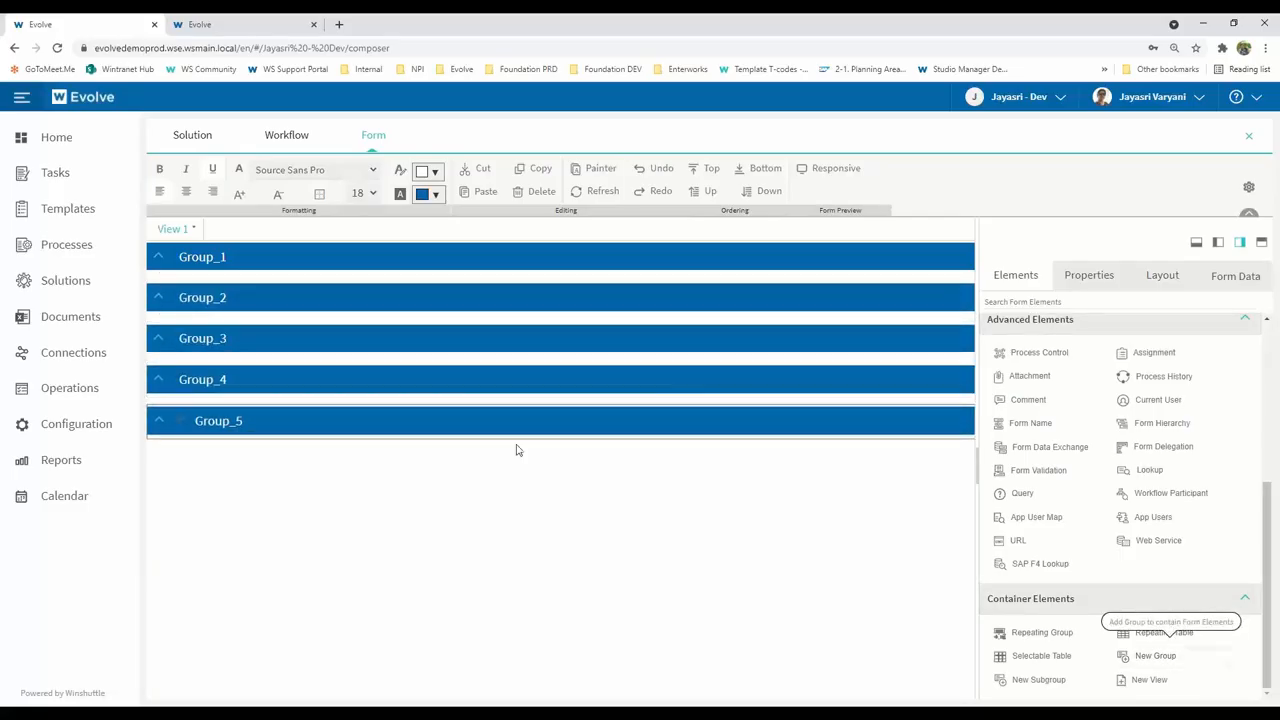
Retitle the first form group as Request Metadata and the second one as Basic Data
double_click(234, 262)
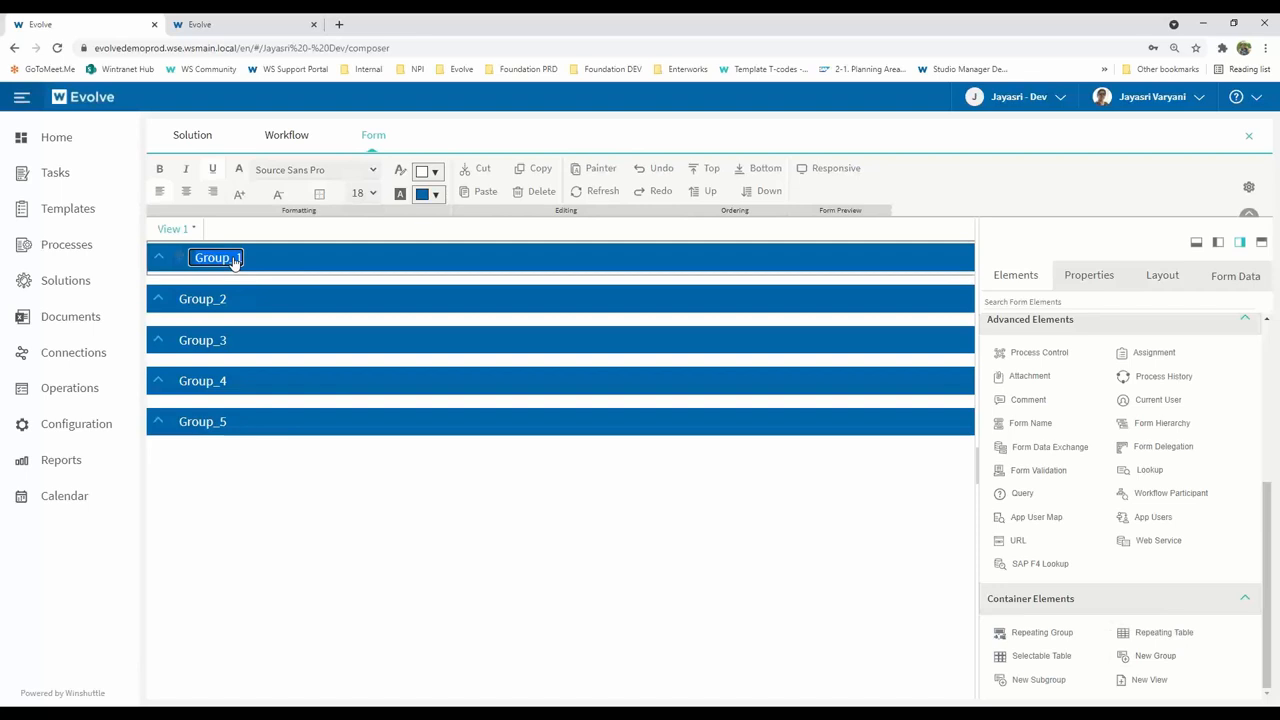
text(Request Metadata)
double_click(229, 299)
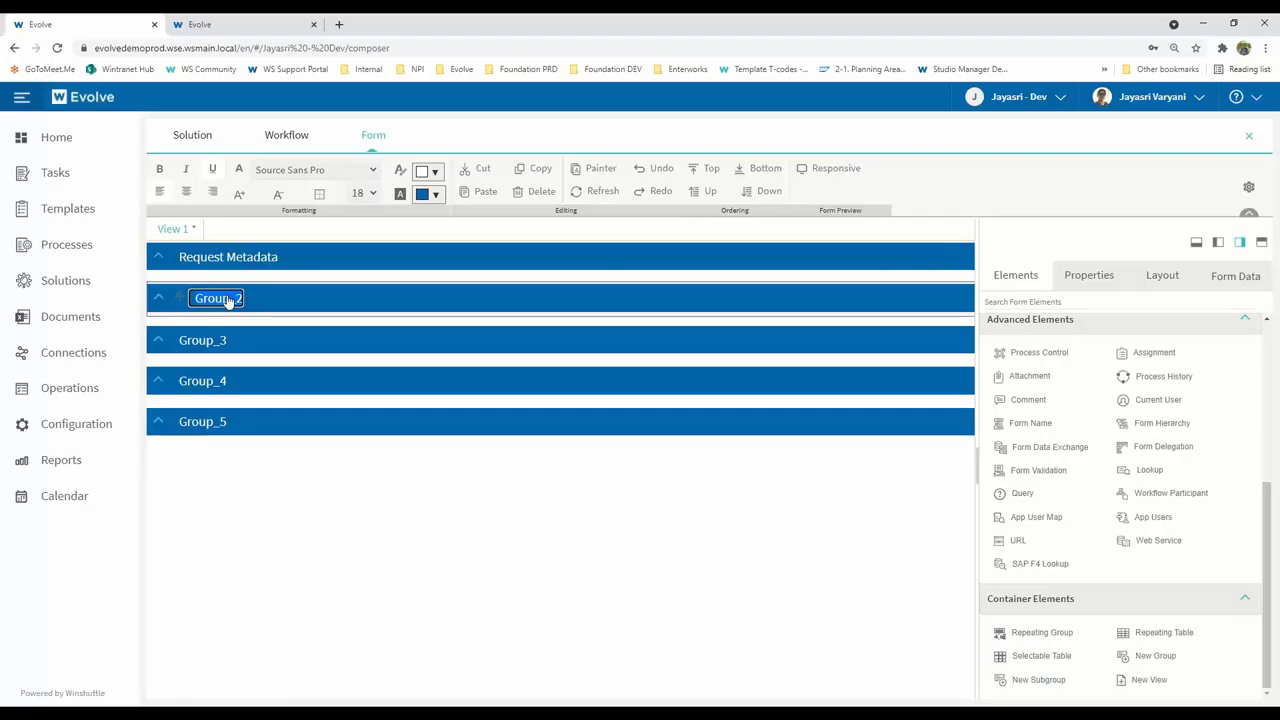
text(Basic Data)
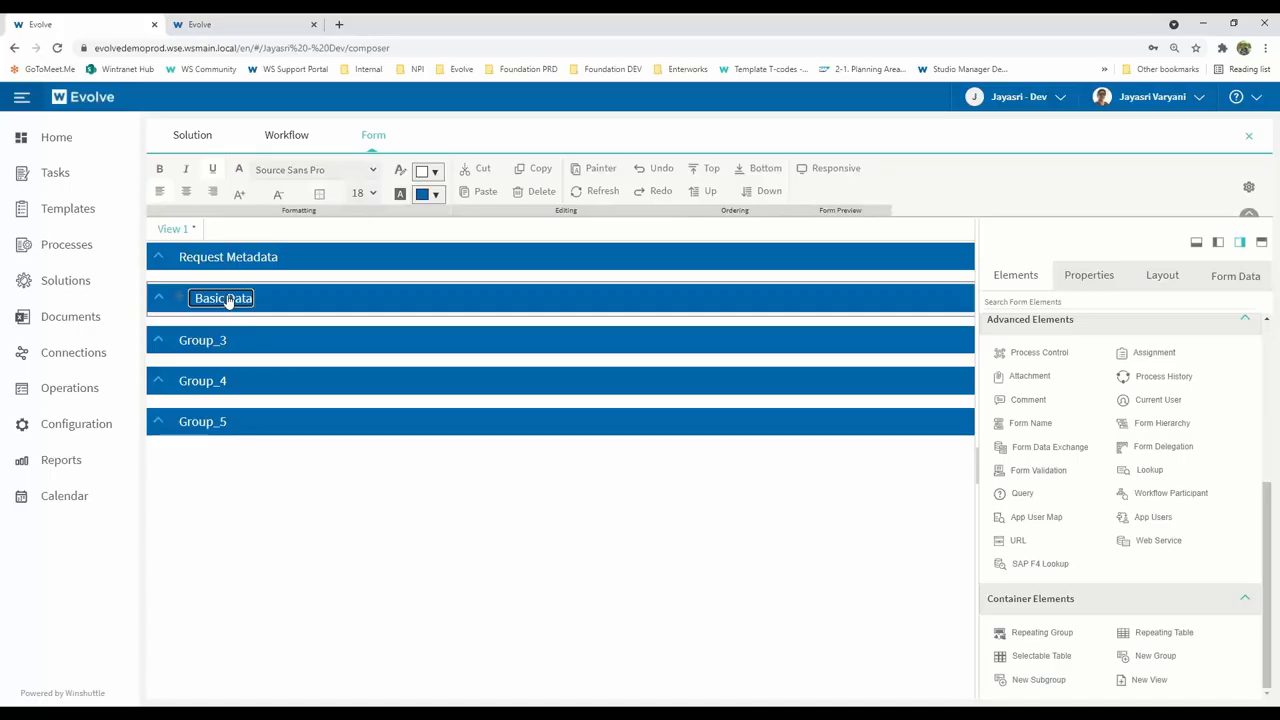
Retitle the third, fourth and fifth form groups as MRP Data, Accounting Data and Data Steward respectively
double_click(234, 342)
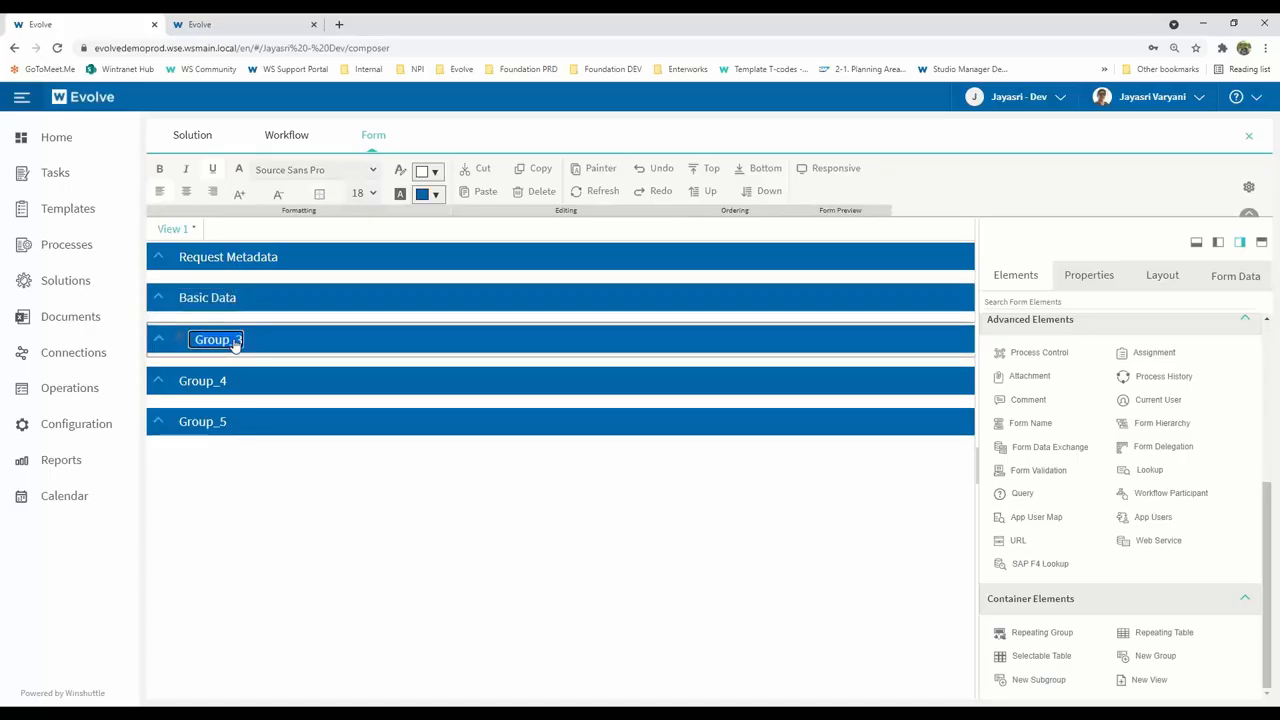
text(MRP Data)
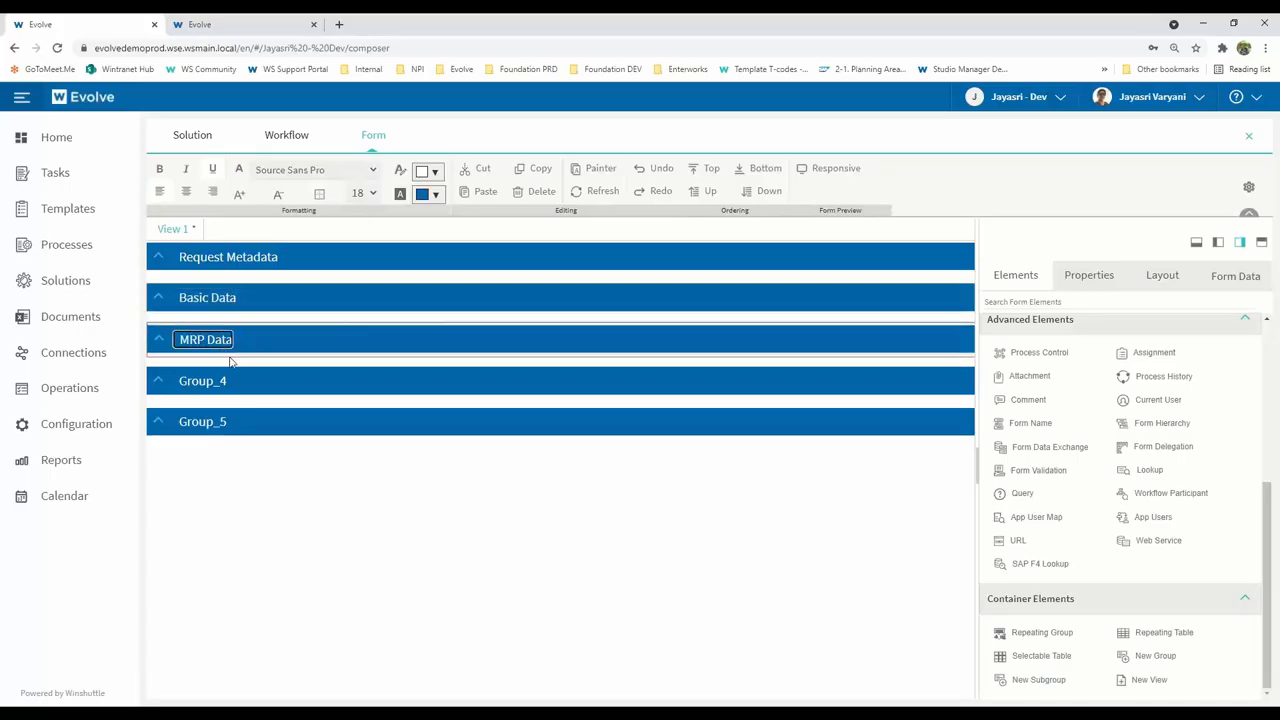
double_click(214, 381)
text(Accounting Data)
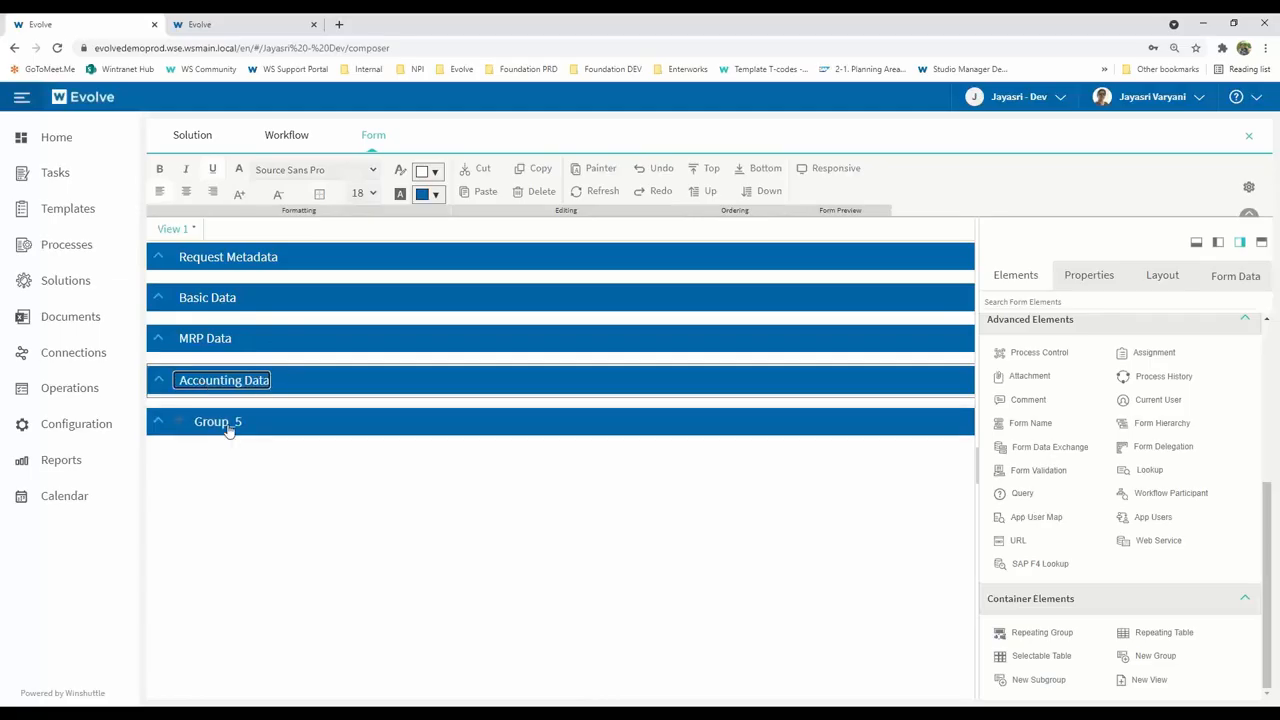
double_click(229, 425)
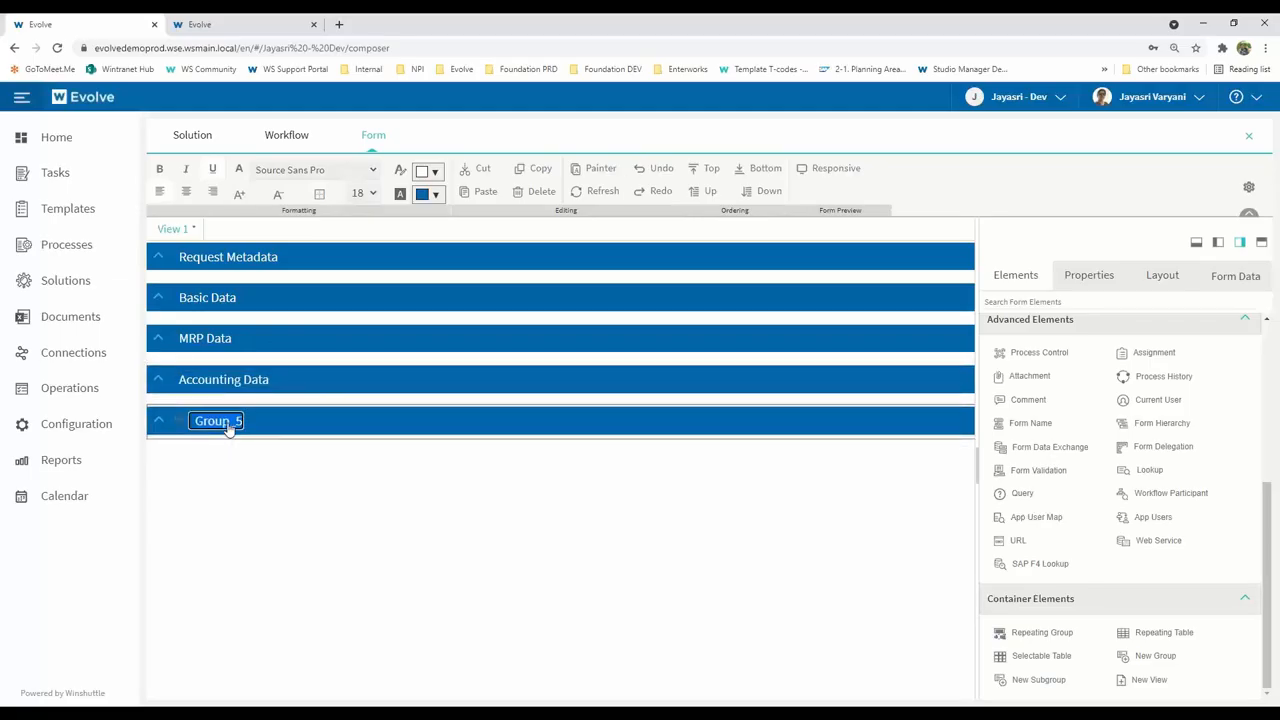
text(Data Steward)
click(483, 454)
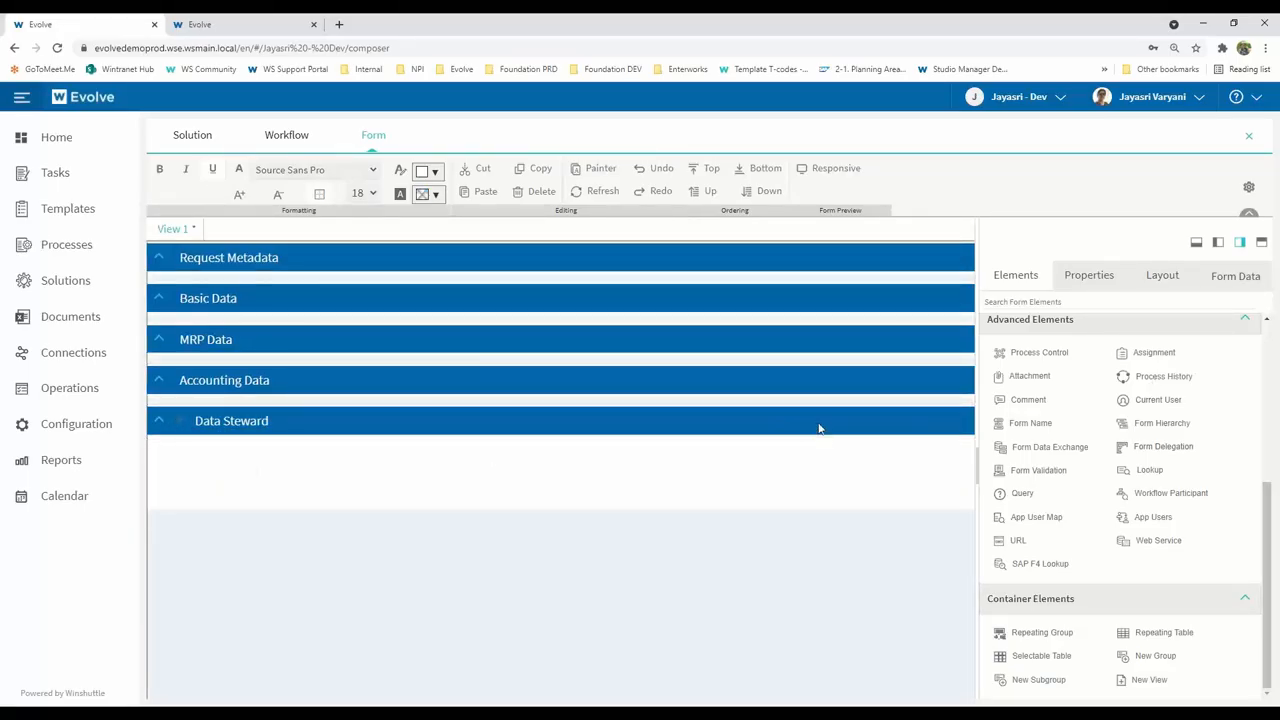
Add the ten MM_Create_All_Input fields from Industry_sector through Plant to the Basic Data group
click(1249, 282)
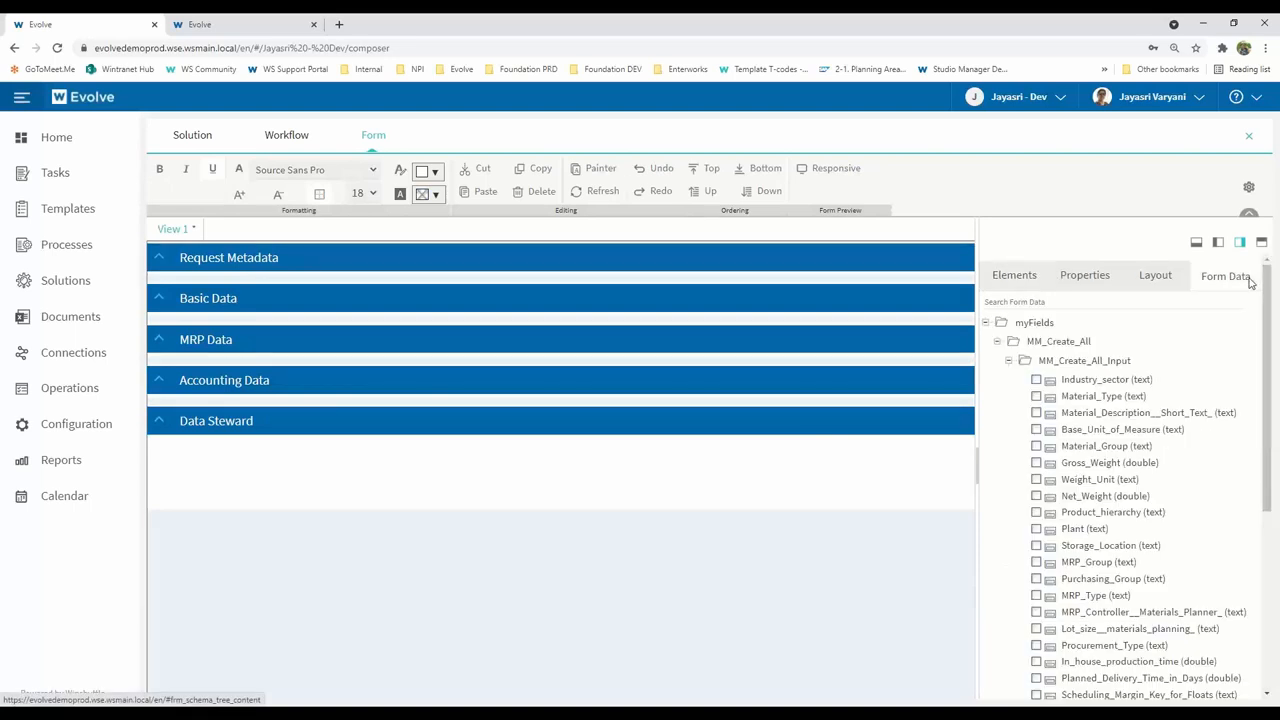
click(1036, 380)
click(1036, 396)
click(1036, 413)
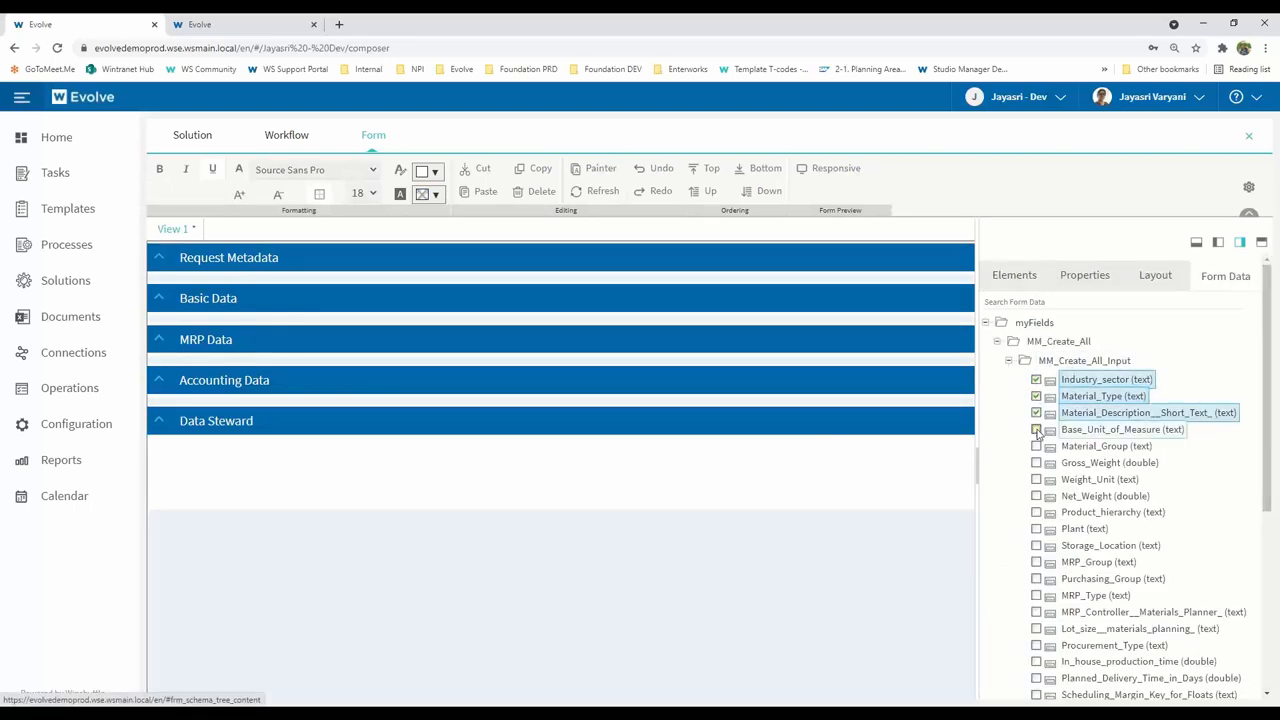
click(1036, 430)
click(1036, 446)
click(1036, 463)
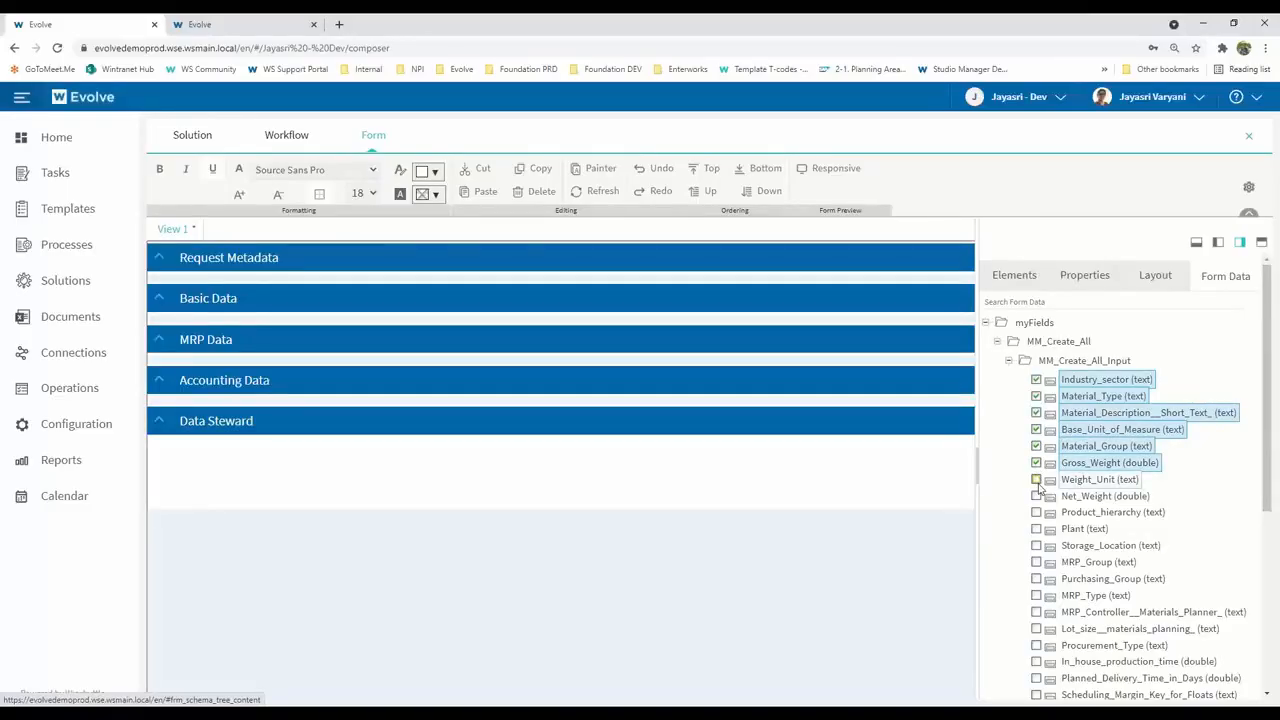
click(1036, 480)
click(1036, 496)
click(1036, 512)
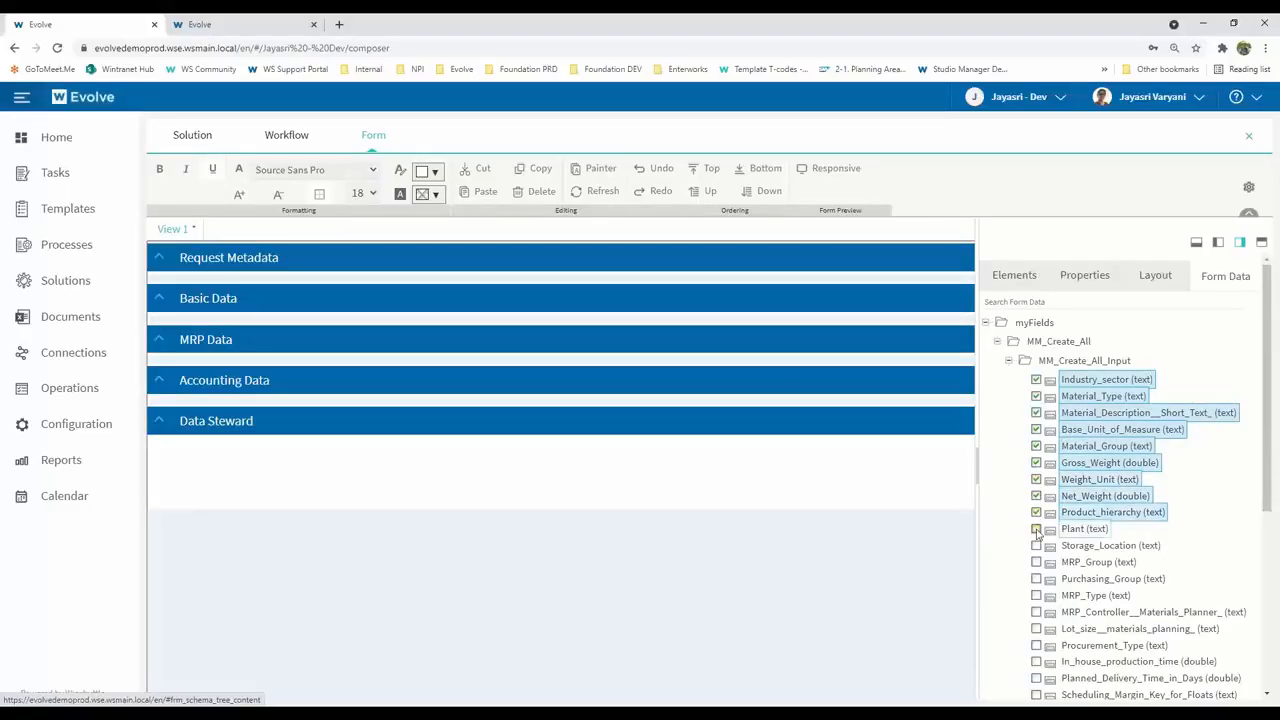
click(1036, 529)
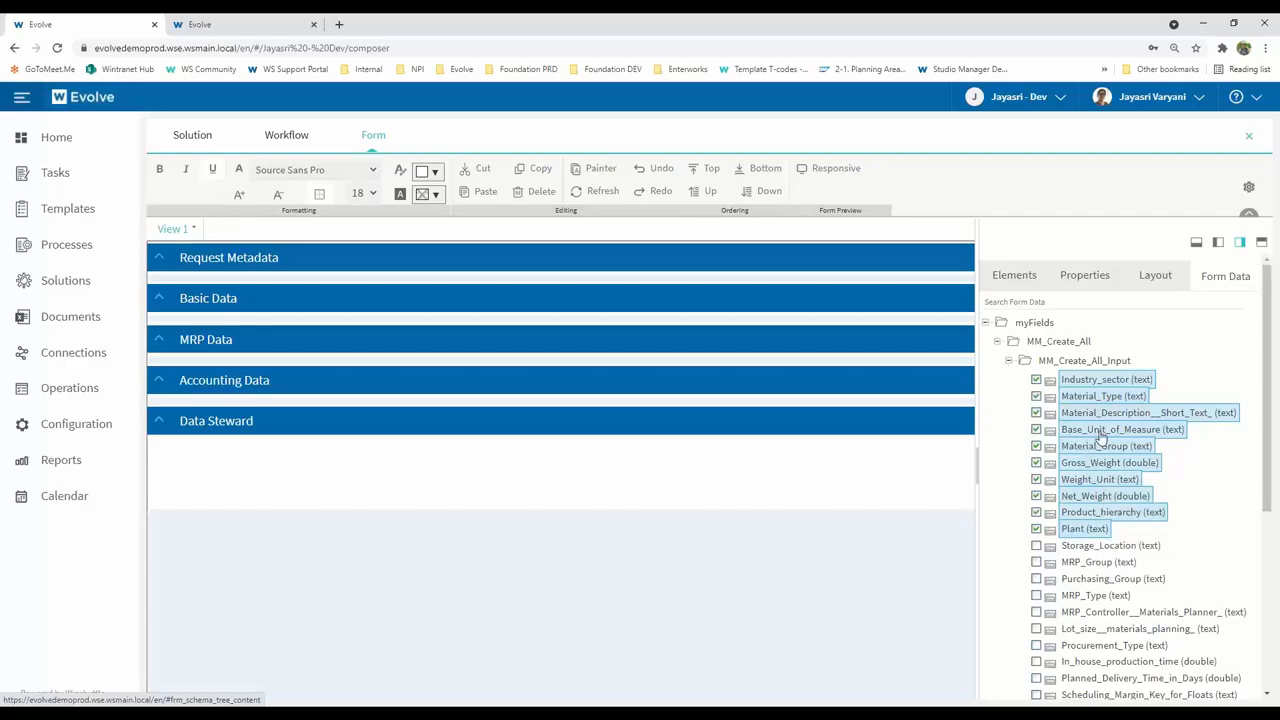
click(626, 293)
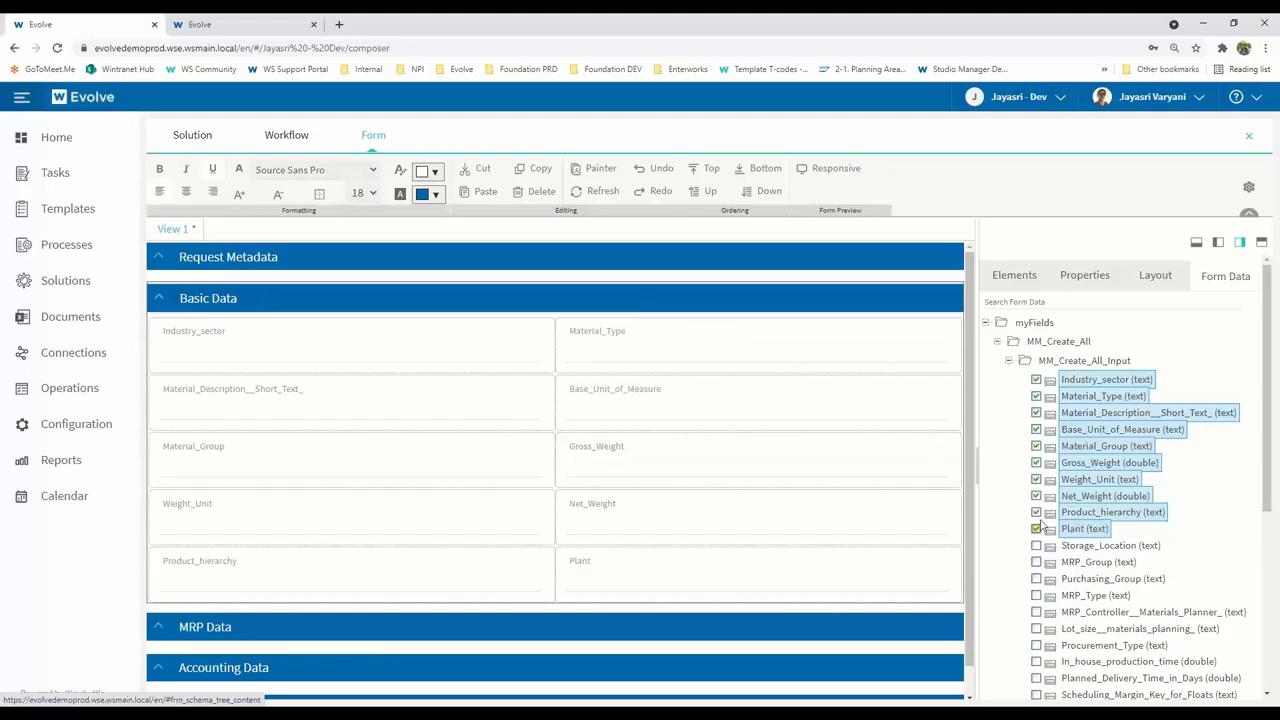
click(1024, 484)
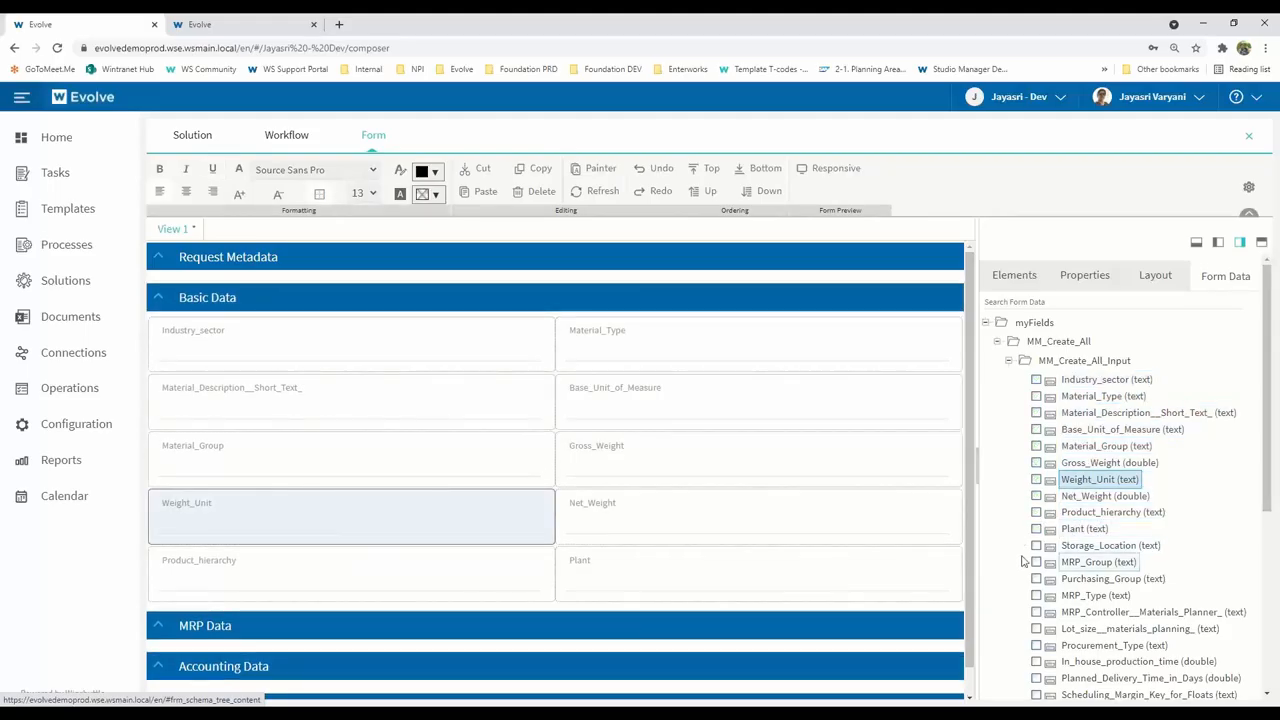
Add the MM_Create_All_Input fields from Plant through Repetitive_manufacturing_profile to the MRP Data group
scroll(1037, 498, down, 5)
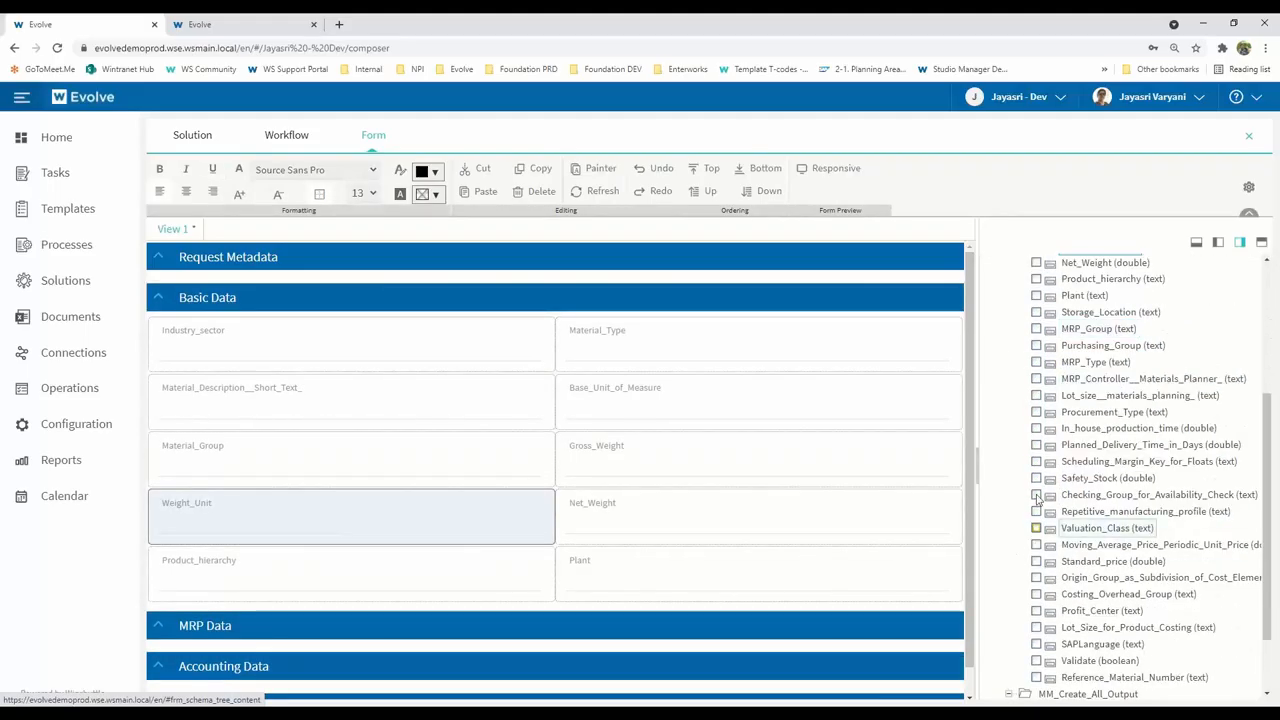
click(1036, 296)
click(1036, 312)
click(1036, 329)
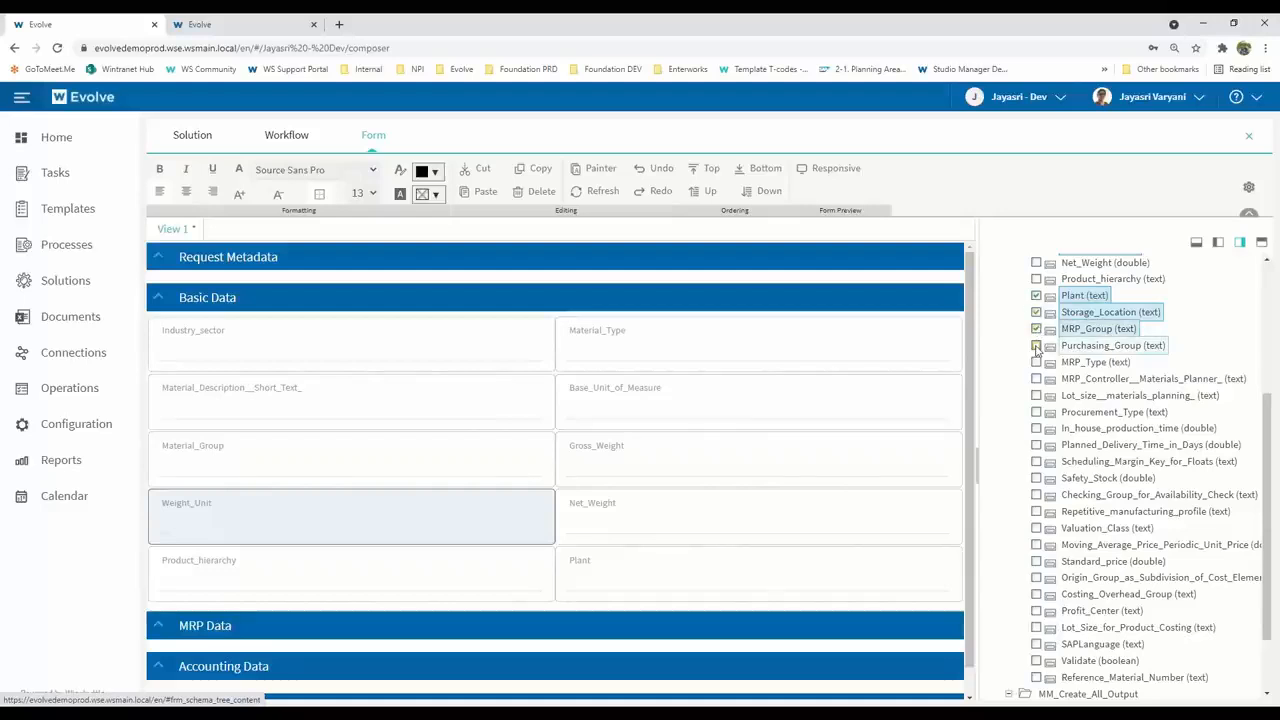
click(1036, 345)
click(1036, 362)
click(1036, 379)
click(1036, 395)
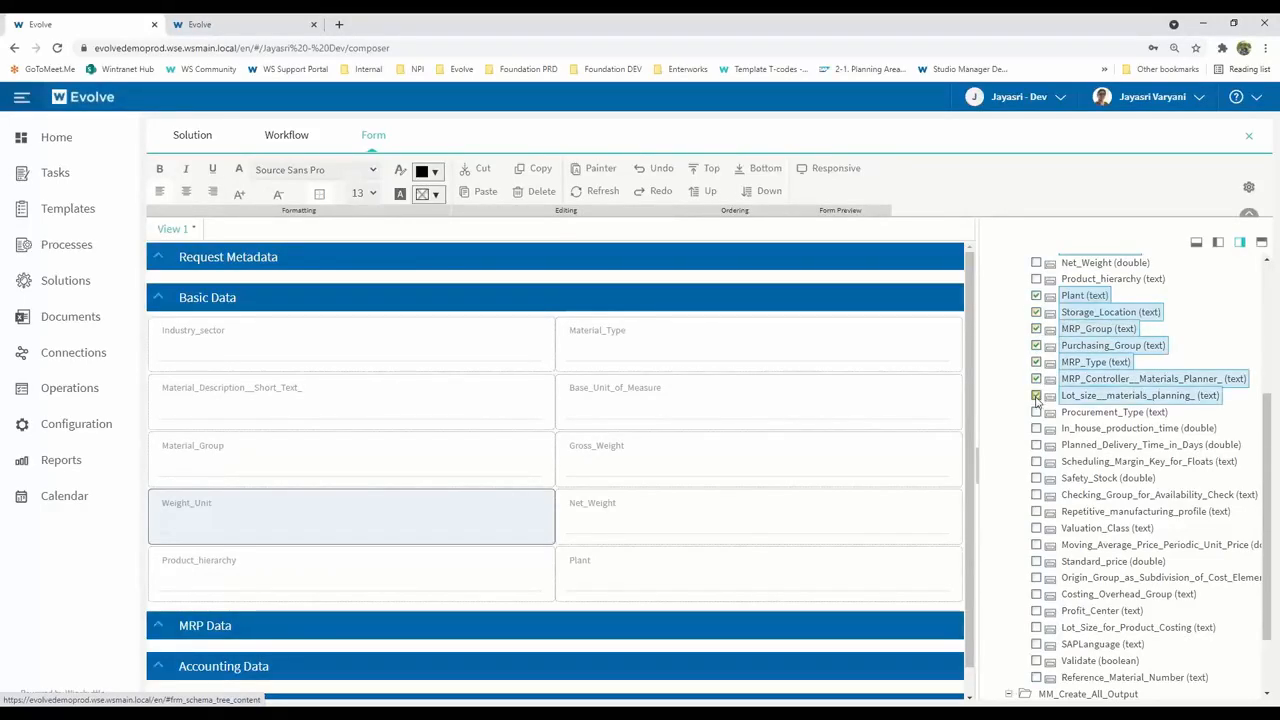
click(1036, 412)
click(1036, 428)
click(1036, 445)
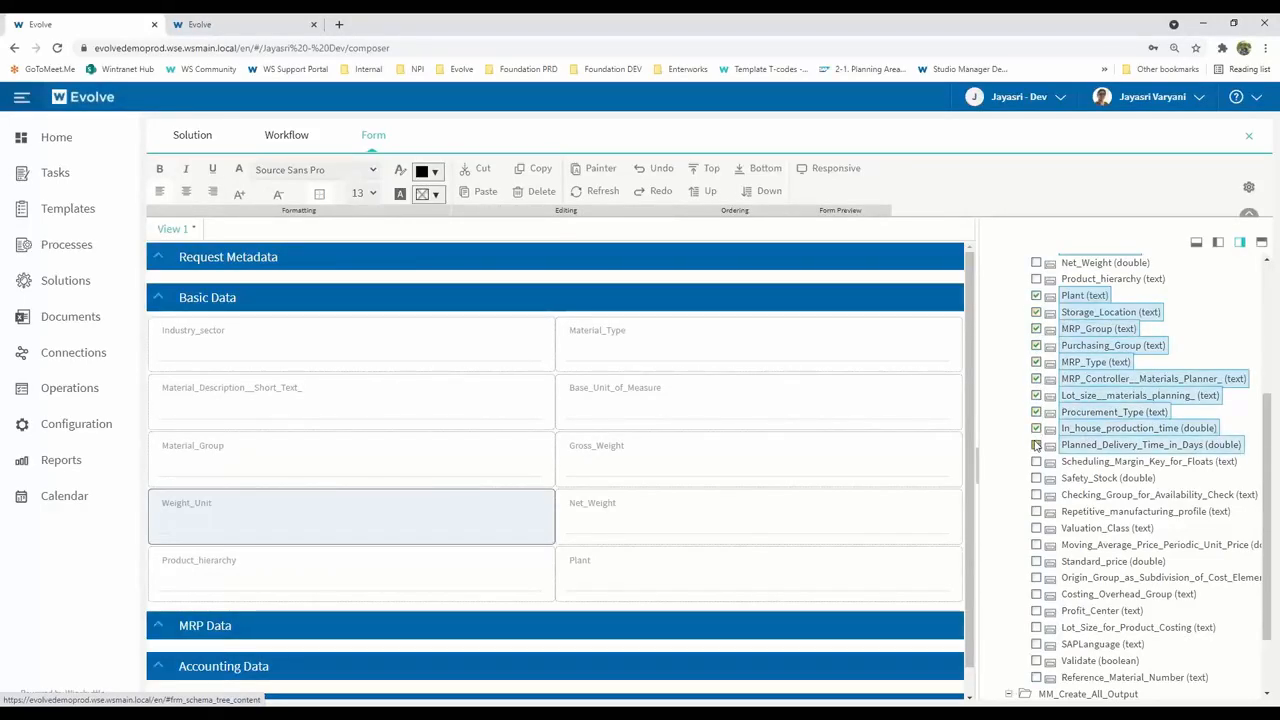
click(1036, 461)
click(1036, 478)
click(1036, 495)
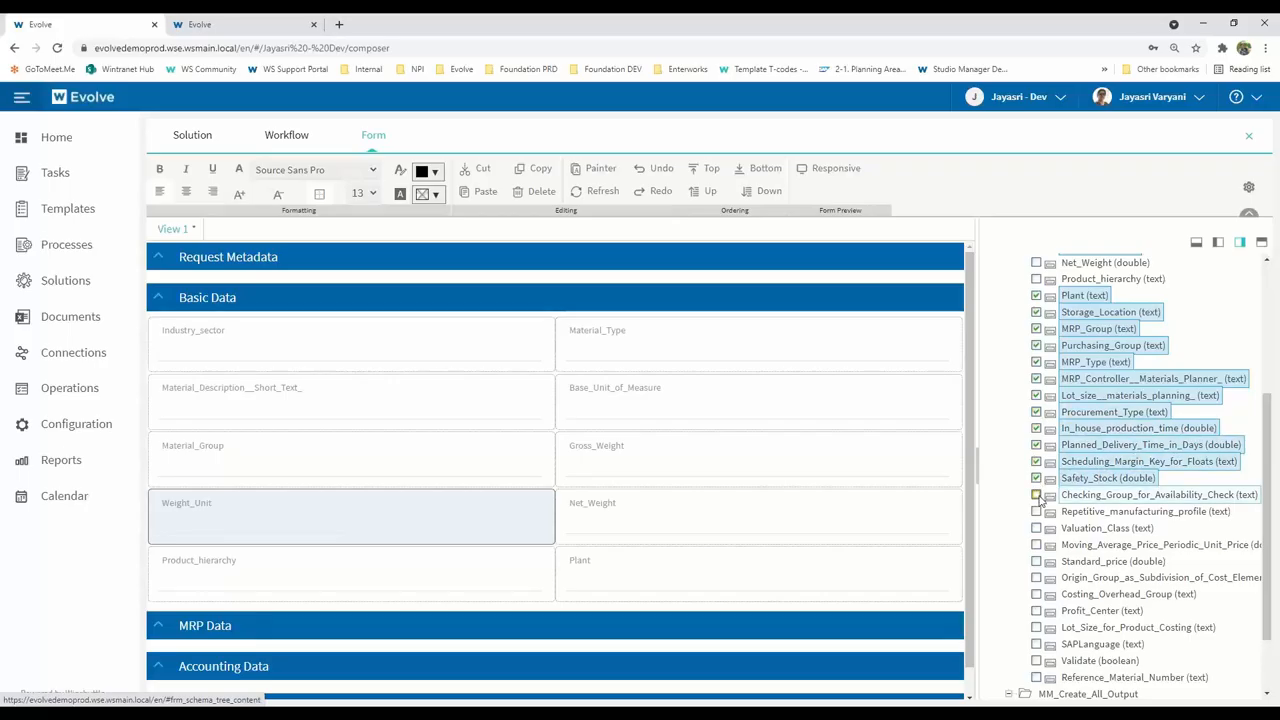
click(1036, 512)
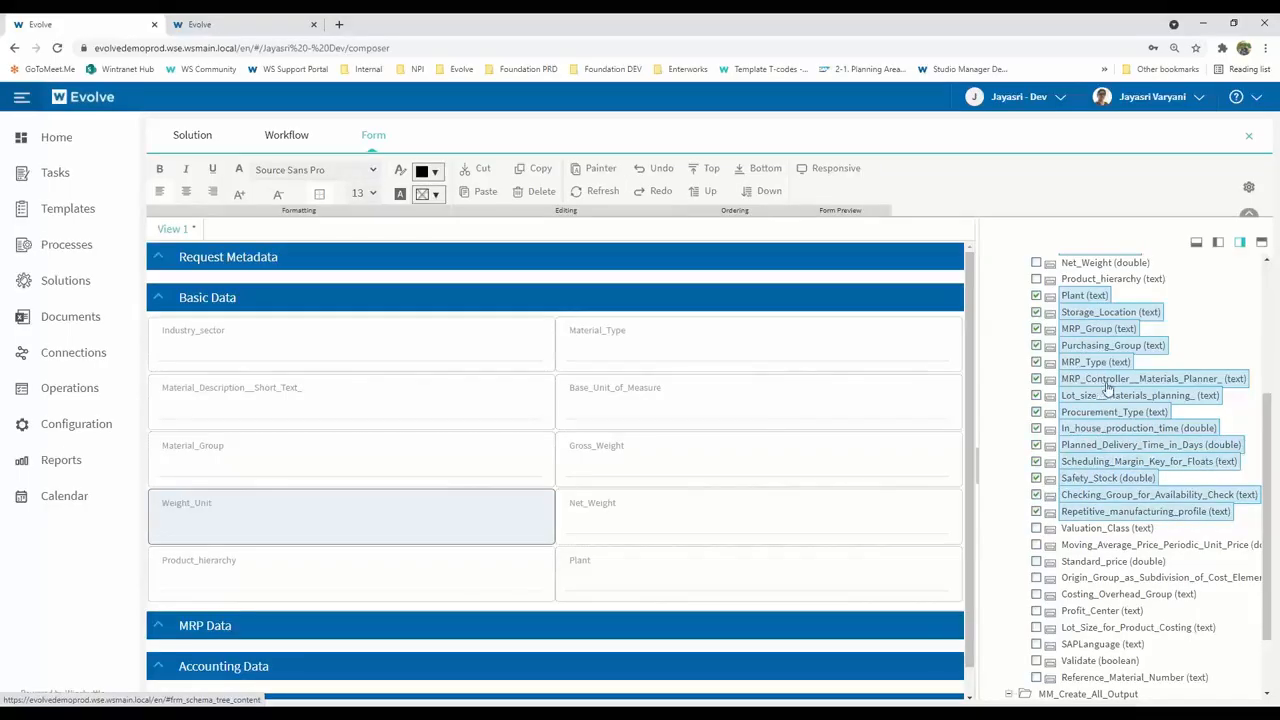
drag(1108, 383, 988, 532)
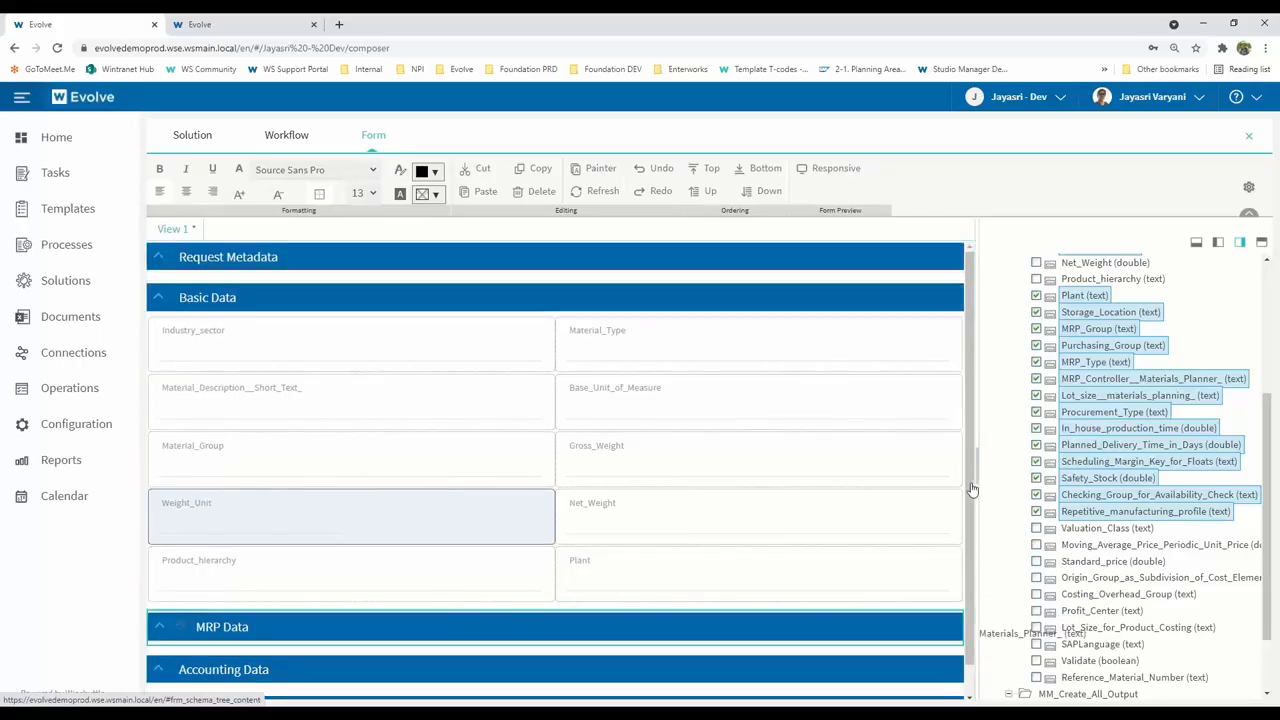
click(971, 486)
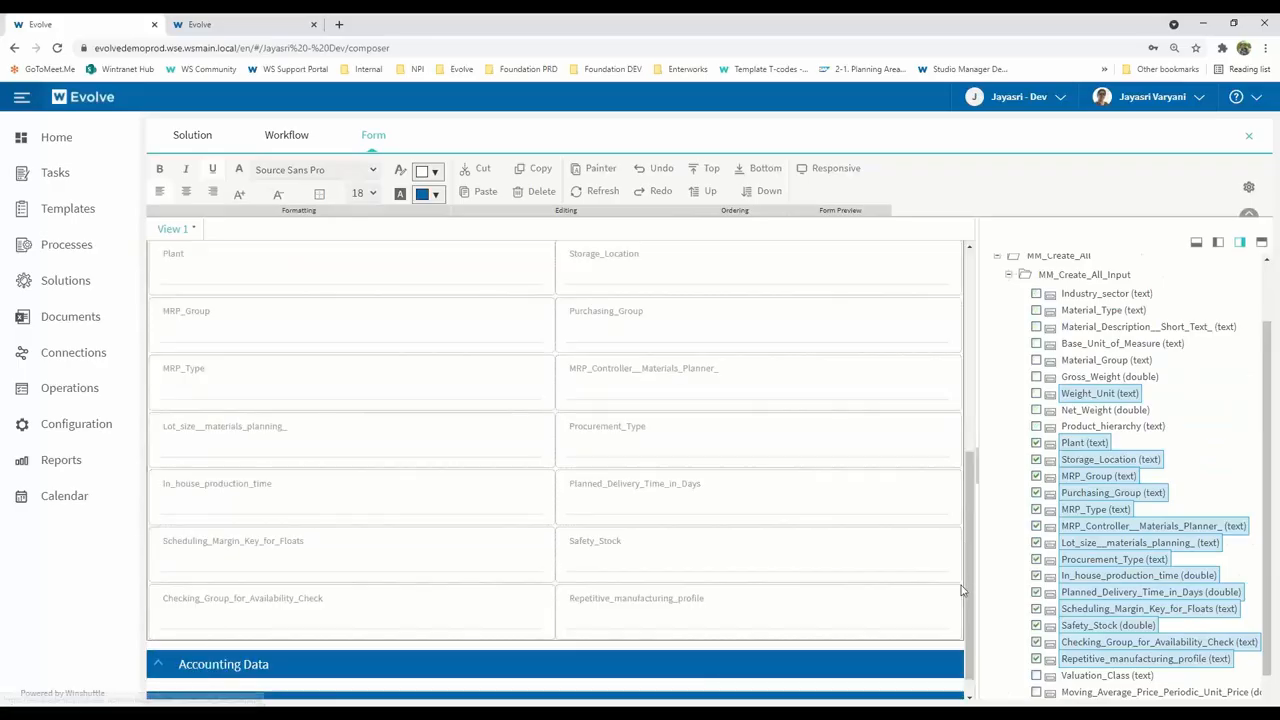
click(1026, 524)
Add the MM_Create_All_Input fields from Valuation_Class through Lot_Size_for_Product_Costing to the Accounting Data group
scroll(1027, 590, down, 2)
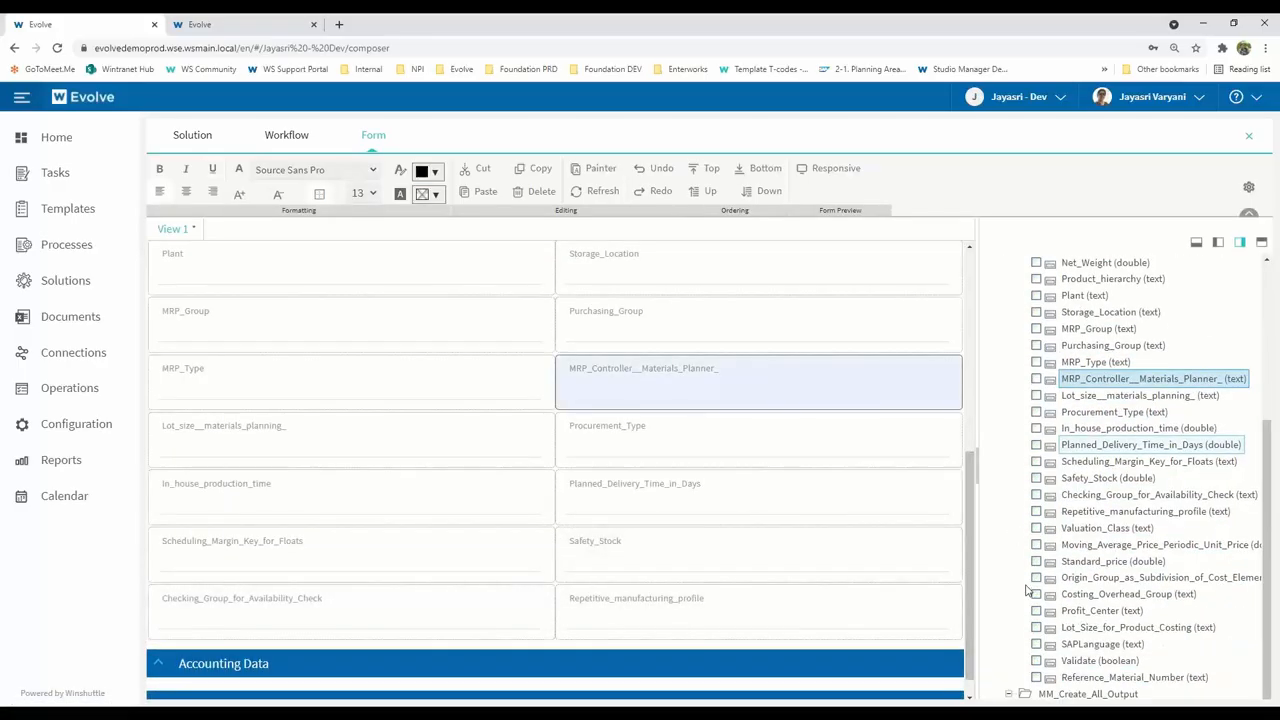
click(1036, 528)
click(1036, 545)
click(1036, 561)
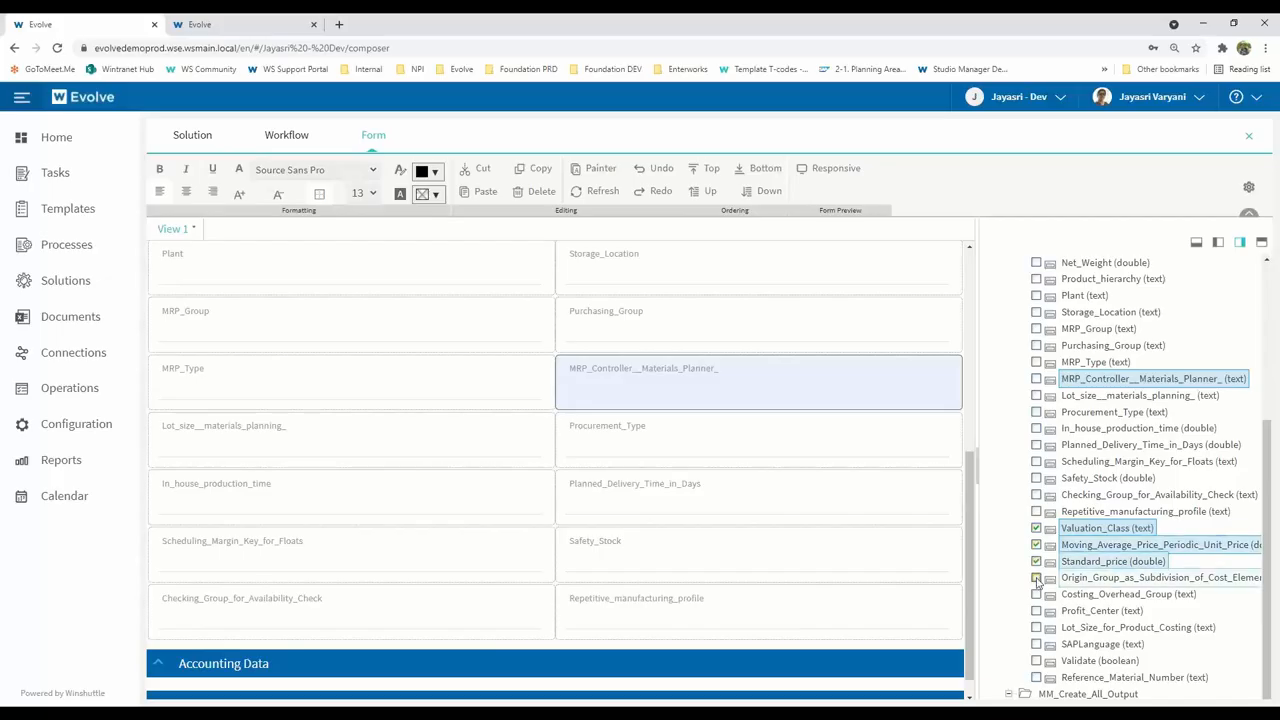
click(1036, 578)
click(1036, 594)
click(1036, 611)
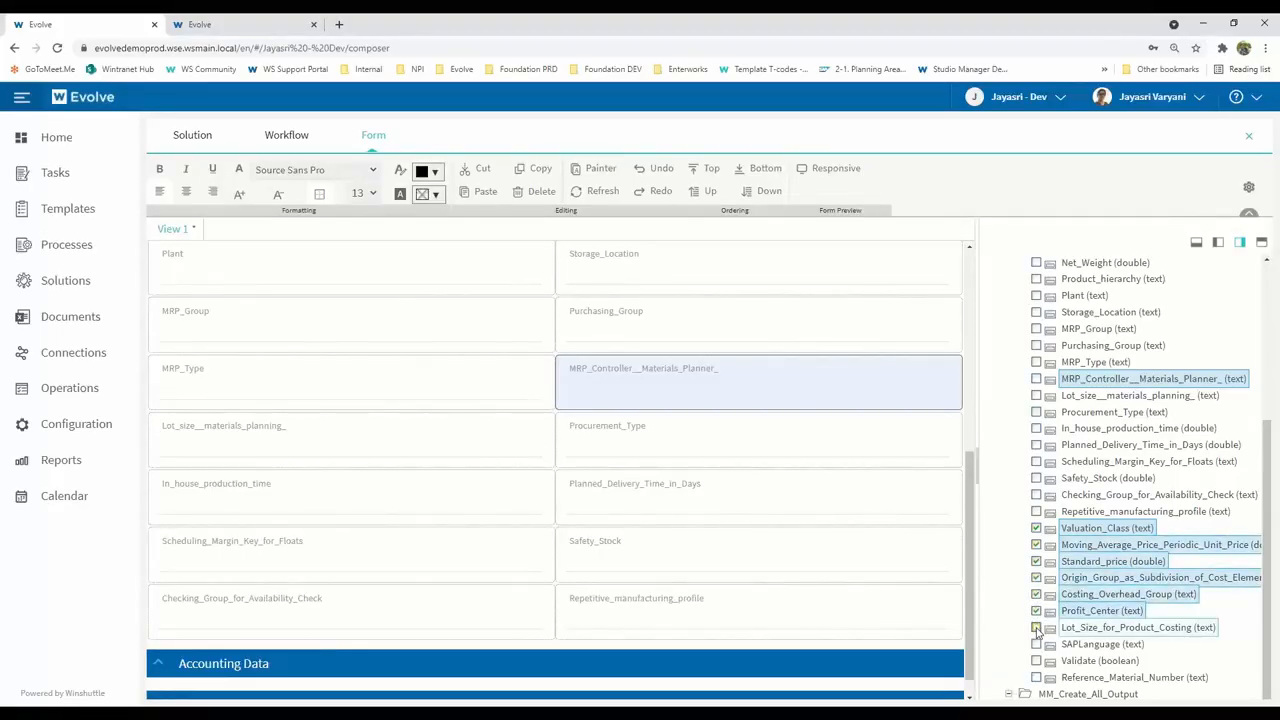
click(1036, 628)
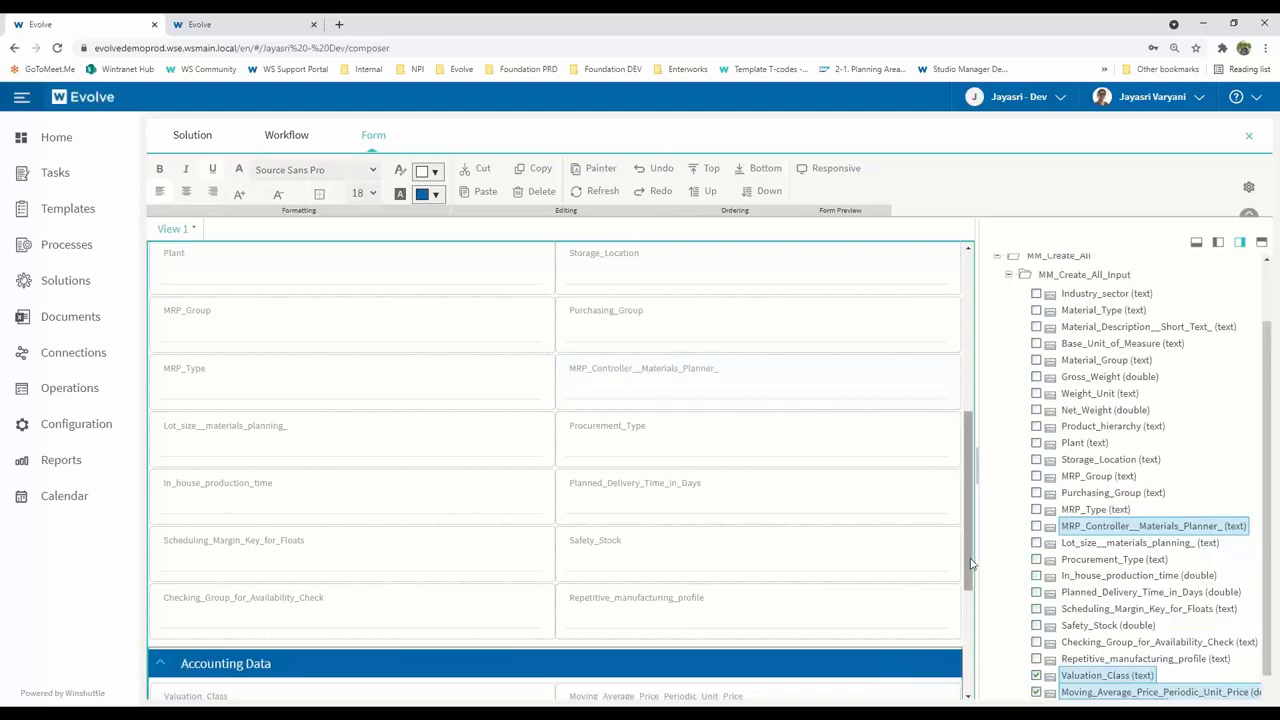
Set the Basic Data group's layout to 5 columns
drag(970, 565, 966, 365)
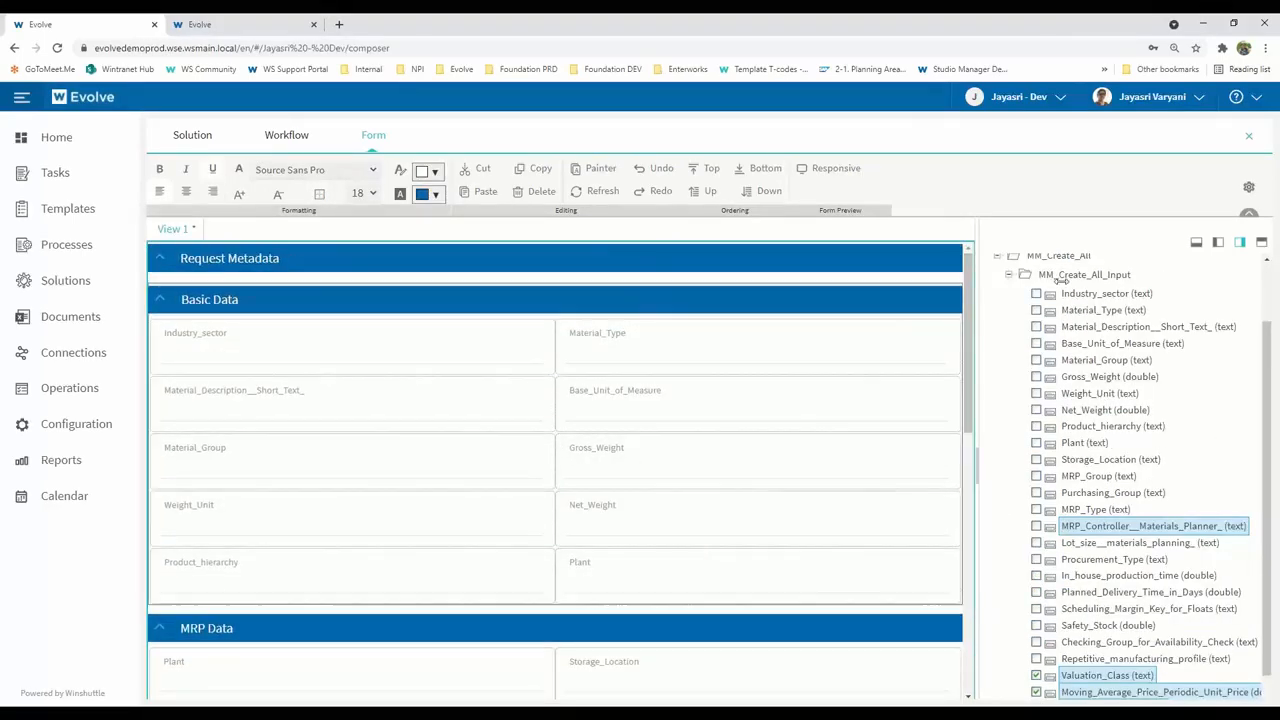
scroll(1192, 413, up, 2)
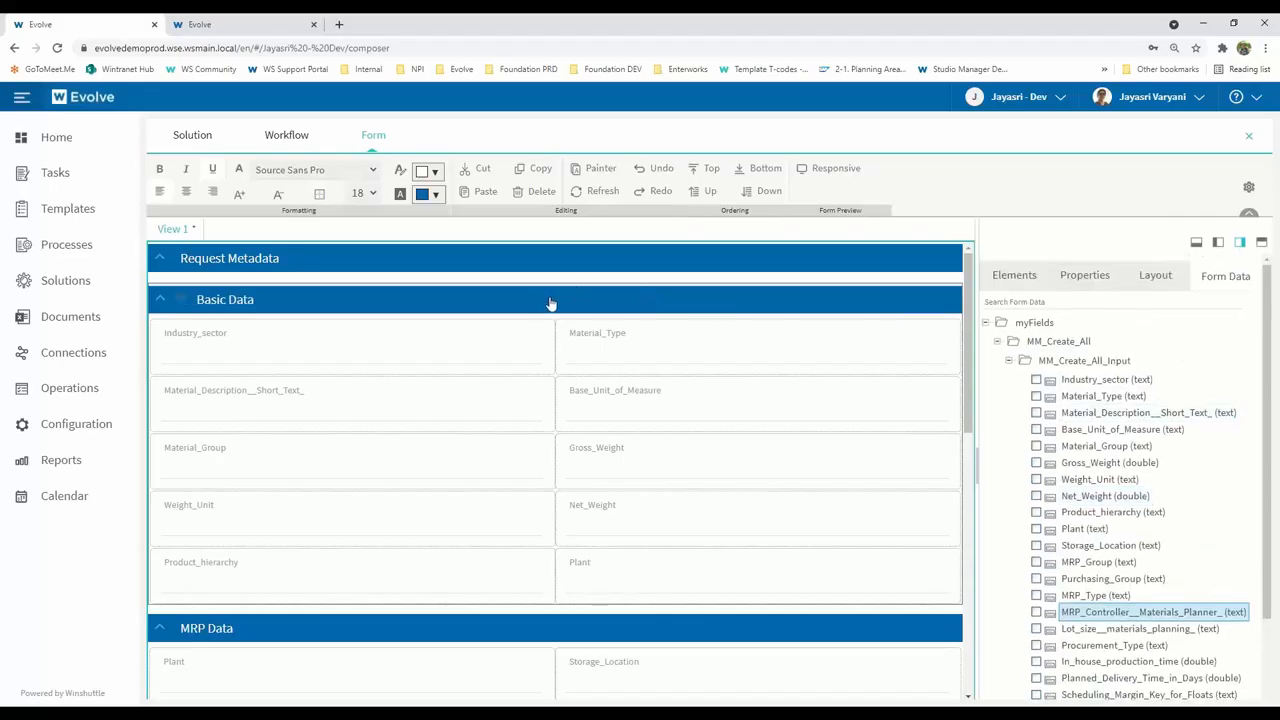
click(1093, 276)
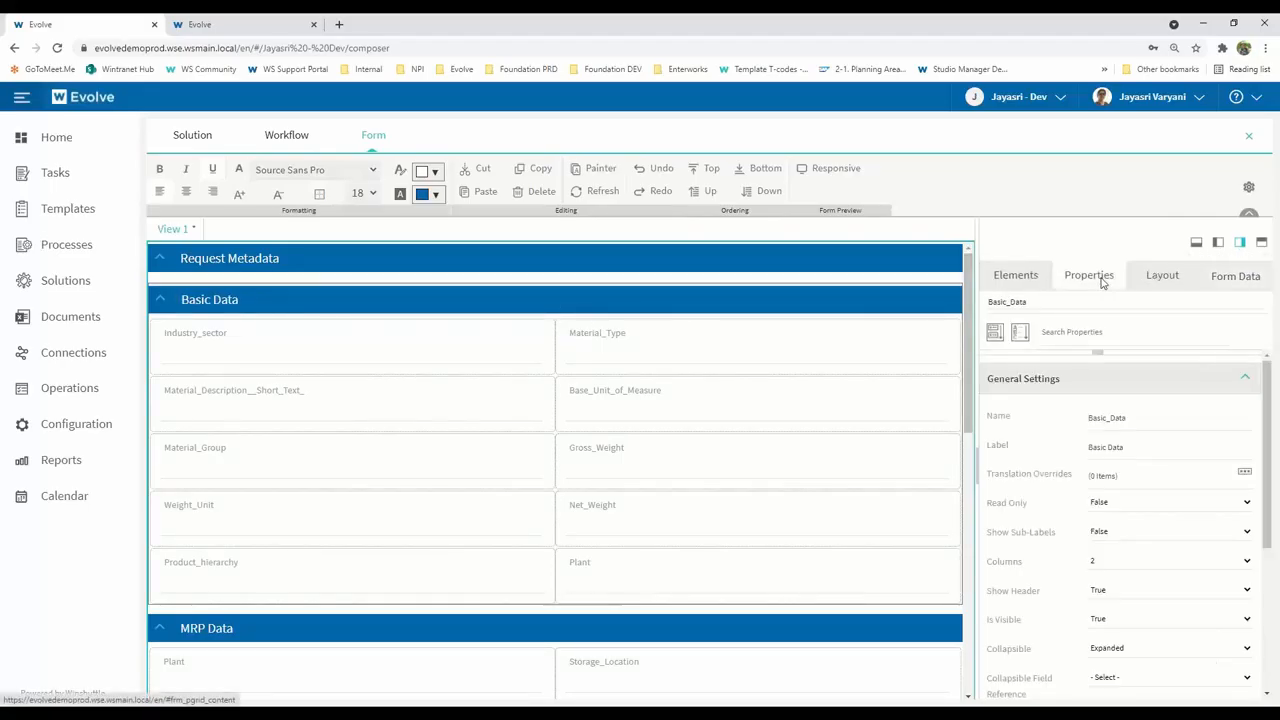
click(1122, 562)
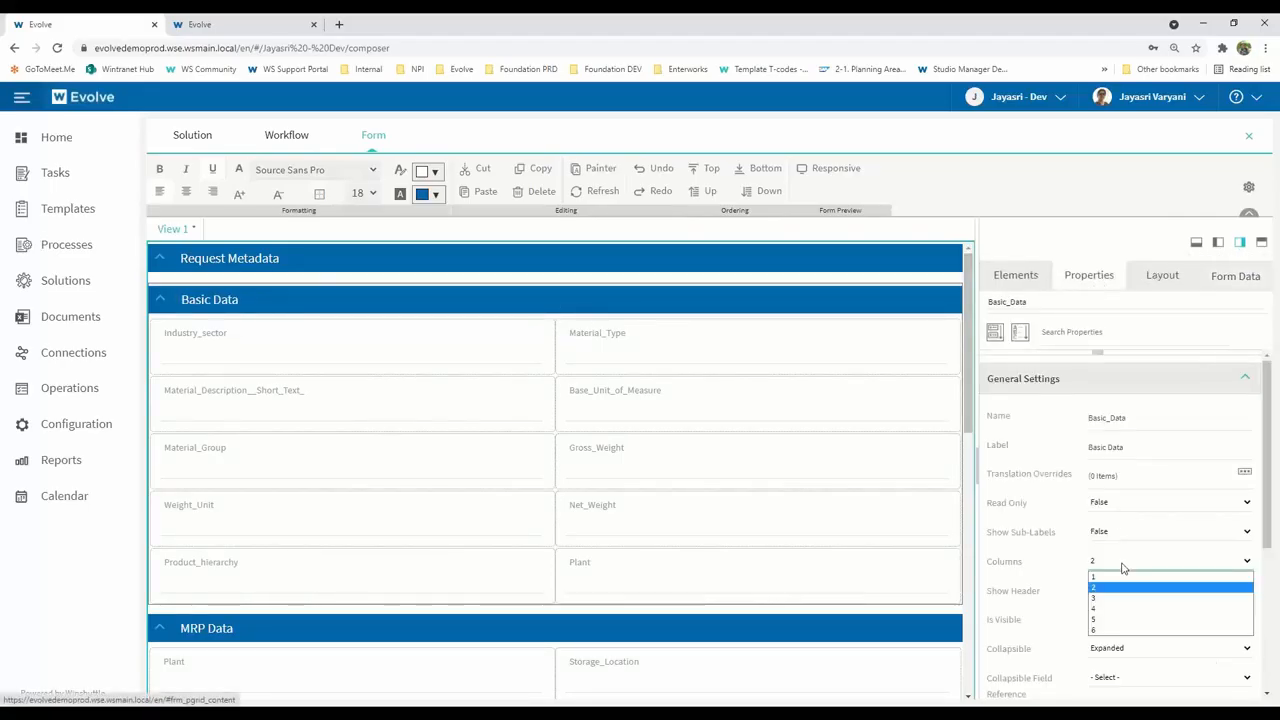
click(1120, 619)
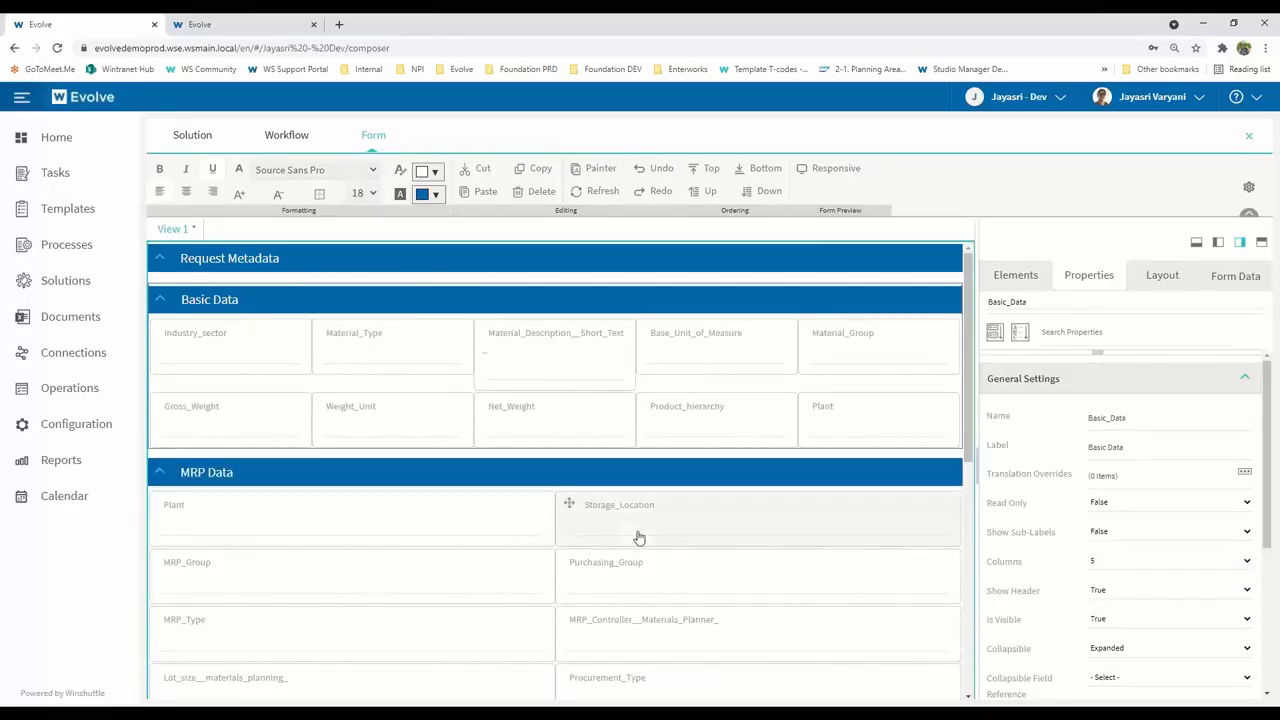
Set the number of columns in the MRP Data group to 5
click(207, 472)
click(1135, 562)
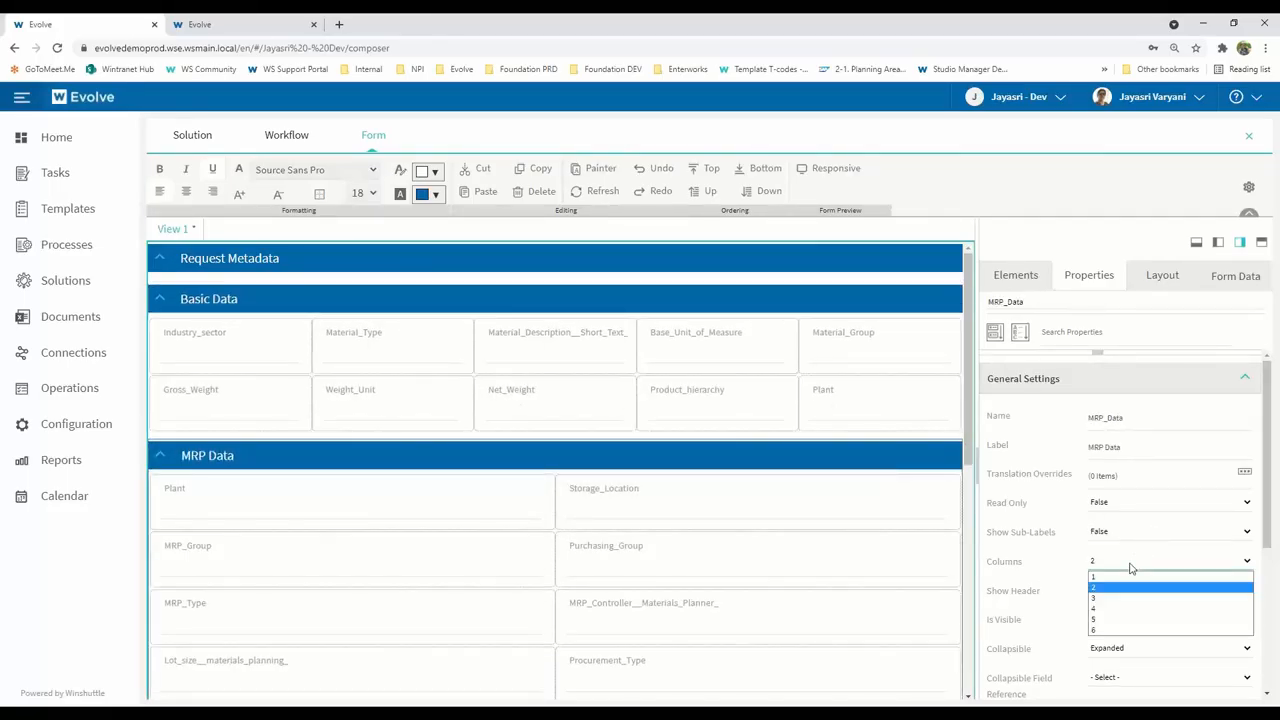
click(1122, 619)
Arrange the Accounting Data group's fields in 5 columns
scroll(709, 523, down, 3)
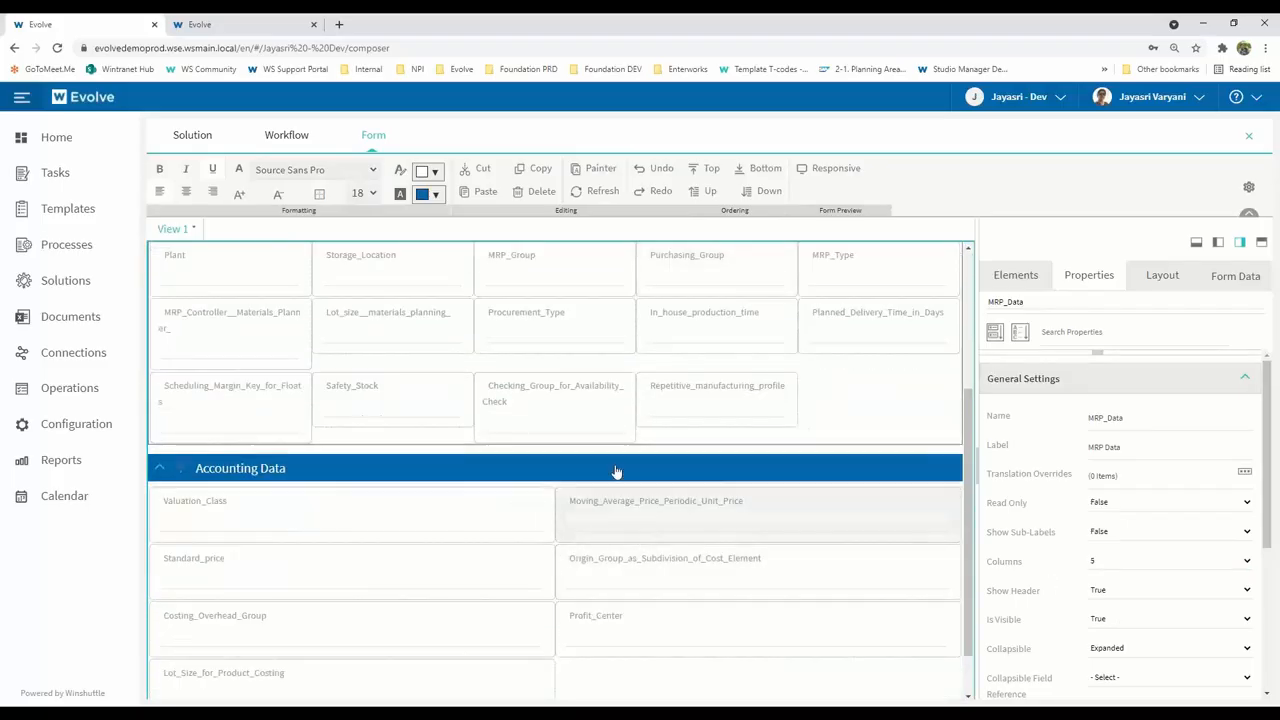
click(616, 472)
click(1100, 562)
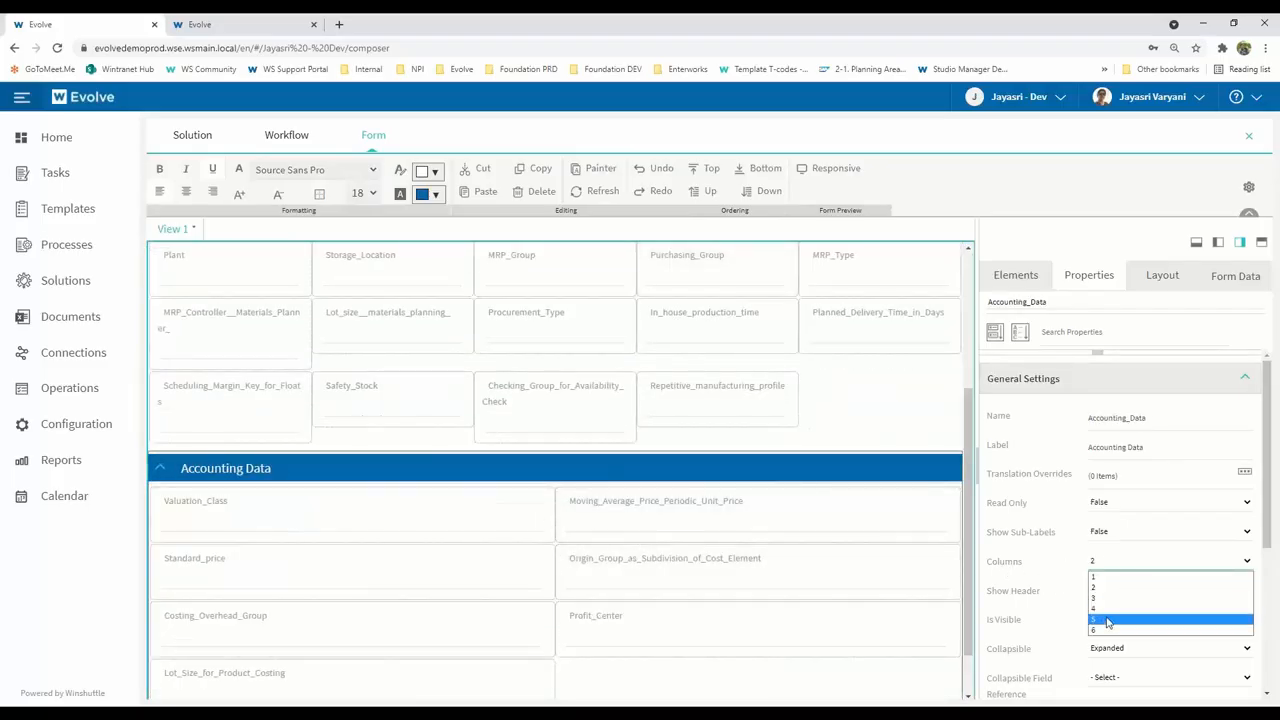
click(1107, 622)
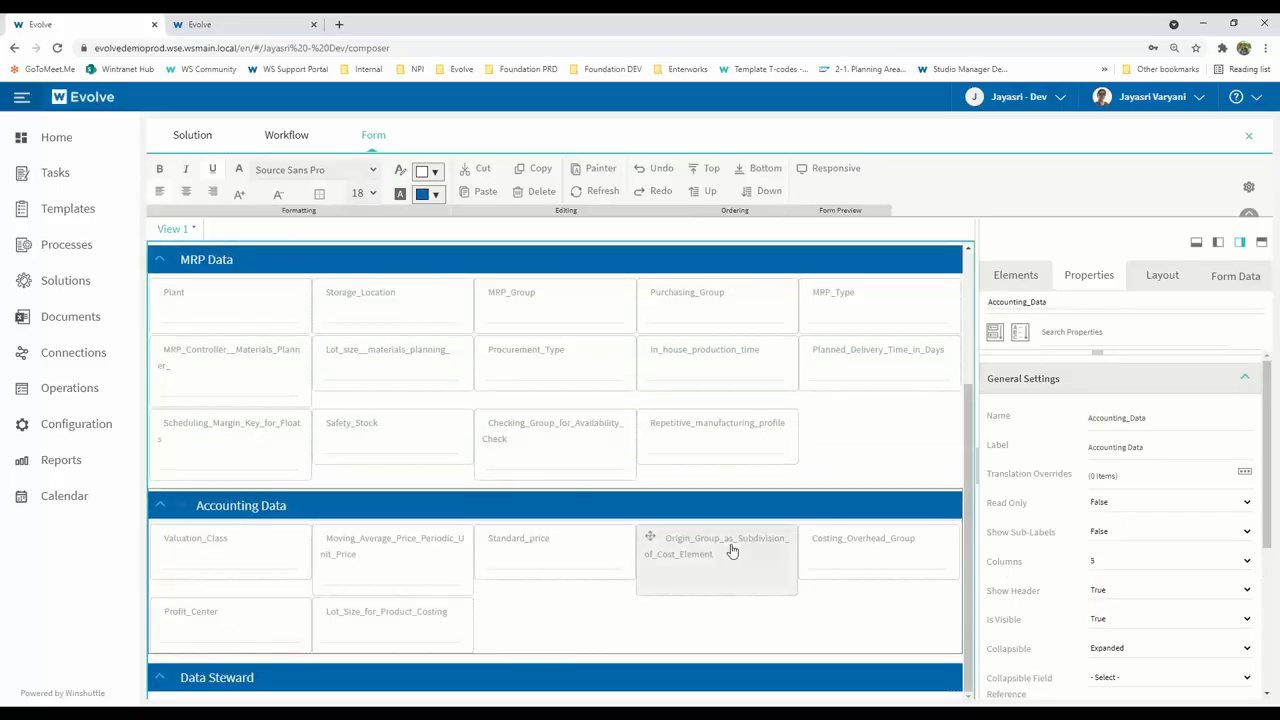
Add a group named RequestData under myFields in the form data and move it above MM_Create_All
scroll(731, 551, up, 4)
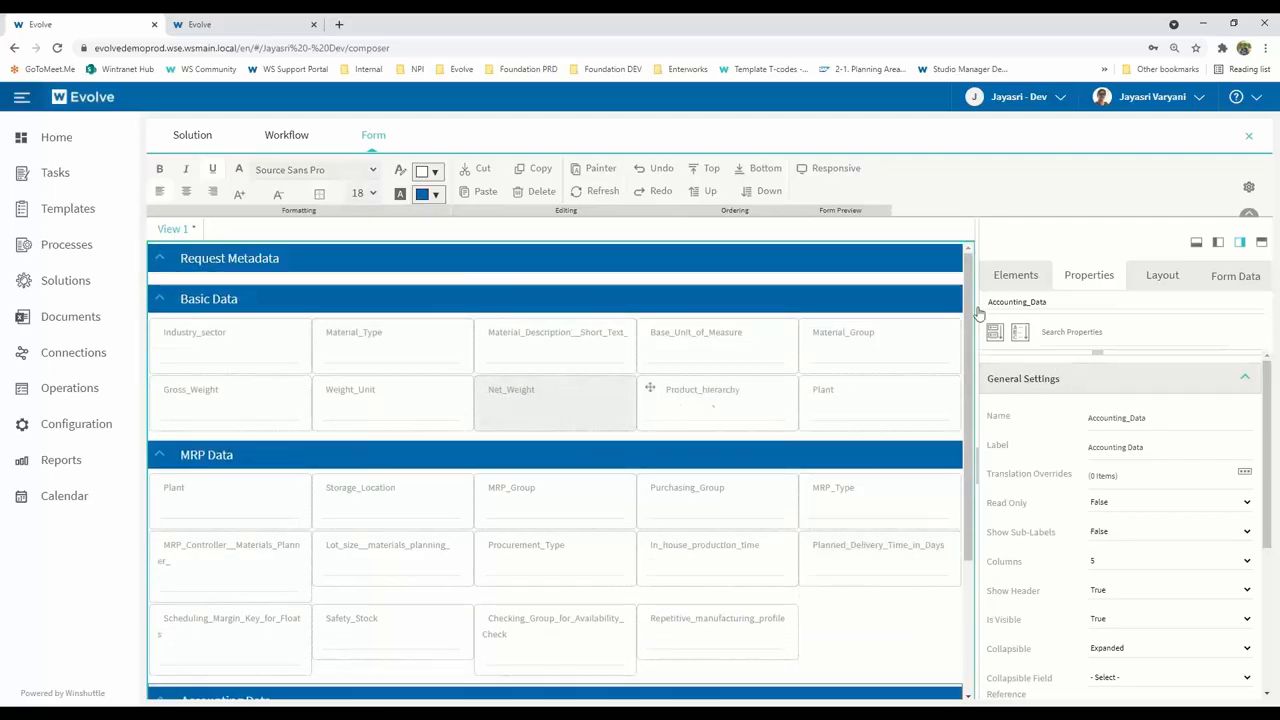
click(1234, 282)
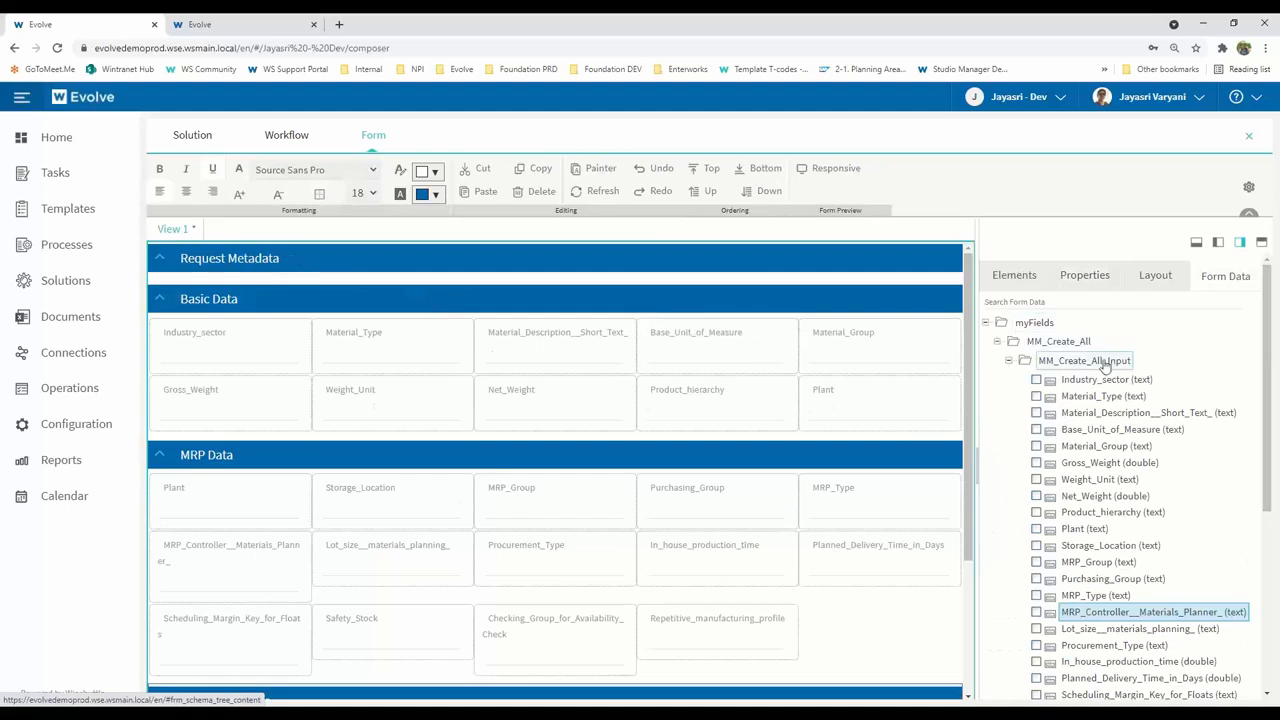
click(1008, 362)
click(1009, 381)
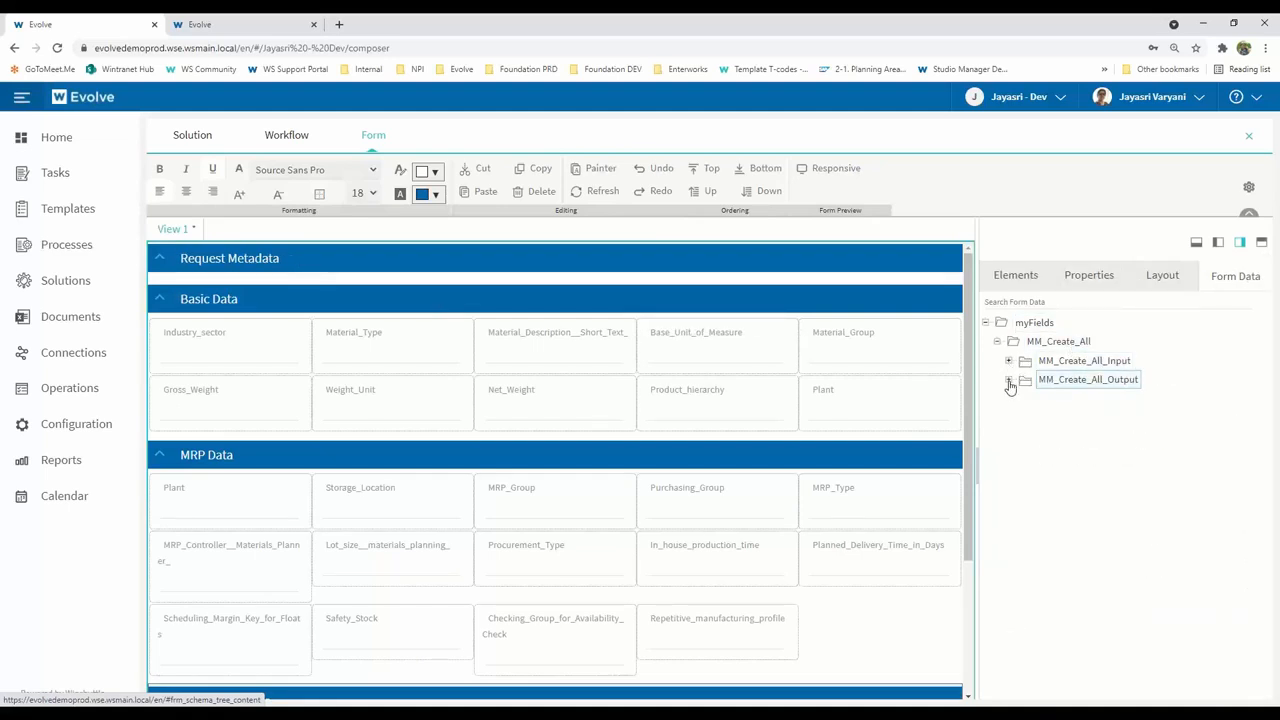
right_click(1047, 328)
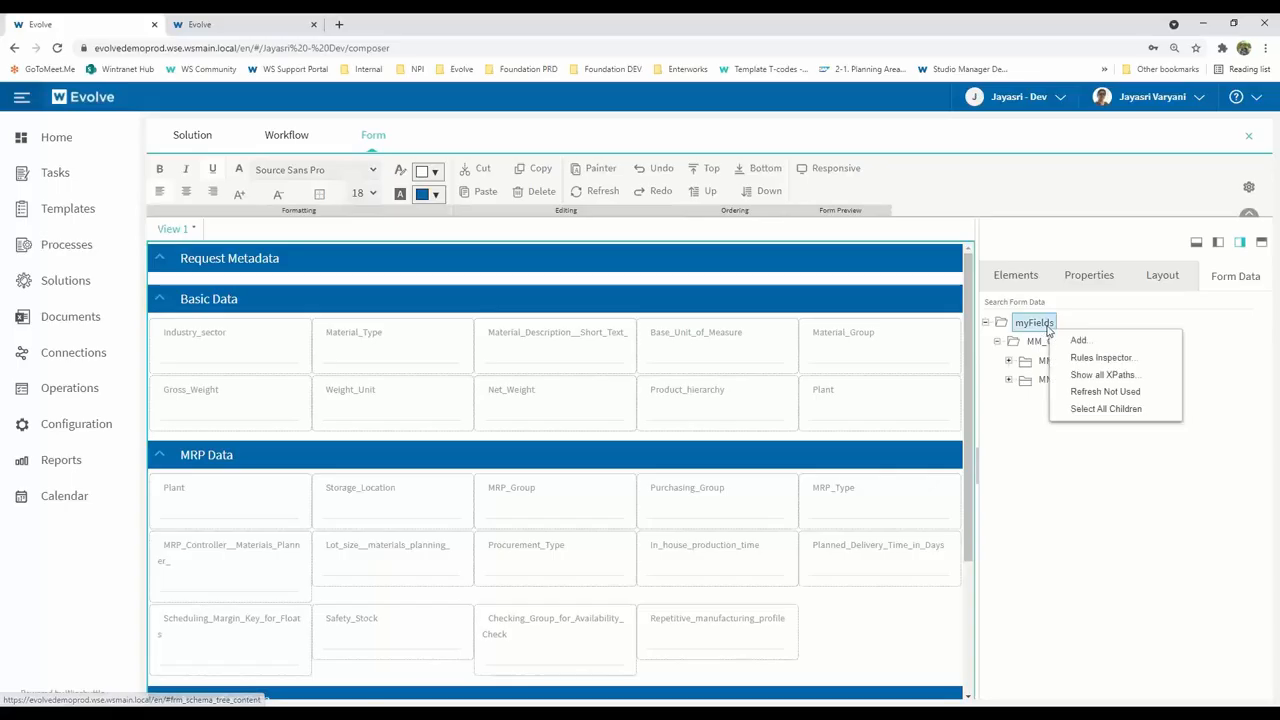
click(1080, 341)
text(RequestData)
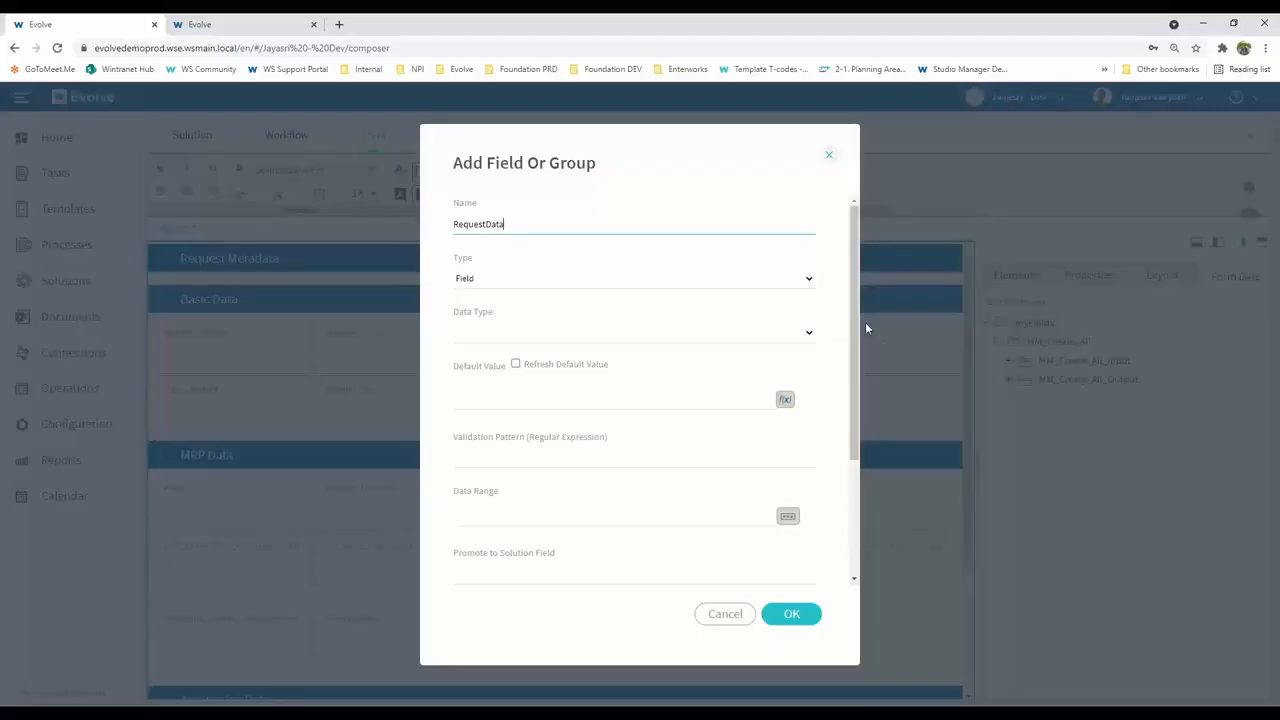
click(810, 279)
click(769, 308)
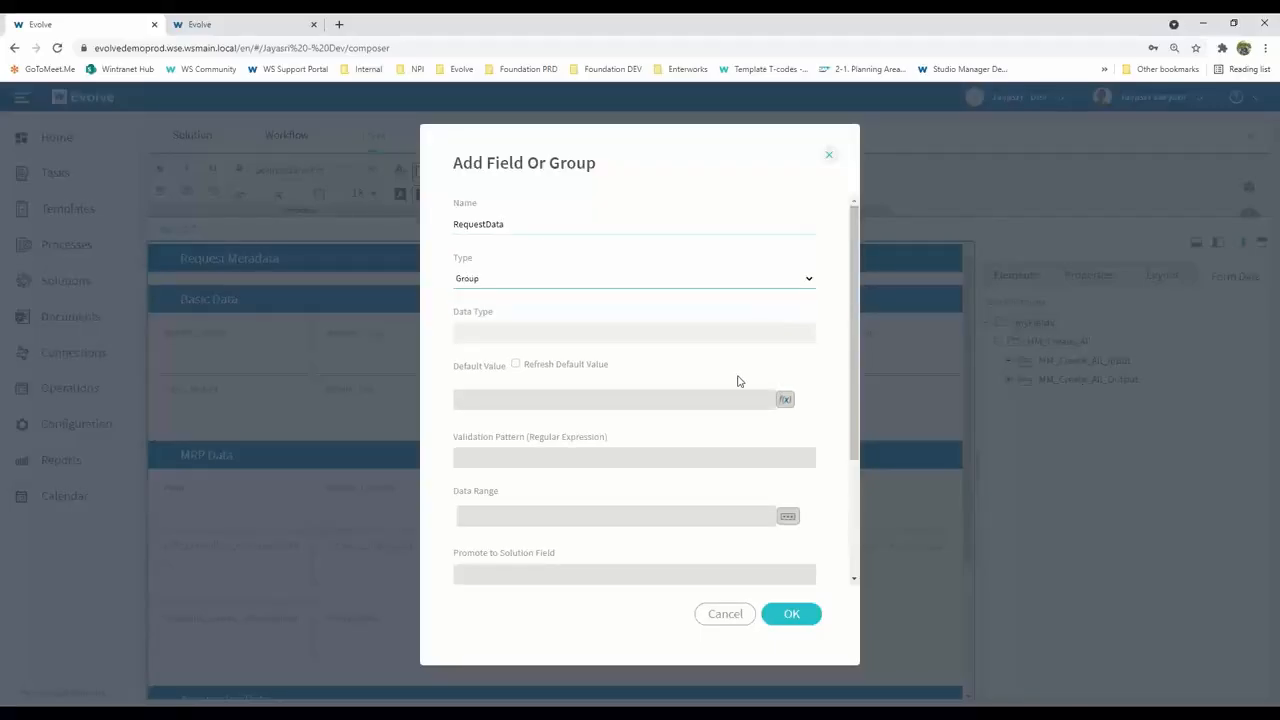
click(811, 614)
right_click(1058, 402)
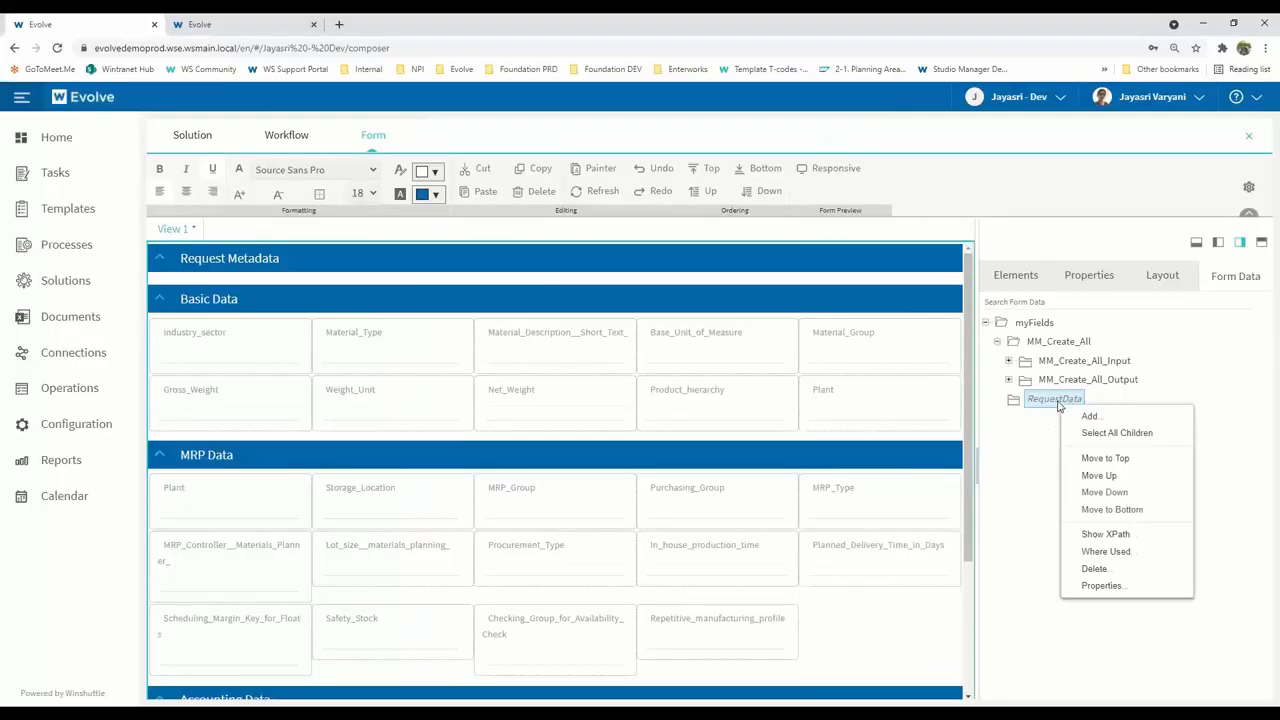
click(1099, 476)
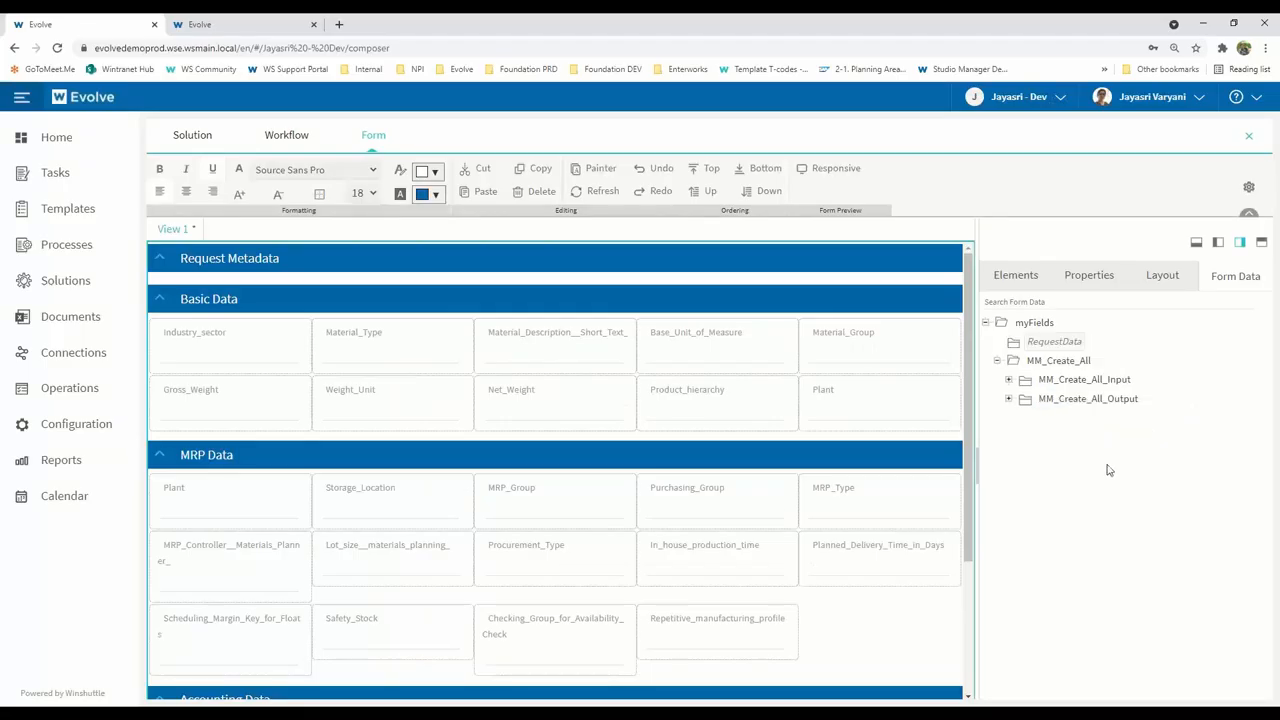
Add two text fields named RequestID and RequesterName to the RequestData group
right_click(1060, 340)
click(1082, 352)
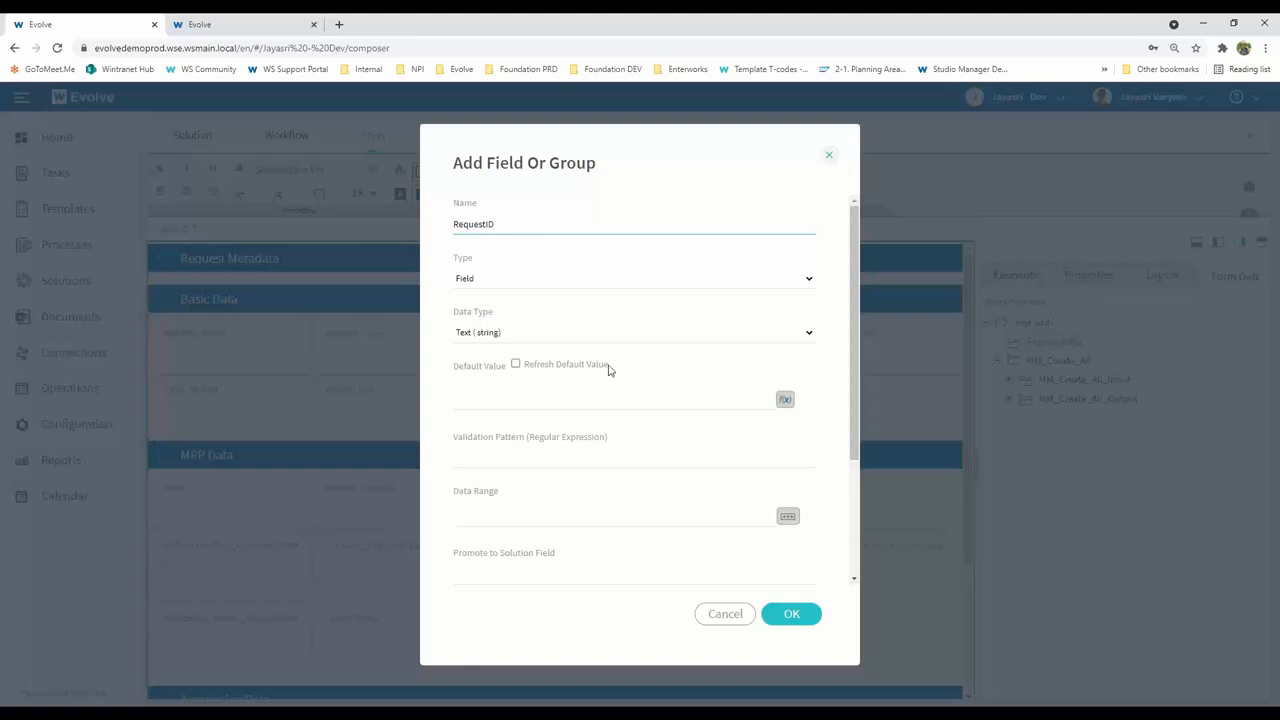
click(806, 619)
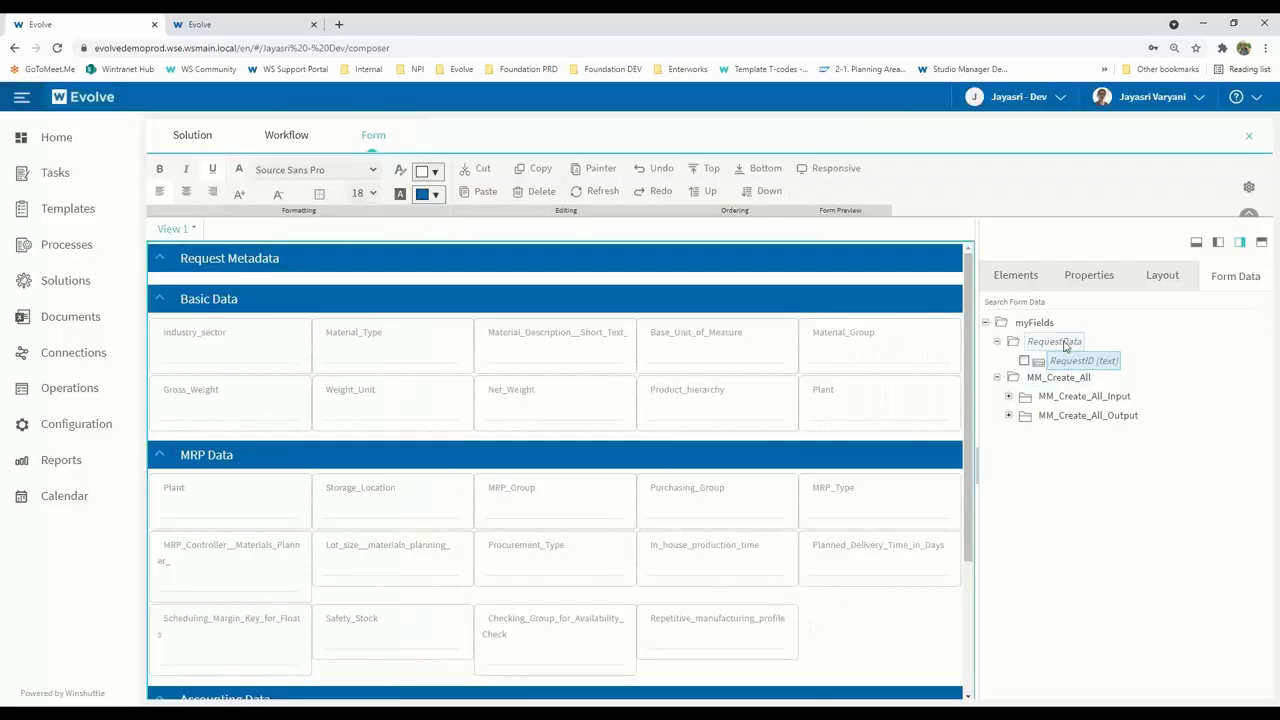
right_click(1066, 345)
click(1085, 353)
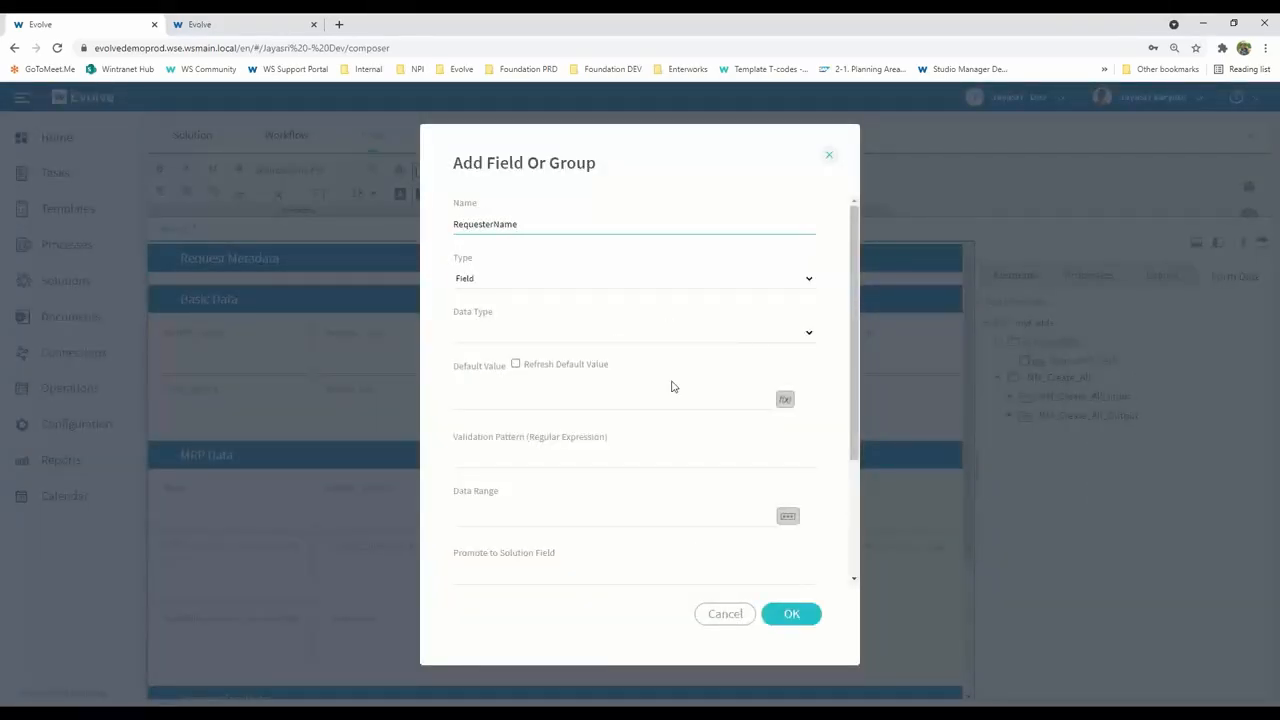
click(818, 614)
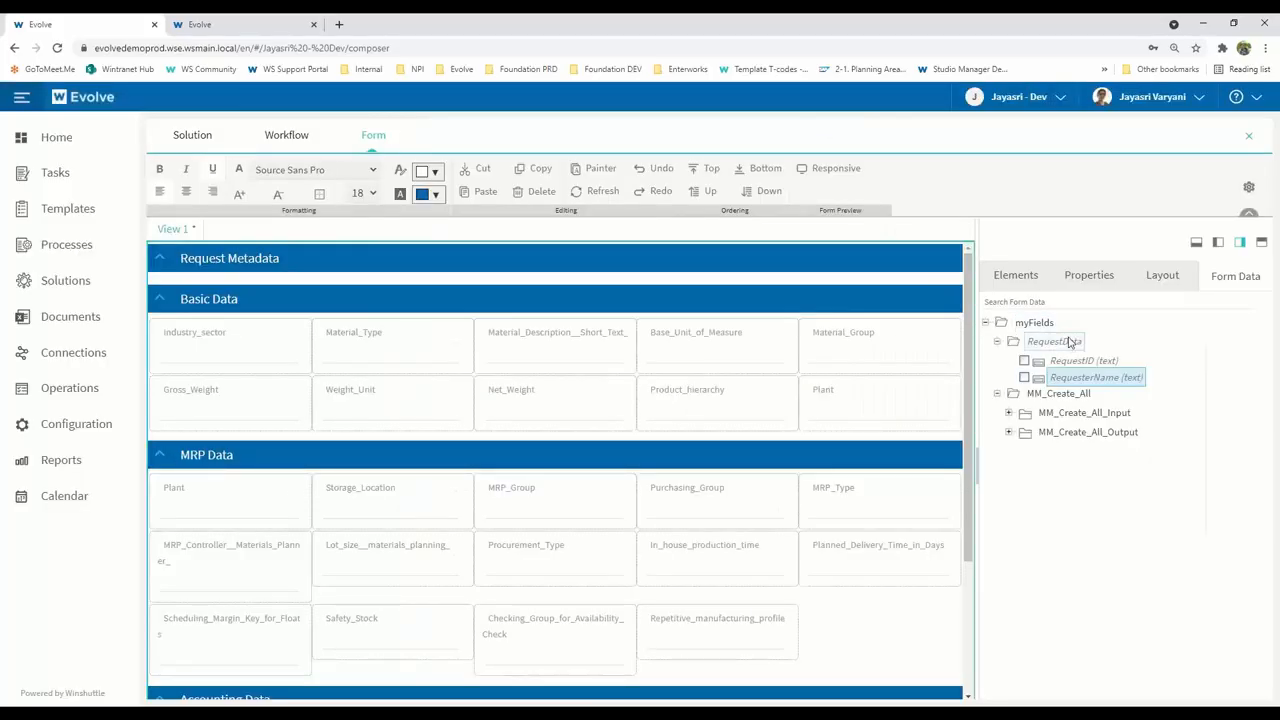
Add a RequestDate field with the Date data type to the RequestData group
right_click(1069, 343)
click(1085, 351)
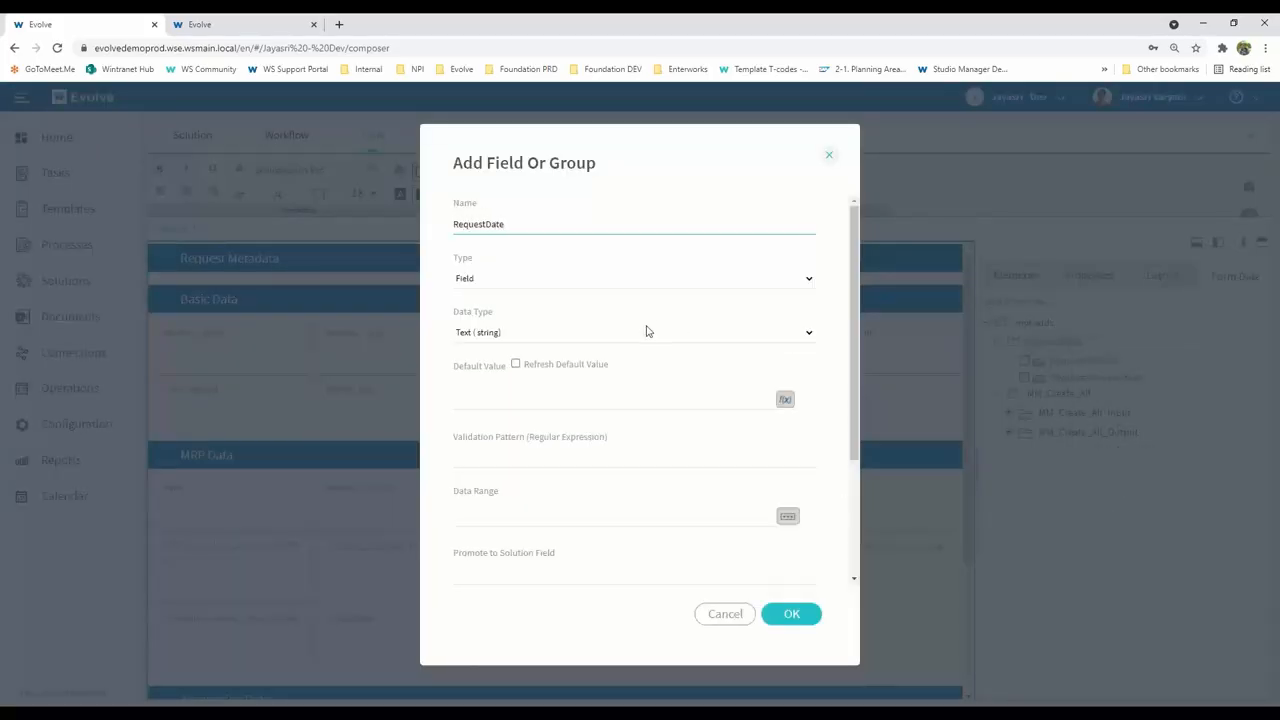
click(646, 331)
click(608, 424)
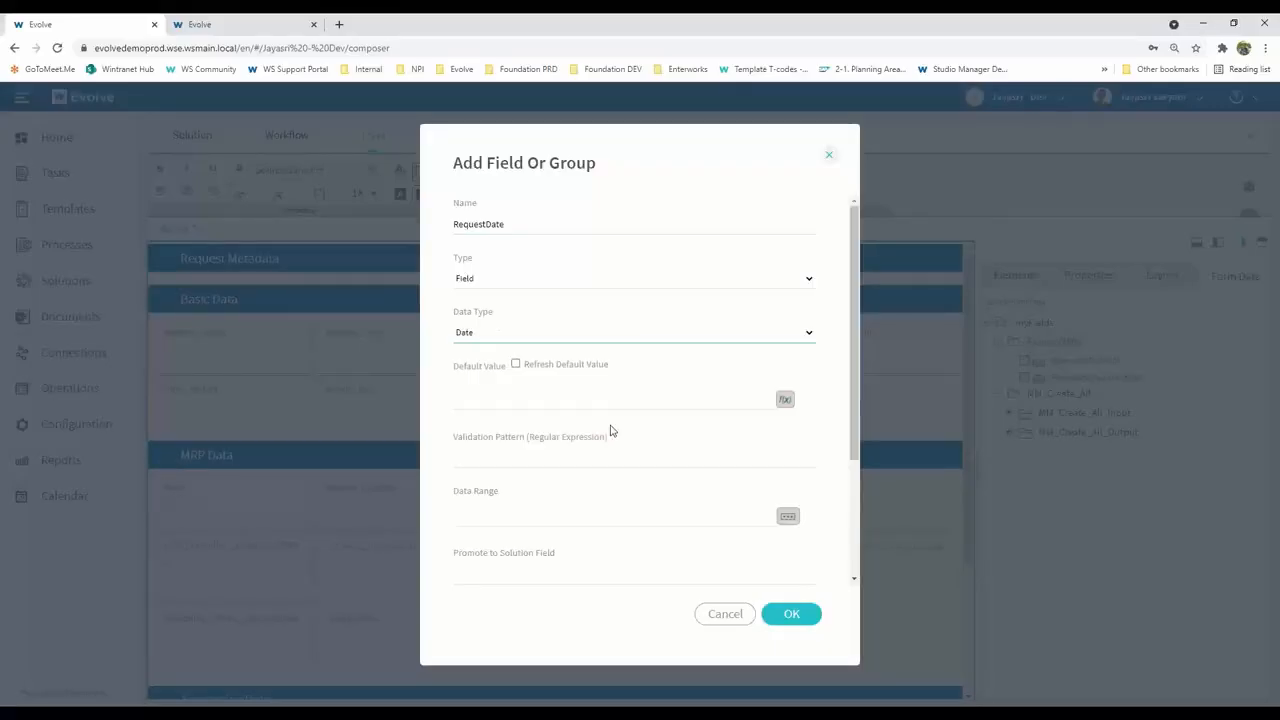
click(792, 614)
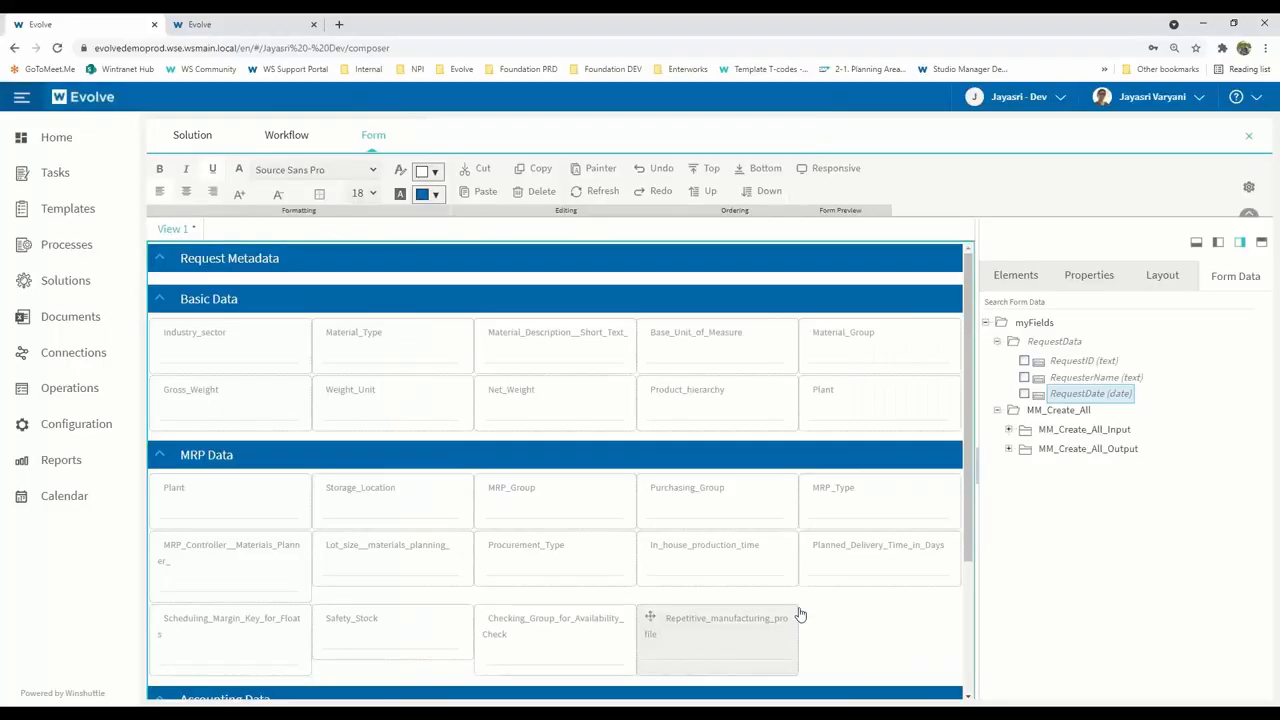
Place the RequestID, RequesterName and RequestDate fields in the form's Request Metadata group
click(1024, 361)
click(1024, 377)
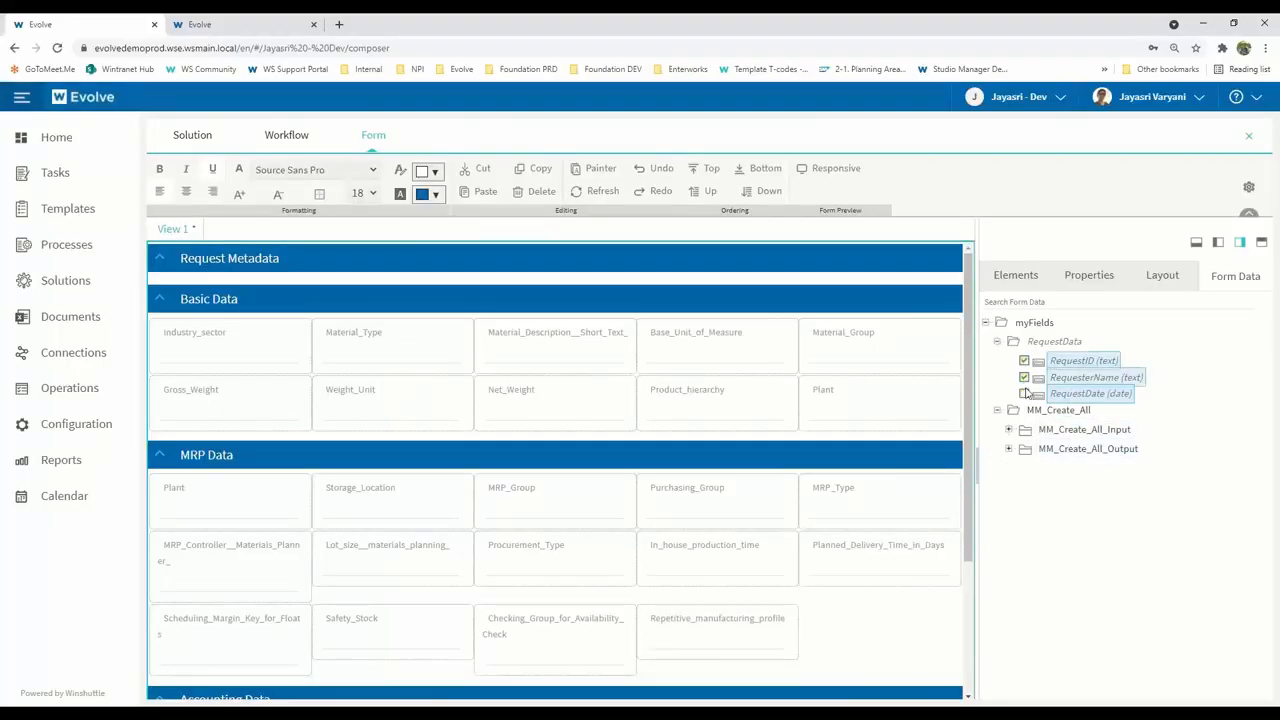
click(1024, 393)
drag(1072, 366, 828, 264)
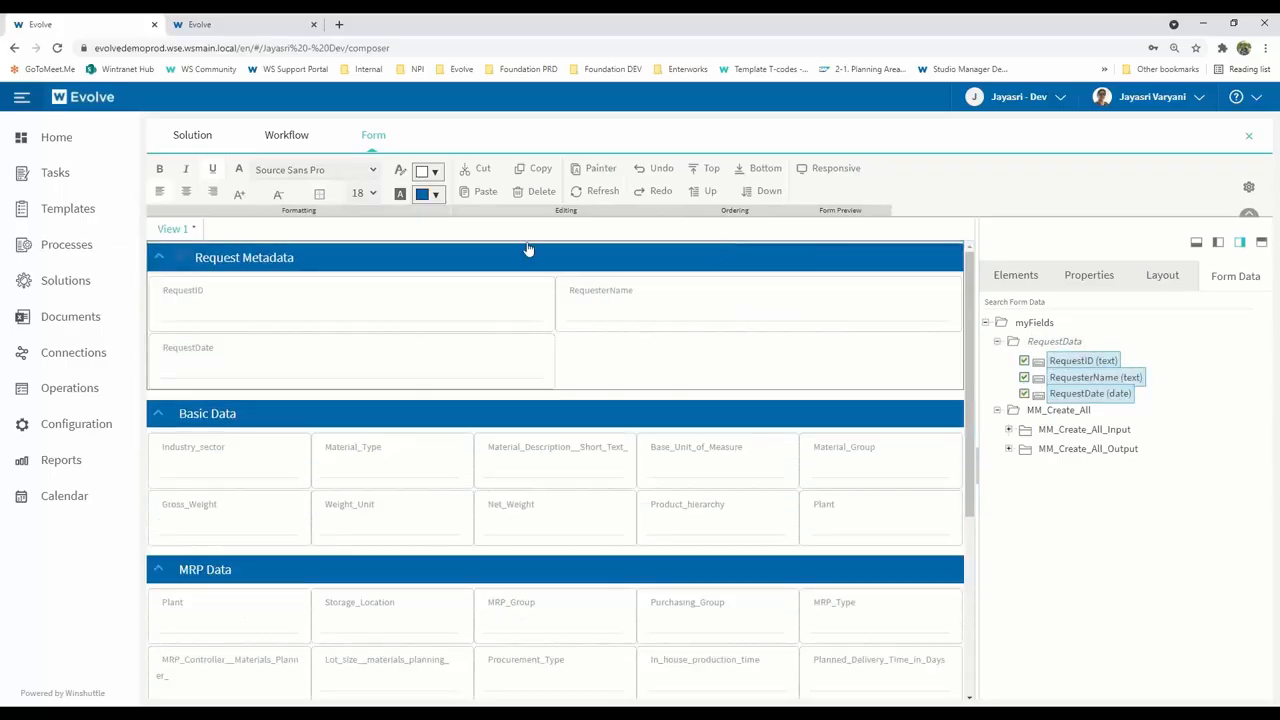
Arrange the Request Metadata group in 3 columns and set its Read Only property to True
click(1094, 277)
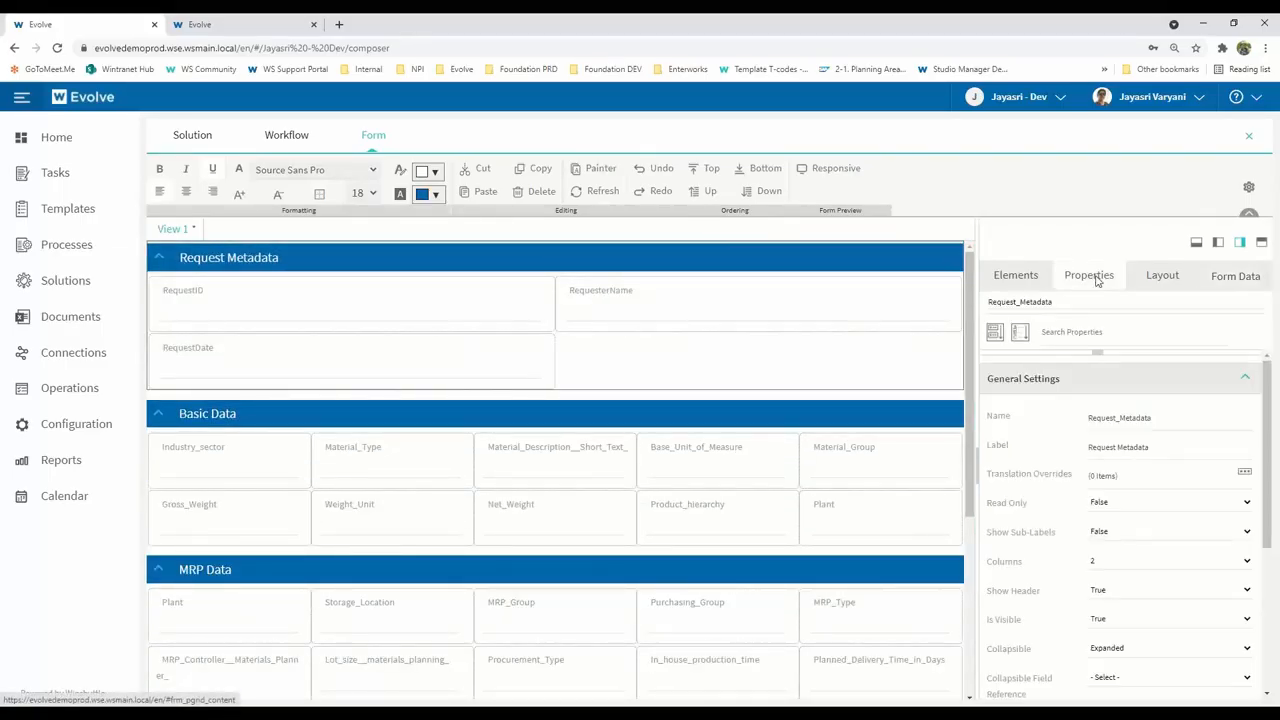
click(1121, 565)
click(1122, 598)
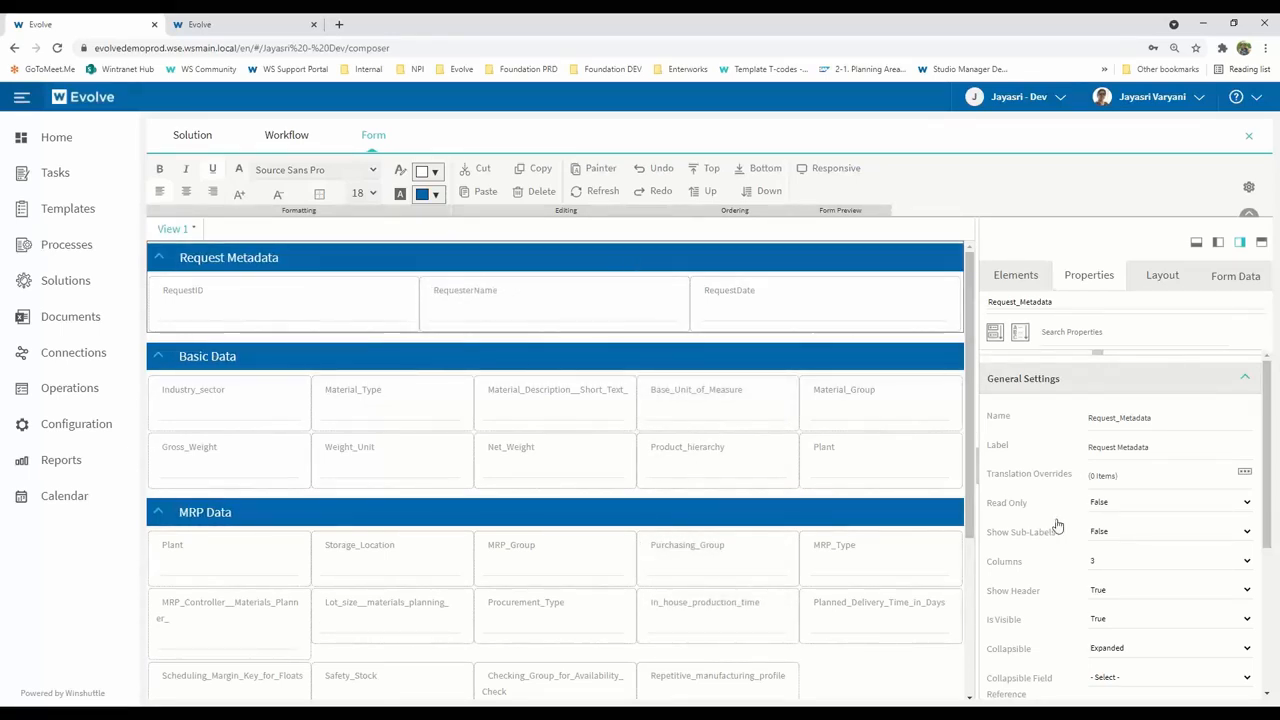
scroll(1134, 577, down, 4)
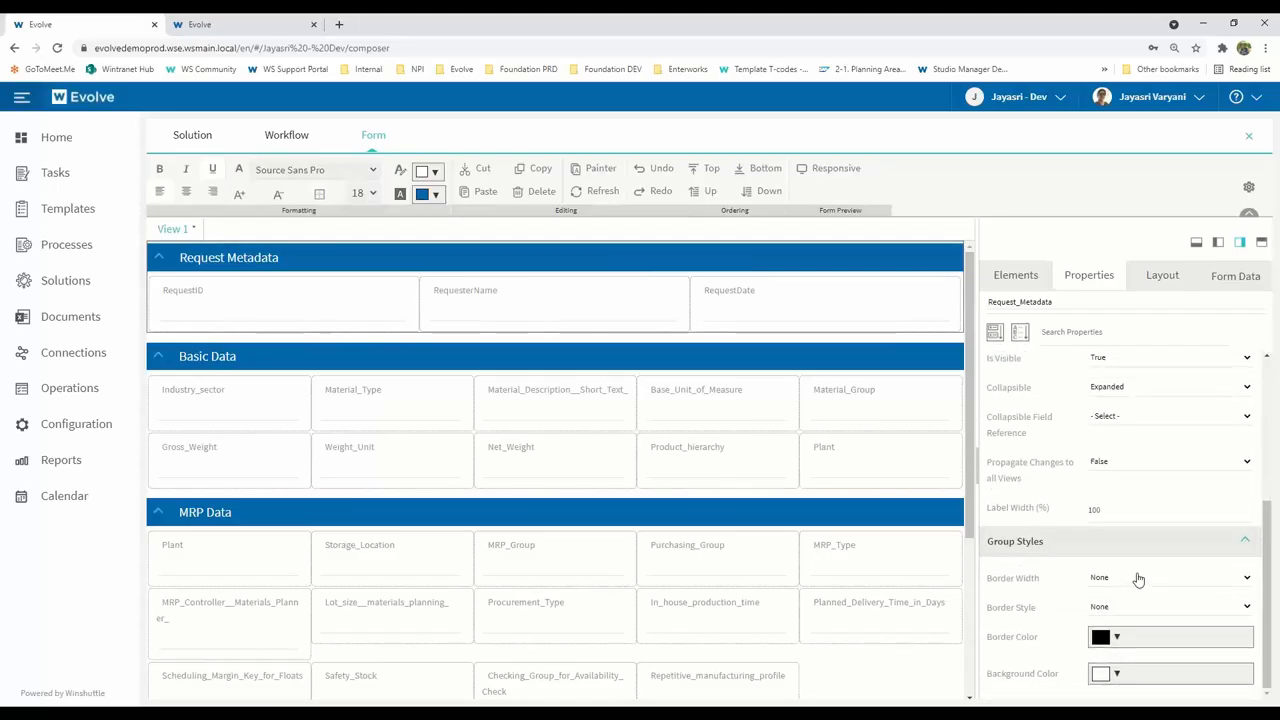
scroll(1138, 580, up, 1)
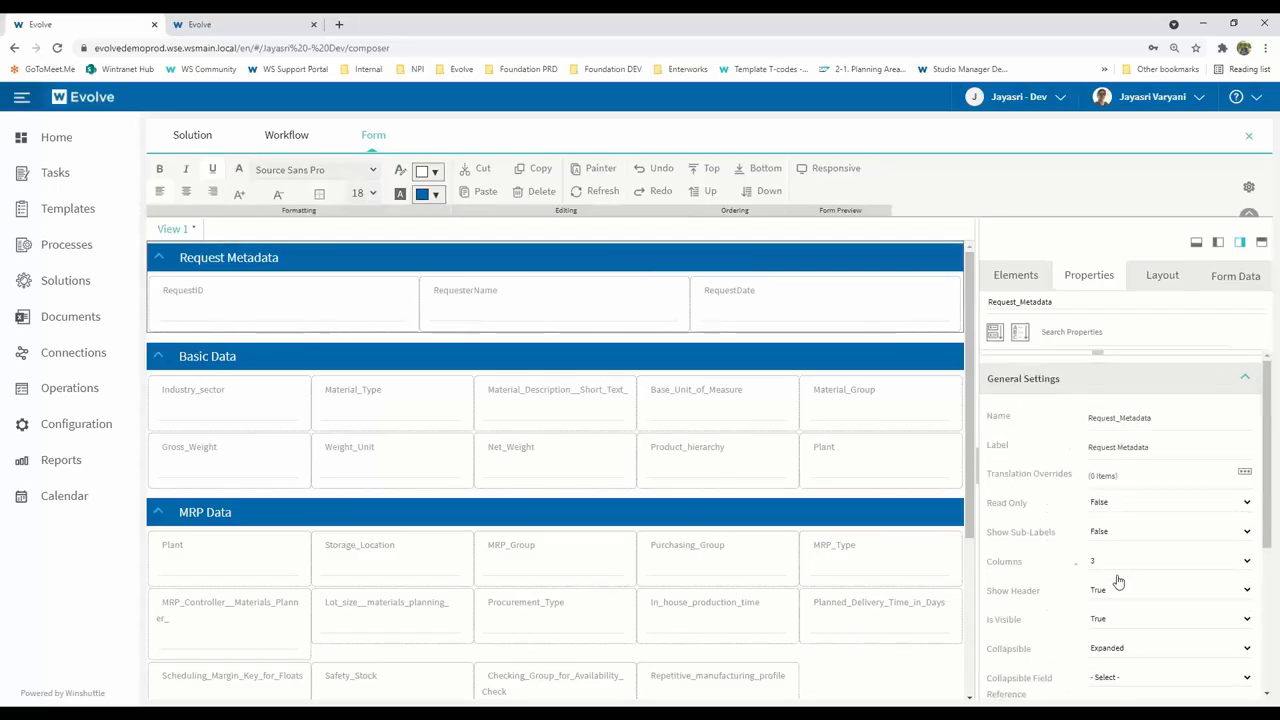
click(1127, 507)
click(1130, 518)
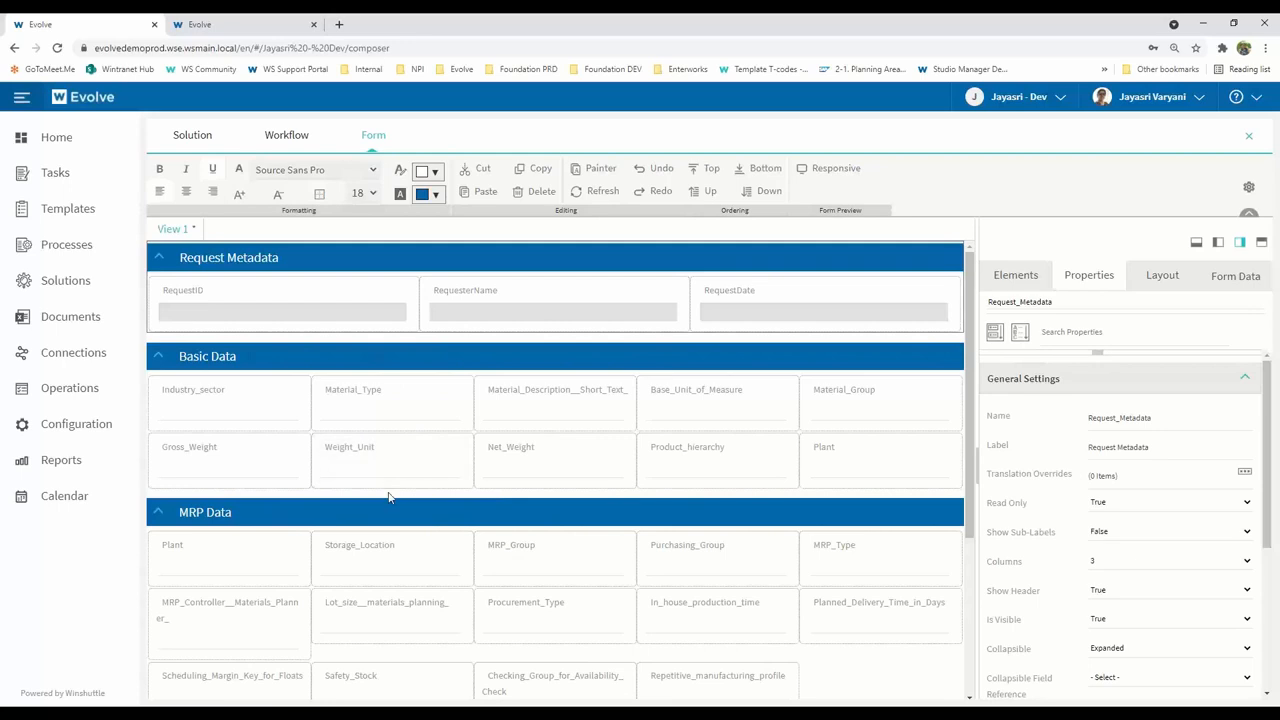
Add the Reference_Material_Number field from MM_Create_All_Input to the Basic Data group
click(1241, 284)
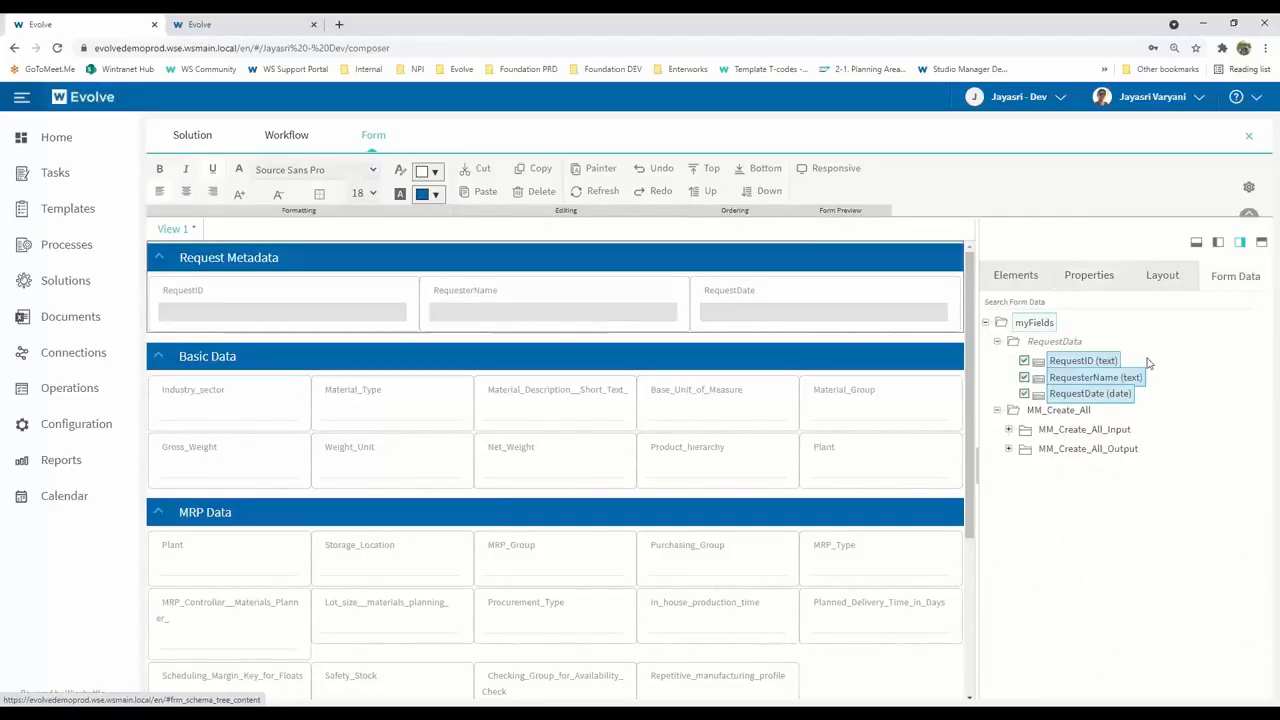
click(1013, 379)
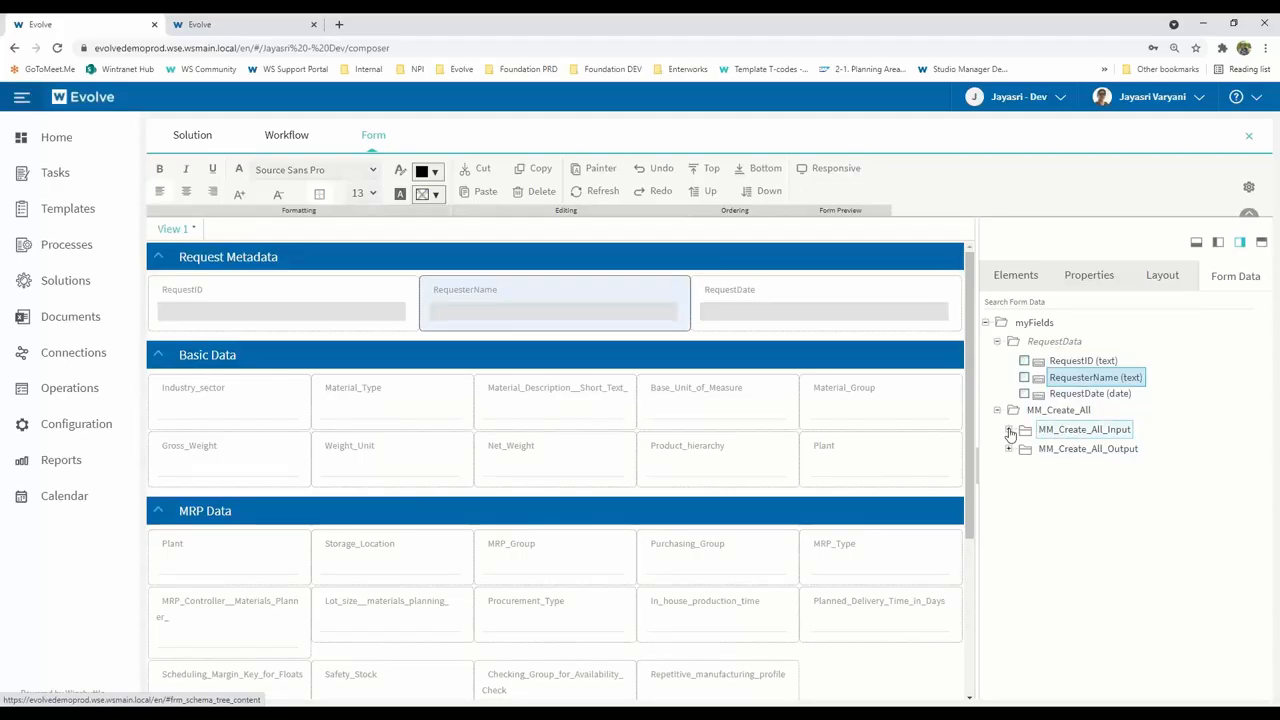
click(1010, 432)
scroll(1114, 563, down, 5)
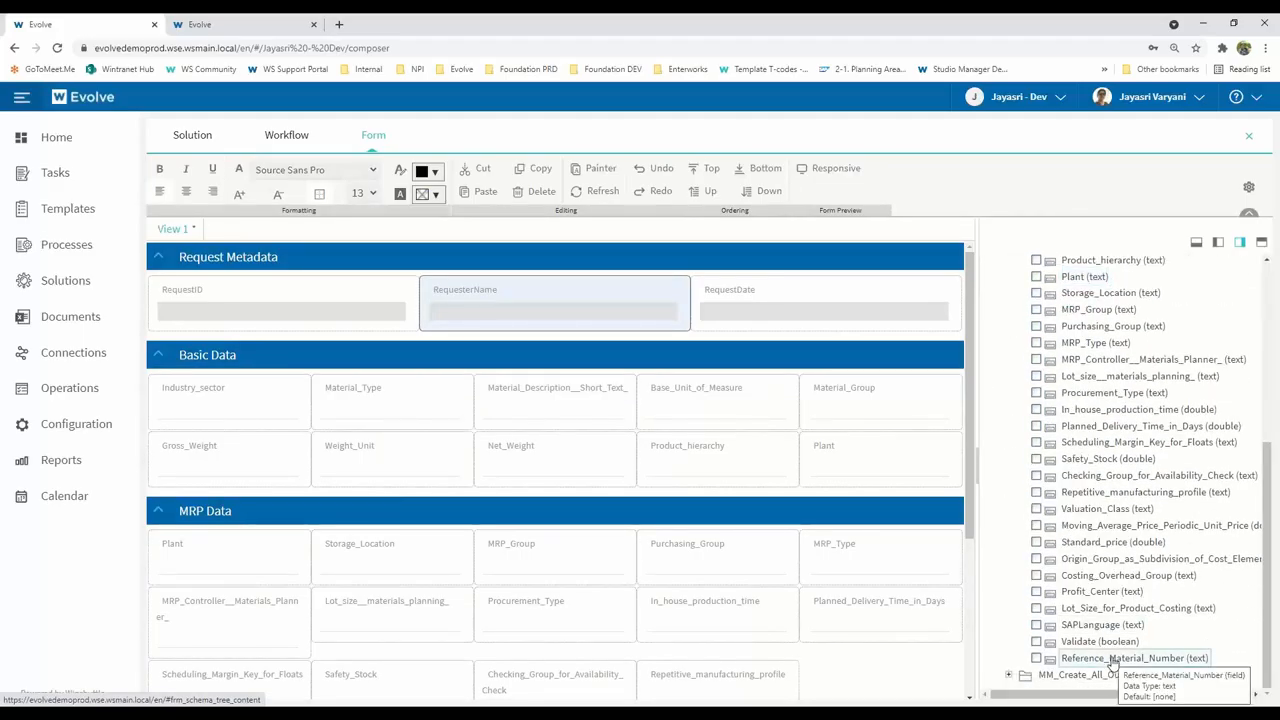
drag(1110, 662, 648, 372)
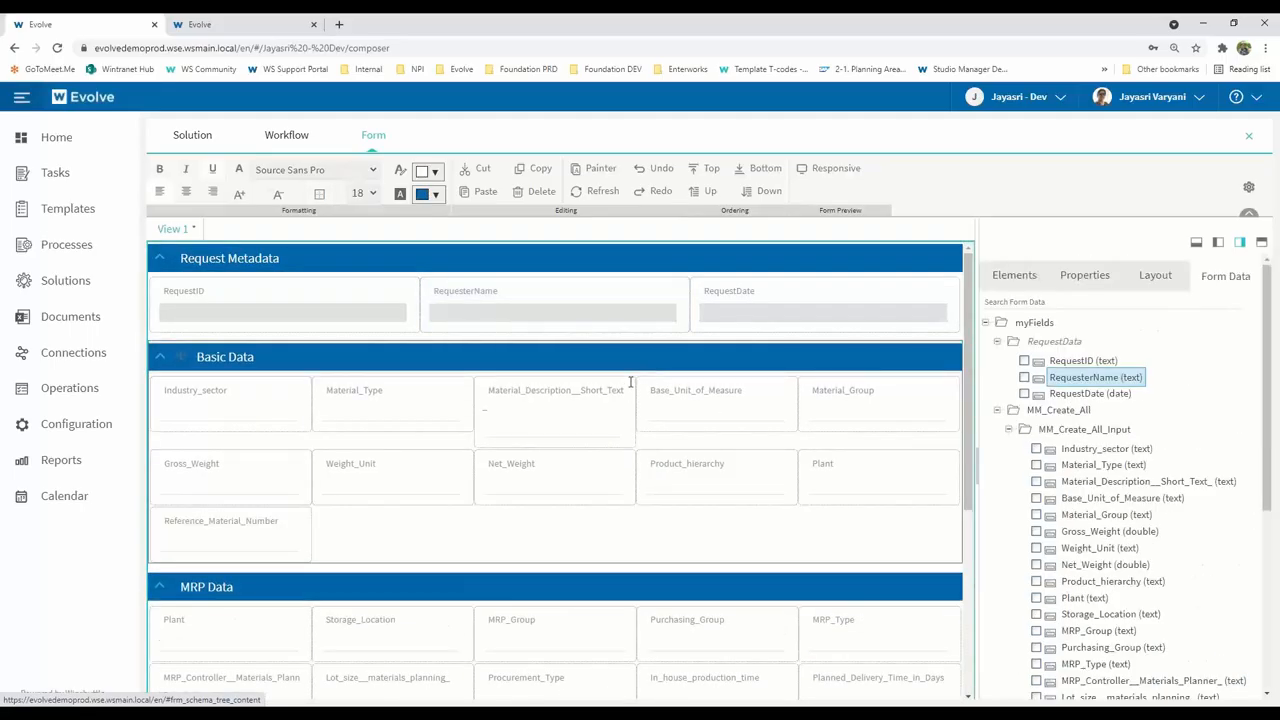
Add LogField_Read_Reference and LogField_Validate_Basic from MM_Create_All_Output to the Basic Data group
drag(1266, 491, 1263, 703)
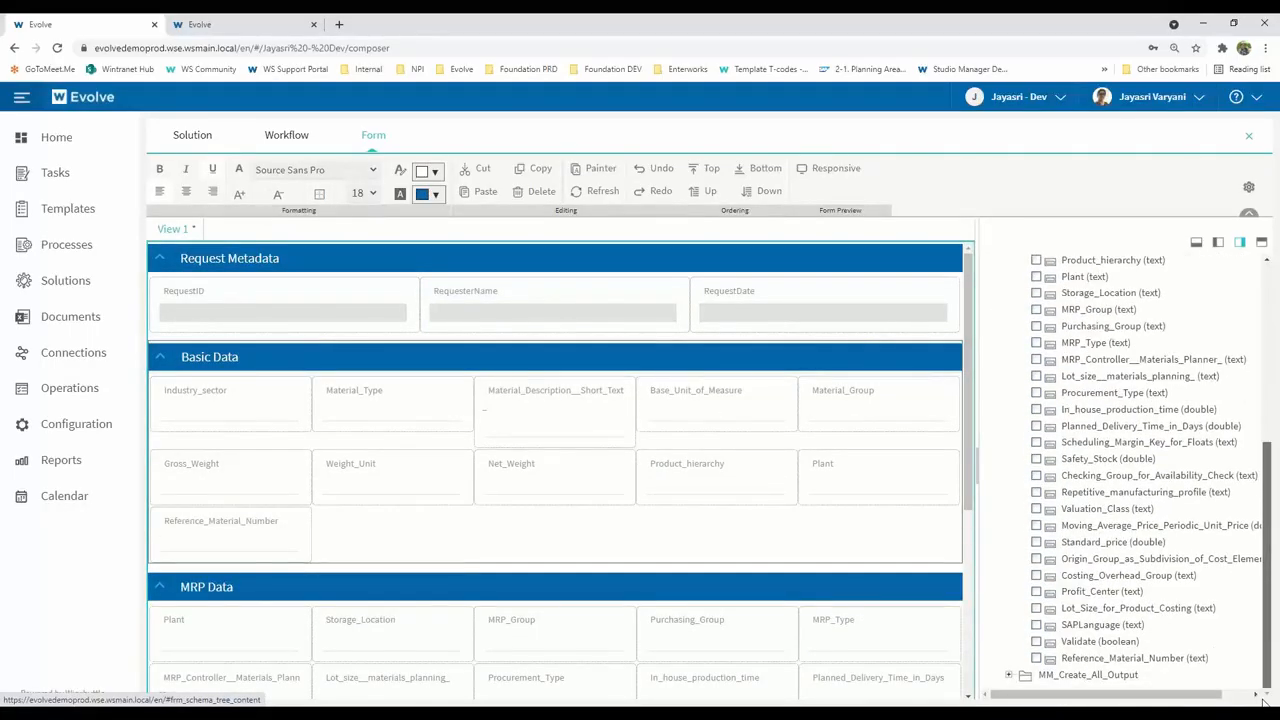
click(1009, 675)
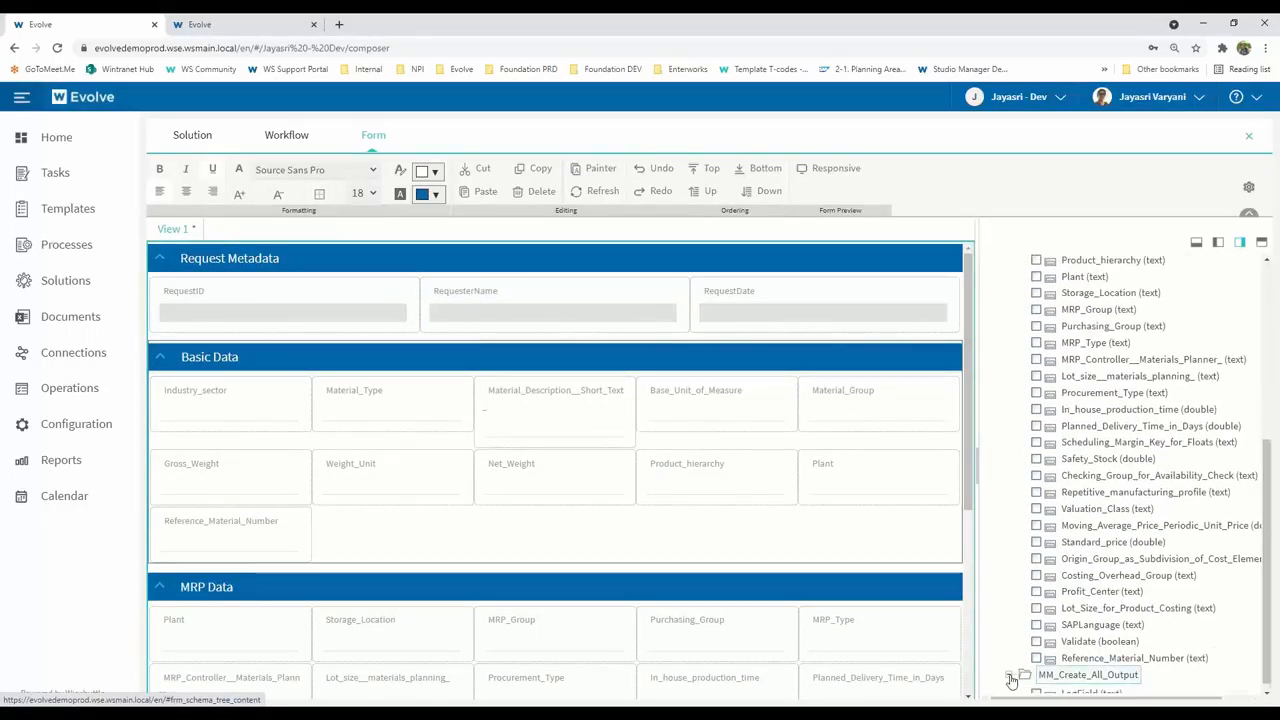
scroll(1100, 630, down, 2)
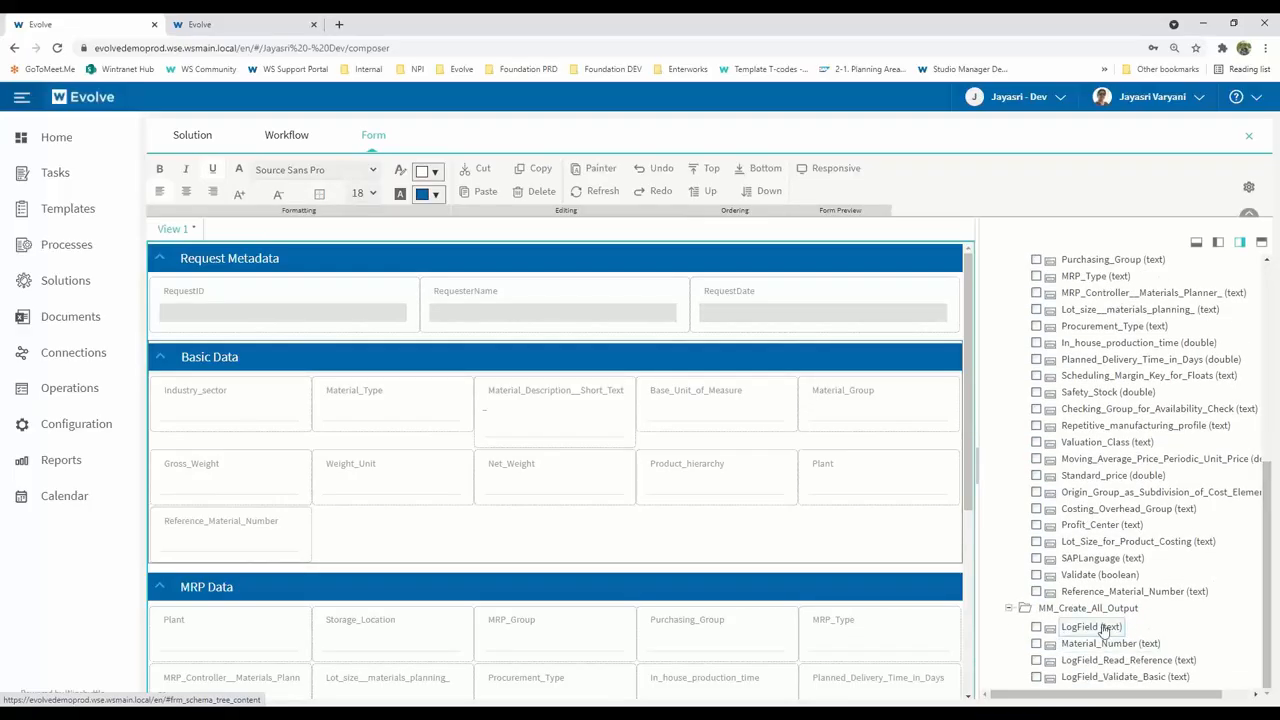
click(1036, 661)
click(1036, 677)
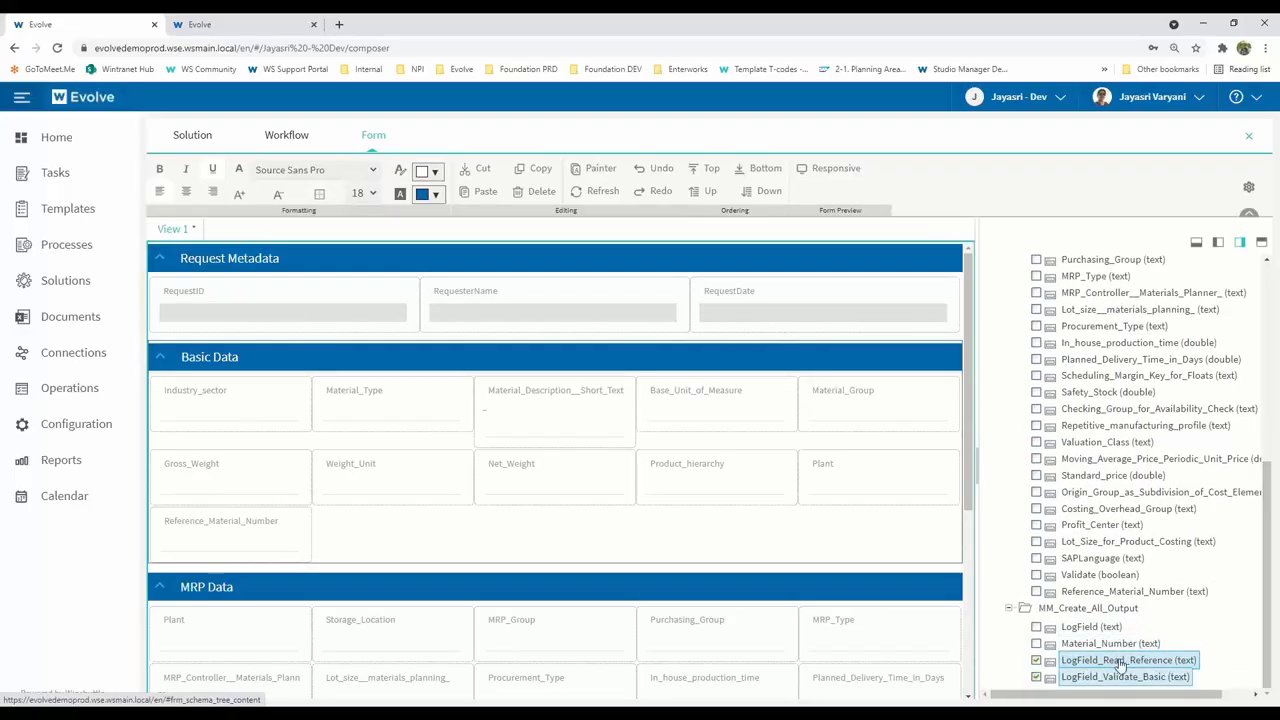
drag(1120, 665, 823, 523)
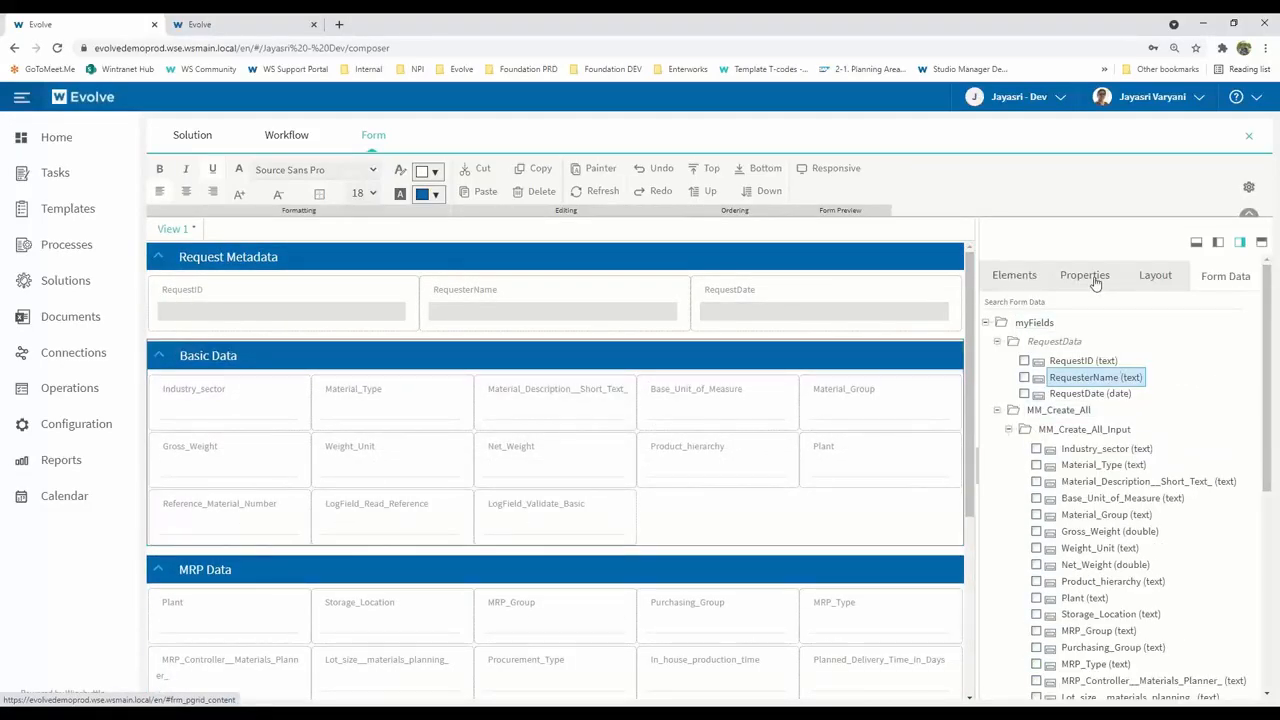
Add two Button elements at the end of the Basic Data group, after LogField_Validate_Basic
click(1026, 282)
scroll(1160, 456, up, 5)
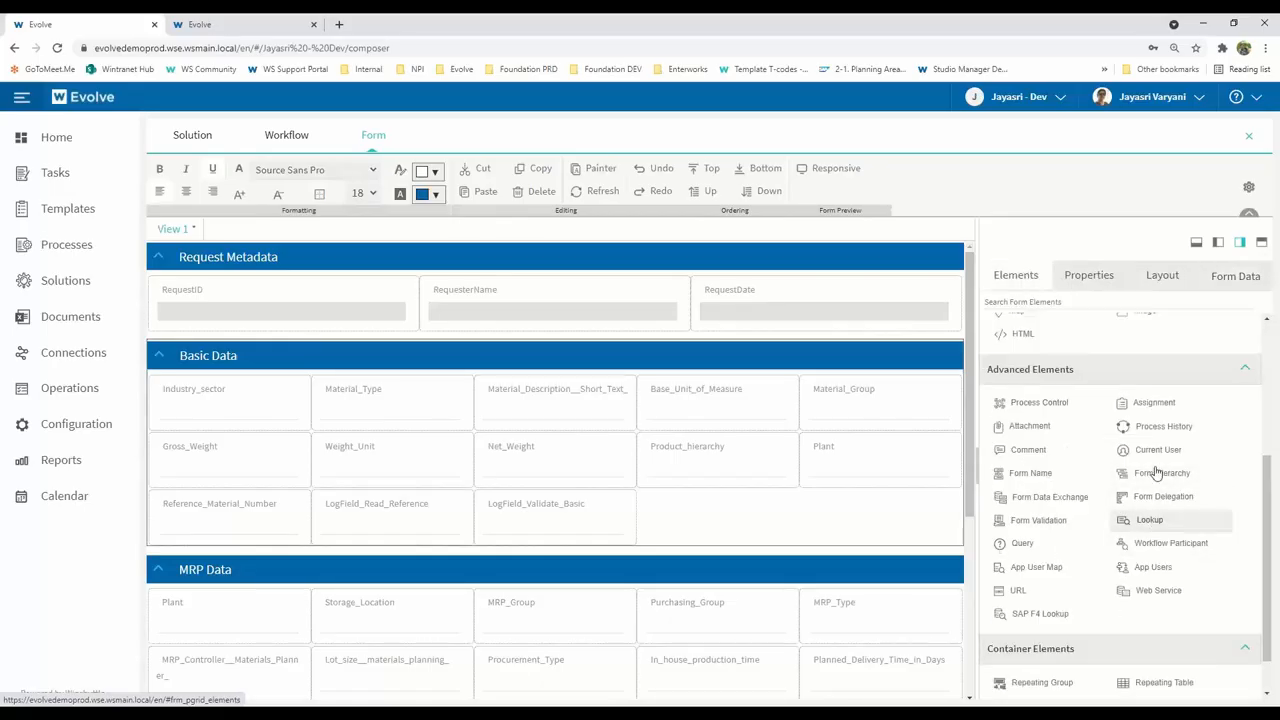
drag(1146, 456, 822, 509)
drag(1159, 449, 877, 523)
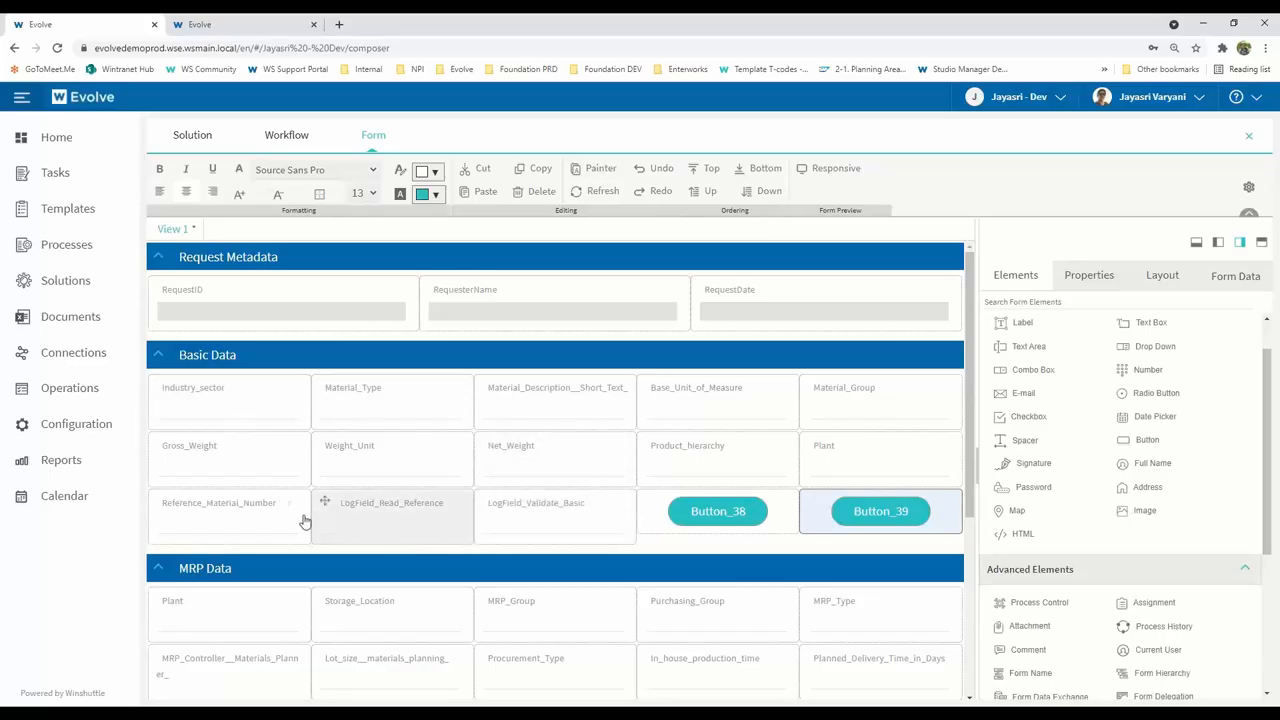
Reorder the Basic Data group by moving Reference_Material_Number directly after Material_Type and Plant to the first position
drag(165, 499, 517, 470)
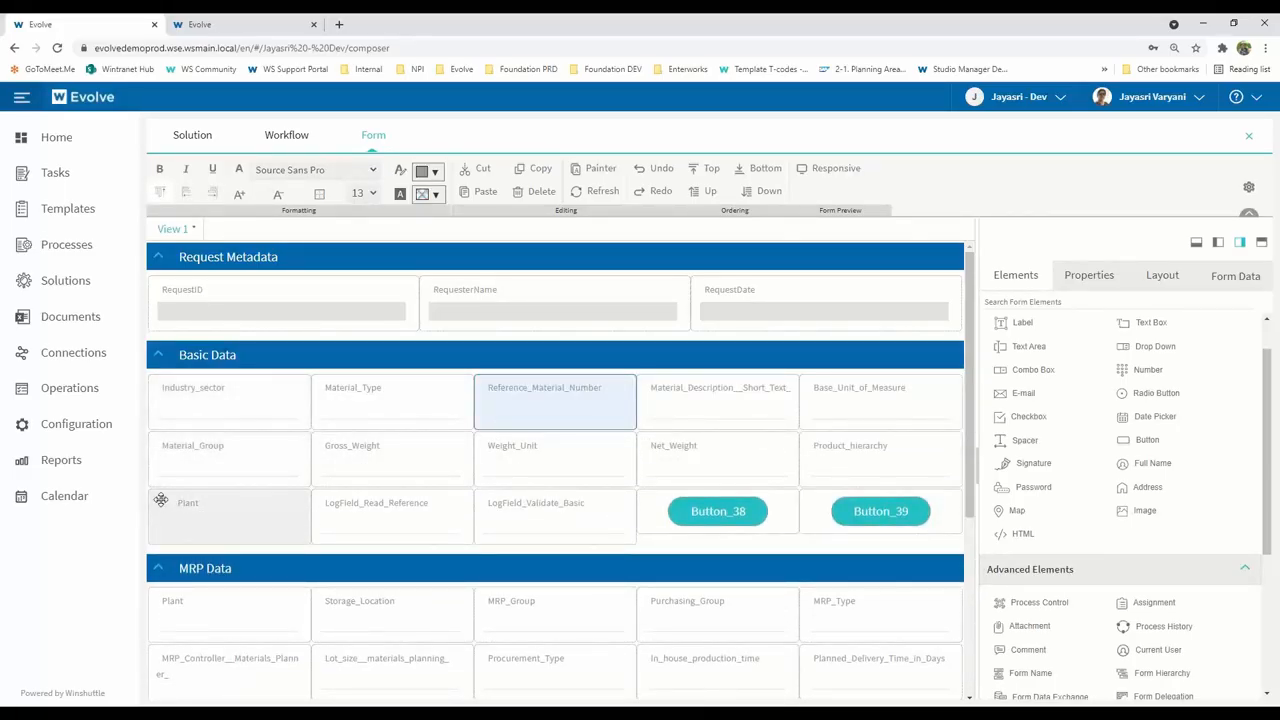
drag(161, 500, 311, 372)
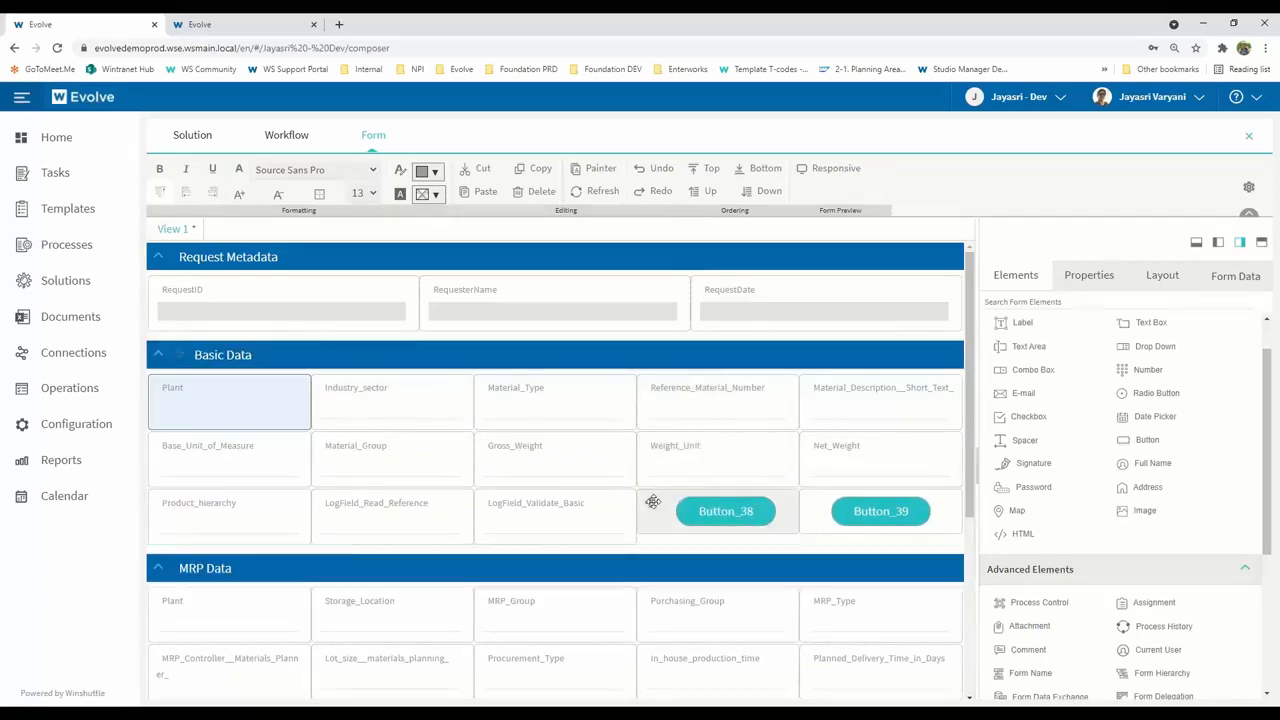
Move Button_38 directly after Reference_Material_Number in the Basic Data group and LogField_Read_Reference directly after Material_Description__Short_Text_
drag(655, 499, 788, 430)
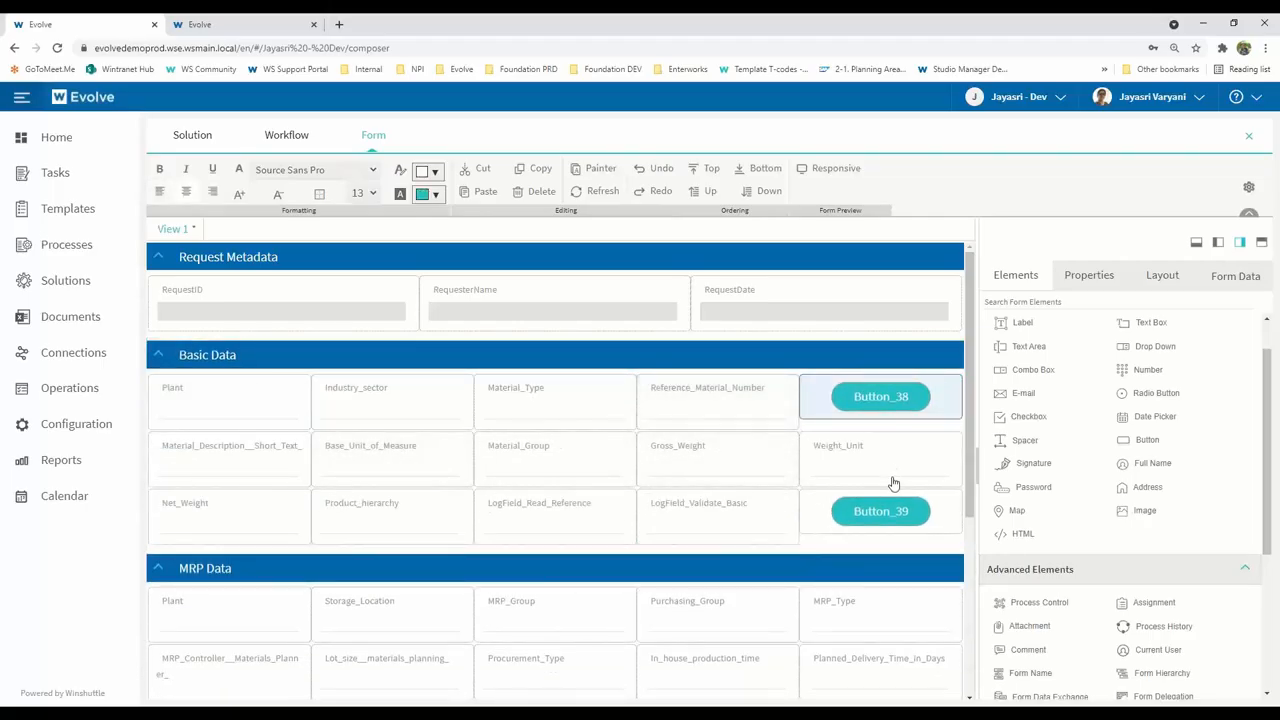
drag(487, 503, 180, 434)
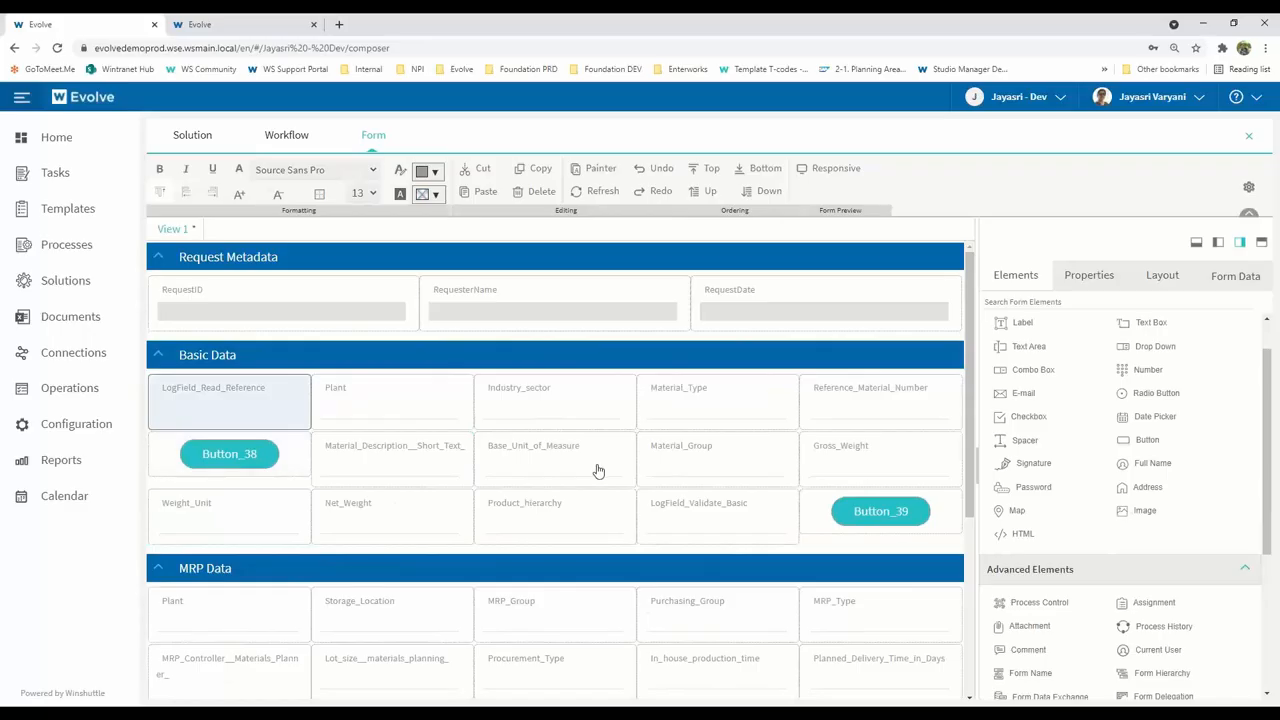
click(165, 390)
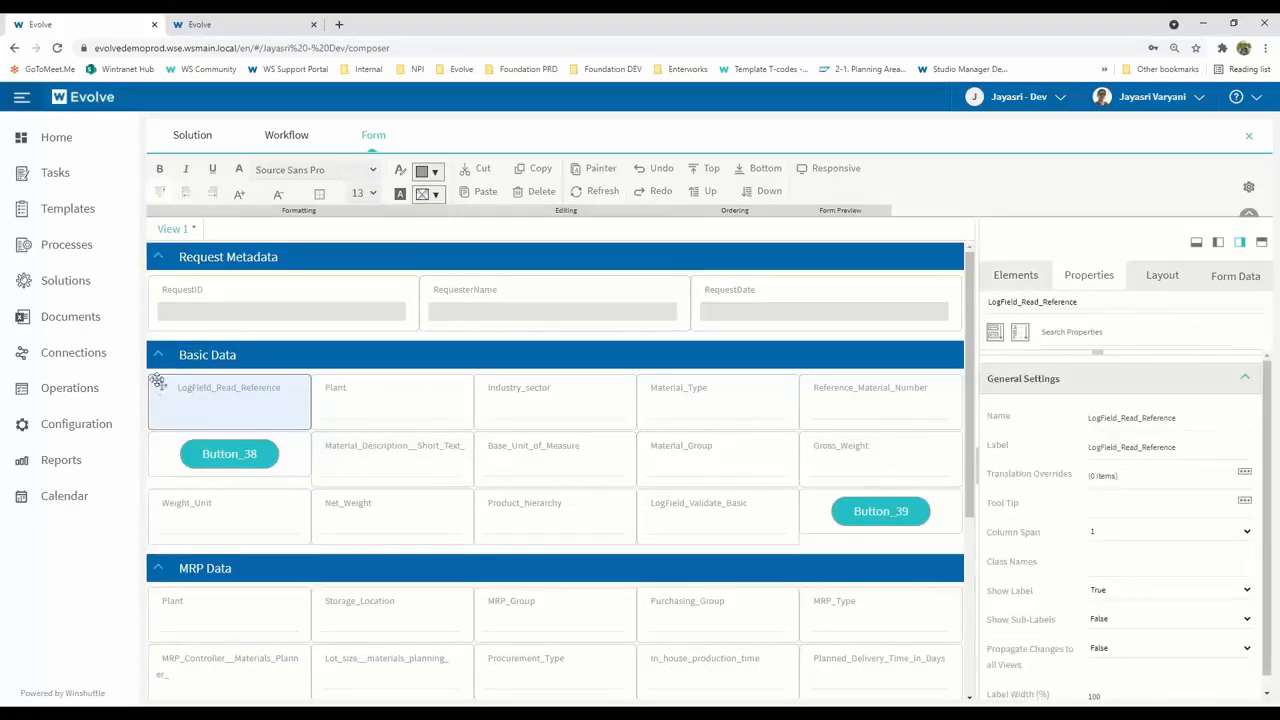
drag(165, 390, 314, 440)
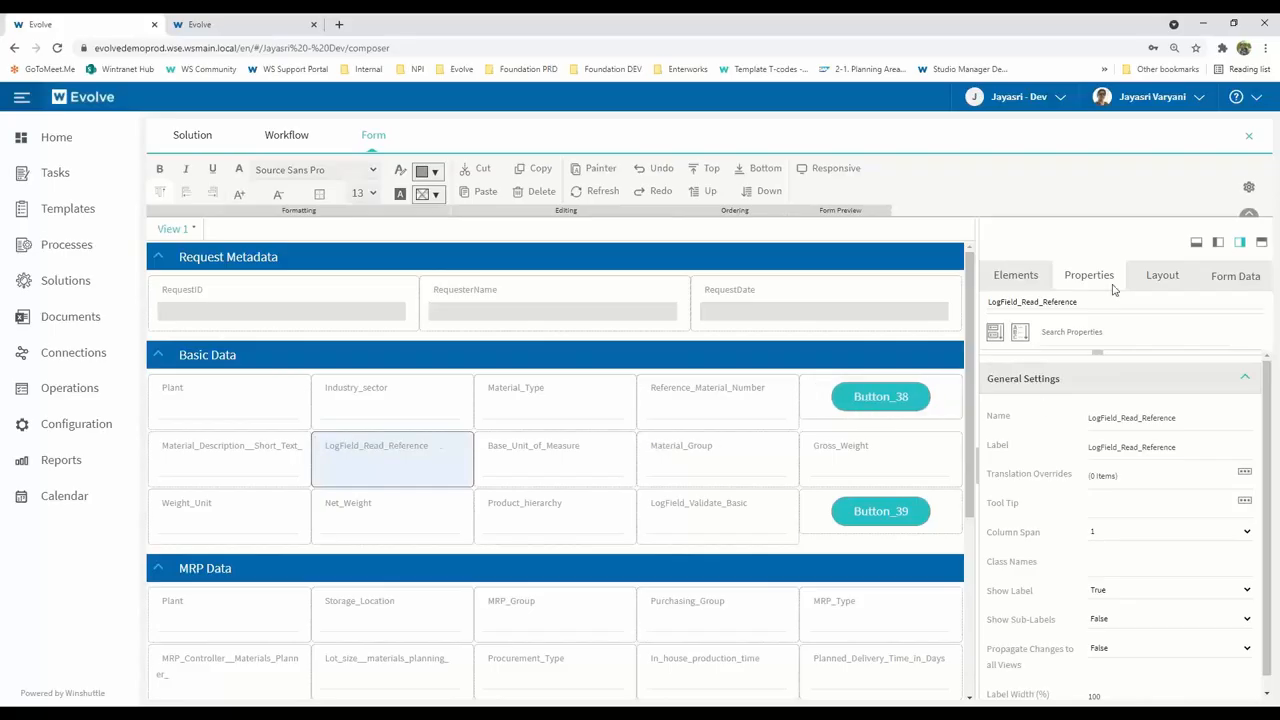
Add a Spacer between Button_38 and Material_Description__Short_Text_ in the Basic Data group and set its column span to 5
click(1015, 276)
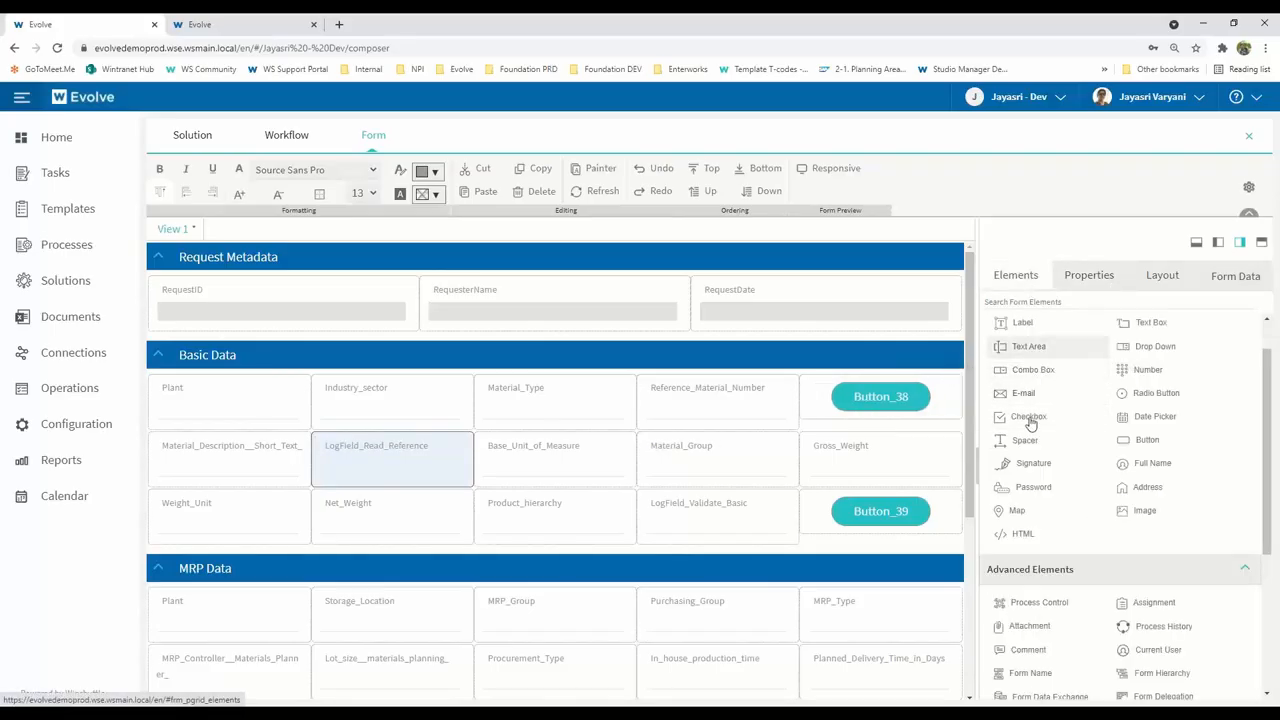
drag(342, 448, 277, 443)
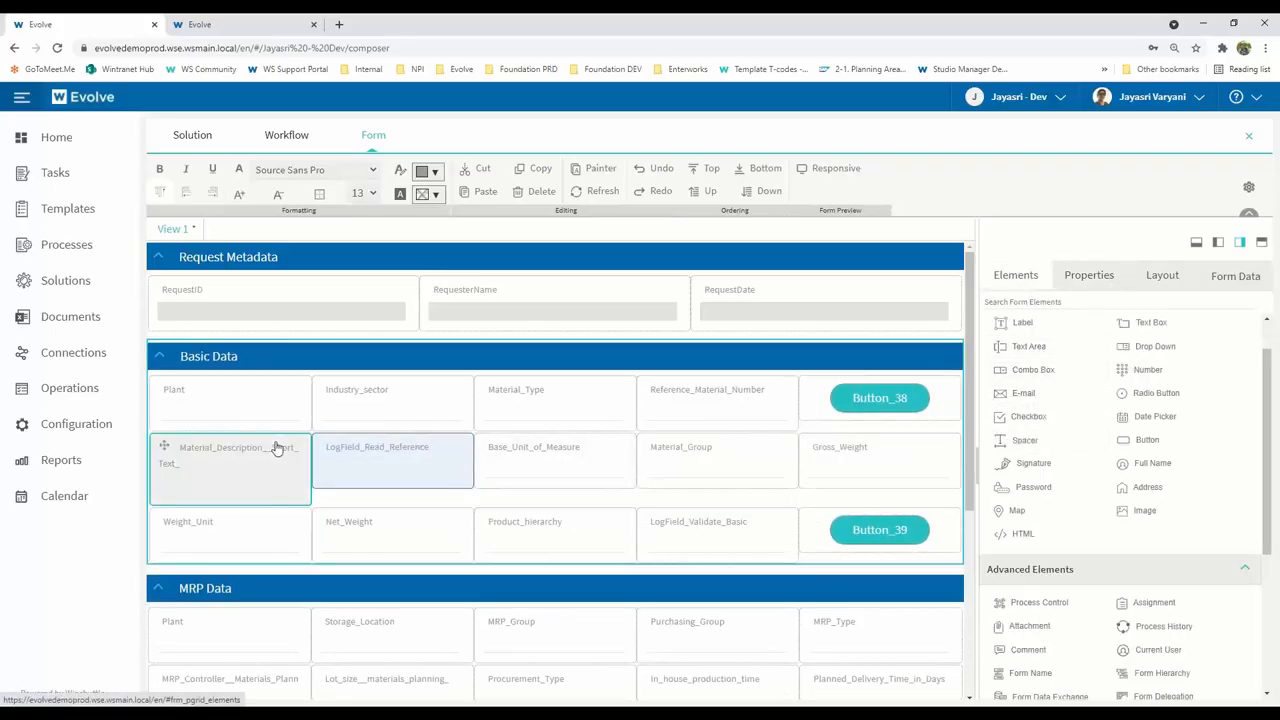
click(321, 455)
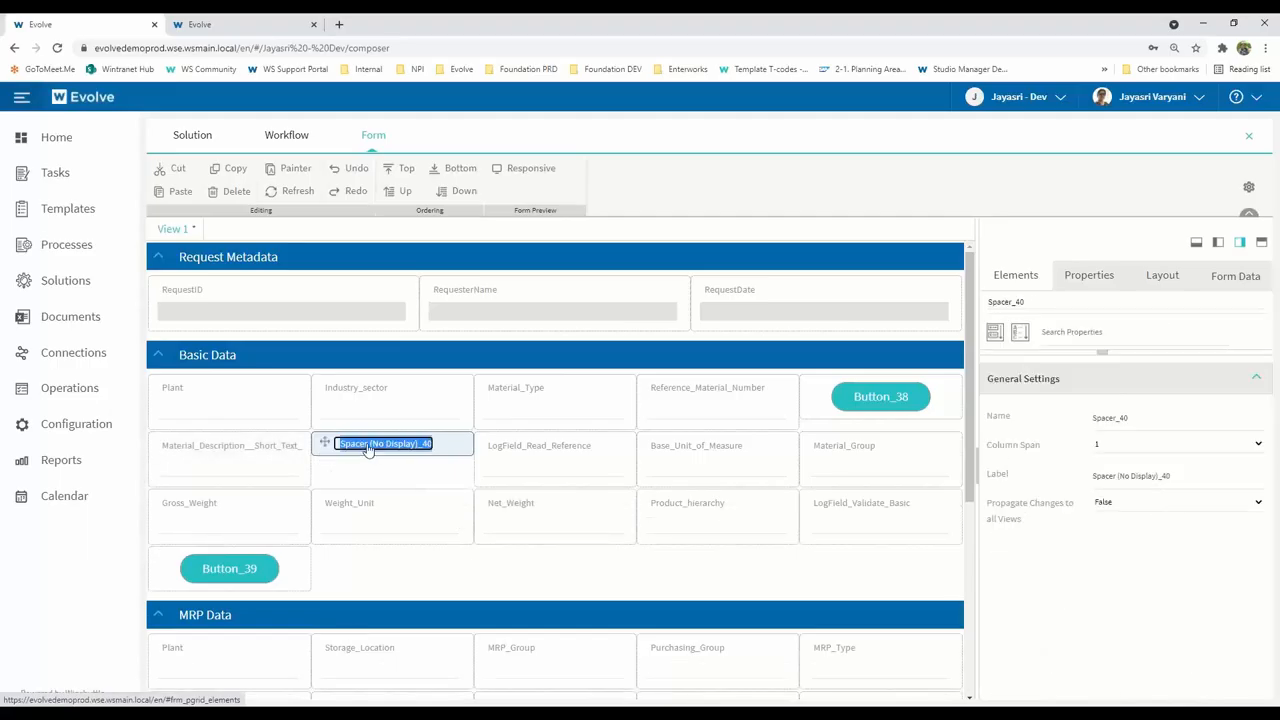
click(405, 191)
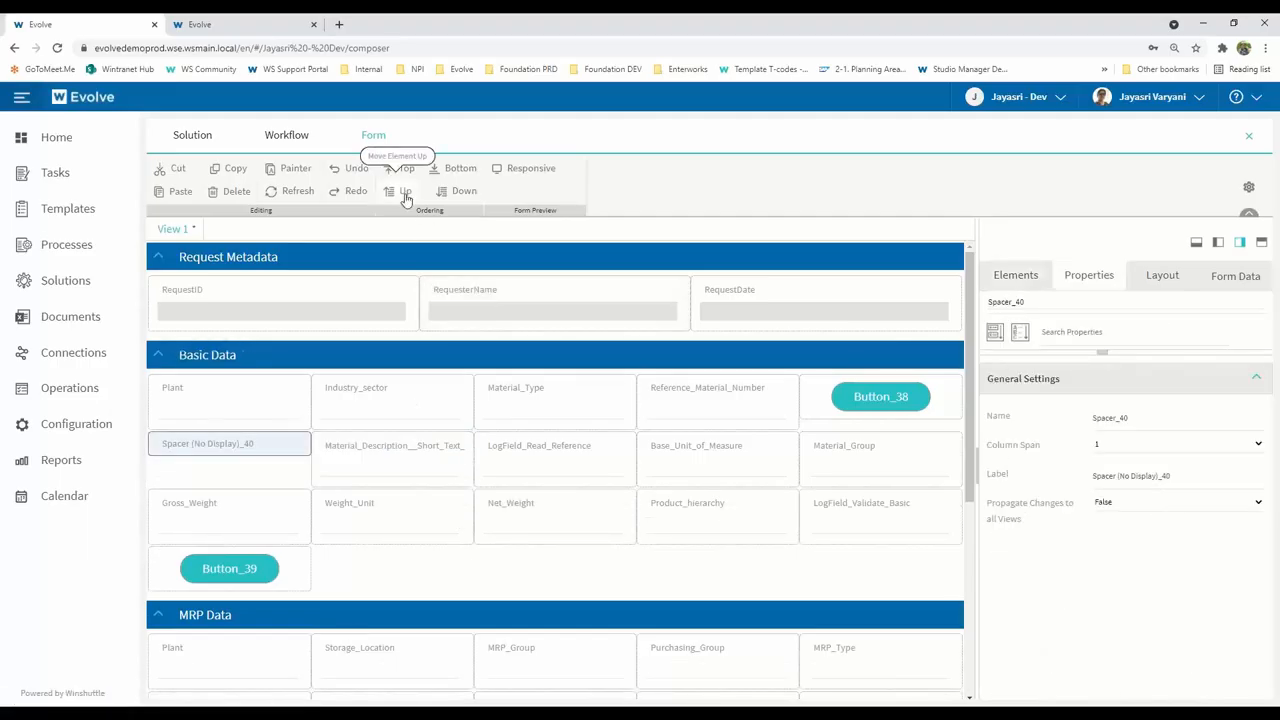
click(1092, 450)
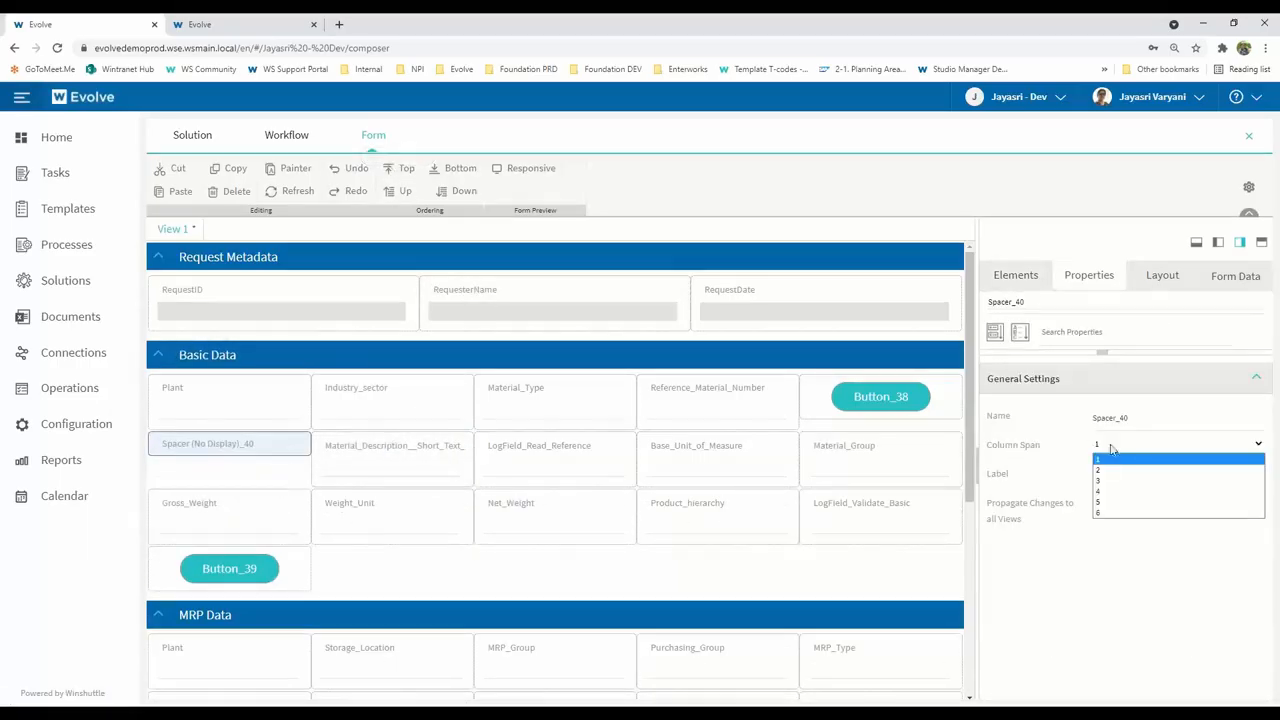
click(1115, 502)
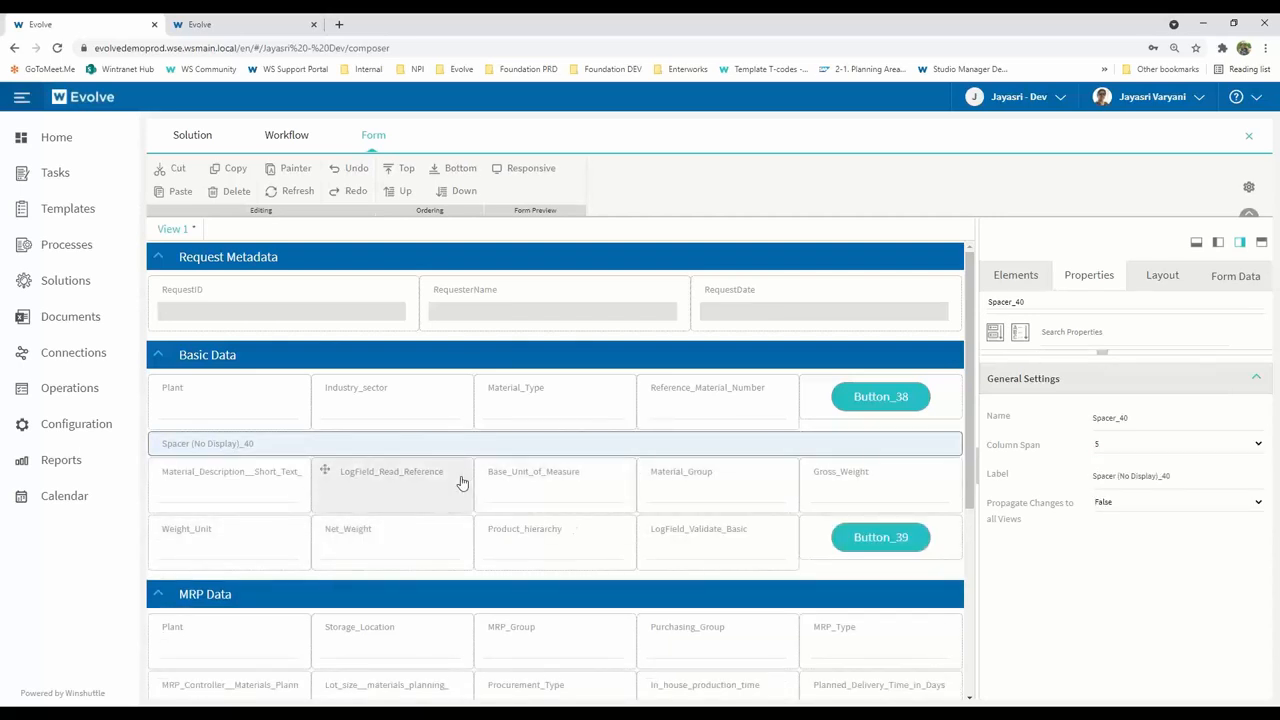
Move Material_Description__Short_Text_ behind LogField_Read_Reference and insert between them a second Spacer with a column span of 3
drag(161, 471, 417, 480)
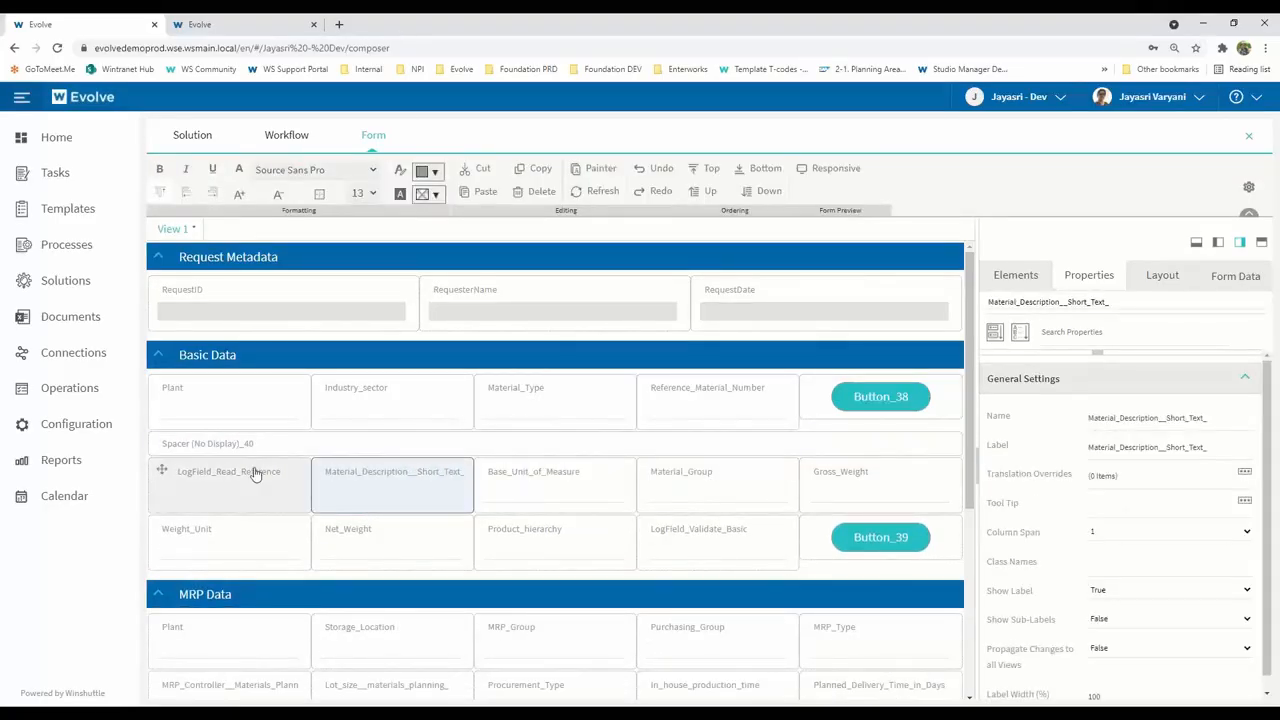
click(200, 476)
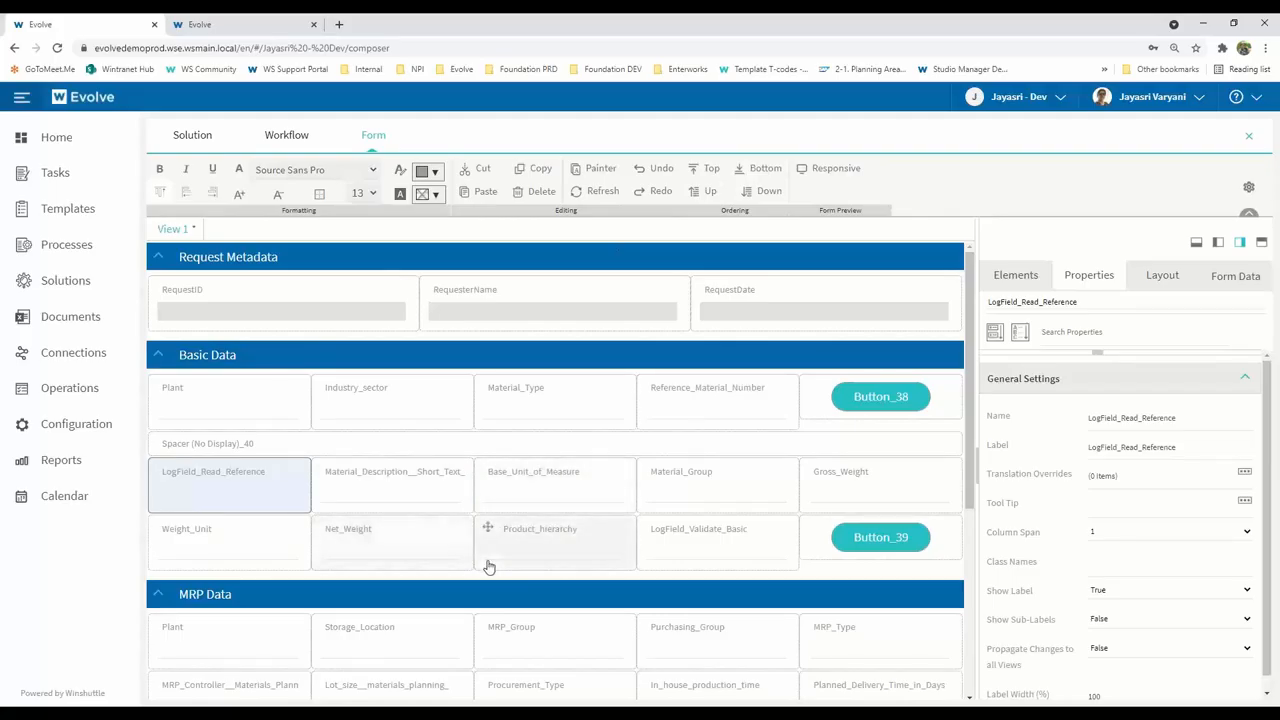
click(1042, 285)
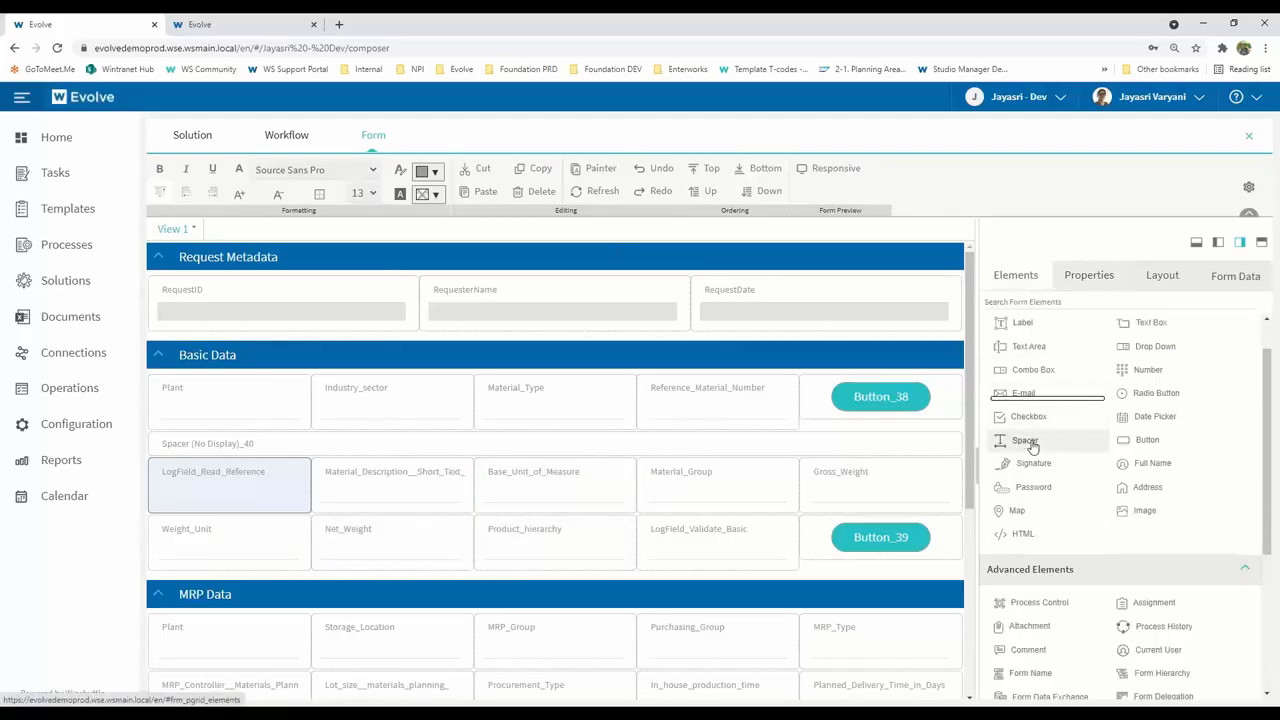
drag(392, 480, 392, 480)
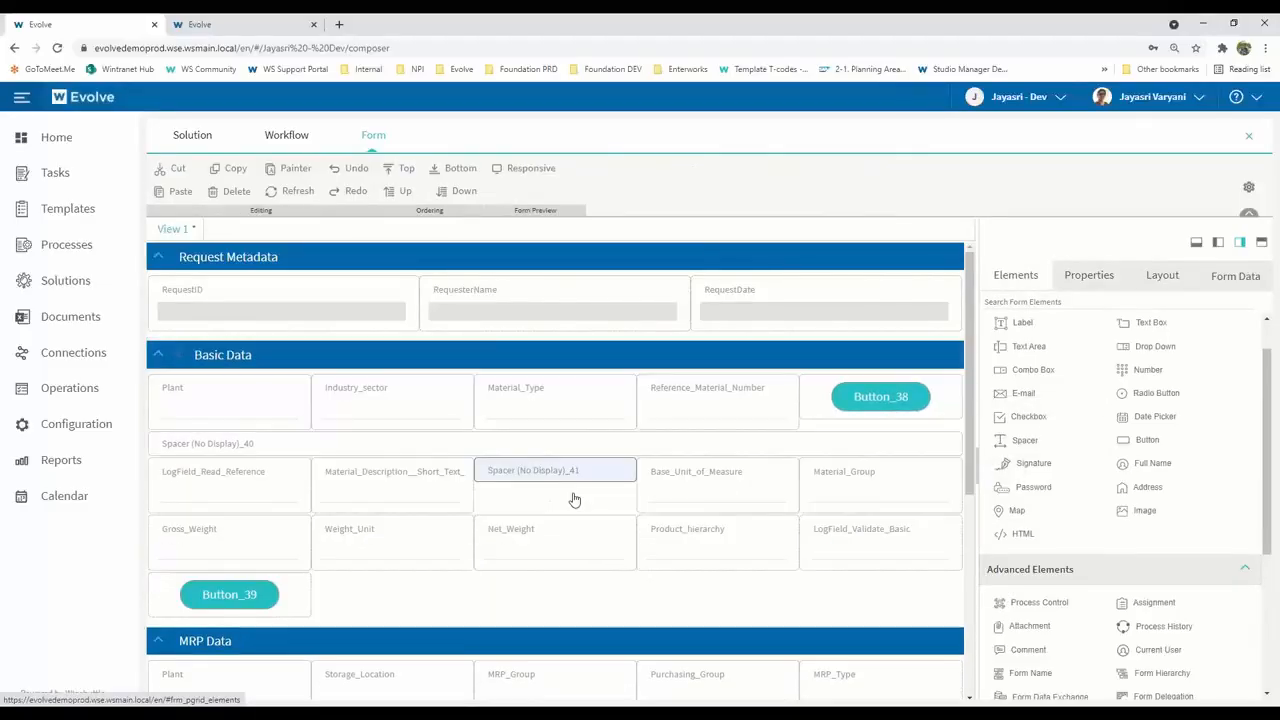
double_click(525, 470)
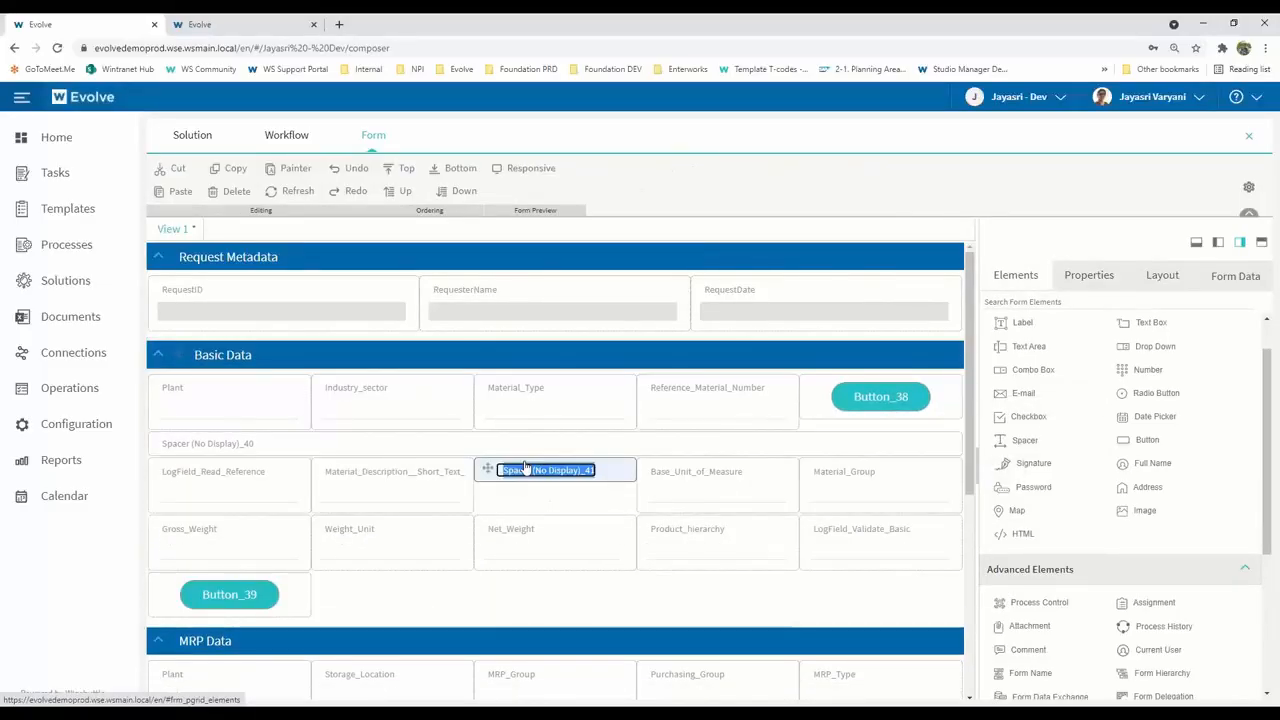
click(400, 191)
click(1134, 448)
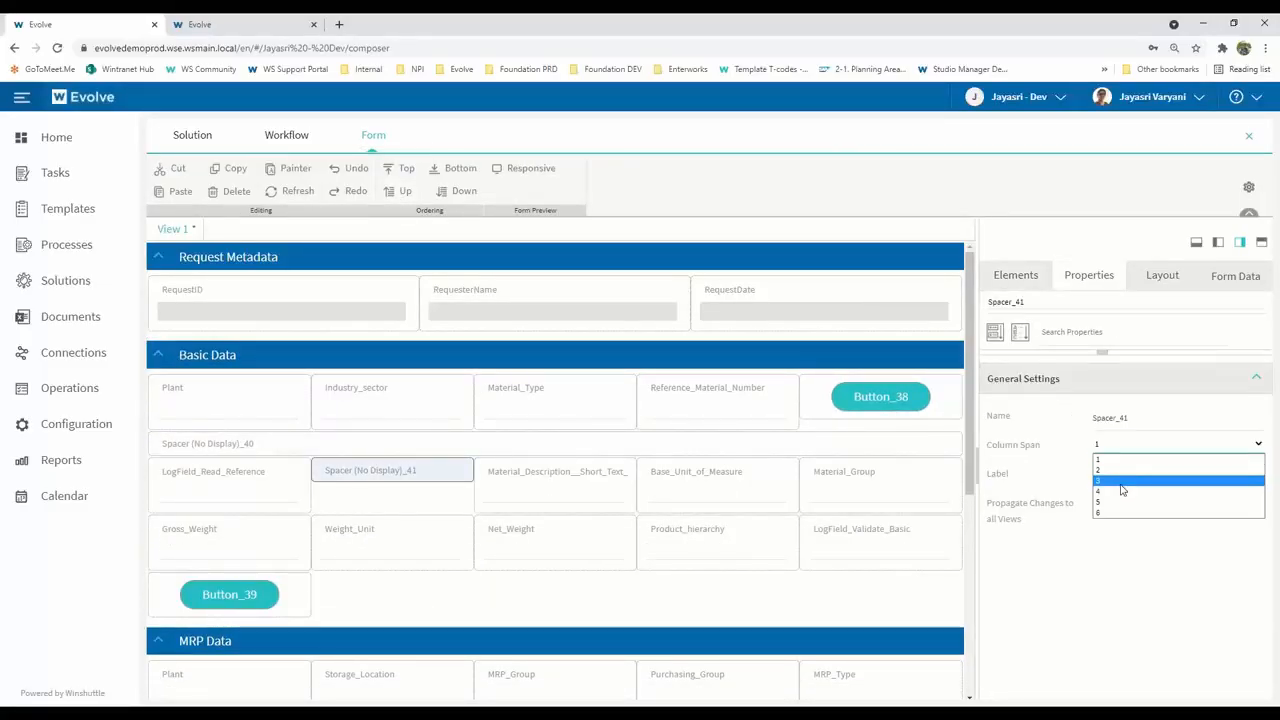
click(1119, 489)
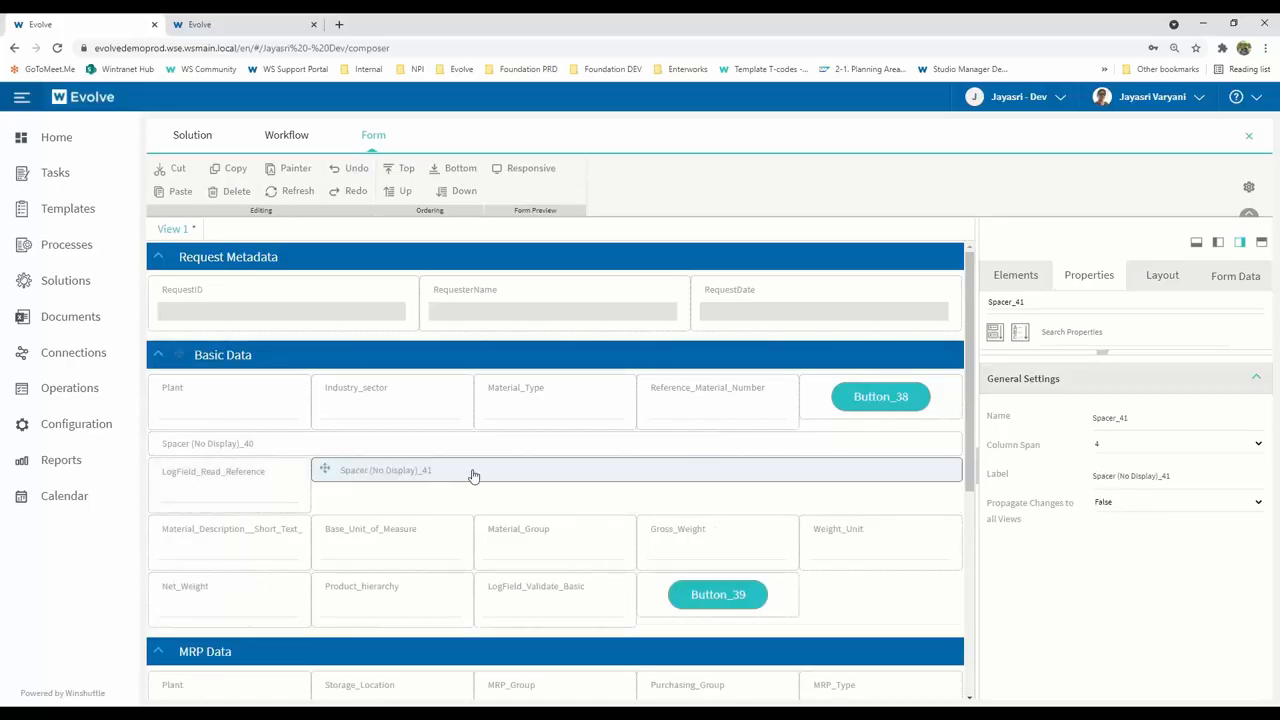
click(1100, 444)
click(1118, 481)
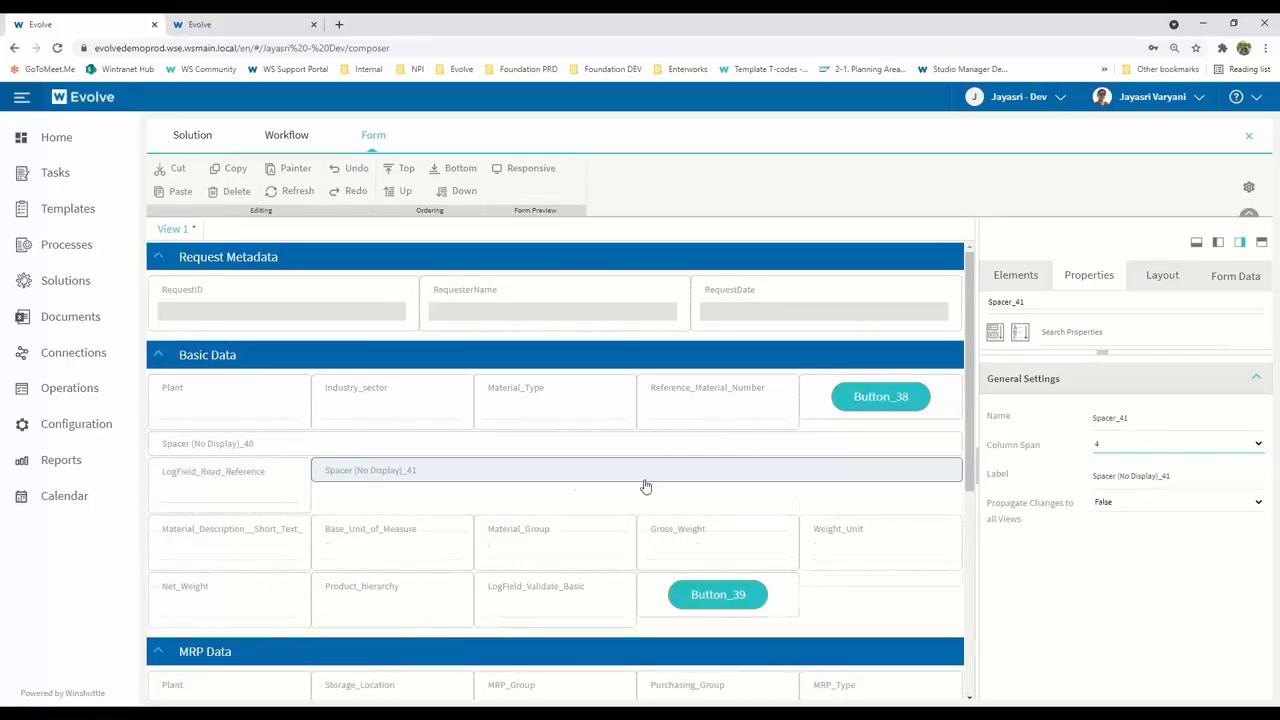
Set the column span of LogField_Read_Reference to 2
click(228, 477)
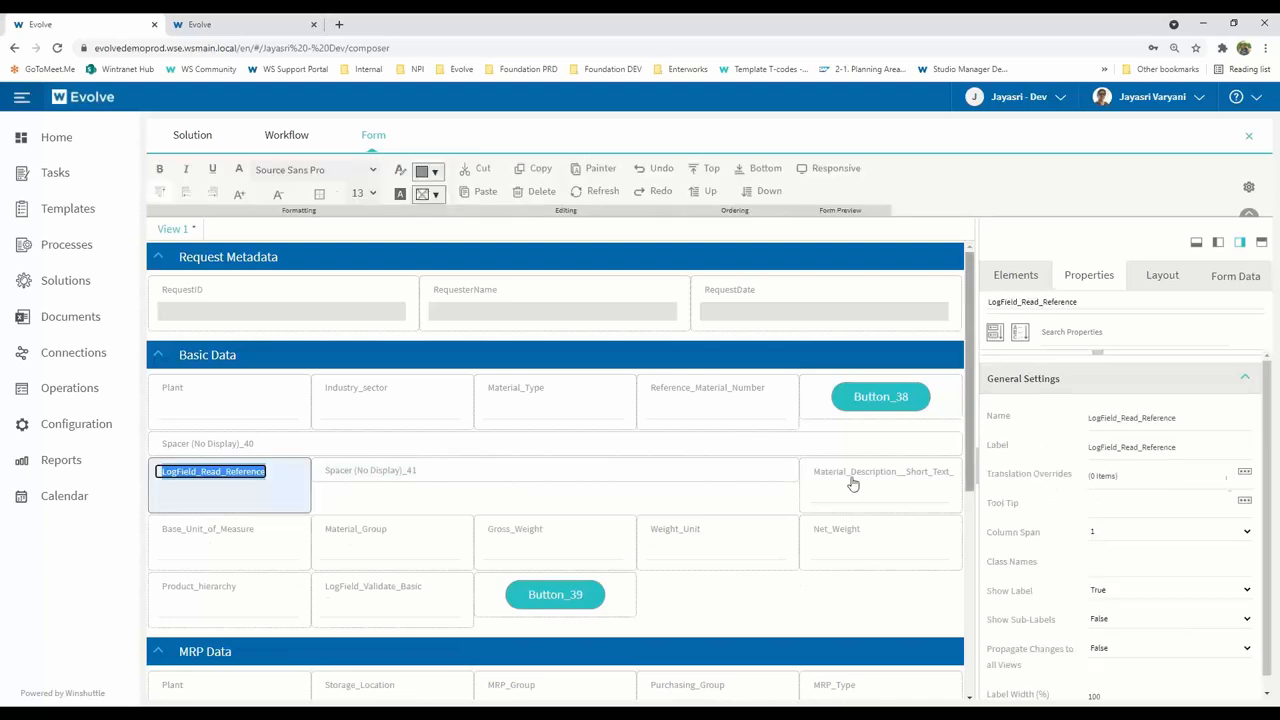
click(1131, 531)
click(1133, 557)
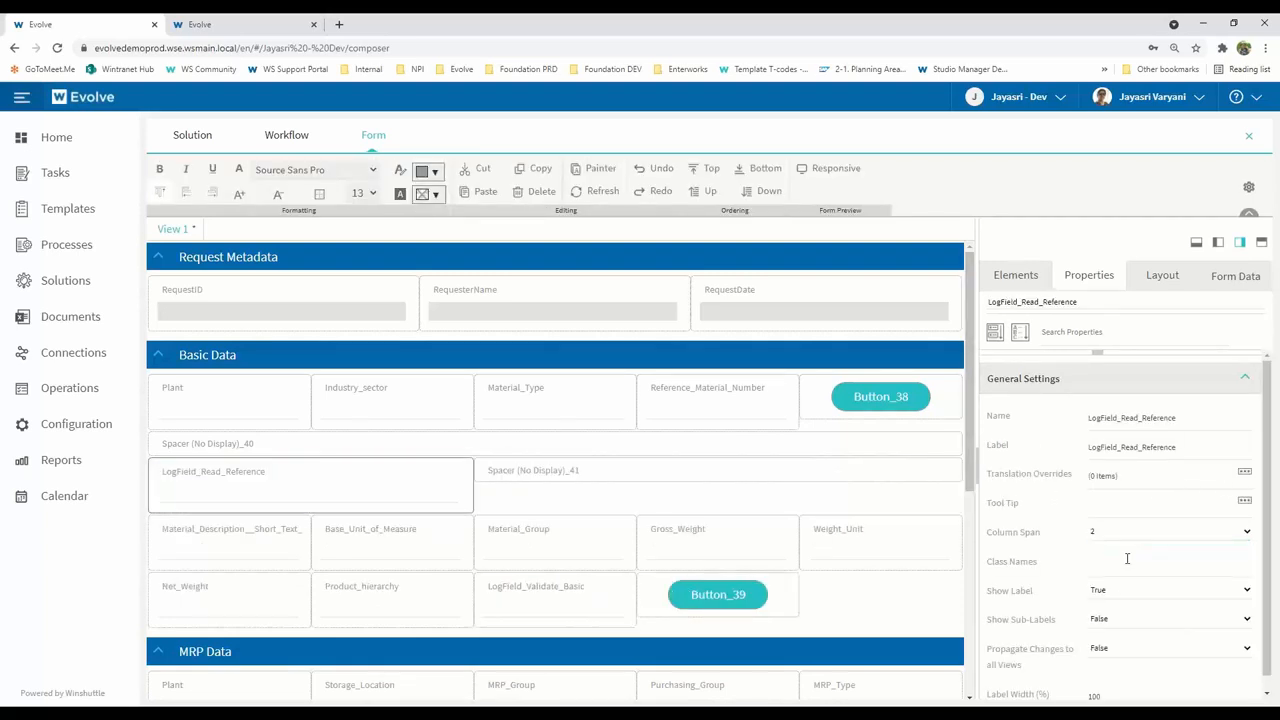
Set the Read Only property of the LogField_Read_Reference text box to True
click(256, 498)
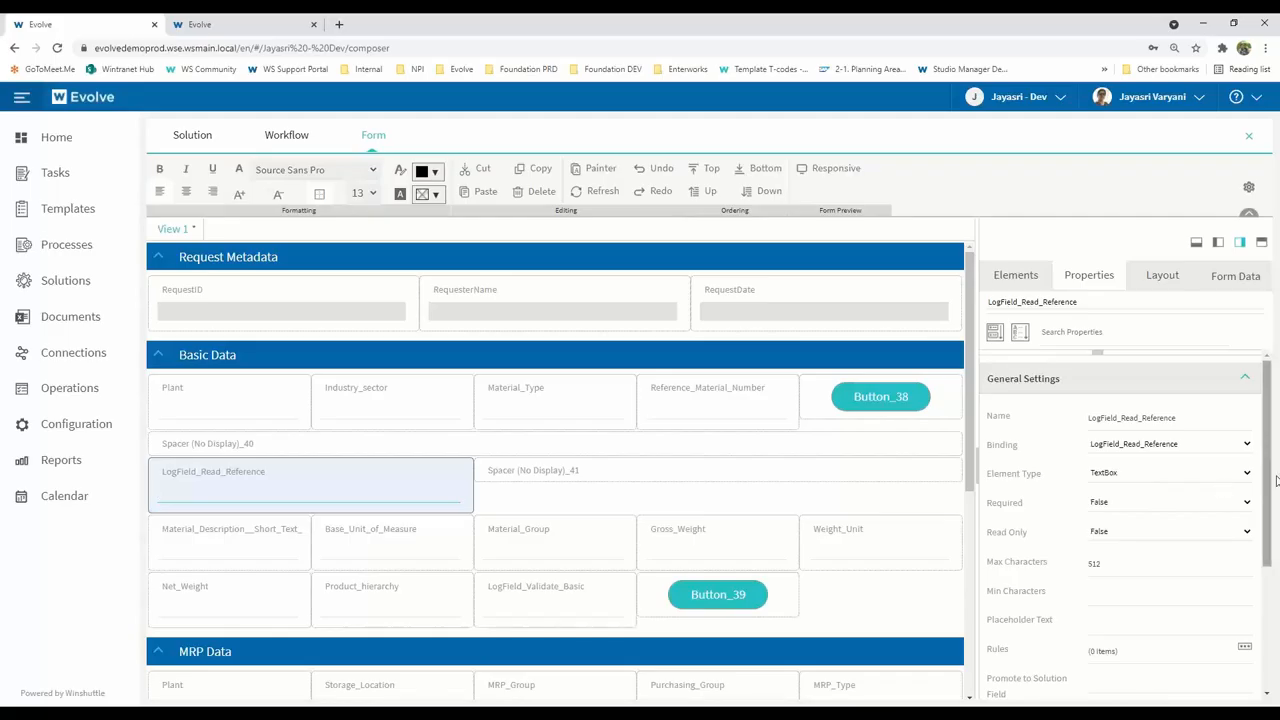
scroll(1275, 519, down, 1)
scroll(1275, 519, down, 2)
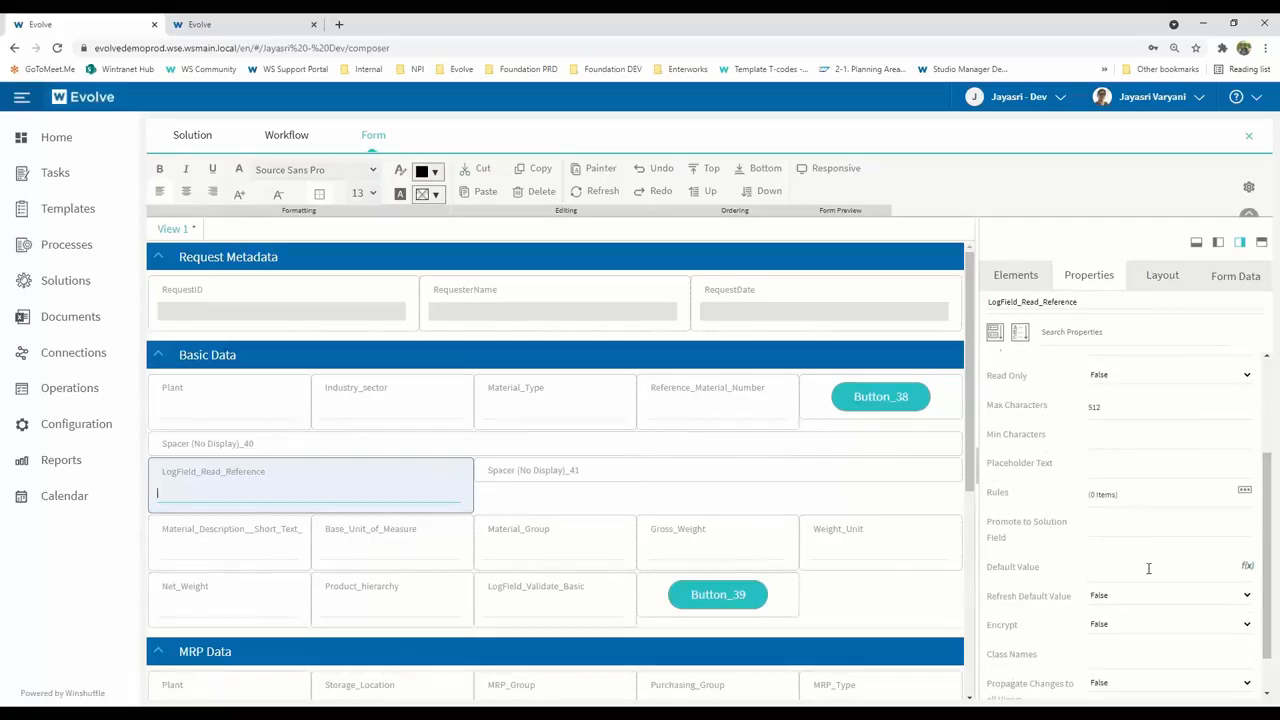
scroll(1167, 622, up, 3)
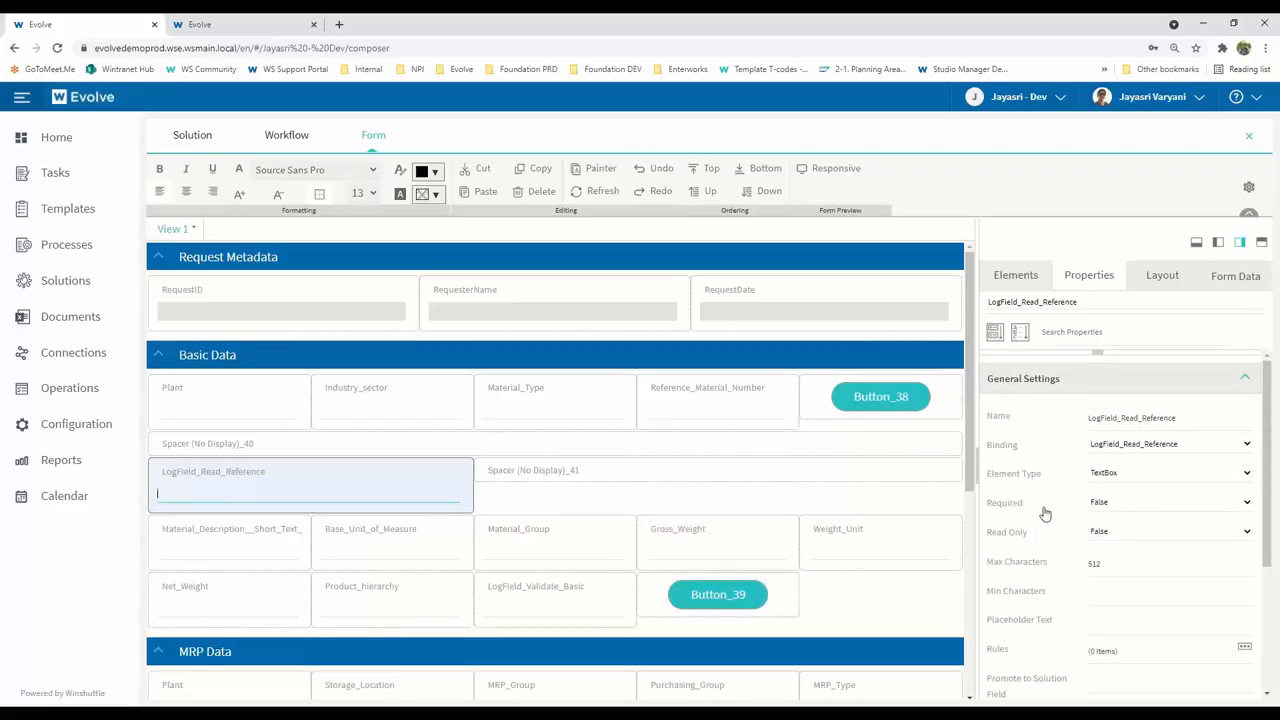
click(293, 471)
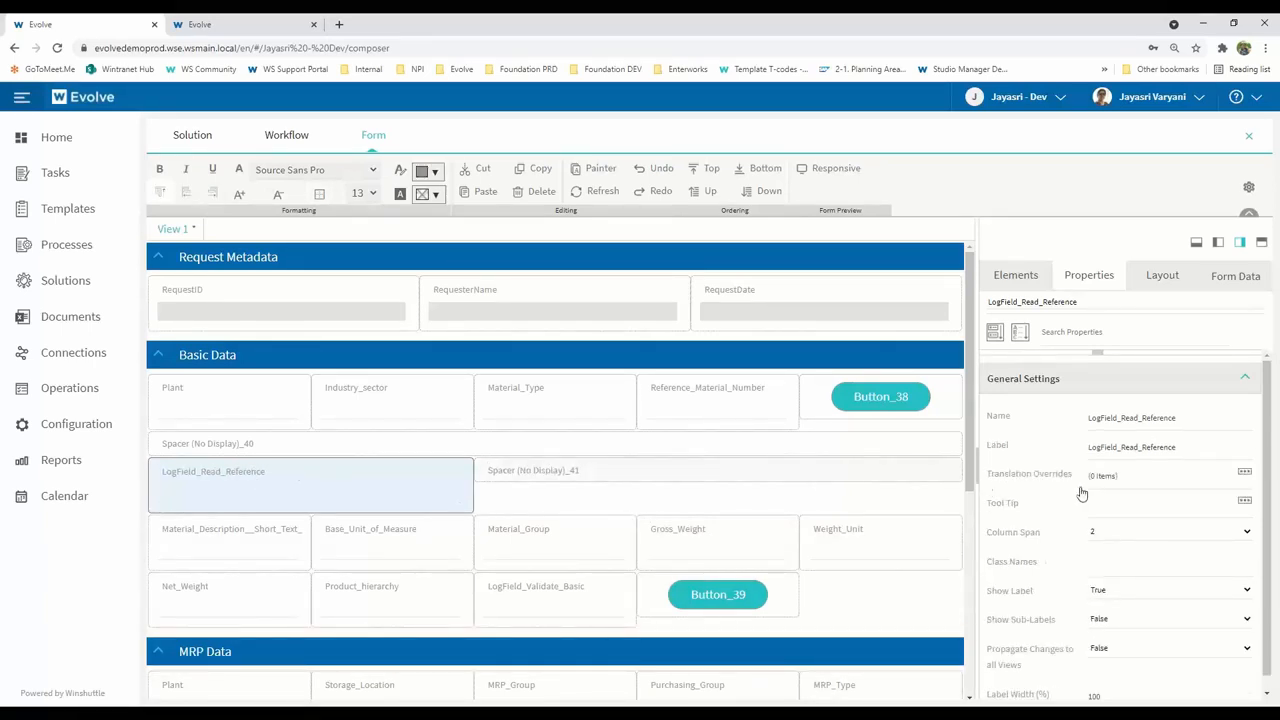
scroll(1133, 625, down, 1)
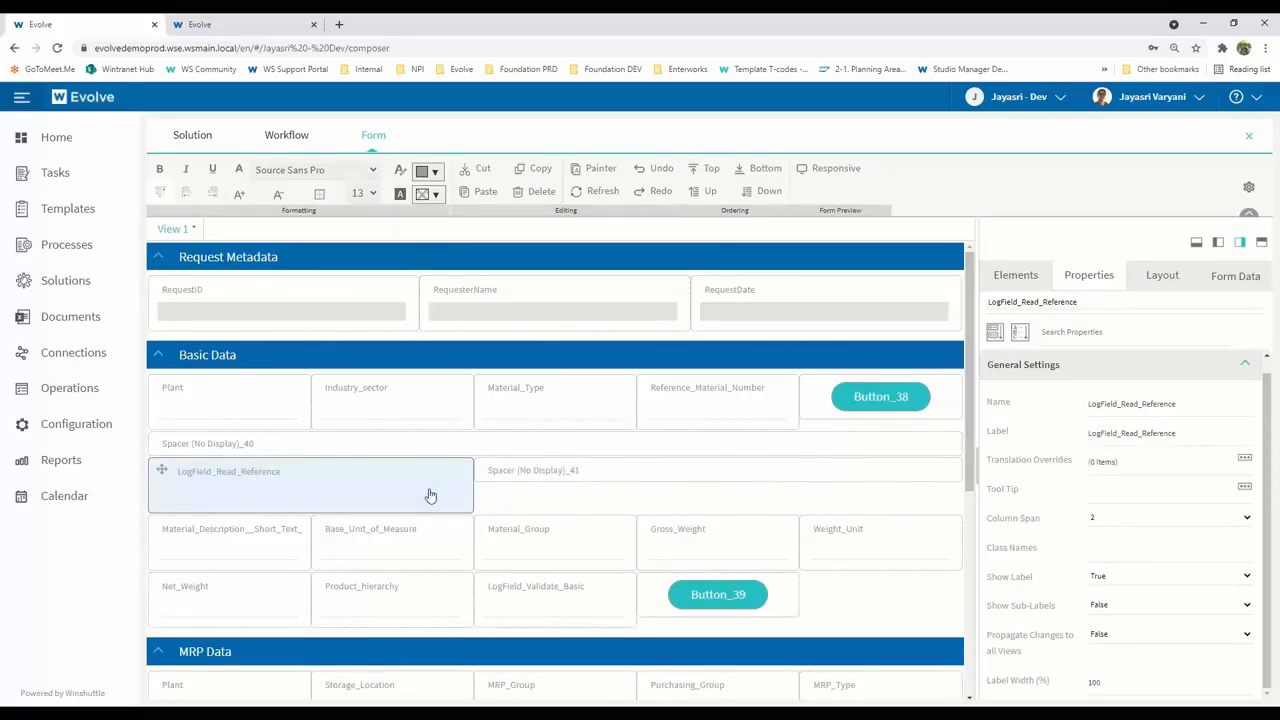
click(323, 496)
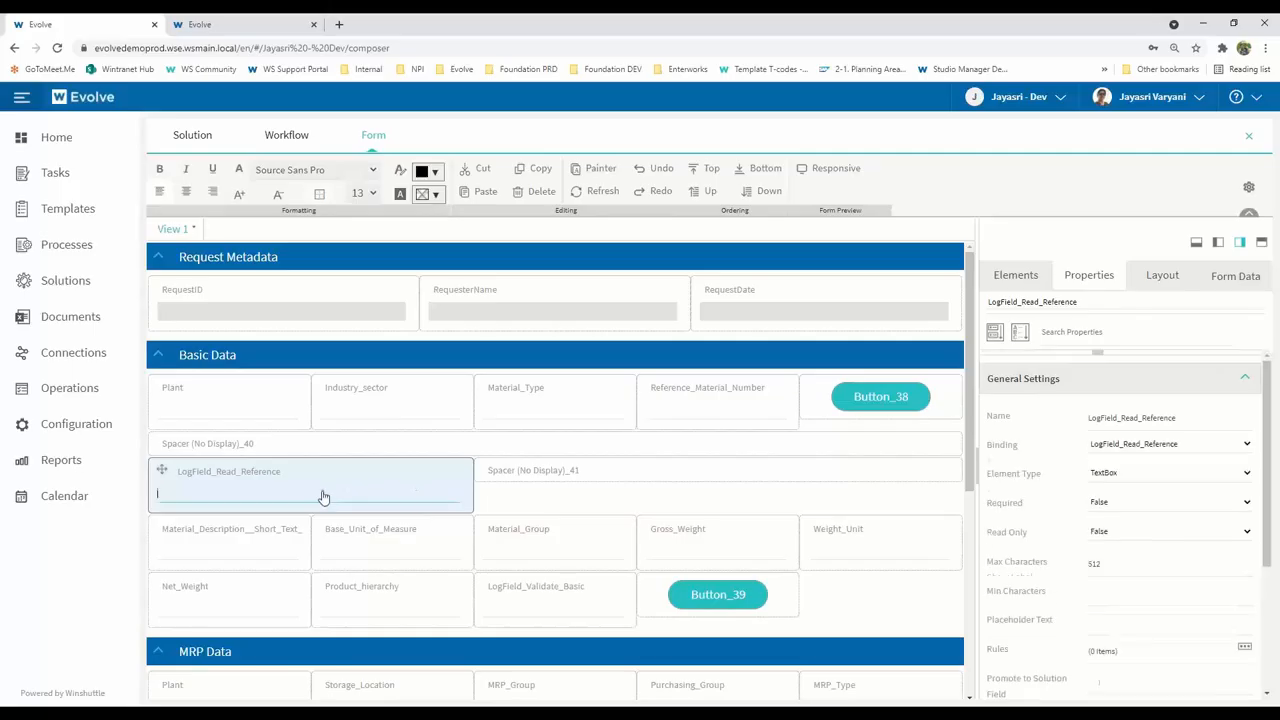
click(1137, 538)
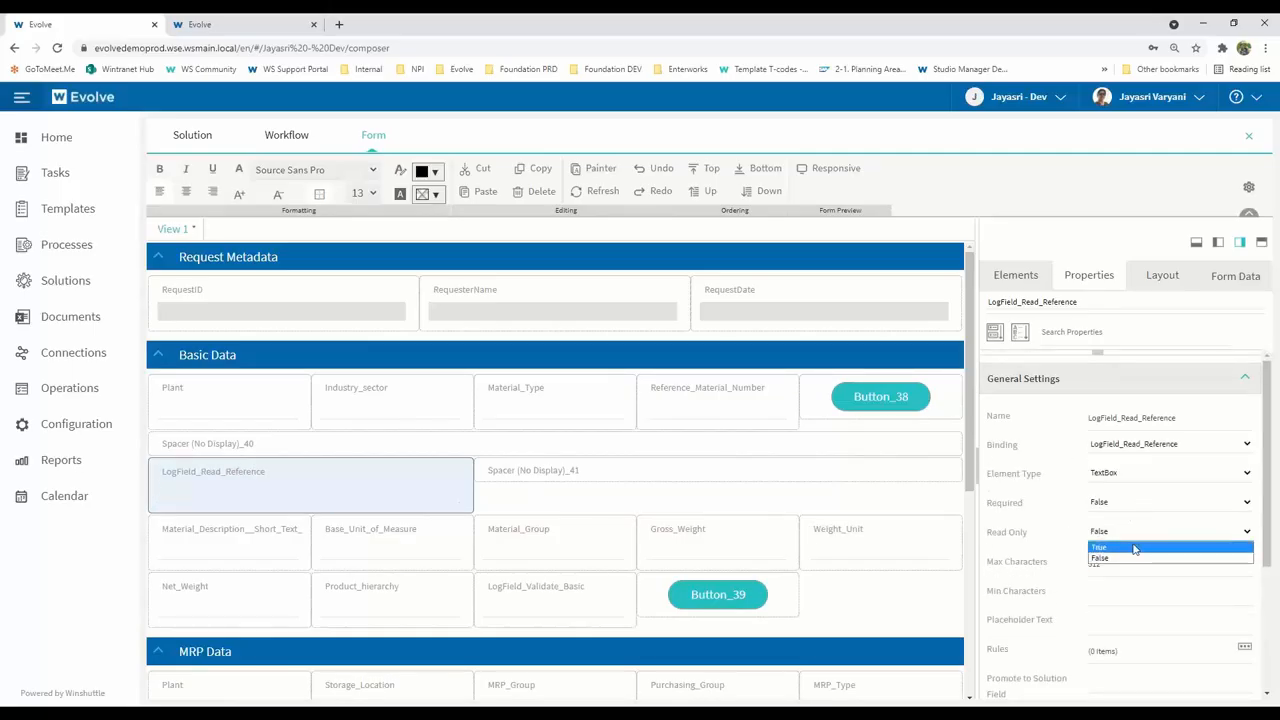
click(1134, 548)
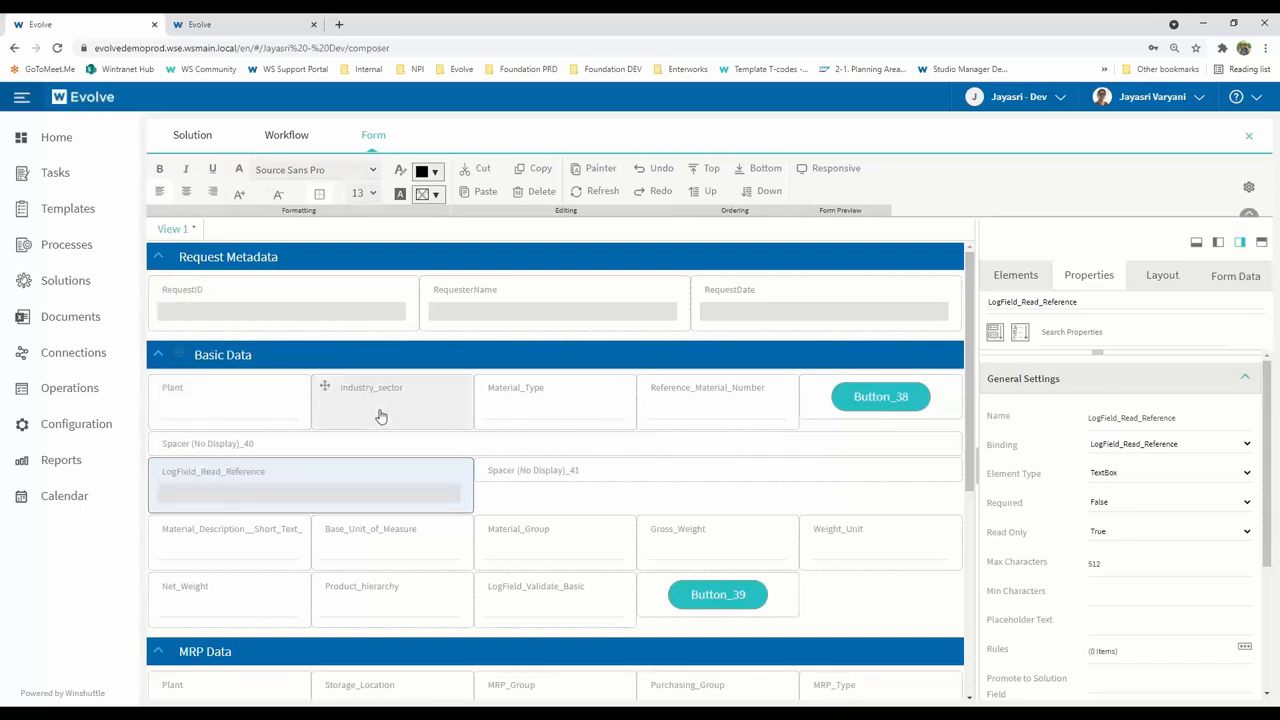
Enter 3000 in the Basic Data group's Plant field and M in Industry_sector, and open Material_Type for entry
click(219, 418)
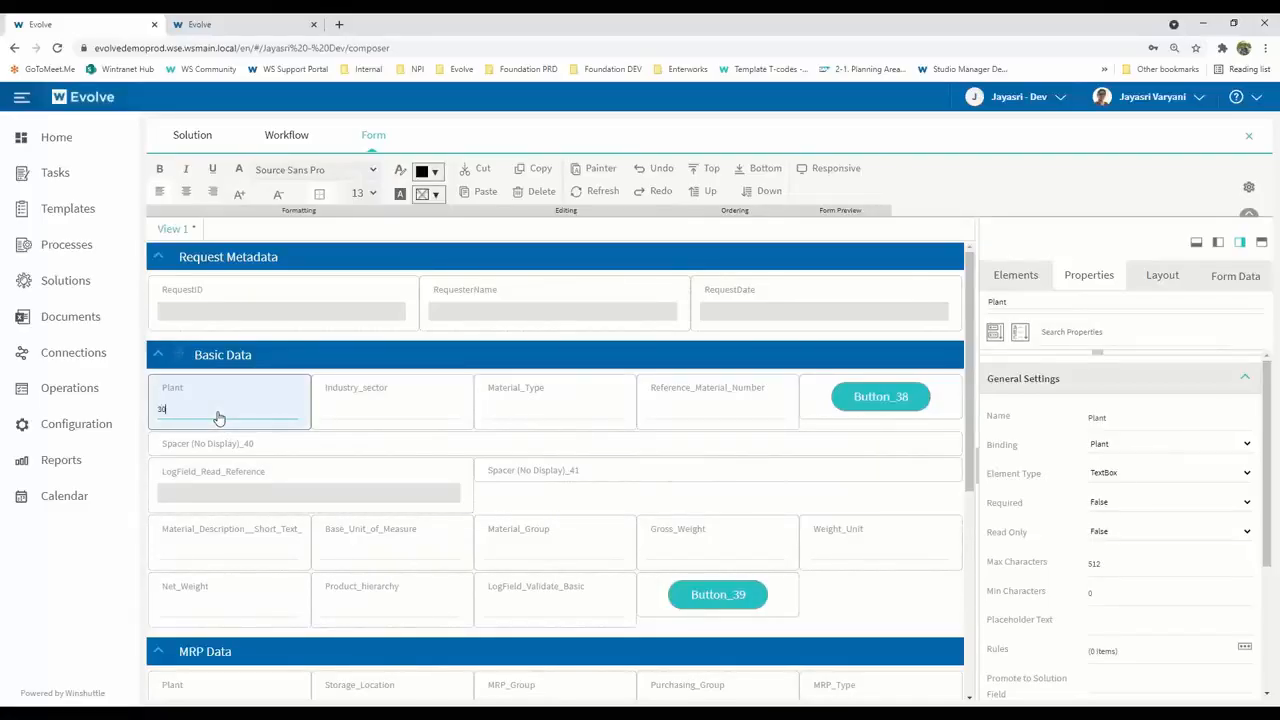
click(337, 415)
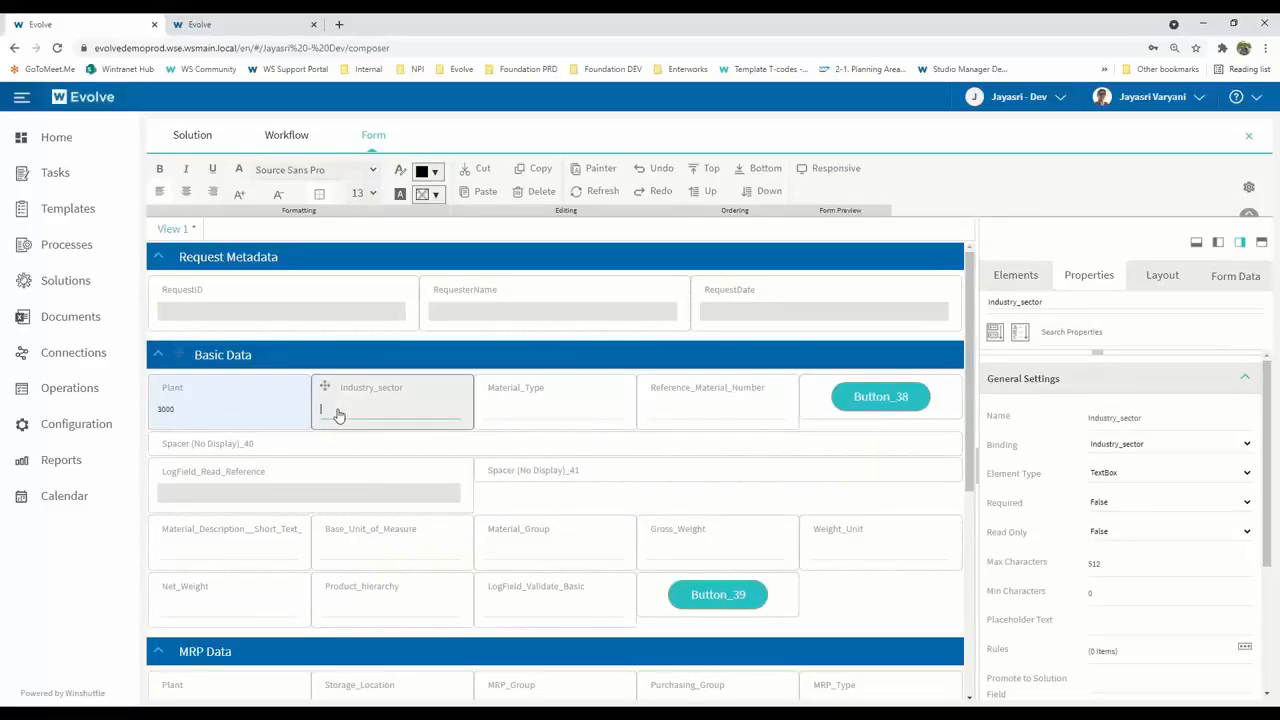
text(M)
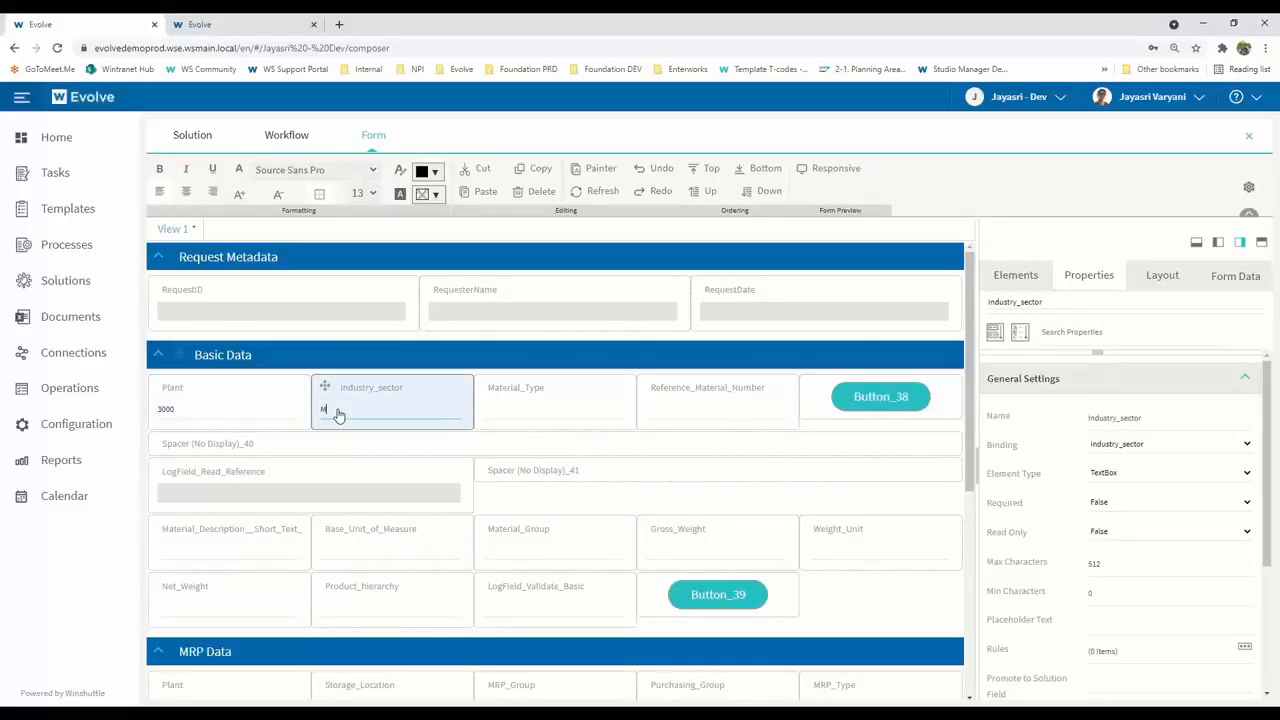
click(532, 414)
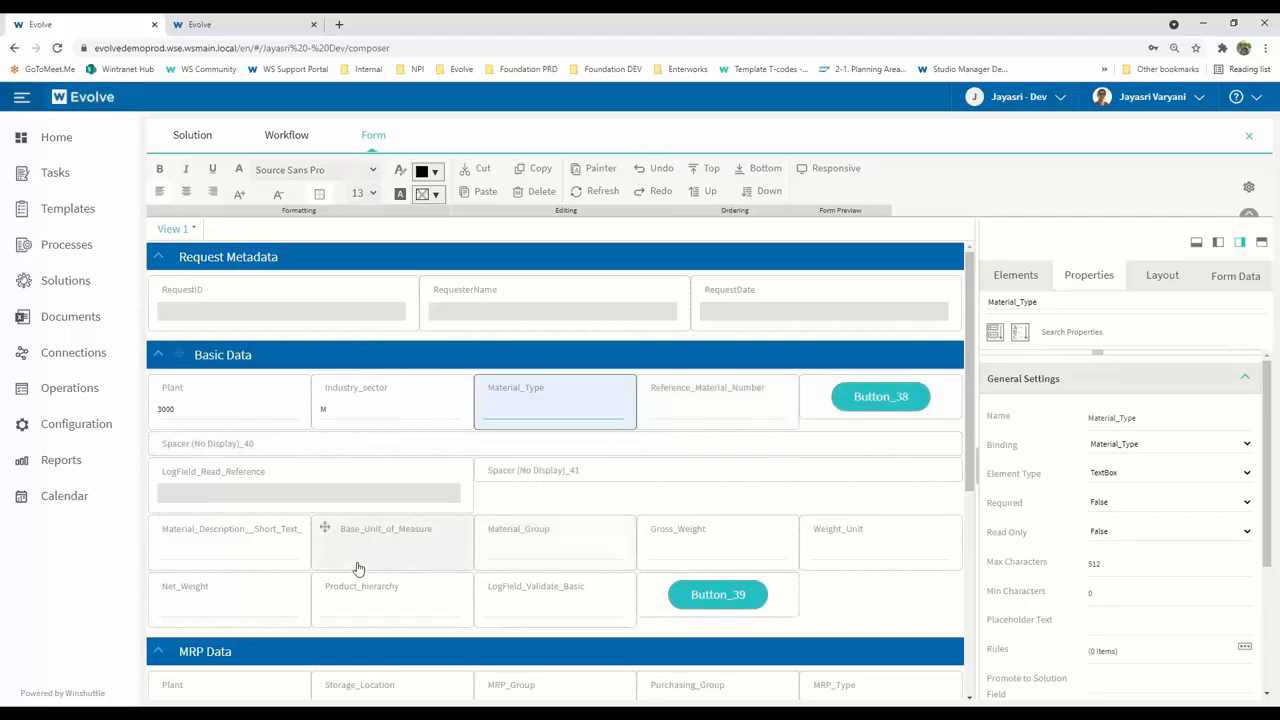
scroll(249, 590, down, 1)
scroll(263, 563, down, 5)
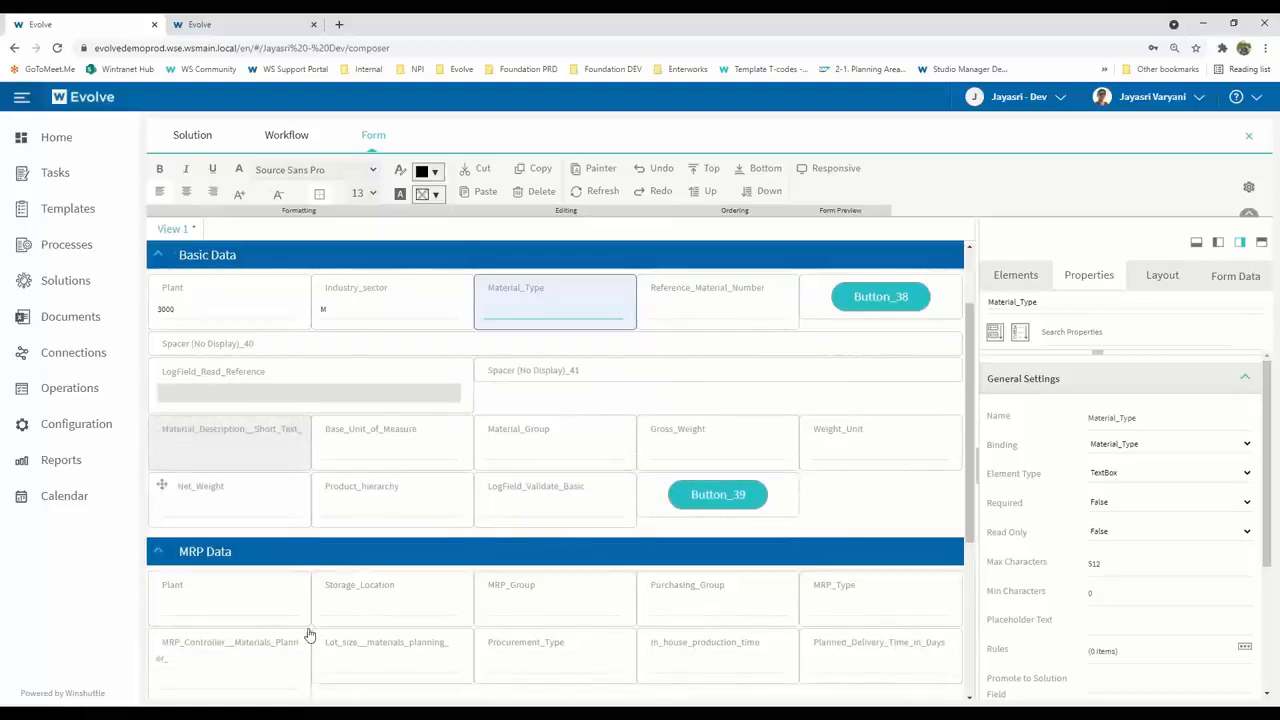
scroll(314, 655, down, 1)
scroll(314, 654, up, 3)
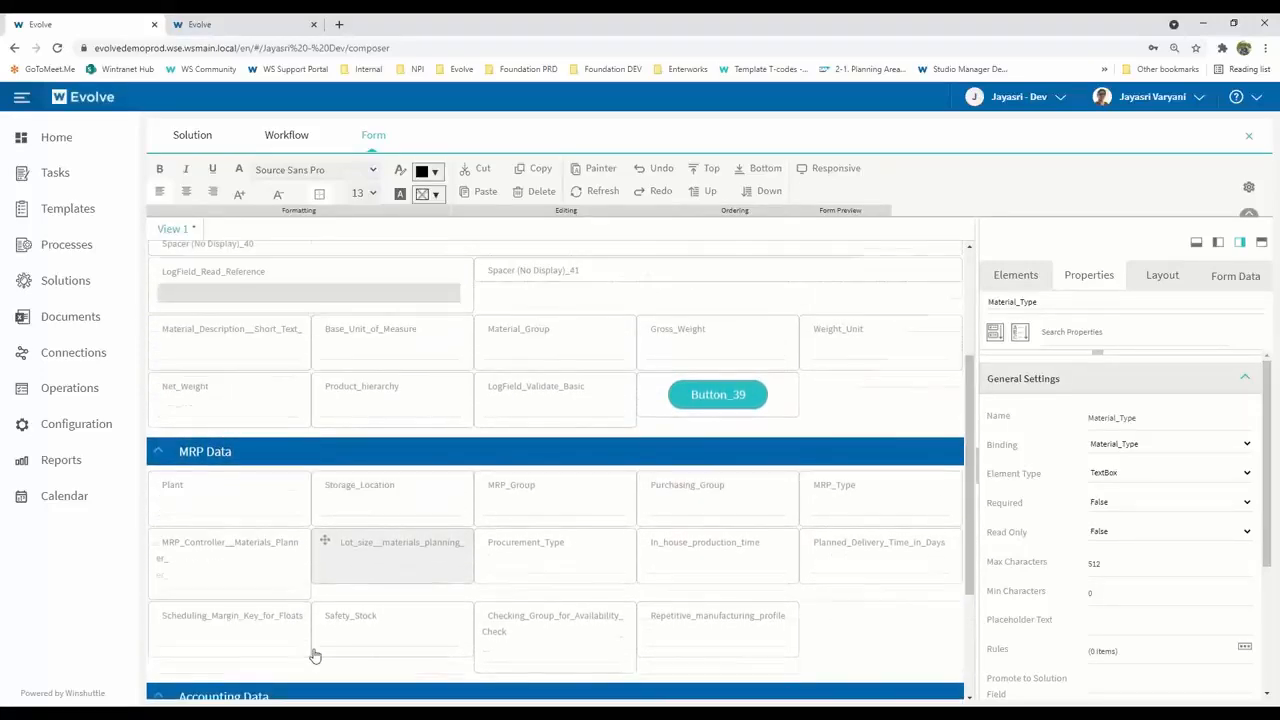
click(525, 421)
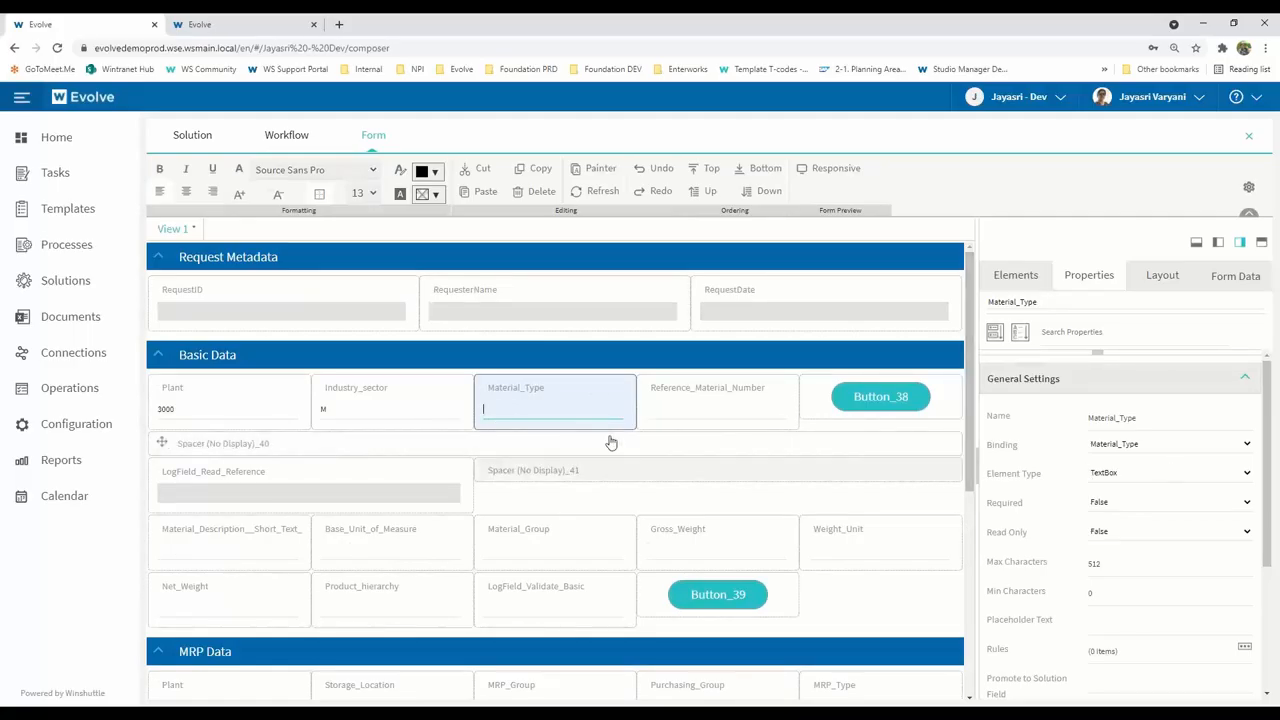
Change Material_Type's element type to Dropdown and set its first manual option to label FERT - Finished Goods with value FERT
click(1169, 479)
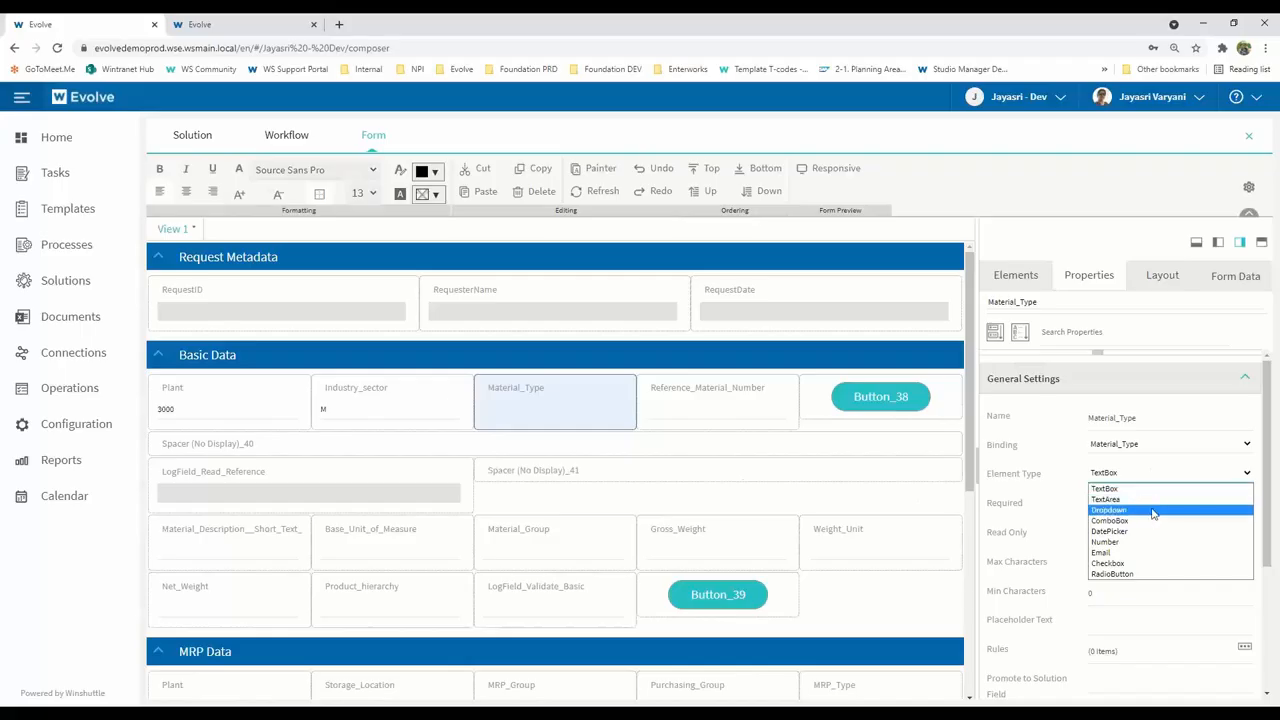
click(1152, 511)
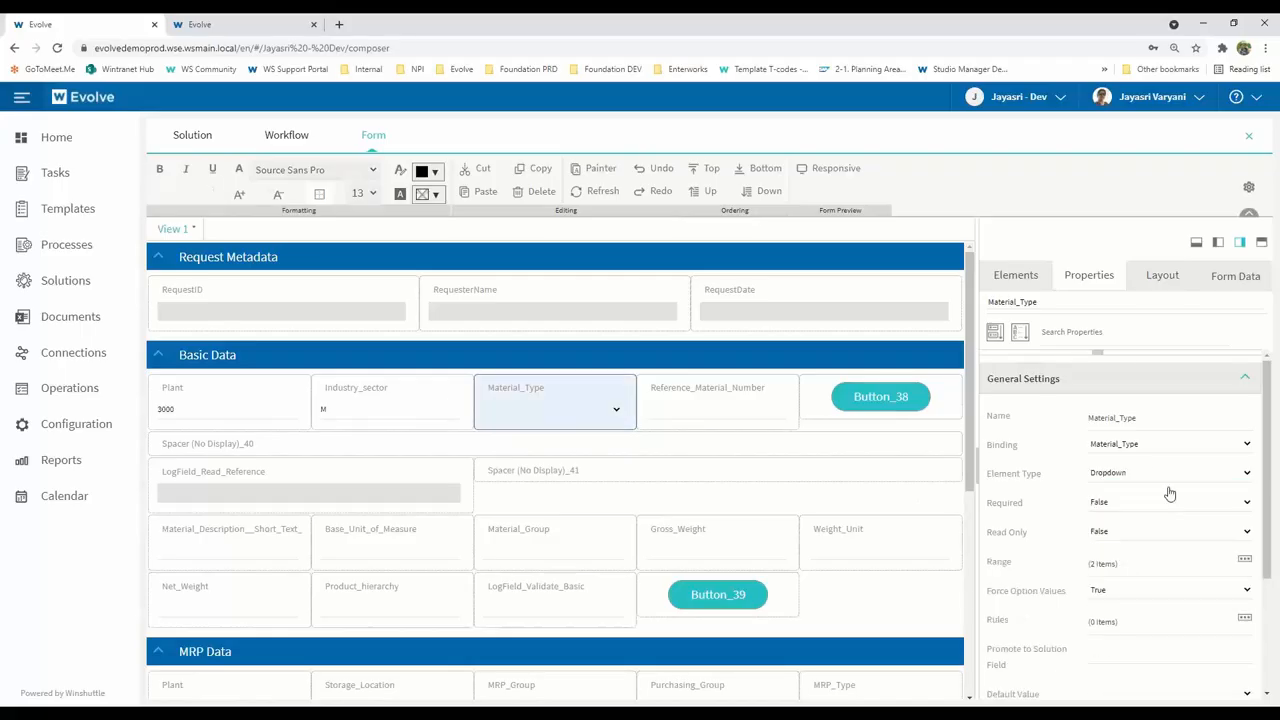
click(1245, 563)
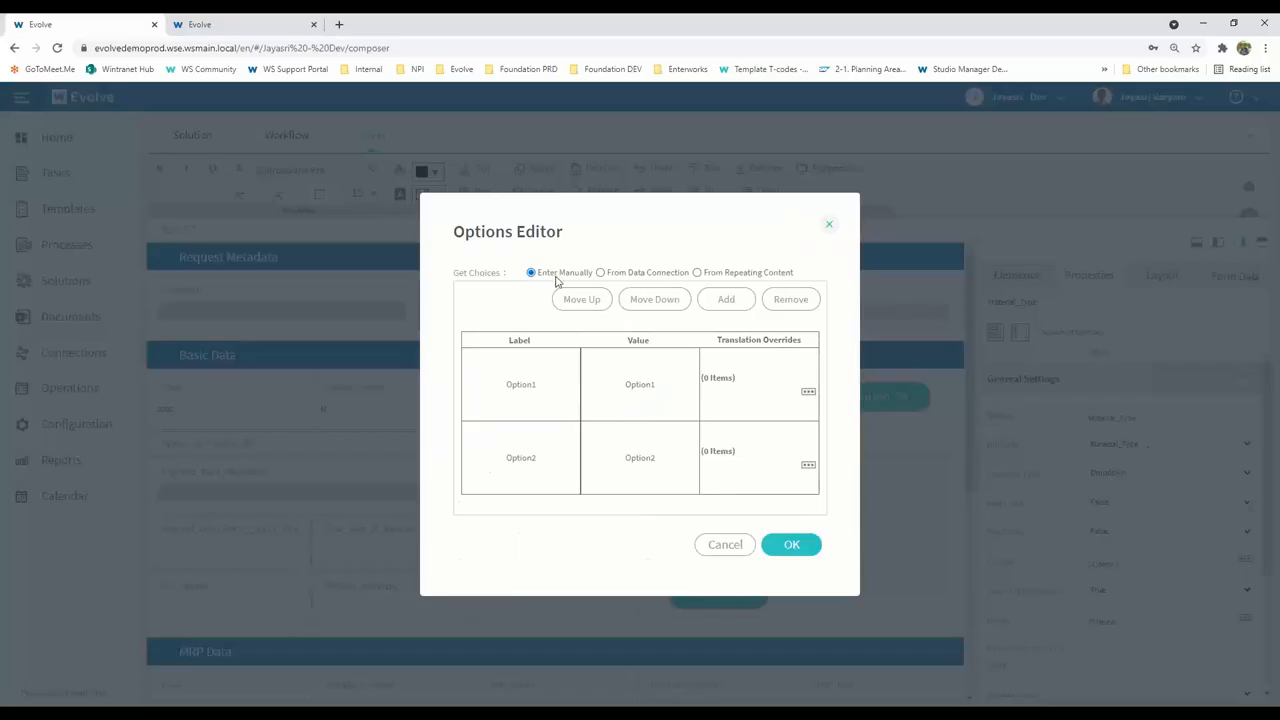
click(543, 385)
drag(543, 381, 406, 383)
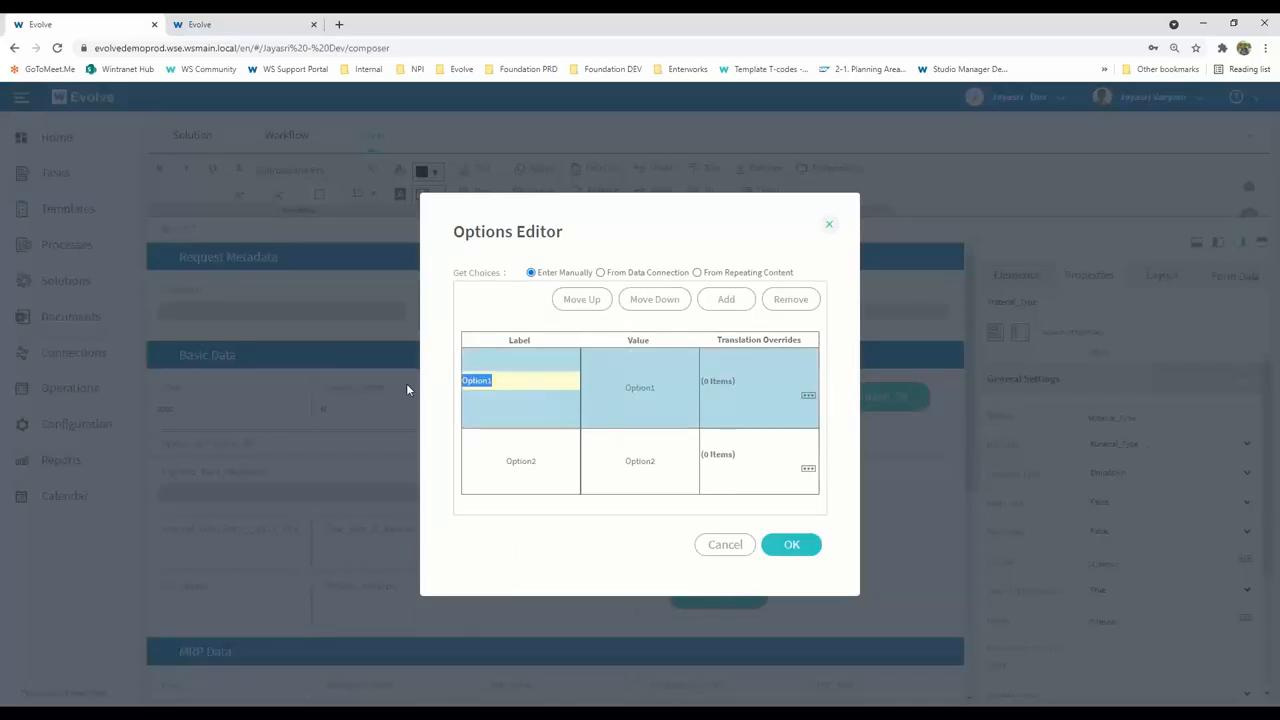
text(FERT - Finished Goods)
key(Return)
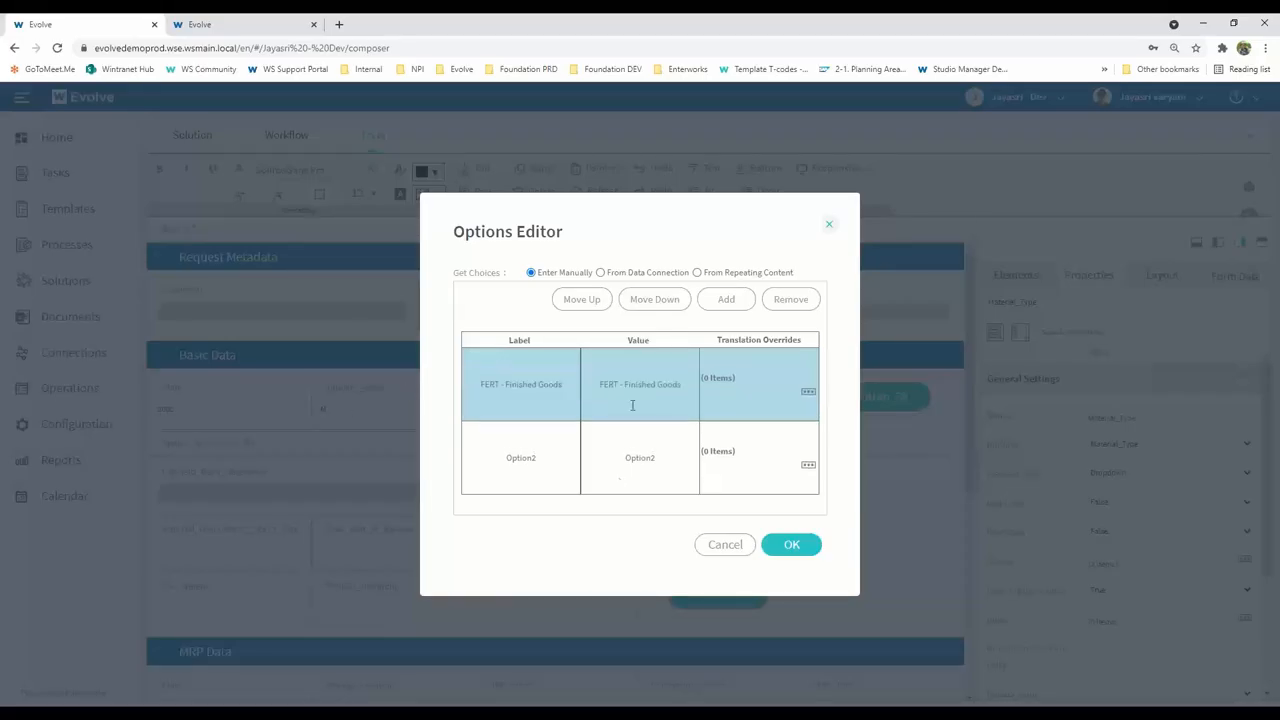
click(636, 392)
drag(674, 384, 603, 387)
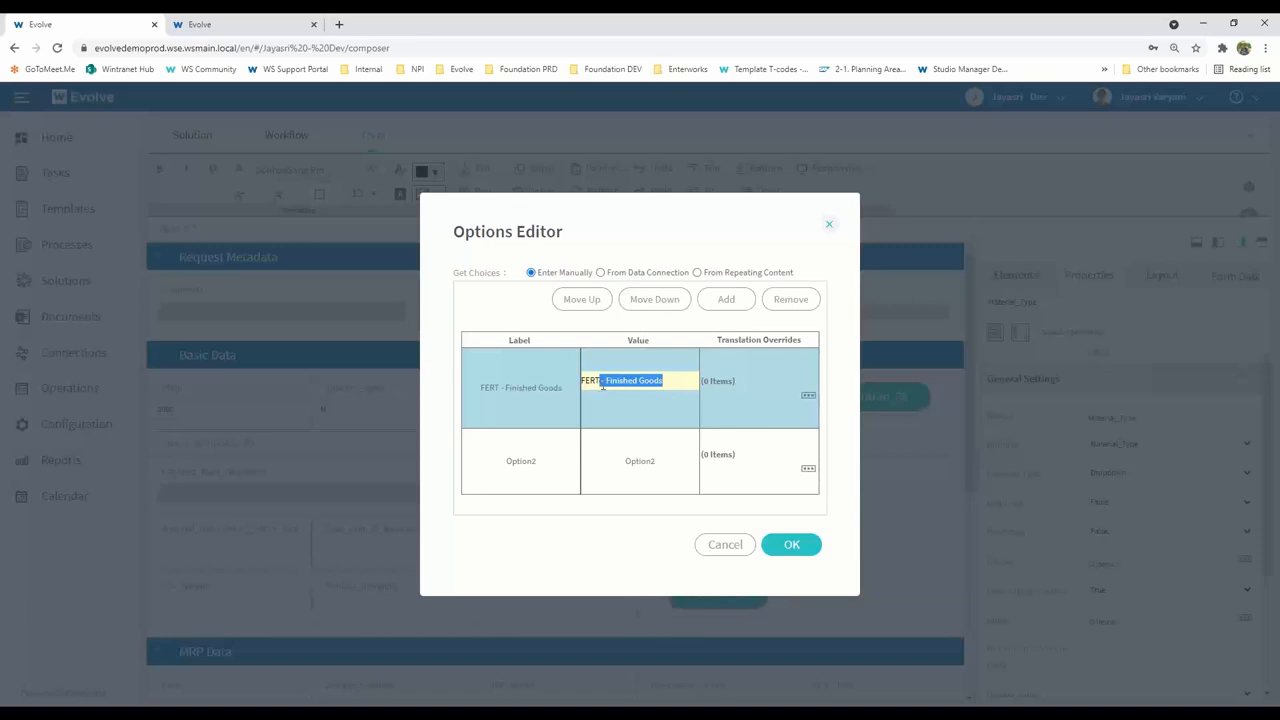
key(BackSpace)
Set Material_Type's second option to label HALB - Semi Finished with value HALB, and save the options
click(570, 457)
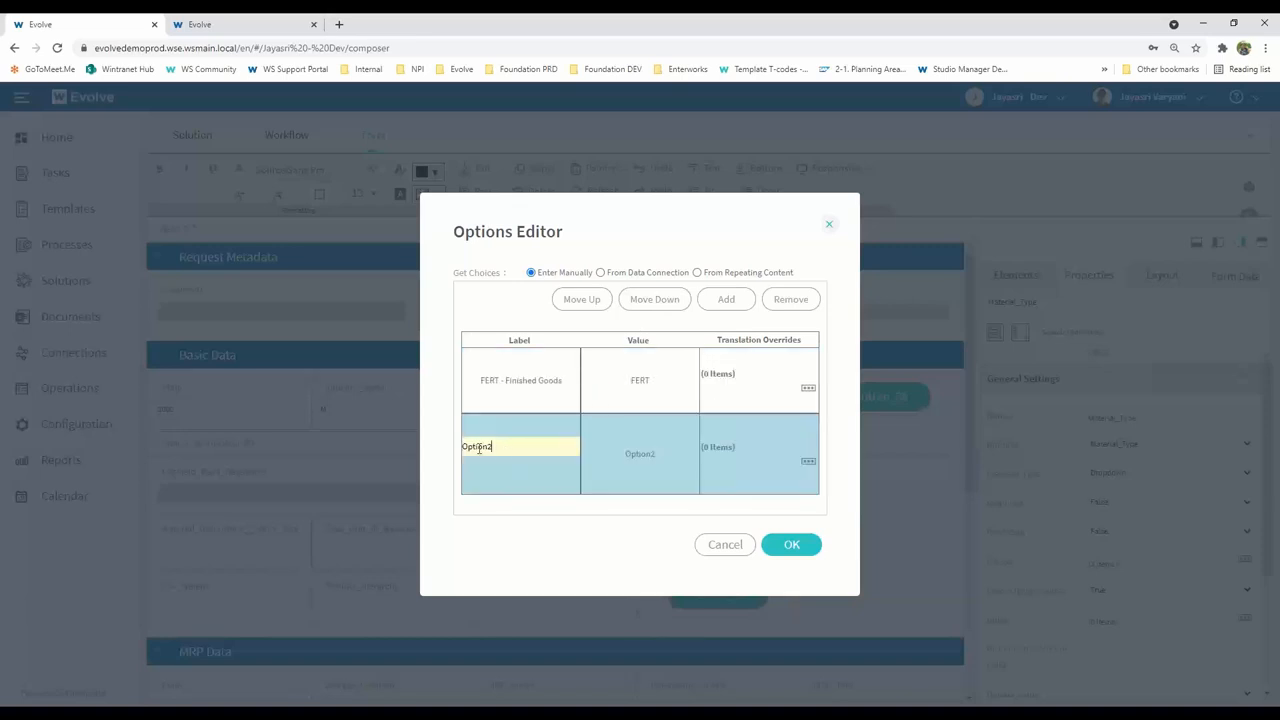
drag(480, 447, 429, 454)
text(HALN)
key(BackSpace)
text(B - Semi Finished)
key(Return)
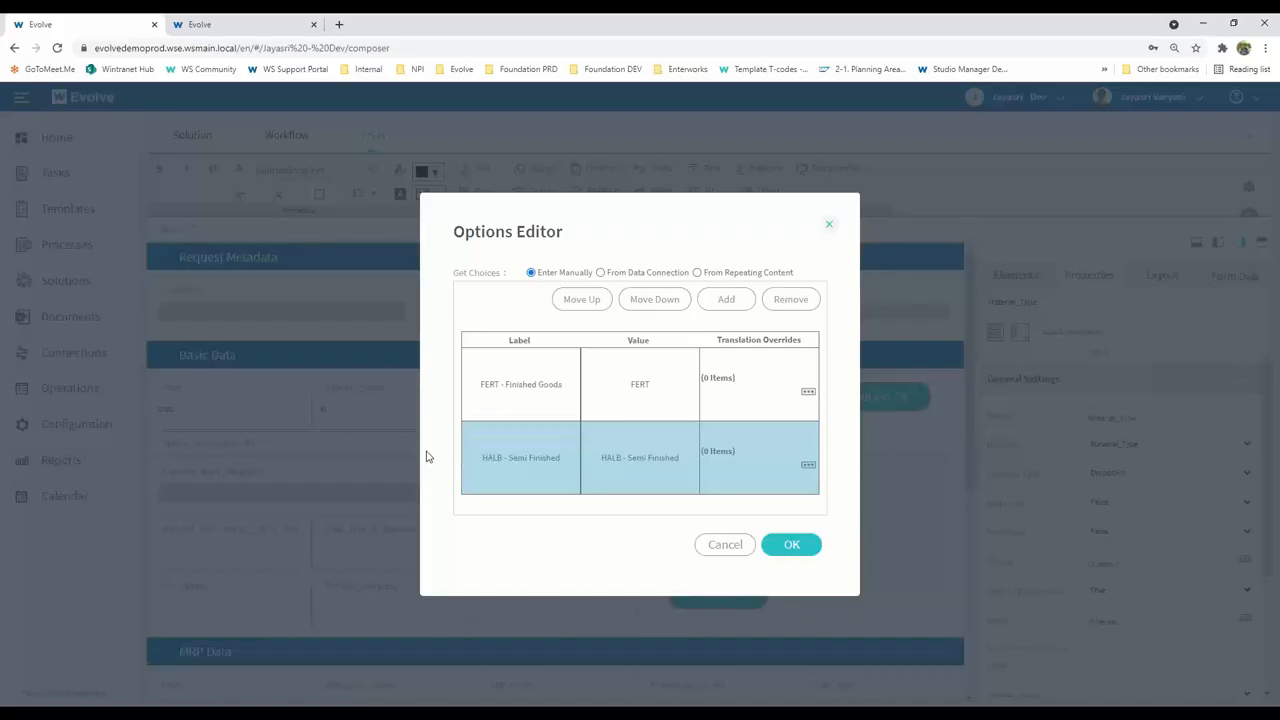
click(681, 463)
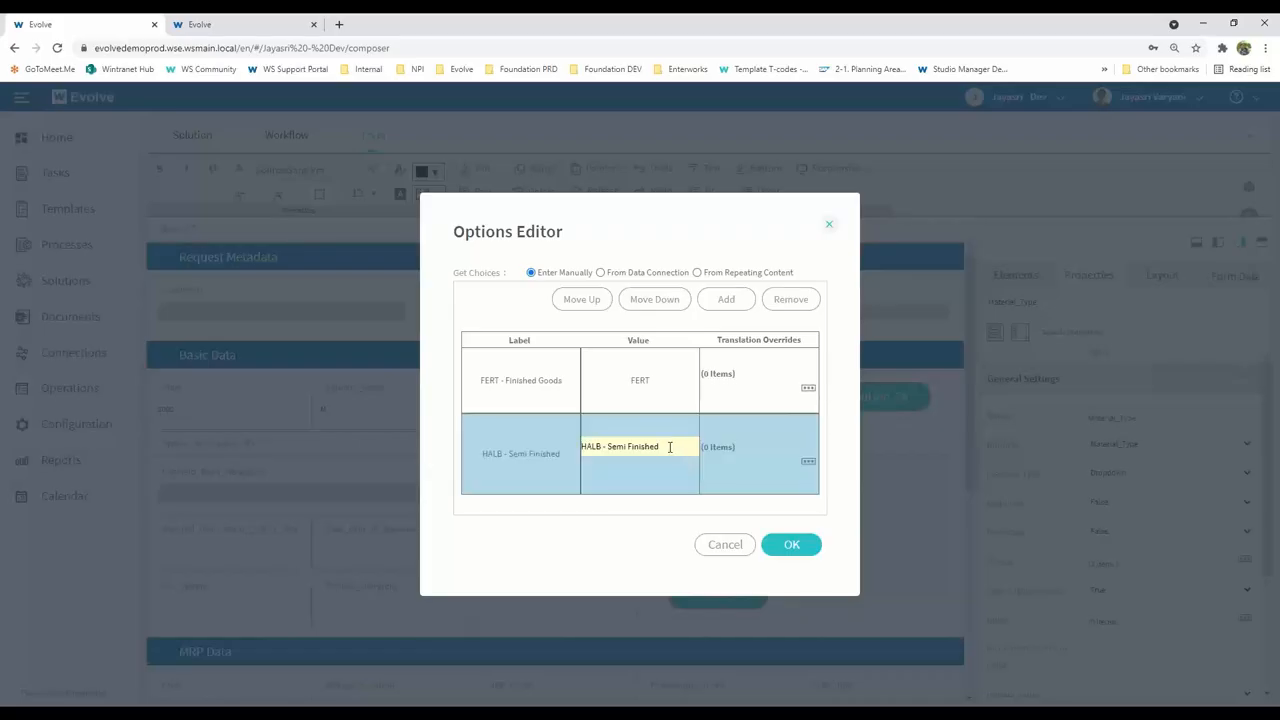
drag(670, 447, 601, 450)
key(BackSpace)
click(627, 540)
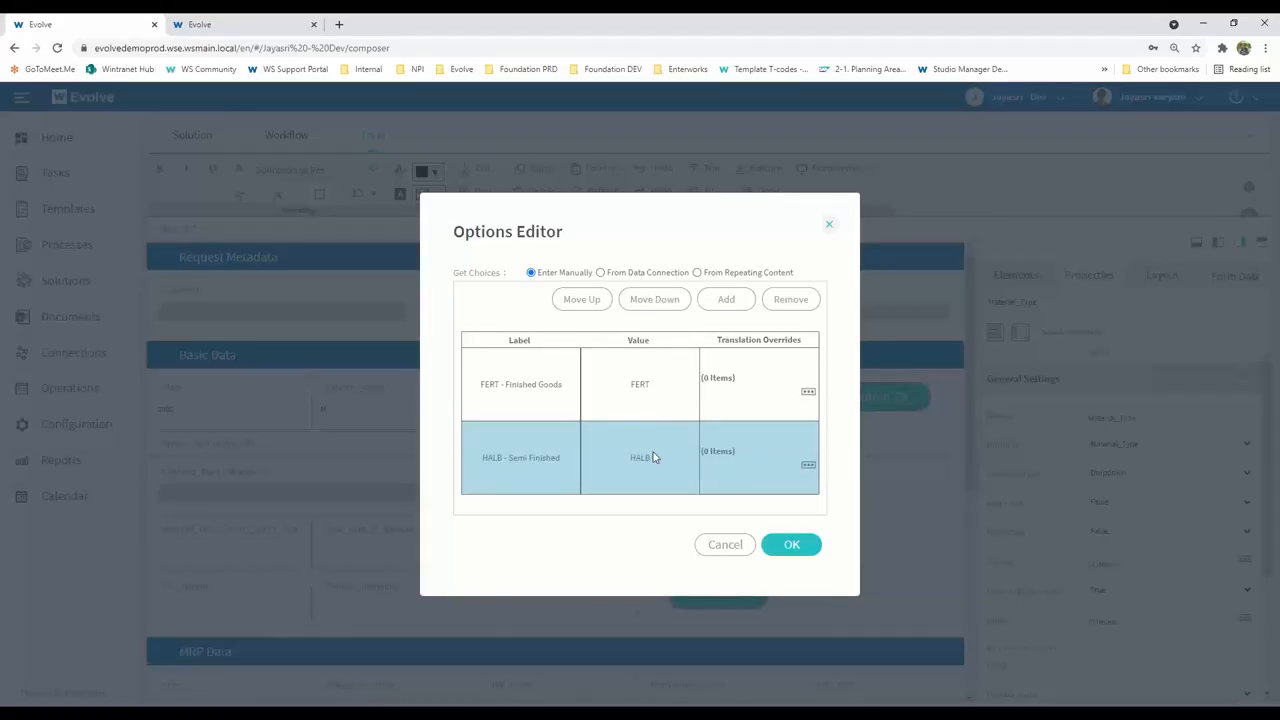
click(792, 546)
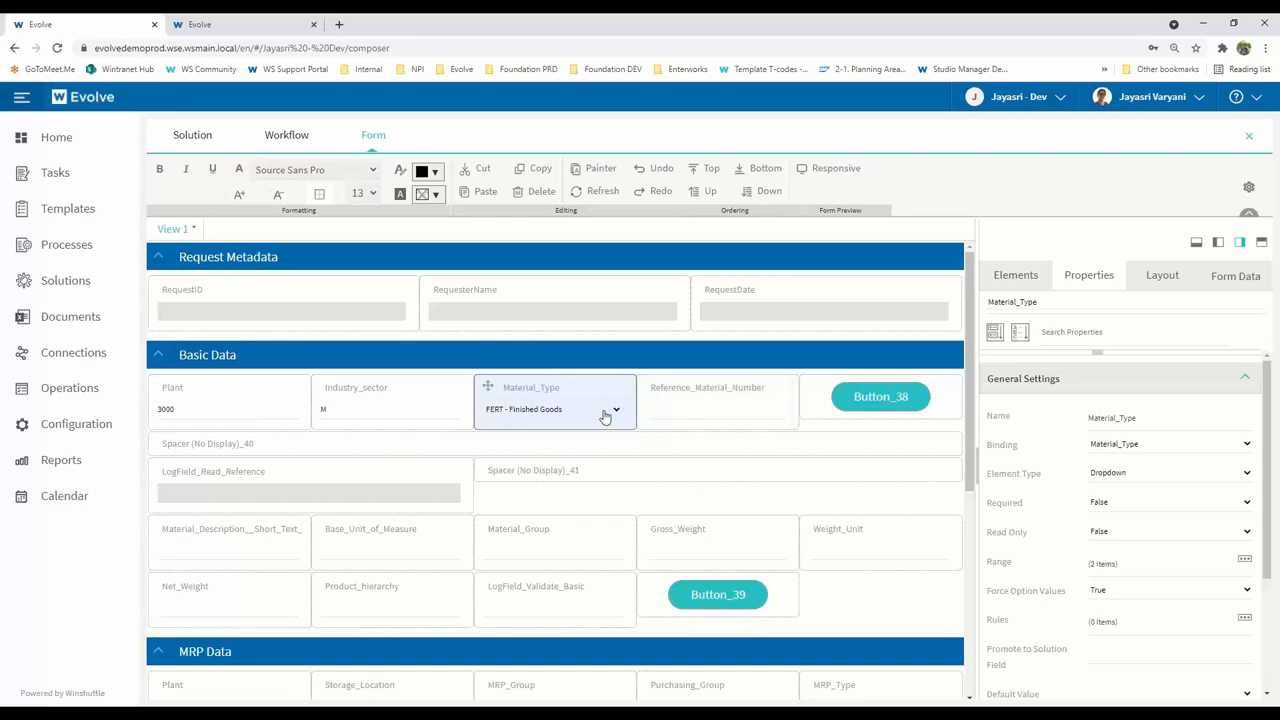
Examine the material types and reference material numbers in the ReferenceMaterials_List data in the other Evolve browser tab, and return to the form
click(689, 412)
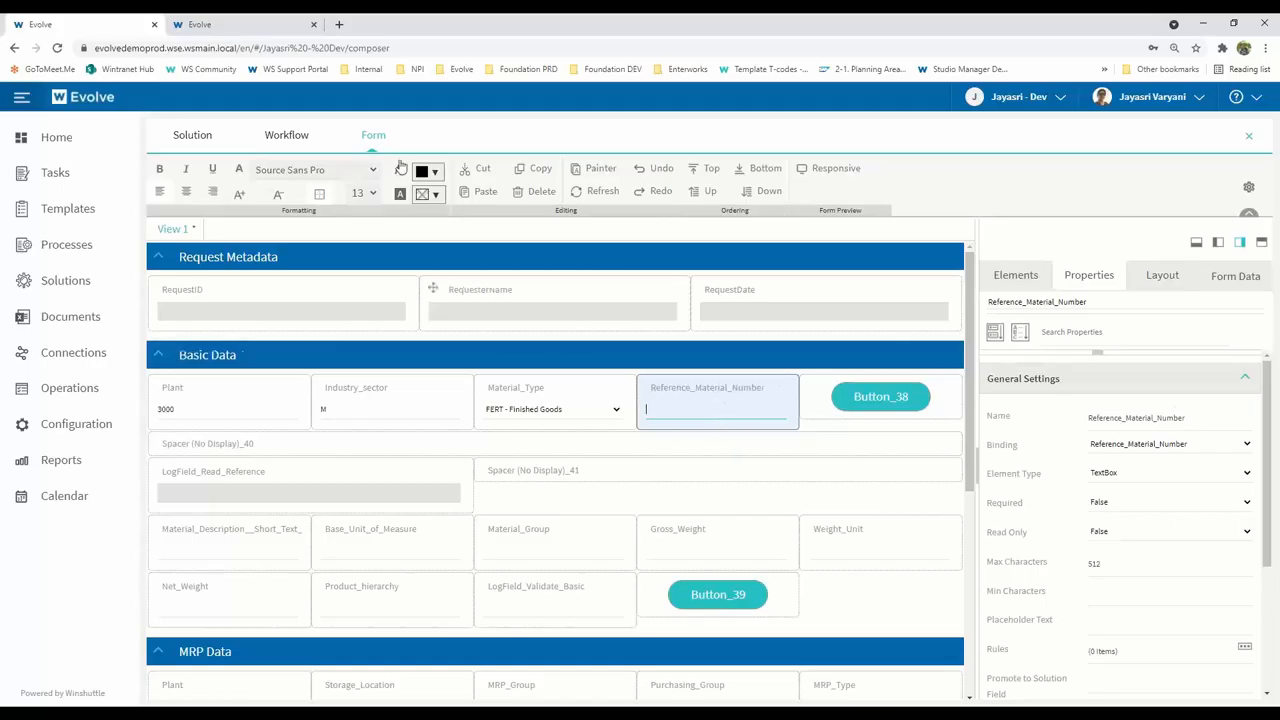
click(240, 27)
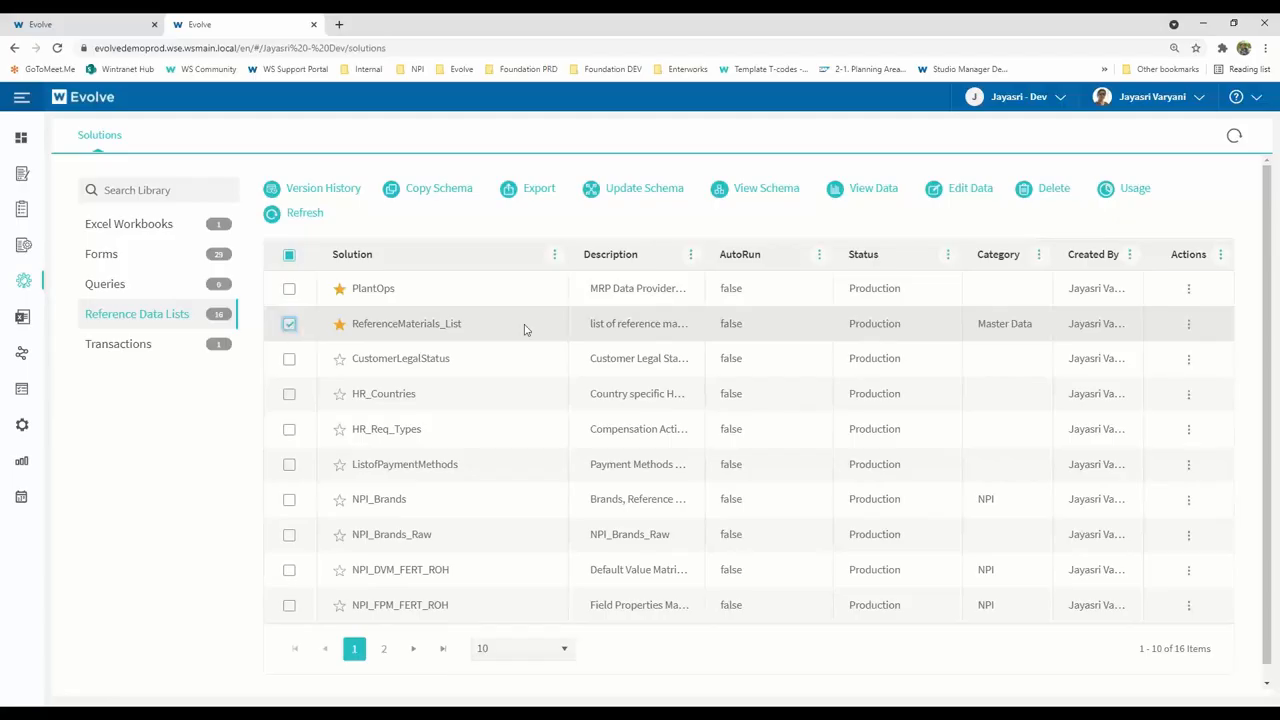
click(866, 189)
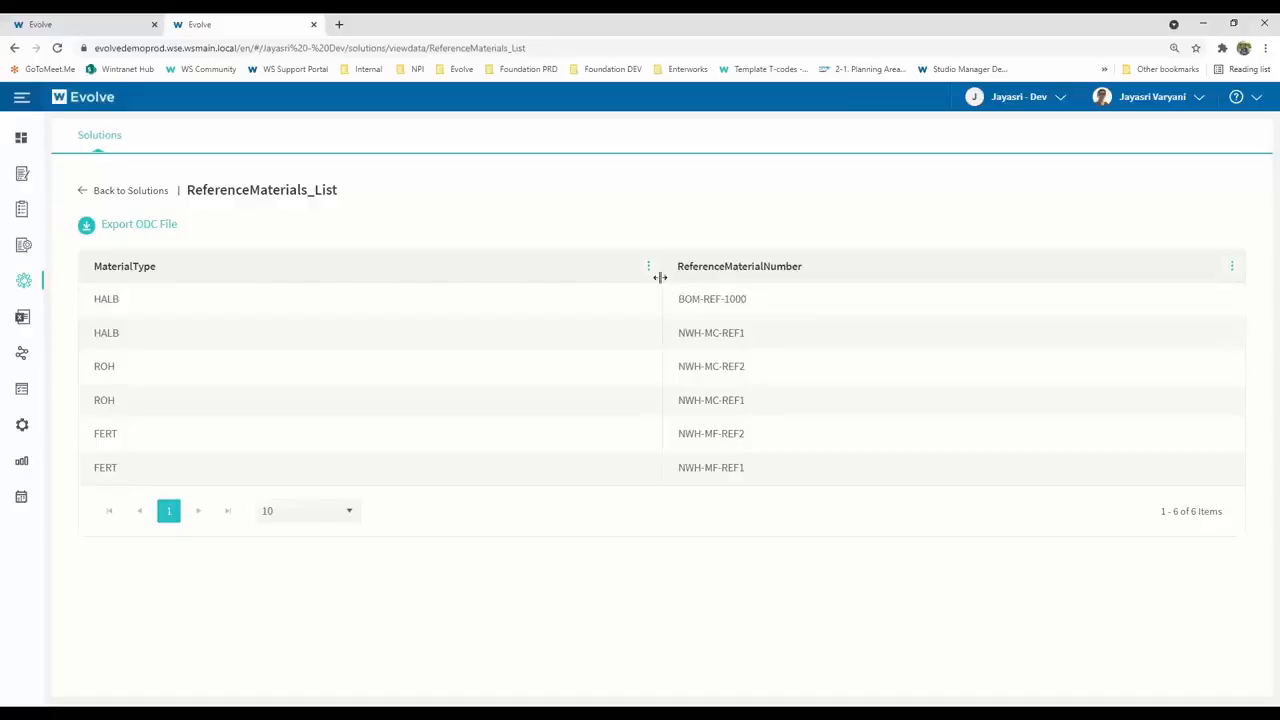
drag(661, 278, 94, 440)
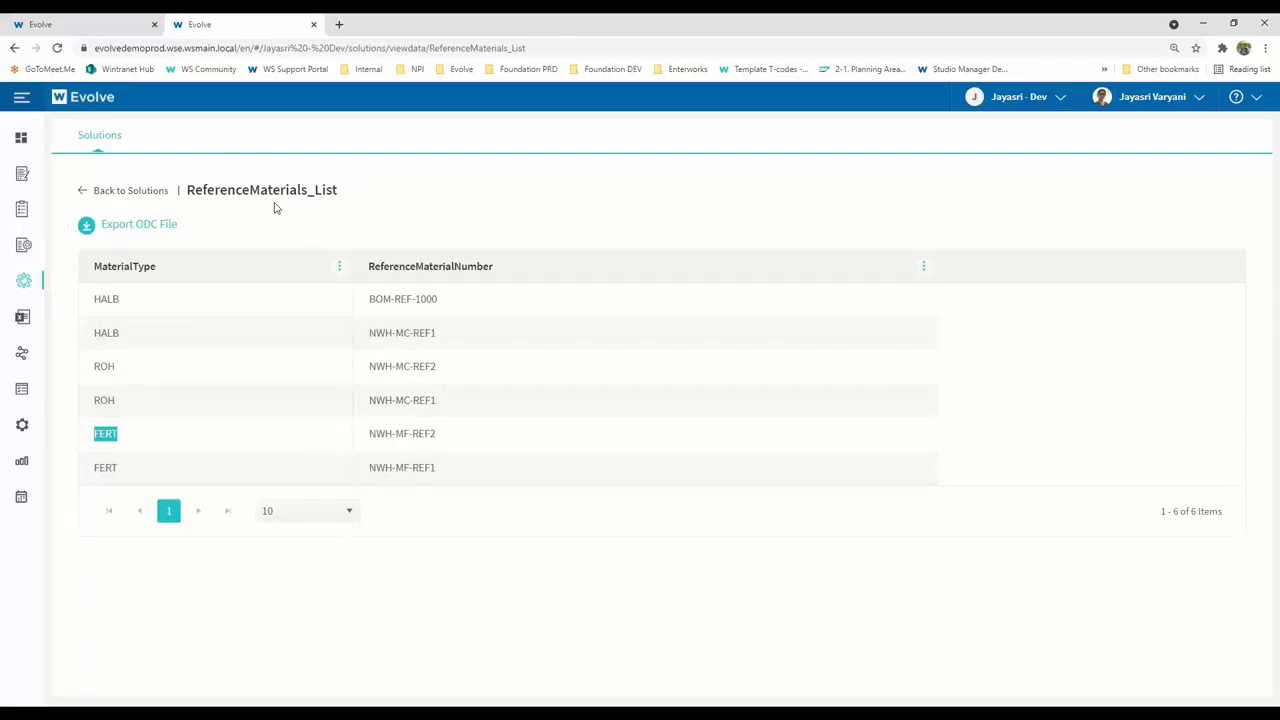
click(120, 24)
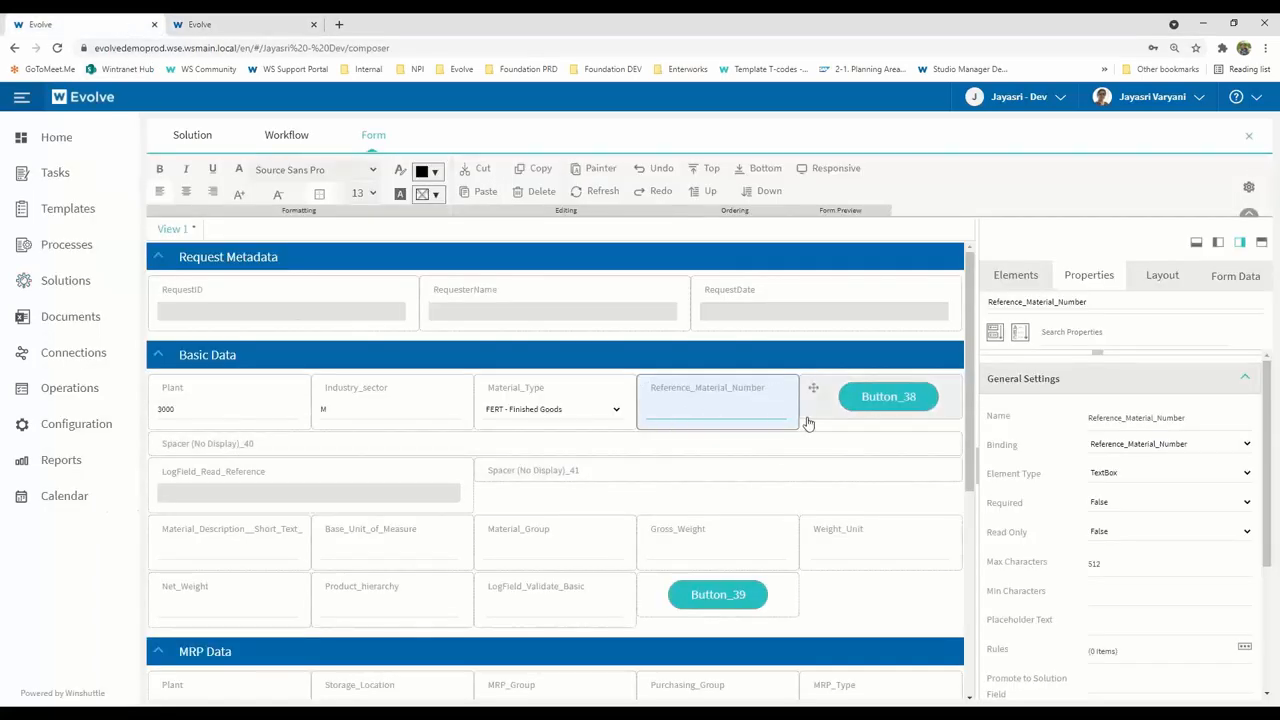
Start adding a data connection to the solution with the name DC_Ref_Materials and the type Reference Data
click(190, 135)
drag(1268, 283, 1270, 473)
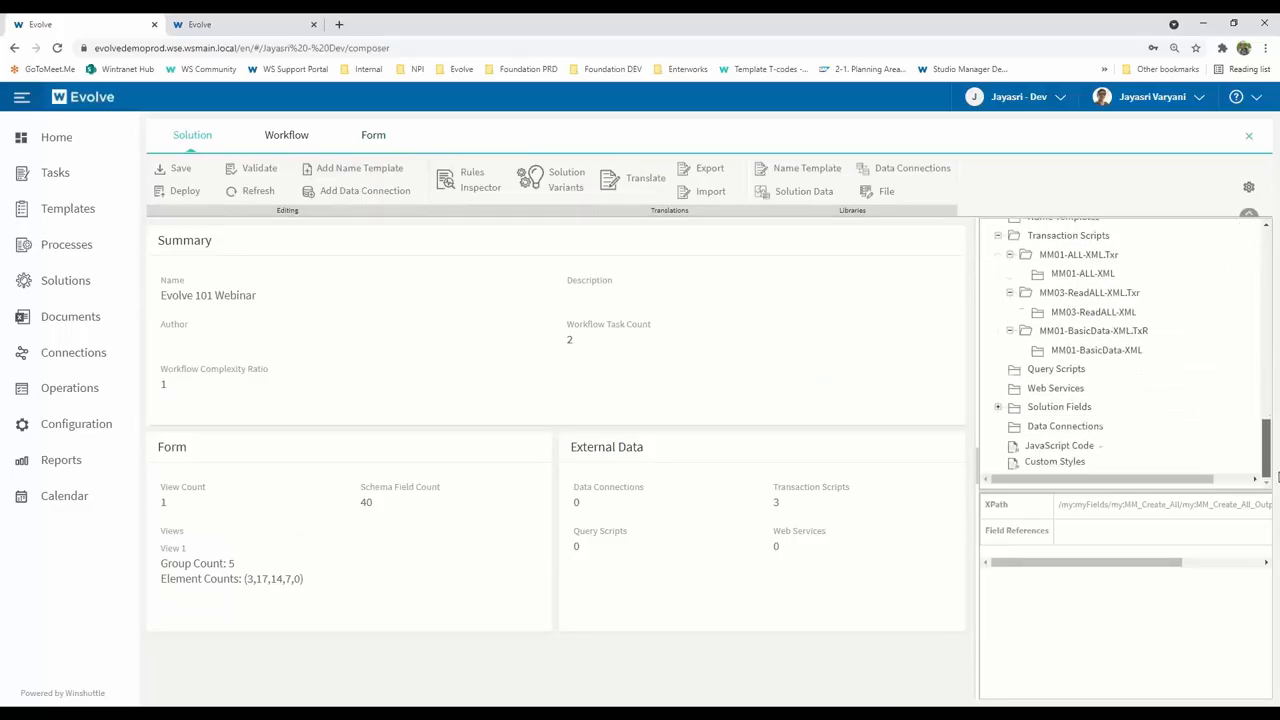
click(1050, 430)
right_click(1050, 430)
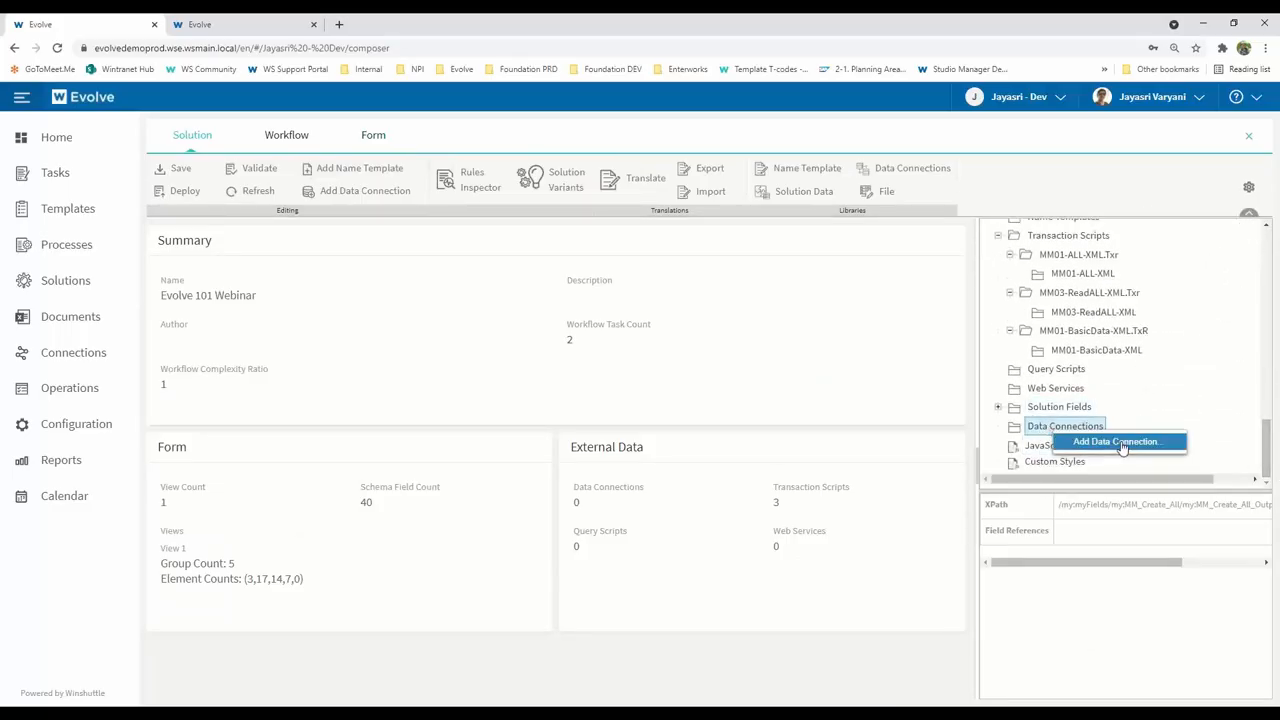
click(1118, 444)
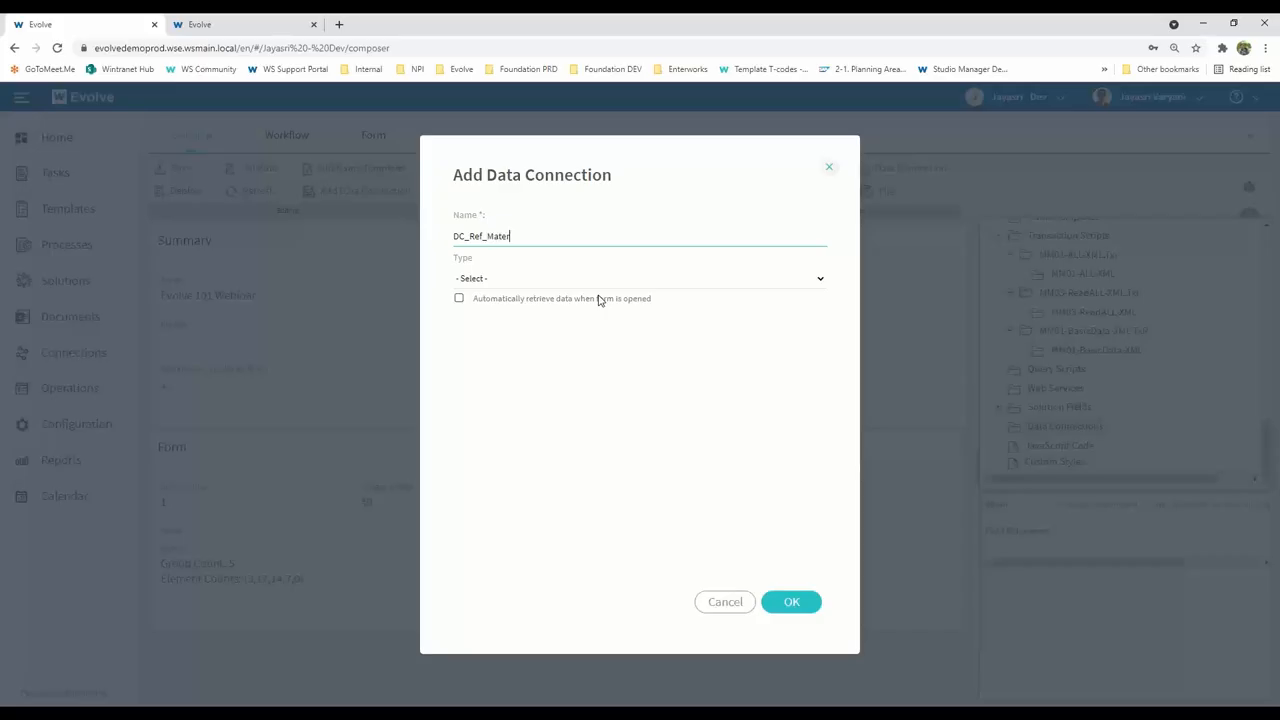
click(820, 285)
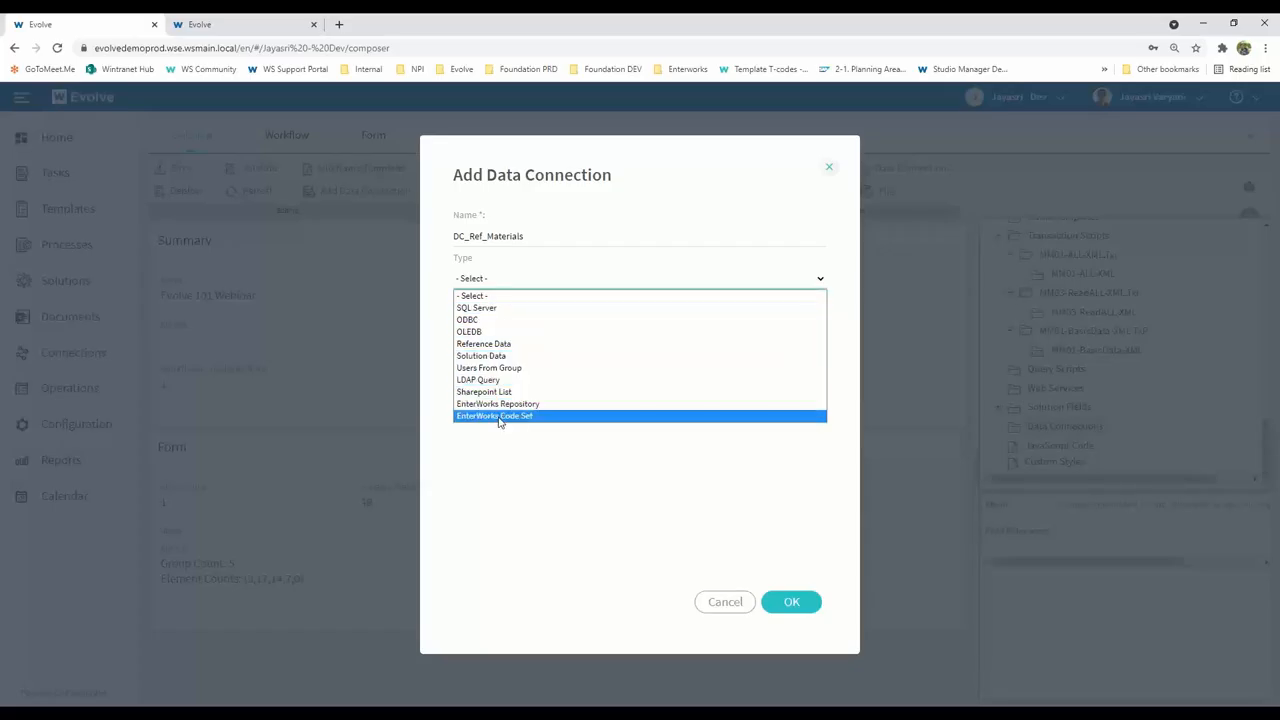
click(511, 344)
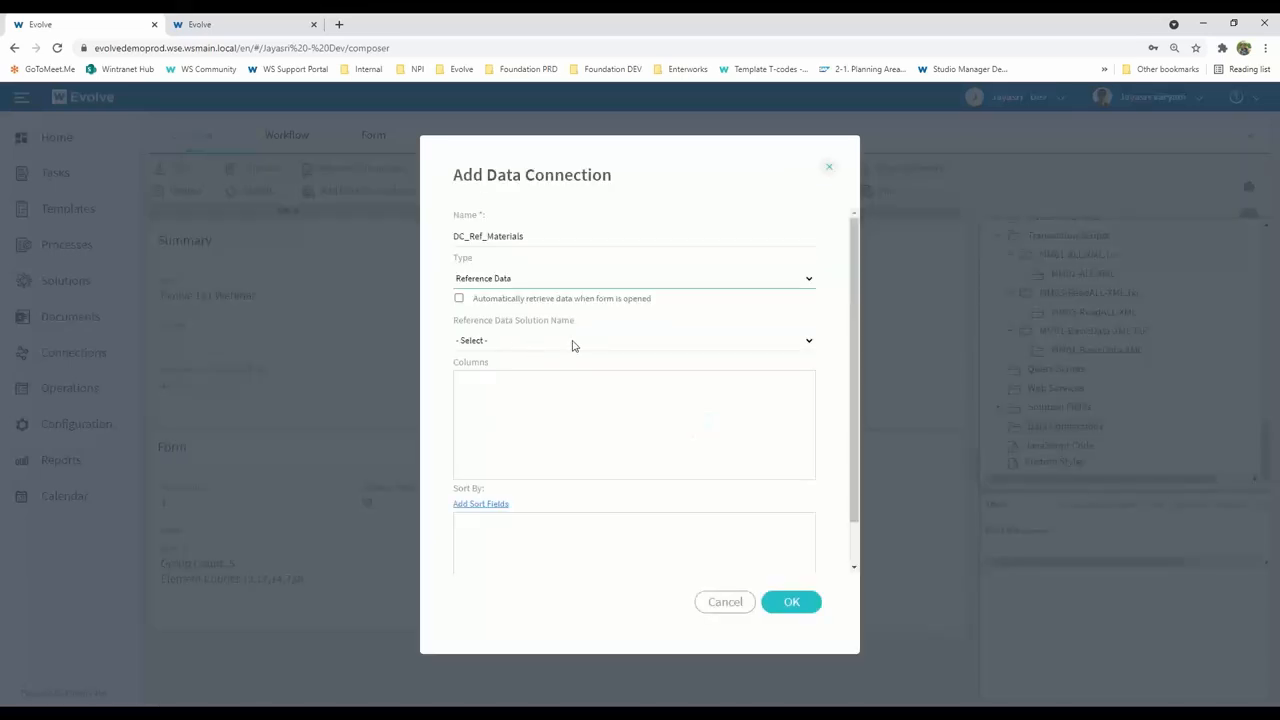
Choose ReferenceMaterials_List as the connection's reference data solution and save it with the MaterialType and ReferenceMaterialNumber columns included
click(573, 341)
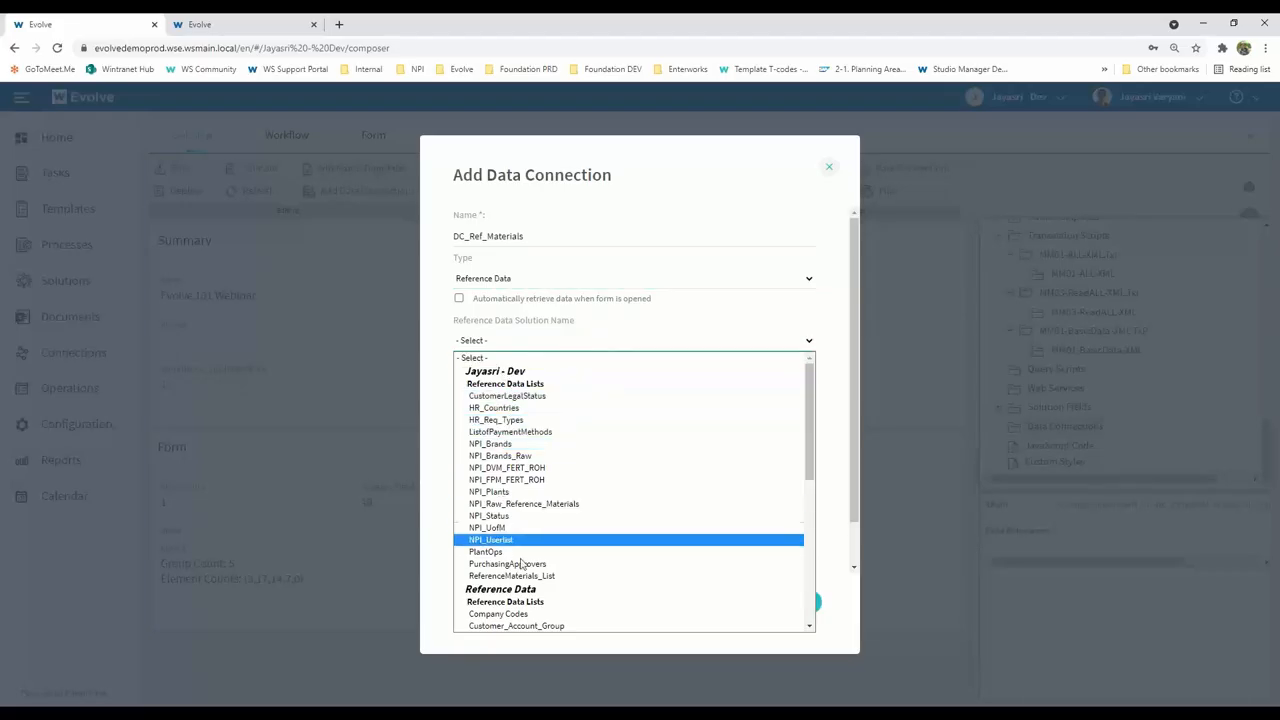
scroll(565, 495, down, 2)
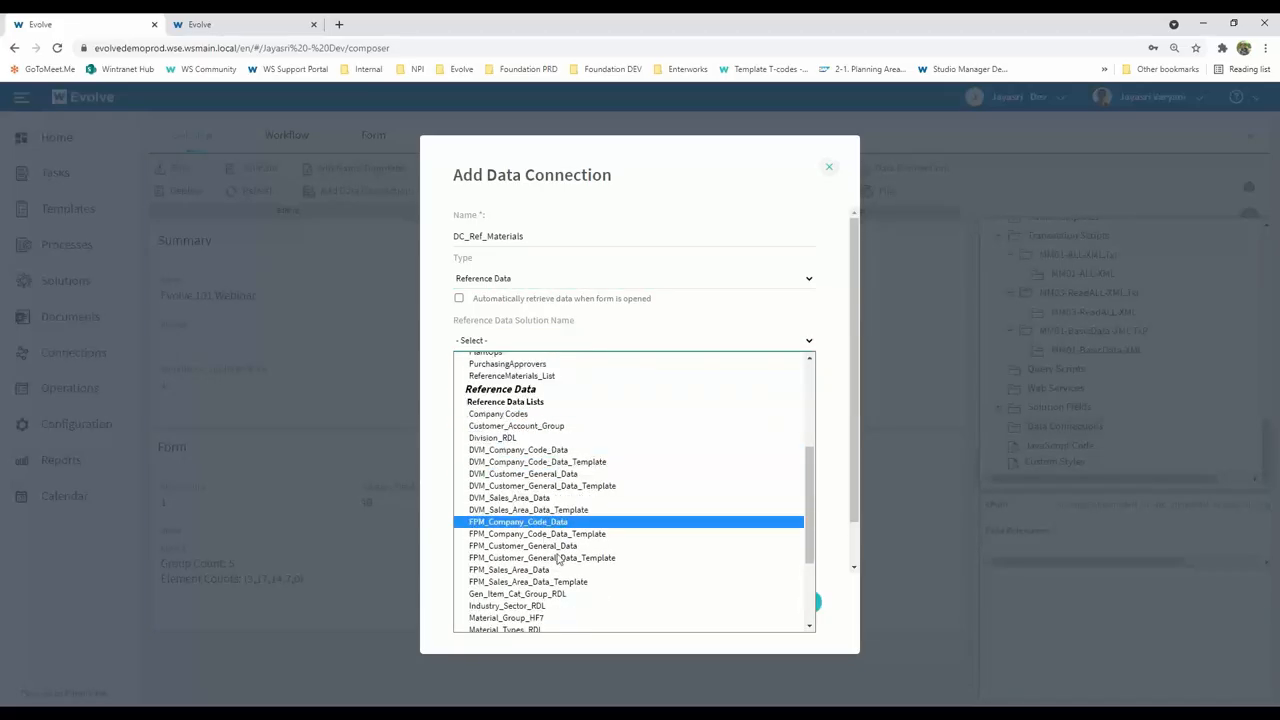
scroll(605, 564, down, 2)
scroll(603, 565, up, 5)
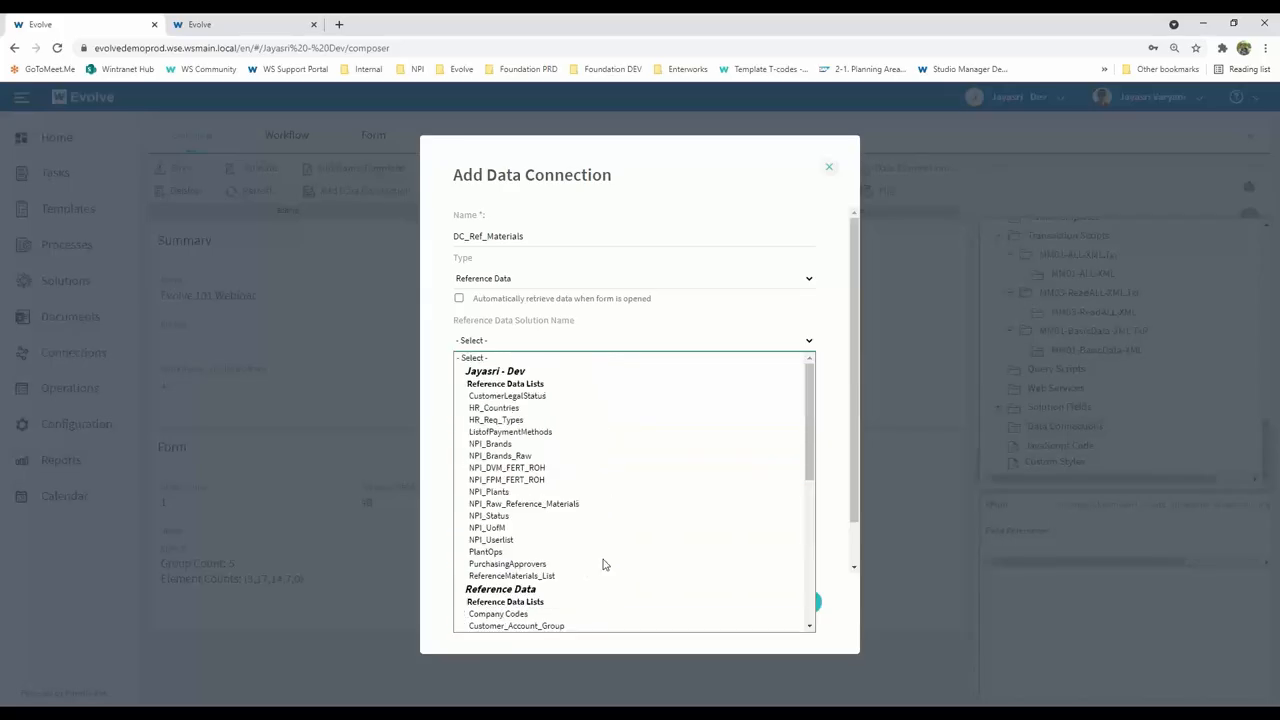
click(549, 578)
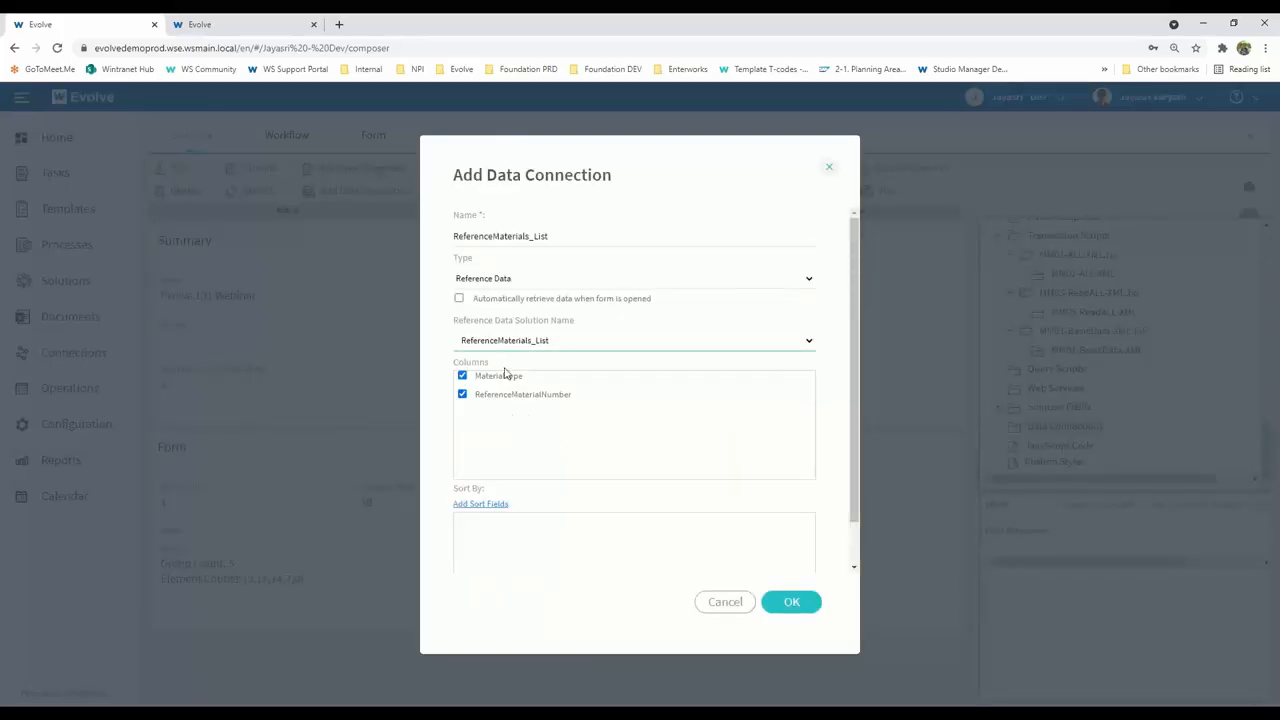
click(792, 603)
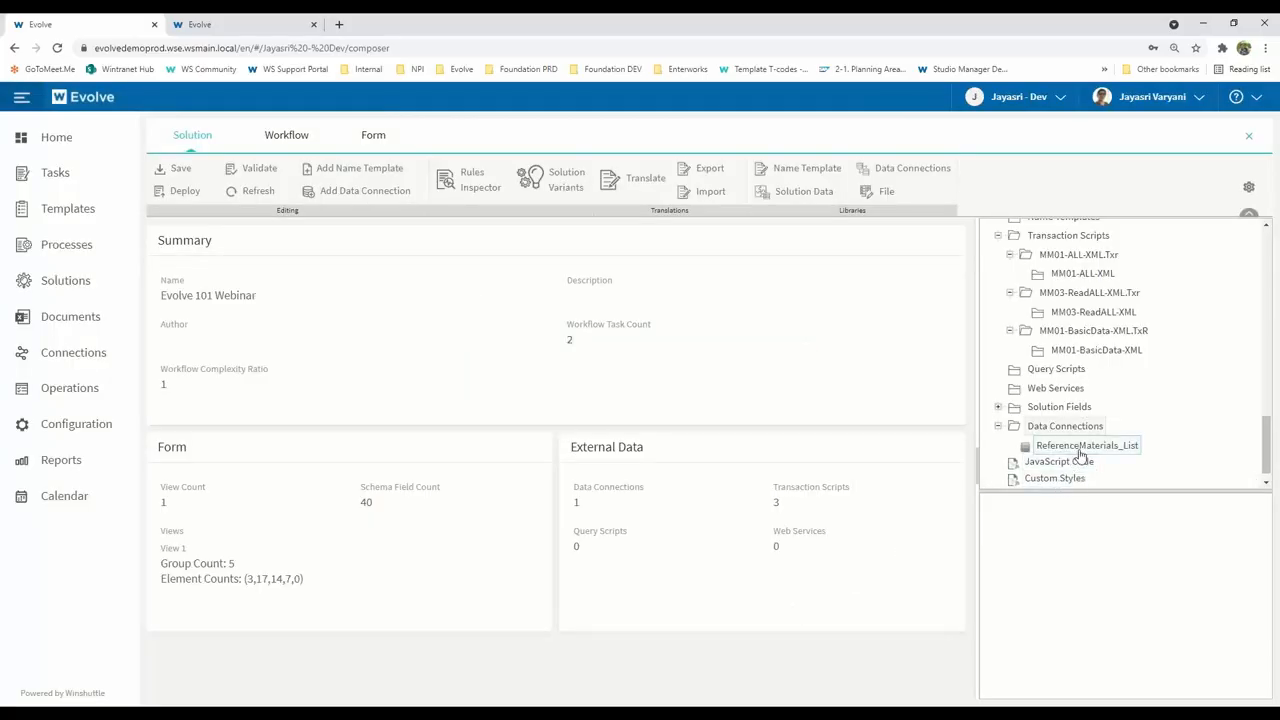
Change the element type of the form's Reference_Material_Number field to Dropdown
click(380, 140)
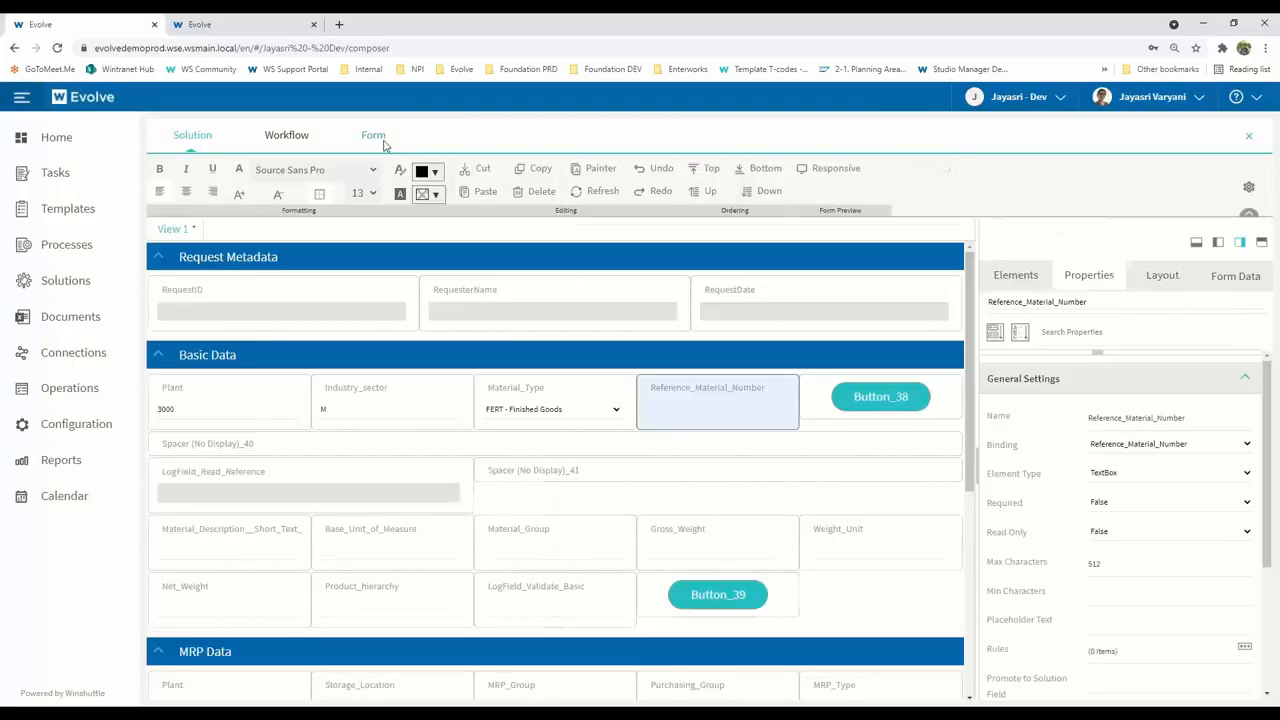
click(703, 417)
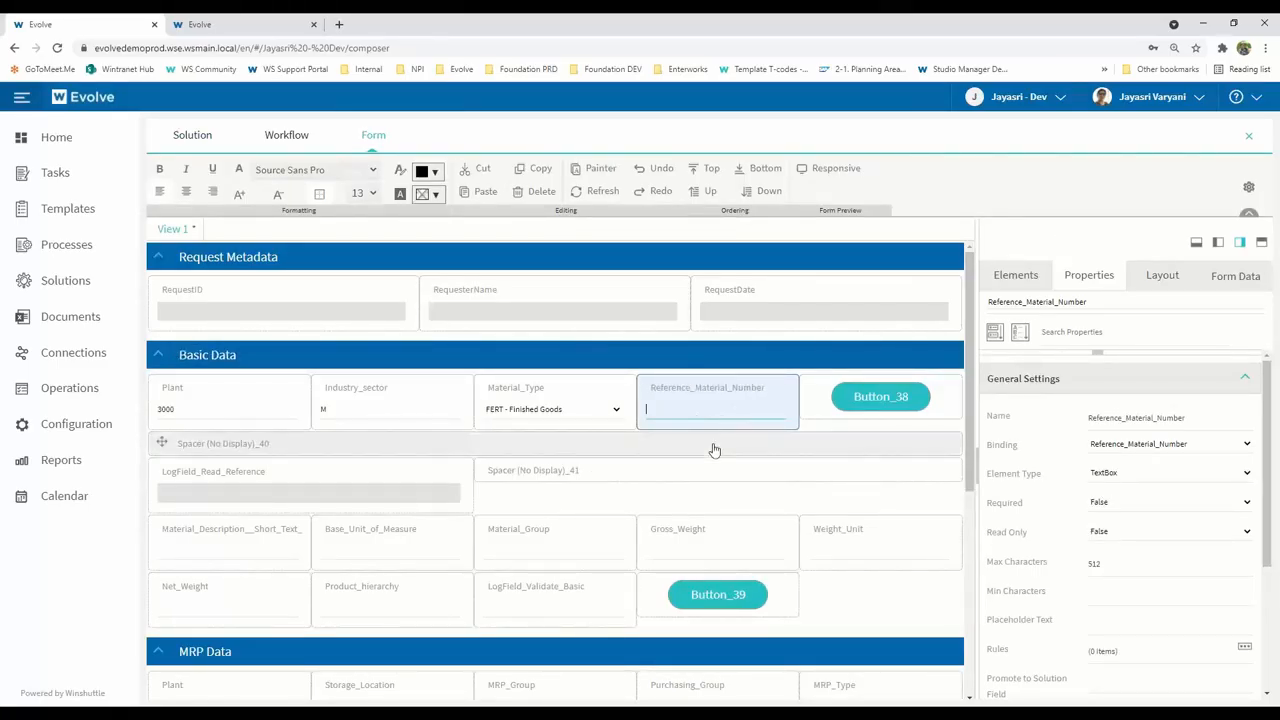
click(1192, 475)
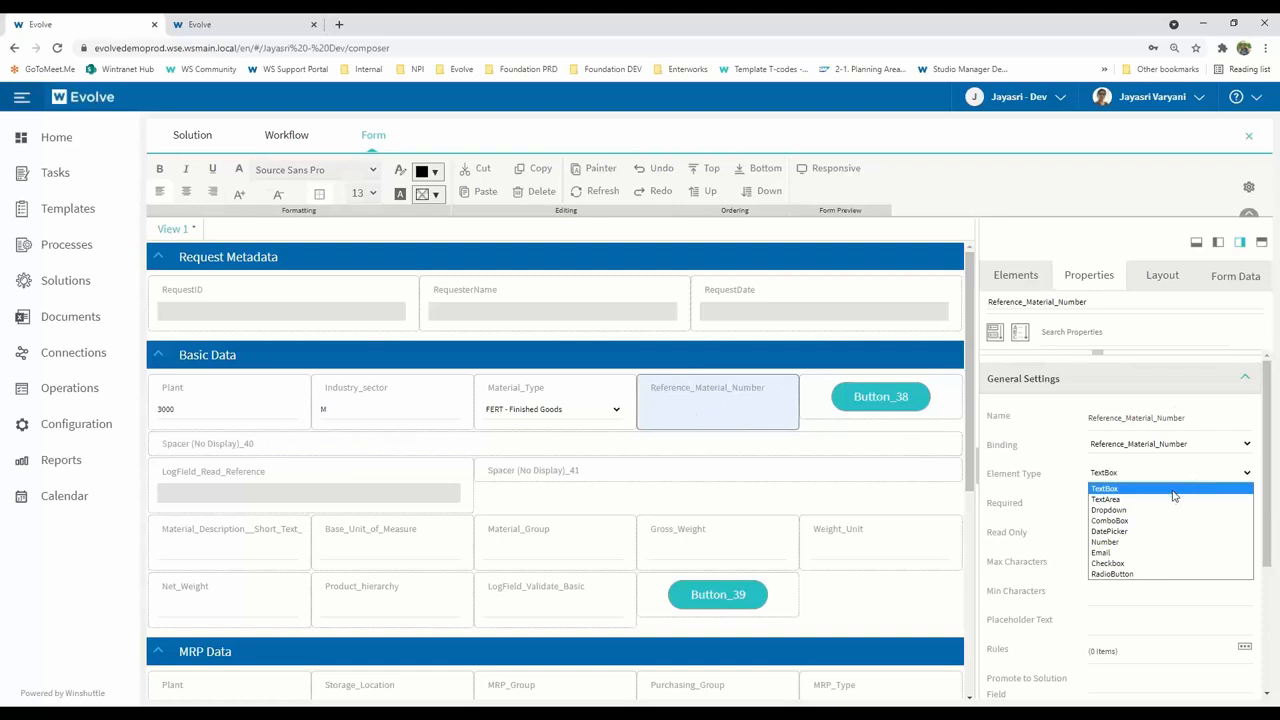
click(1162, 511)
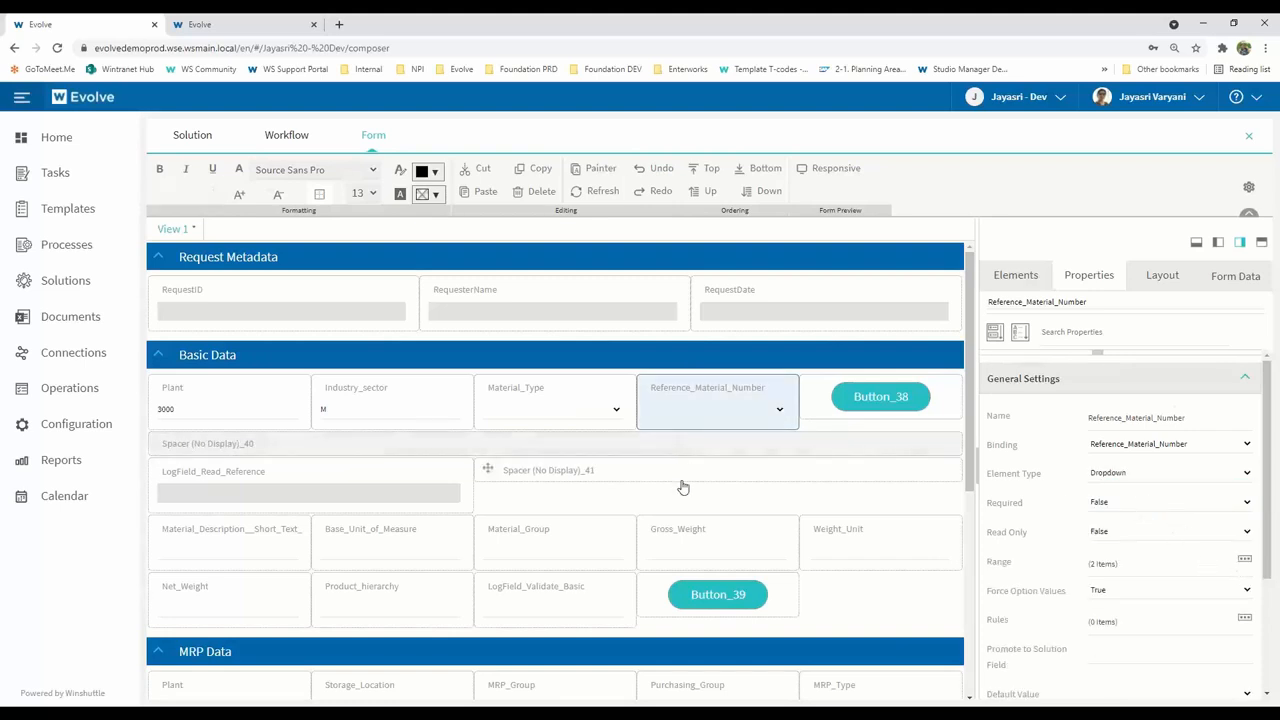
Source the Reference_Material_Number choices from the ReferenceMaterials_List data connection, with ReferenceMaterialNumber as both label and value field
click(1244, 563)
click(646, 273)
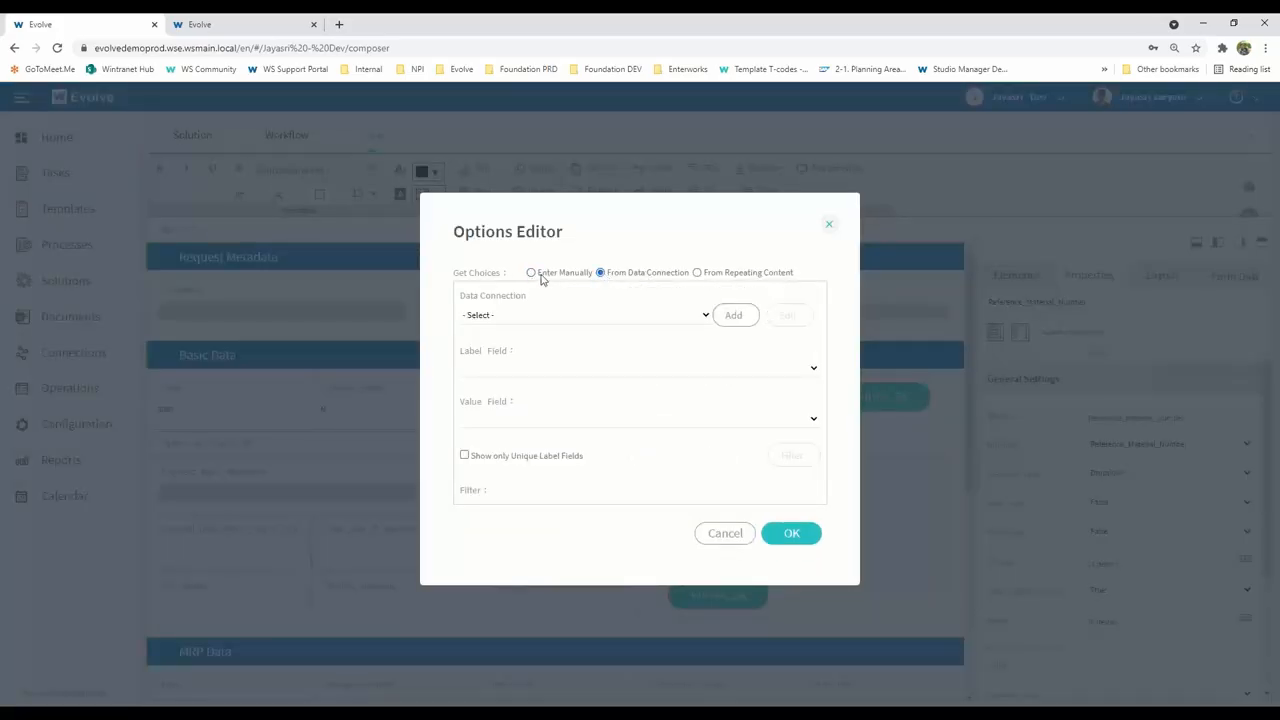
click(676, 317)
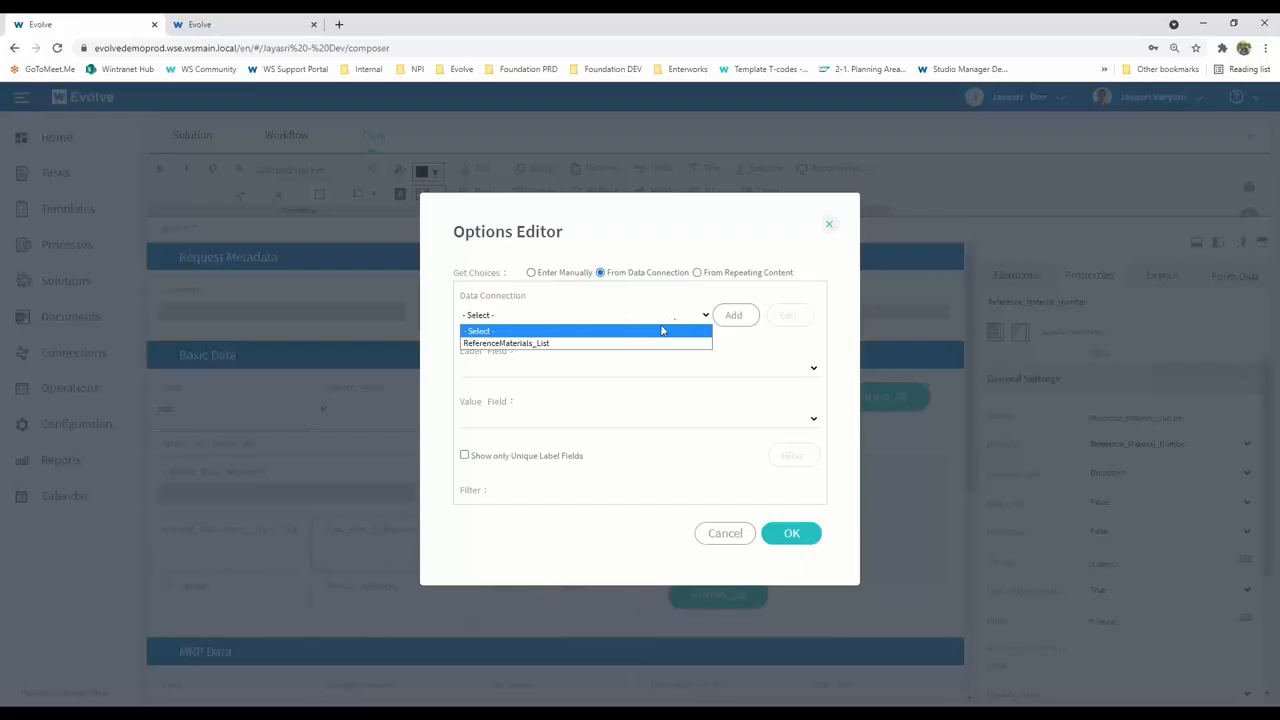
click(600, 344)
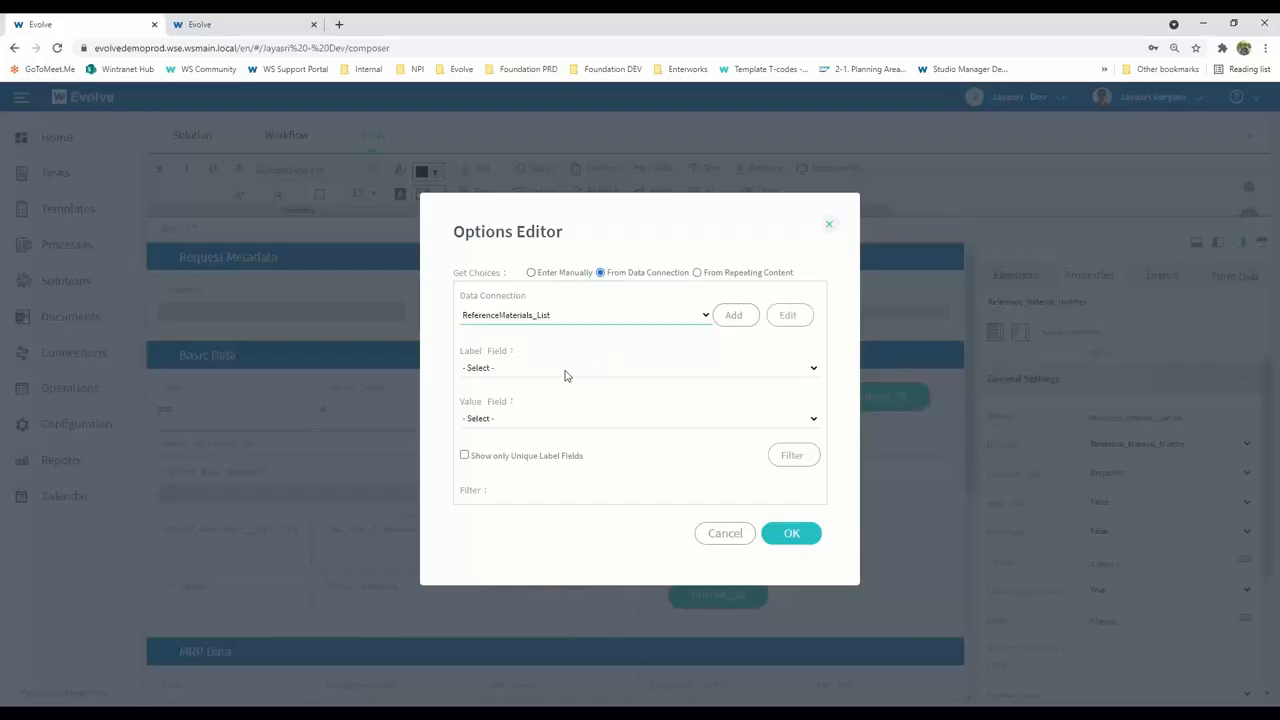
click(565, 372)
click(567, 410)
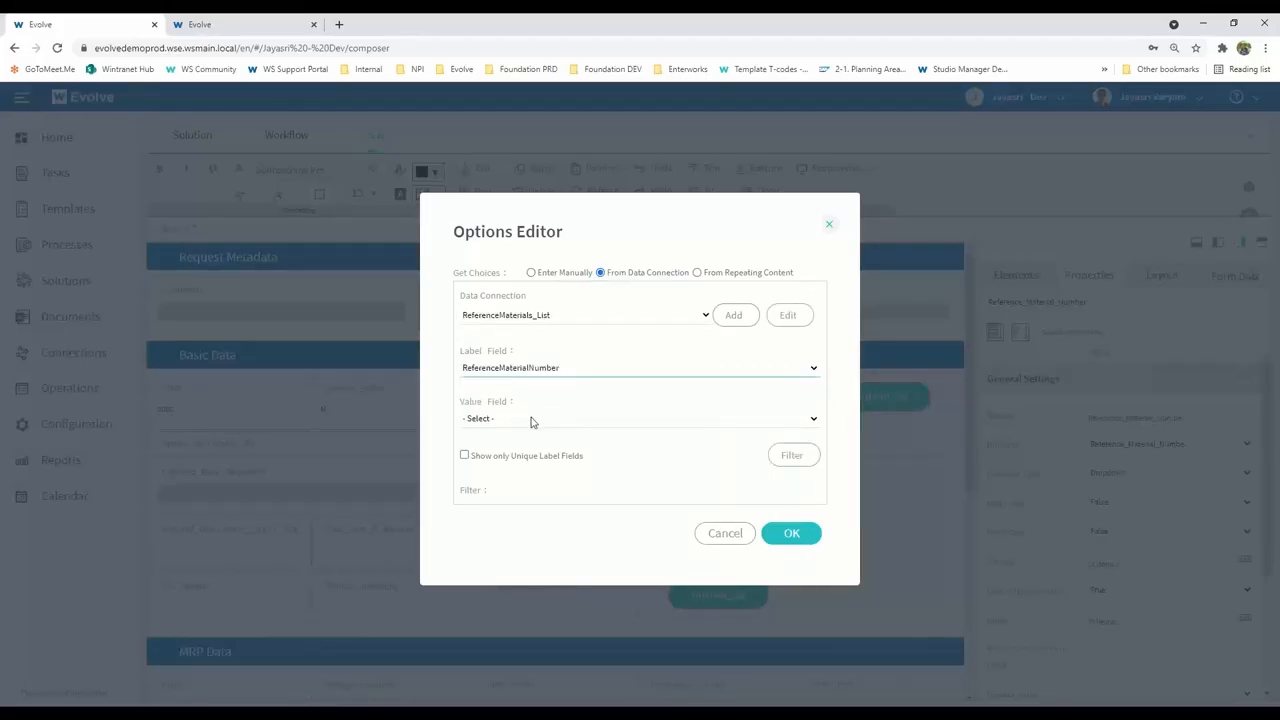
click(533, 418)
click(540, 457)
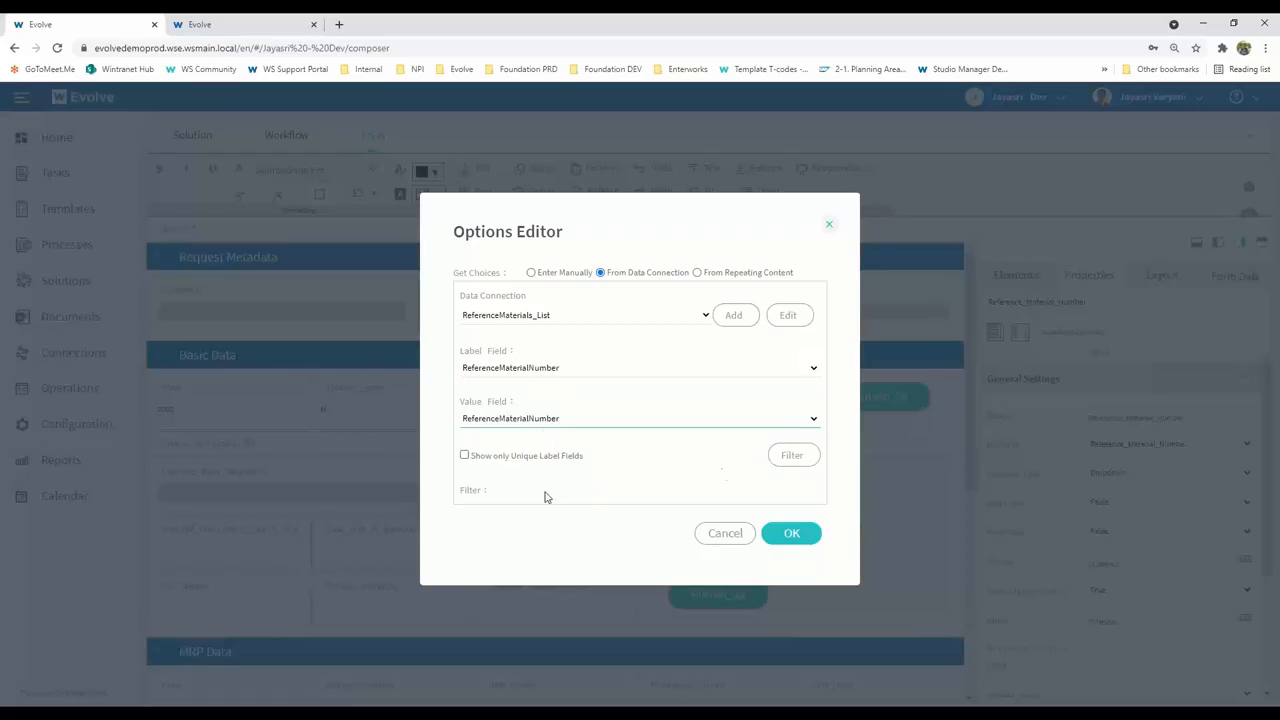
Filter the Reference_Material_Number choices so that MaterialType is equal to the form's Material_Type field, and apply the options
click(796, 456)
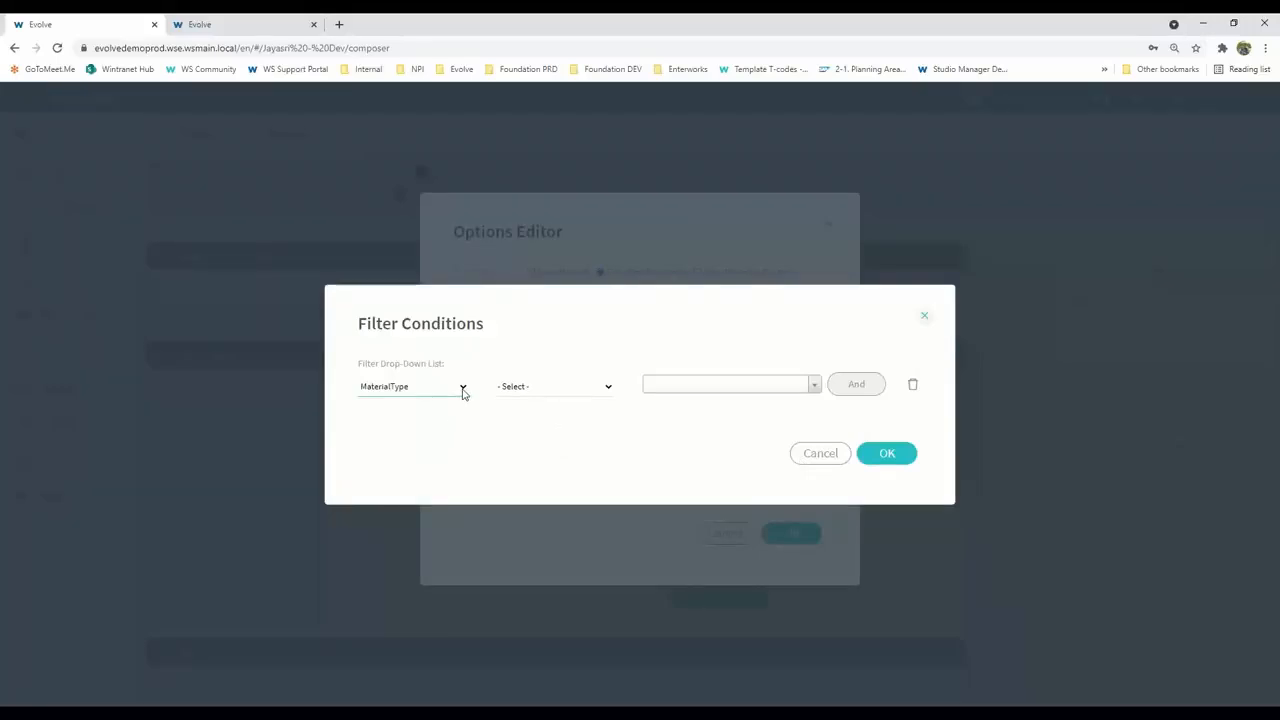
click(605, 390)
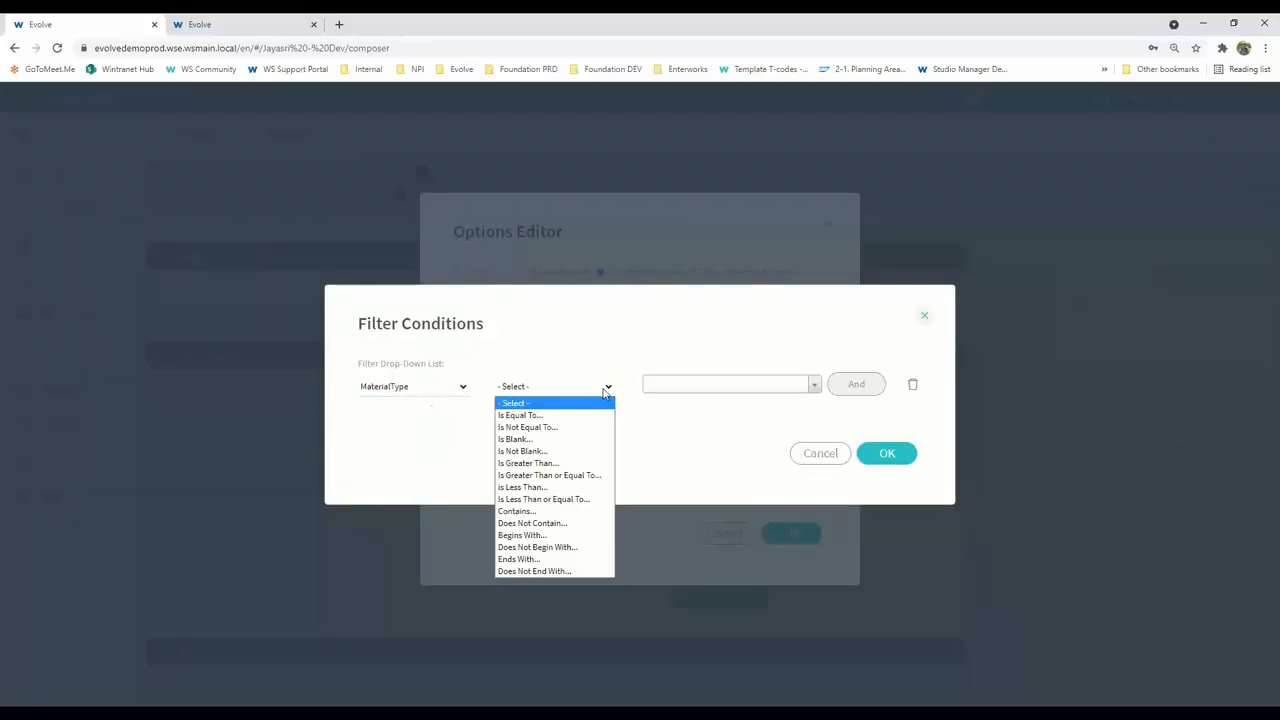
click(590, 415)
click(702, 386)
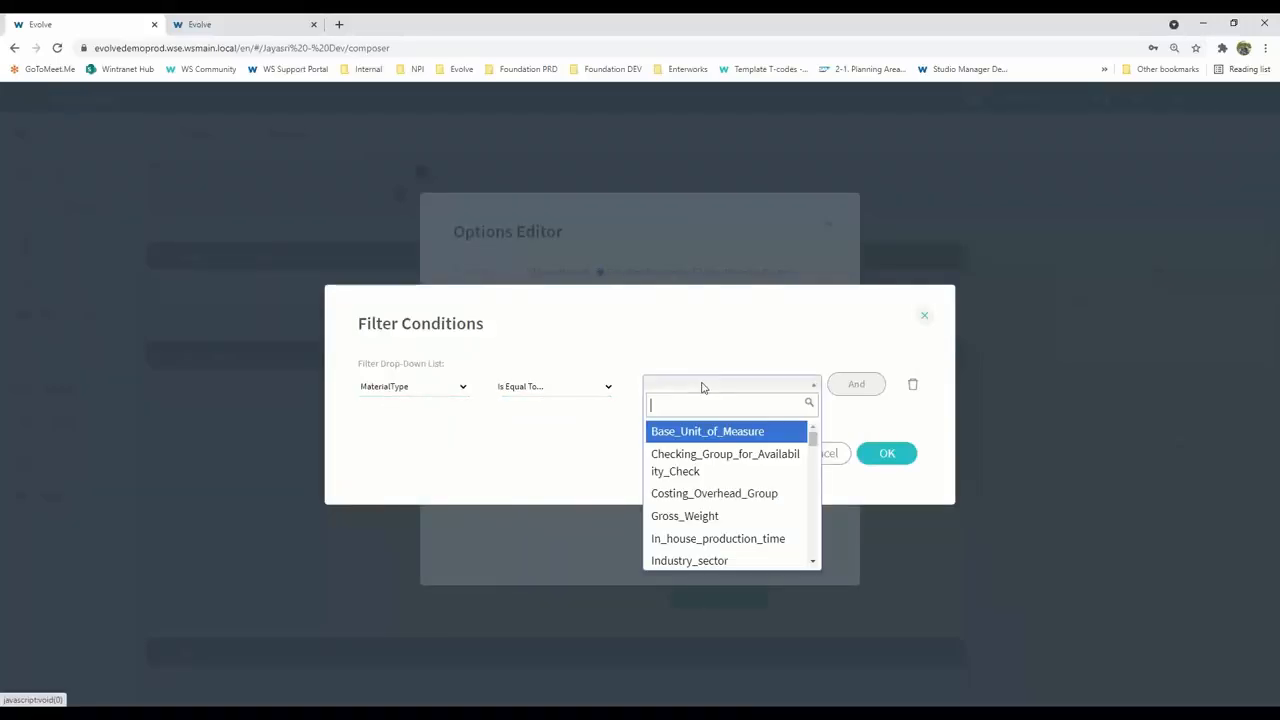
text(type)
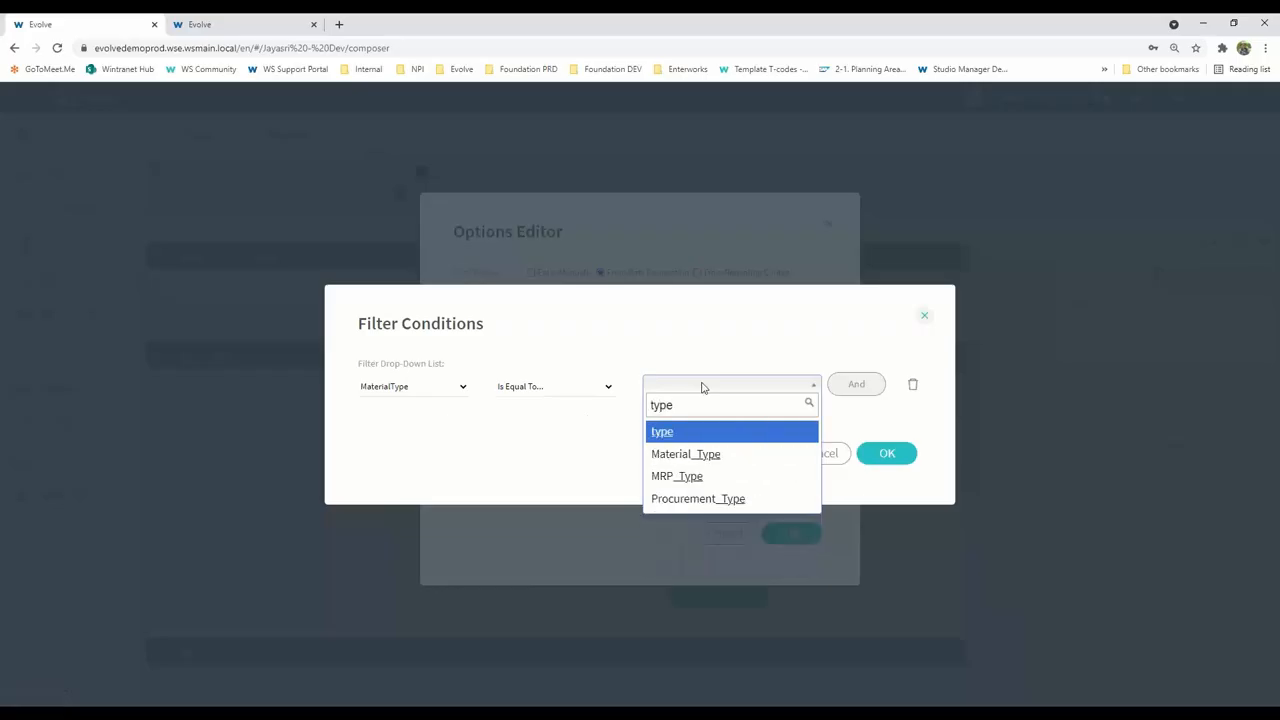
click(715, 457)
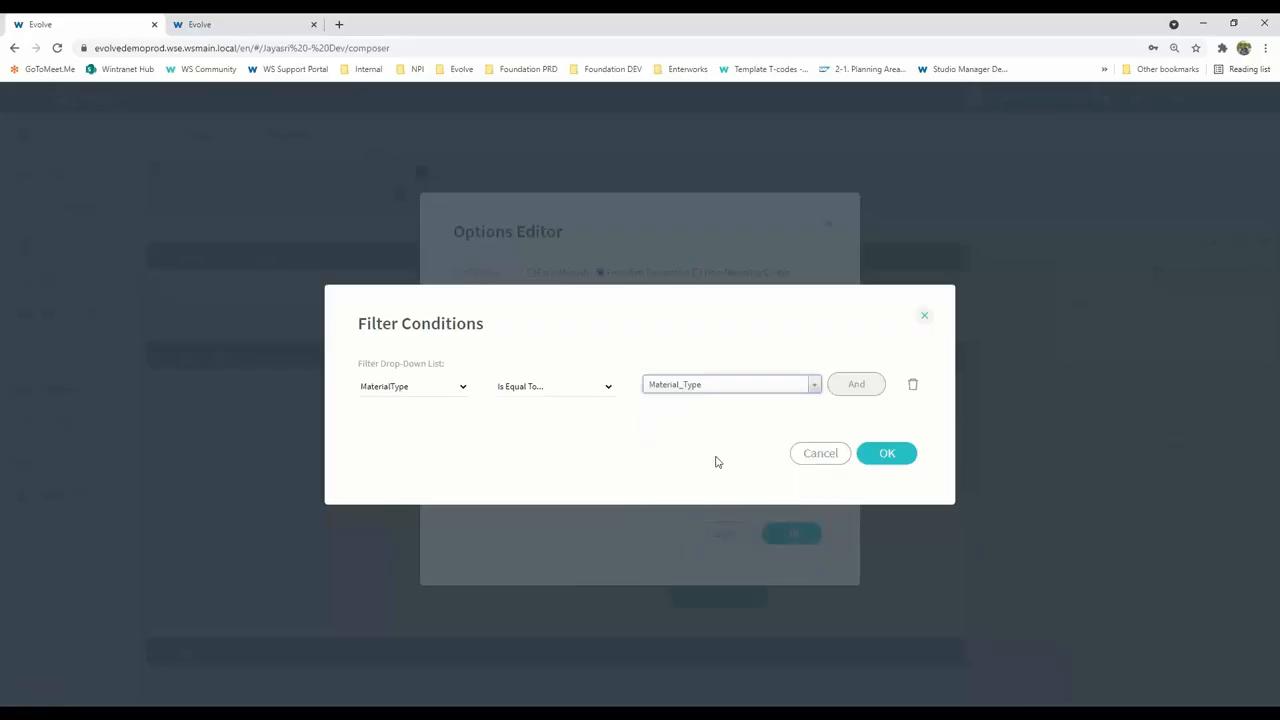
click(895, 455)
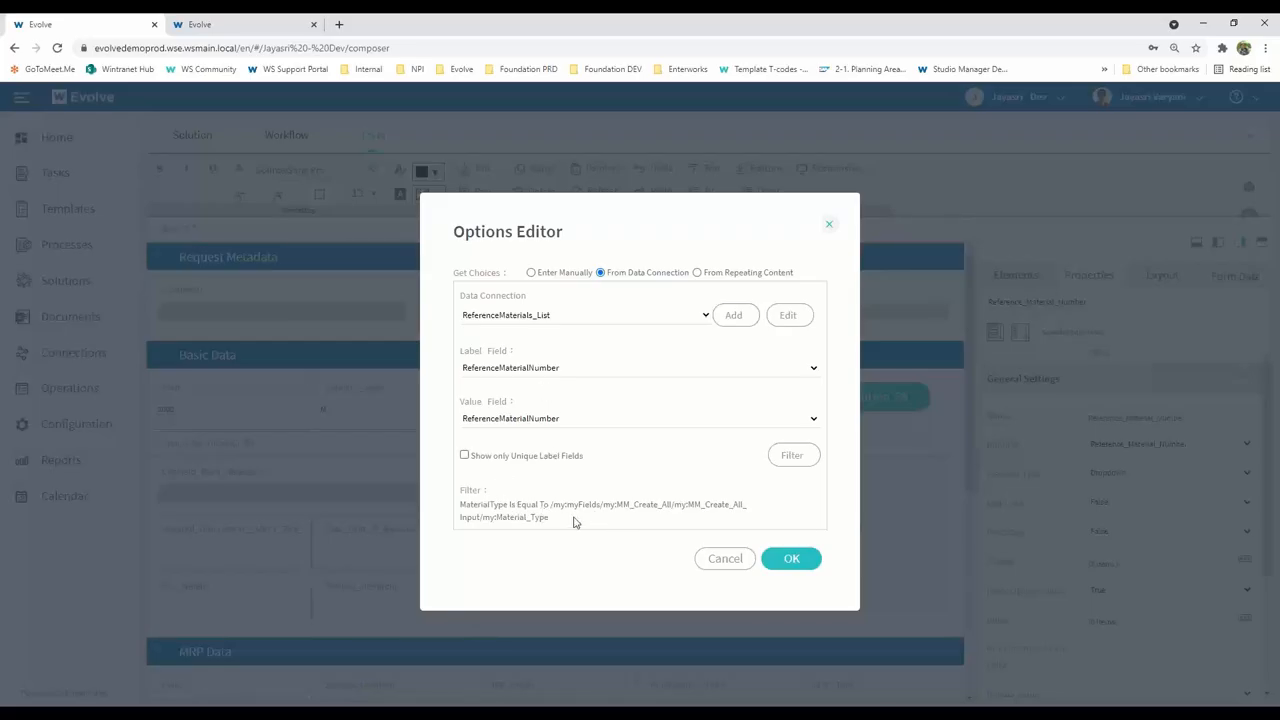
click(791, 559)
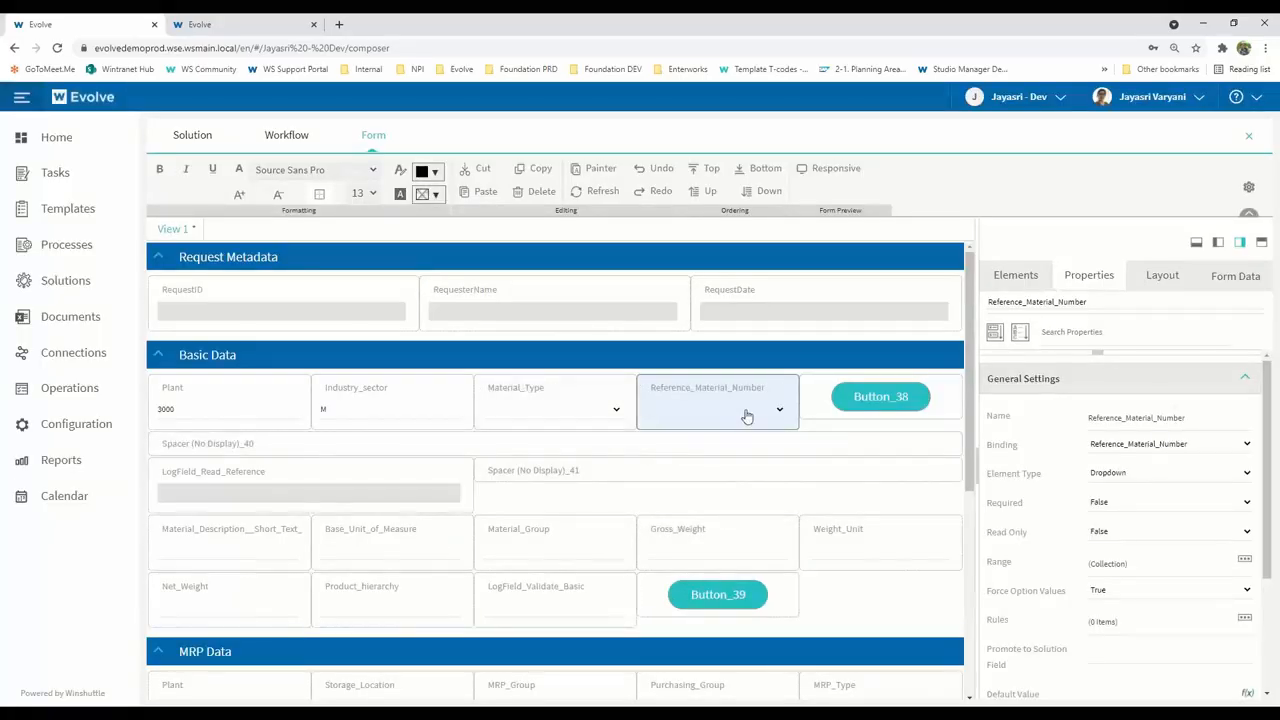
Label the button beside the Reference_Material_Number field as Read Reference Data
click(899, 399)
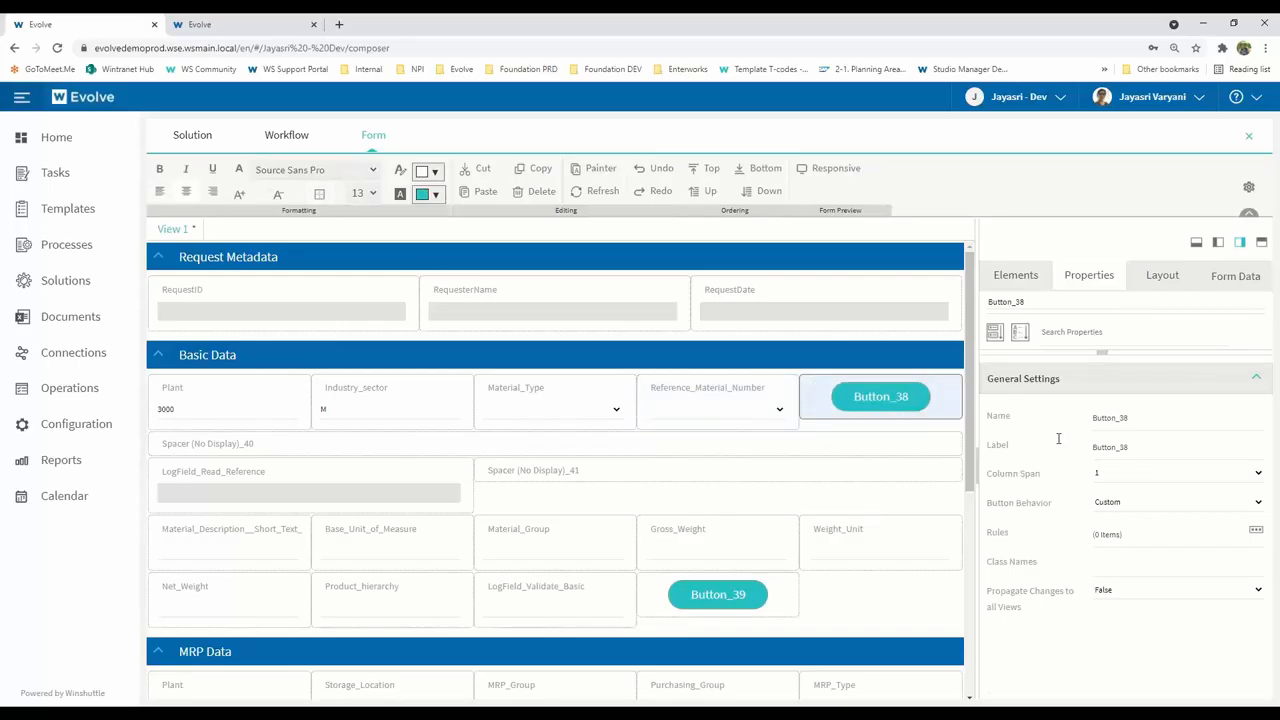
drag(1140, 449, 1051, 457)
text(Res)
text(d Reference Data)
key(Return)
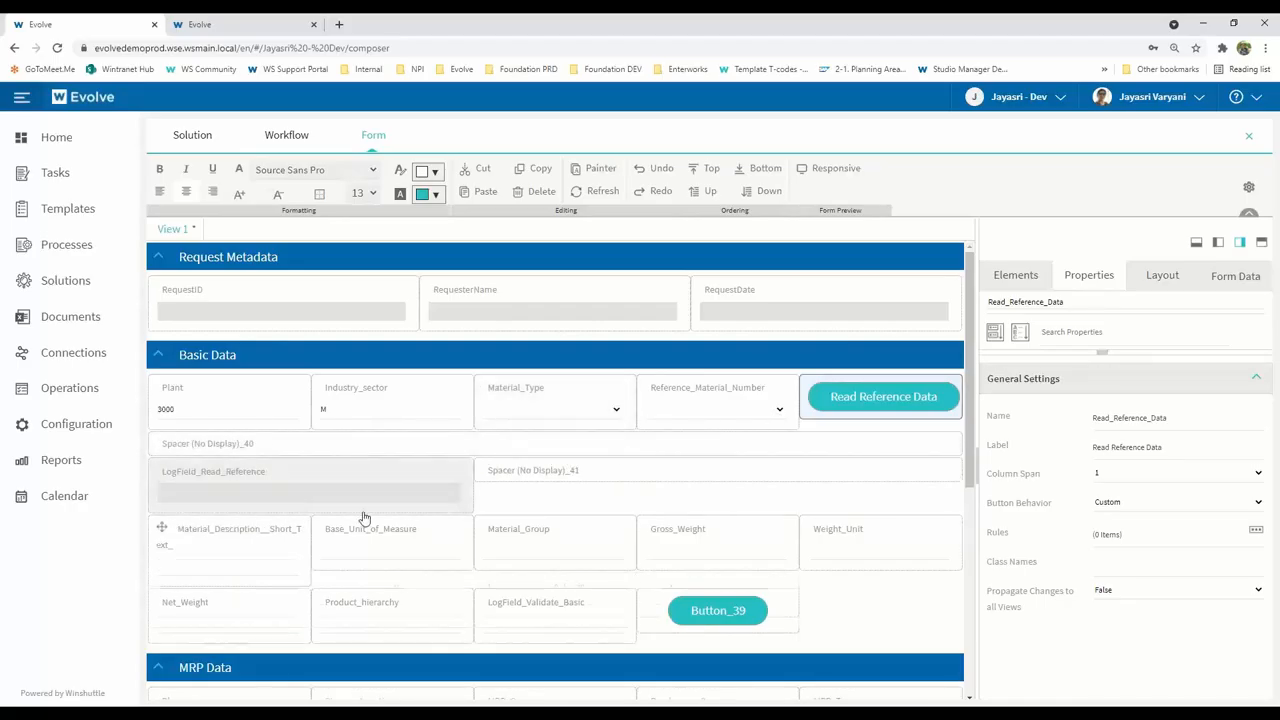
Label the remaining button at the end of the Basic Data section as Validate Basic Data
click(740, 594)
click(1140, 450)
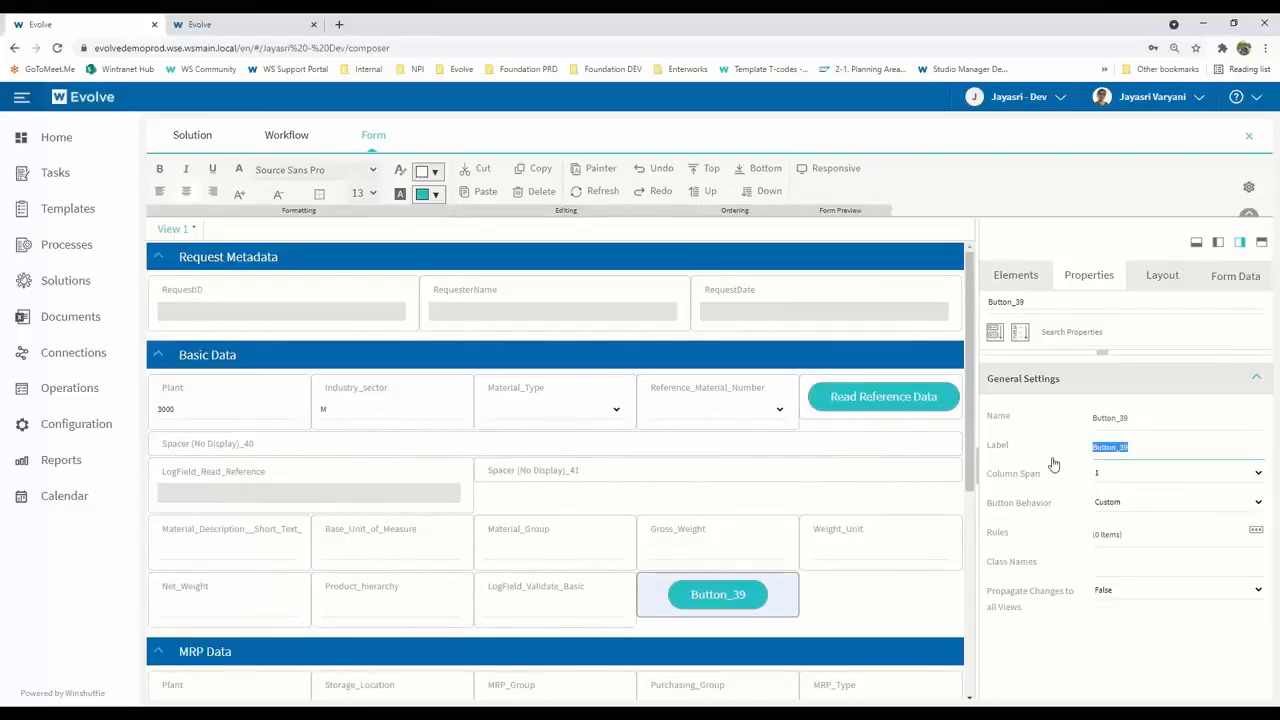
text(Validate Basic Data)
key(Return)
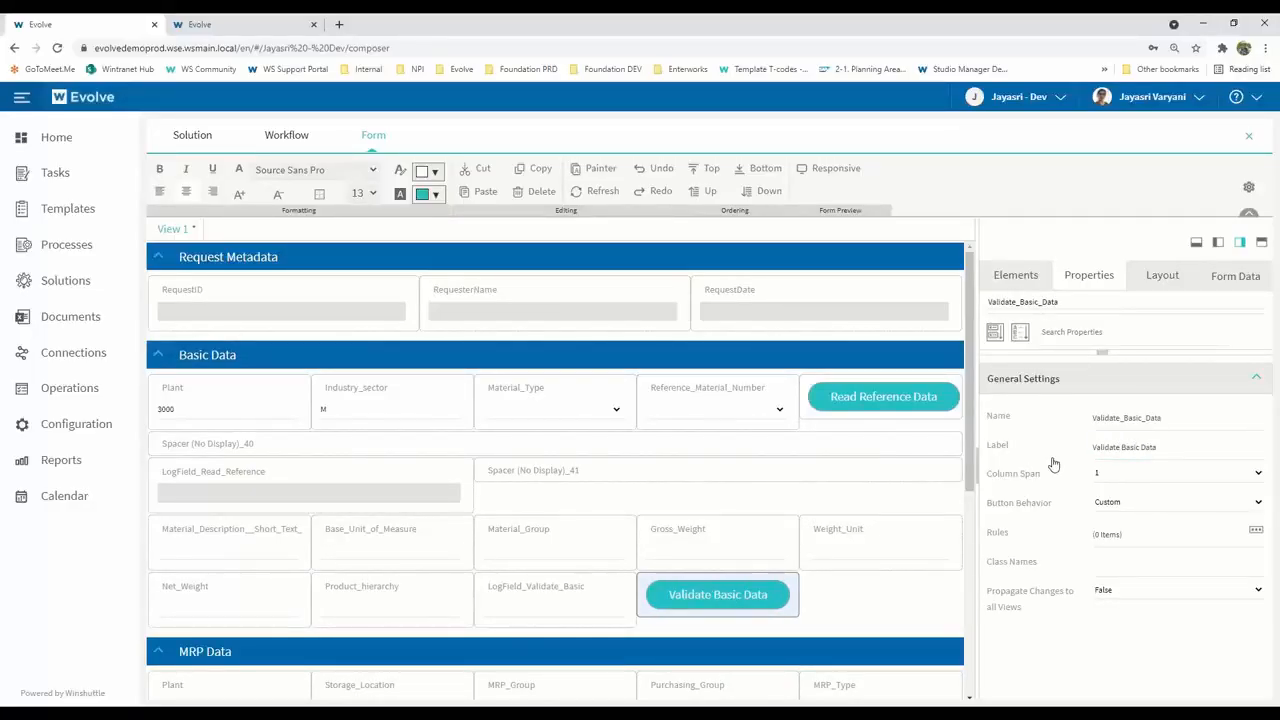
Make the LogField_Validate_Basic field in the Basic Data section read-only
click(562, 612)
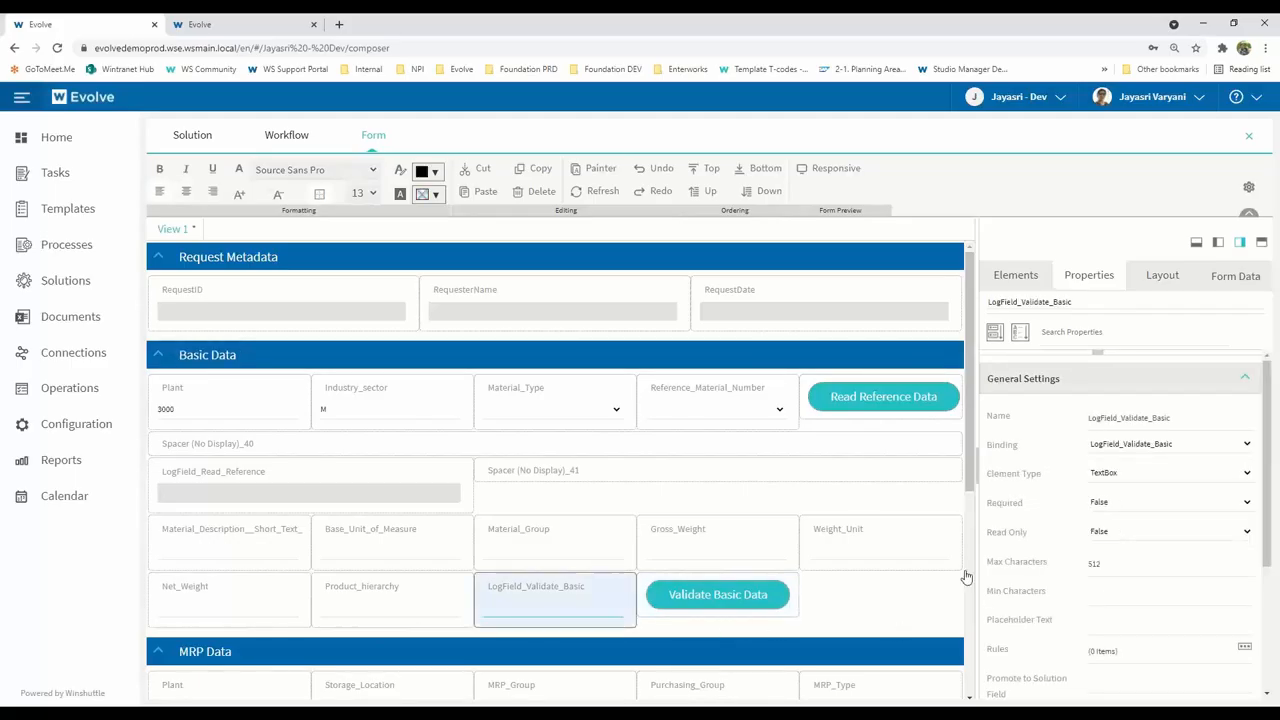
click(1128, 535)
click(1128, 547)
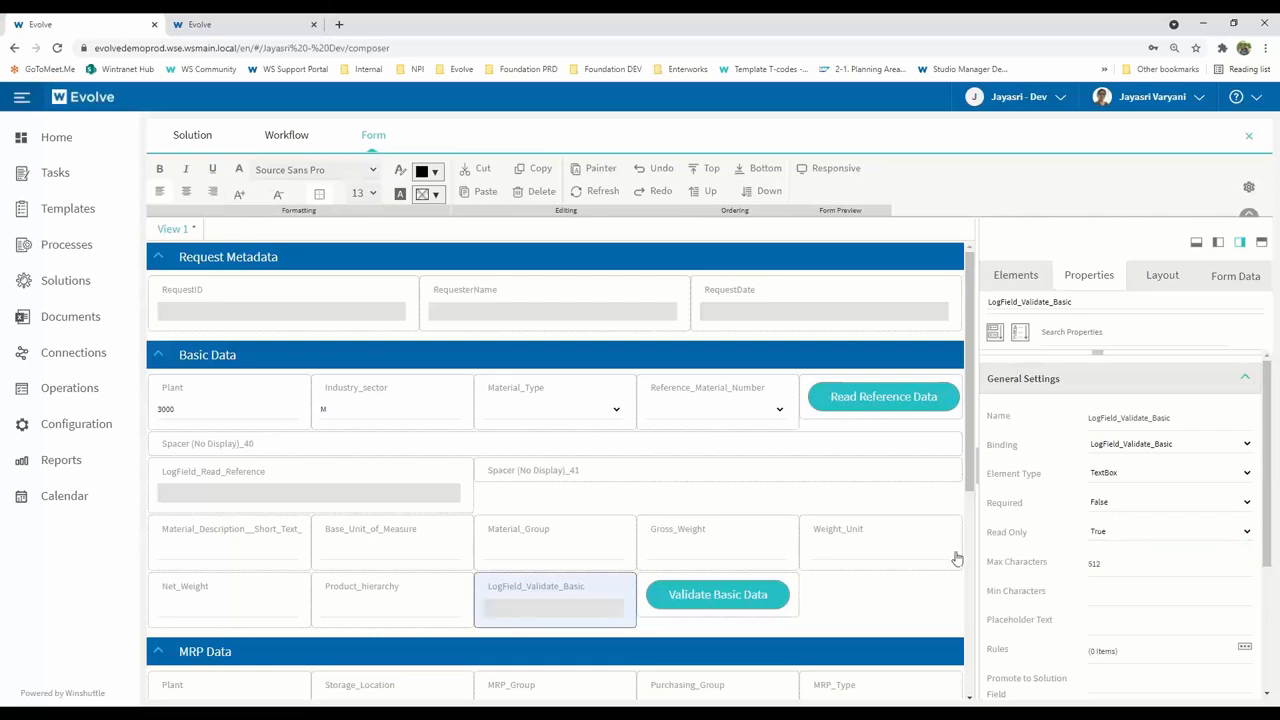
Widen the LogField_Validate_Basic field to a column span of 2 and move it after the Validate Basic Data button
double_click(497, 590)
click(1112, 532)
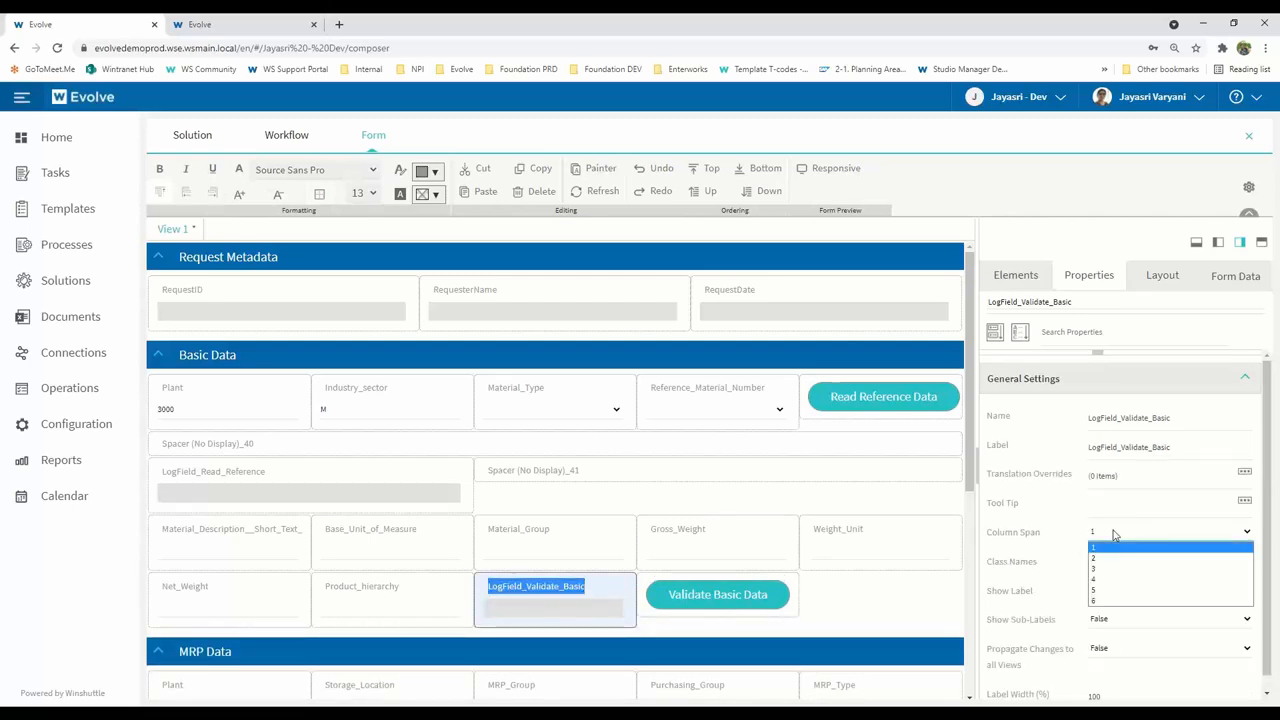
click(1119, 558)
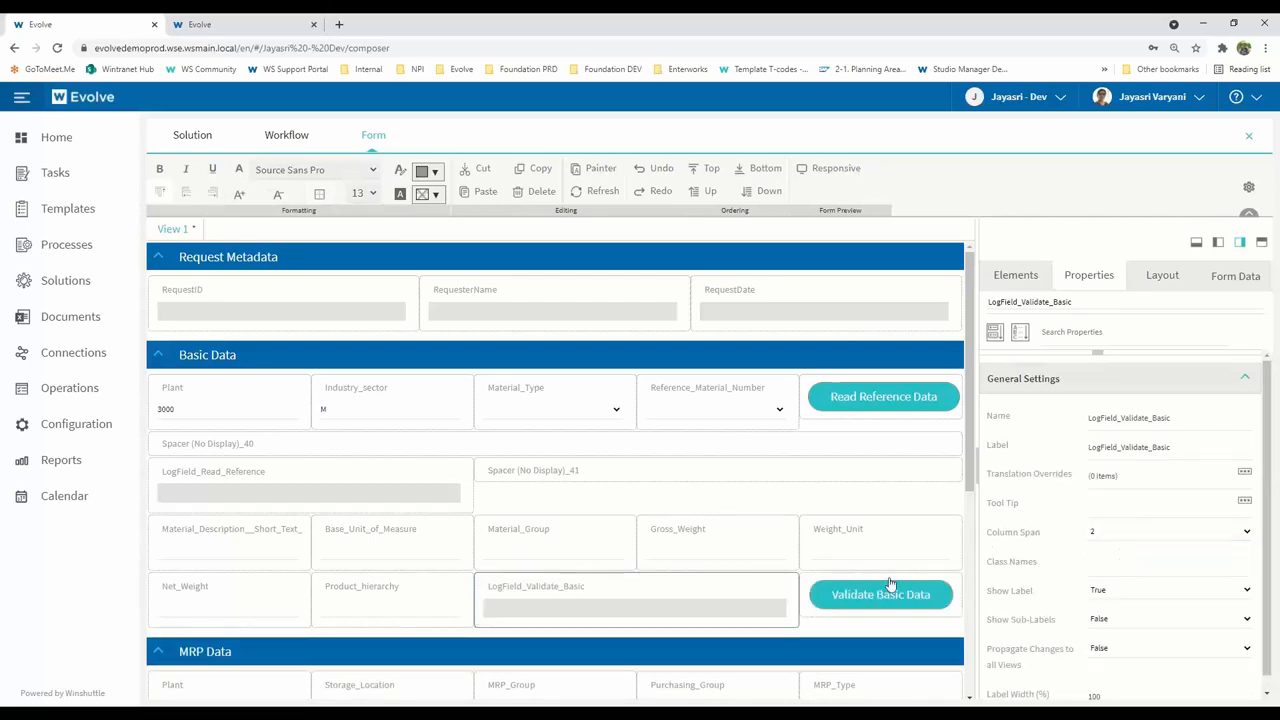
click(755, 197)
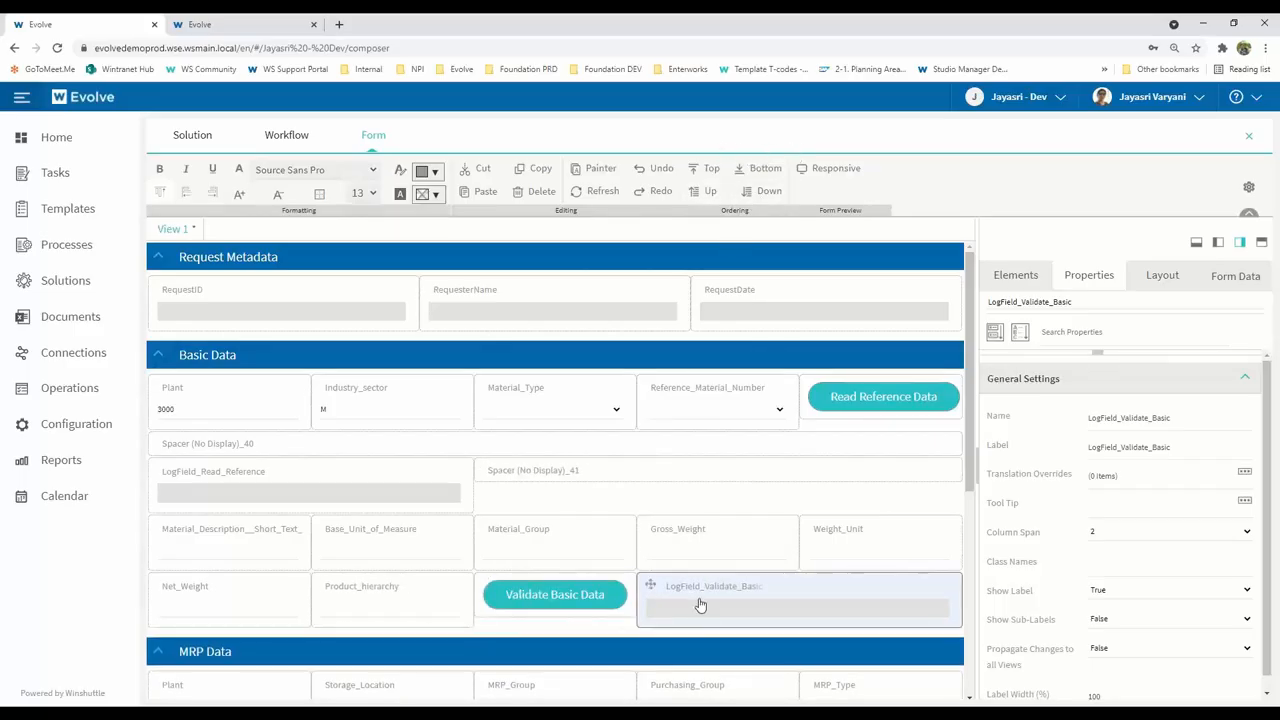
Examine the solution's data tree with its transaction scripts and data connections, and review the form's Basic Data and MRP Data sections
scroll(632, 618, down, 1)
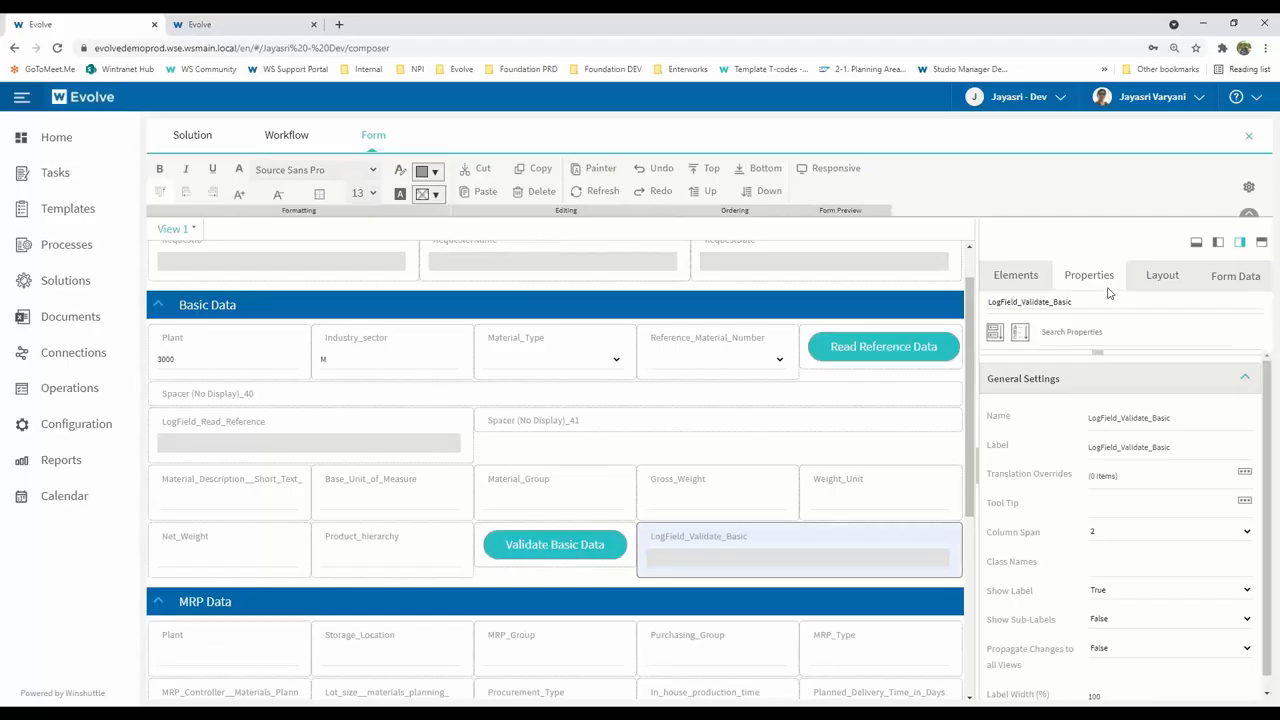
click(193, 135)
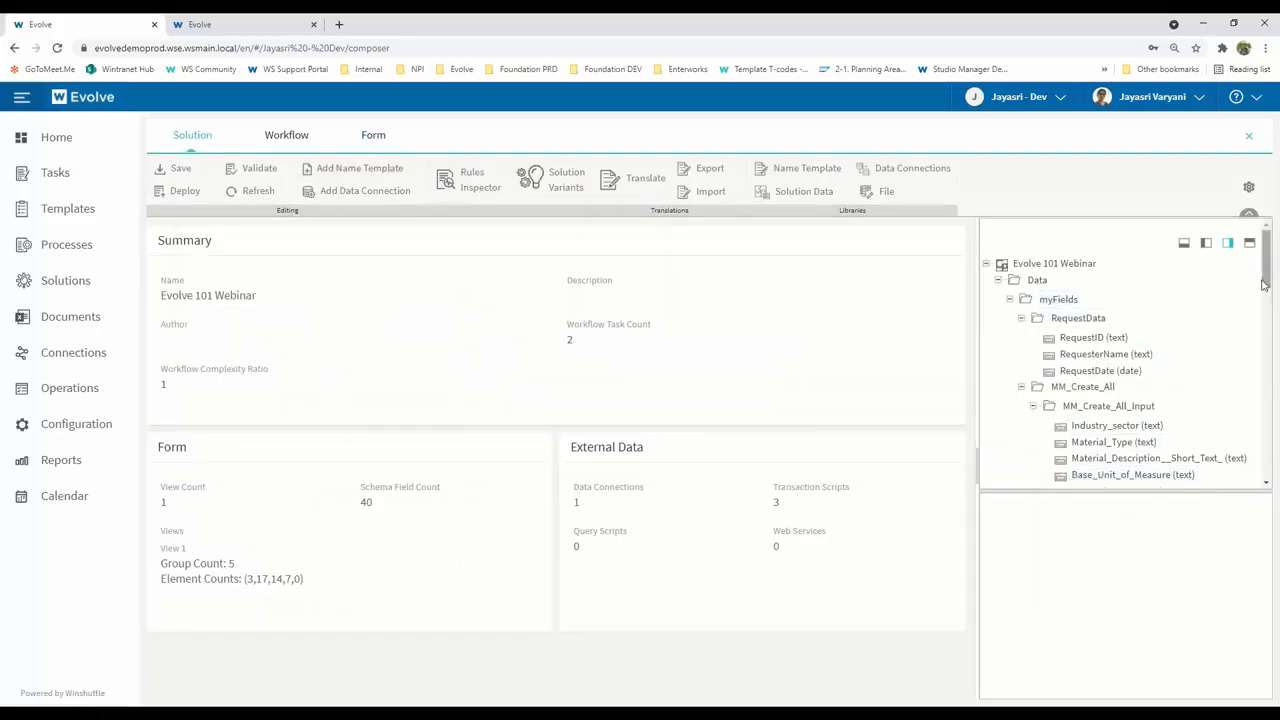
scroll(1267, 327, down, 1)
scroll(1267, 327, down, 8)
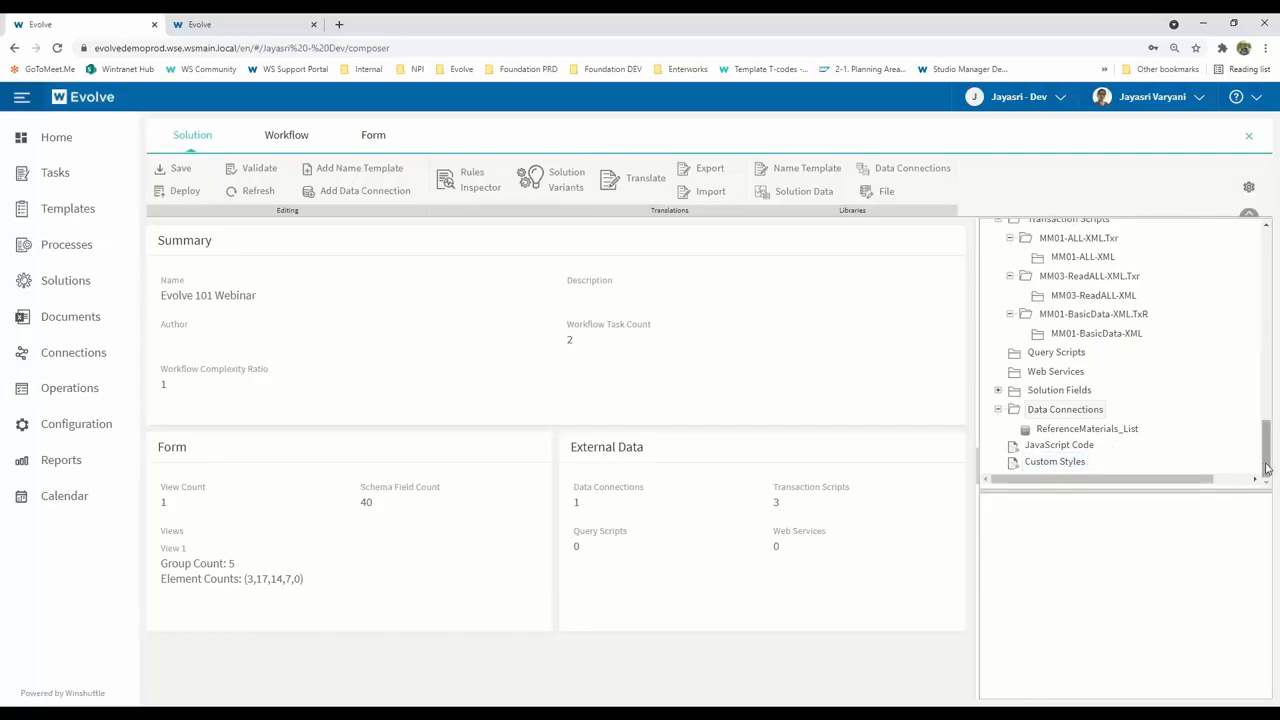
drag(1266, 465, 1266, 263)
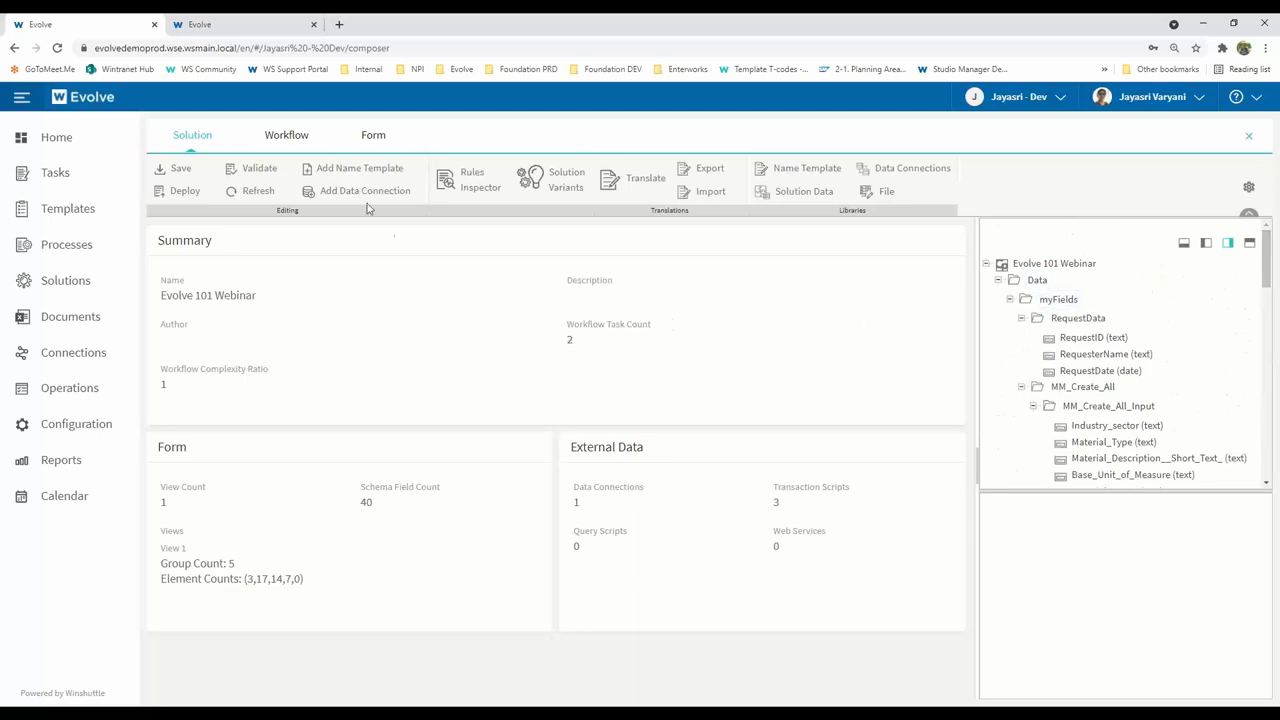
click(373, 136)
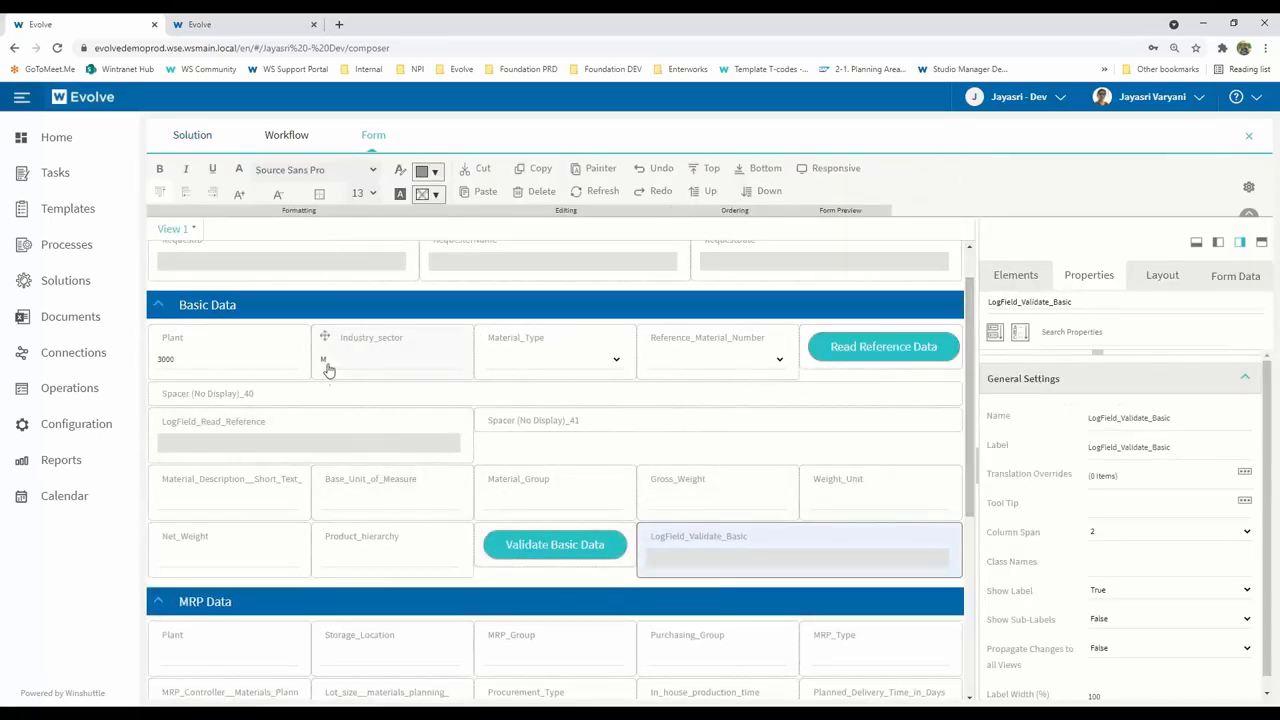
drag(968, 443, 968, 490)
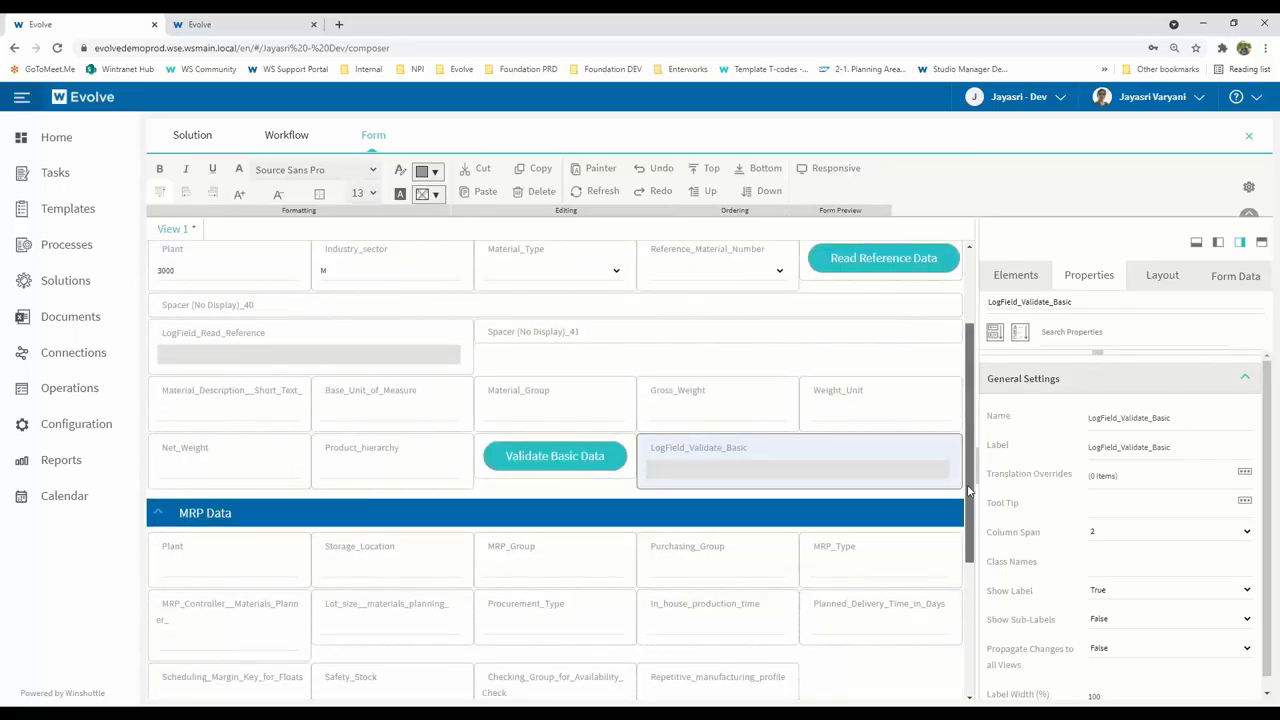
drag(968, 490, 974, 516)
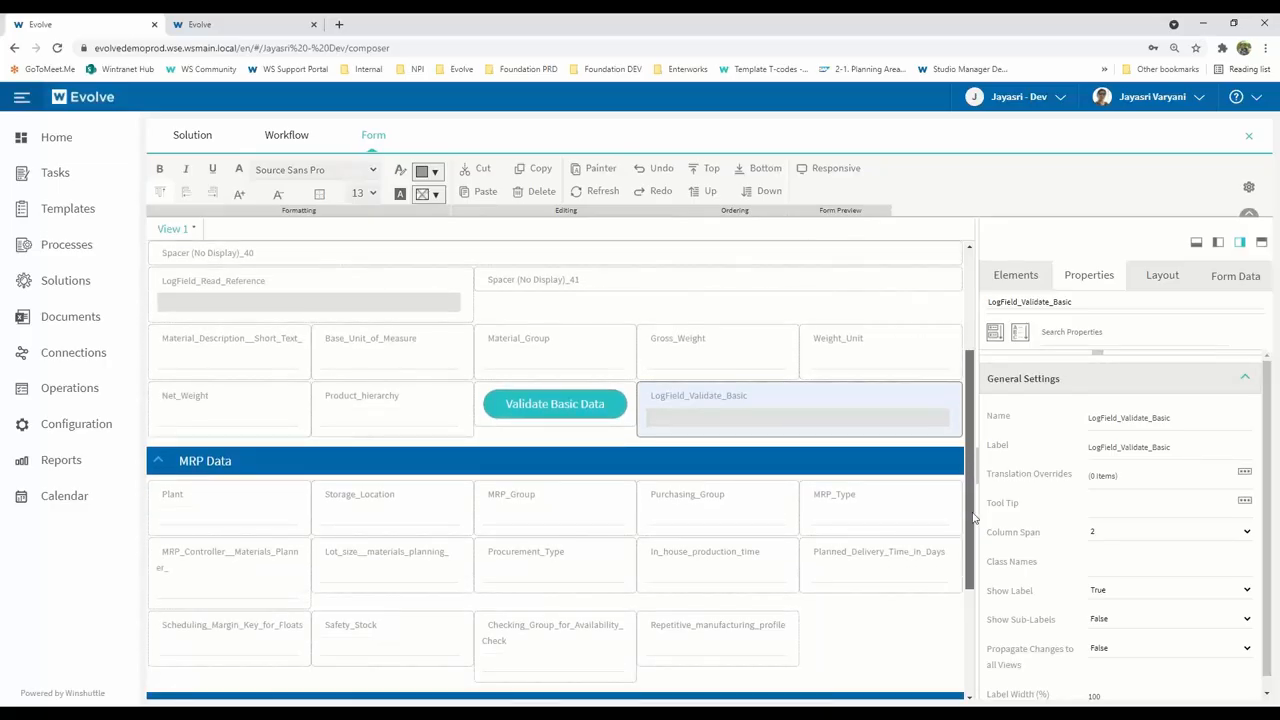
drag(974, 516, 969, 399)
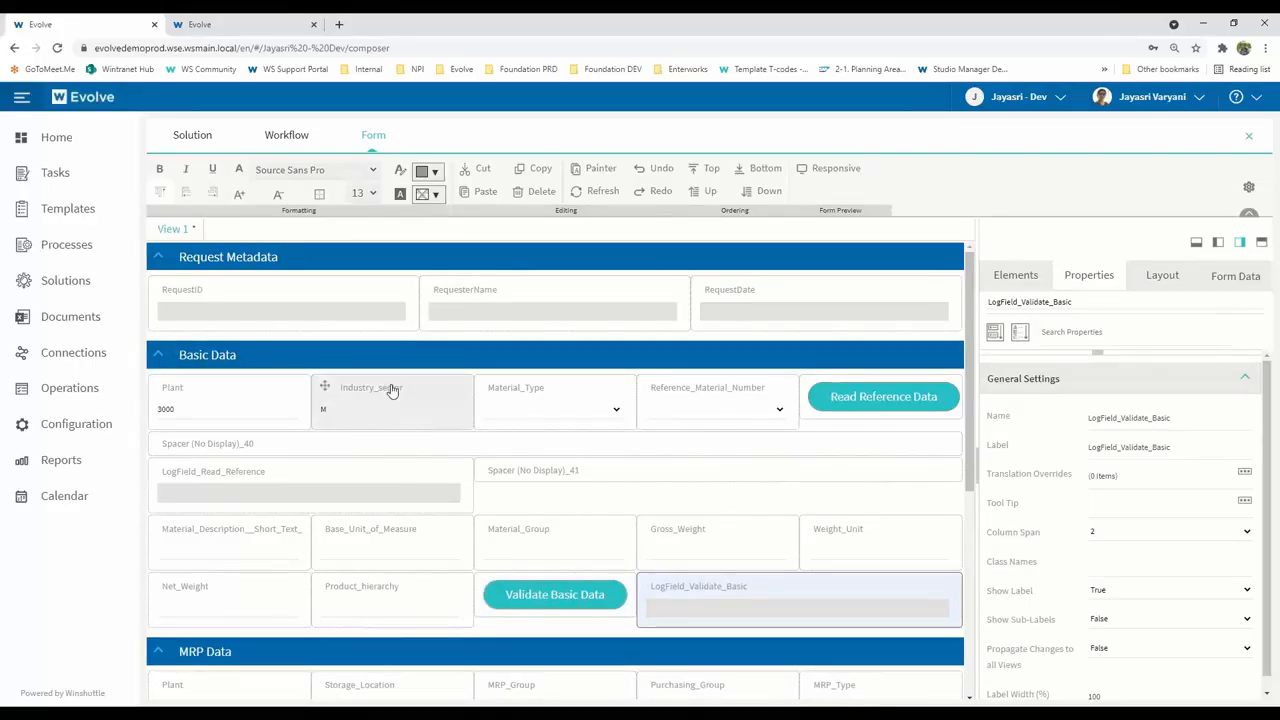
Add three Web Service elements to the form
click(903, 409)
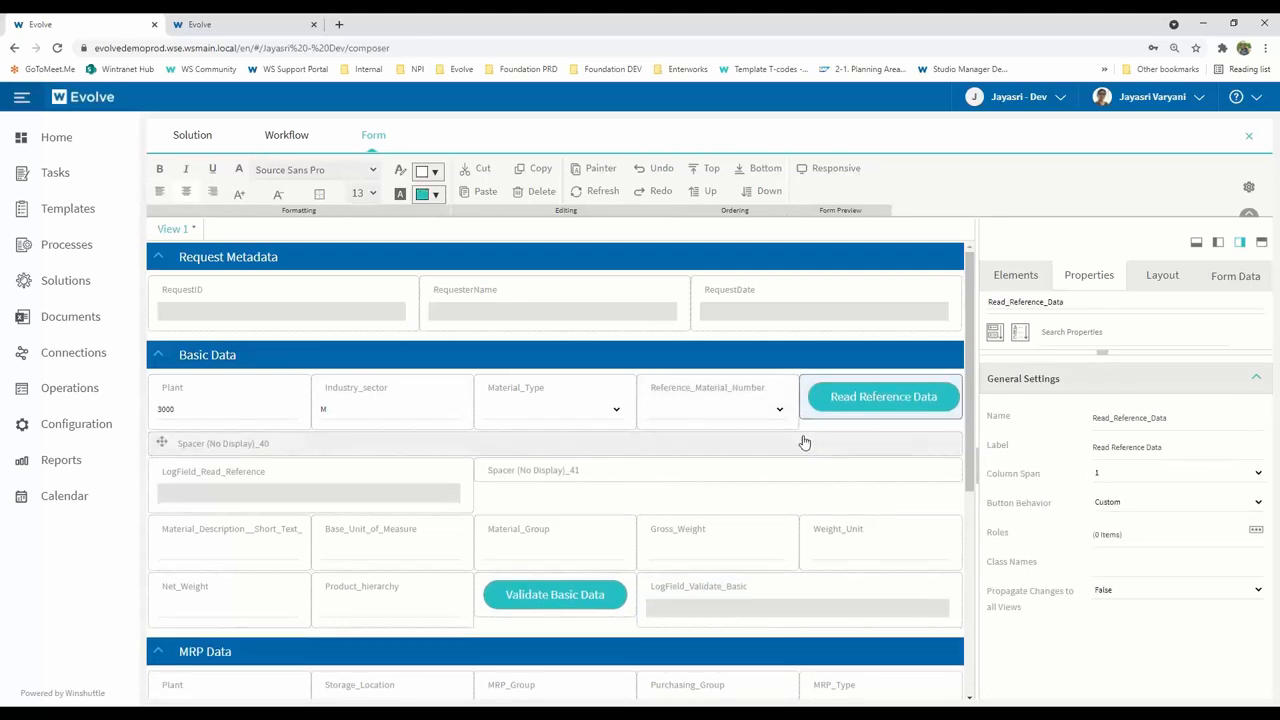
click(1016, 279)
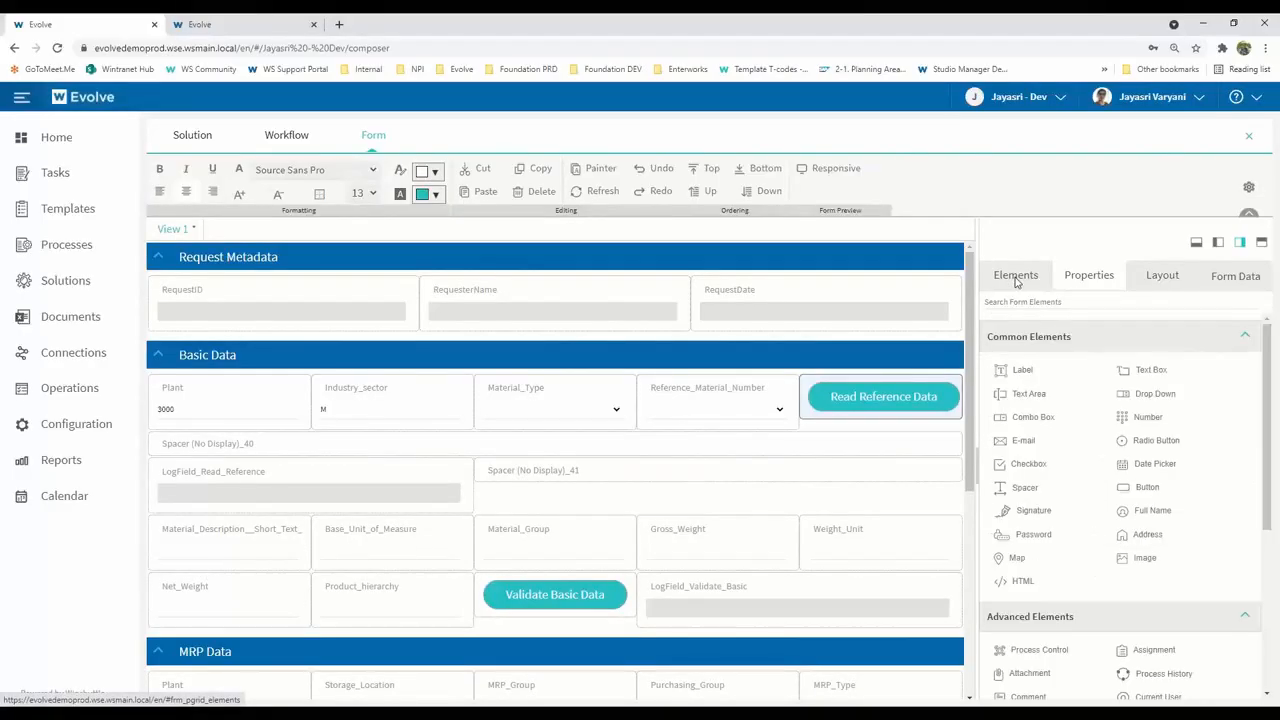
scroll(1243, 549, down, 3)
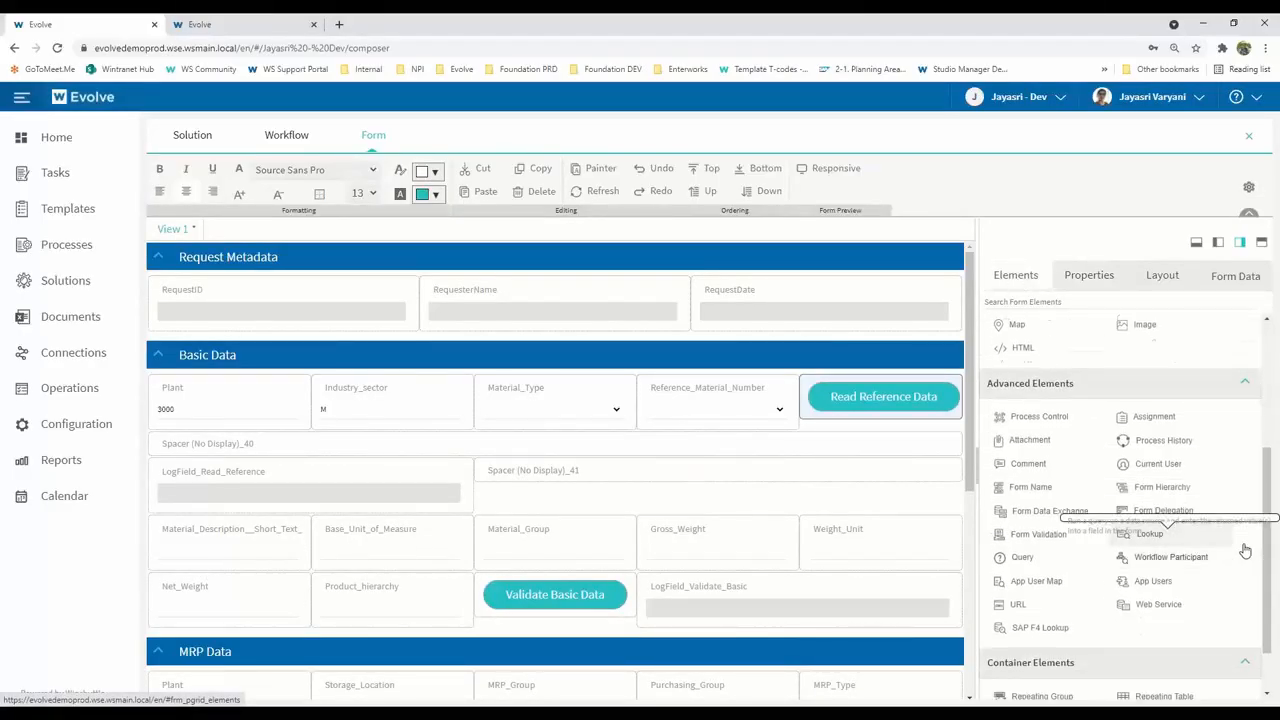
double_click(1186, 608)
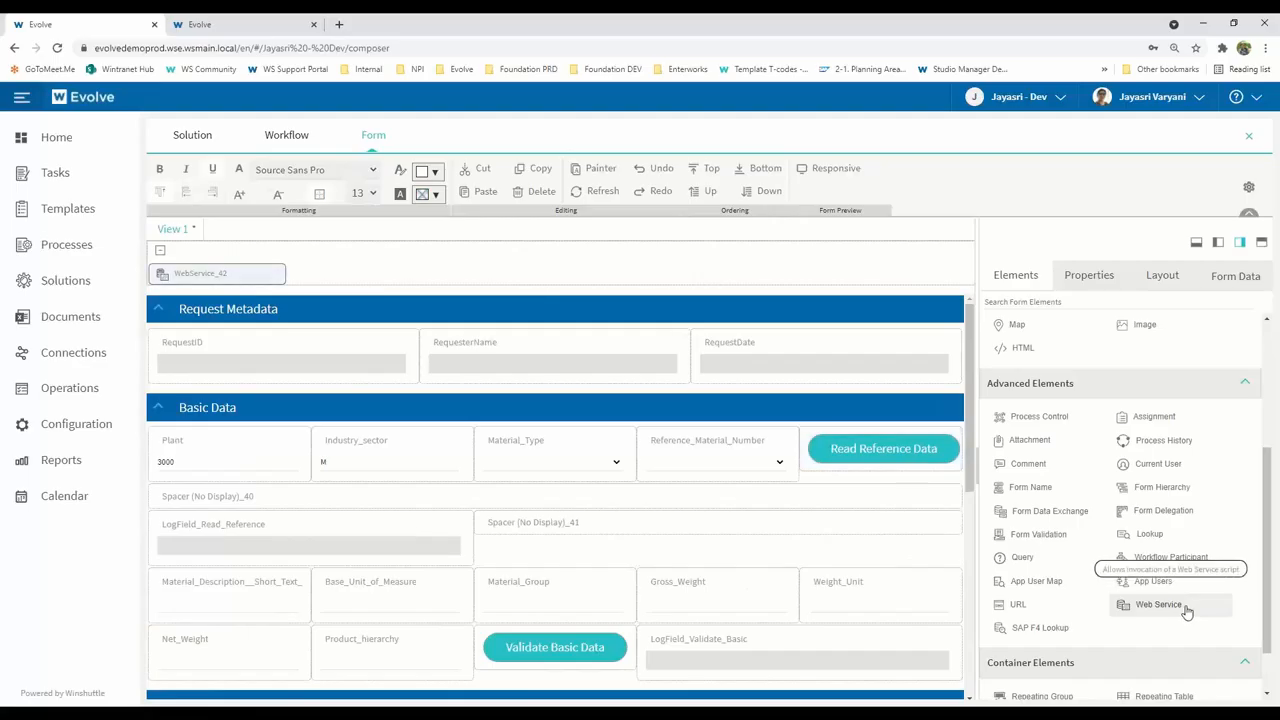
double_click(1178, 607)
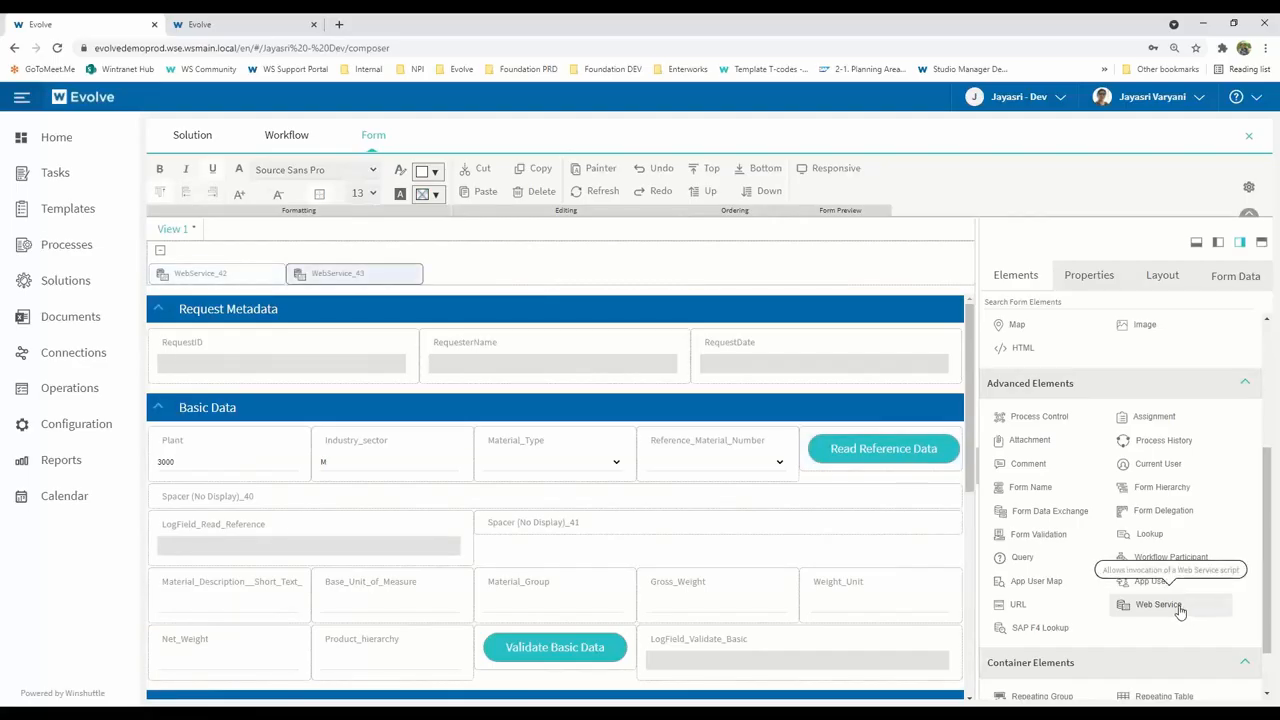
double_click(1178, 607)
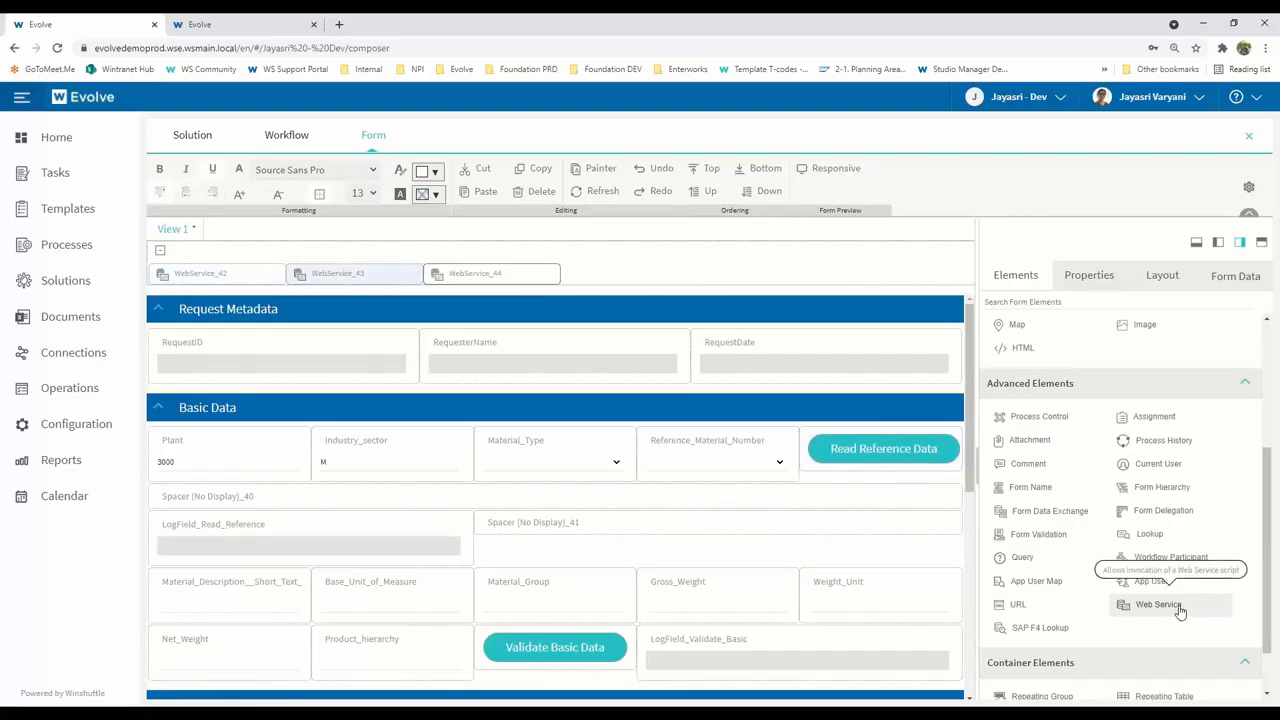
Rename the first web service element as WS_Read_Ref
click(241, 274)
double_click(1153, 330)
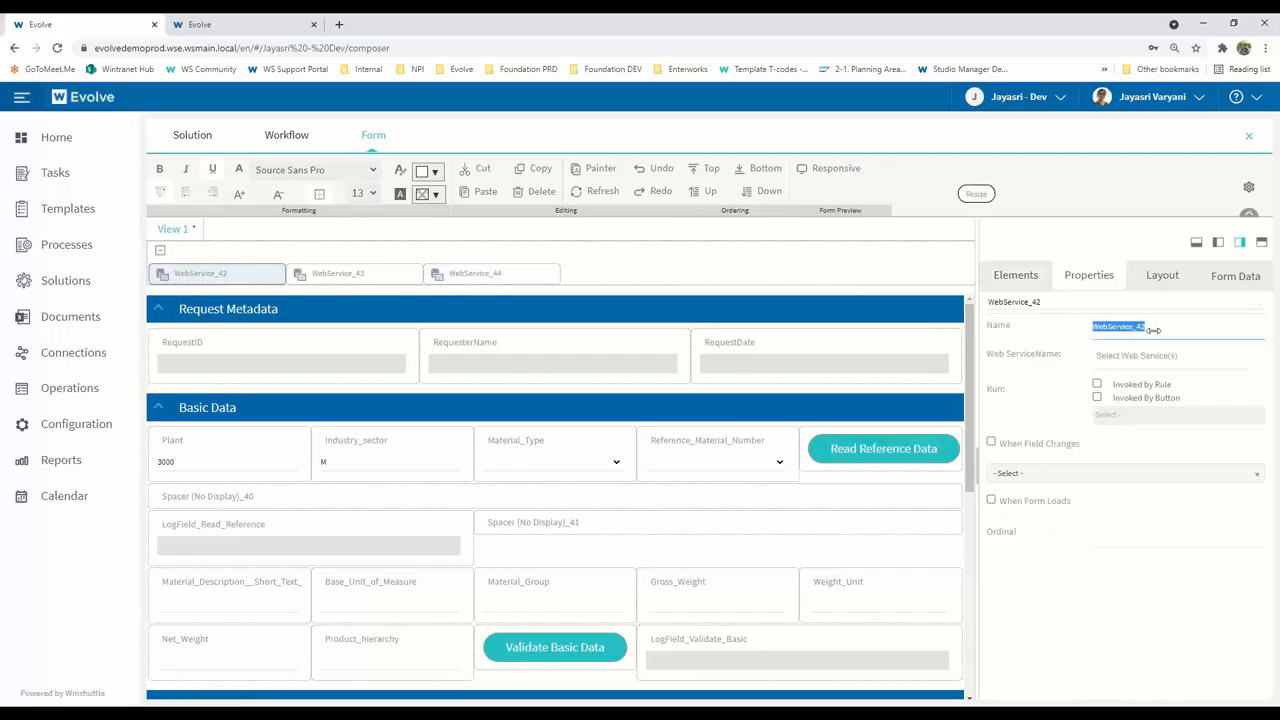
text(ws_Read_Ref)
Assign the MM03-ReadALL-XML web service to WS_Read_Ref and have it invoked by the Read Reference Data button
click(1143, 356)
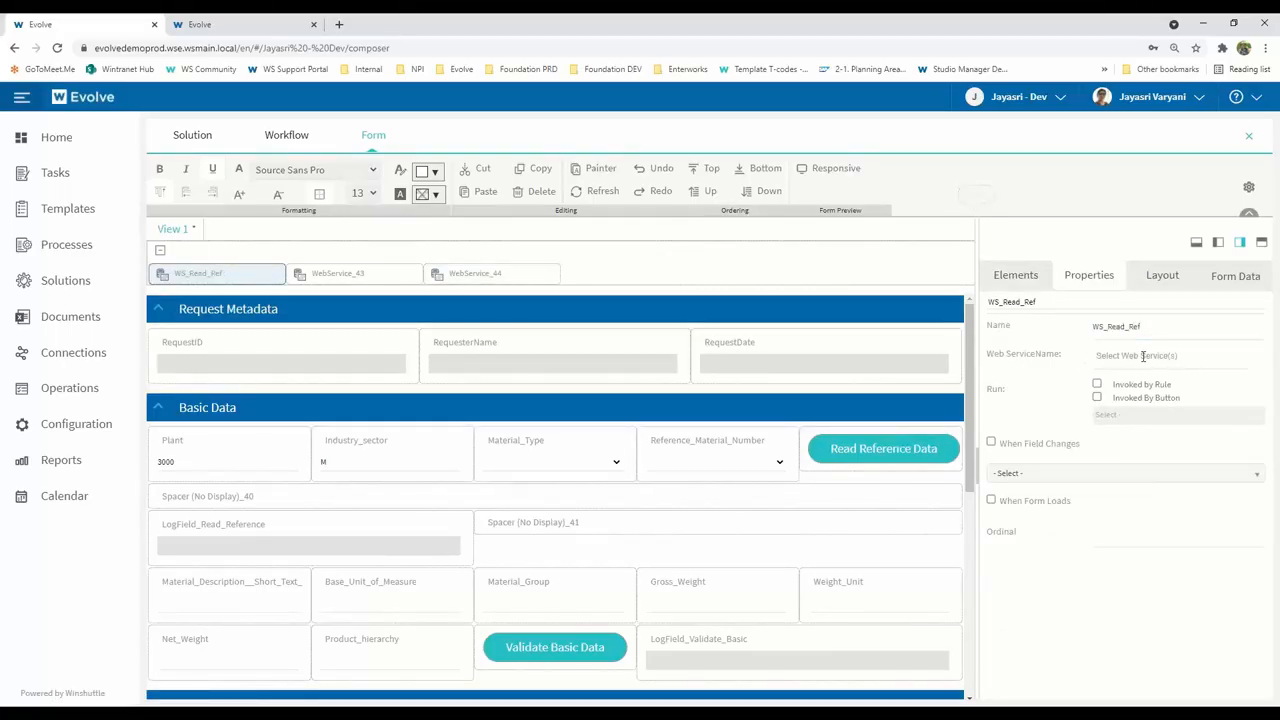
click(1142, 358)
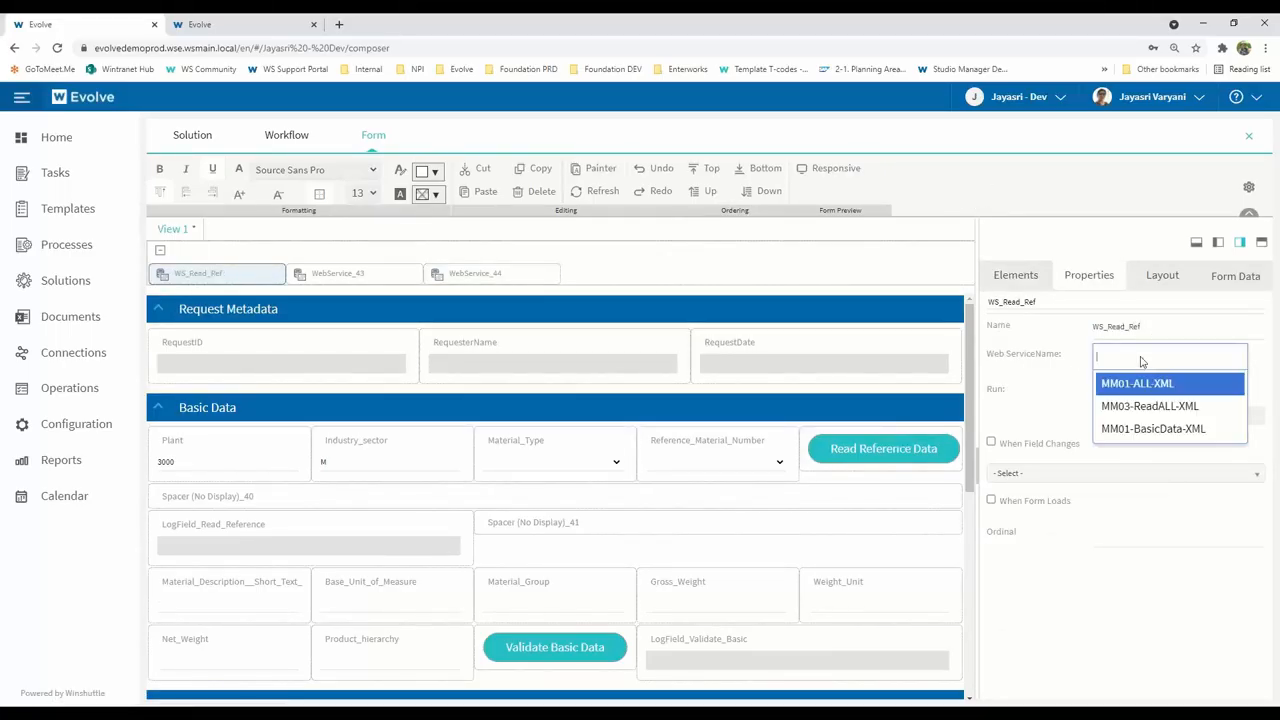
click(1150, 406)
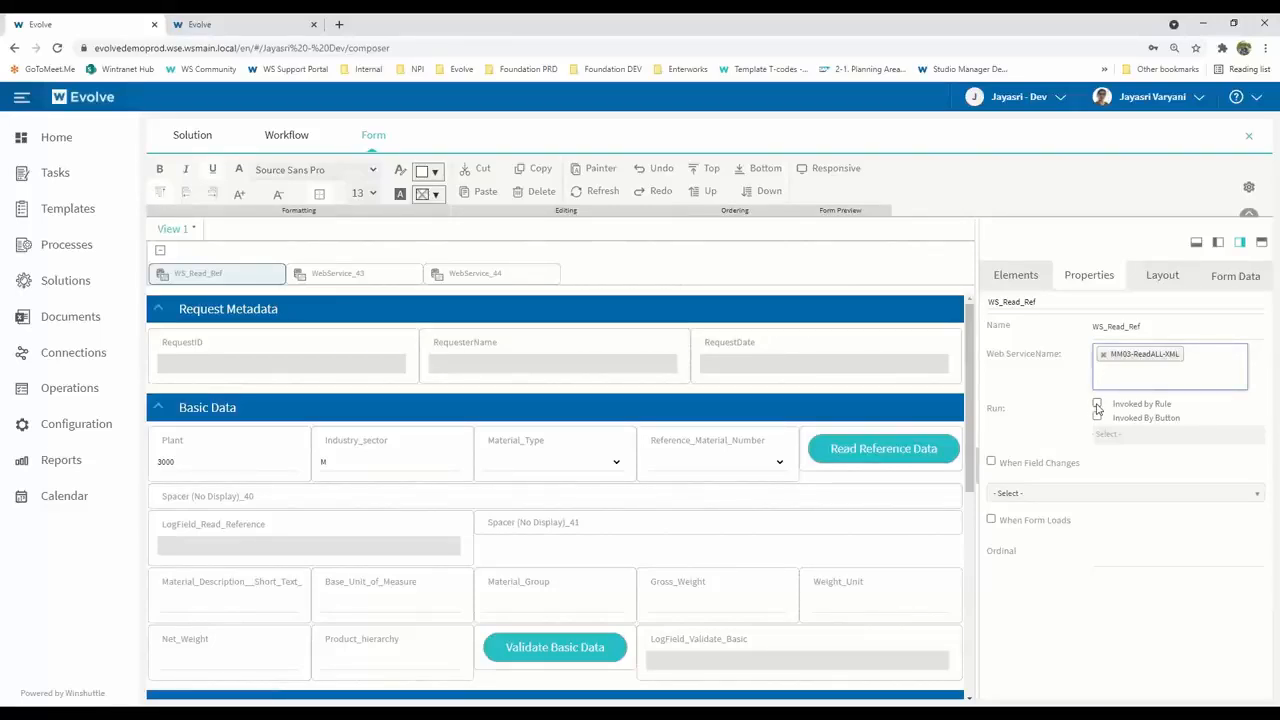
click(1097, 415)
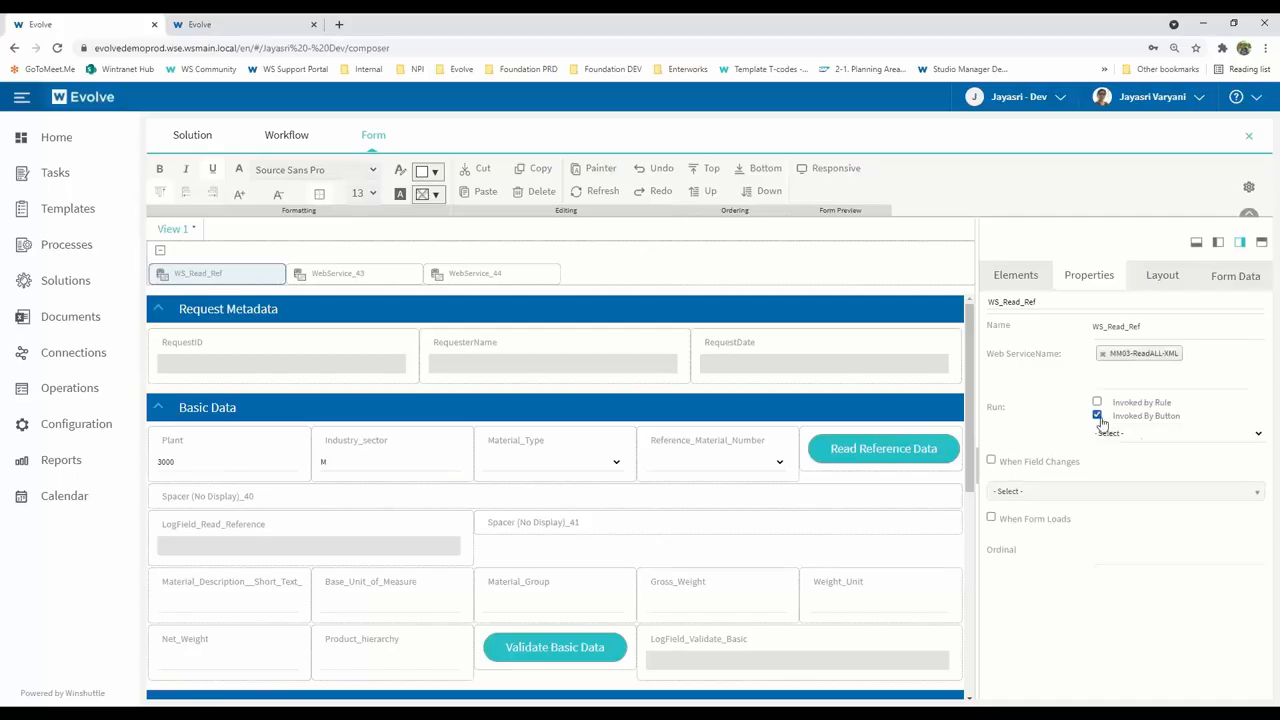
click(1138, 434)
click(1139, 460)
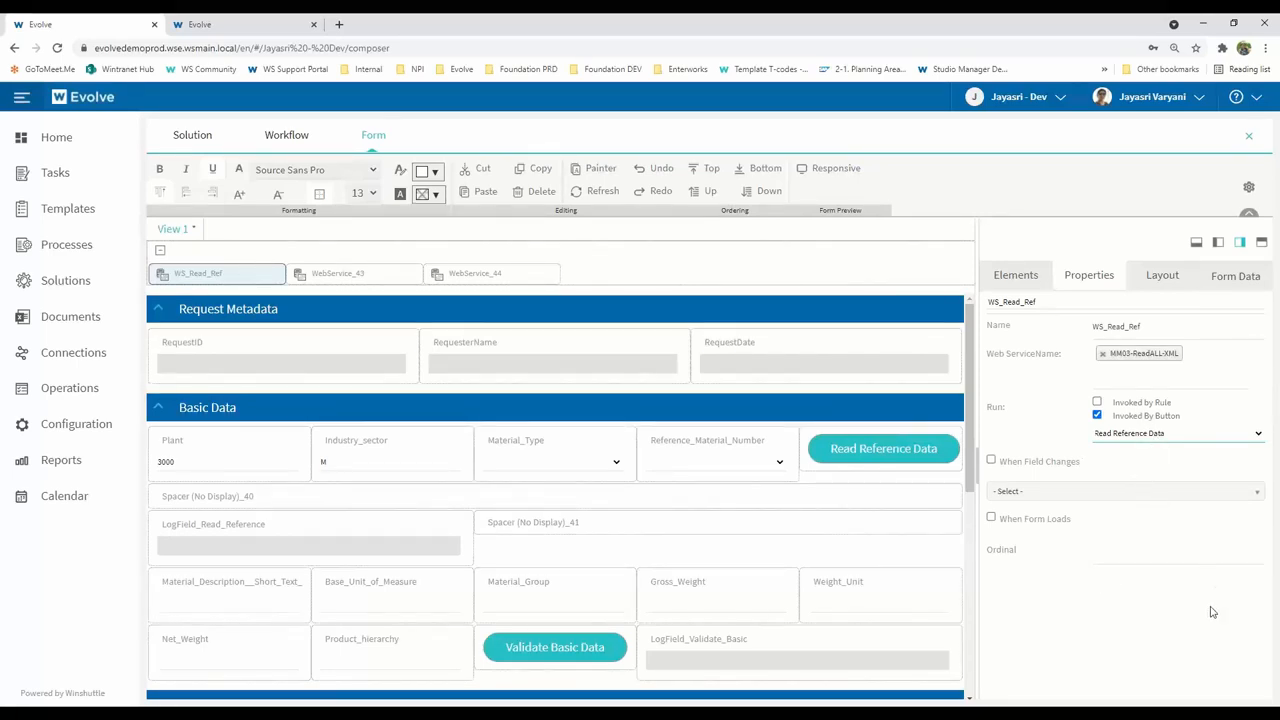
Rename the second web service element as WS_Validate_Basic
click(390, 277)
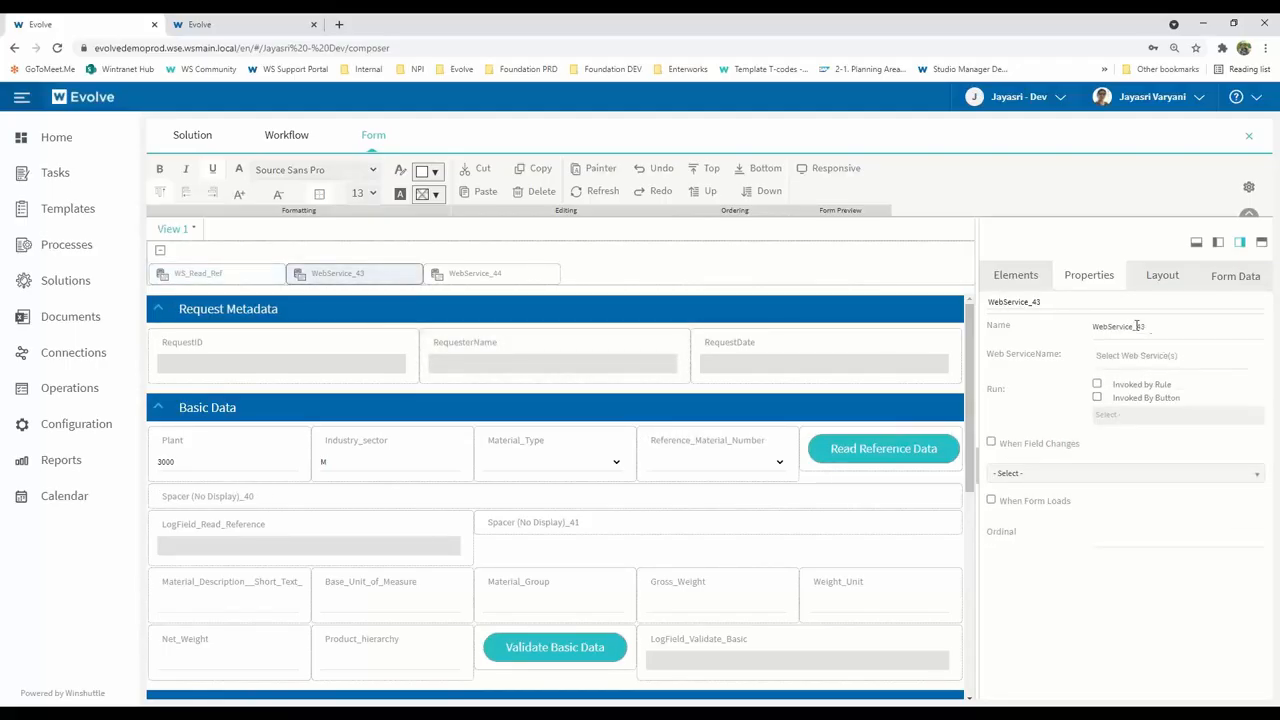
drag(1144, 326, 1040, 327)
text(WS_Validate_Basic)
Assign the MM01-BasicData-XML web service to WS_Validate_Basic and have it invoked by the Validate Basic Data button
click(1139, 355)
click(1164, 428)
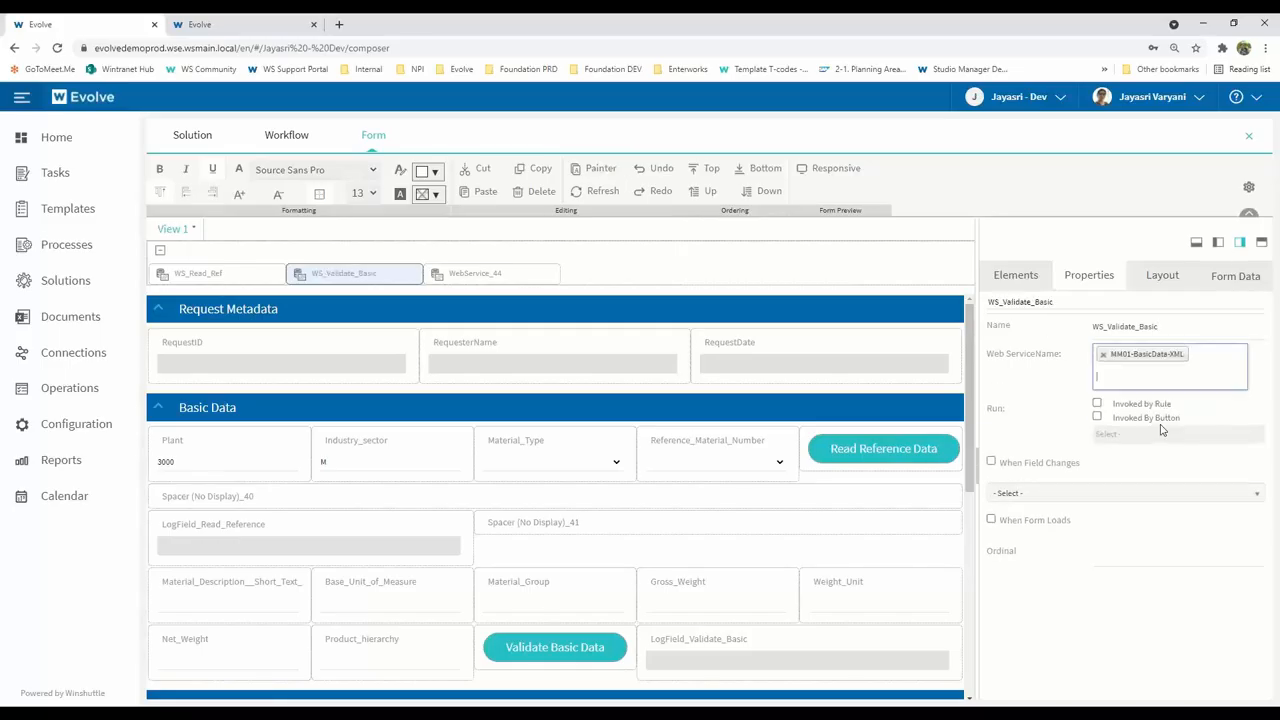
click(1097, 415)
click(1141, 437)
click(1148, 470)
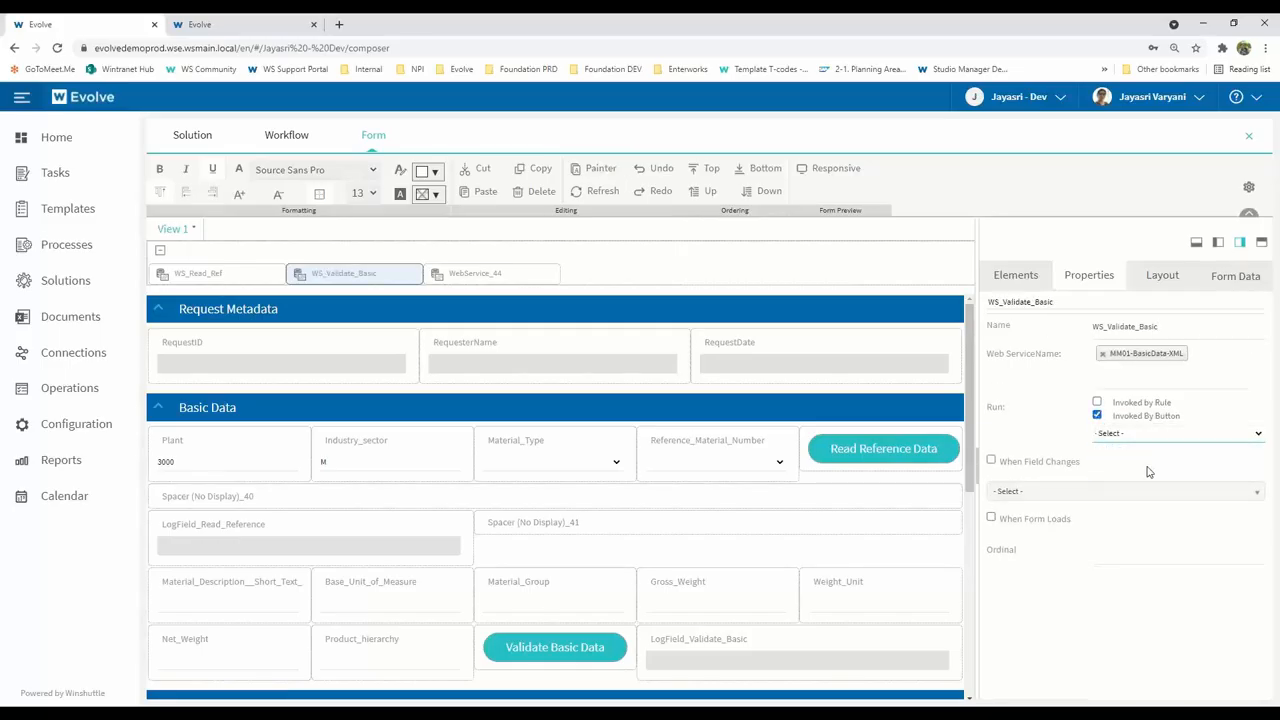
Add a Button element to the form's Data Steward section
drag(967, 495, 972, 692)
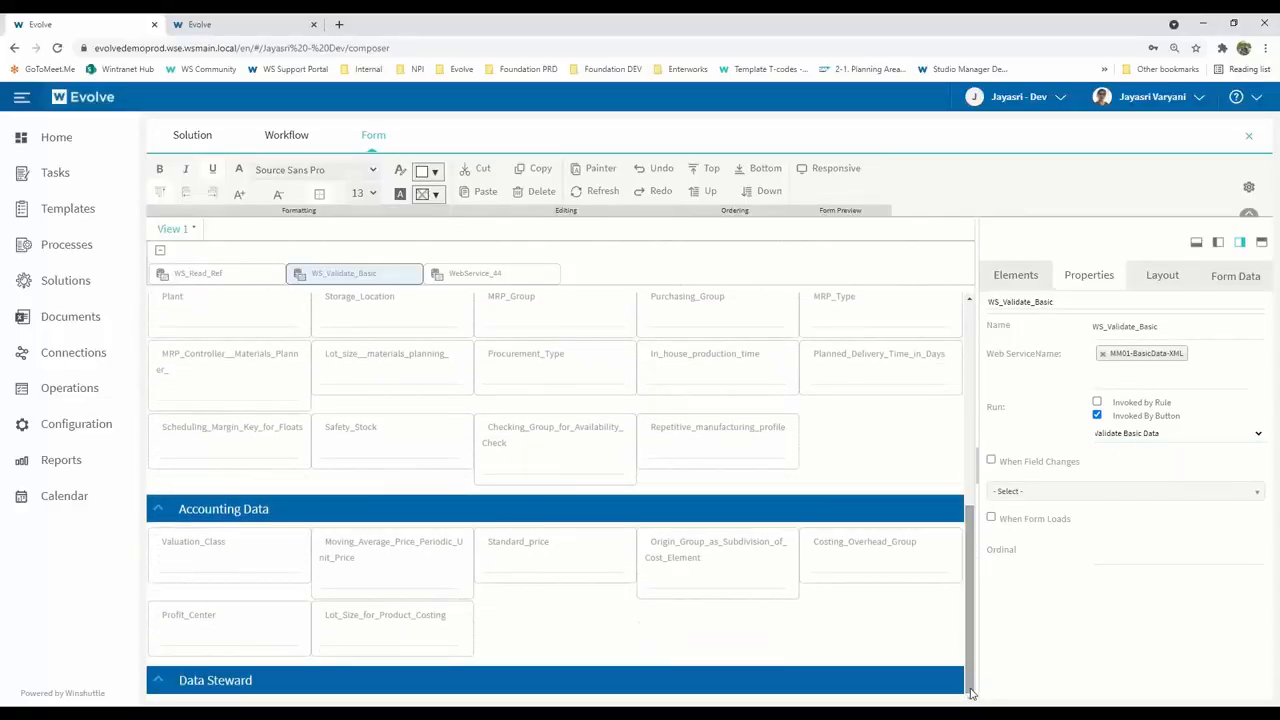
click(1031, 281)
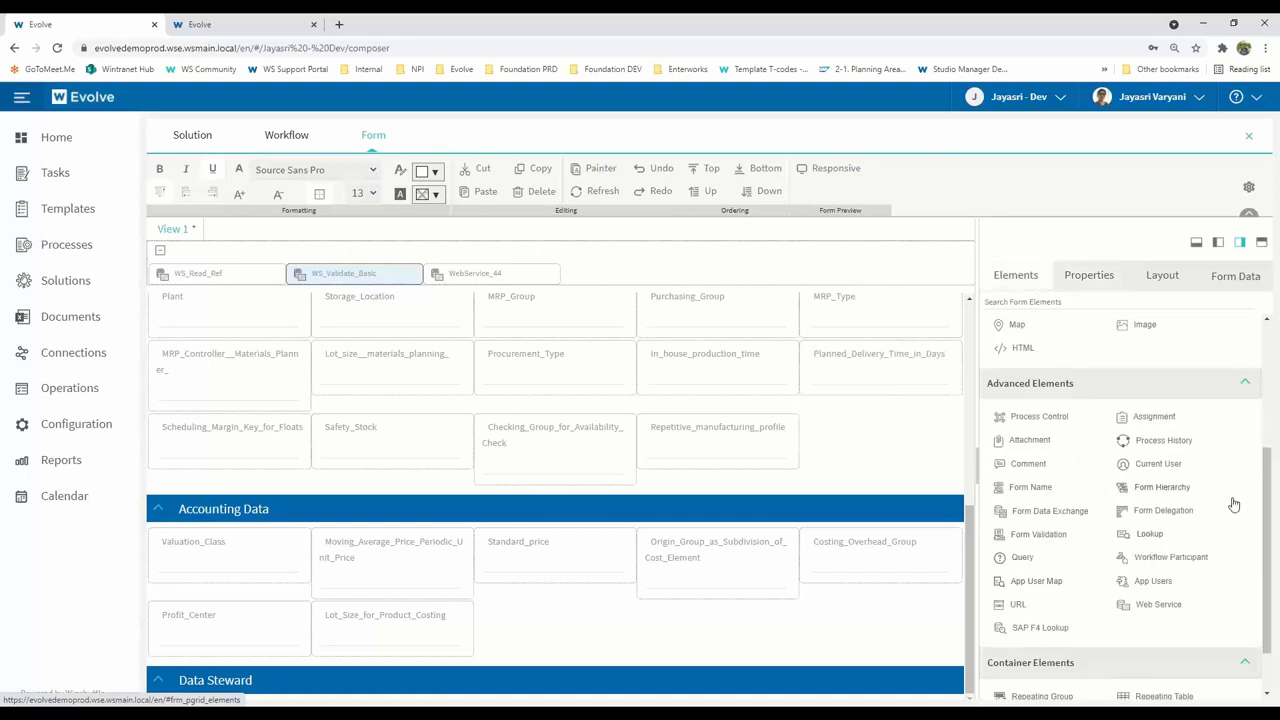
drag(1265, 488, 1277, 338)
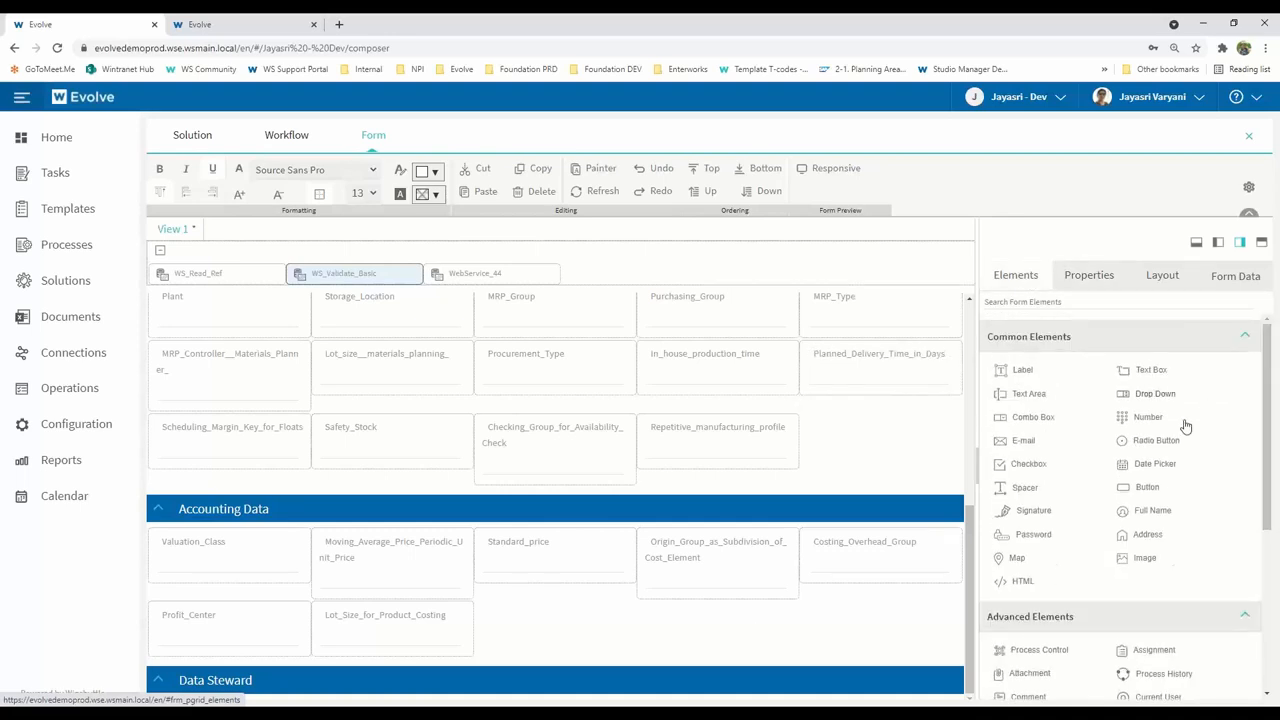
drag(1146, 486, 912, 690)
Add the LogField and Material_Number output fields to the Data Steward section
click(1236, 280)
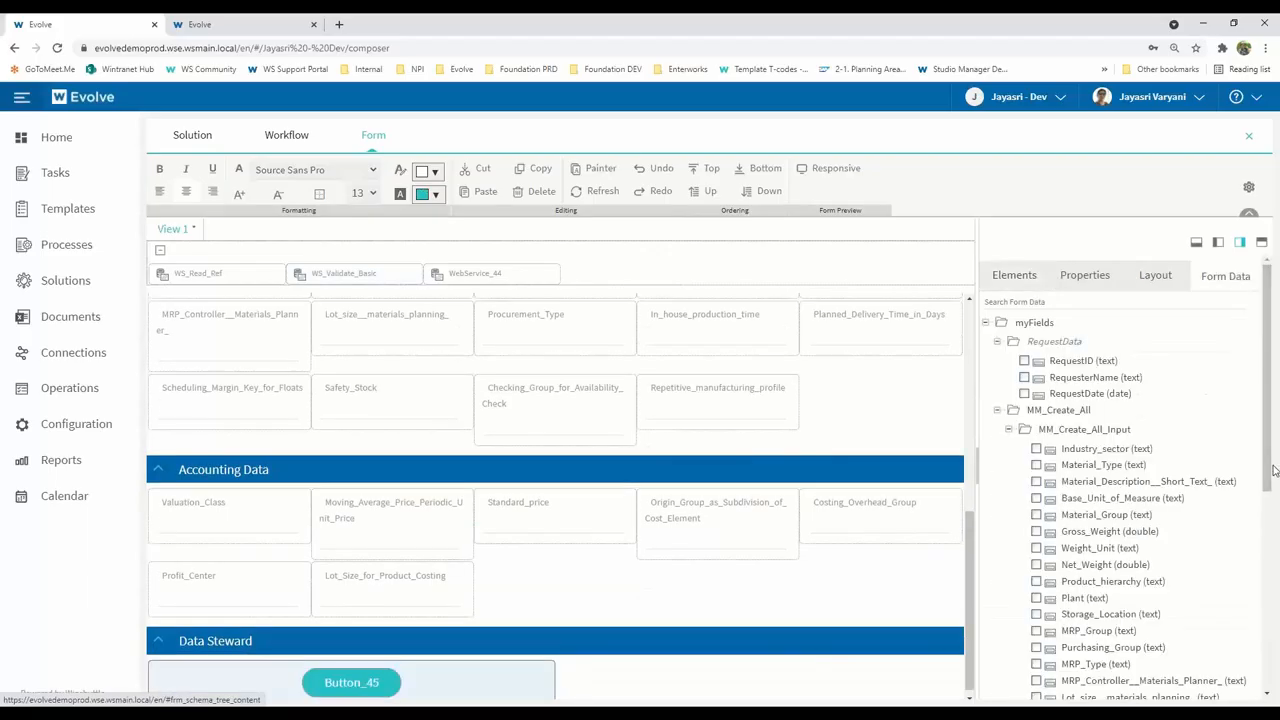
drag(1268, 470, 1248, 682)
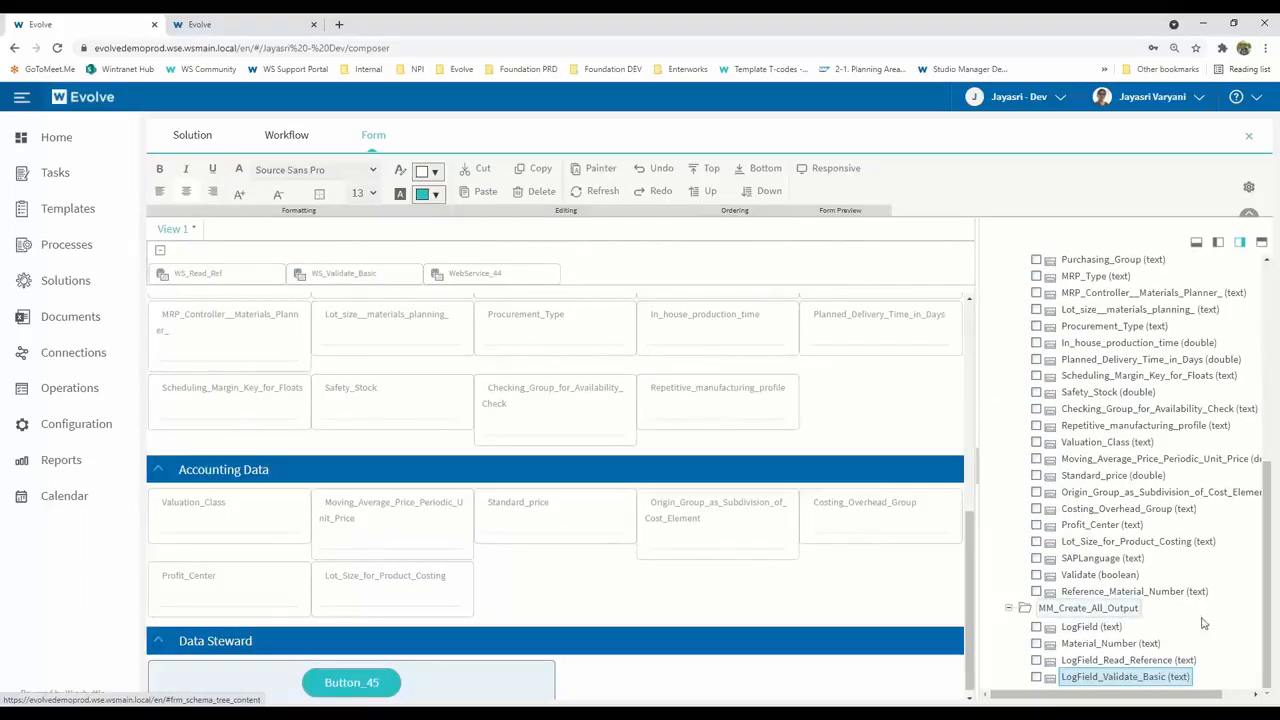
click(1036, 644)
click(1037, 628)
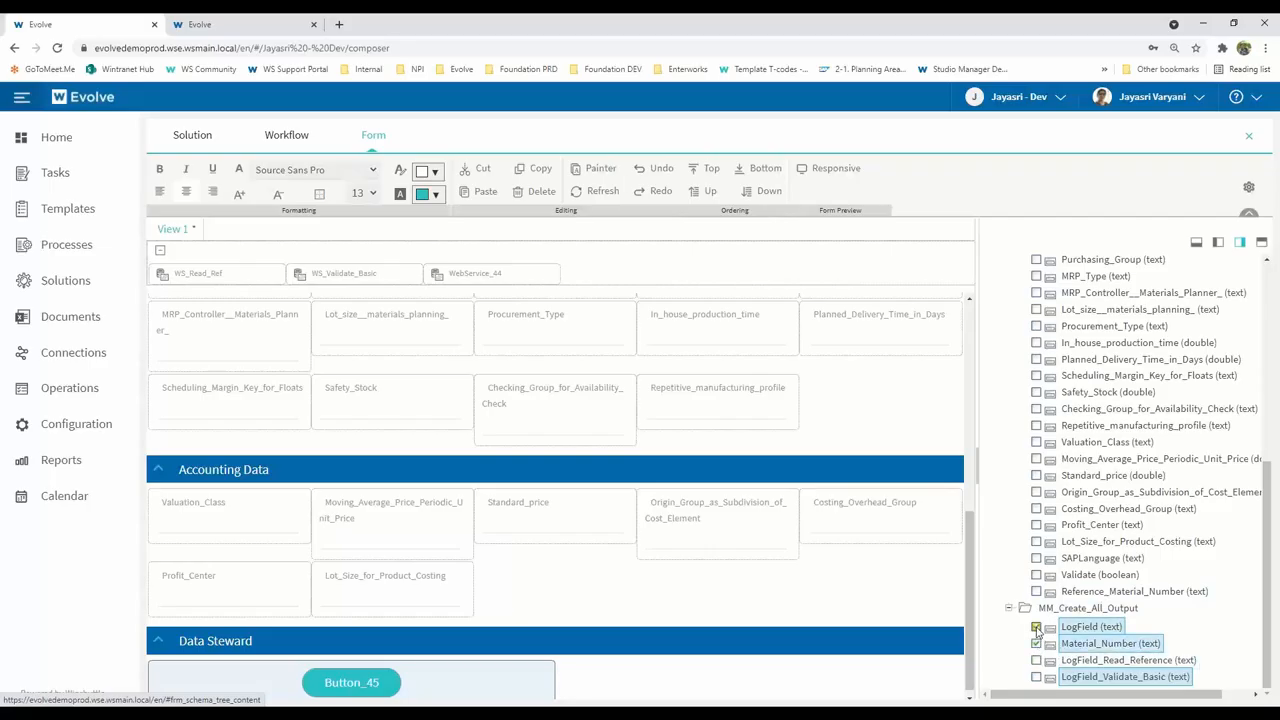
drag(1080, 629, 905, 676)
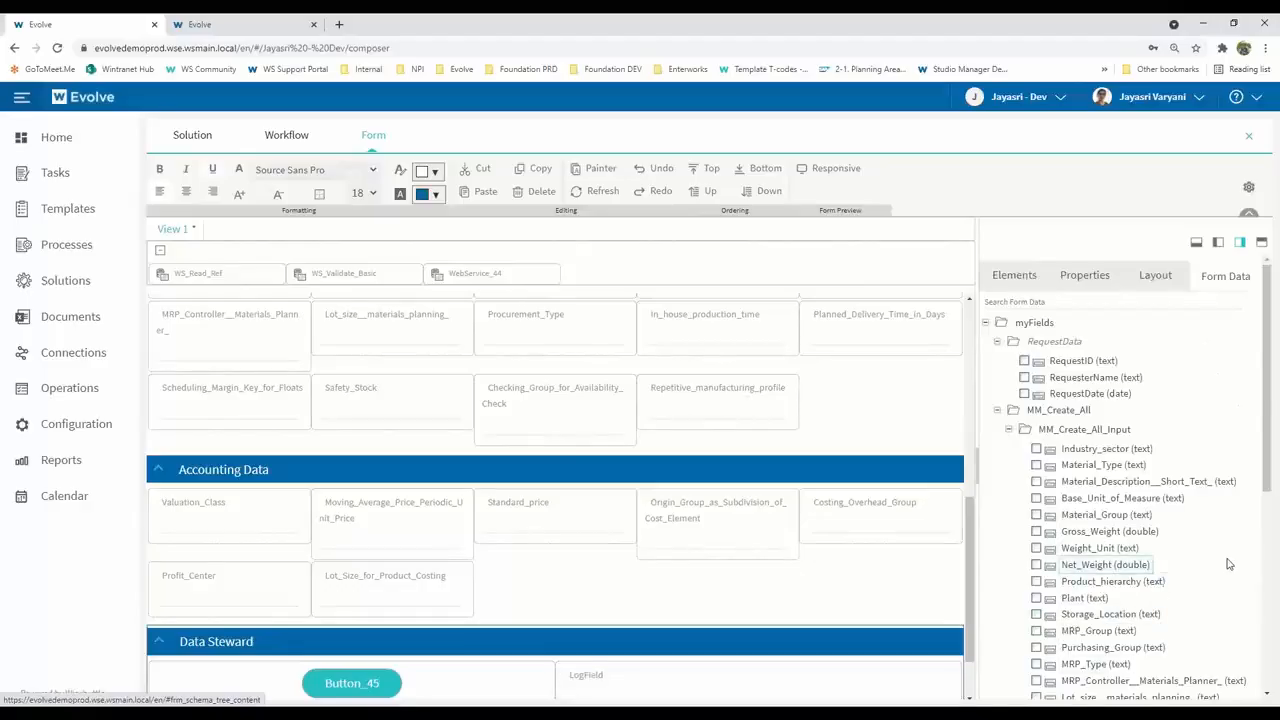
Add the Validate field from MM_Create_All_Input to the Data Steward section
scroll(1231, 560, down, 10)
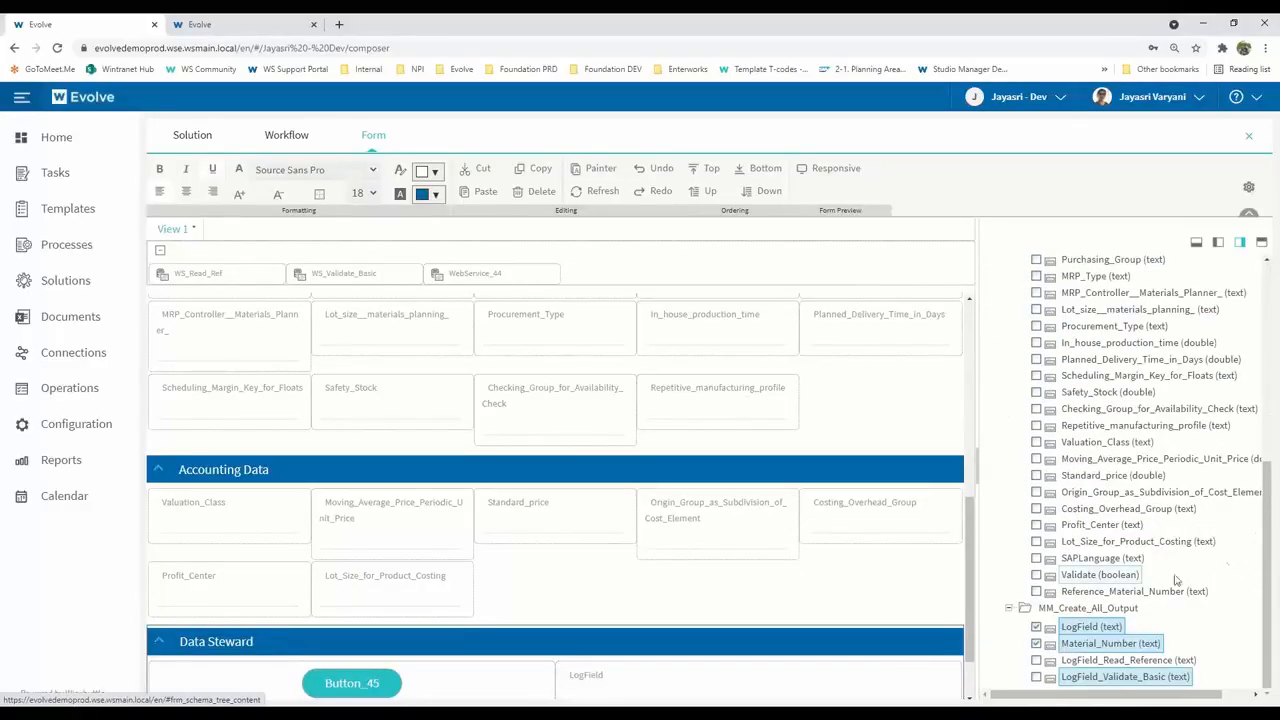
click(1035, 628)
drag(1271, 498, 1271, 694)
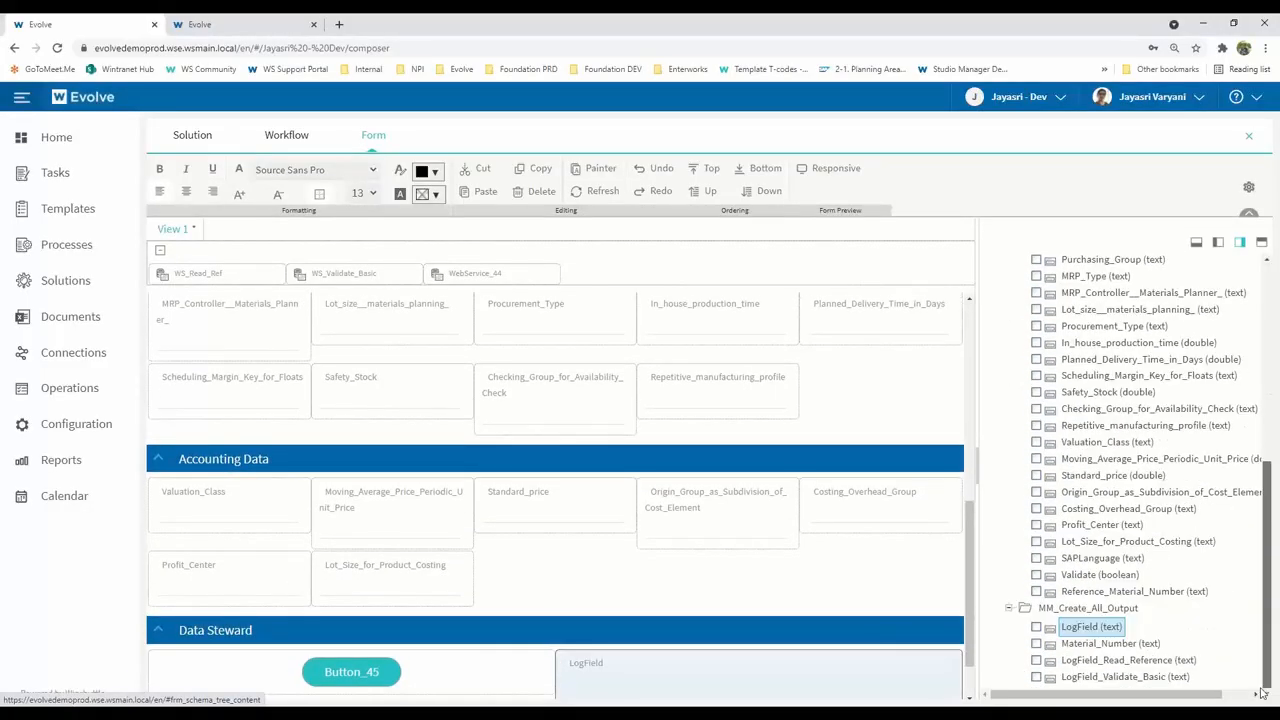
click(1037, 576)
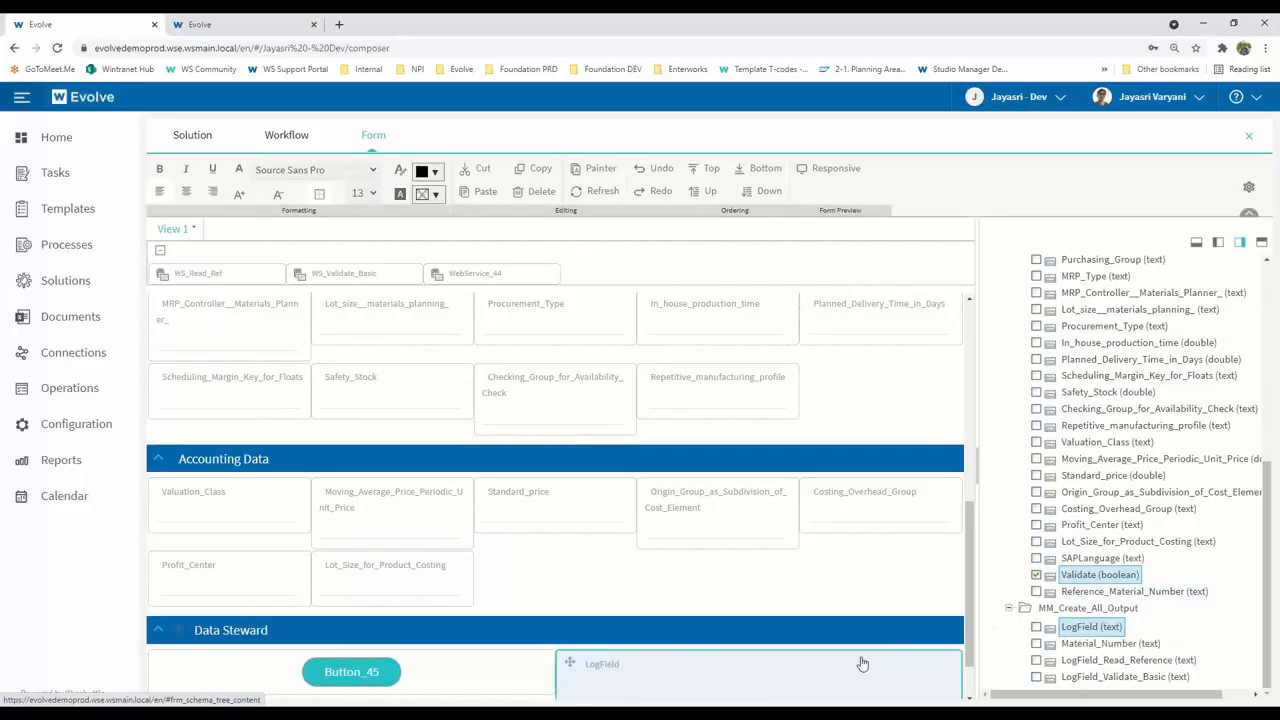
click(957, 628)
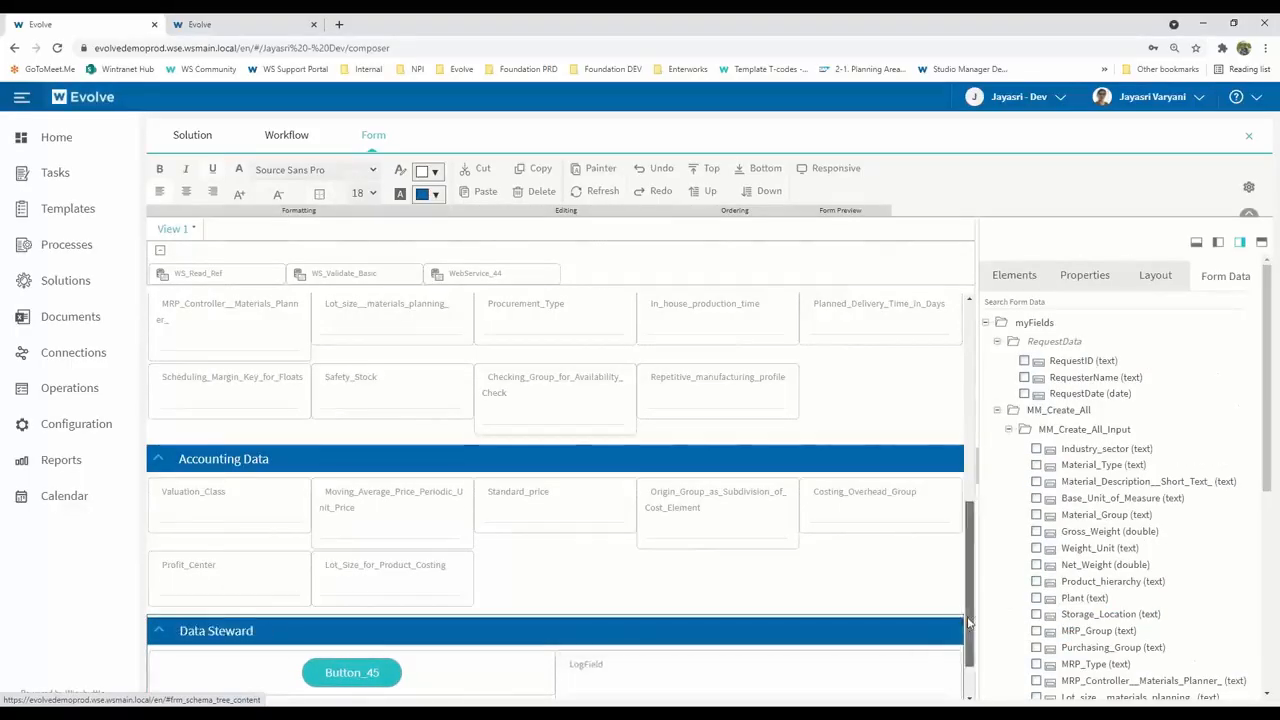
drag(969, 625, 969, 672)
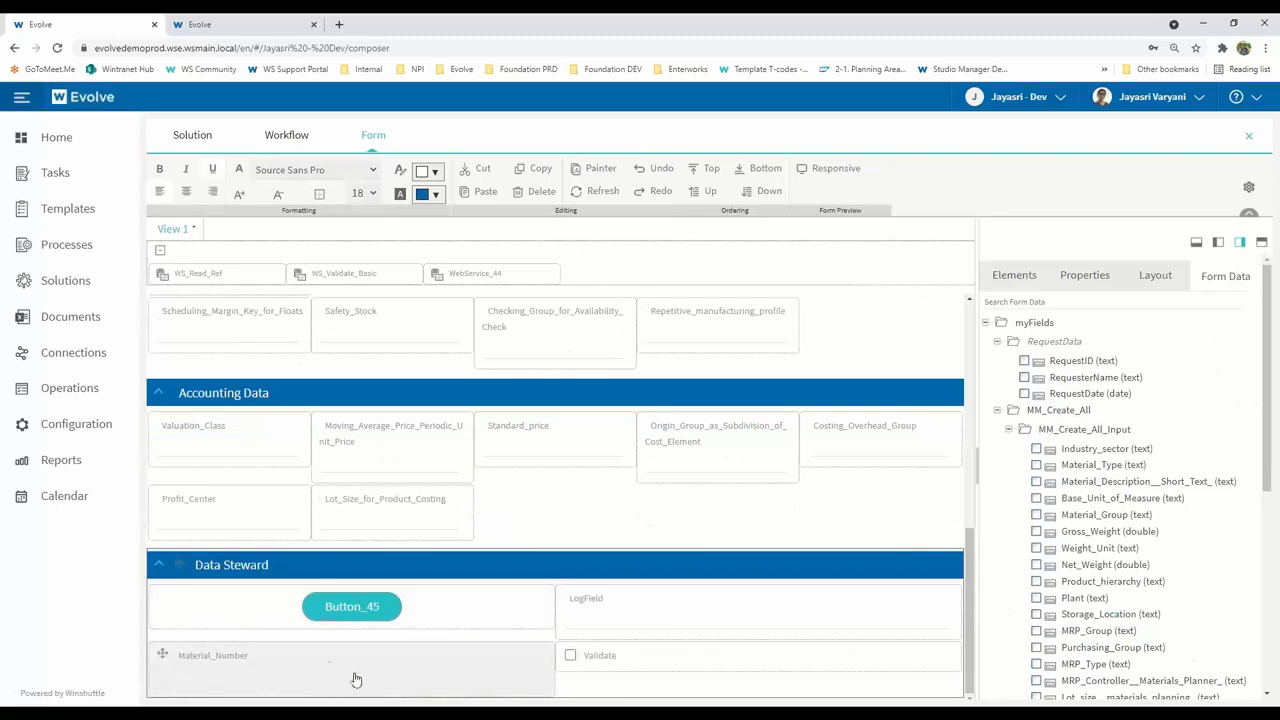
Label the new button in the Data Steward section Create Material
click(378, 609)
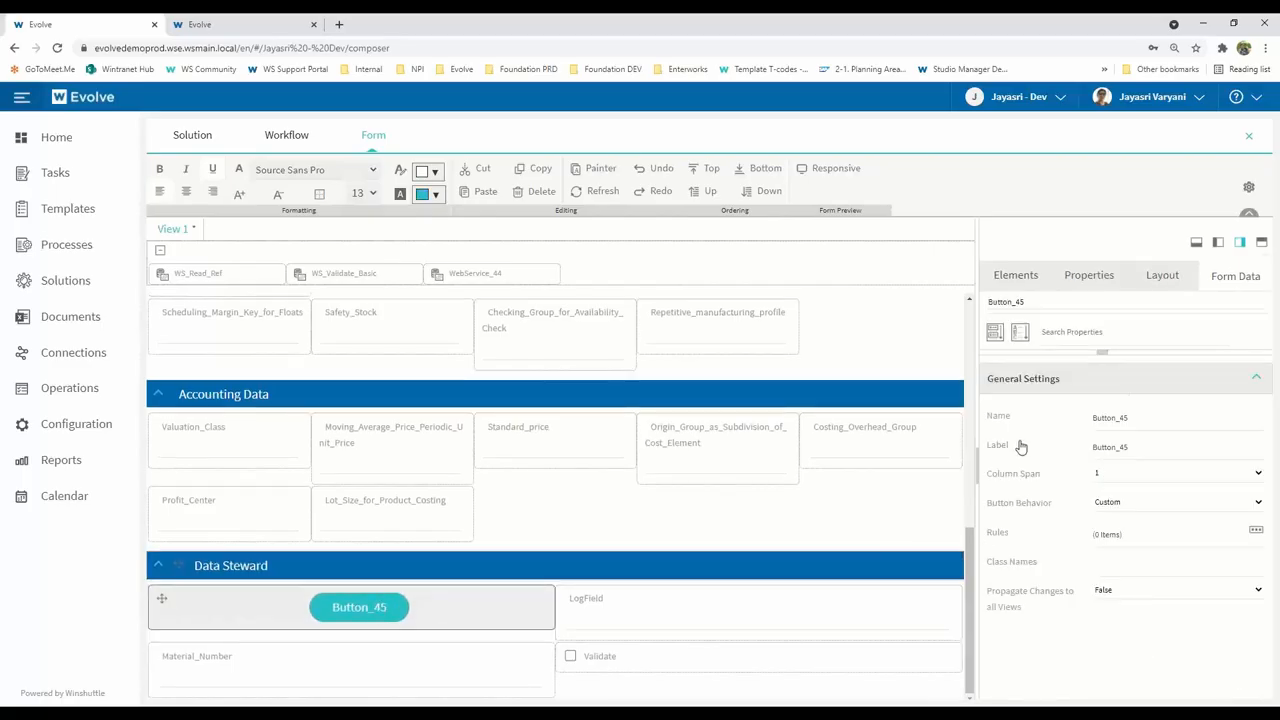
double_click(1120, 447)
text(Create )
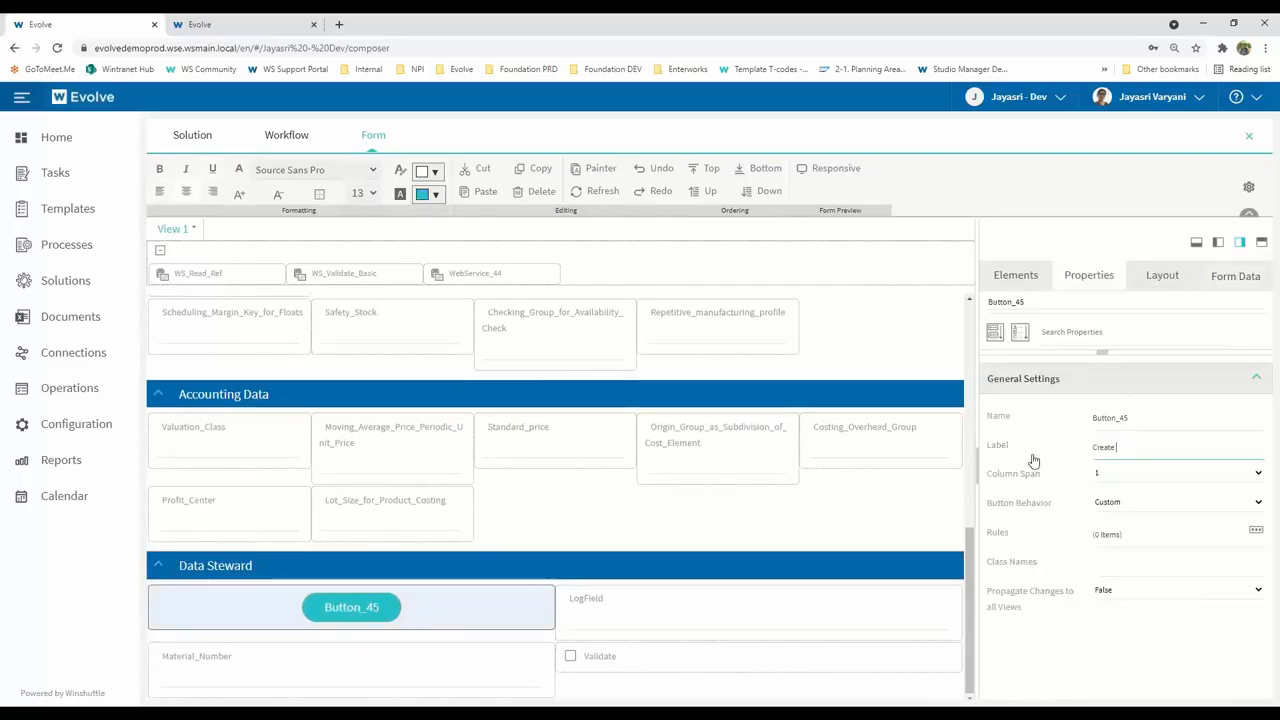
text(Material)
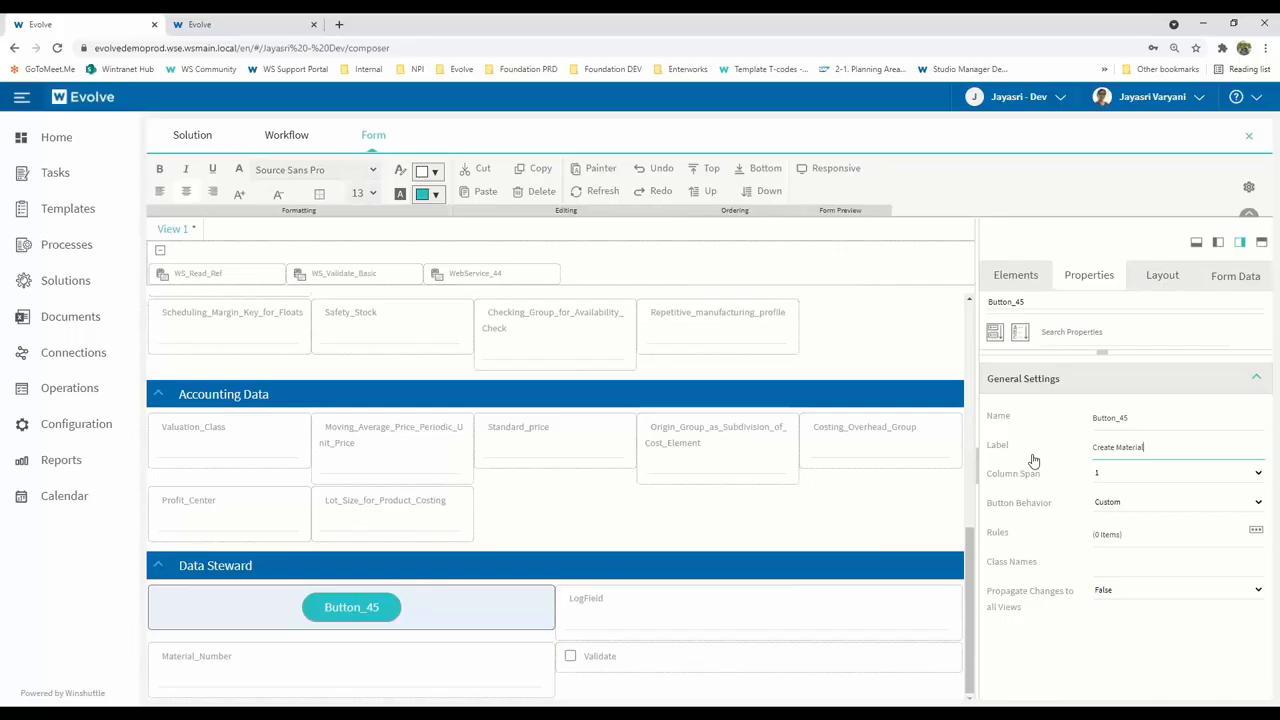
click(1034, 461)
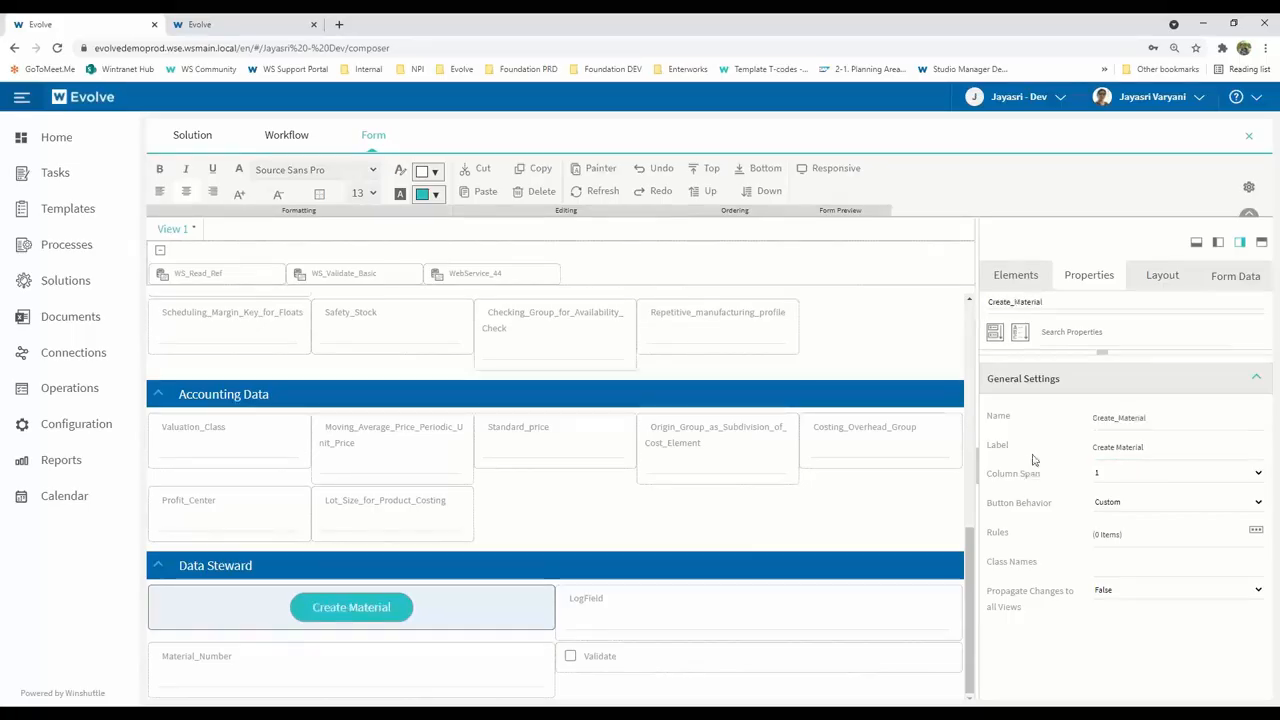
Make the LogField in the Data Steward section read-only
click(638, 631)
click(1114, 531)
click(1118, 555)
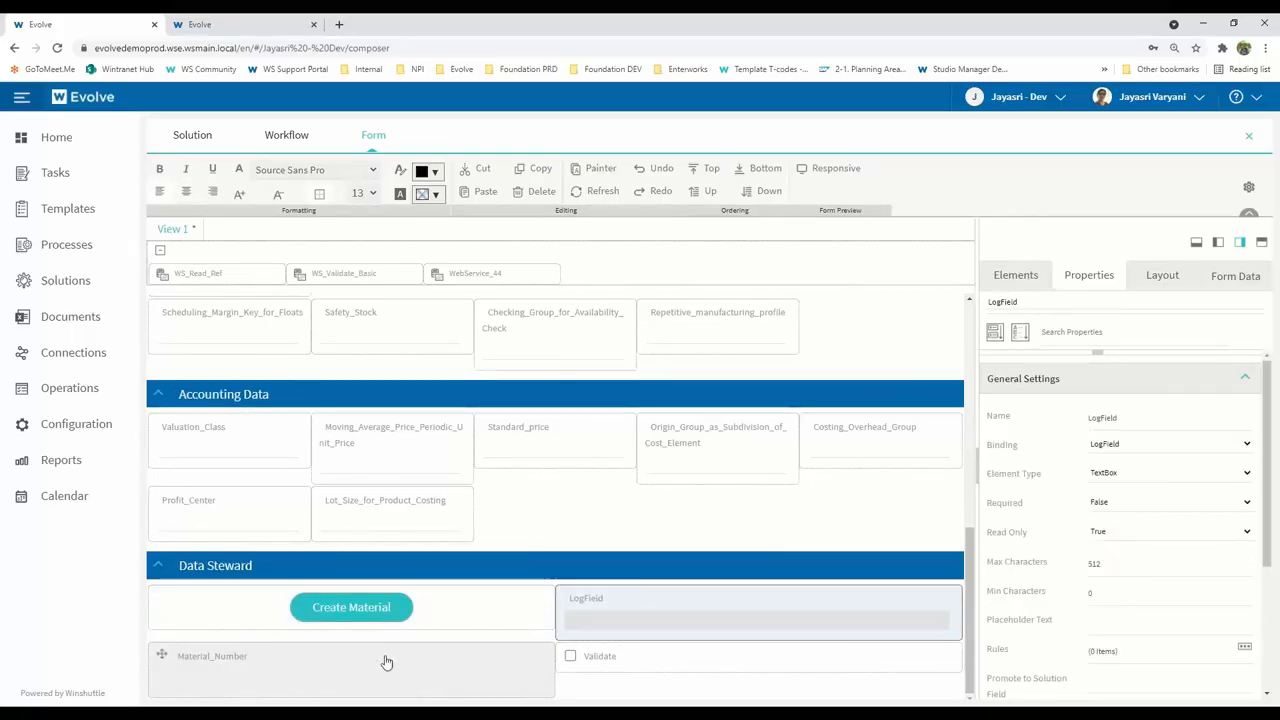
Rename the third web service element as WS_Create
click(574, 566)
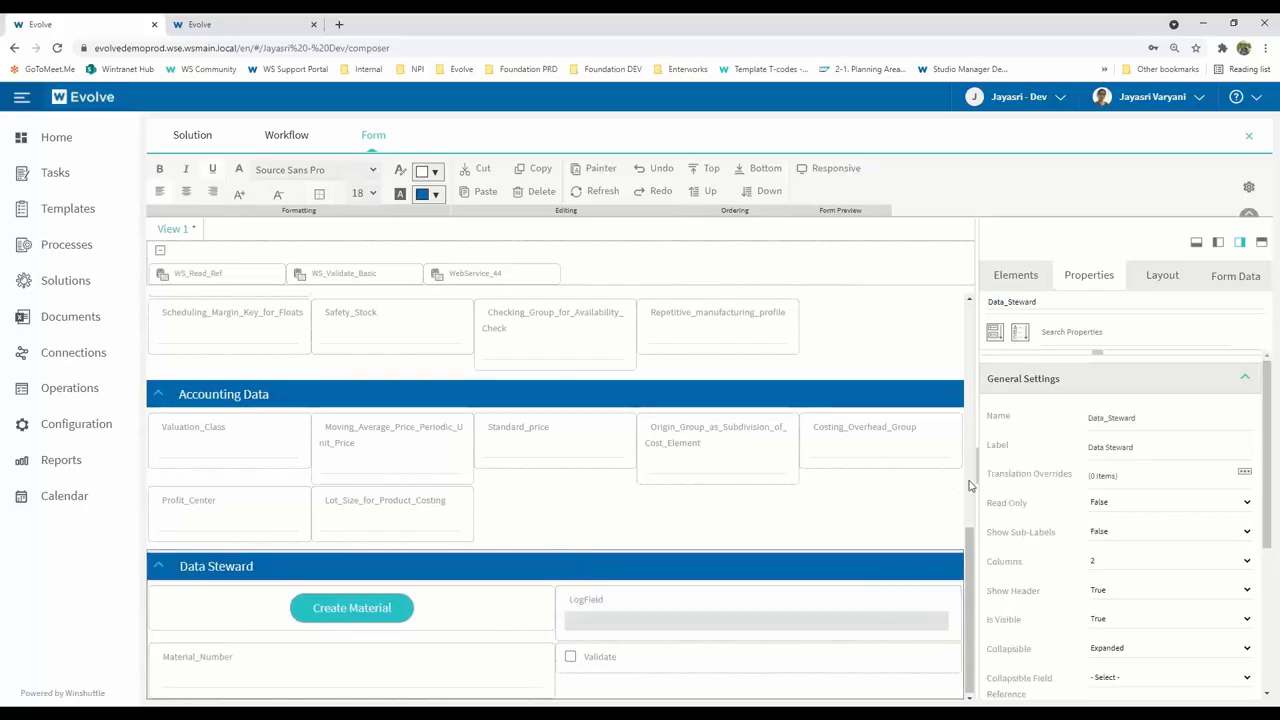
drag(970, 539, 960, 293)
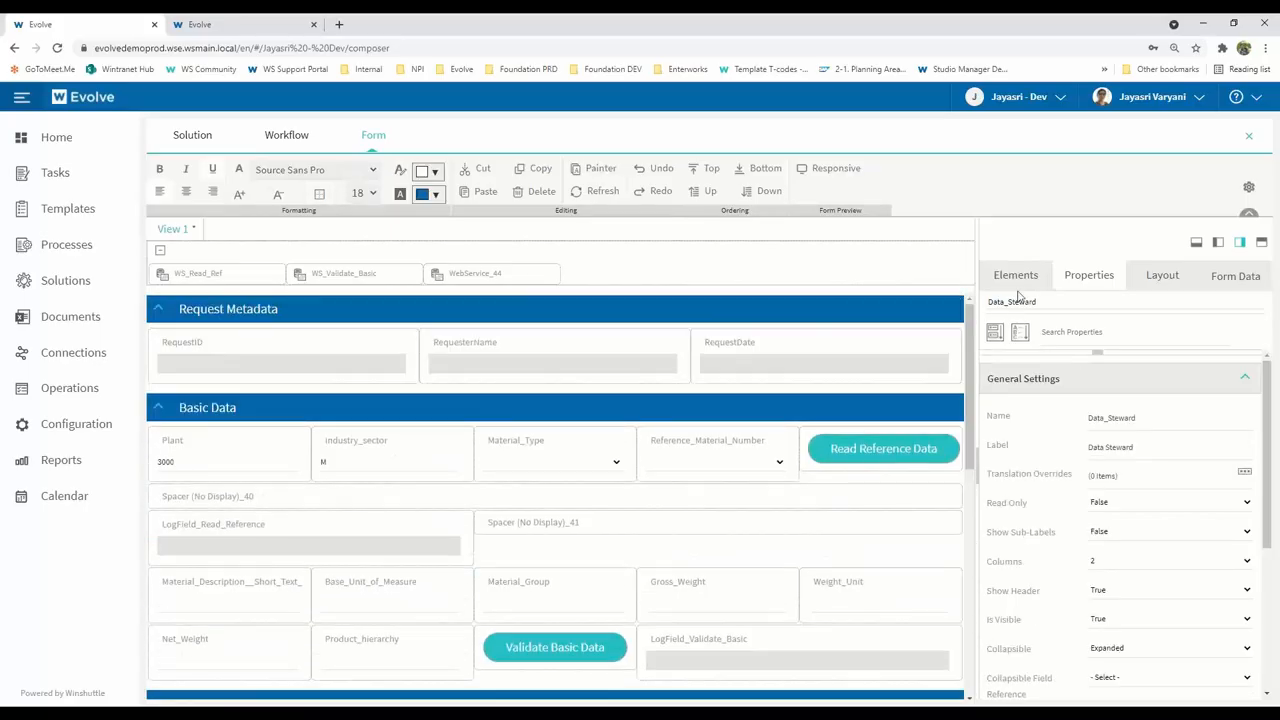
click(488, 281)
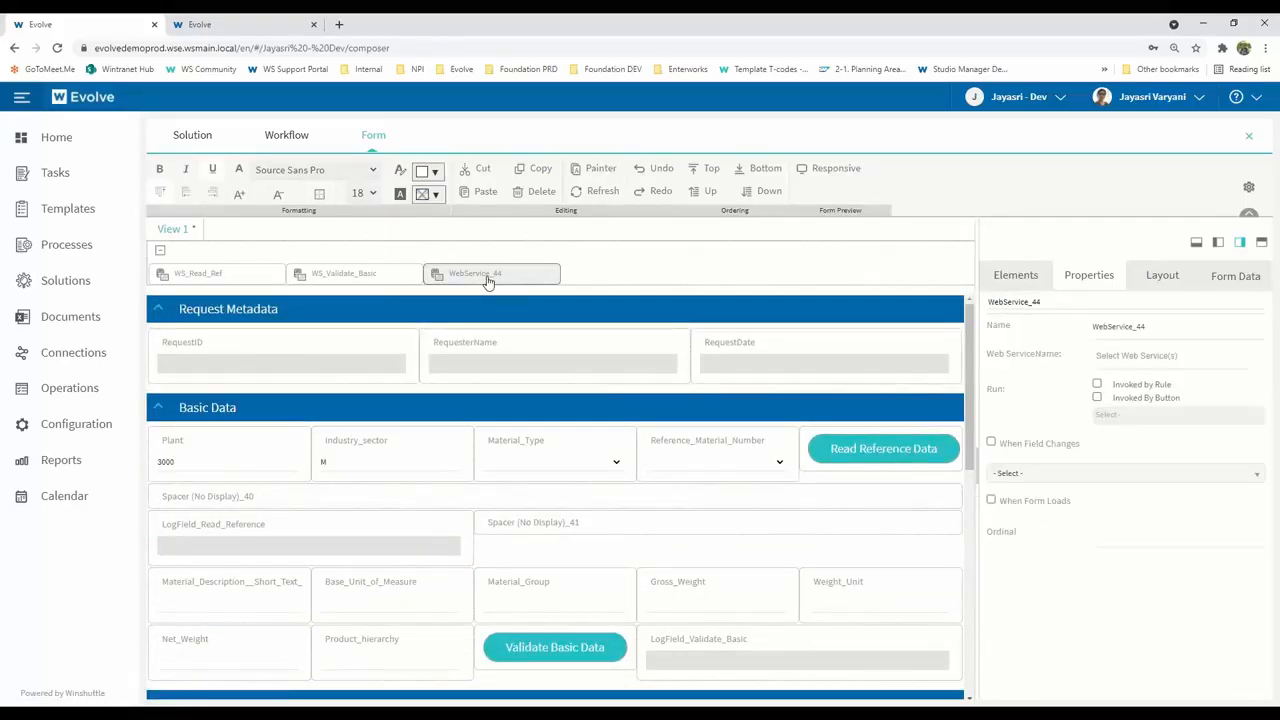
drag(1147, 332, 1089, 331)
text(WS_Create)
Assign the MM01-ALL-XML web service to WS_Create and have it invoked by the Create Material button
click(1109, 354)
click(1137, 384)
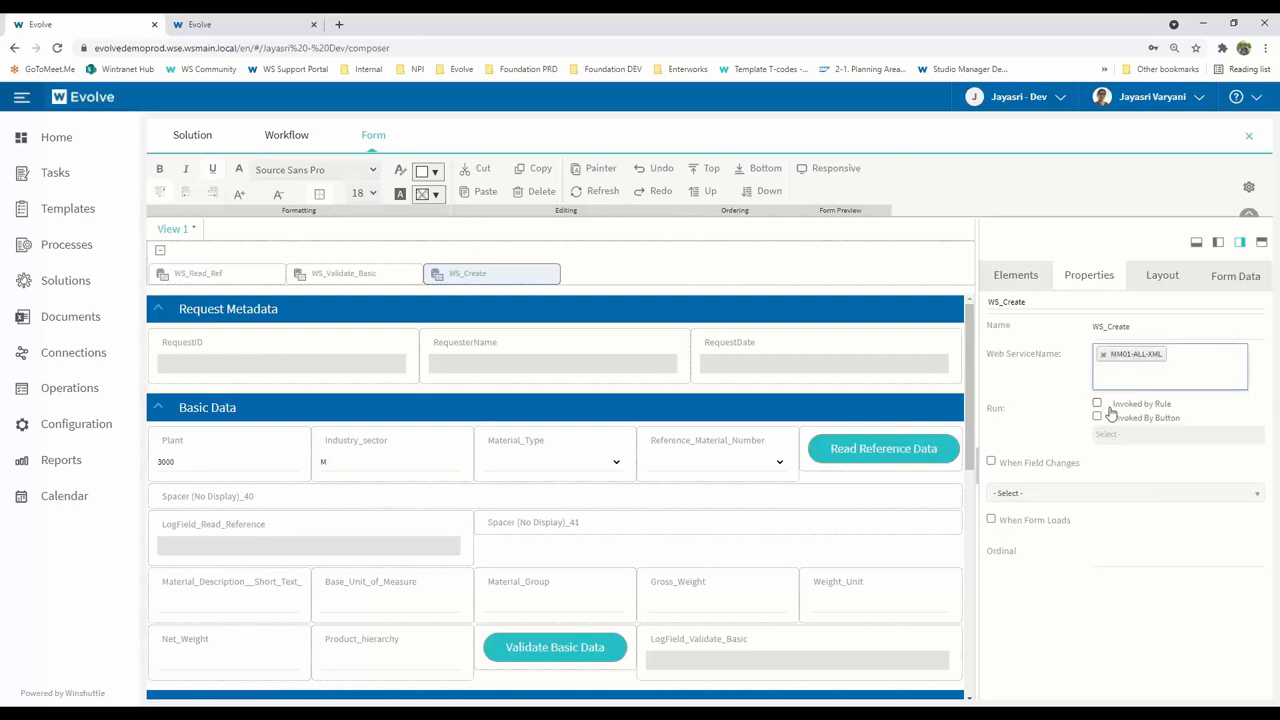
click(1098, 416)
click(1143, 434)
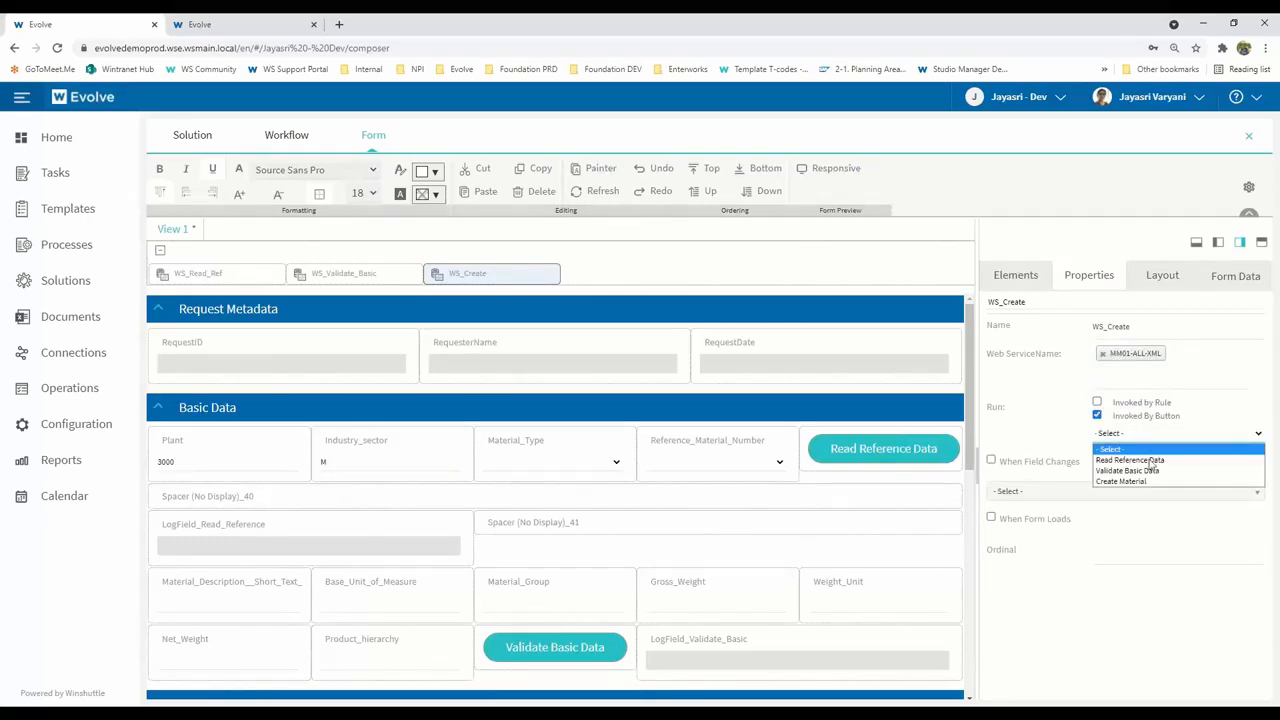
click(1155, 484)
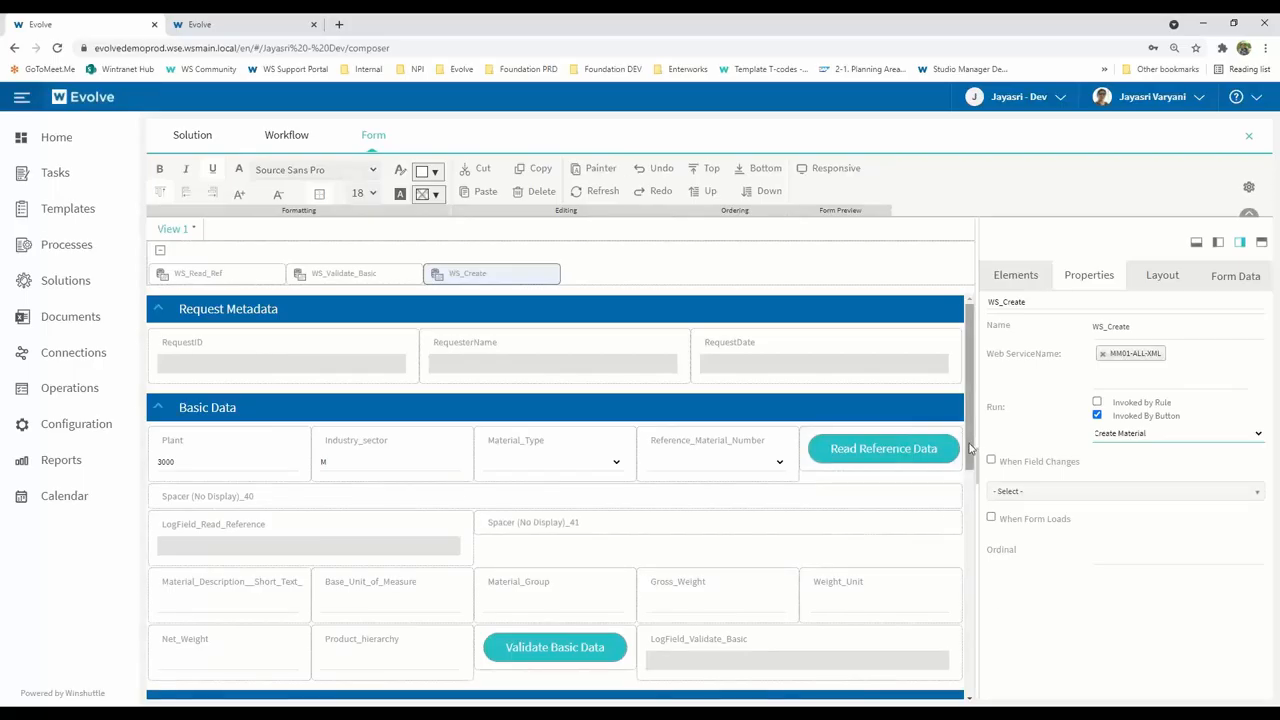
scroll(975, 457, down, 1)
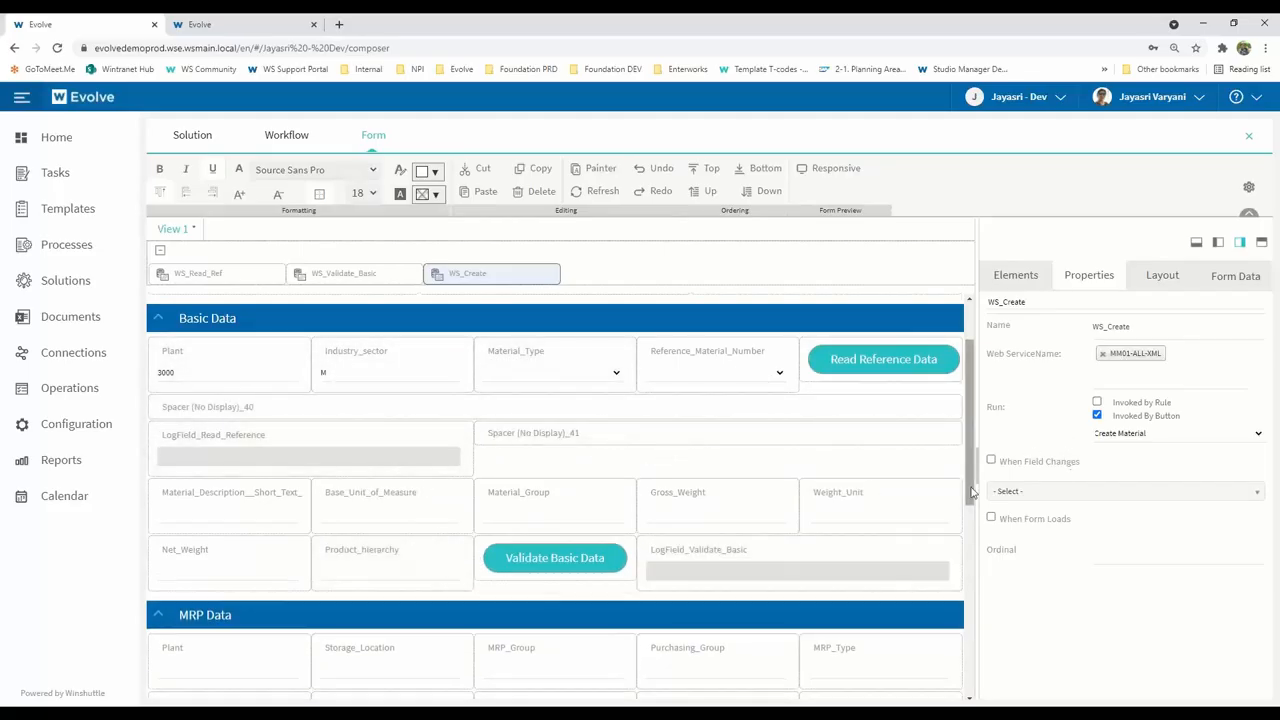
scroll(969, 513, down, 1)
scroll(969, 513, up, 1)
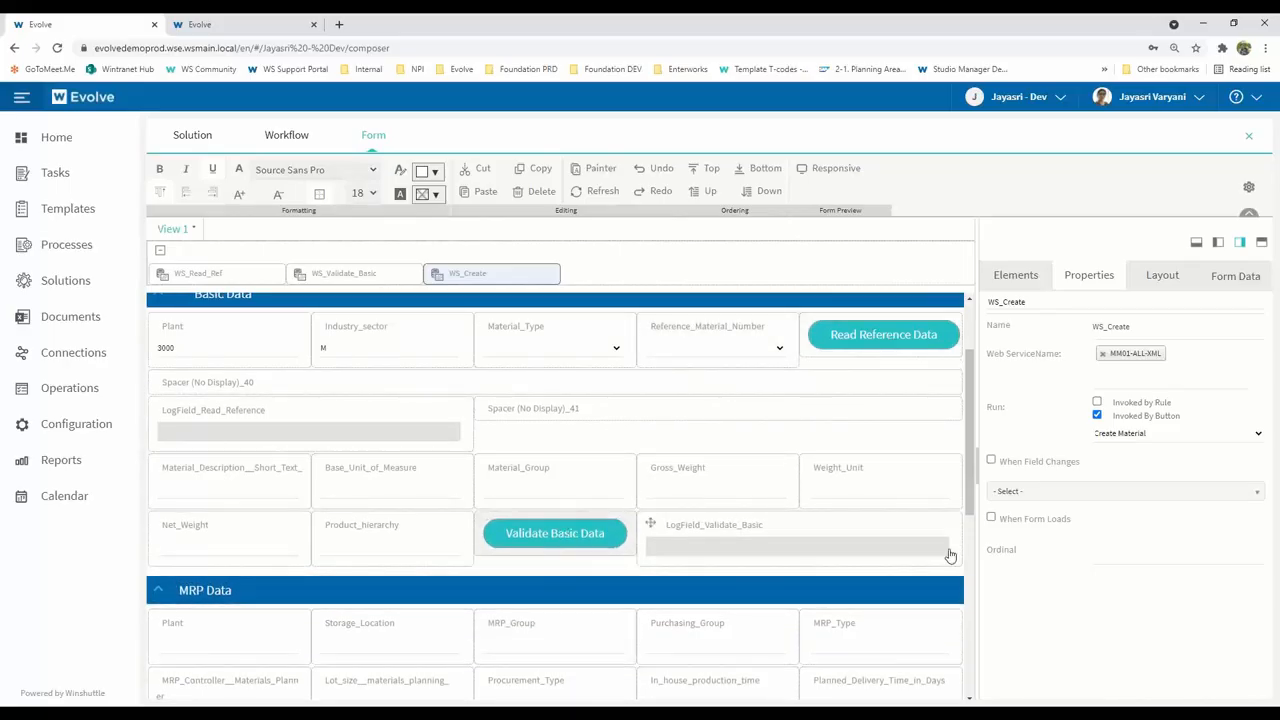
drag(970, 501, 976, 690)
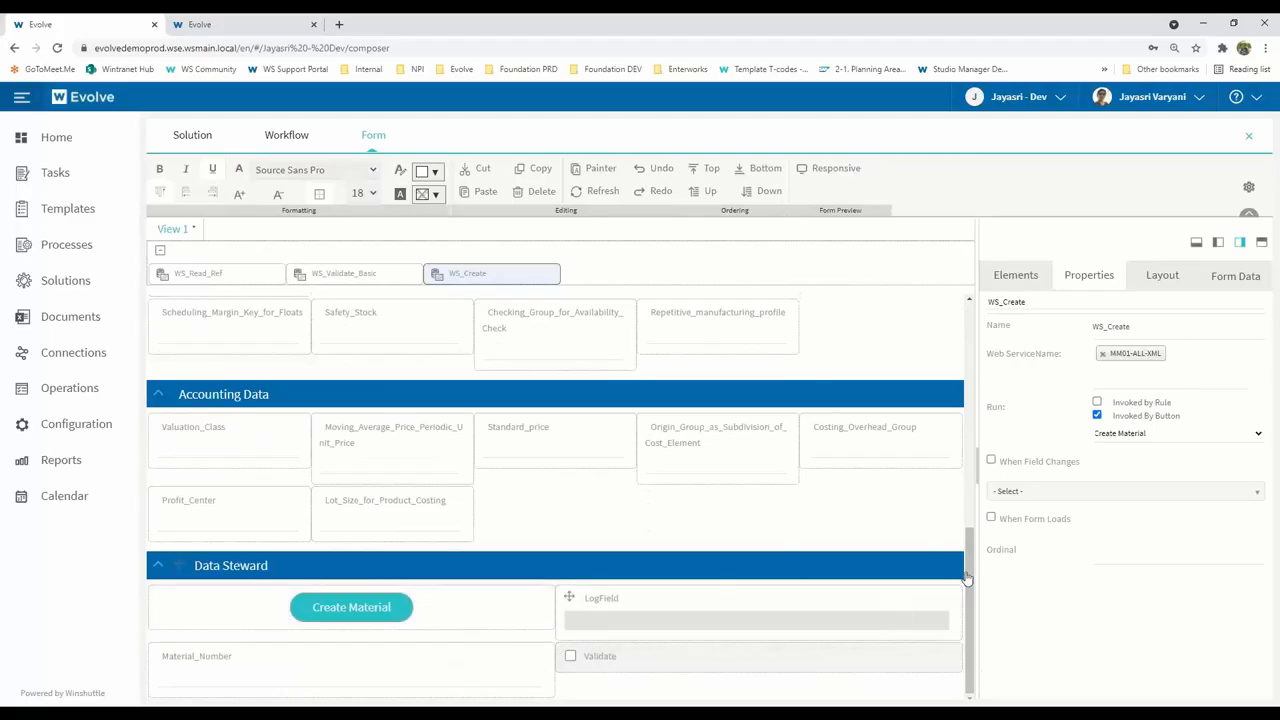
drag(970, 543, 975, 305)
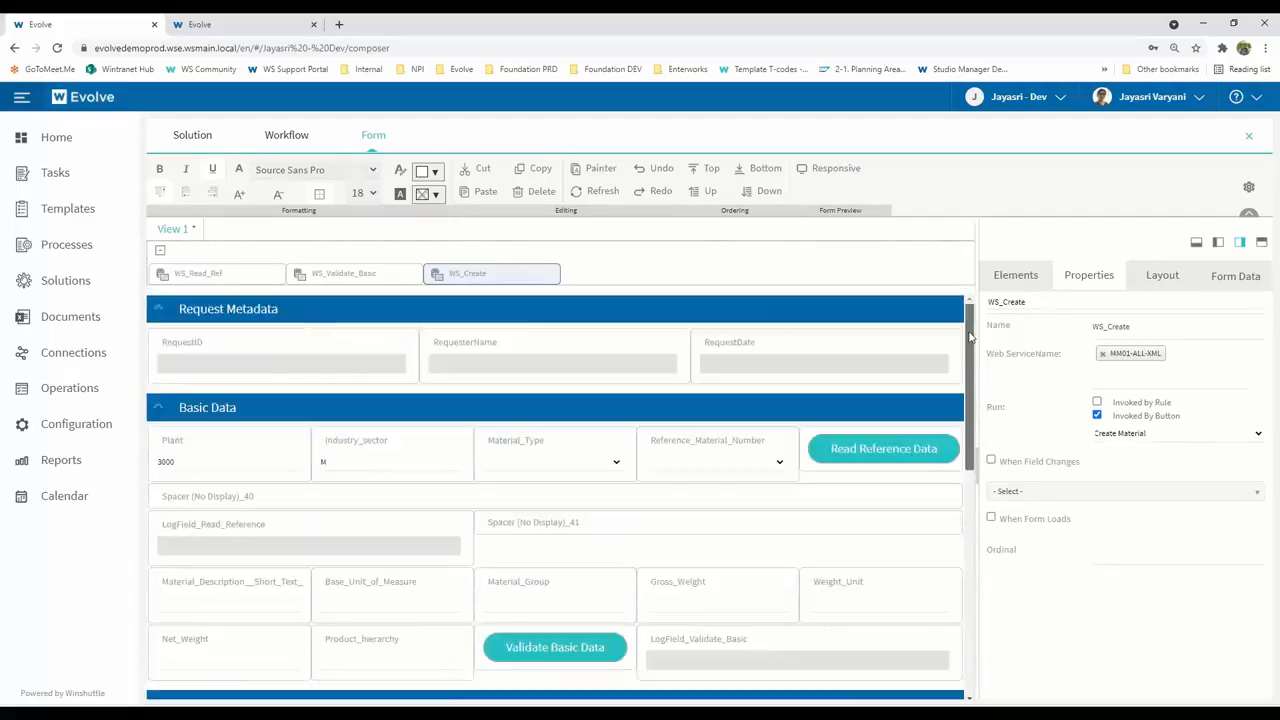
Save the Evolve 101 Webinar solution and deploy it with the form set to launch
click(193, 136)
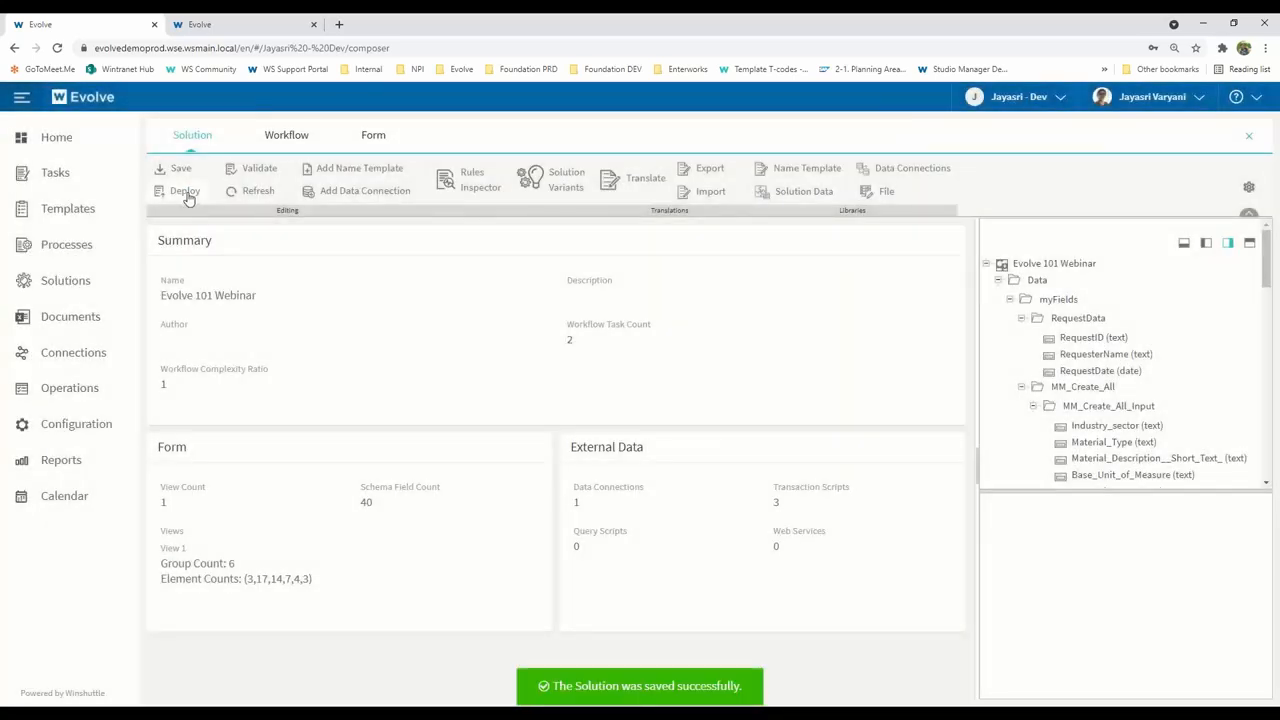
click(188, 196)
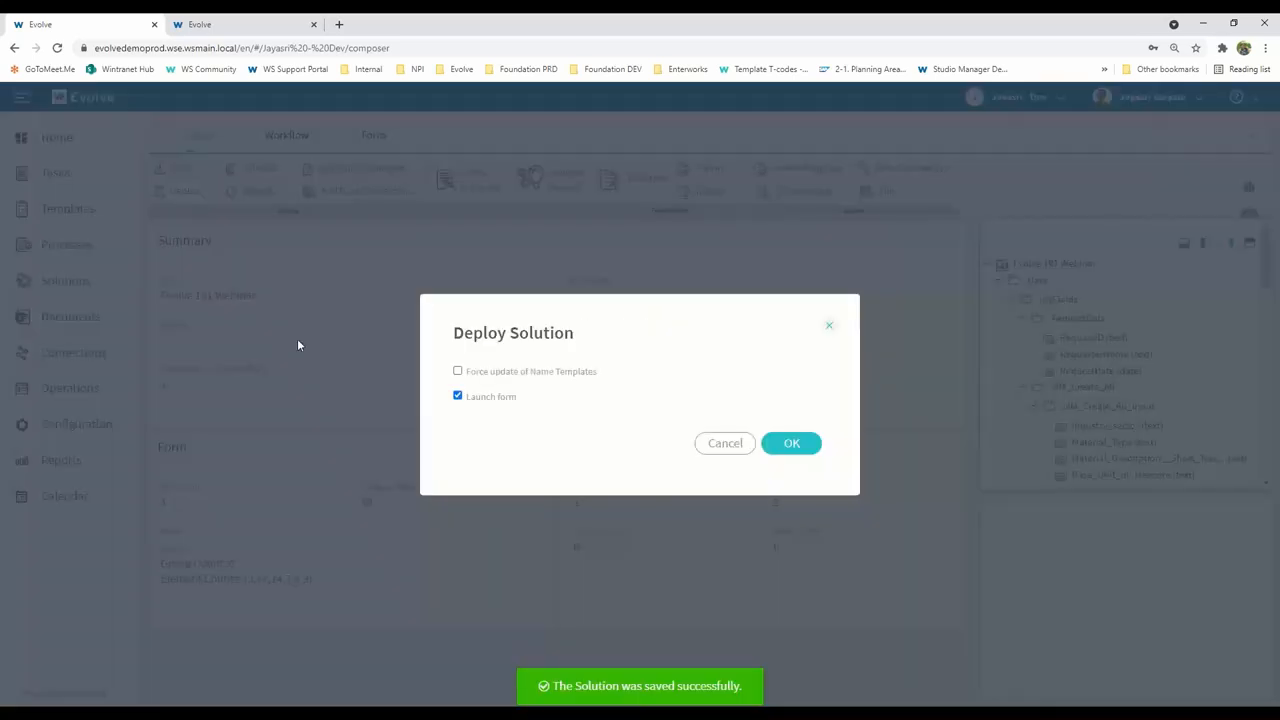
click(789, 449)
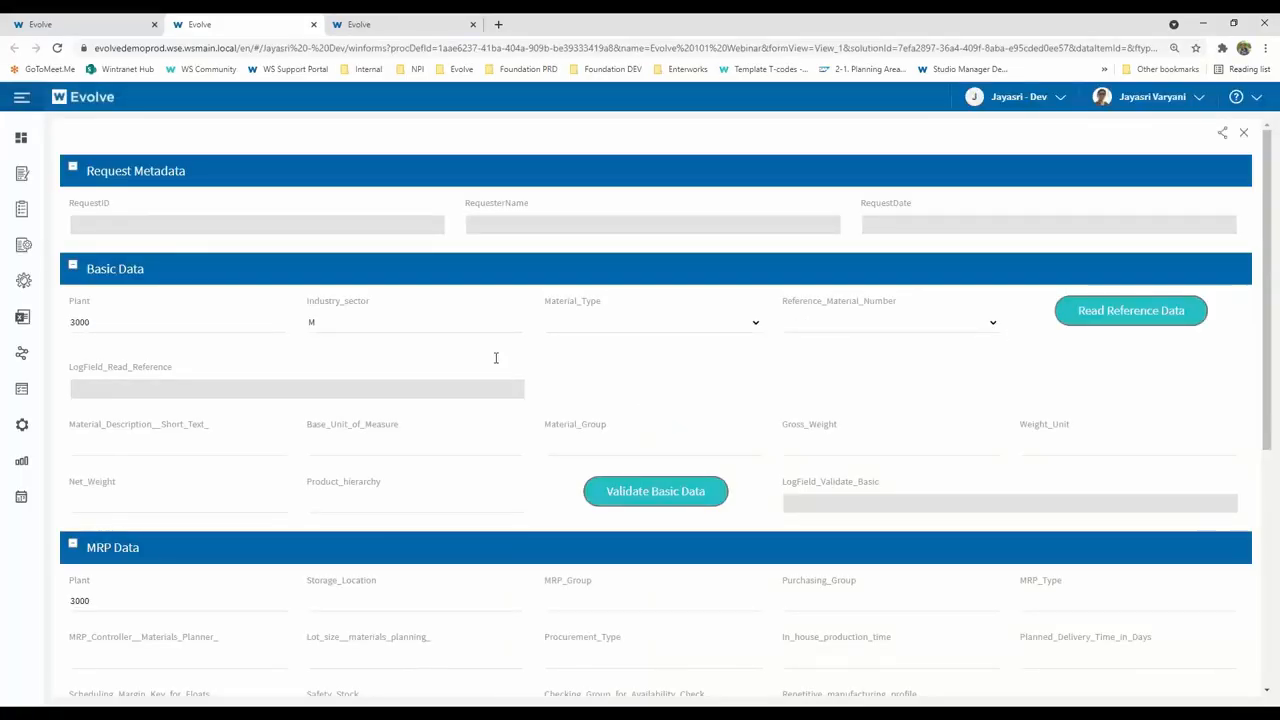
Select FERT - Finished Goods as the Material_Type and check which options Reference_Material_Number offers
scroll(555, 578, down, 3)
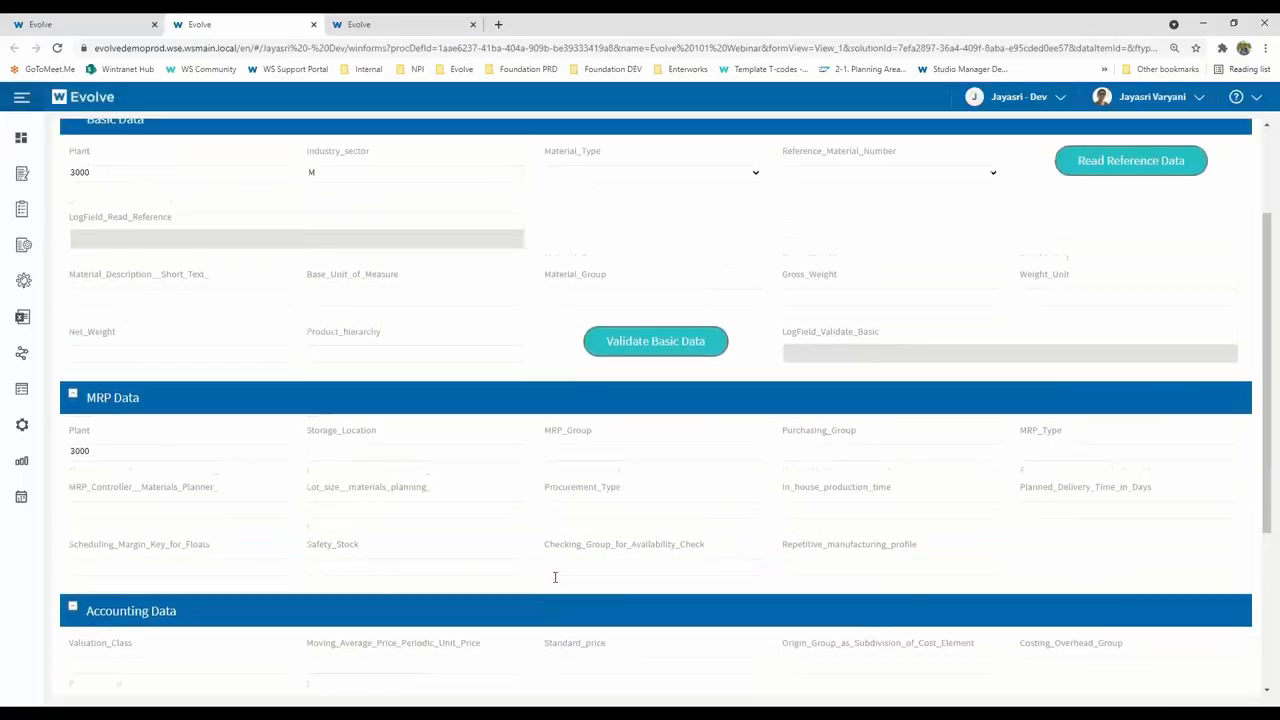
scroll(555, 578, up, 2)
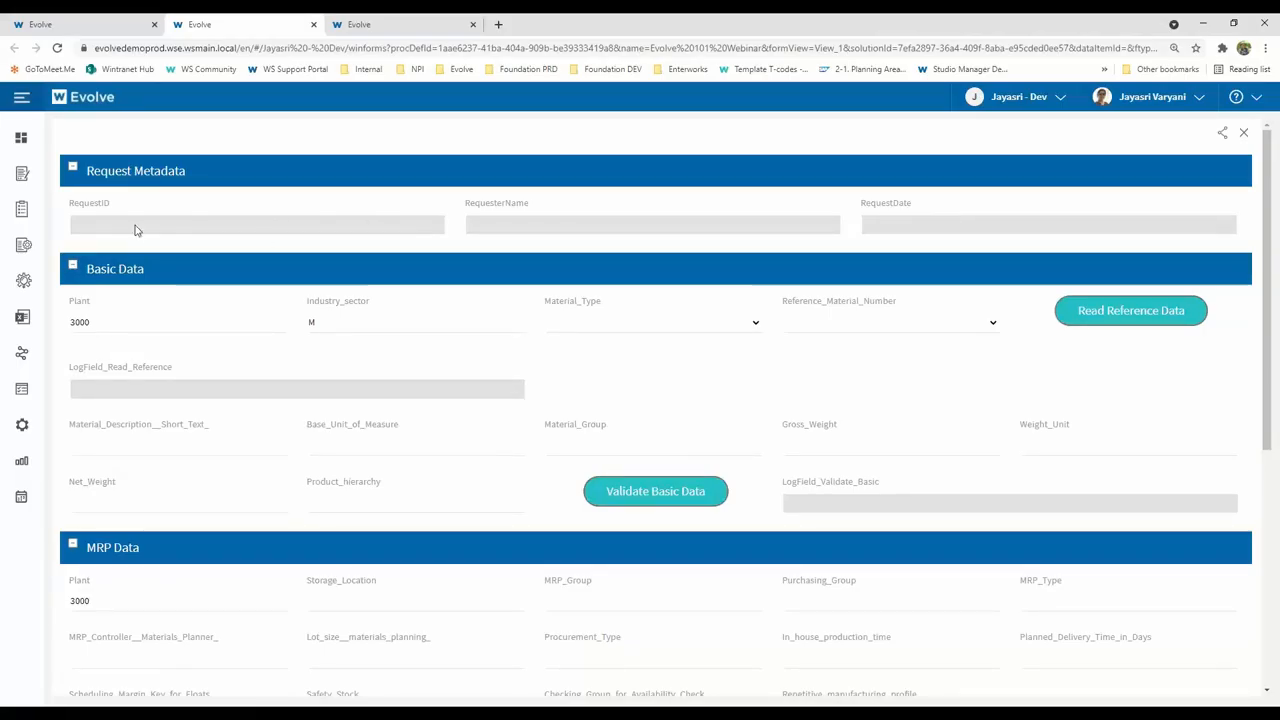
scroll(356, 469, down, 1)
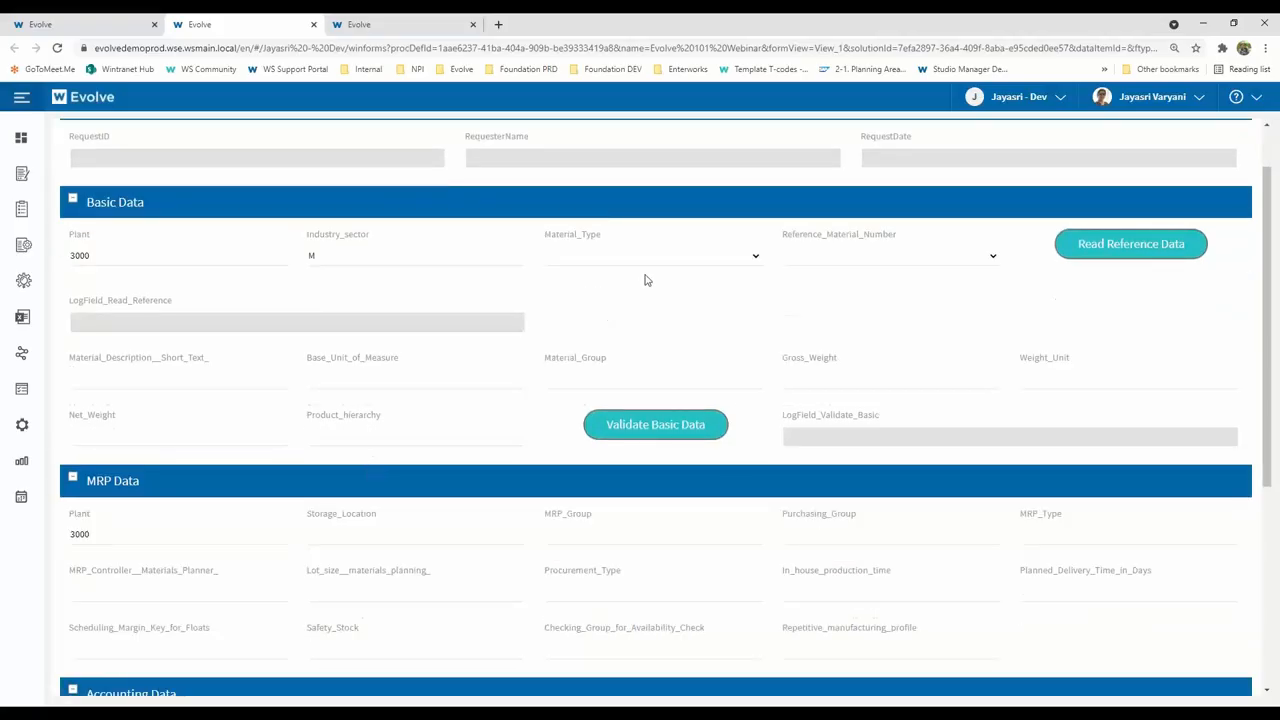
click(724, 262)
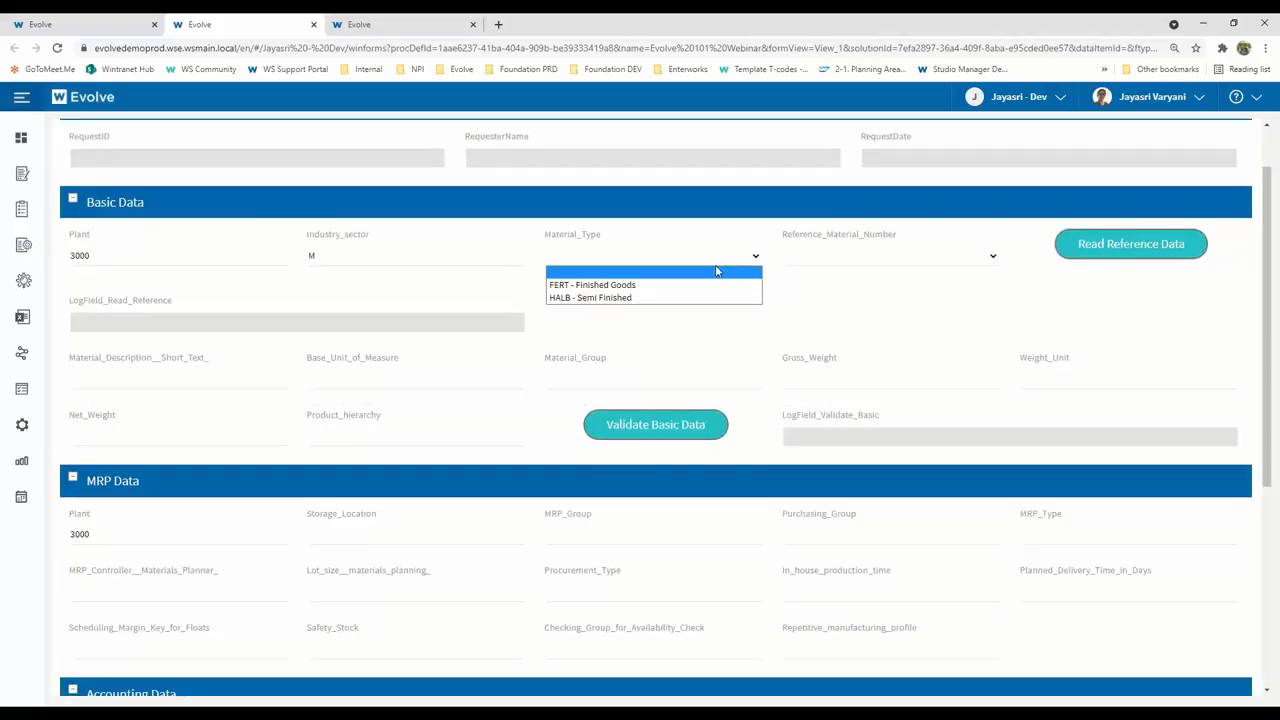
click(659, 289)
click(826, 258)
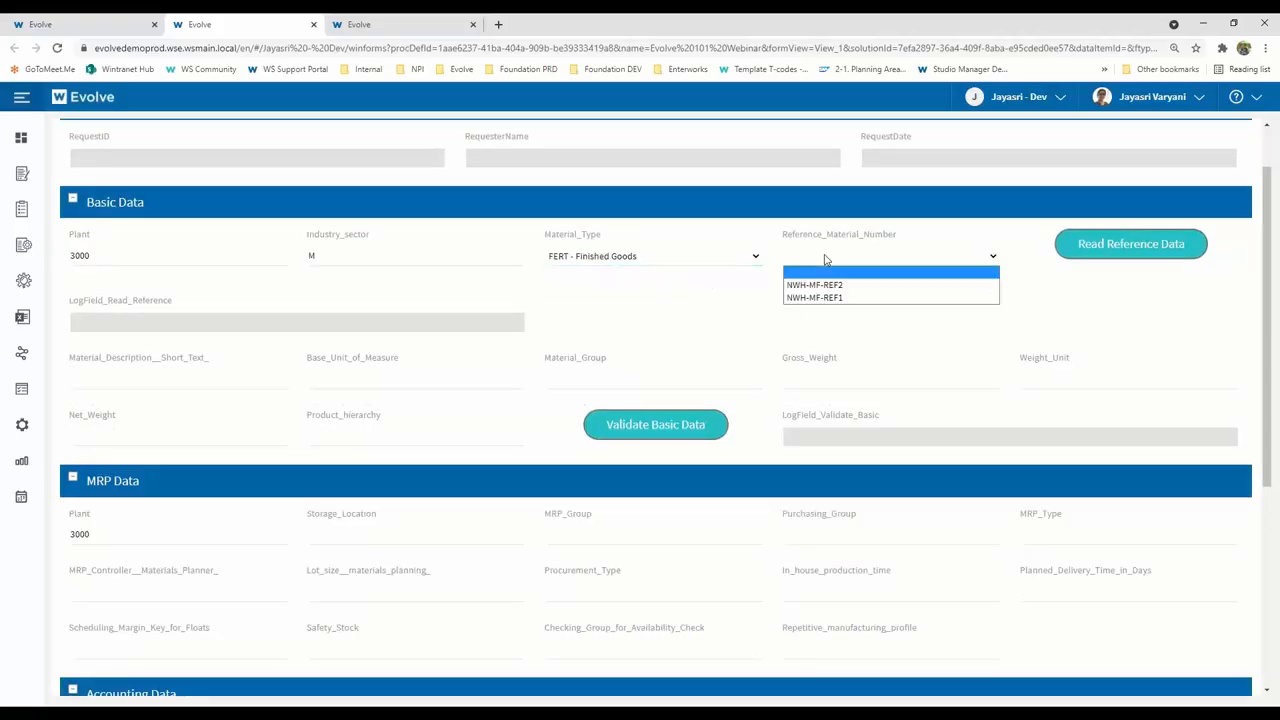
click(826, 266)
Switch Material_Type to HALB - Semi Finished and check which reference material numbers are offered
click(729, 258)
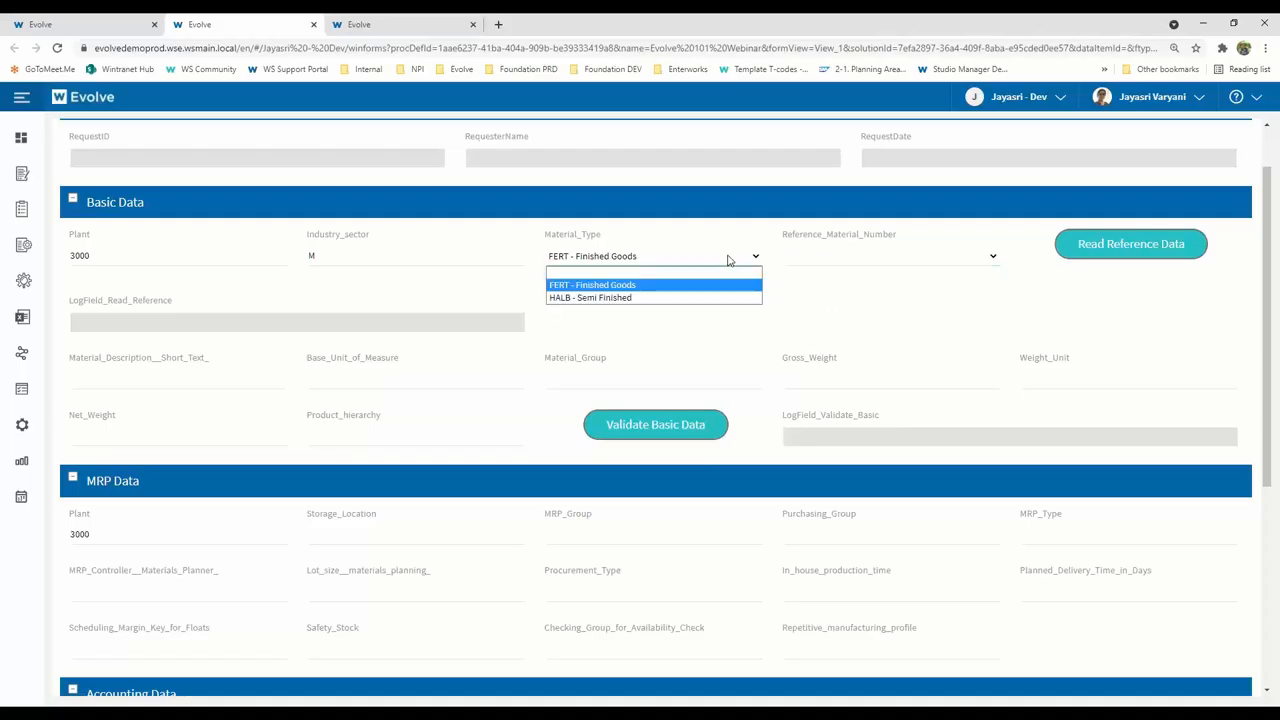
click(706, 297)
click(836, 269)
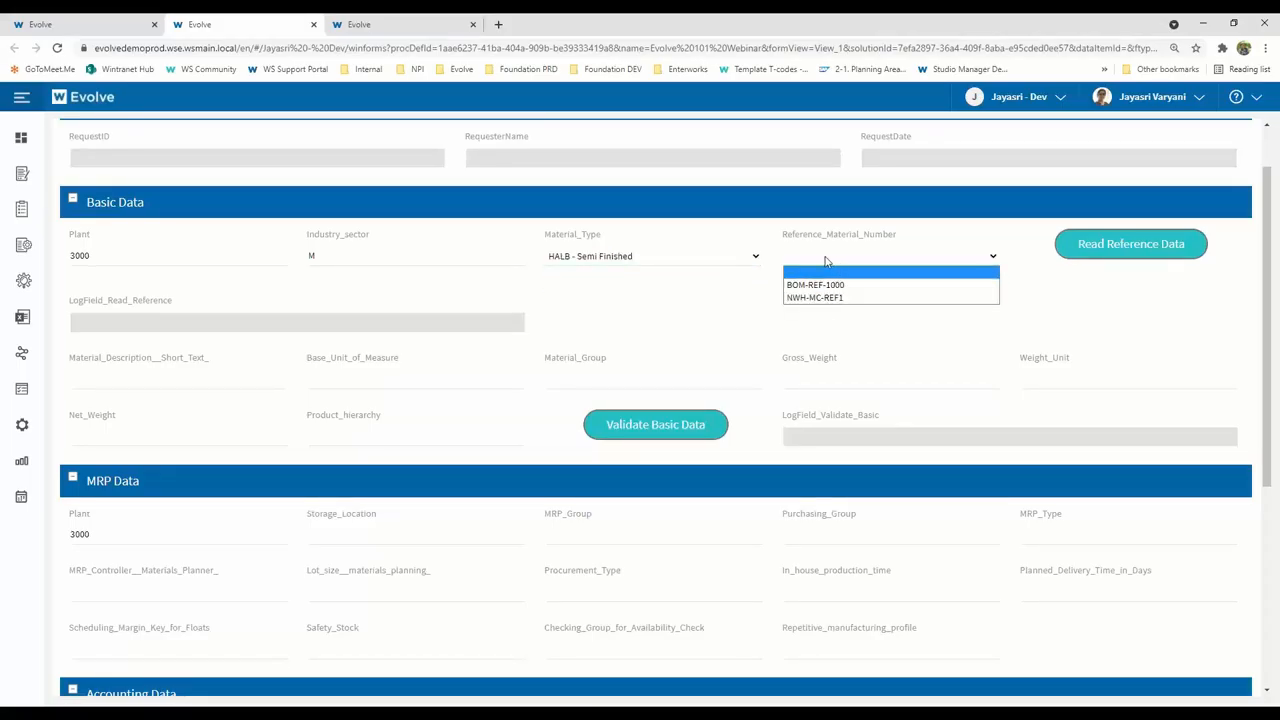
click(826, 262)
Set Material_Type to FERT - Finished Goods, select reference material NWH-MF-REF1 and read its reference data into the form
click(731, 258)
click(720, 285)
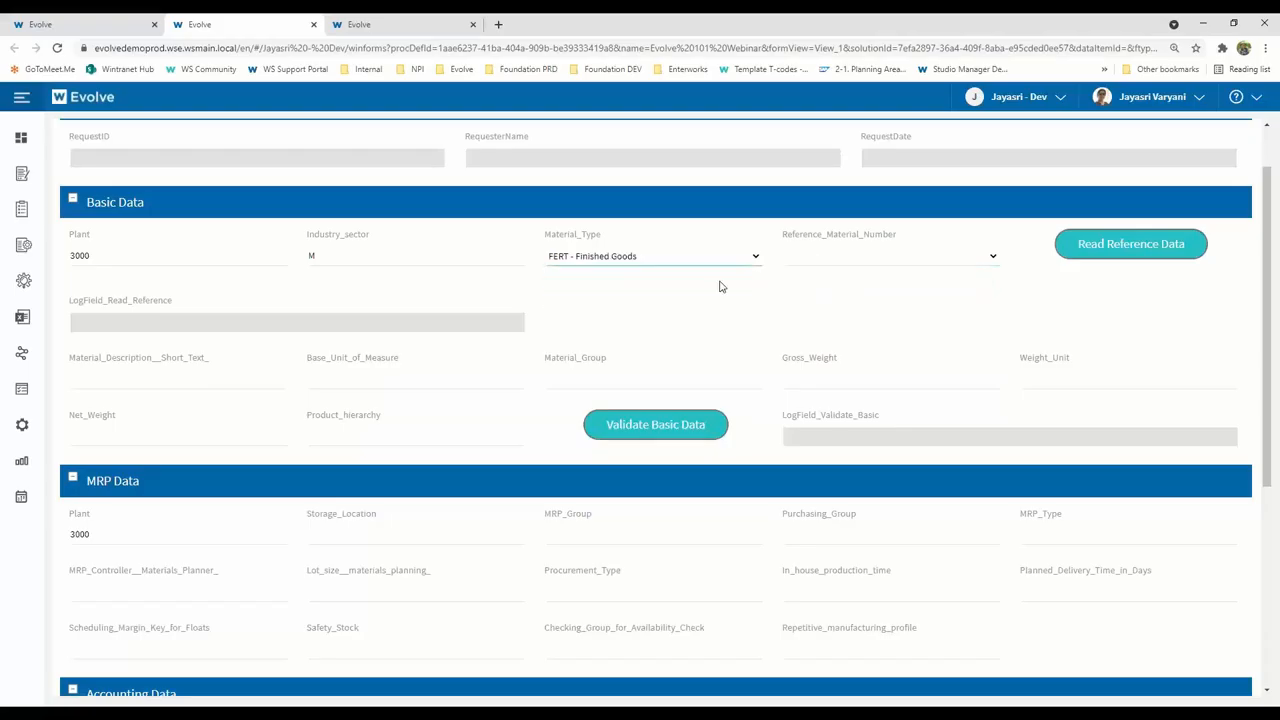
click(814, 266)
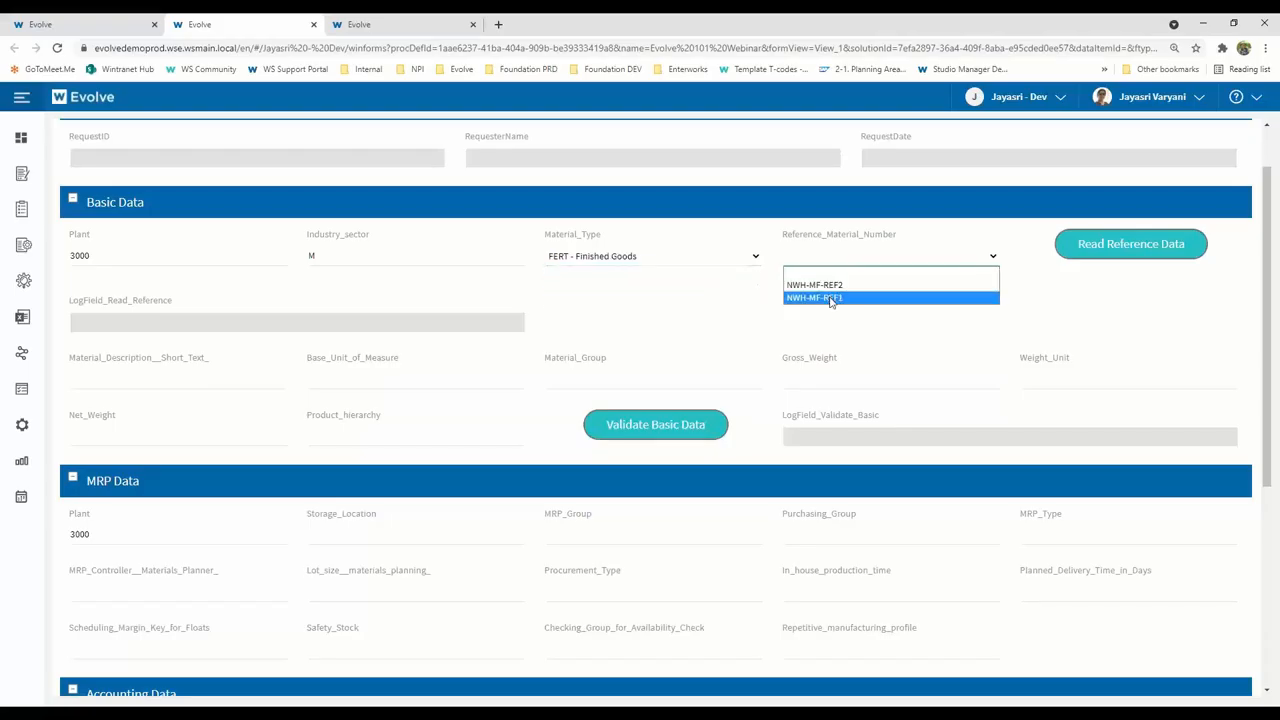
click(830, 298)
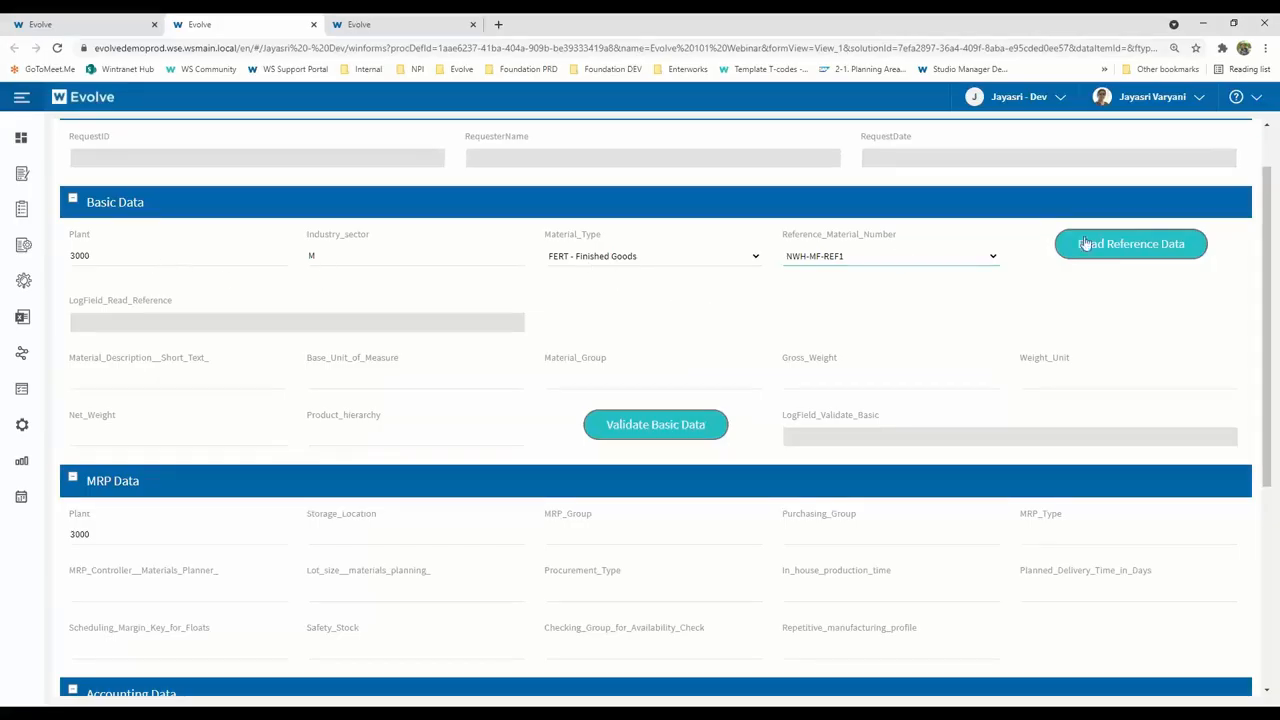
click(1137, 253)
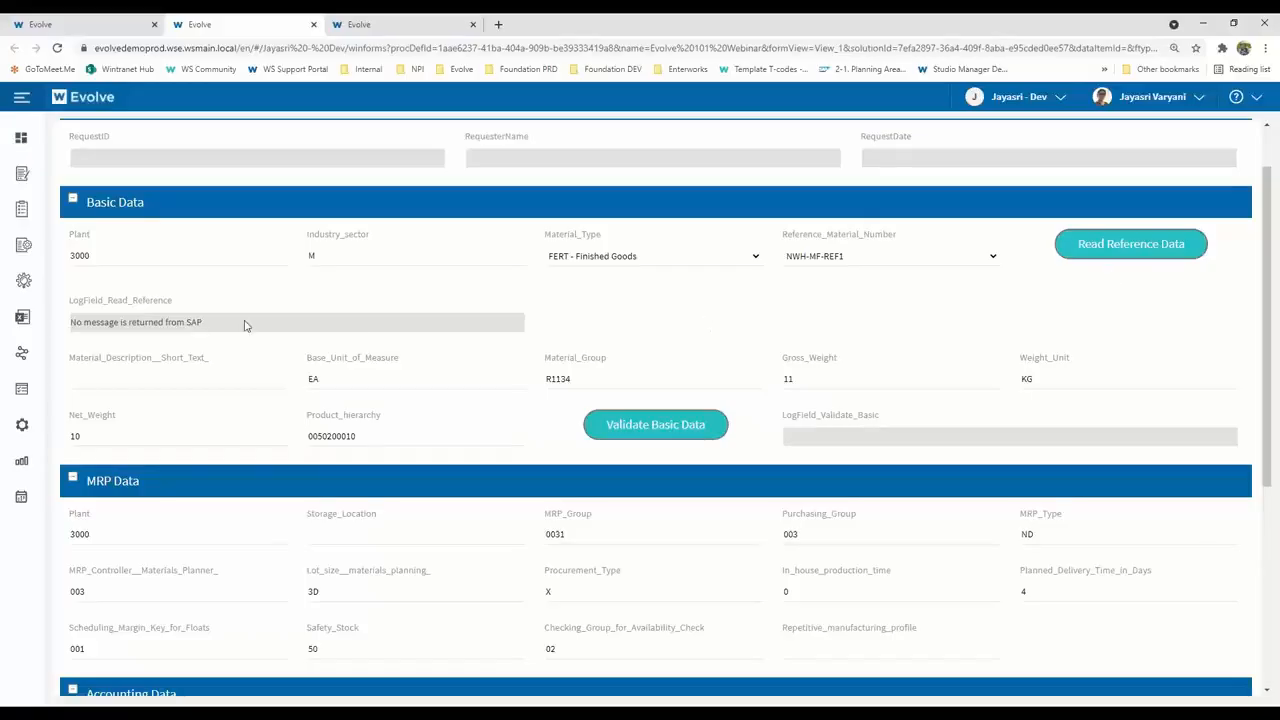
Review the loaded reference data and run the basic data validation with the short material description left blank
scroll(208, 338, down, 1)
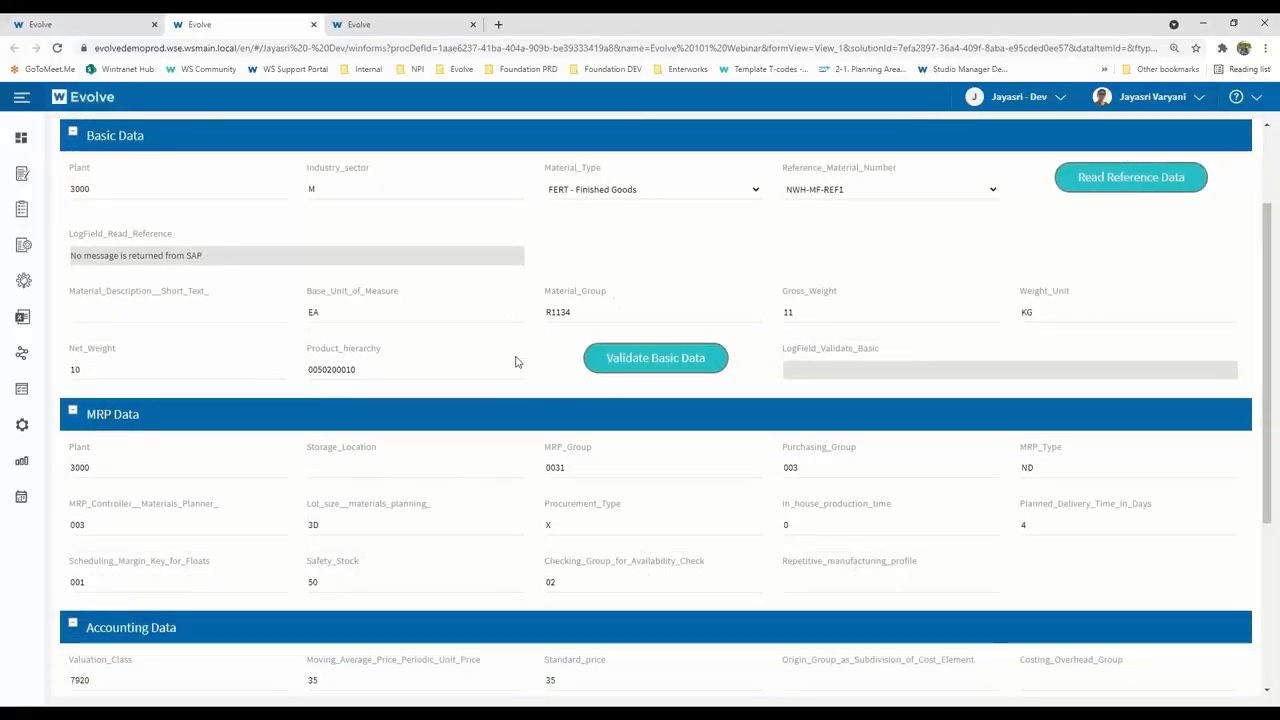
scroll(580, 546, down, 4)
scroll(580, 549, up, 5)
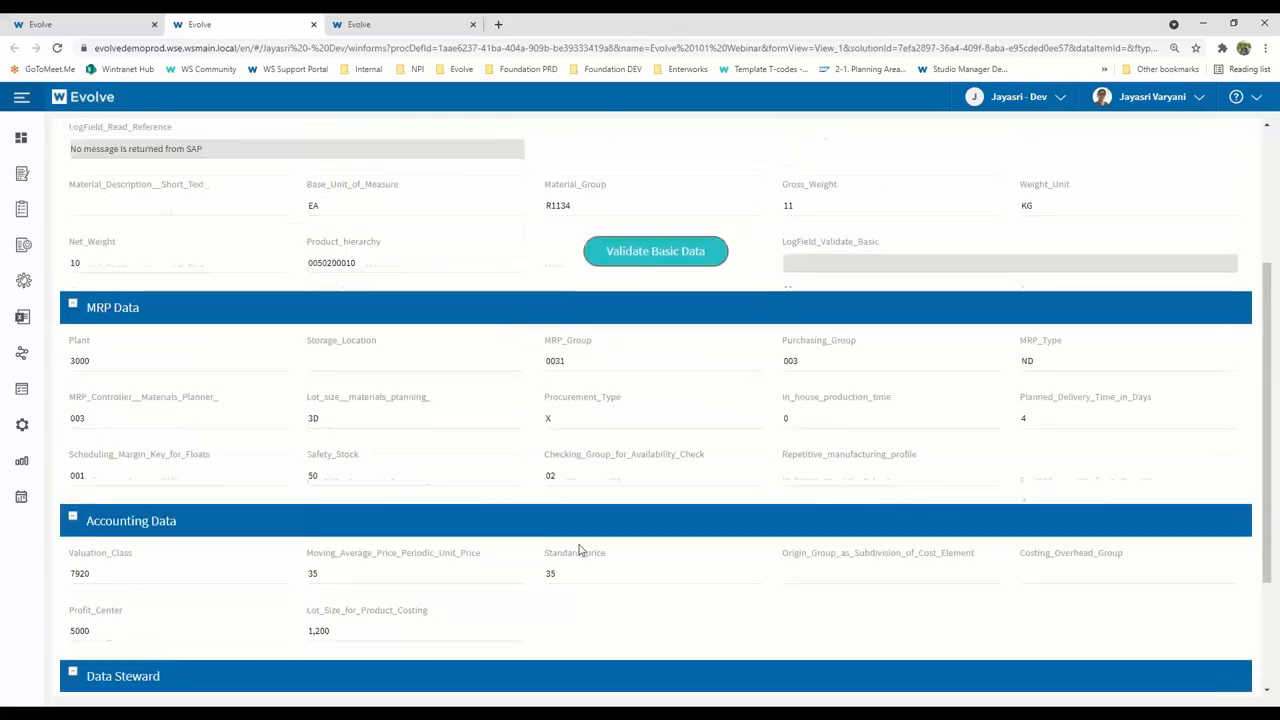
click(658, 424)
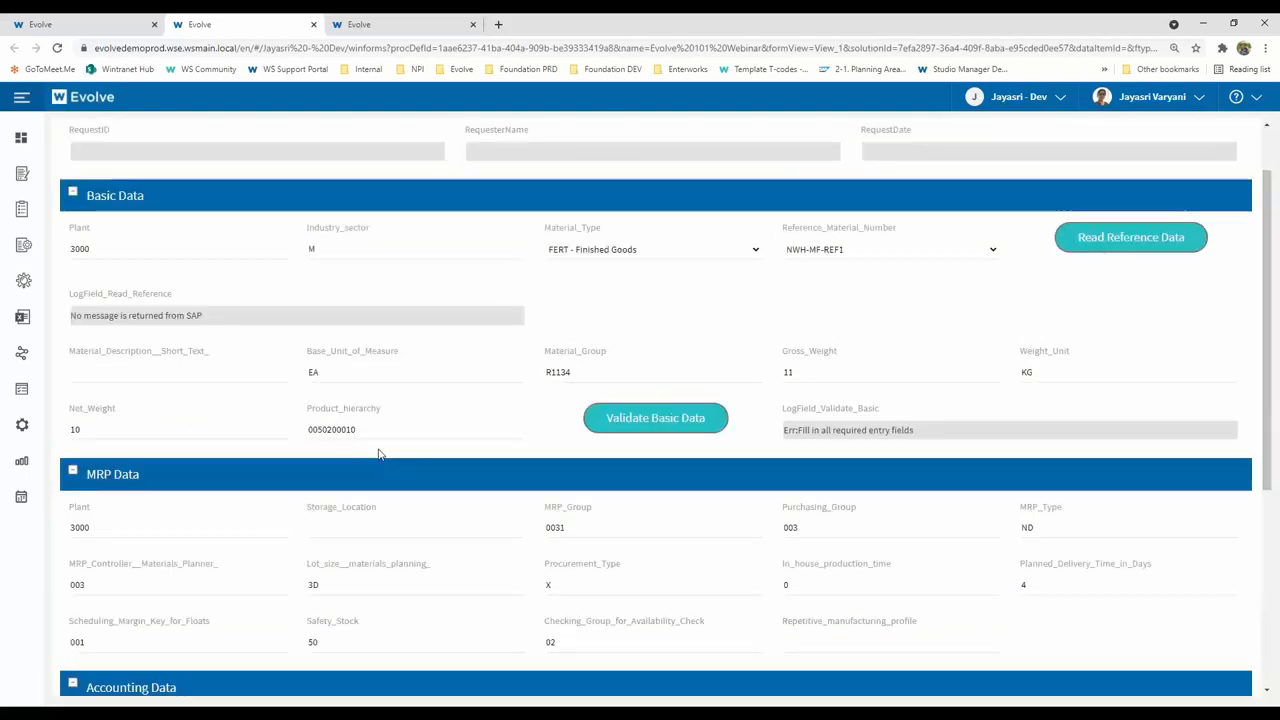
Enter test Desc as the short material description and validate the basic data
click(127, 375)
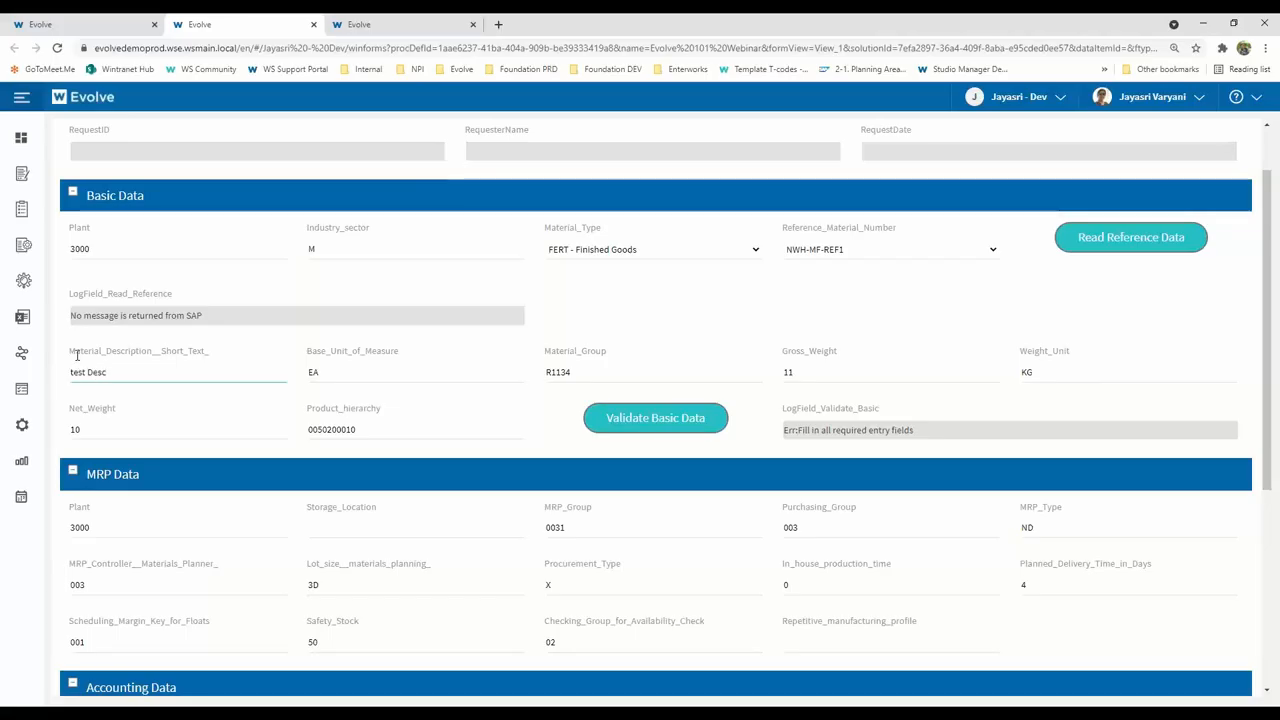
key(Tab)
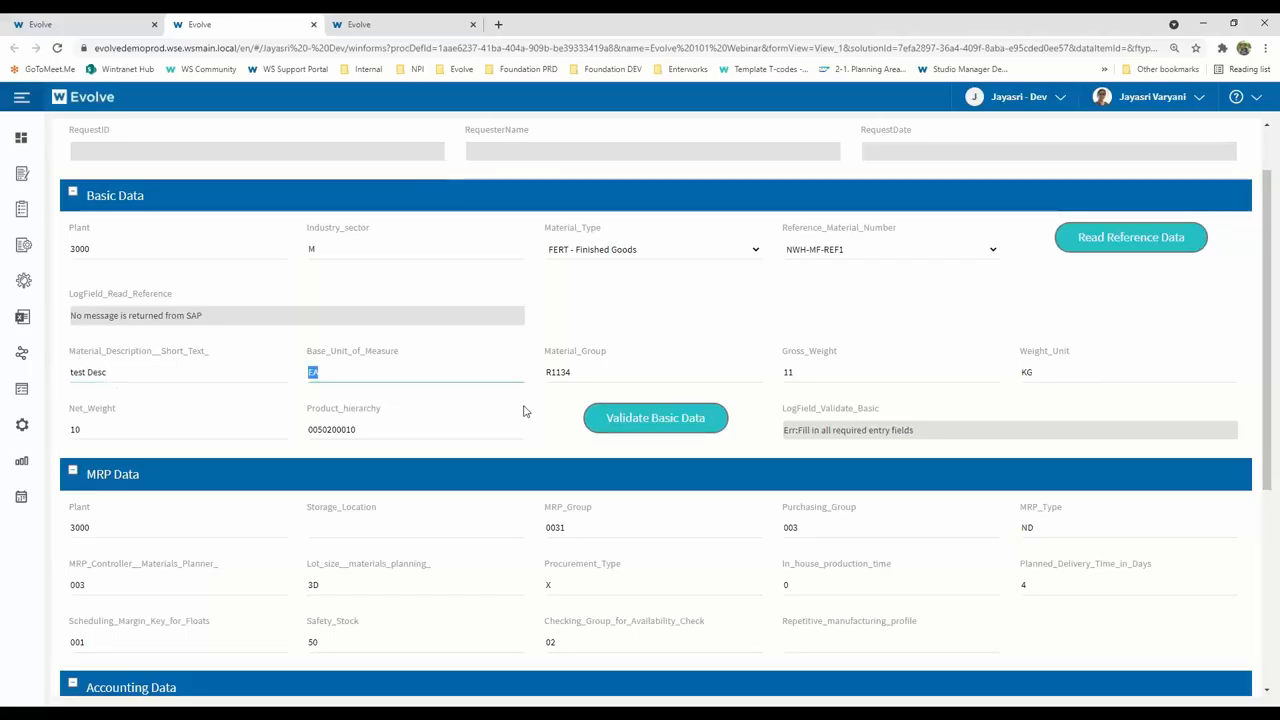
click(677, 432)
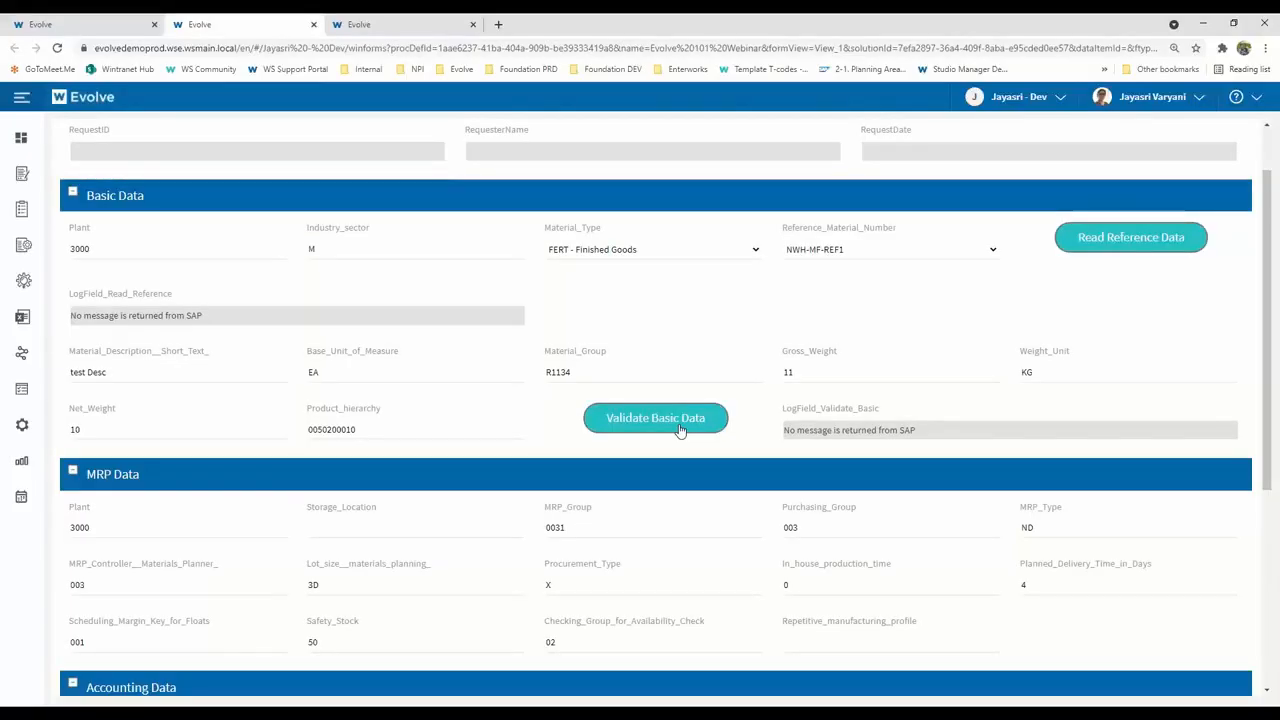
Test the basic data validation with the base unit of measure set to TY
double_click(325, 373)
text(TY)
click(643, 428)
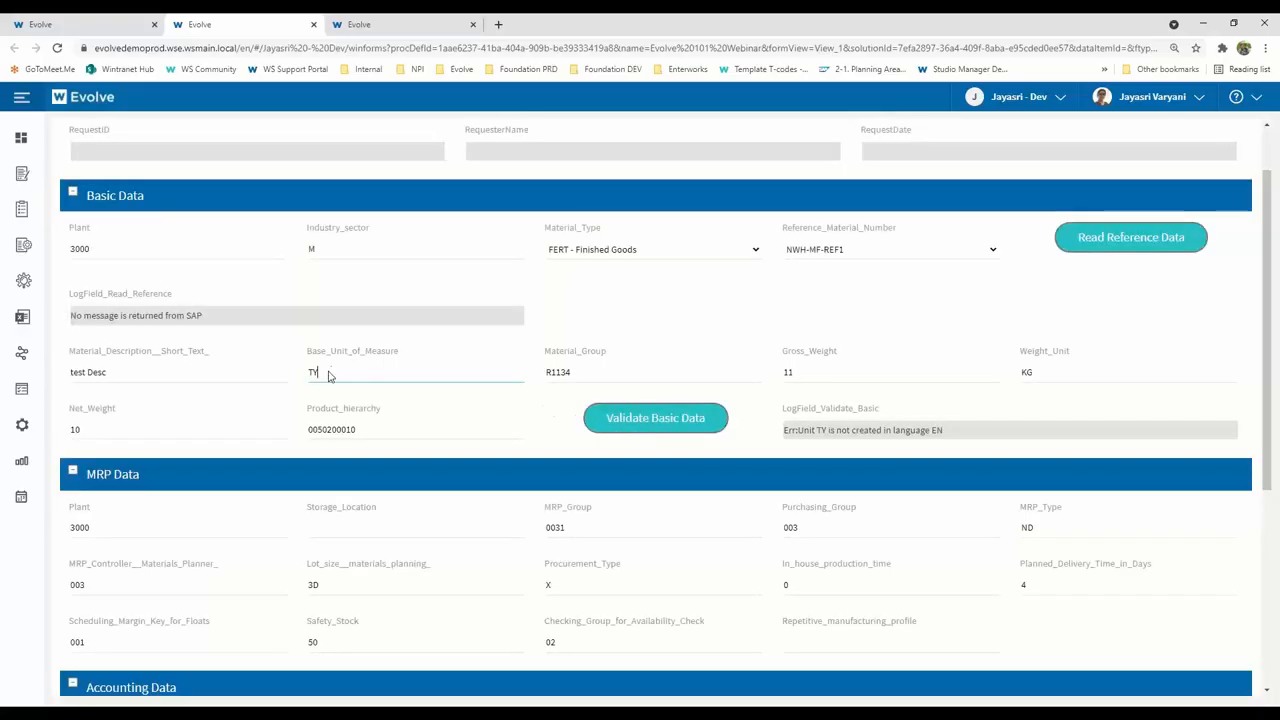
Set the base unit of measure to EA and validate the basic data again
double_click(329, 374)
text(EA)
click(611, 420)
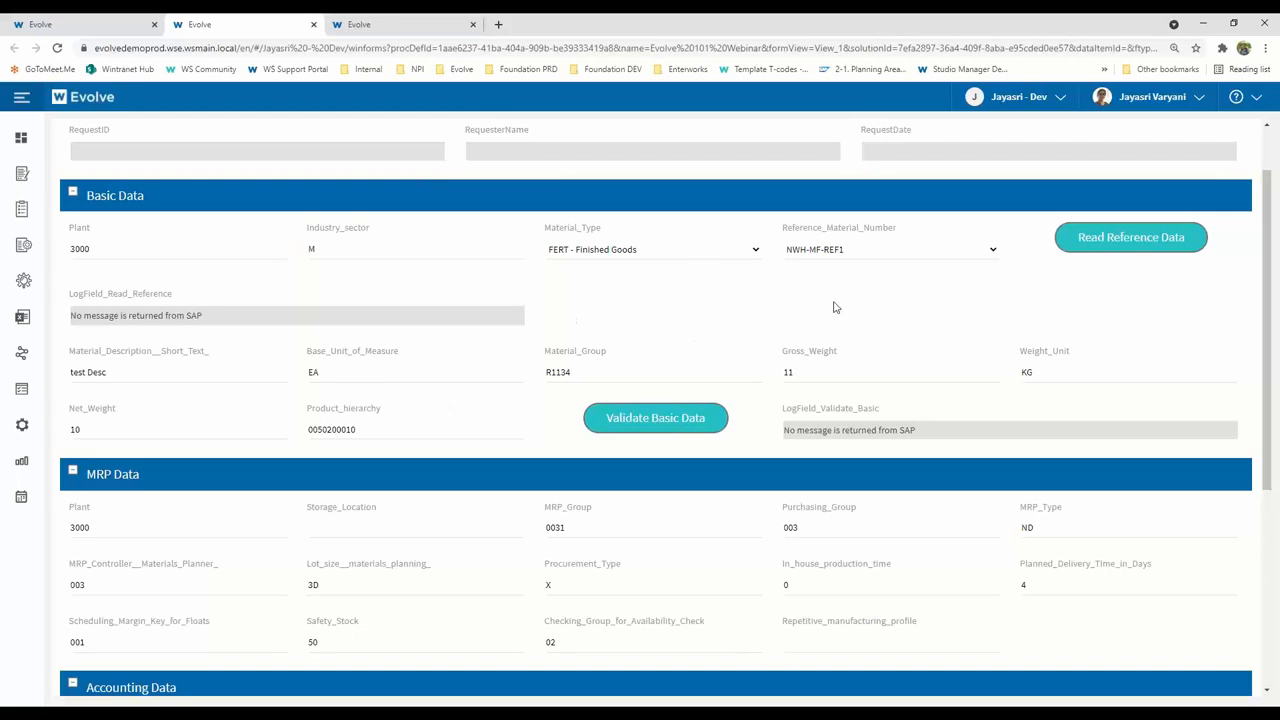
Create the material from the Data Steward section of the form
scroll(752, 430, down, 2)
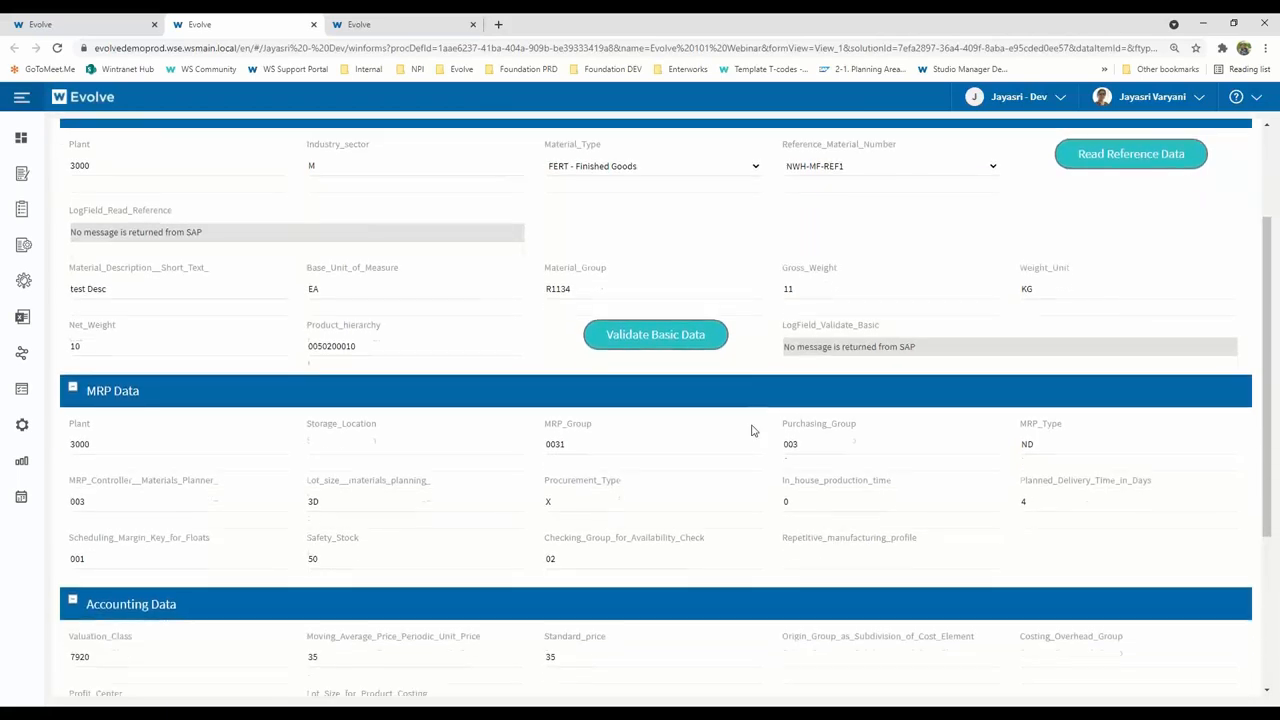
scroll(752, 430, down, 1)
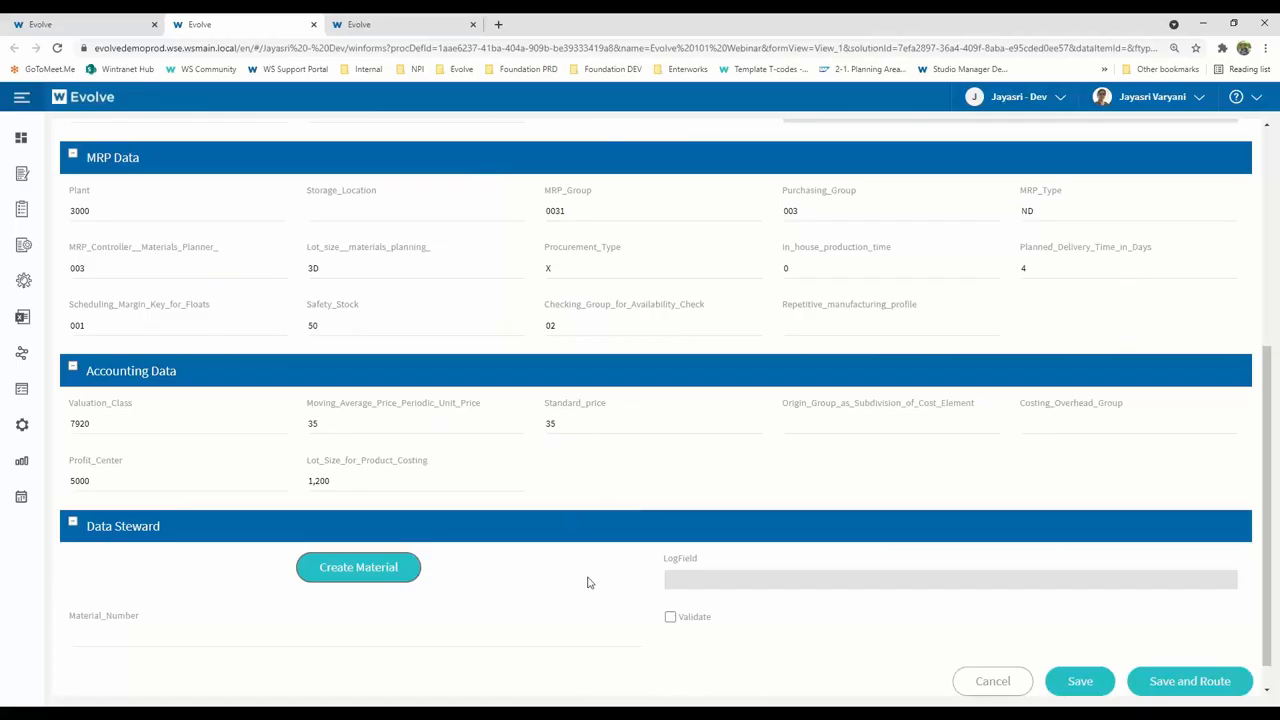
click(390, 580)
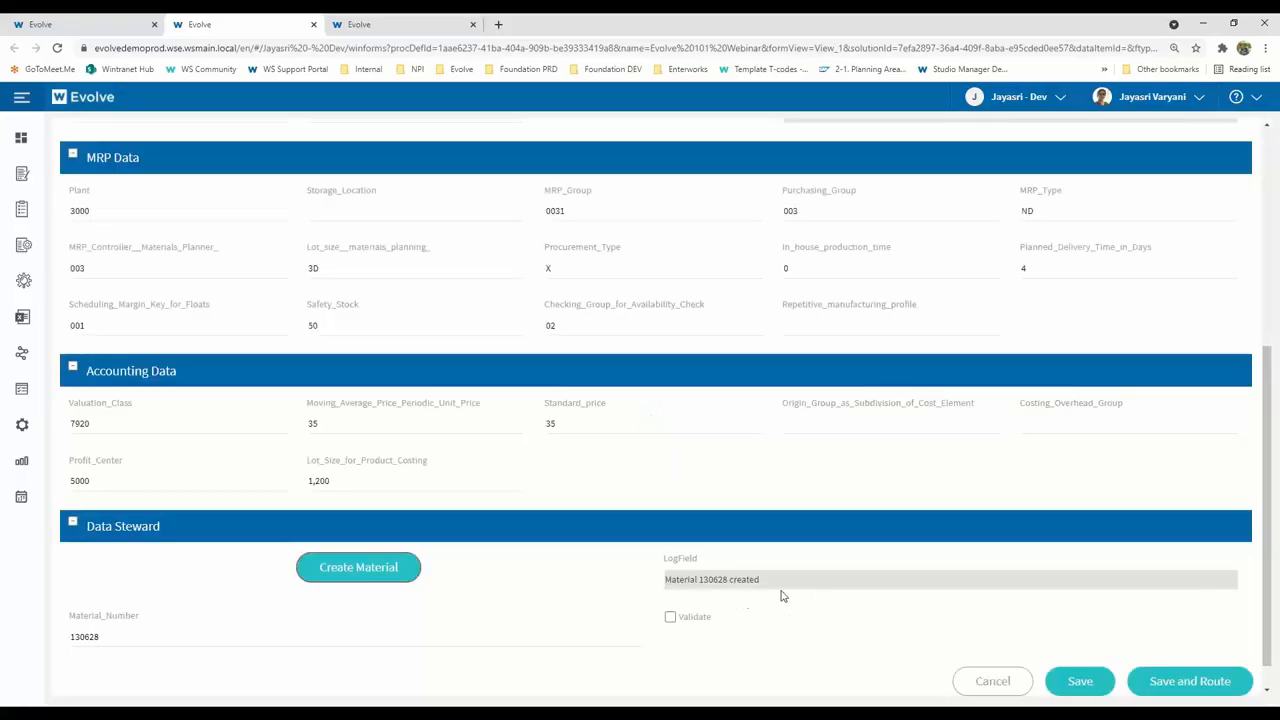
Copy the created material number 130628 from the log field, switch to SAP and look it up with transaction MM03
drag(730, 581, 700, 588)
key(ctrl+c)
key(alt+Tab)
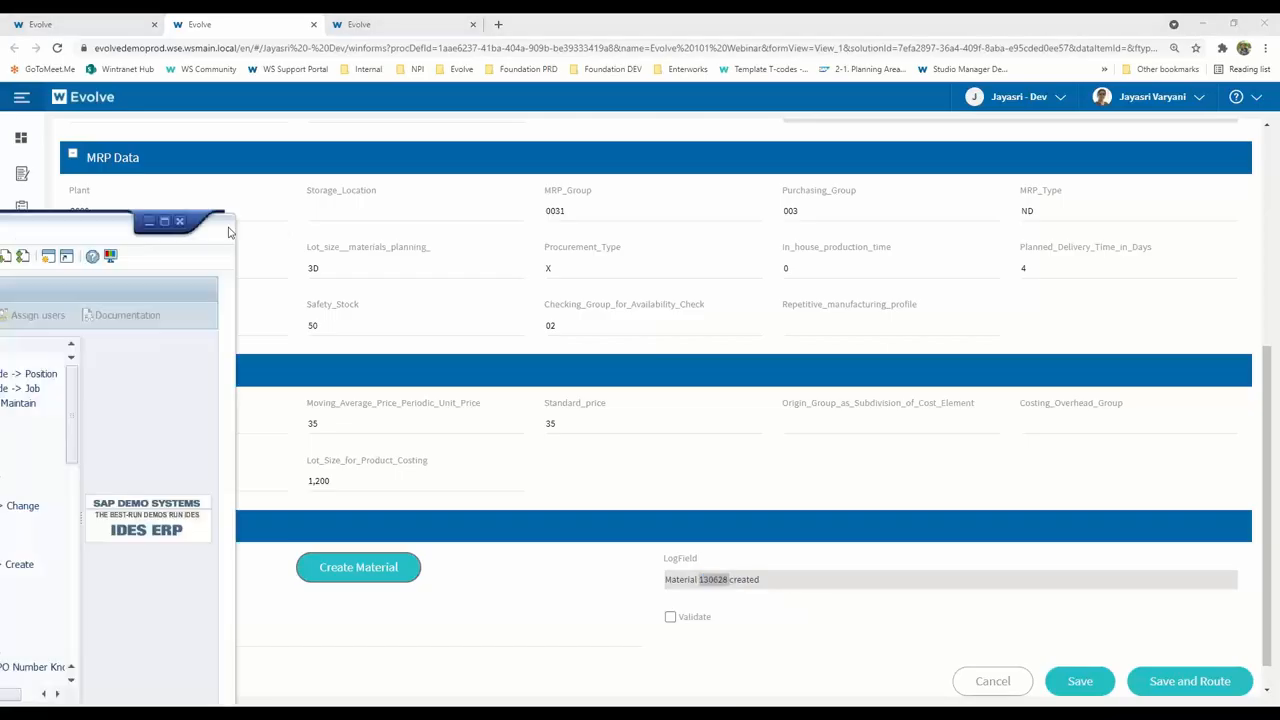
text(mm03)
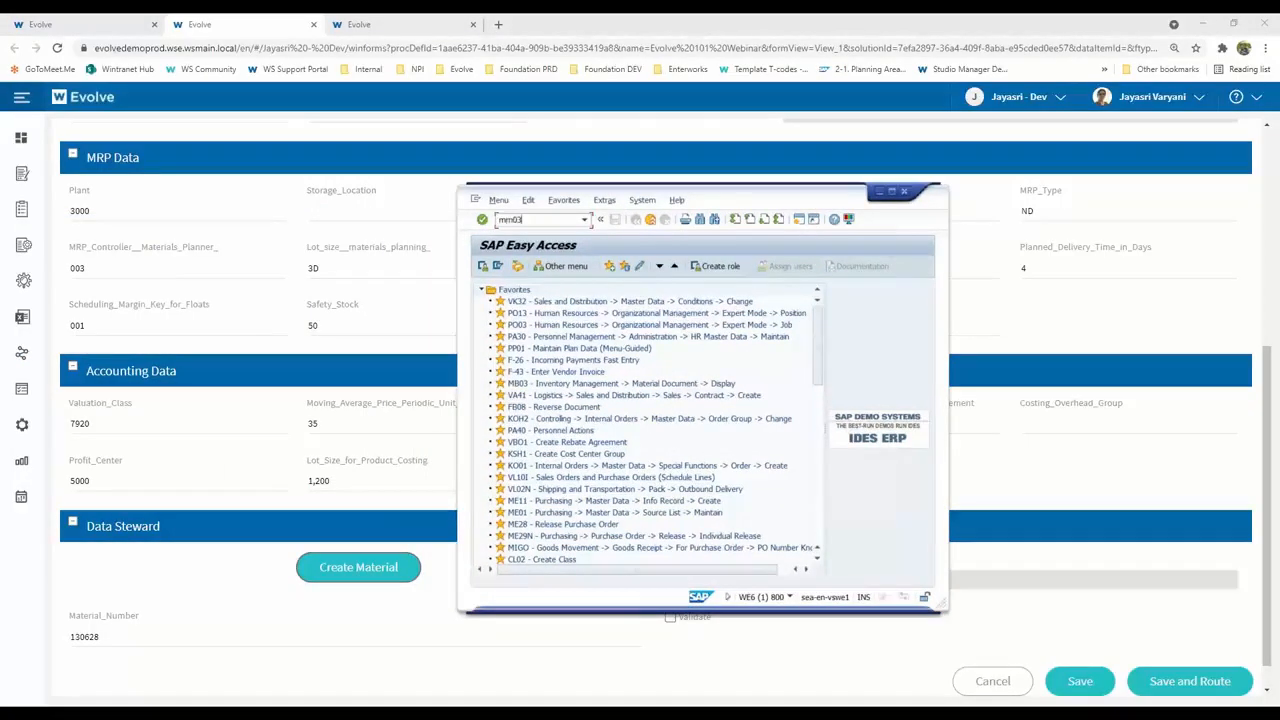
key(Return)
key(ctrl+v)
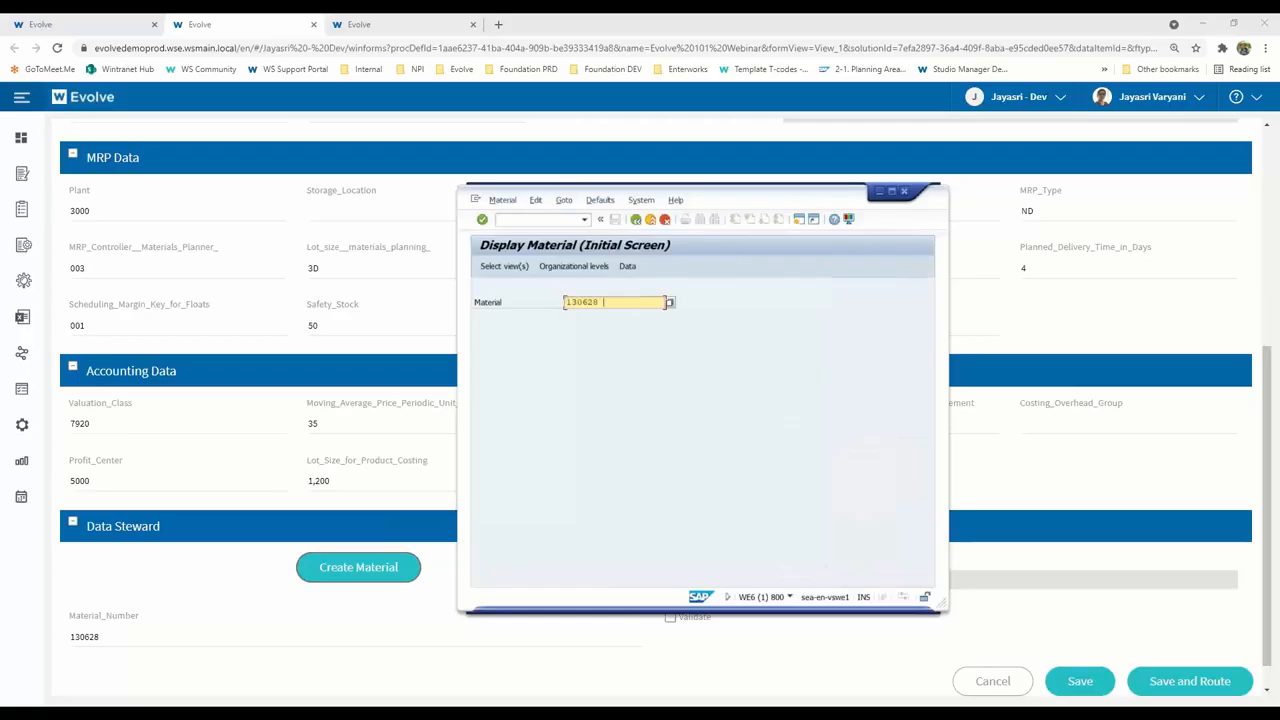
key(Return)
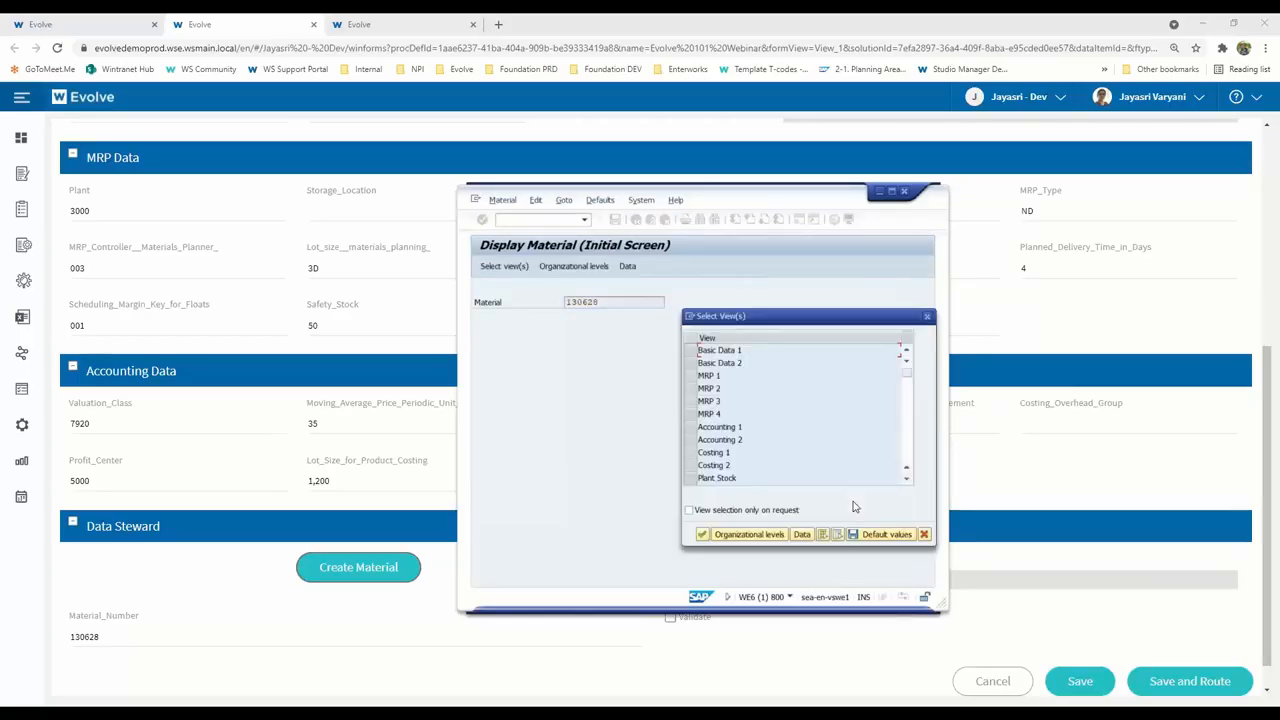
Display the material's Basic Data 1 view, examine its general data and dimensions, and minimize SAP
click(690, 350)
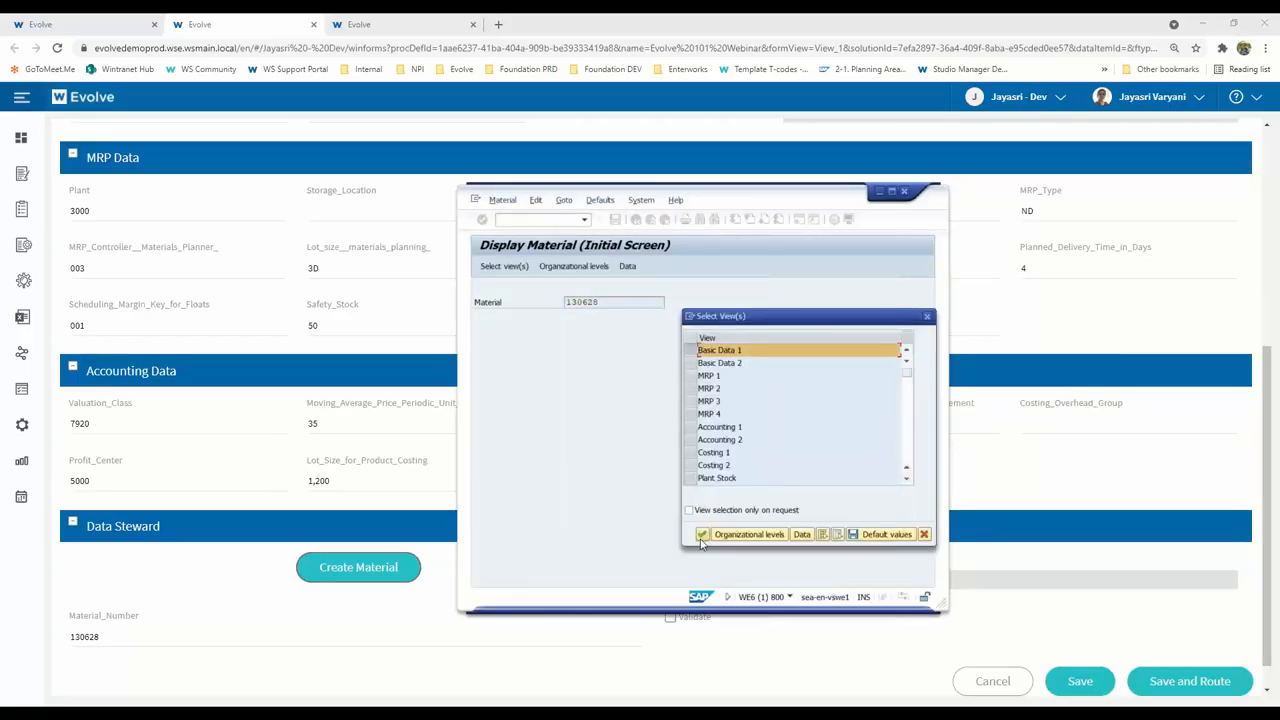
click(702, 535)
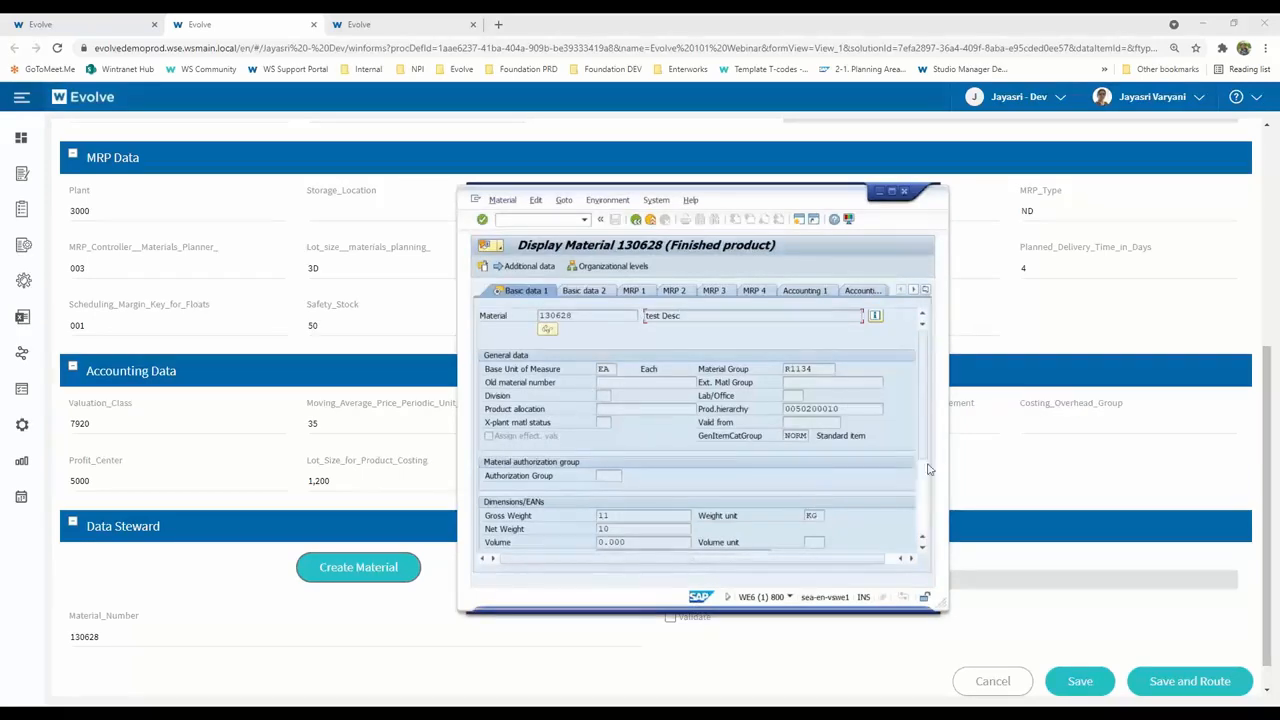
scroll(925, 443, down, 3)
scroll(925, 443, up, 3)
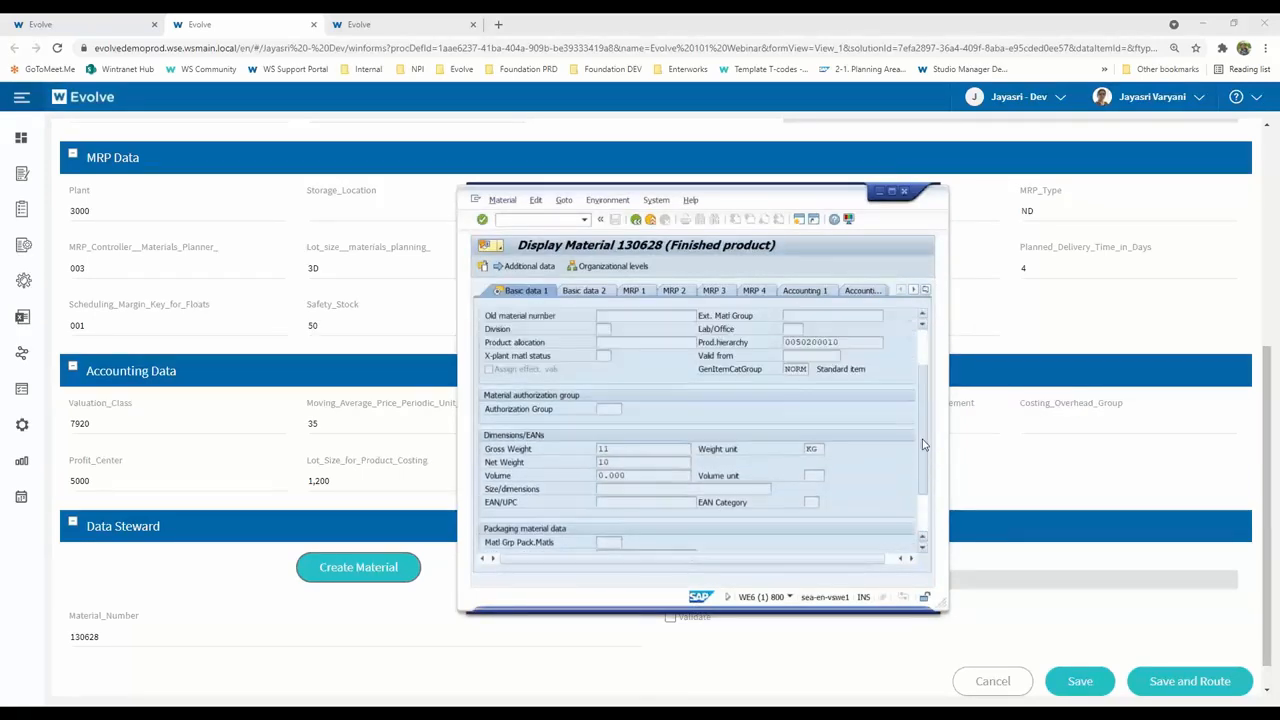
click(880, 197)
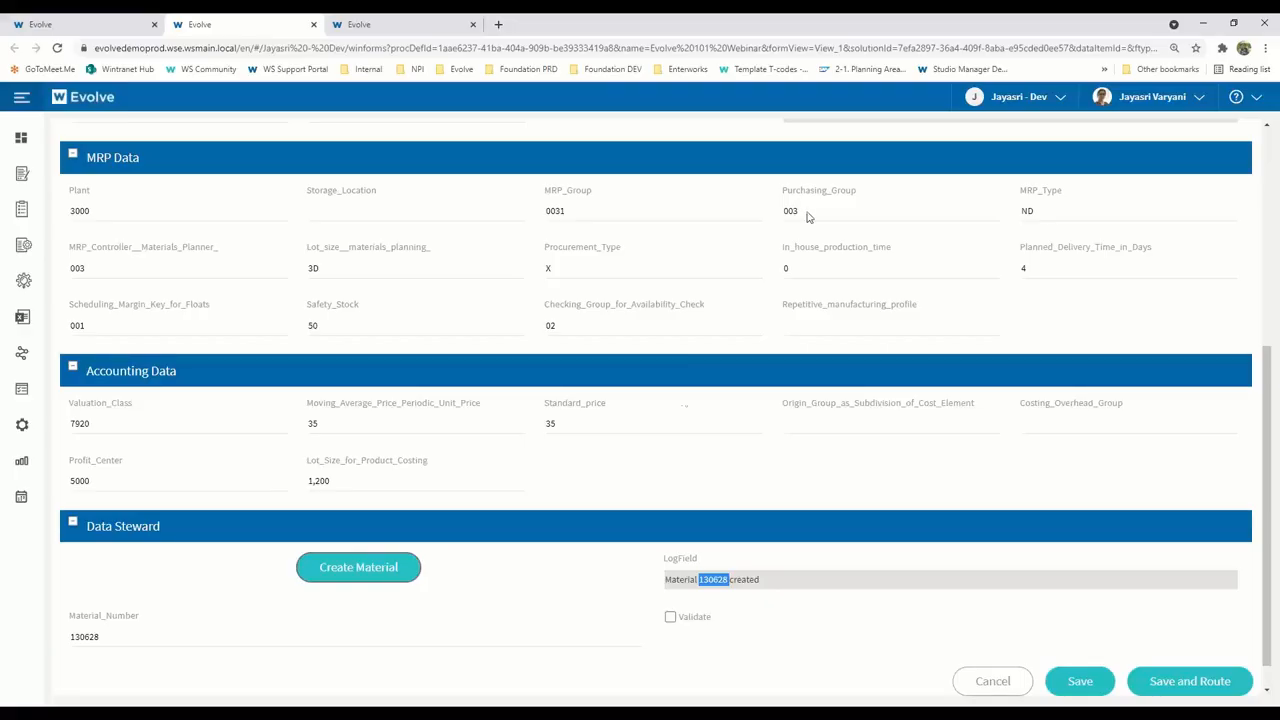
Close the two extra Evolve browser tabs and open the form design of the Evolve 101 Webinar solution
click(313, 24)
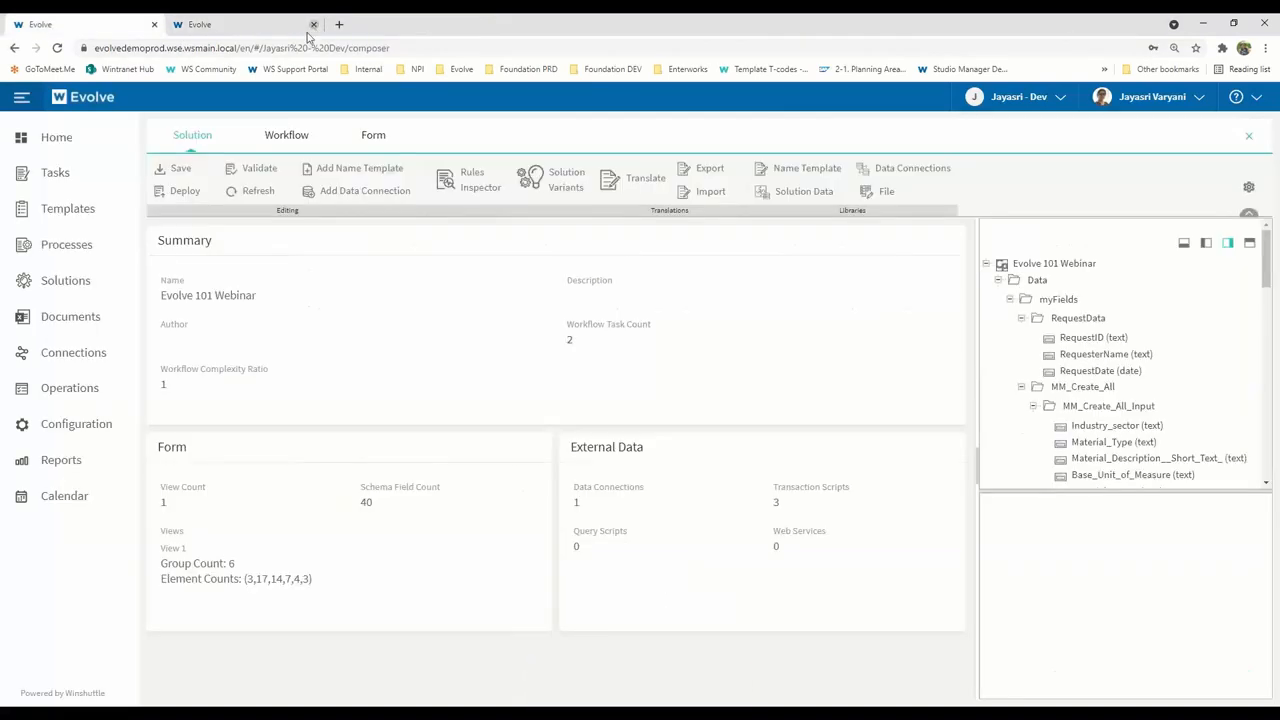
click(285, 24)
click(313, 24)
click(374, 137)
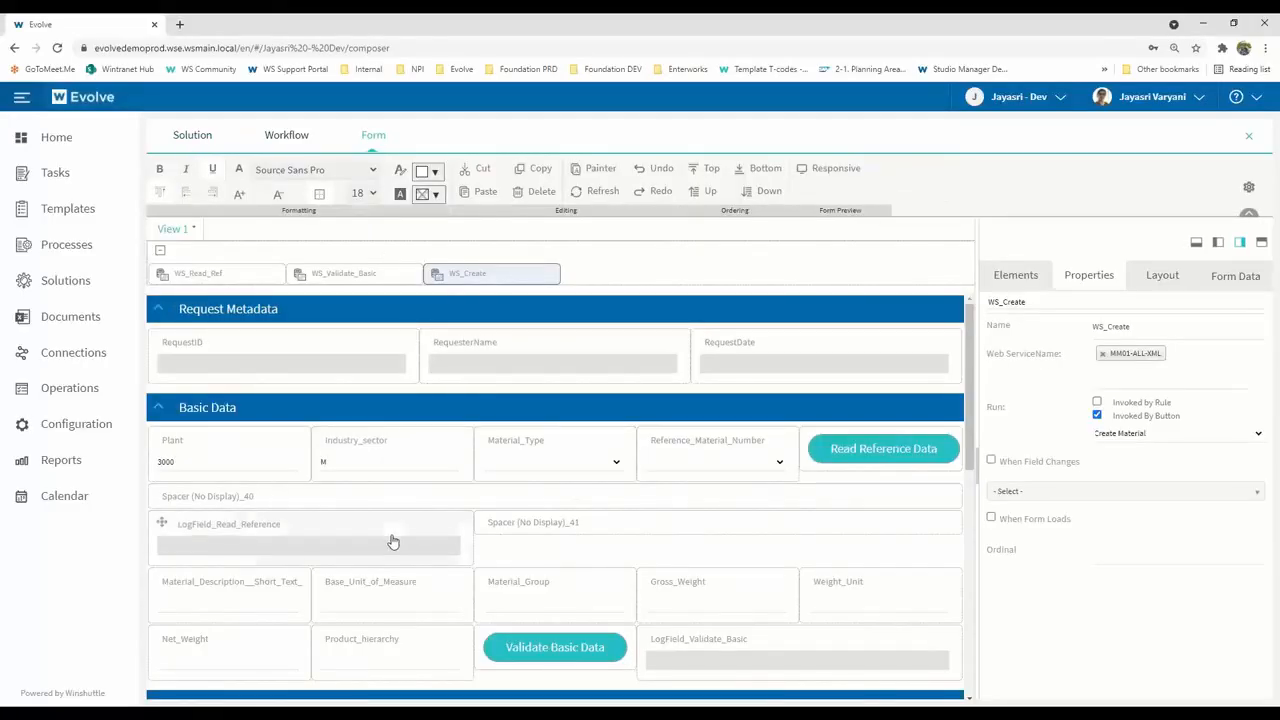
Make the Material_Description__Short_Text_ field under Basic Data required and limit it to a maximum of 40 characters
scroll(393, 541, down, 1)
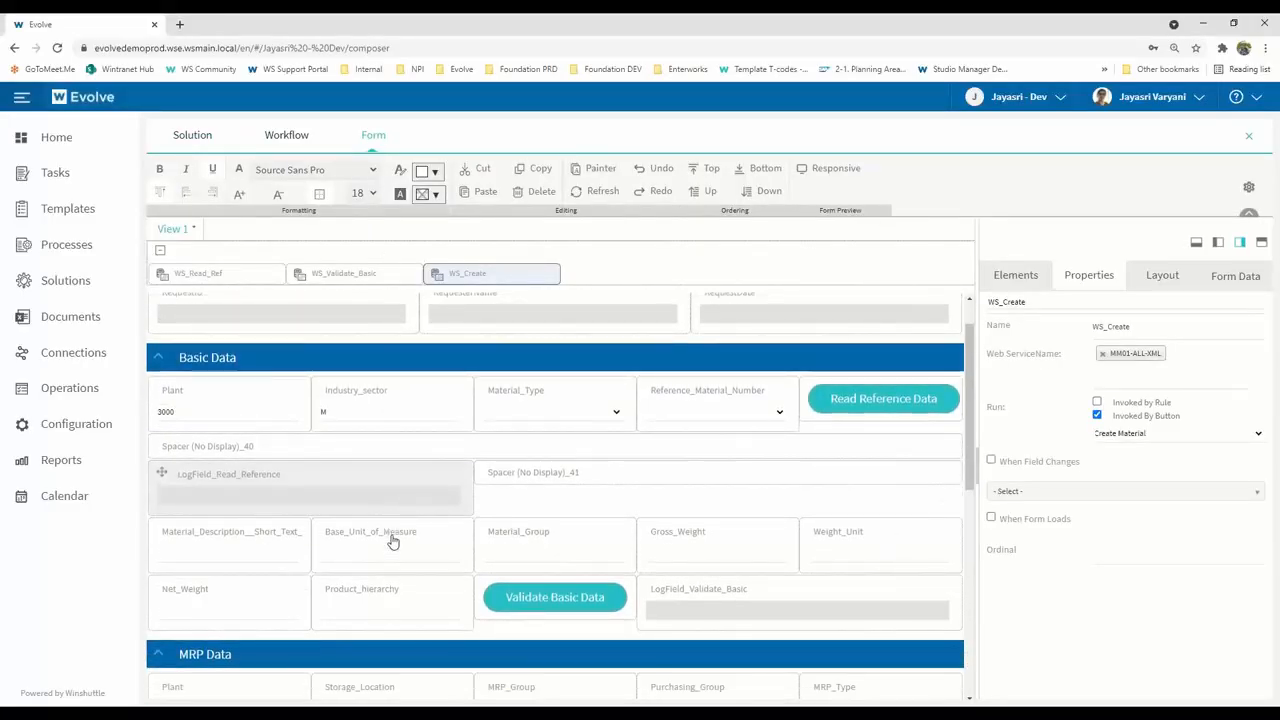
click(185, 565)
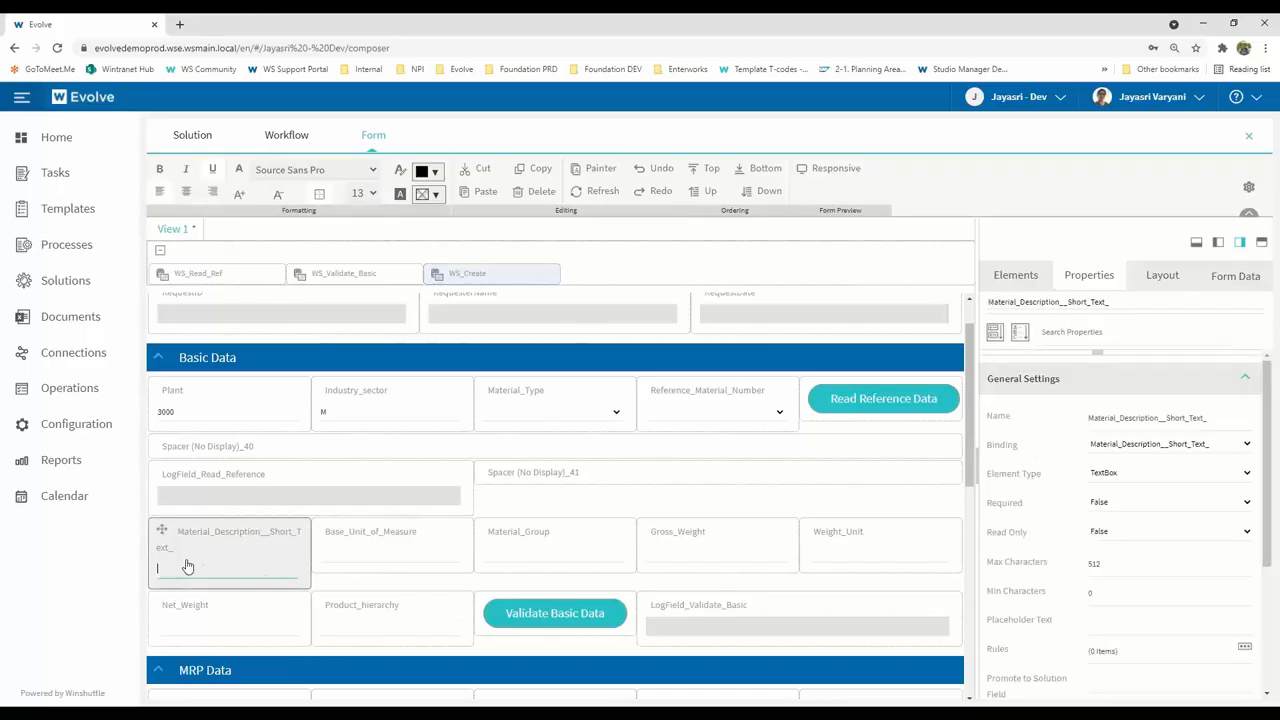
click(1121, 506)
click(1120, 516)
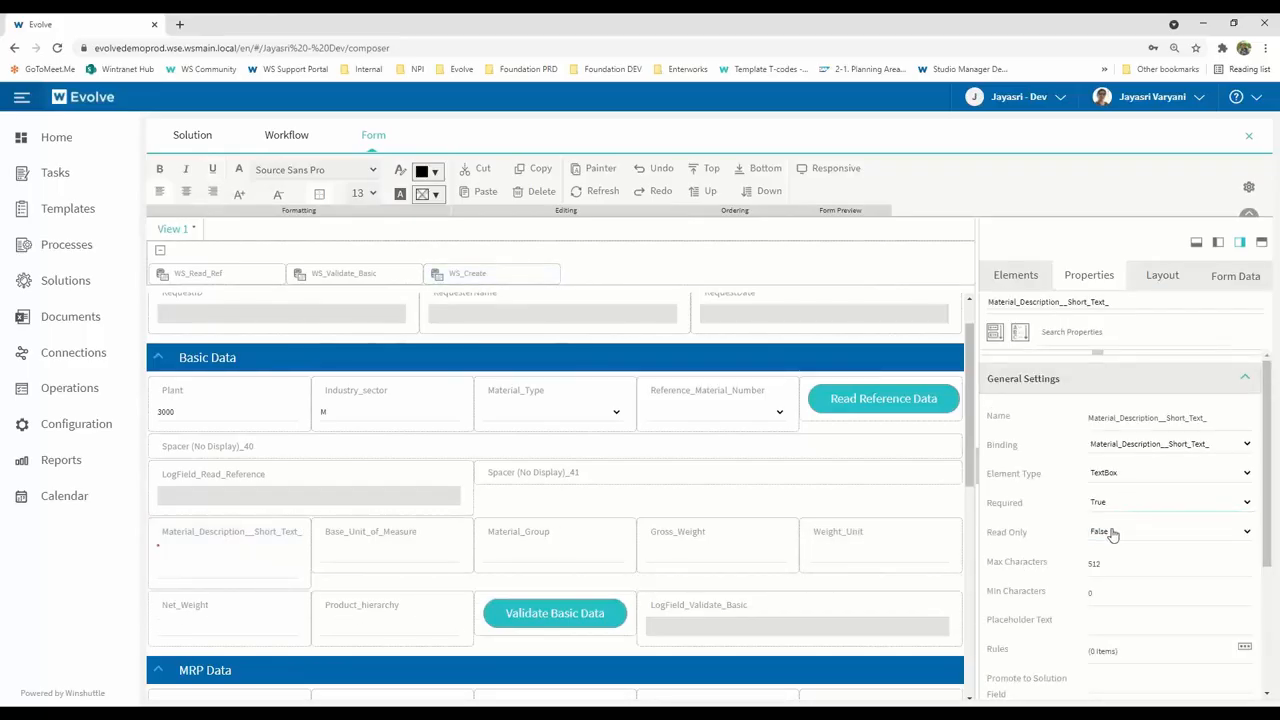
double_click(1101, 565)
text(40)
key(Return)
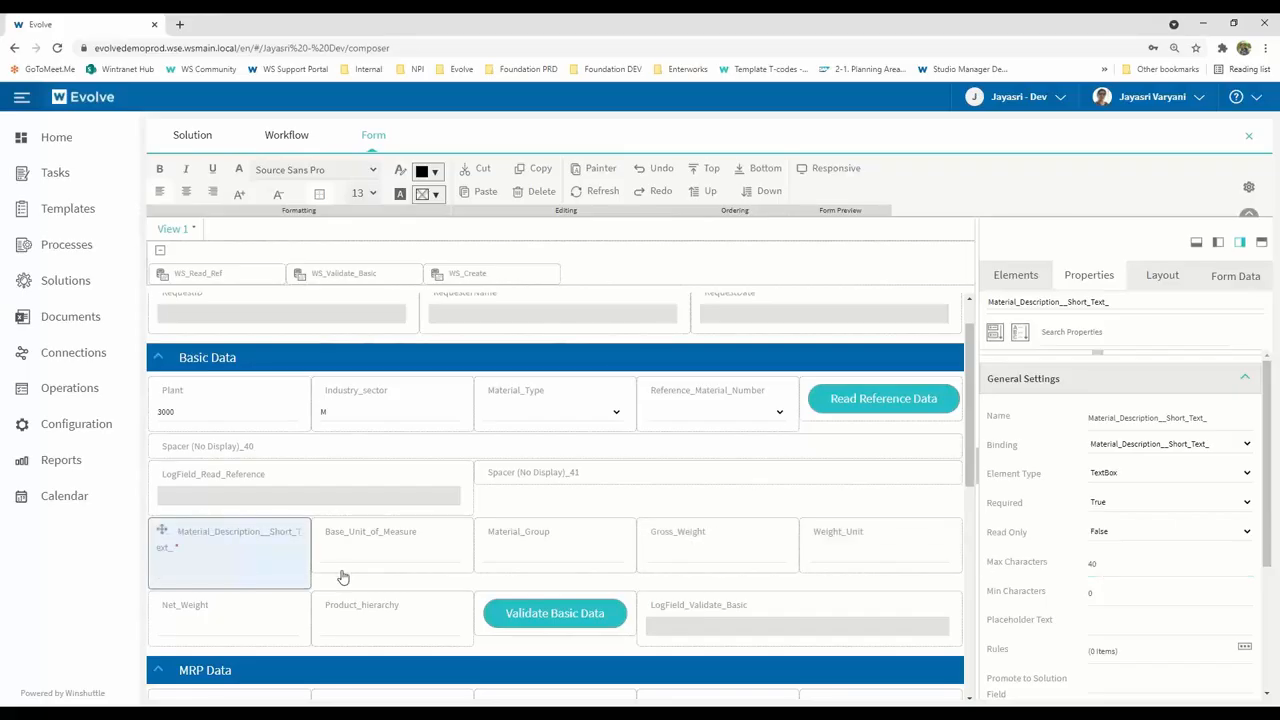
click(248, 576)
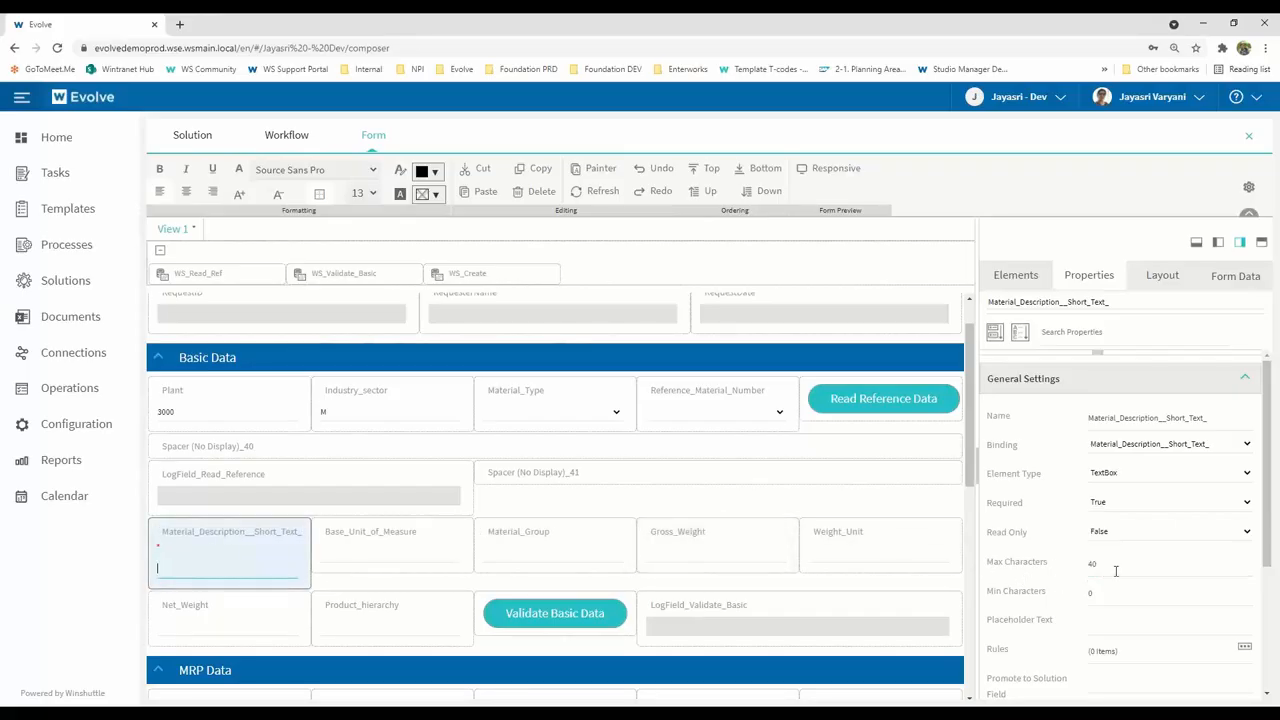
Add a rule to the Material_Description__Short_Text_ field and label it "Auto_Cap and normalize spaces"
scroll(1150, 590, down, 1)
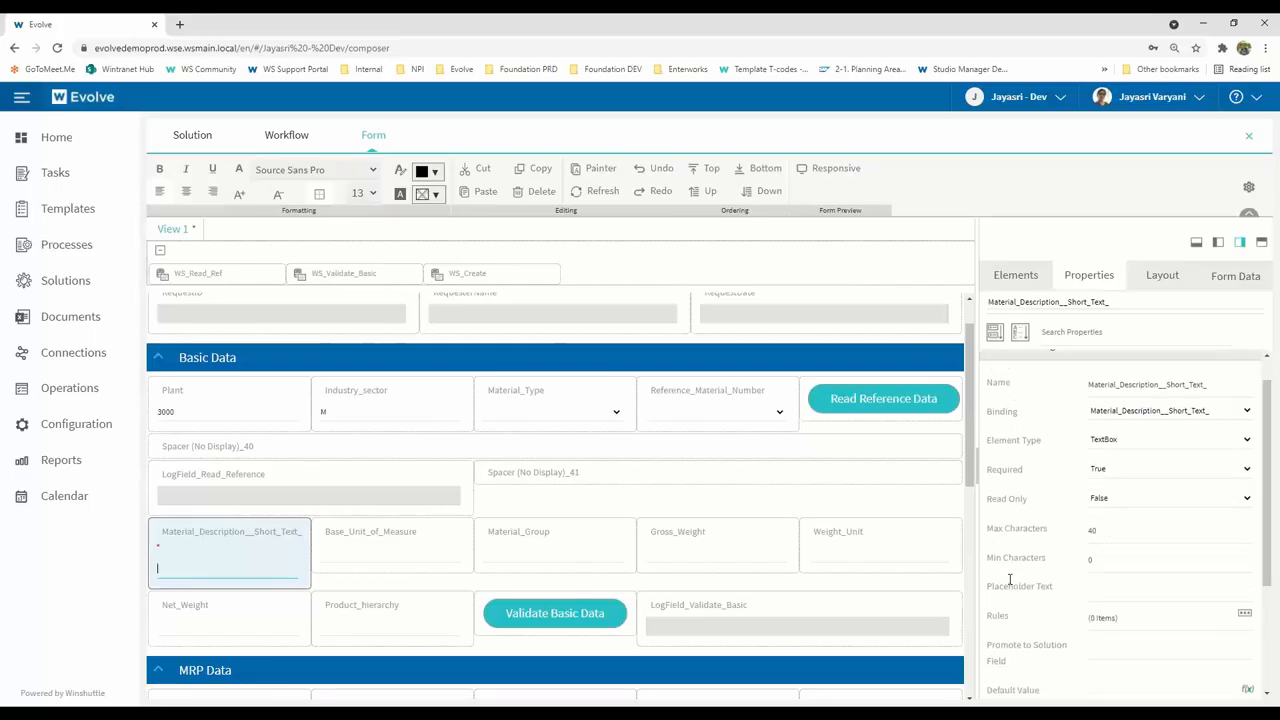
click(1245, 600)
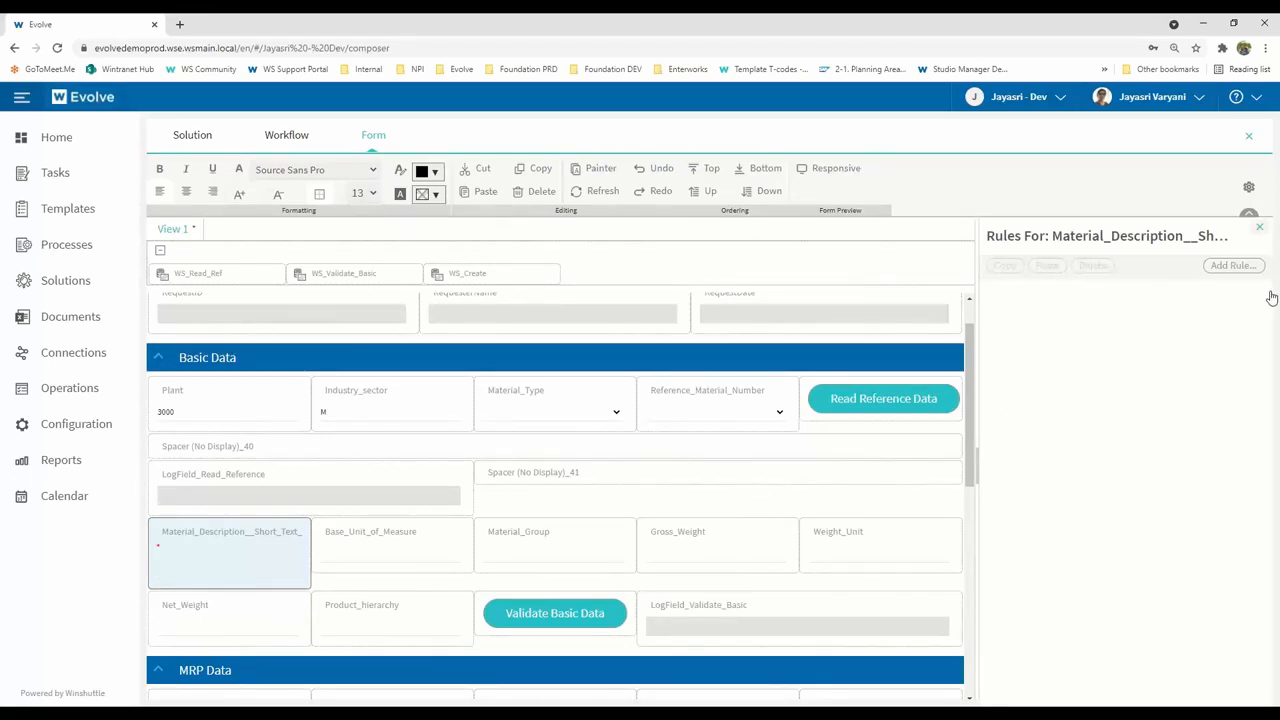
click(1232, 266)
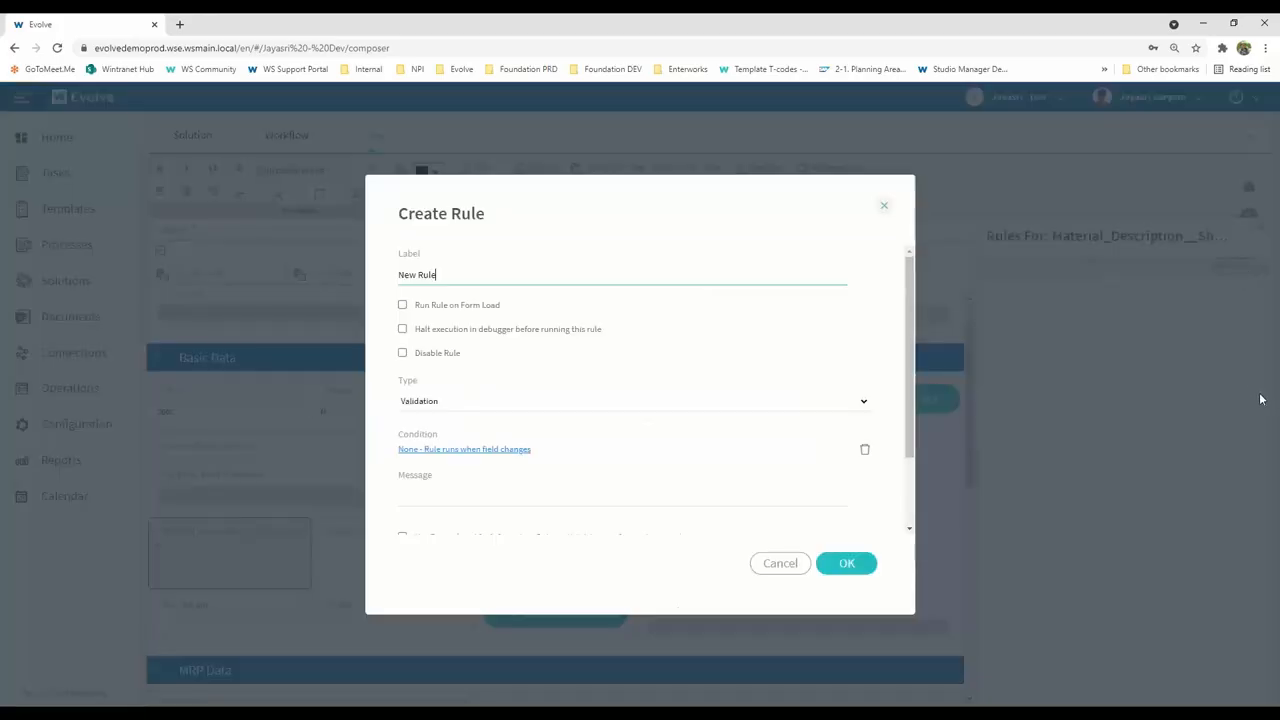
drag(484, 281, 352, 283)
text(Auto_Cad)
text( and r)
text(ormalize spaces)
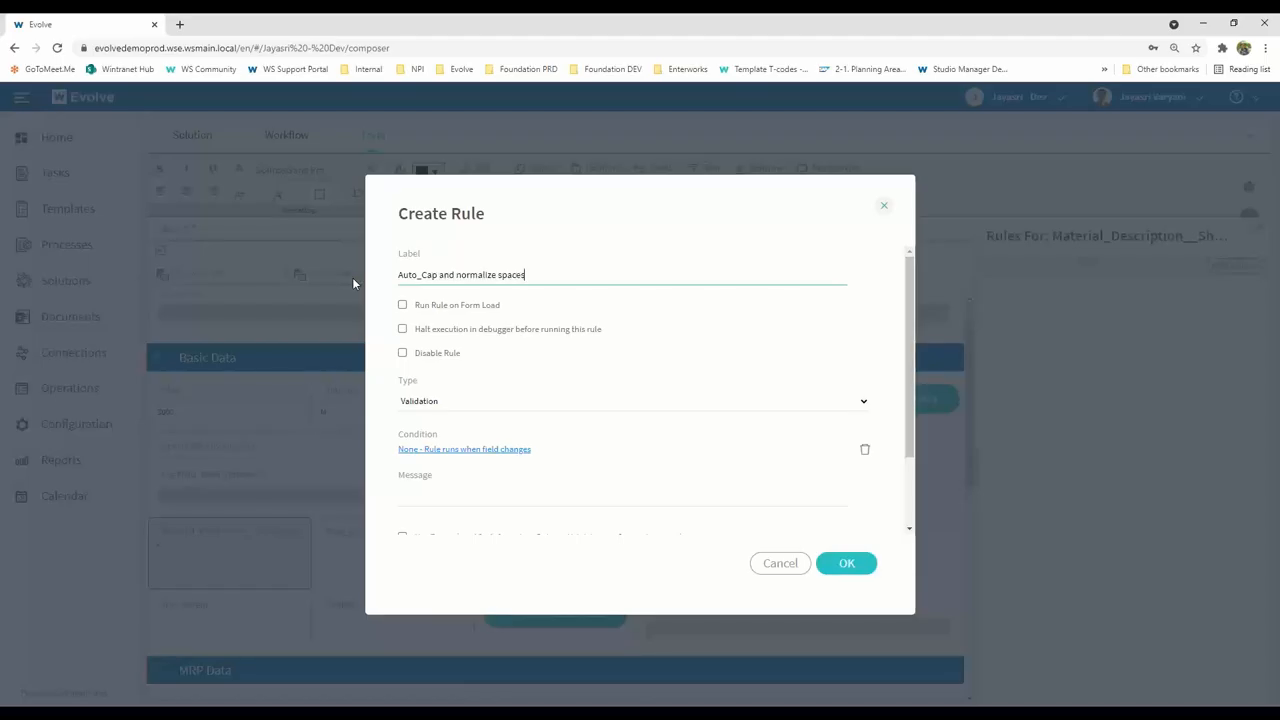
Set the rule type to Actions and look at its condition settings without adding a condition
click(450, 403)
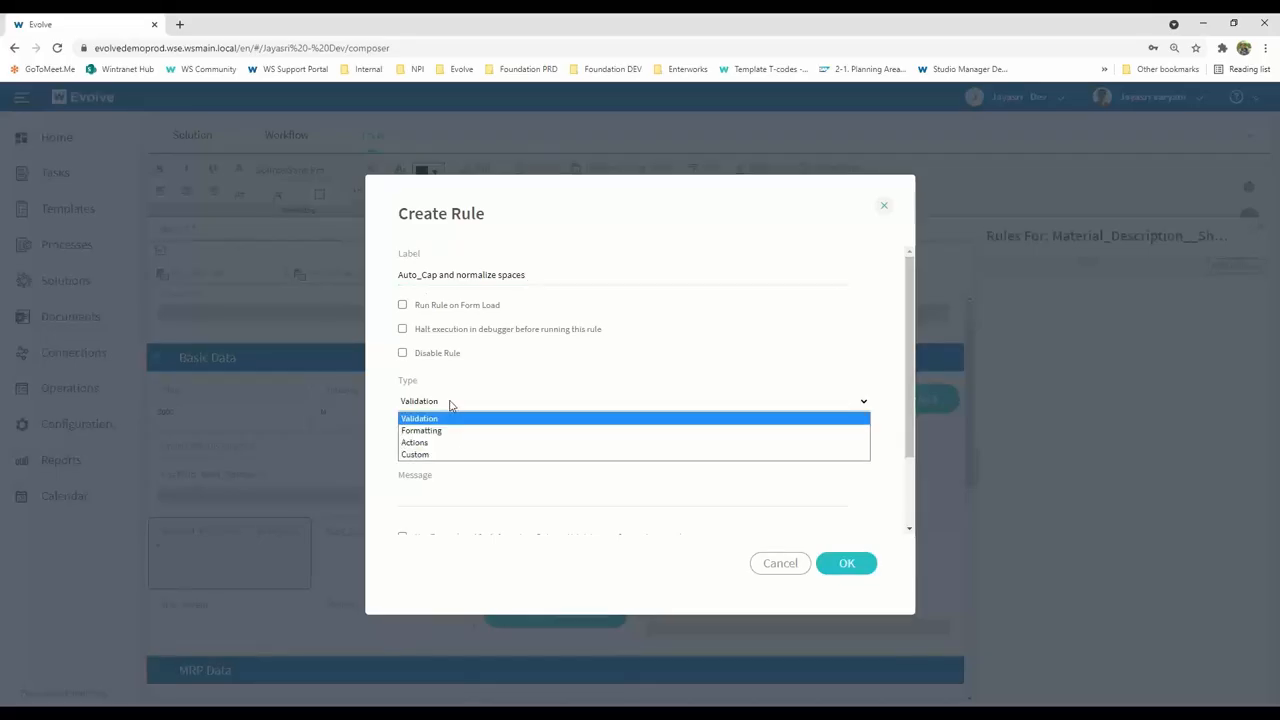
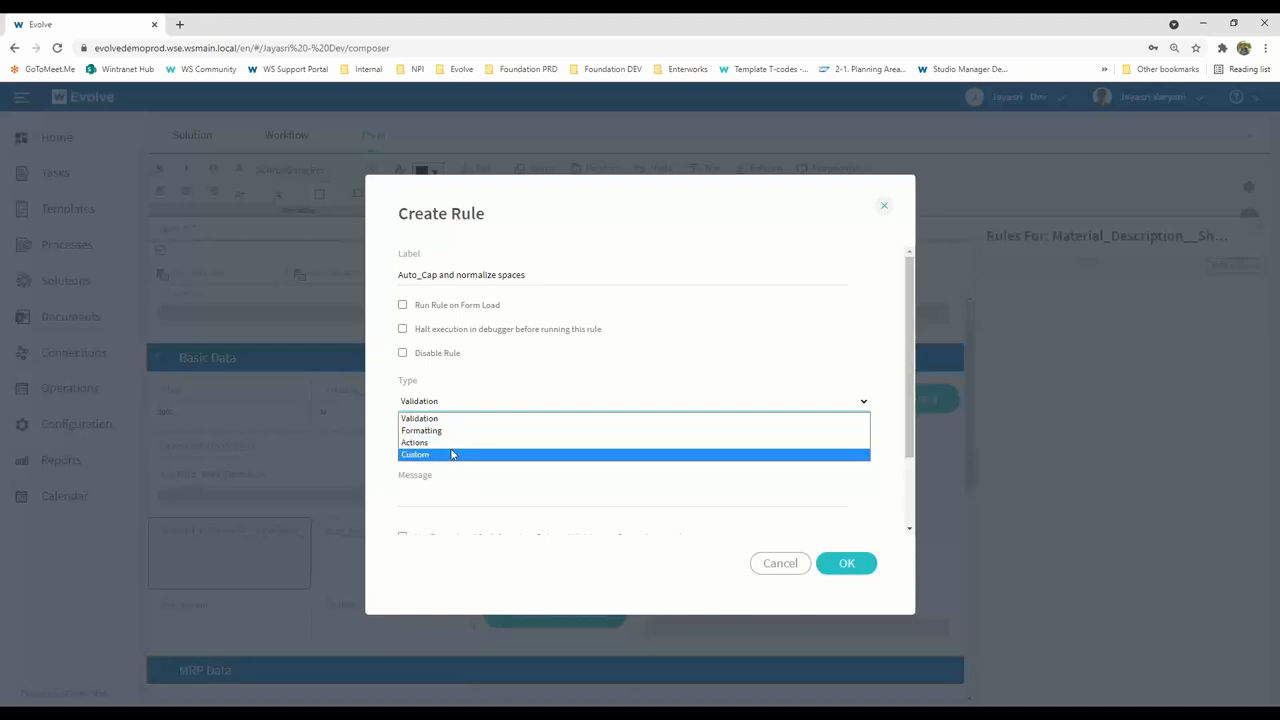
click(449, 443)
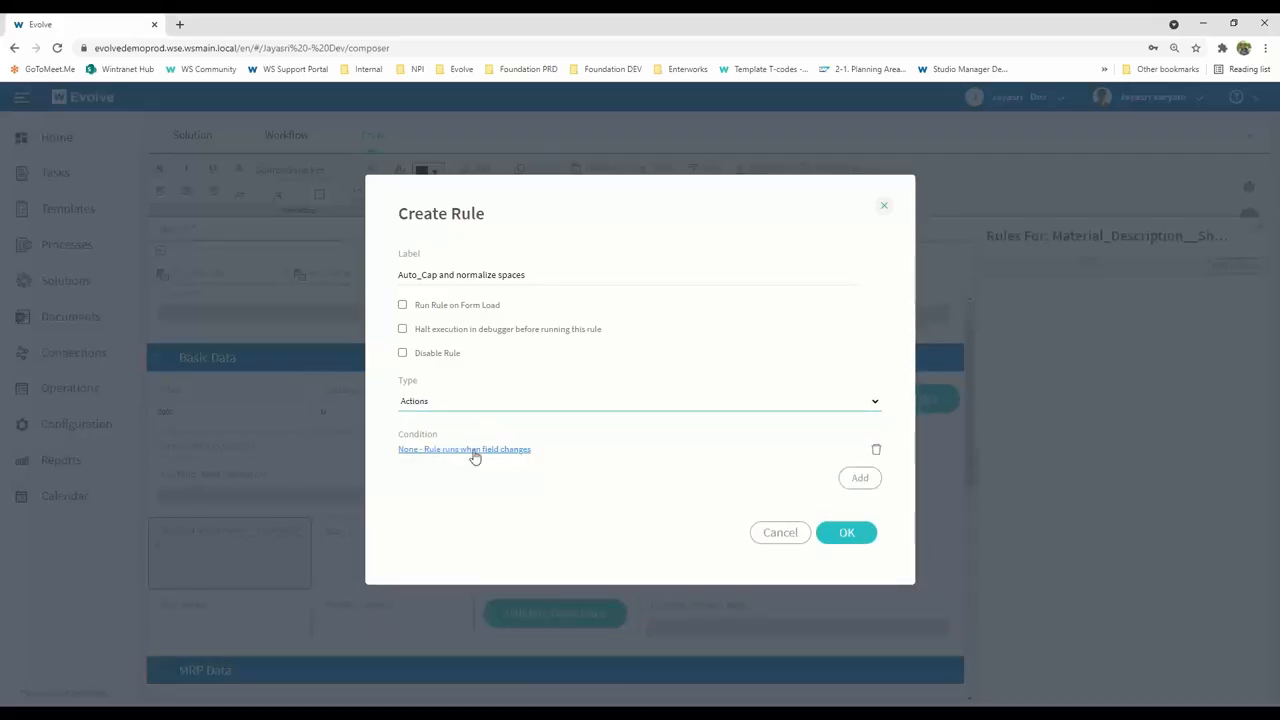
click(474, 451)
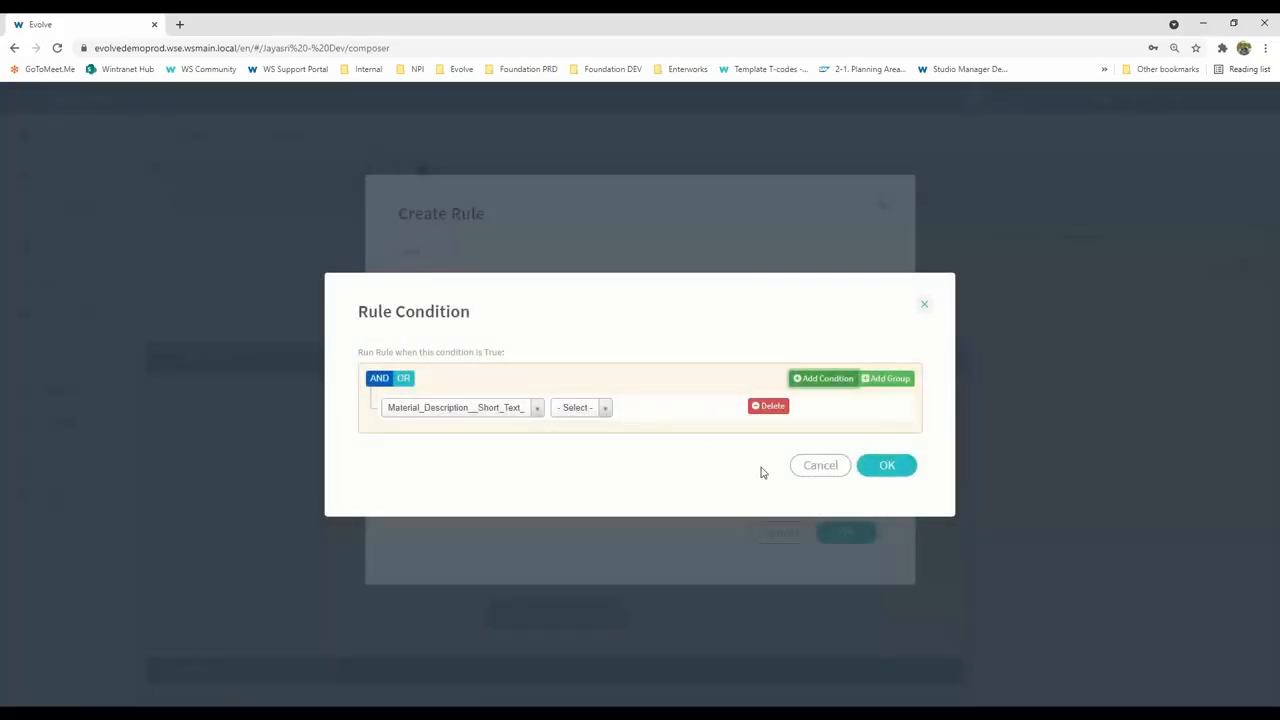
click(817, 472)
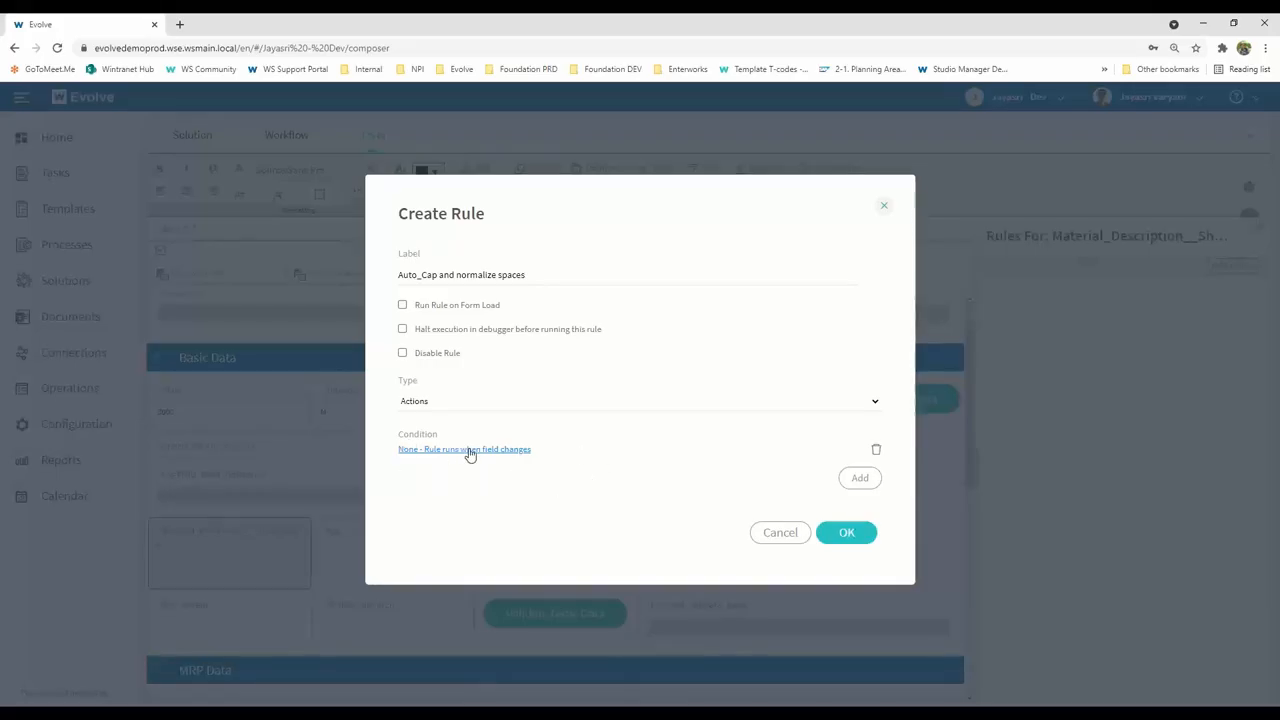
Add a Set a Field Value action to the rule, targeting the Material_Description__Short_Text_ field
click(862, 480)
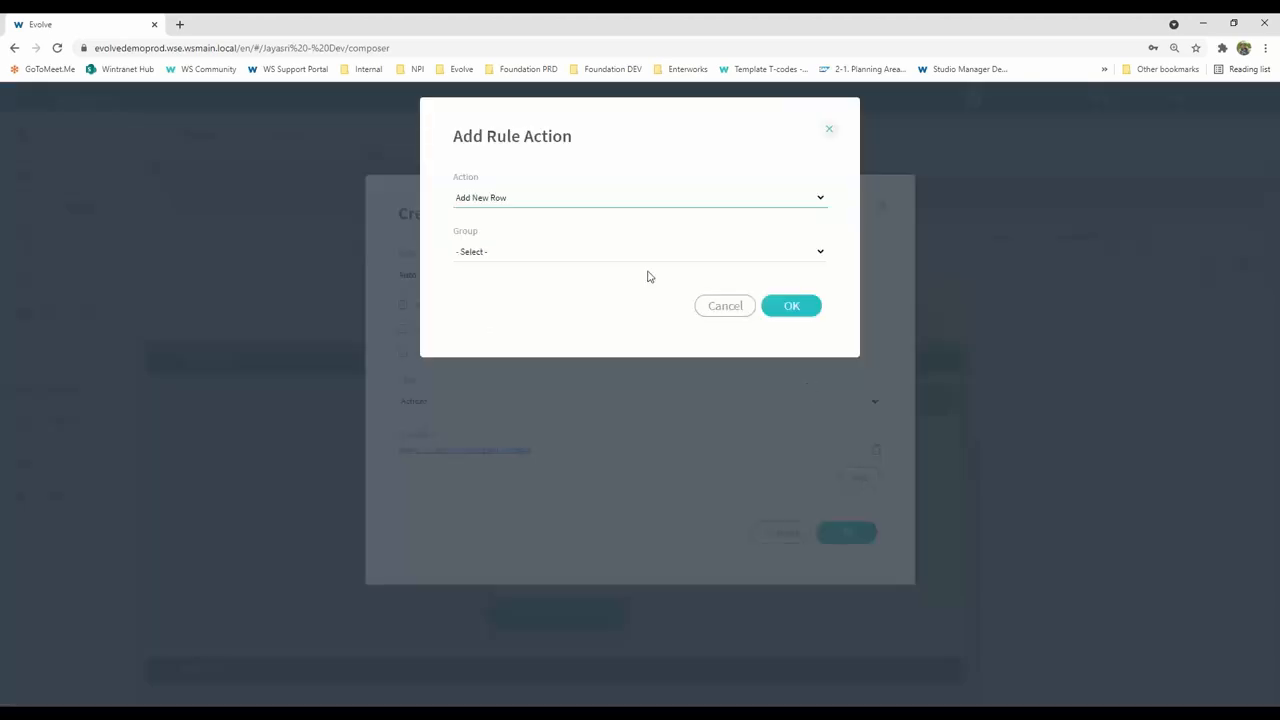
click(623, 200)
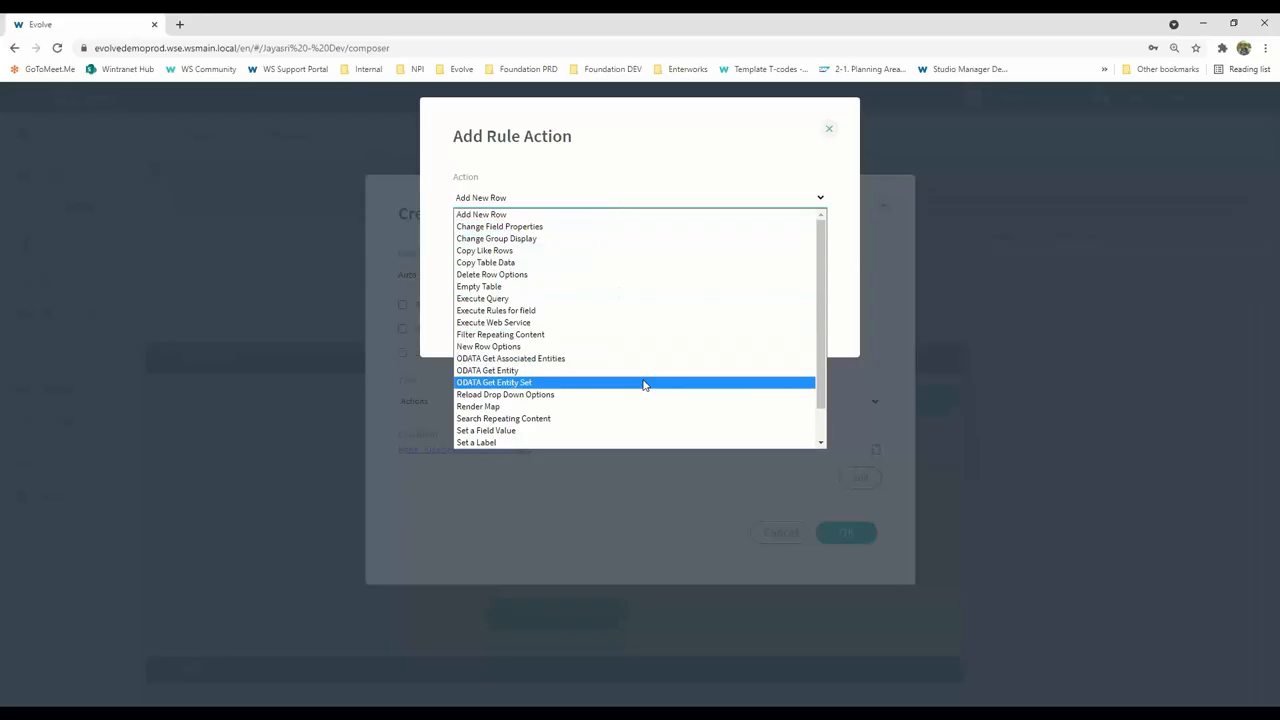
scroll(644, 385, down, 1)
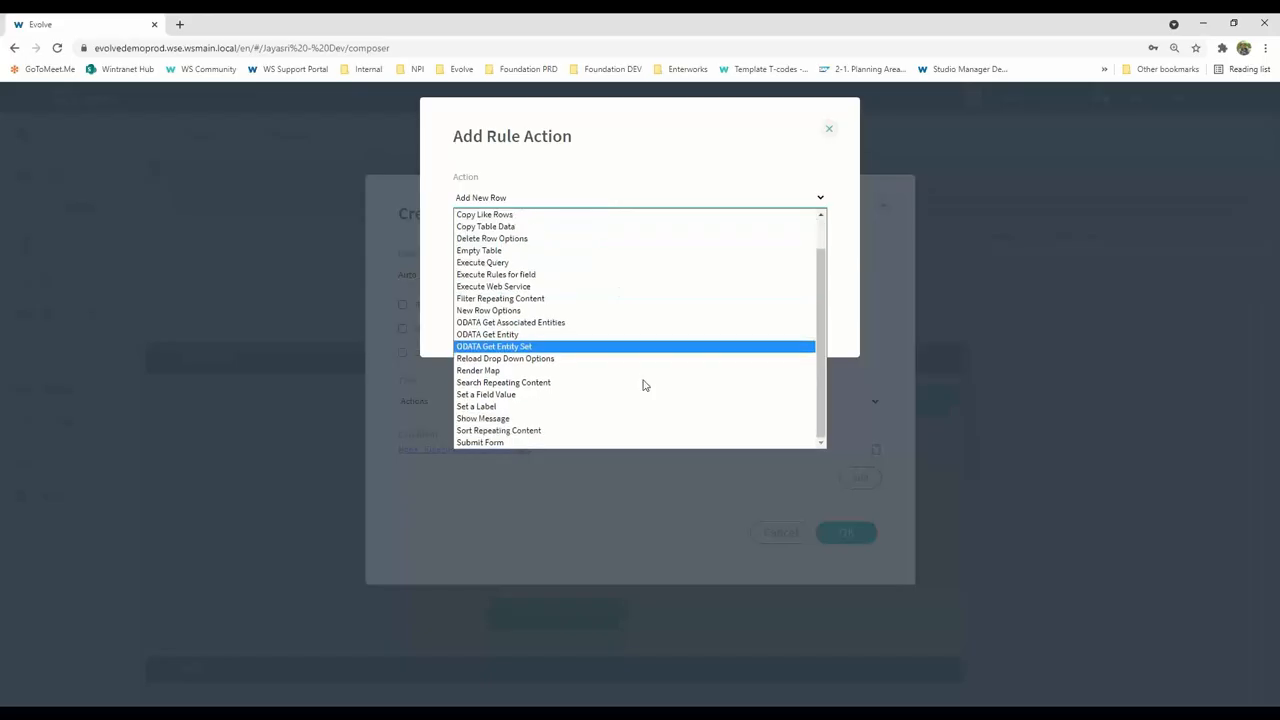
click(522, 395)
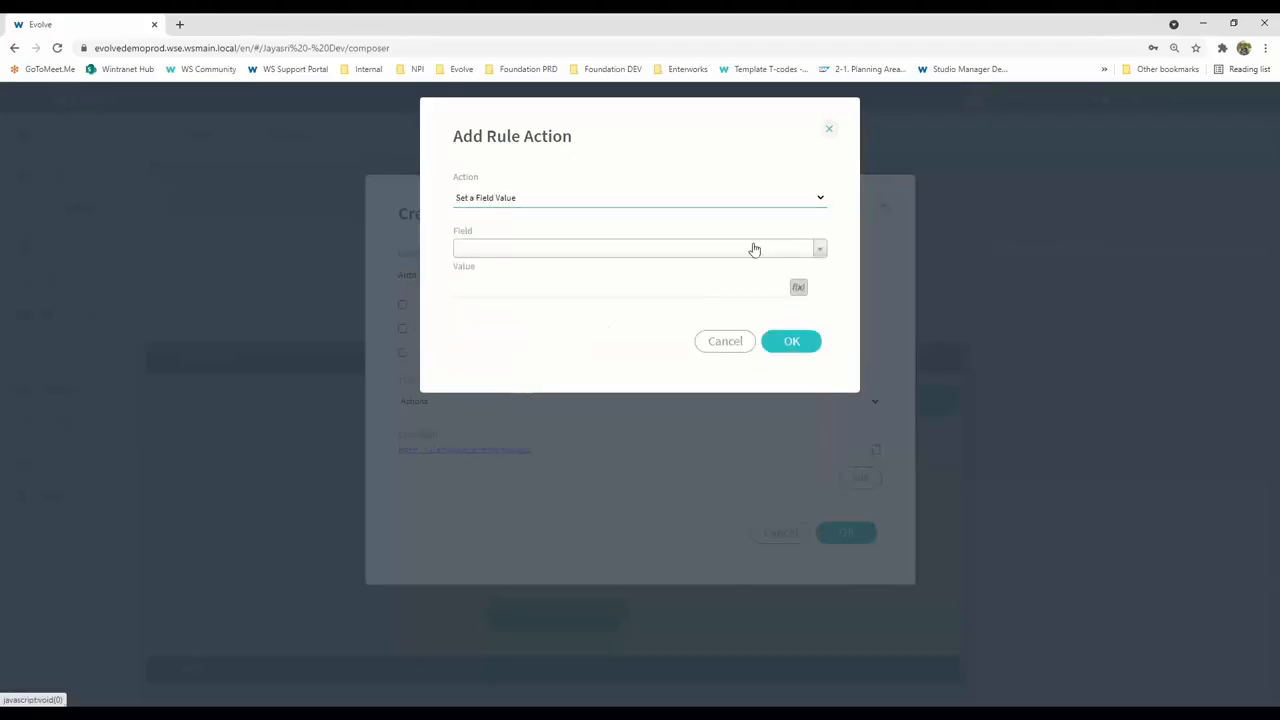
click(534, 254)
text(desc)
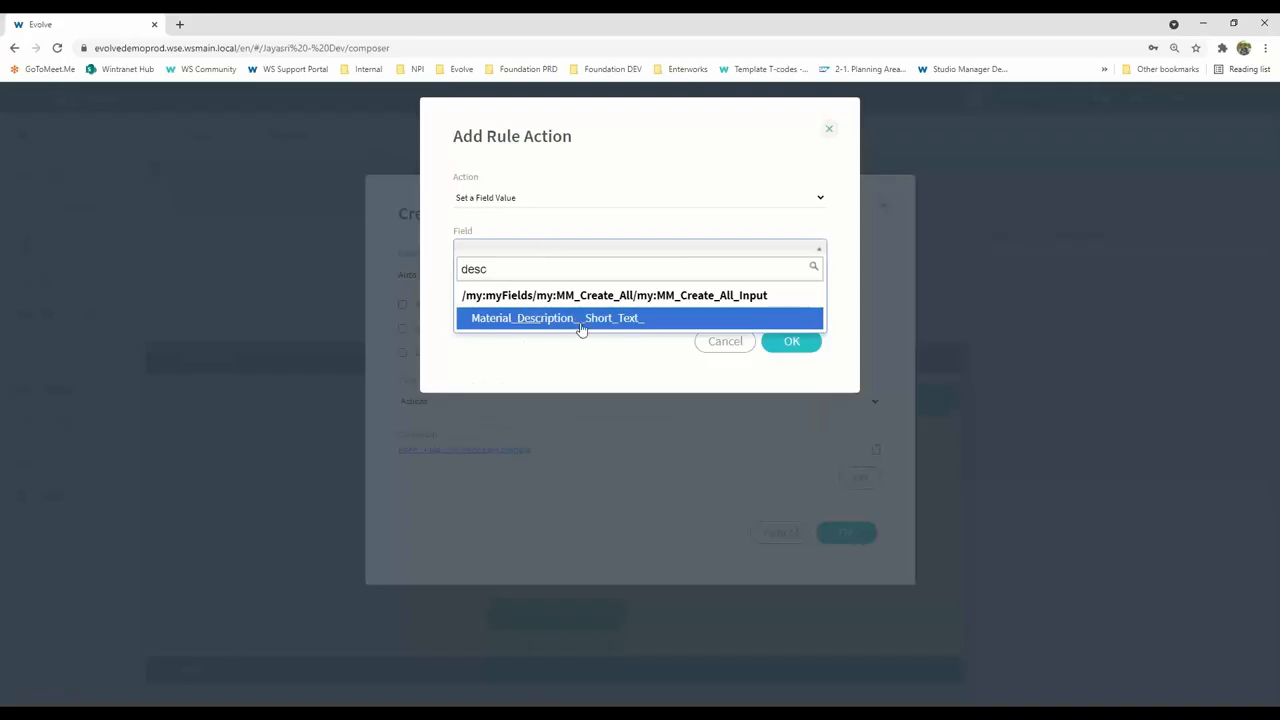
click(581, 318)
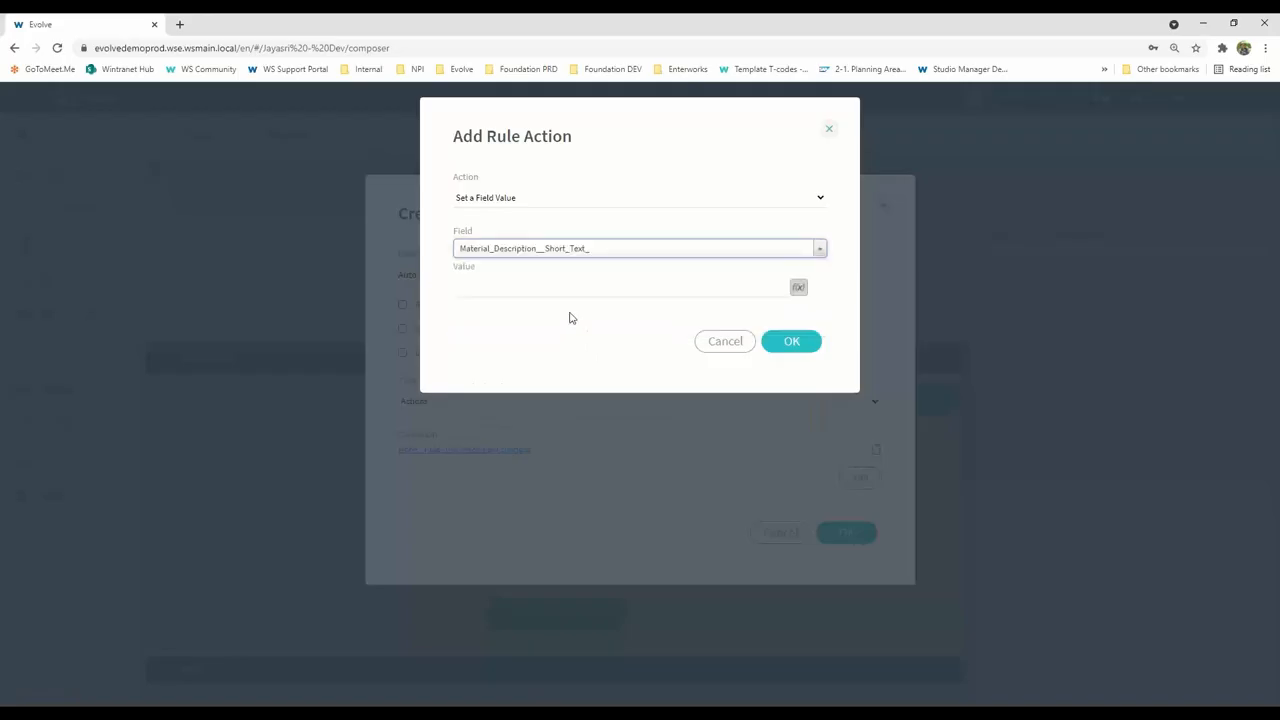
Start a formula for the action's value by inserting the normalizeSpace function
click(528, 289)
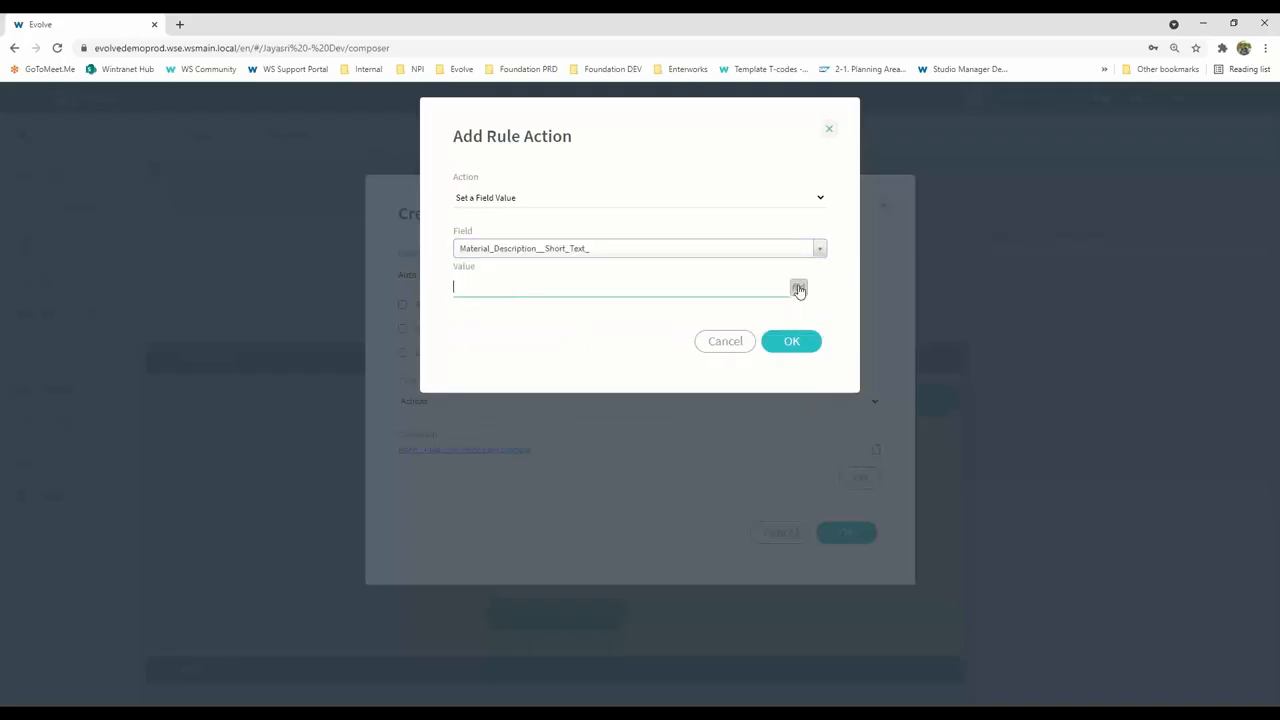
click(799, 289)
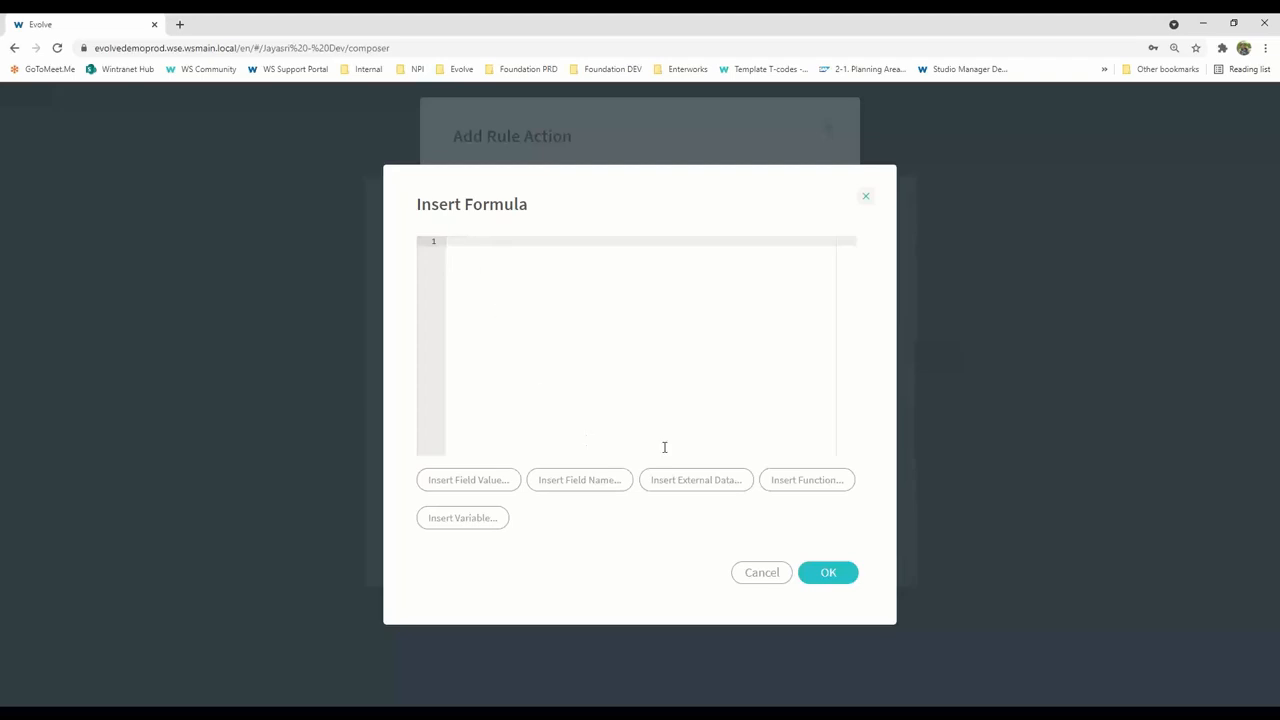
click(809, 485)
click(600, 370)
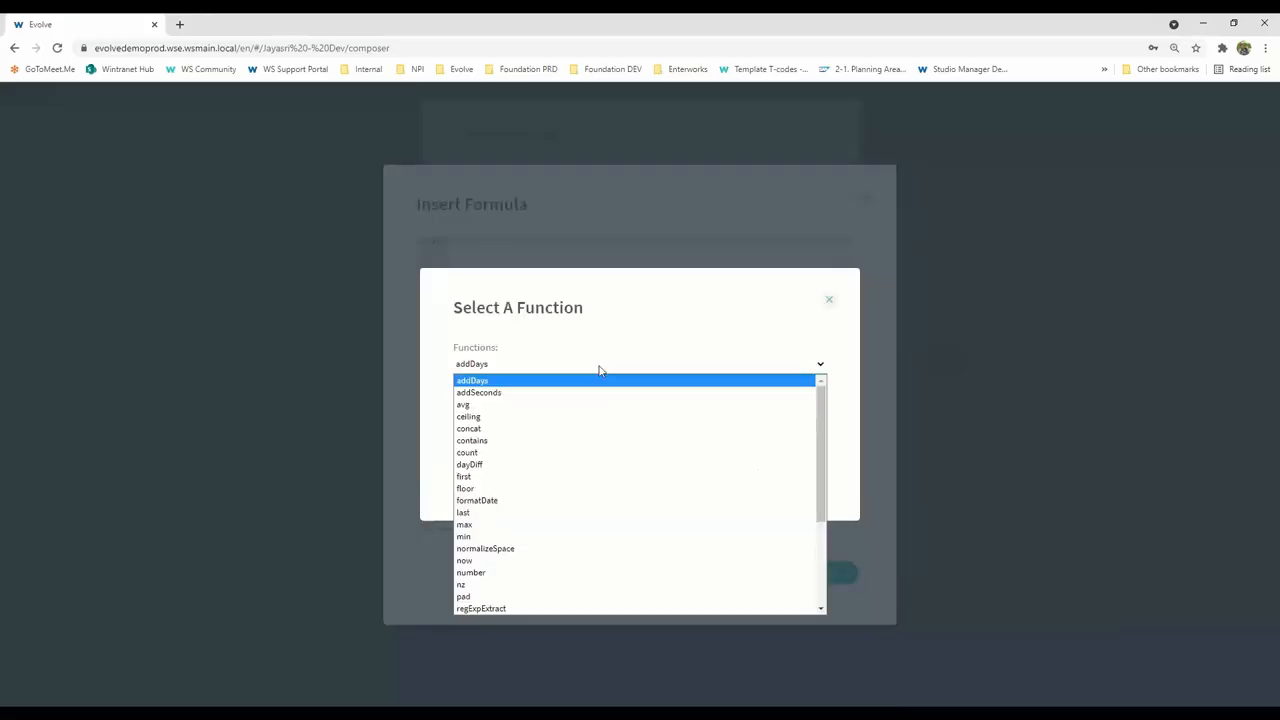
scroll(620, 493, down, 3)
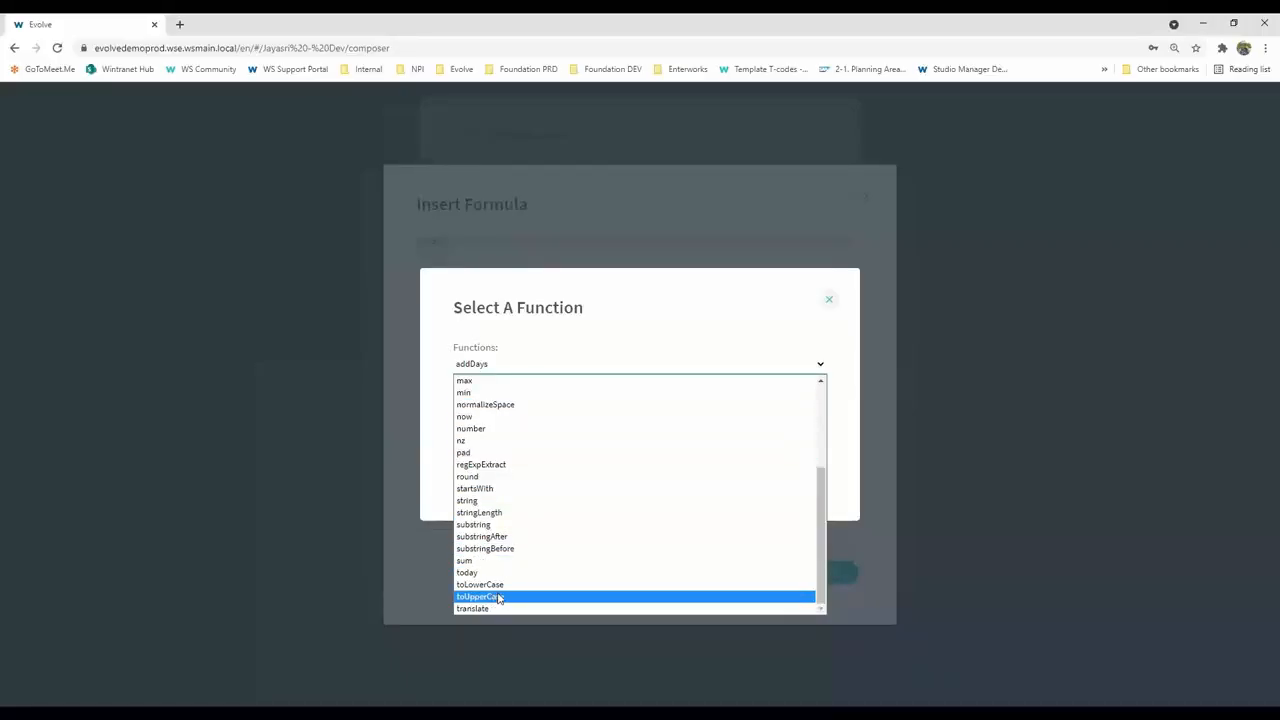
click(511, 405)
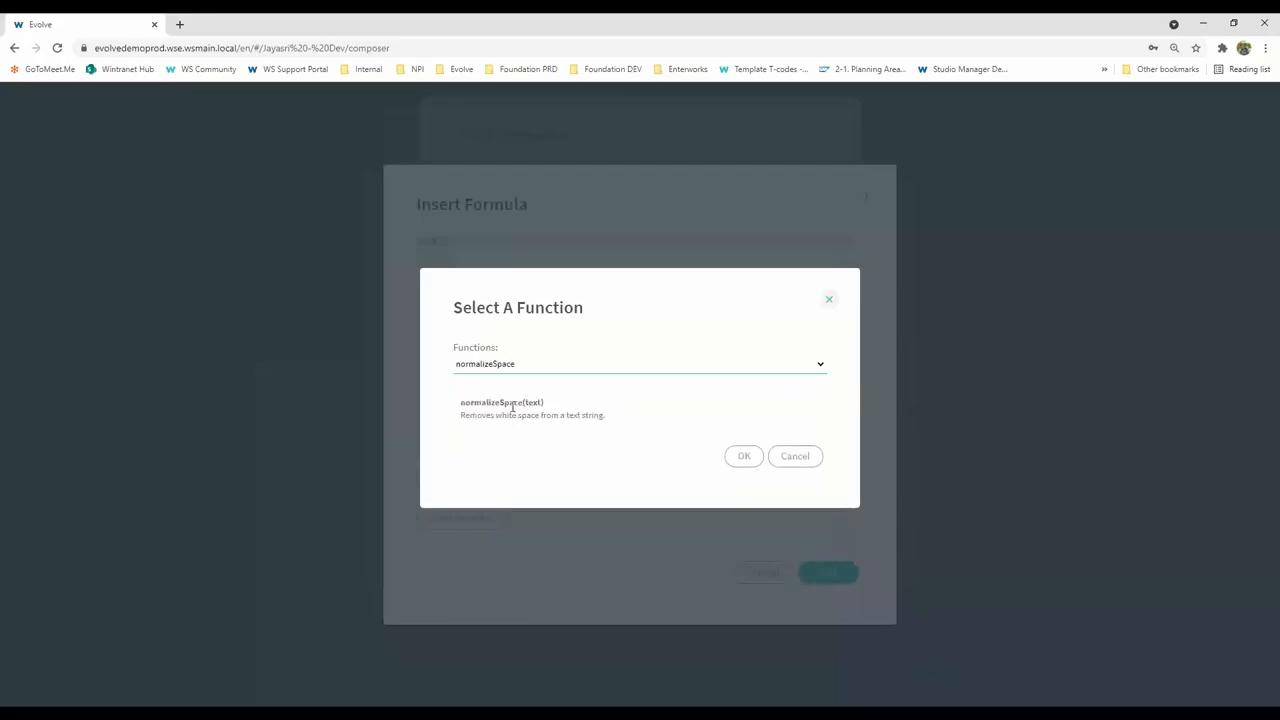
click(745, 457)
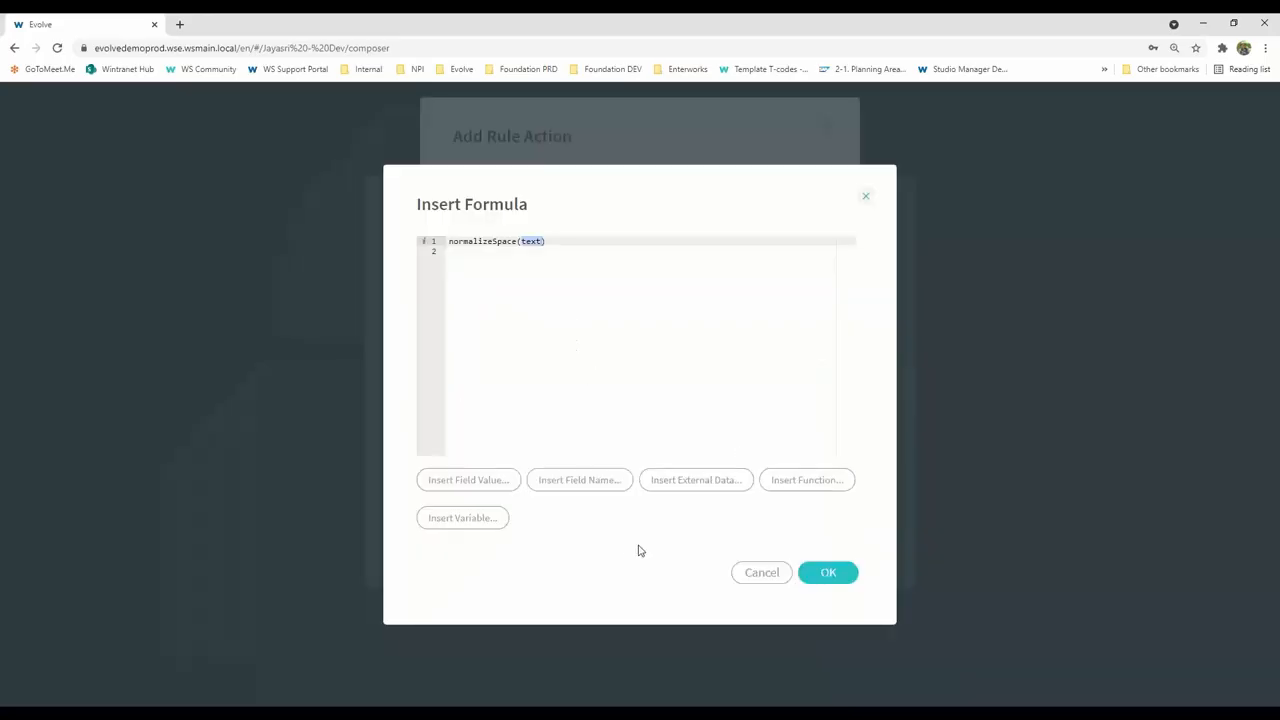
Nest the toUpperCase function inside normalizeSpace, replacing its text argument
click(802, 485)
click(560, 368)
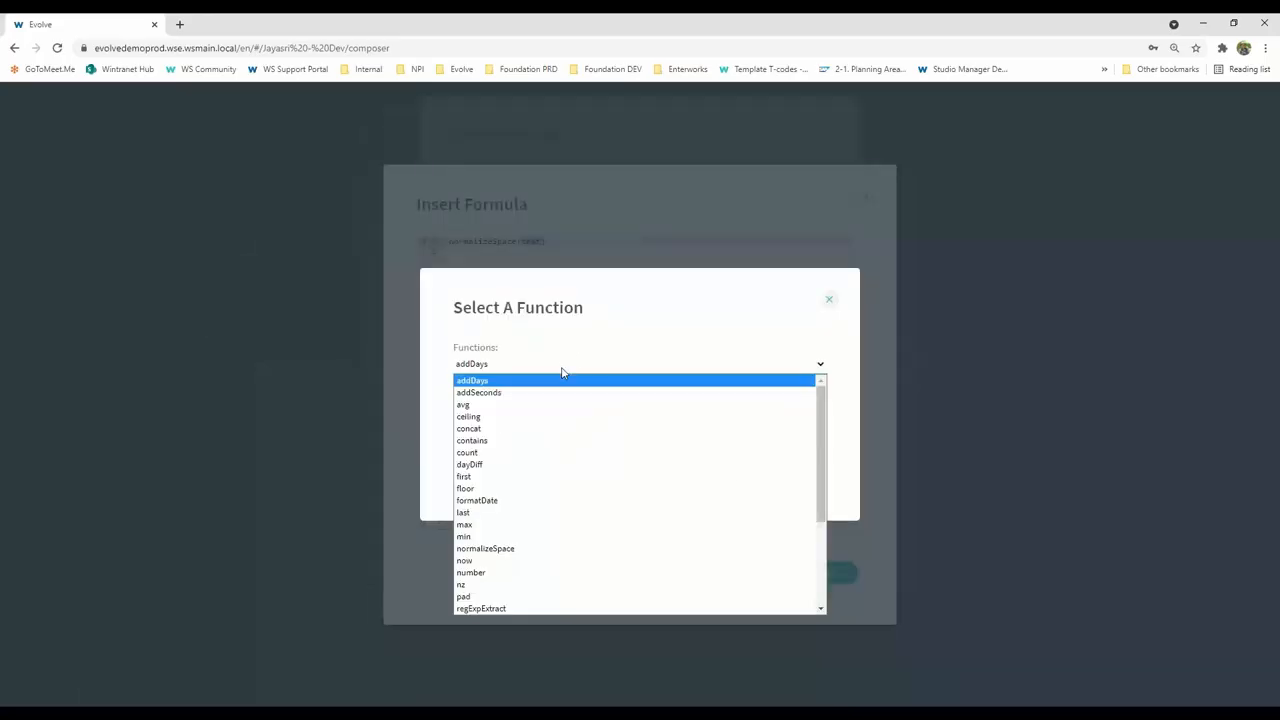
scroll(570, 505, down, 3)
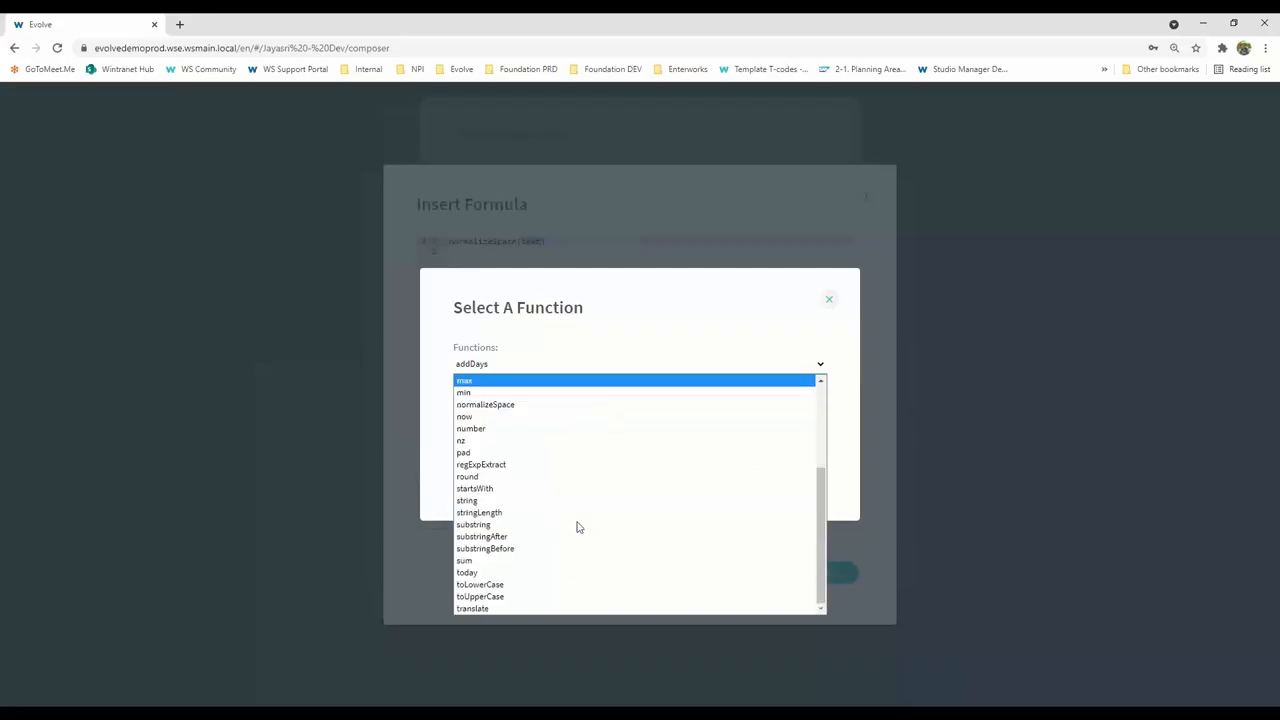
click(516, 597)
click(742, 458)
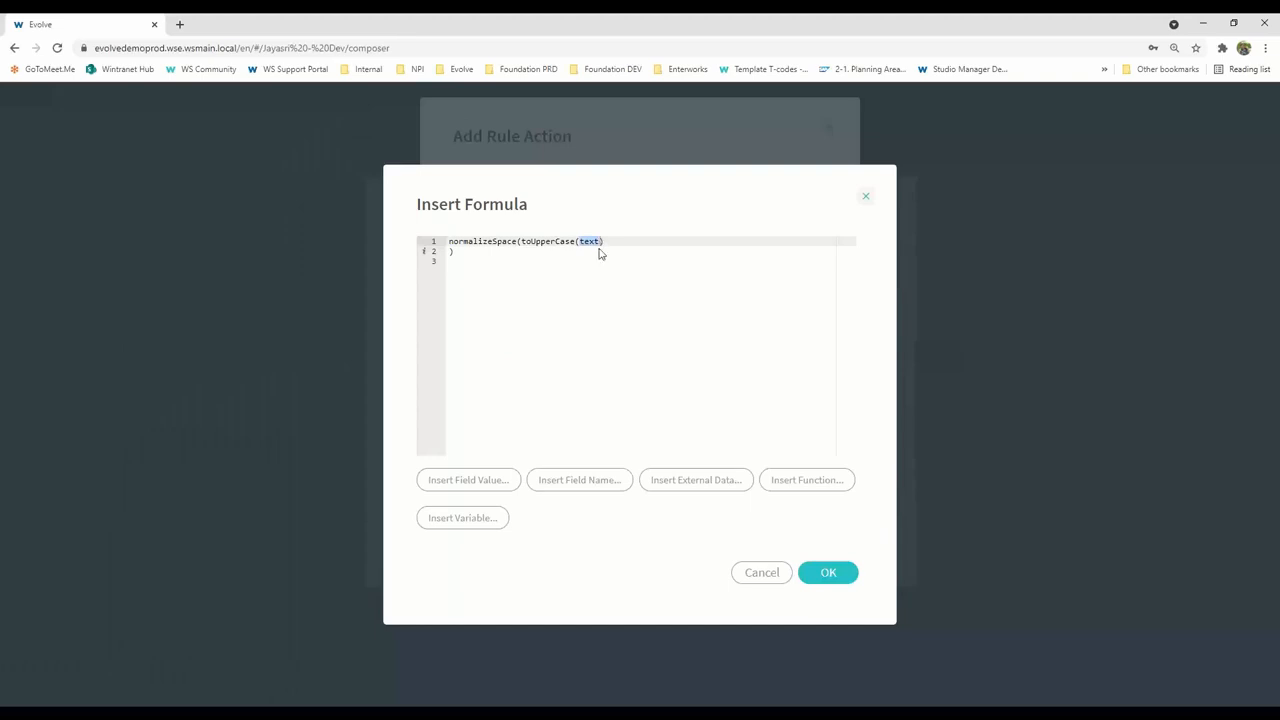
Insert the value of the Material_Description__Short_Text_ field from MM_Create_All_Input as the argument of toUpperCase
click(488, 527)
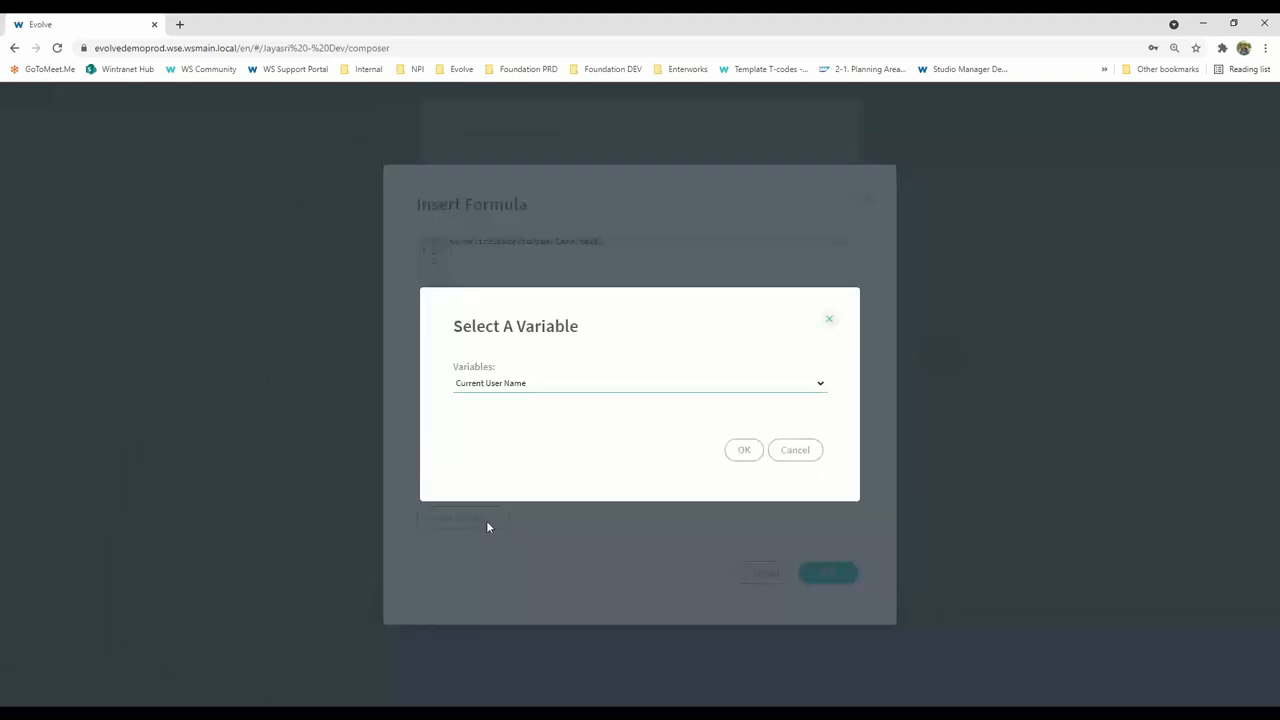
click(792, 452)
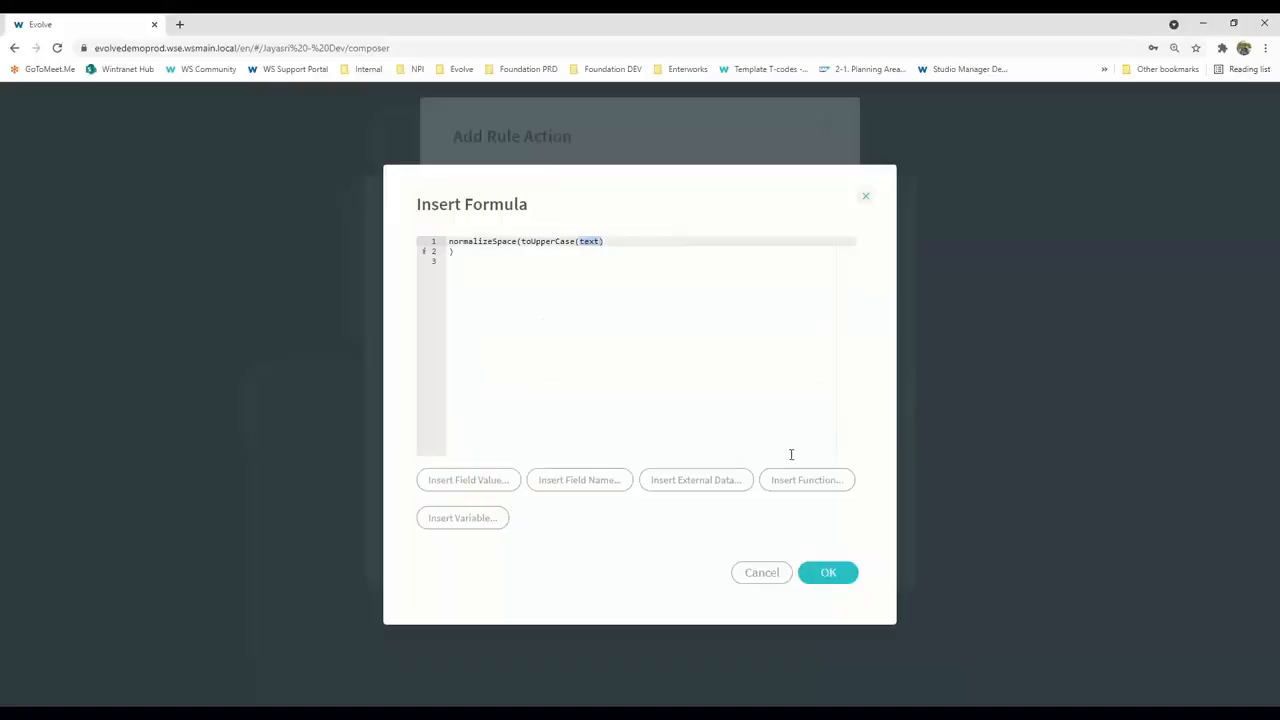
click(488, 491)
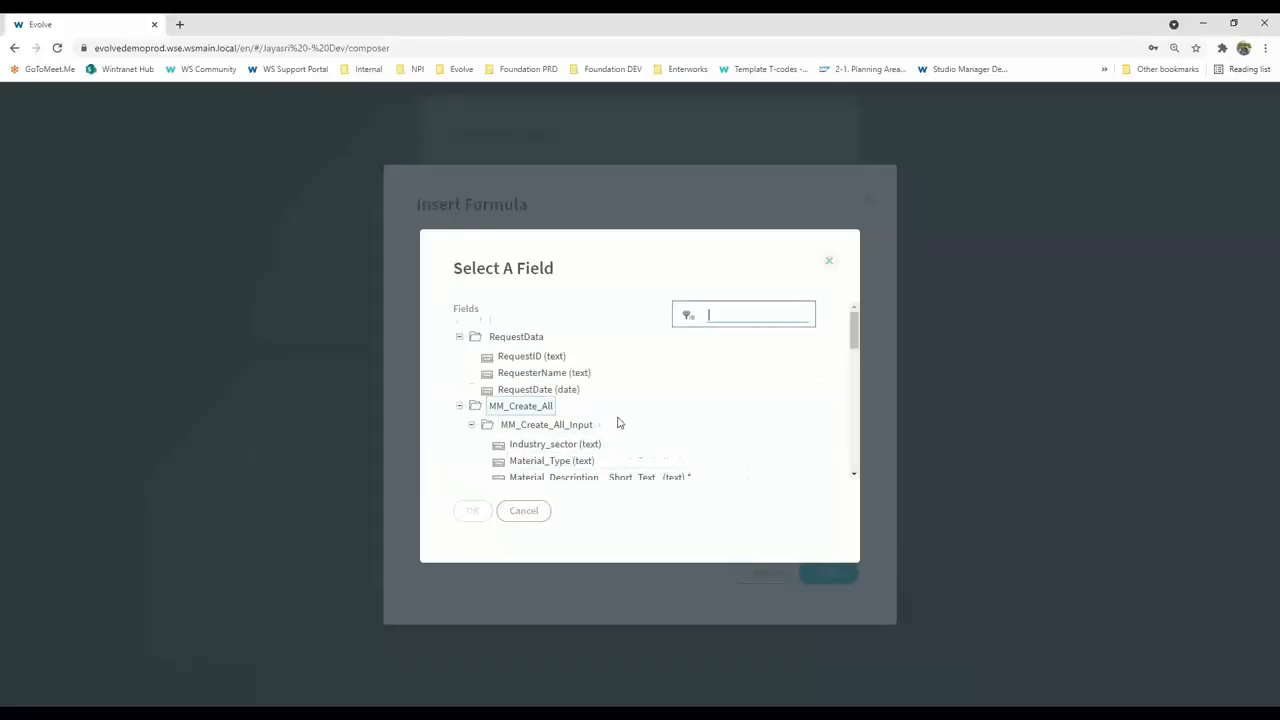
scroll(620, 422, down, 1)
click(627, 427)
click(477, 510)
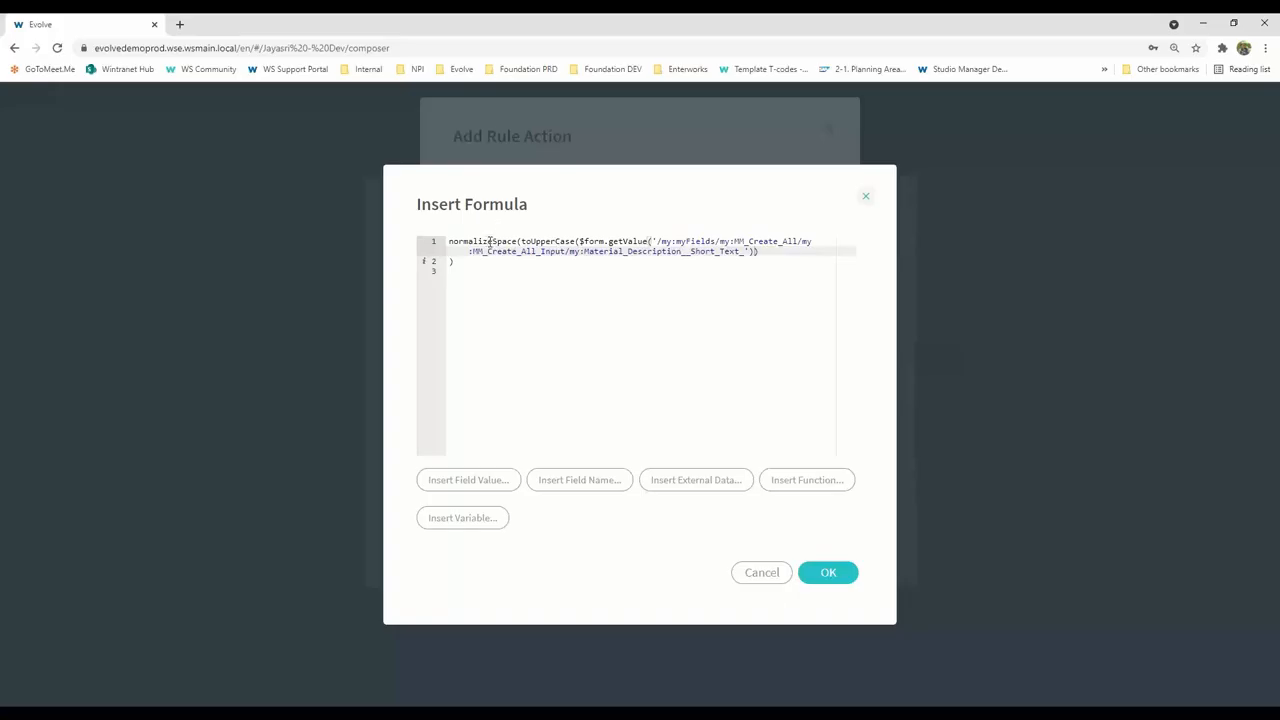
Accept the formula and save both the Set a Field Value action and the "Auto_Cap and normalize spaces" rule
click(836, 574)
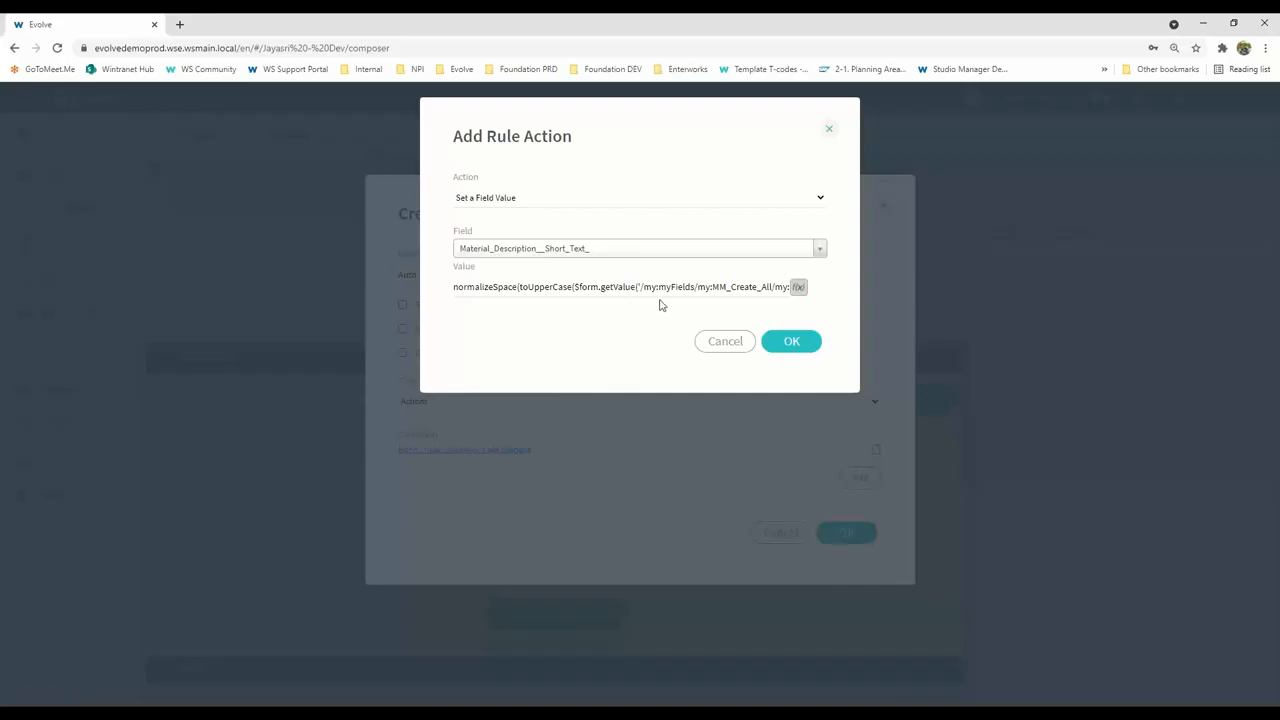
click(789, 343)
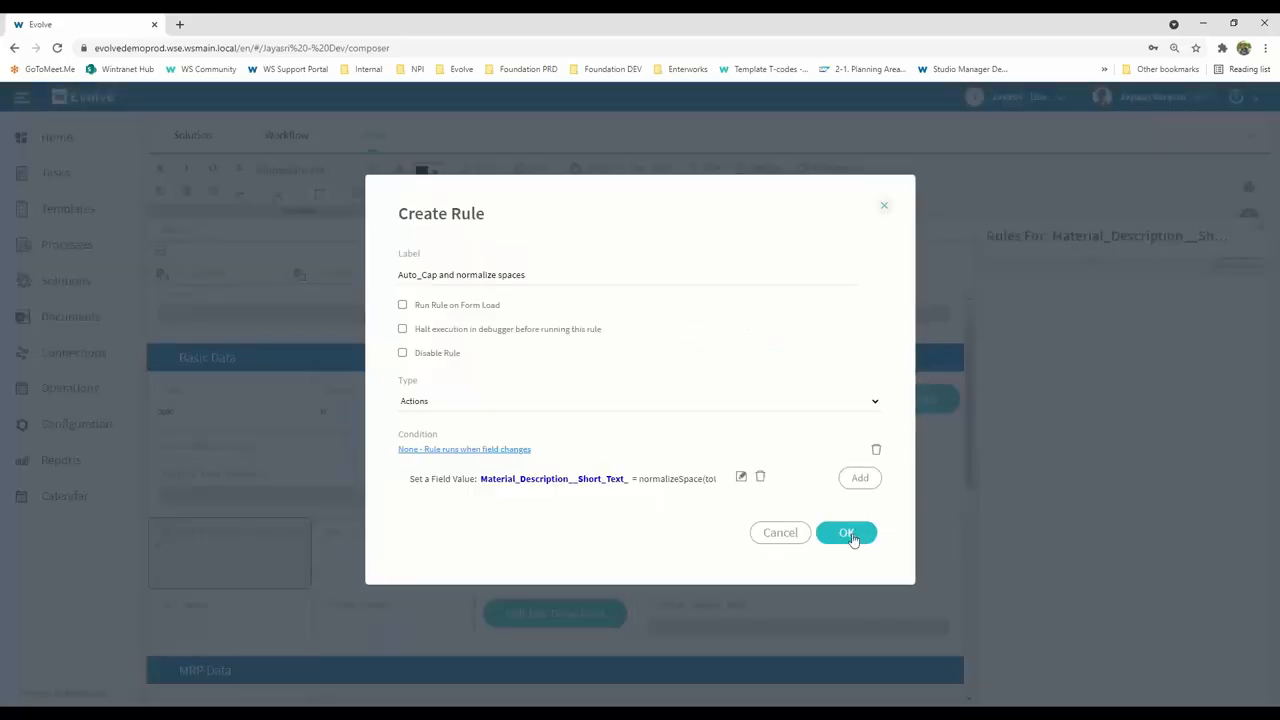
click(846, 533)
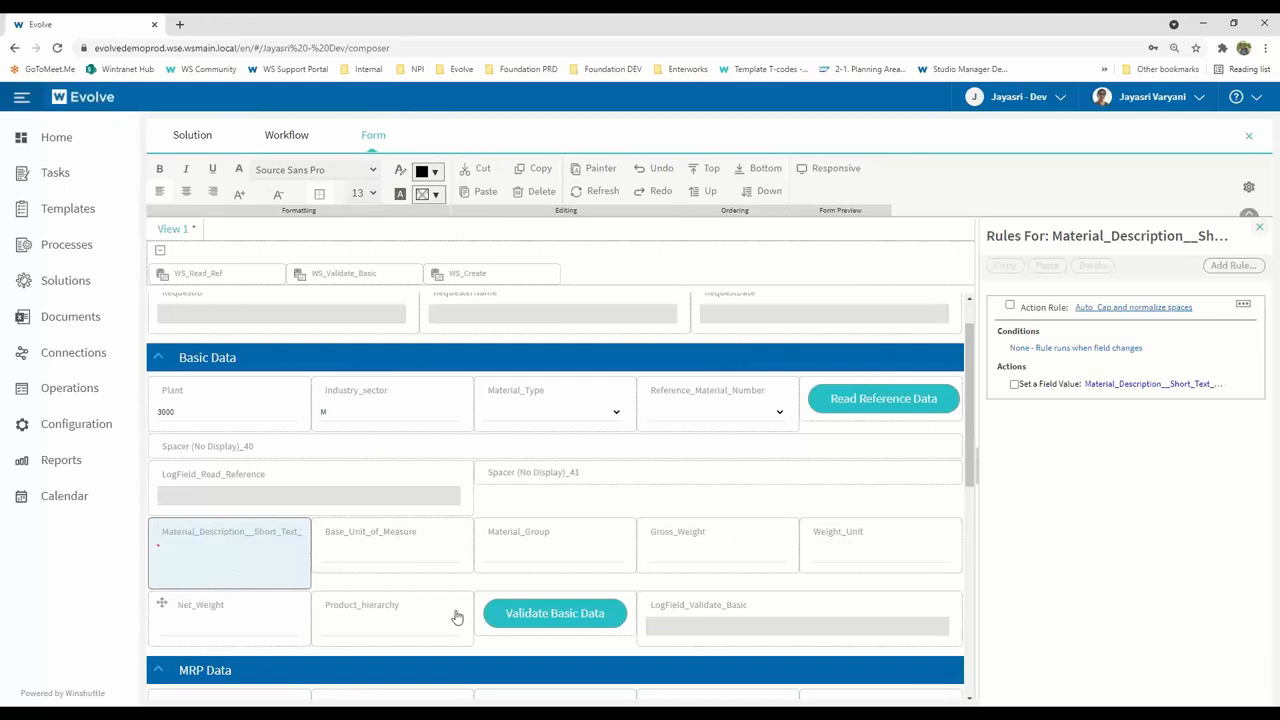
Add an SAP F4 Lookup element to the Basic Data group, below the Net_Weight field
scroll(465, 575, down, 1)
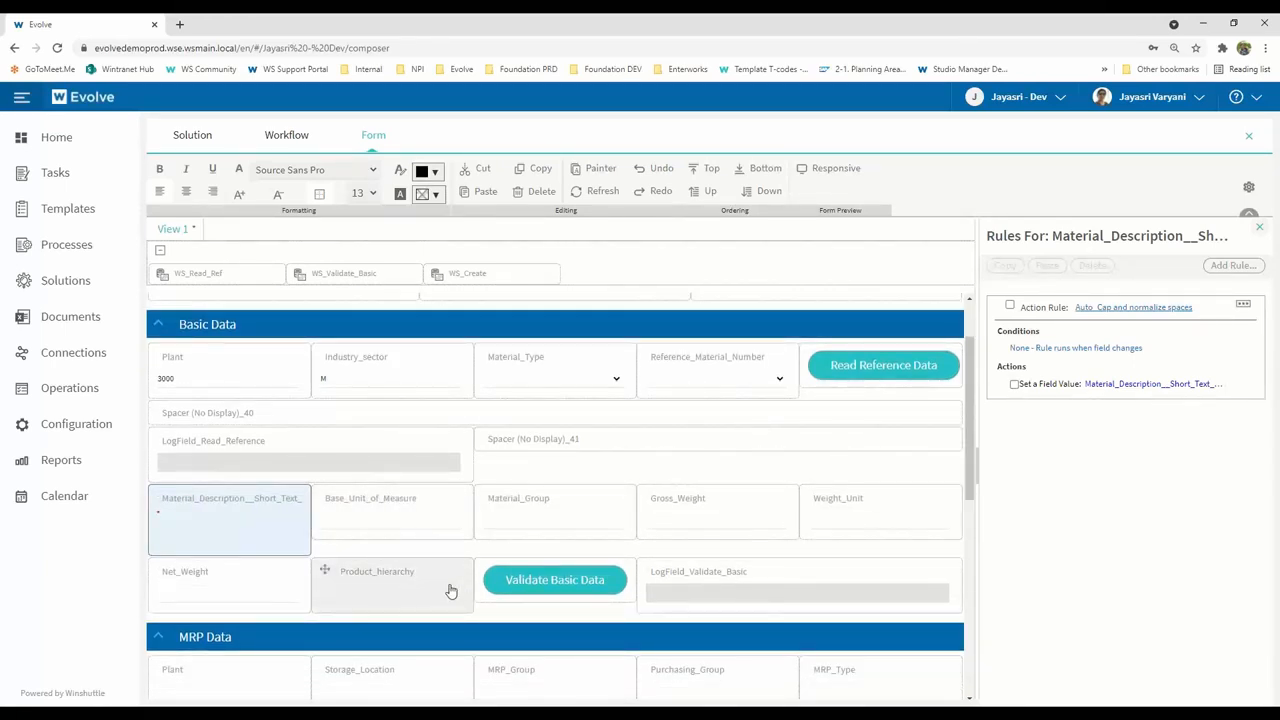
scroll(474, 631, down, 1)
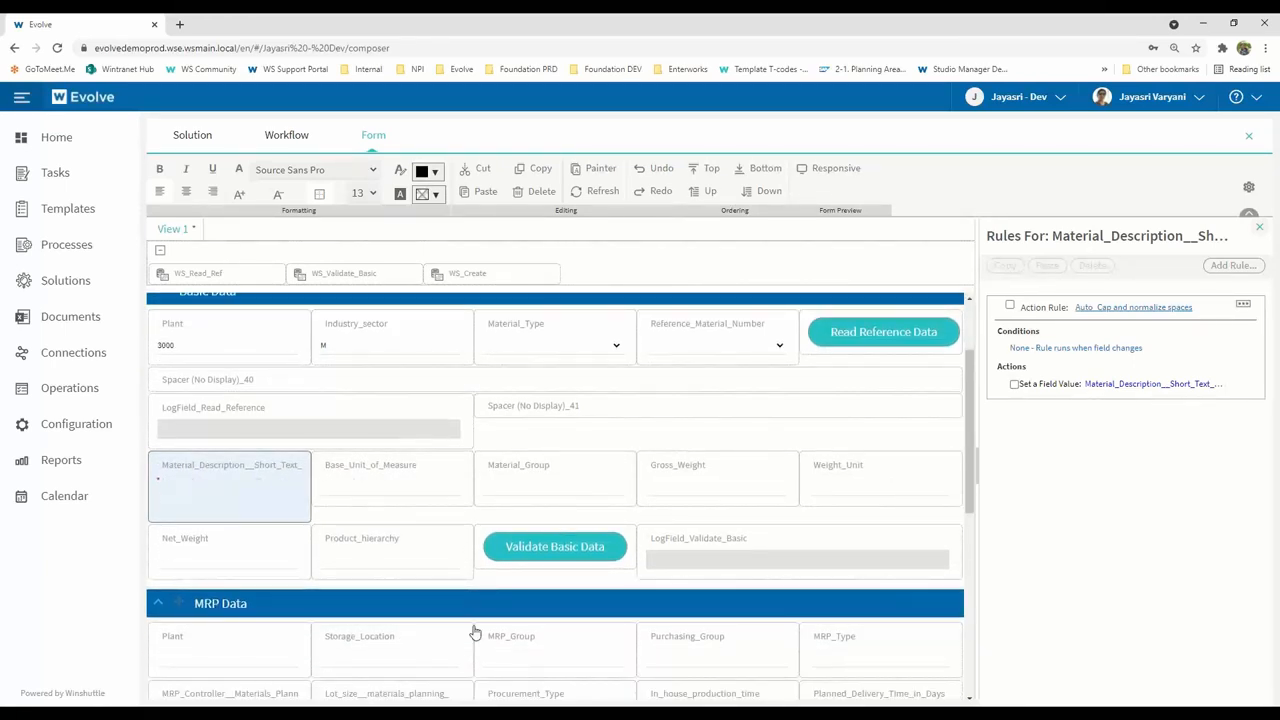
click(365, 566)
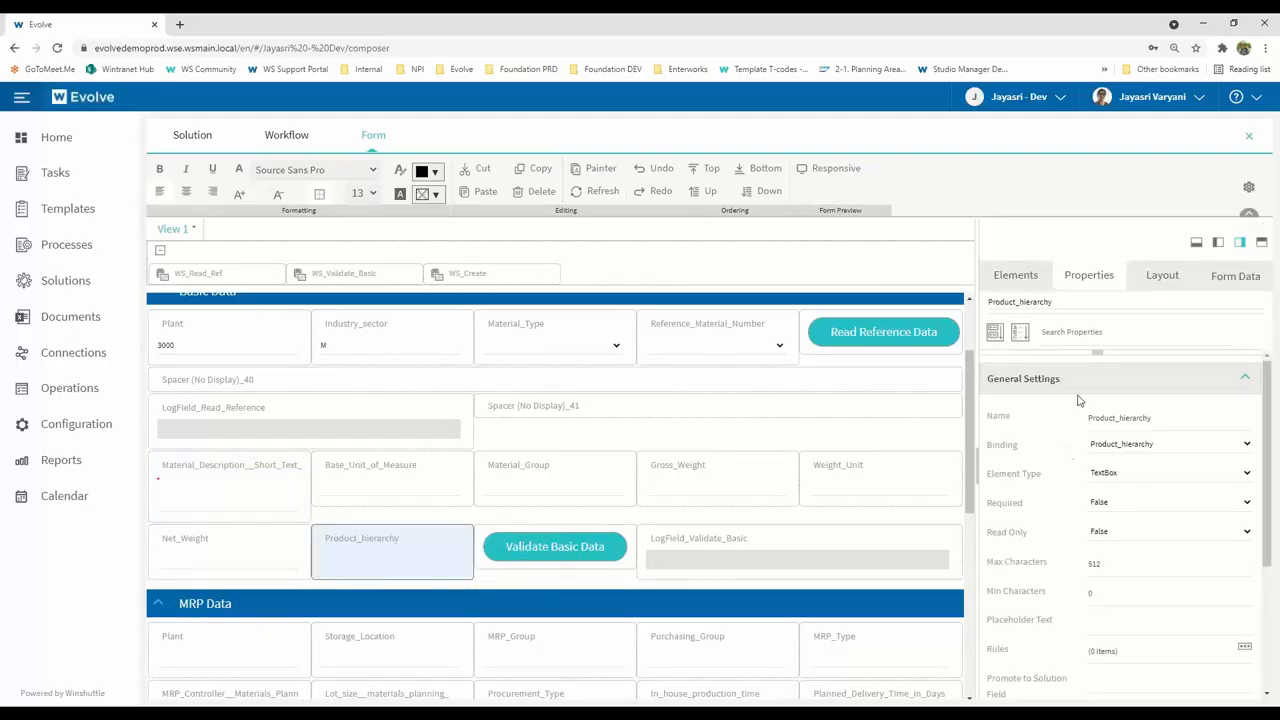
click(1024, 284)
scroll(1169, 536, down, 3)
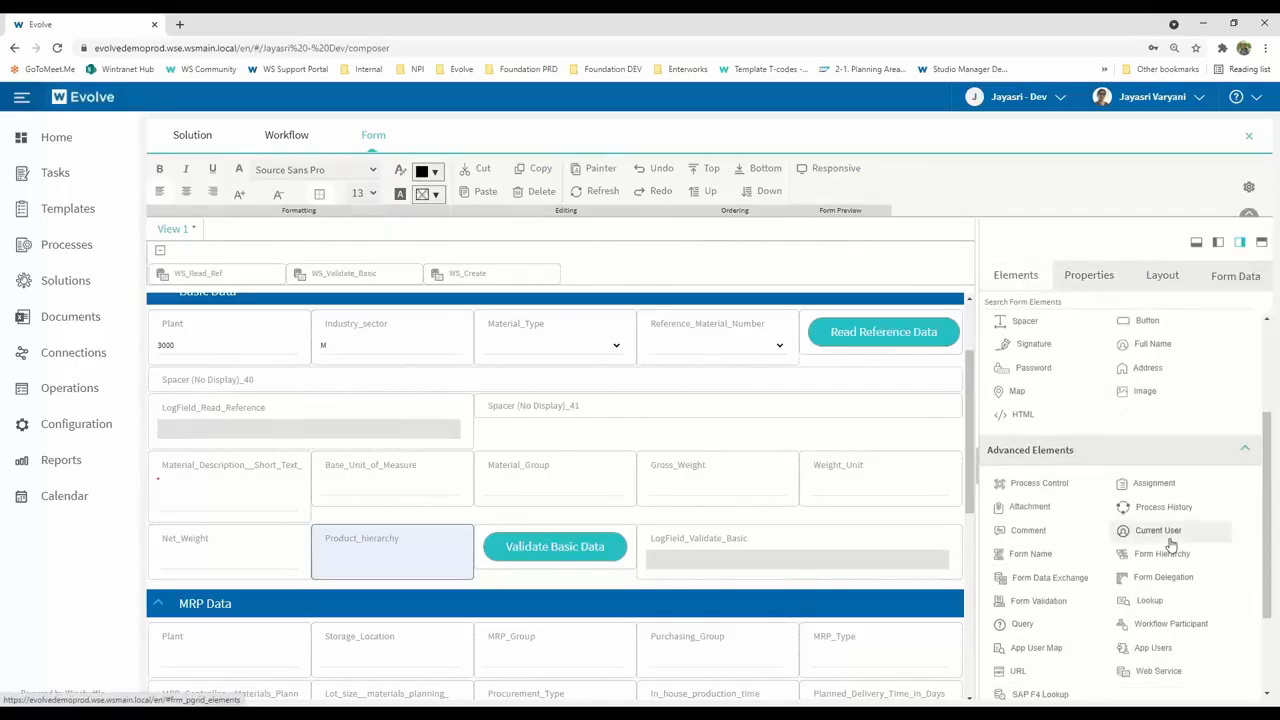
scroll(1168, 548, down, 2)
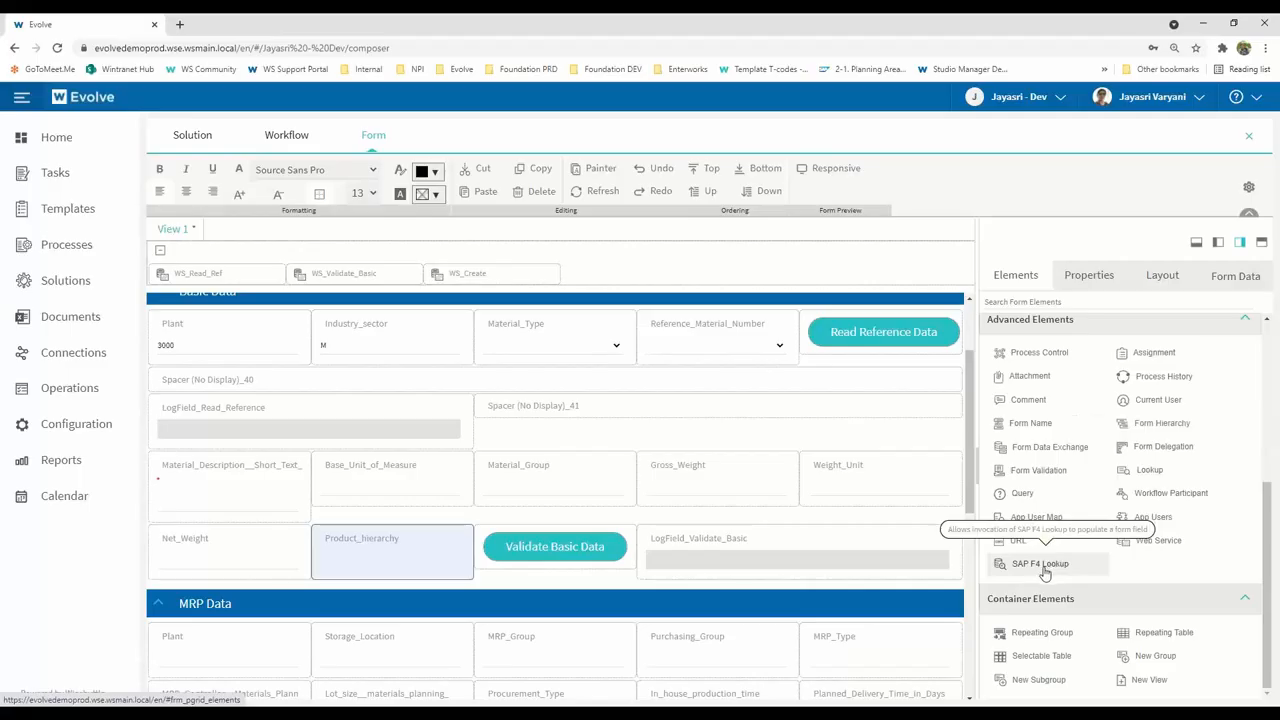
click(659, 305)
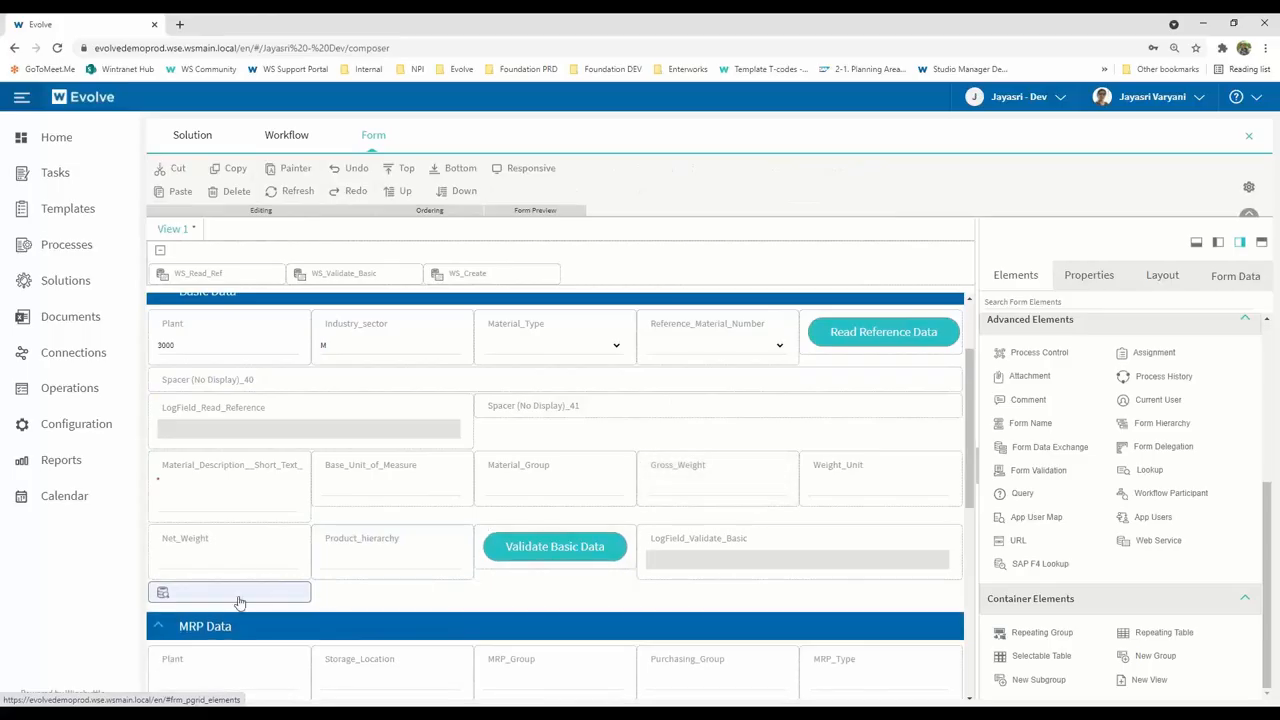
Bind the new SAP lookup to the MM01-BasicData-XML web service and the Product_hierarchy SAP field
click(165, 595)
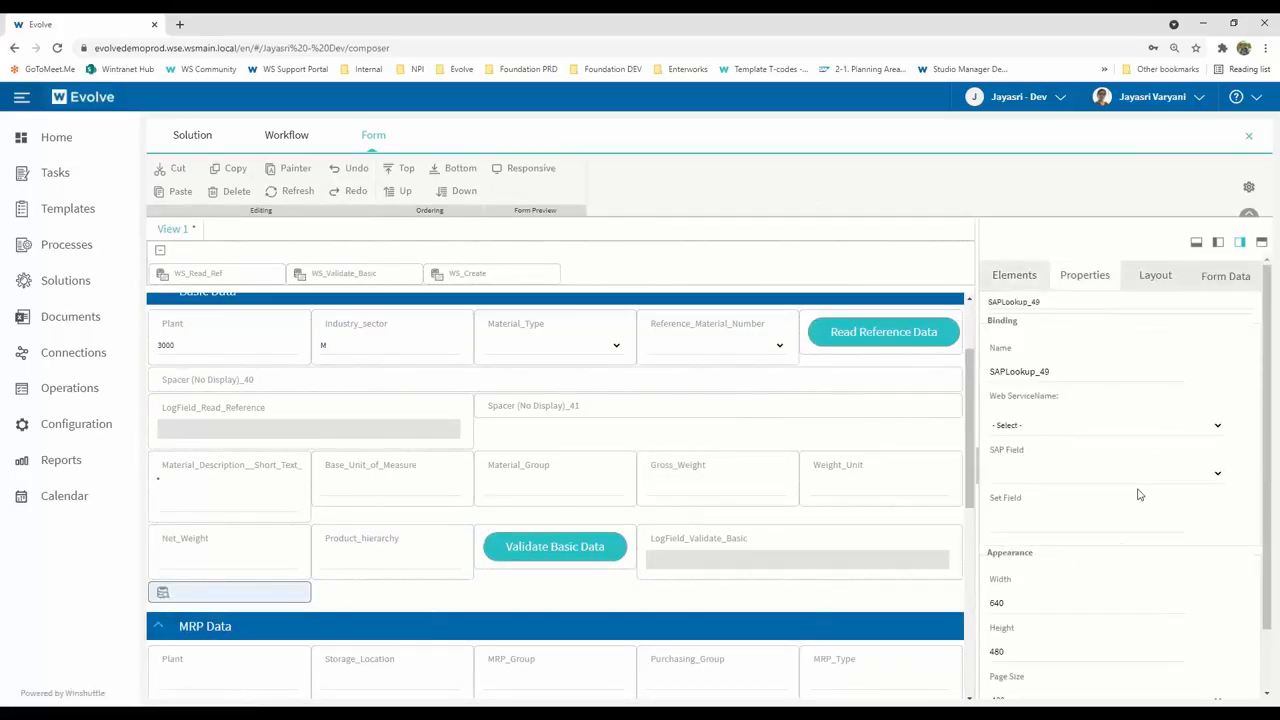
click(1056, 426)
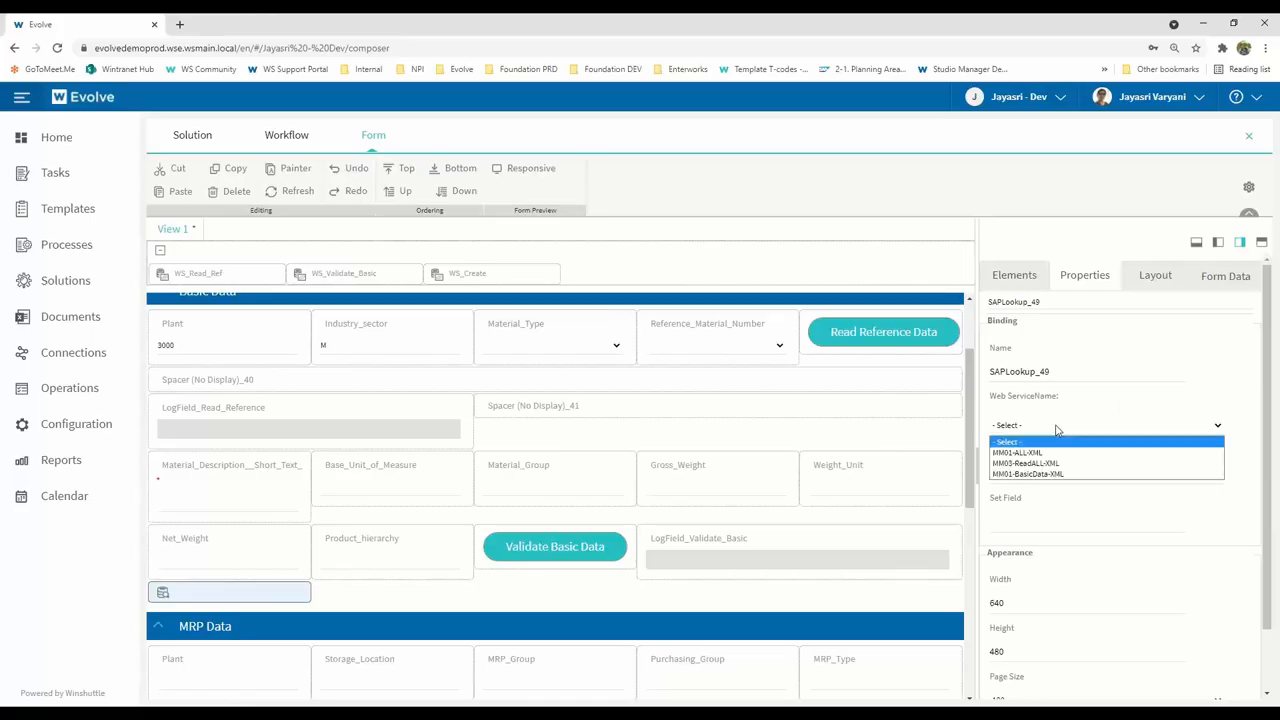
click(1027, 476)
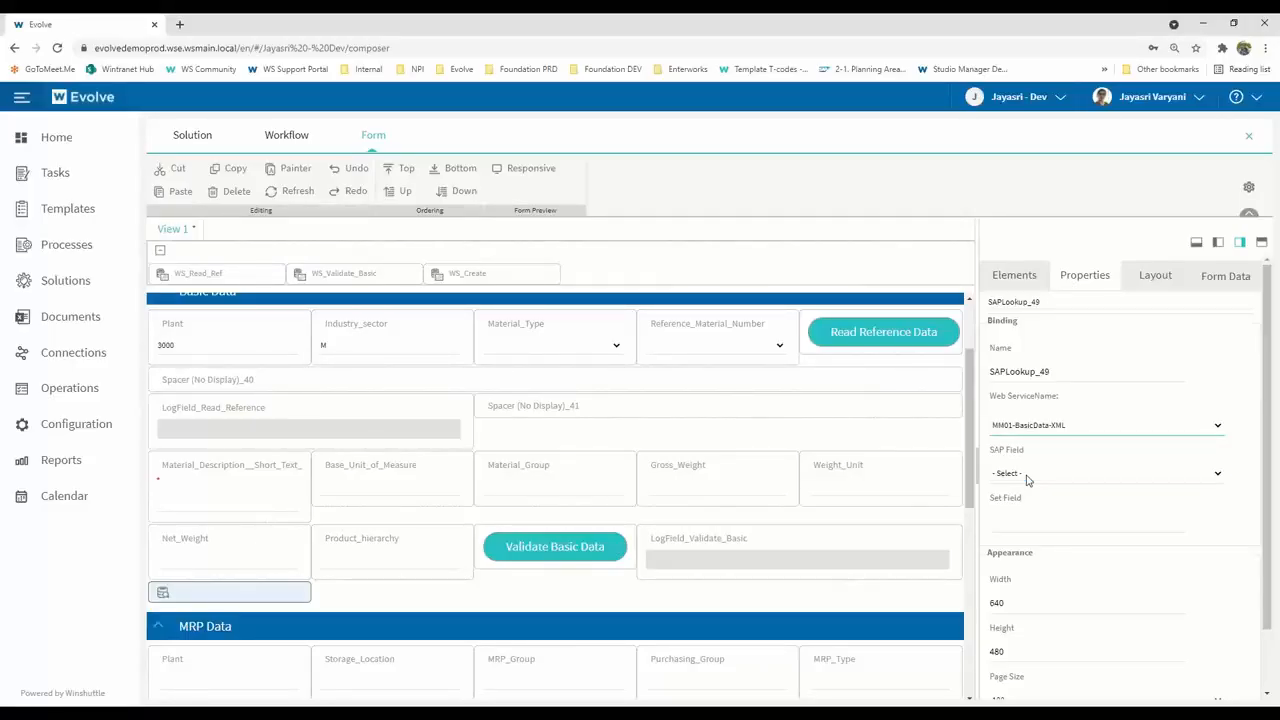
click(1214, 476)
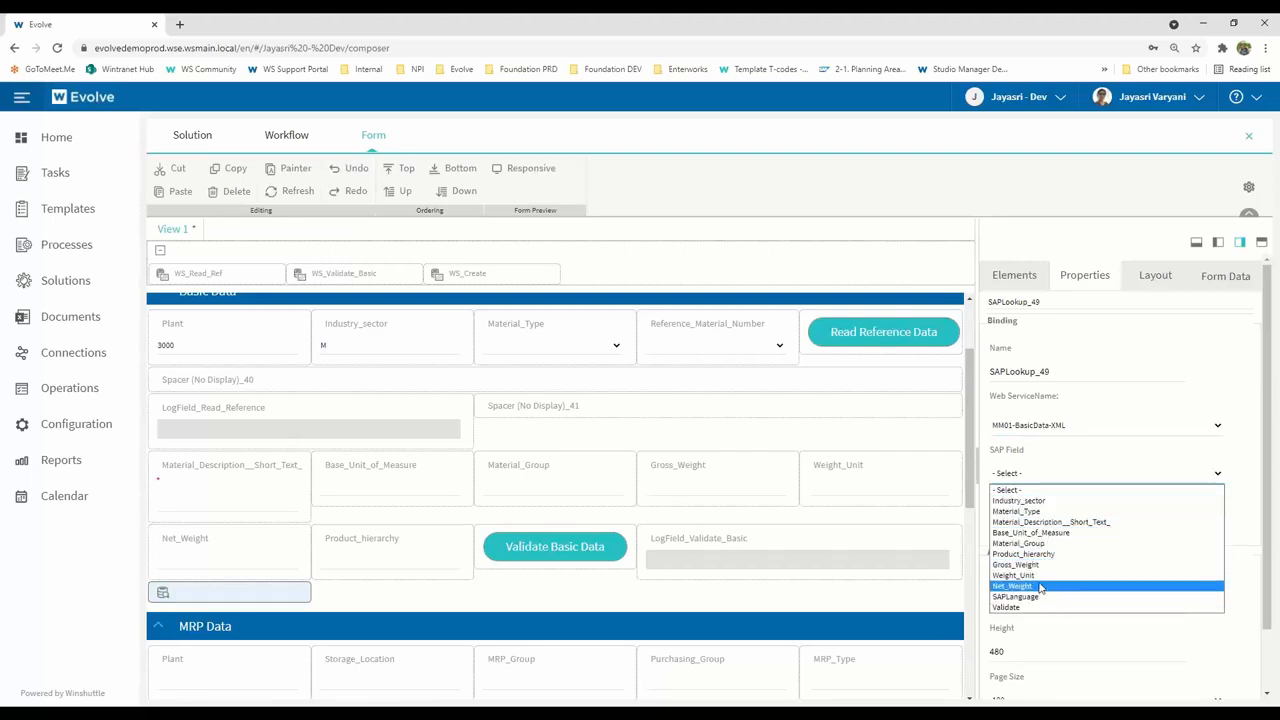
click(1022, 554)
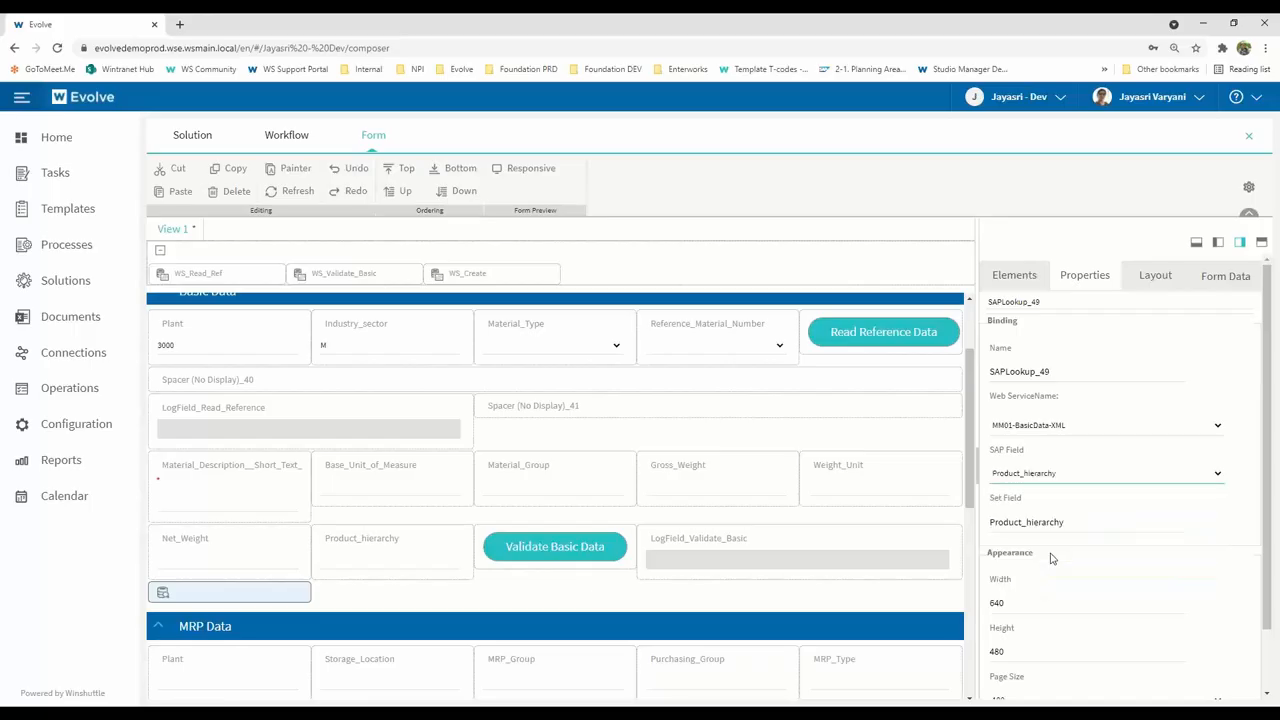
Associate the SAP lookup's image with the Product_hierarchy field
scroll(1080, 525, down, 1)
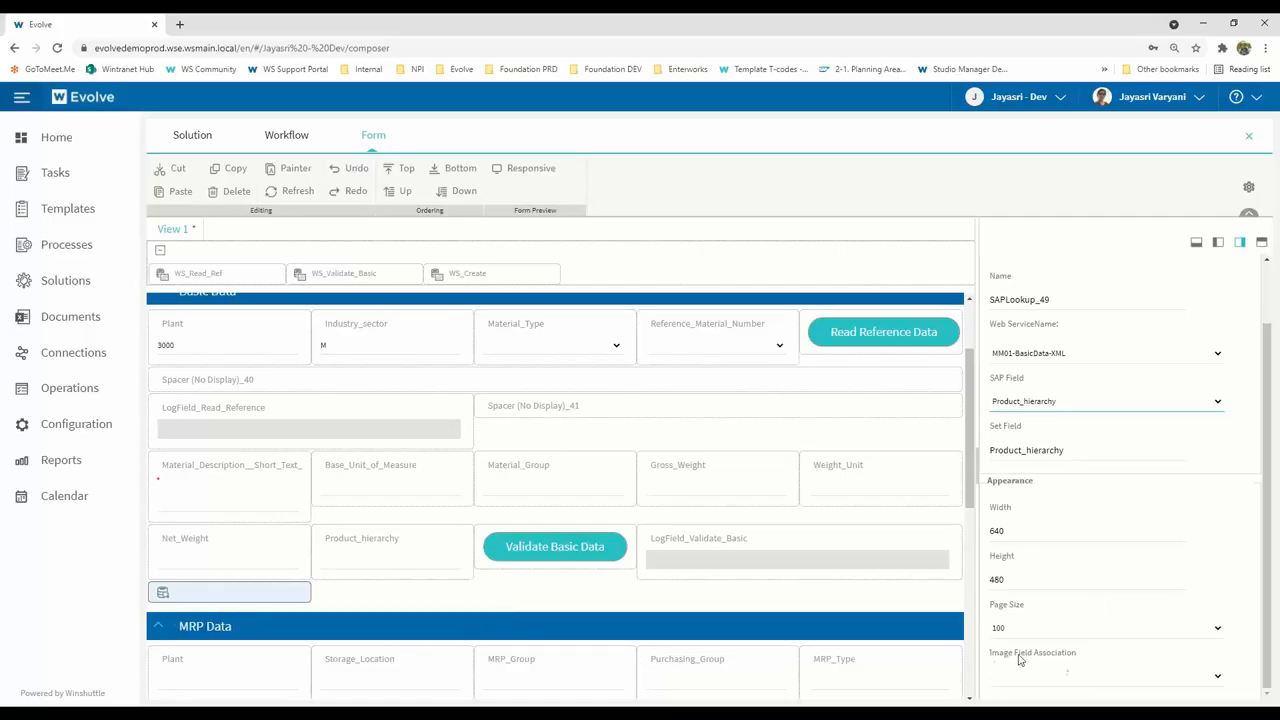
click(1078, 679)
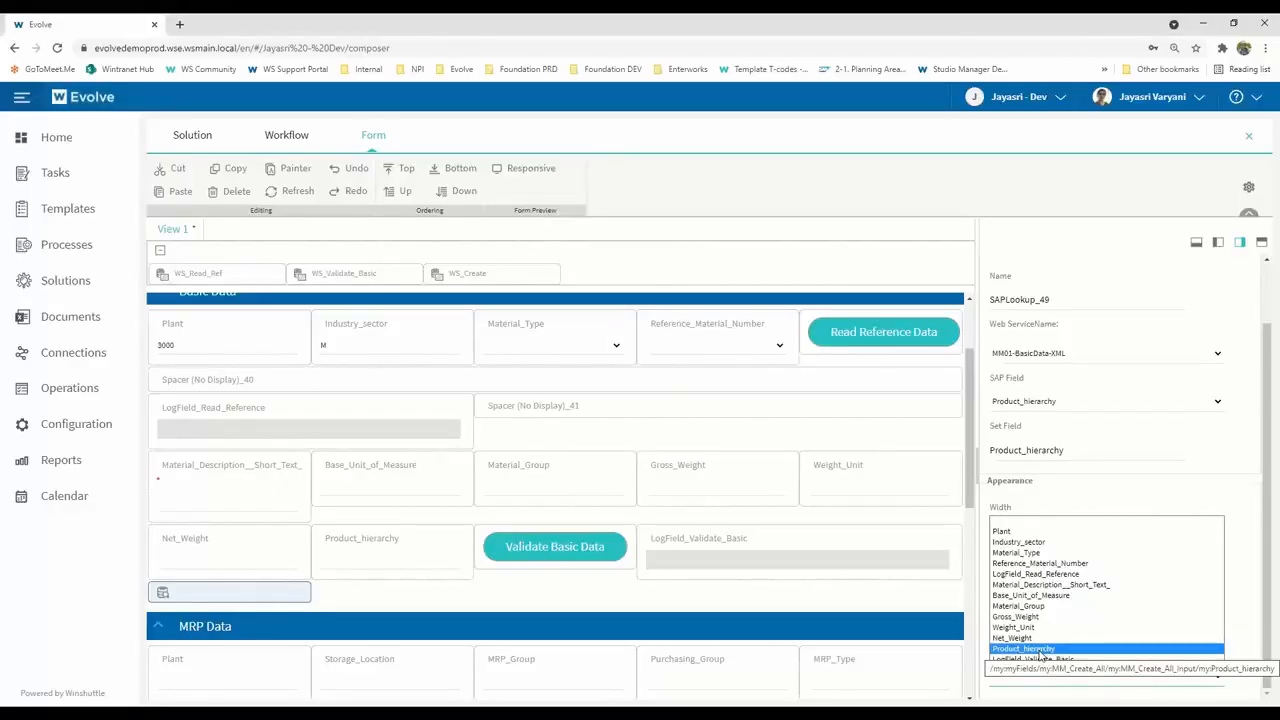
click(1040, 650)
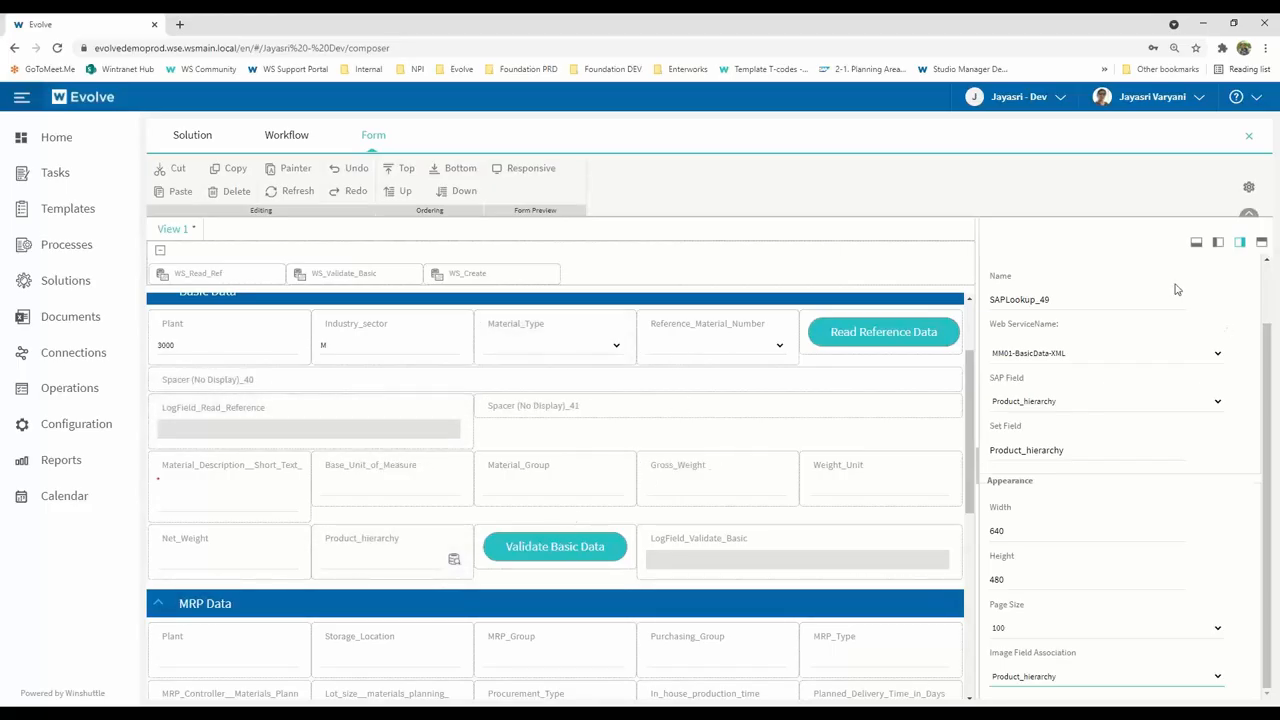
Check the RequestID field's properties under Request Metadata and the available form elements, and open the solution overview
scroll(1057, 417, up, 2)
click(1015, 276)
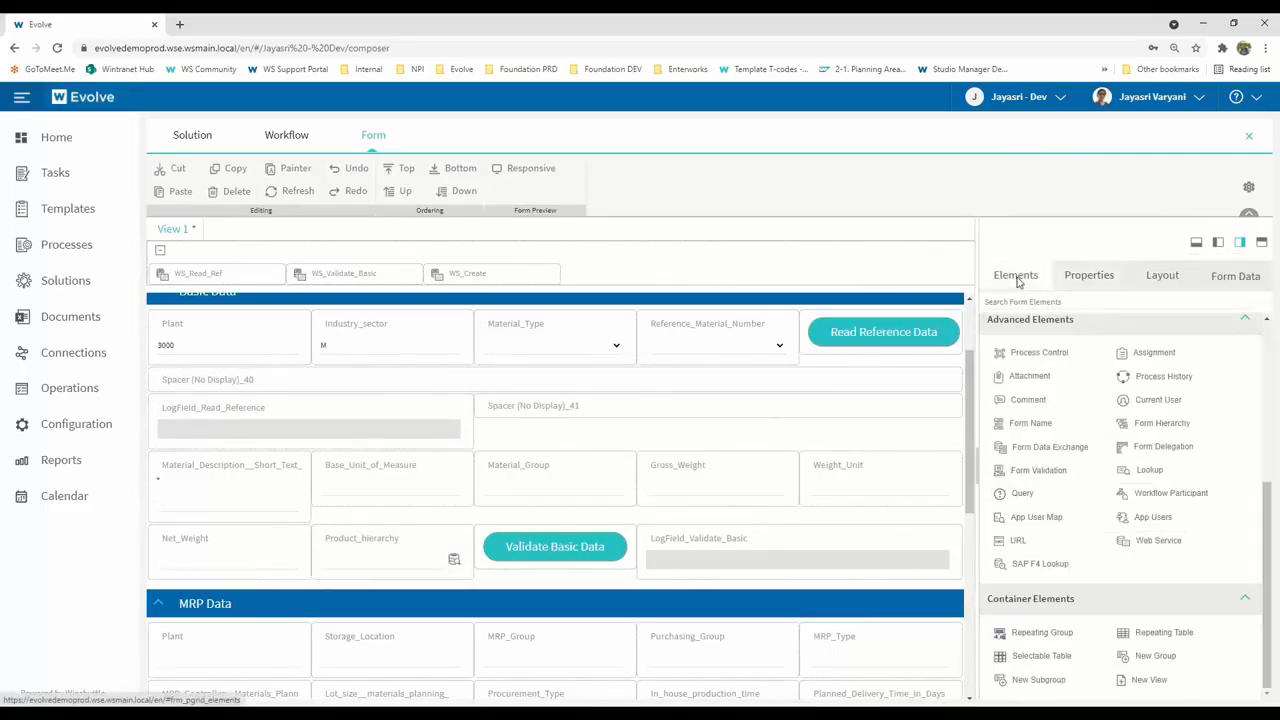
scroll(420, 490, up, 3)
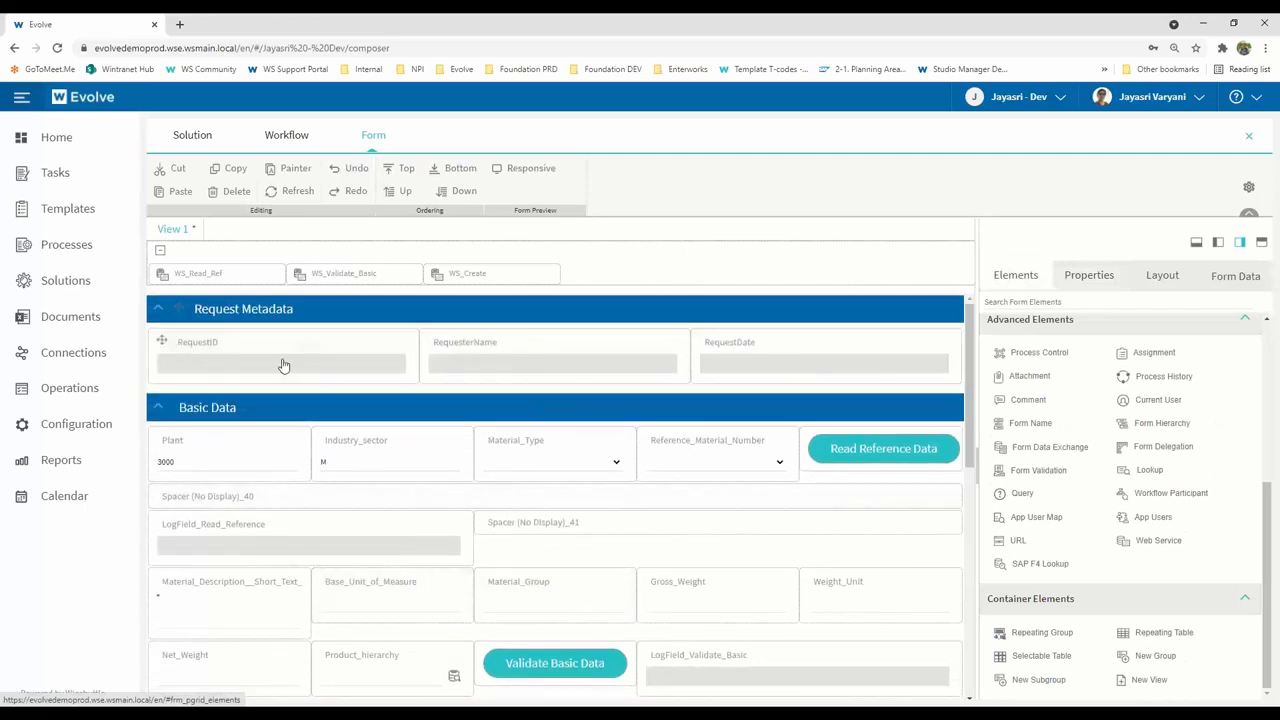
click(285, 372)
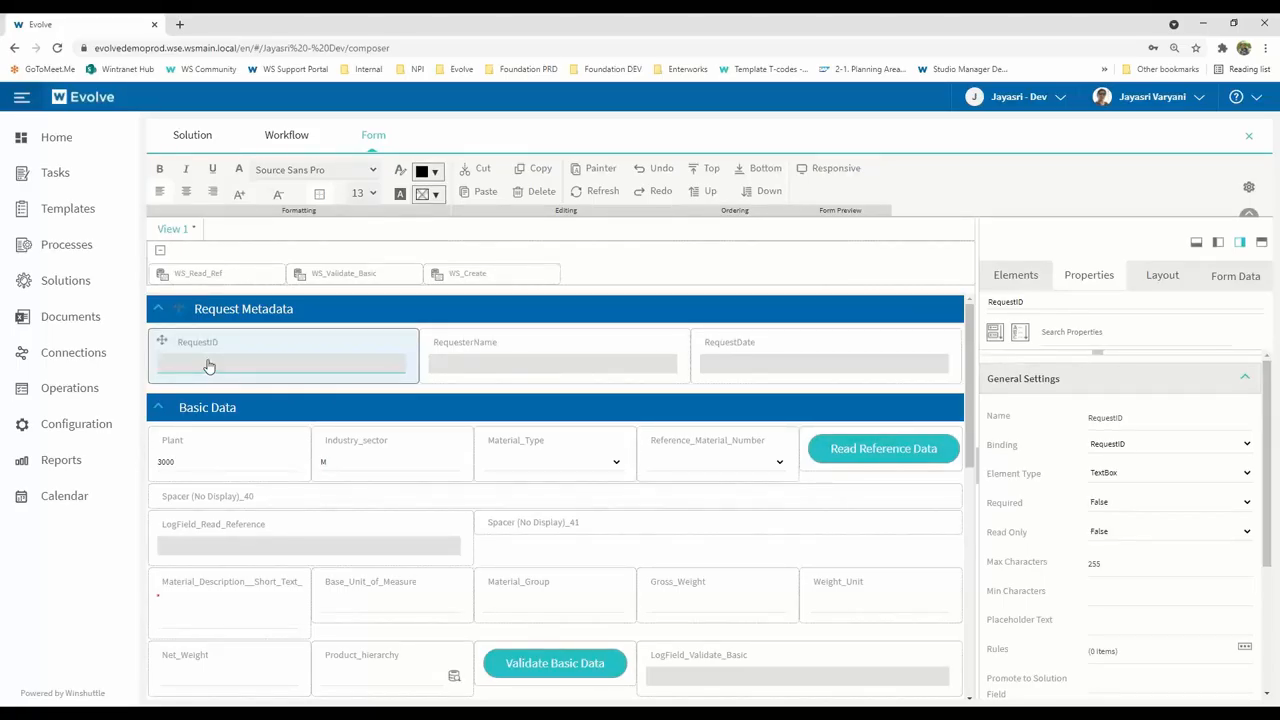
click(1010, 278)
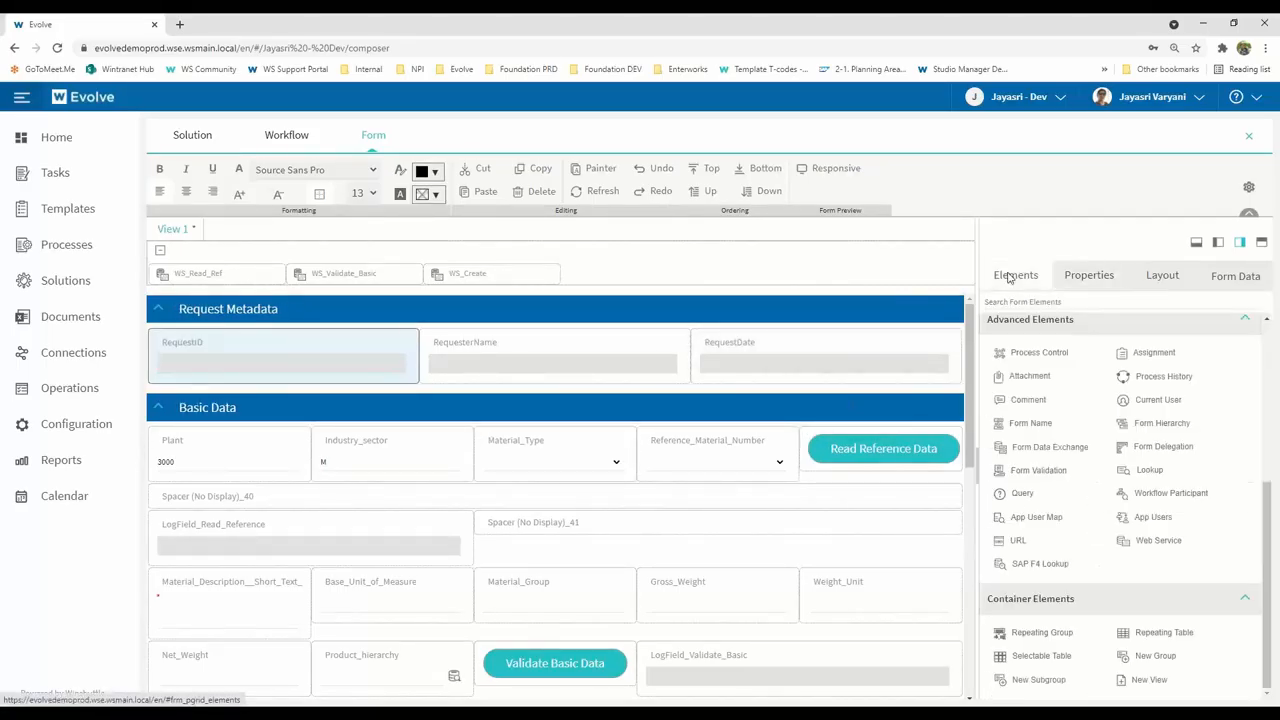
click(193, 136)
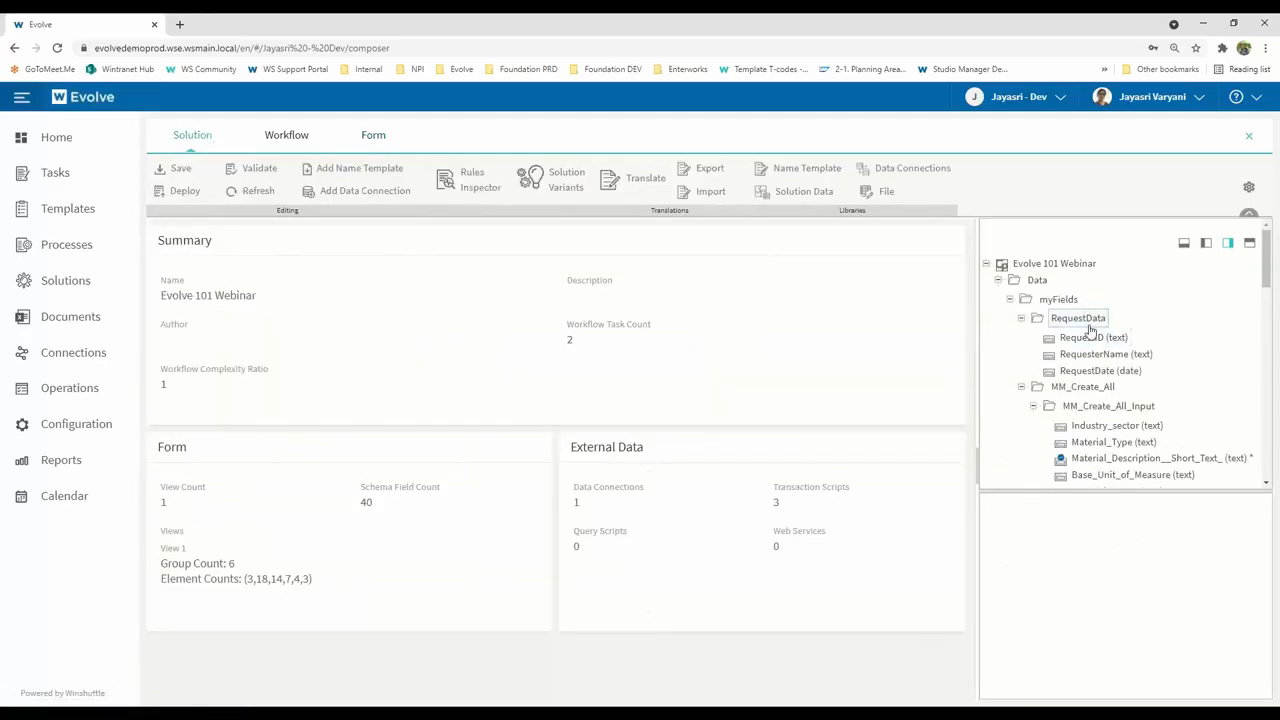
Add a name template called MM_Req_Num to the solution's Name Templates
click(1010, 302)
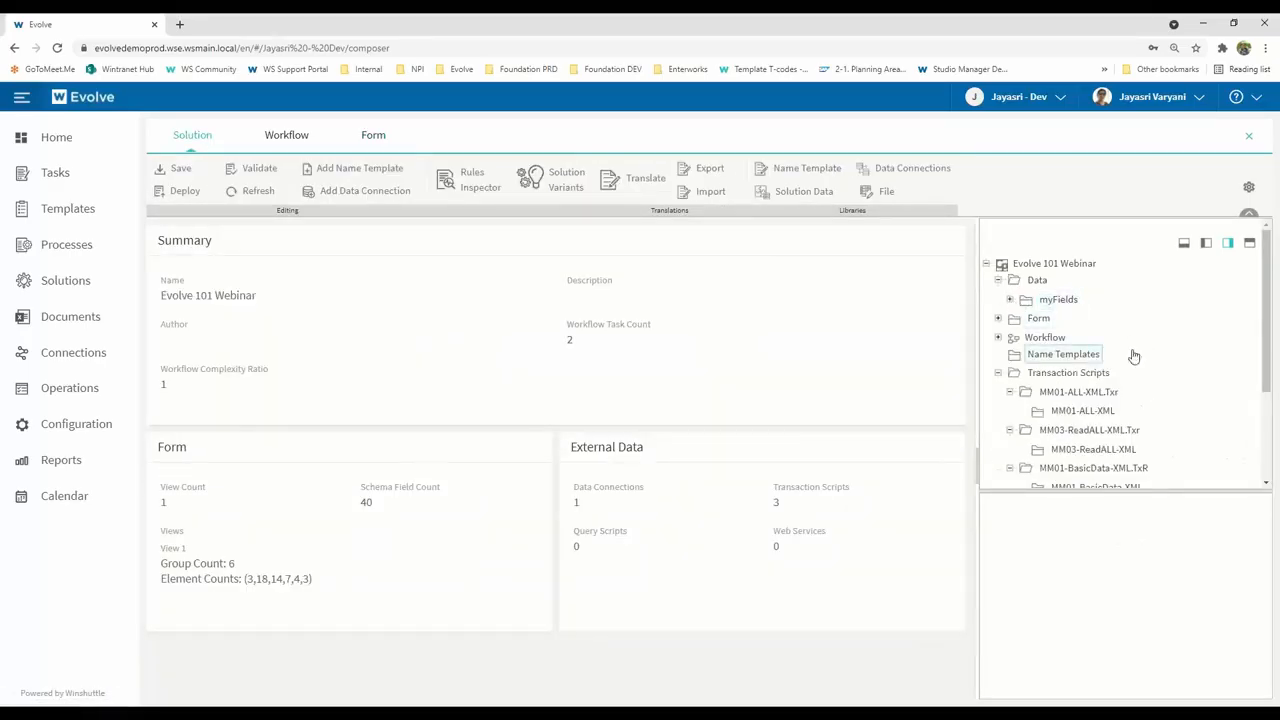
right_click(1087, 356)
click(1113, 367)
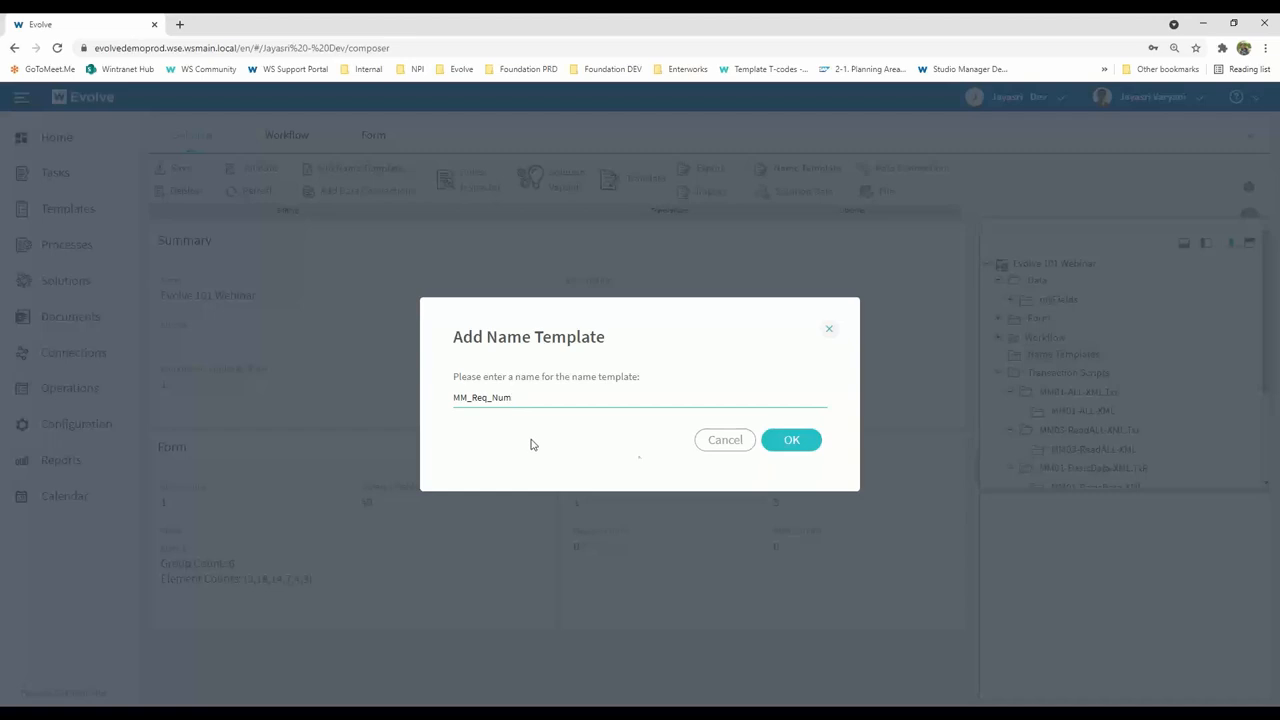
click(805, 446)
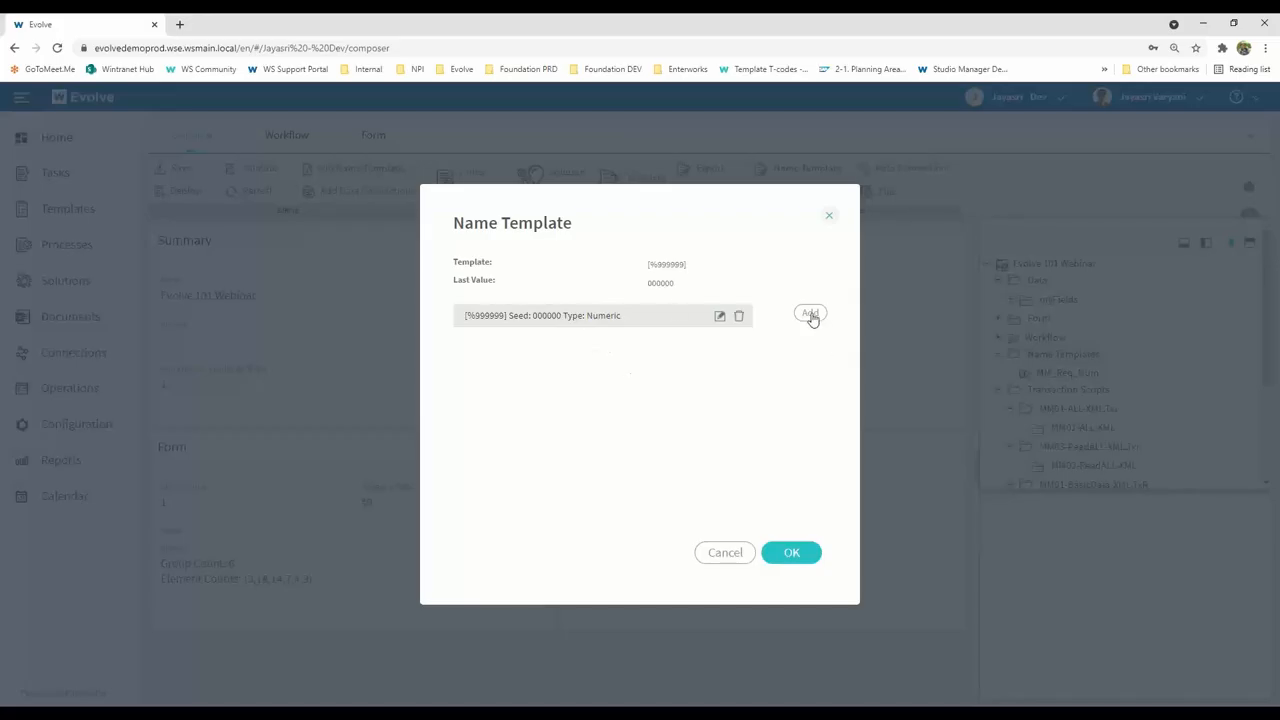
Add the constant "MM -" to the name template, place it before the numeric part, and save the template
click(810, 315)
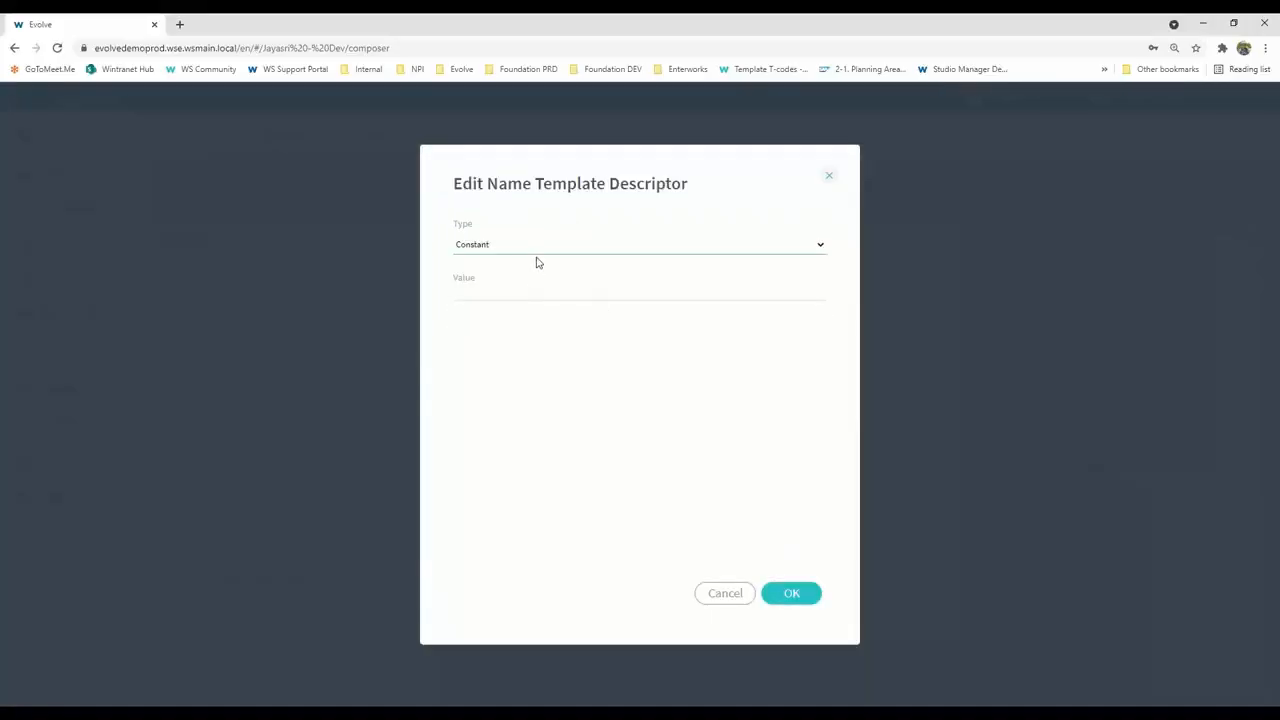
click(498, 297)
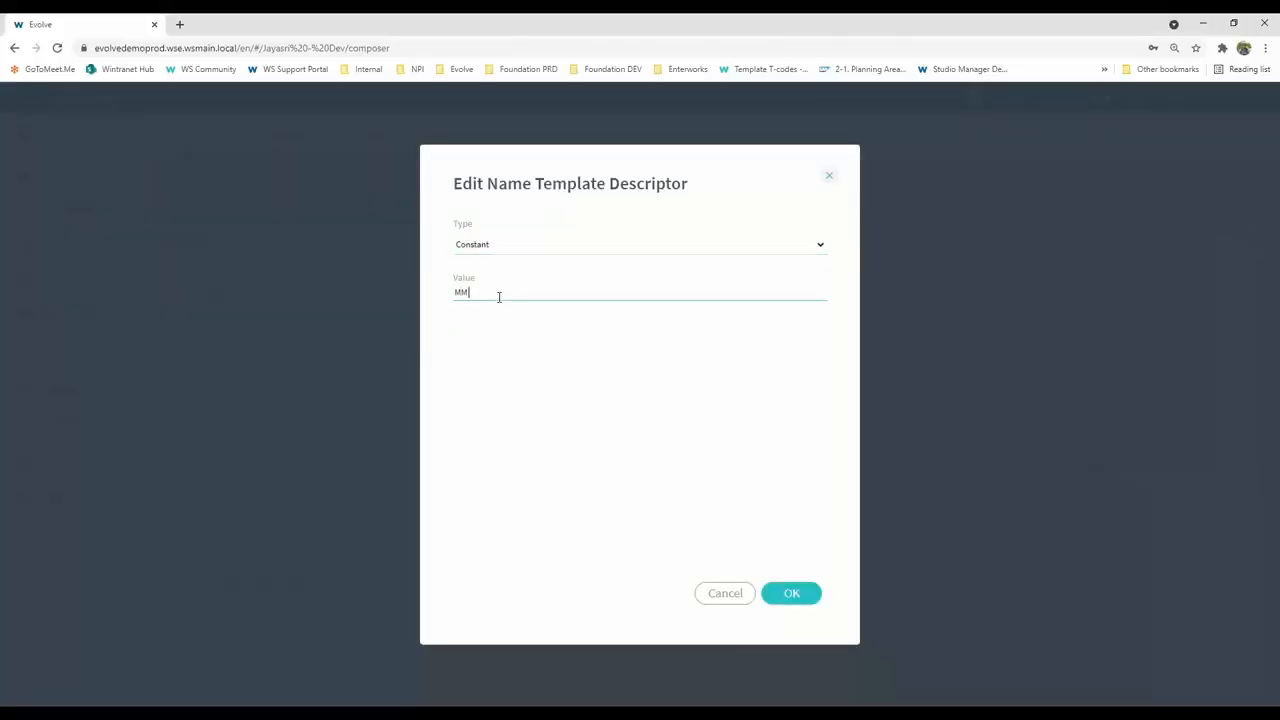
text(MM -)
click(791, 594)
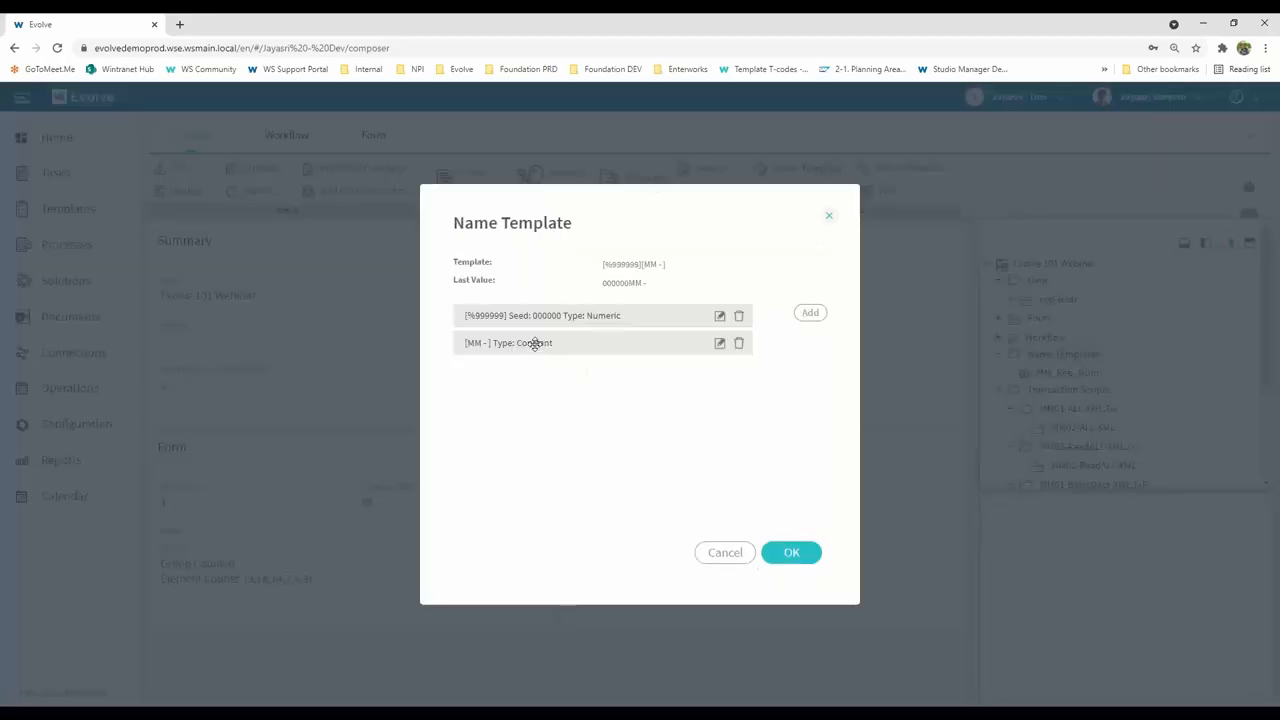
drag(532, 345, 570, 308)
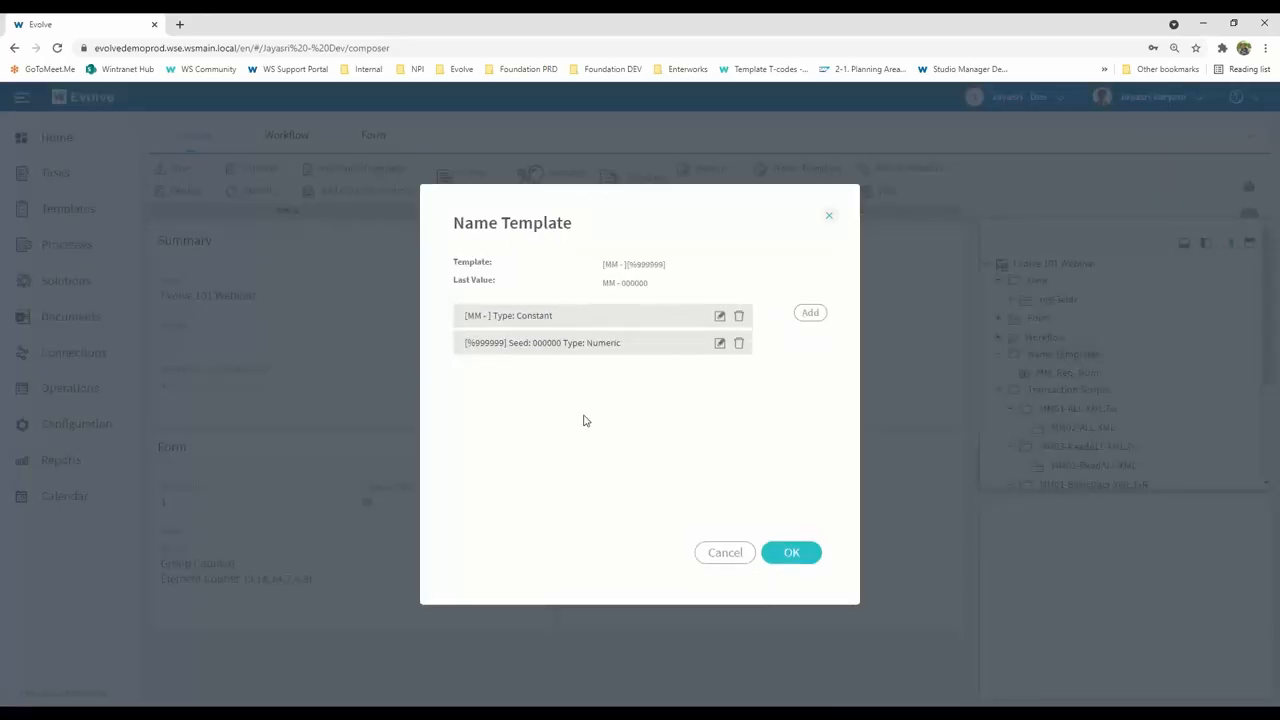
click(792, 553)
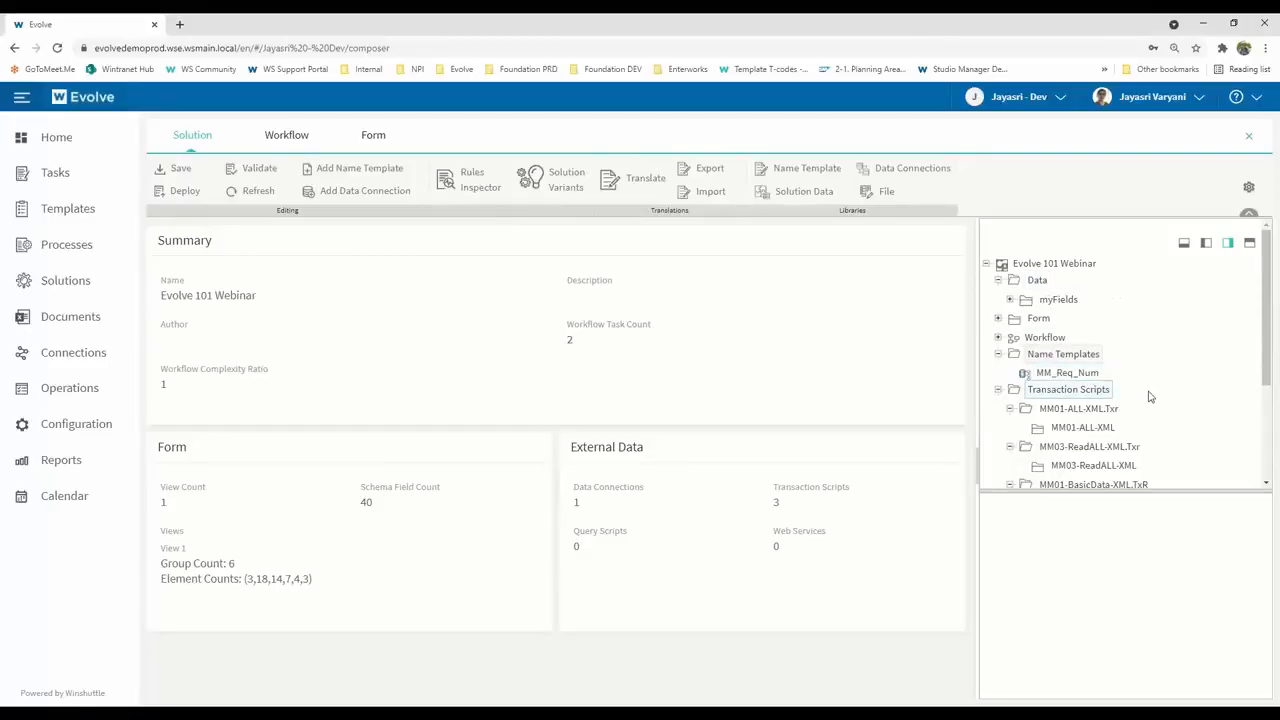
Add a Form Name element to the form after the WS_Create web service, above the Request Metadata group
click(374, 139)
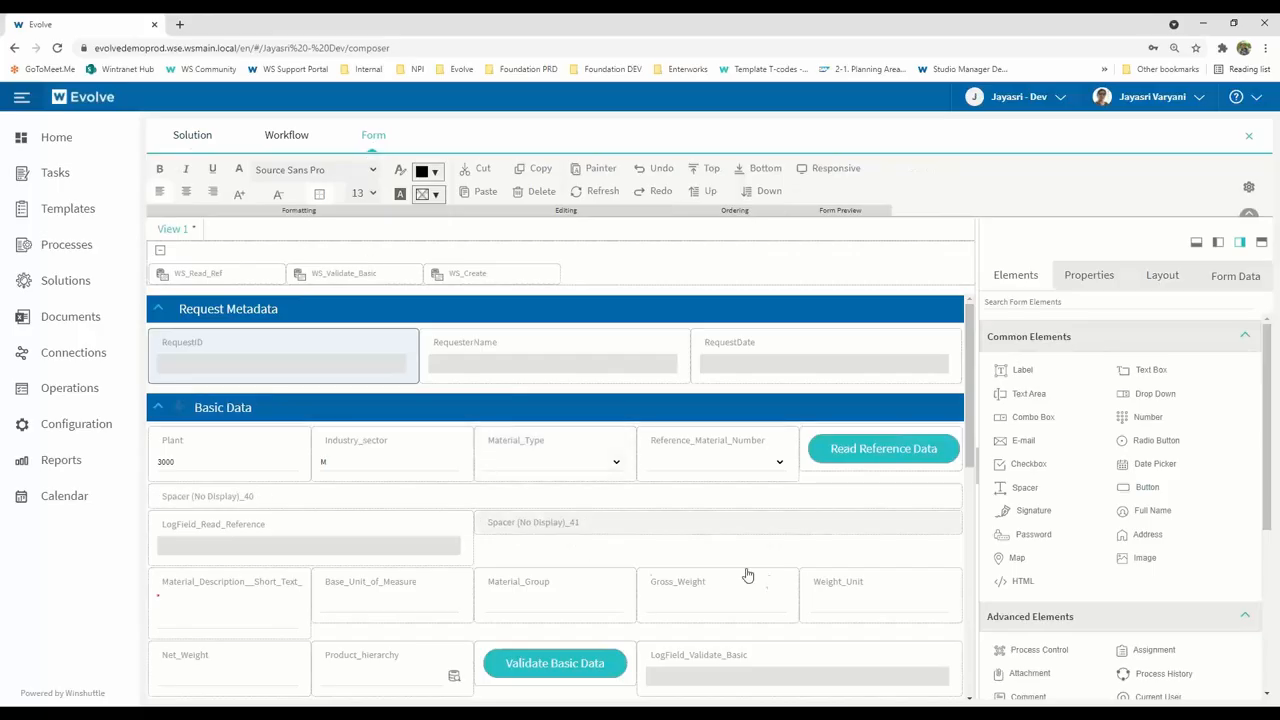
click(260, 367)
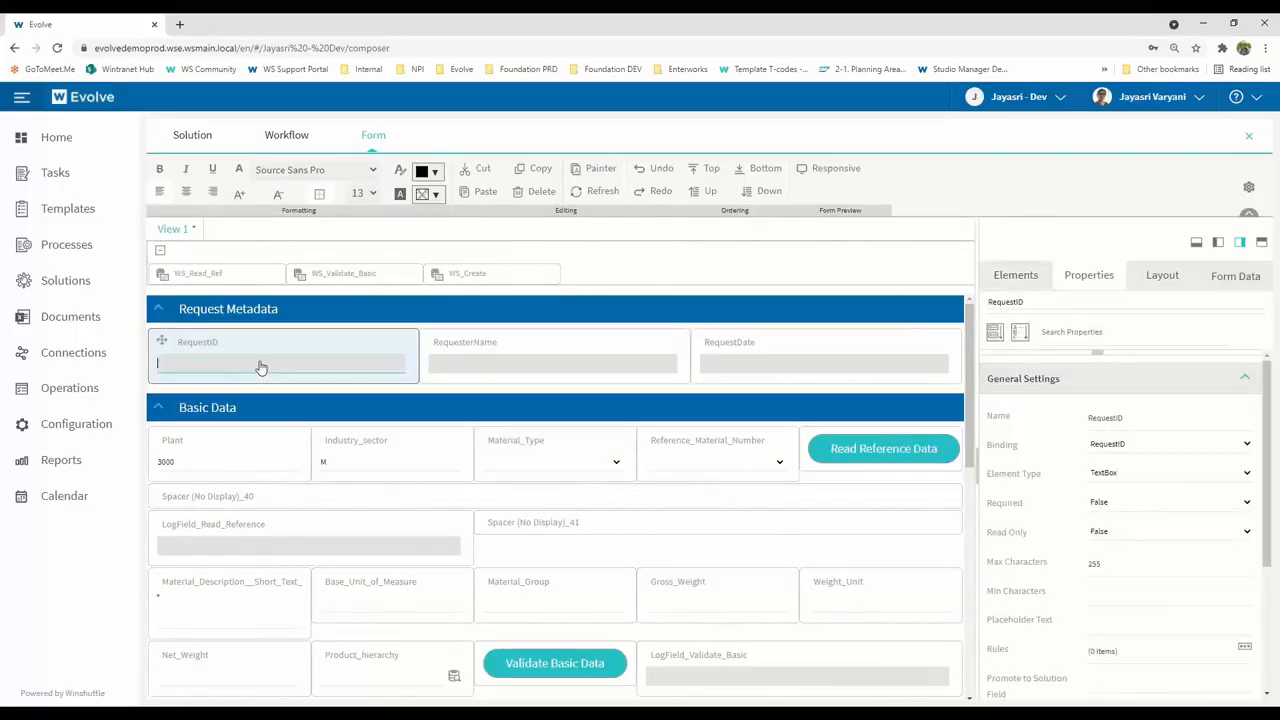
click(1025, 275)
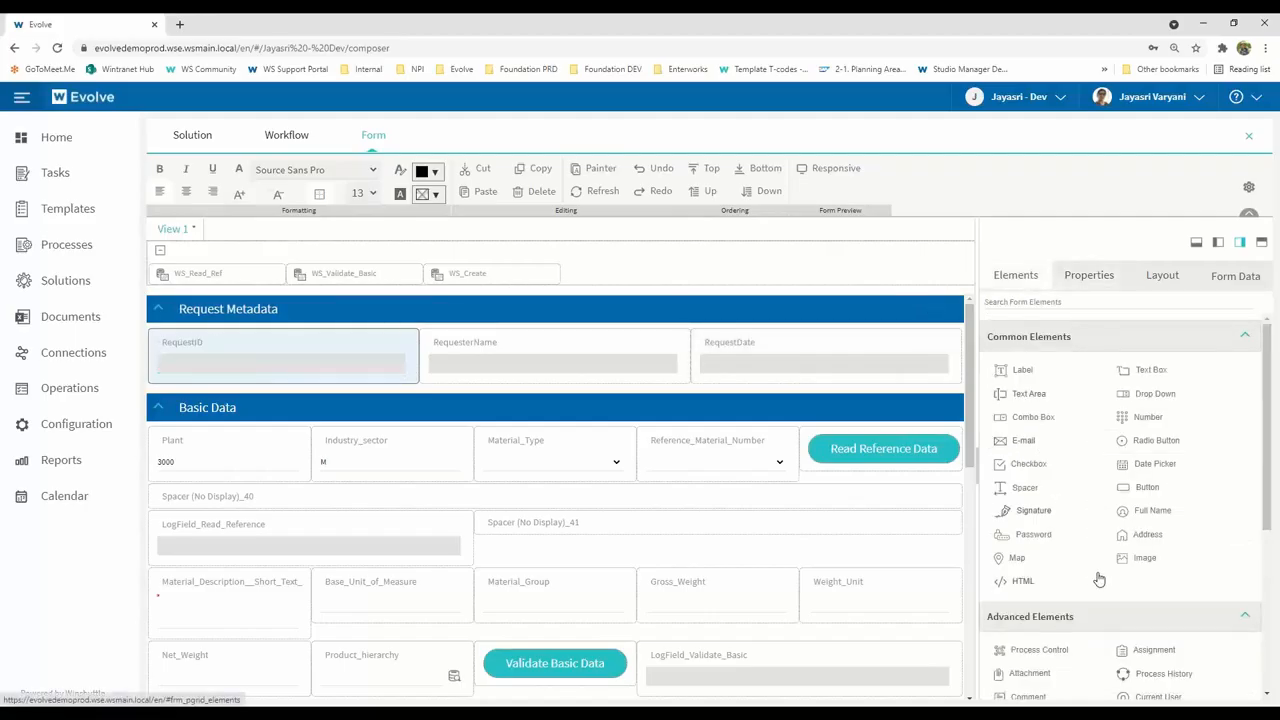
scroll(1099, 580, down, 3)
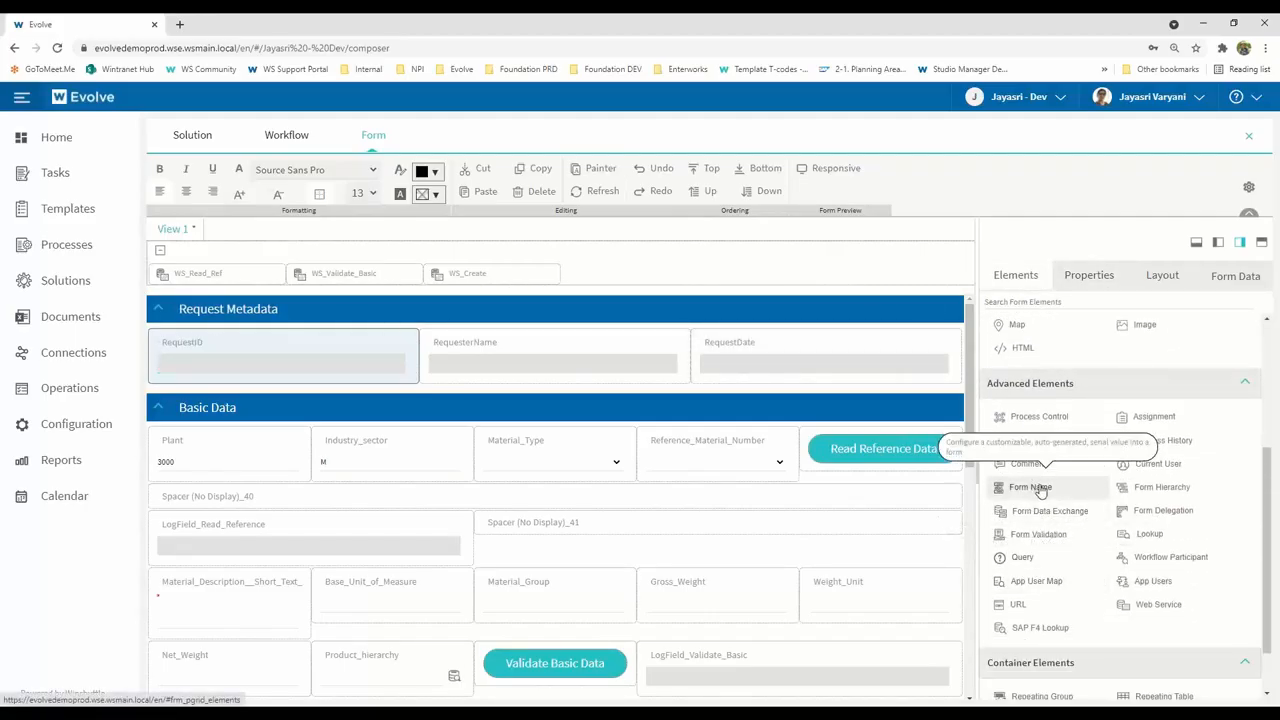
drag(1040, 488, 651, 277)
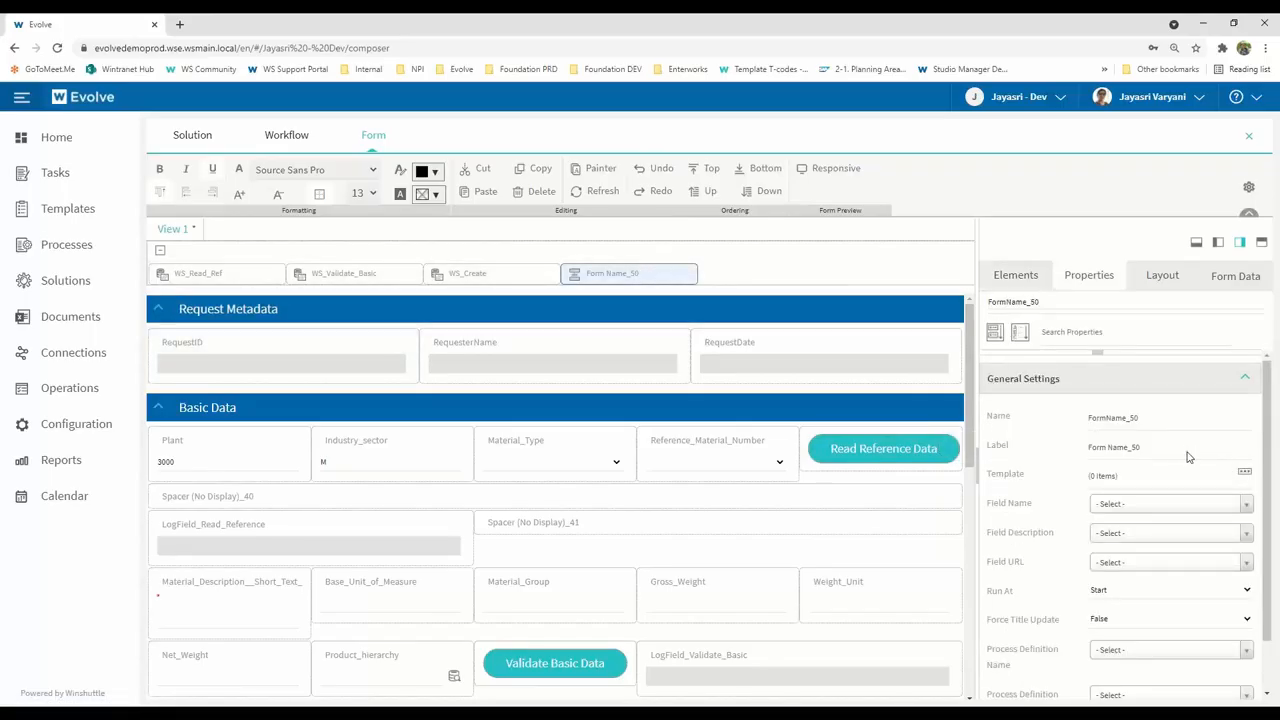
Build the Form Name element's template from the solution name template MM_Req_Num
click(1244, 471)
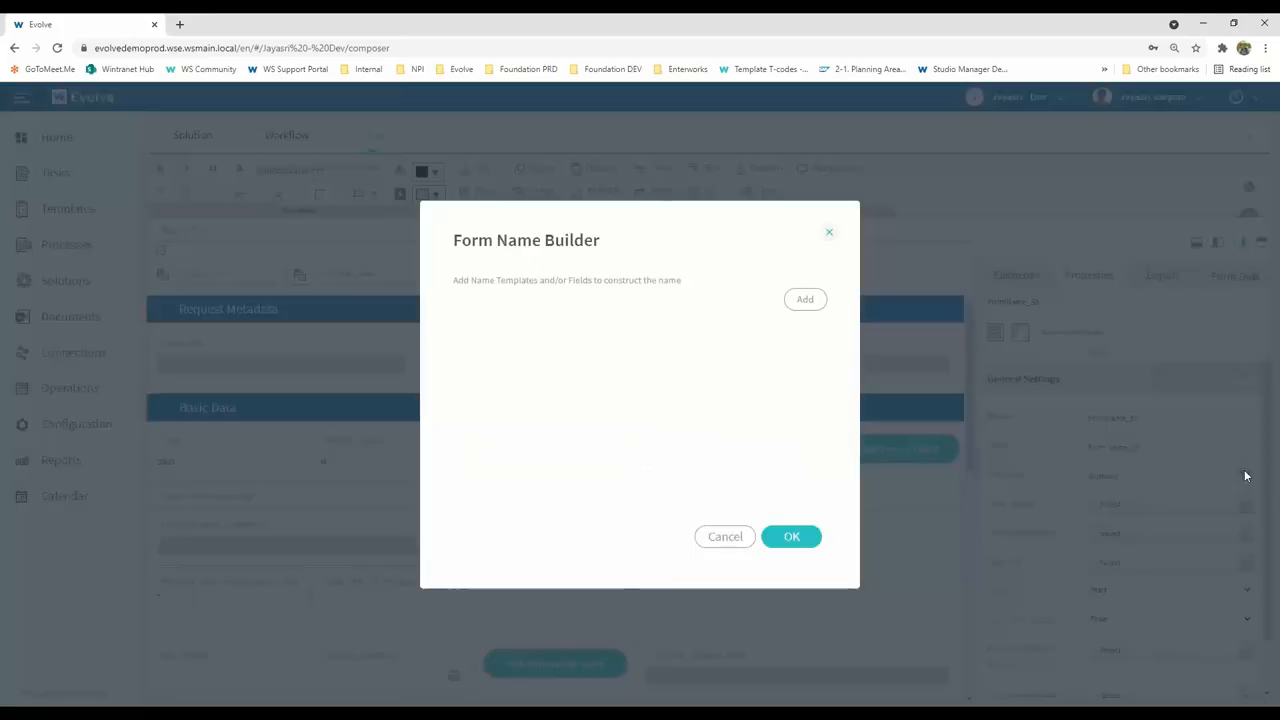
click(806, 300)
click(557, 420)
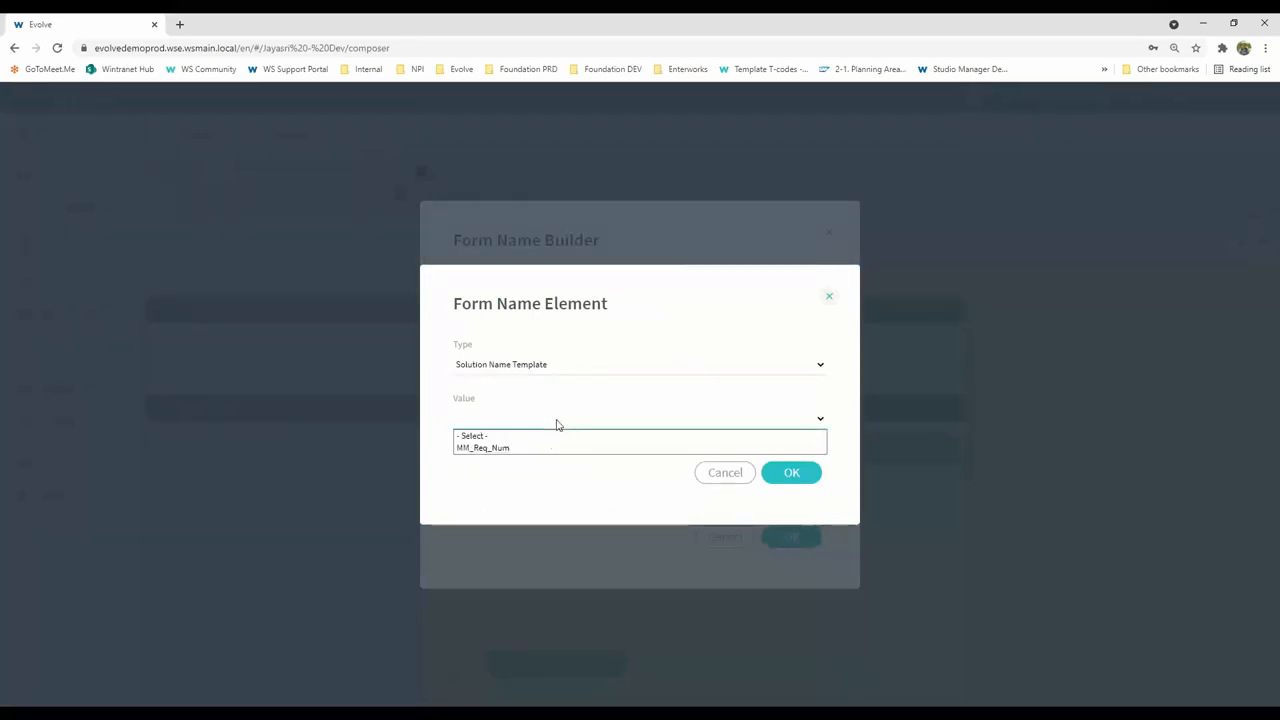
click(553, 450)
click(792, 474)
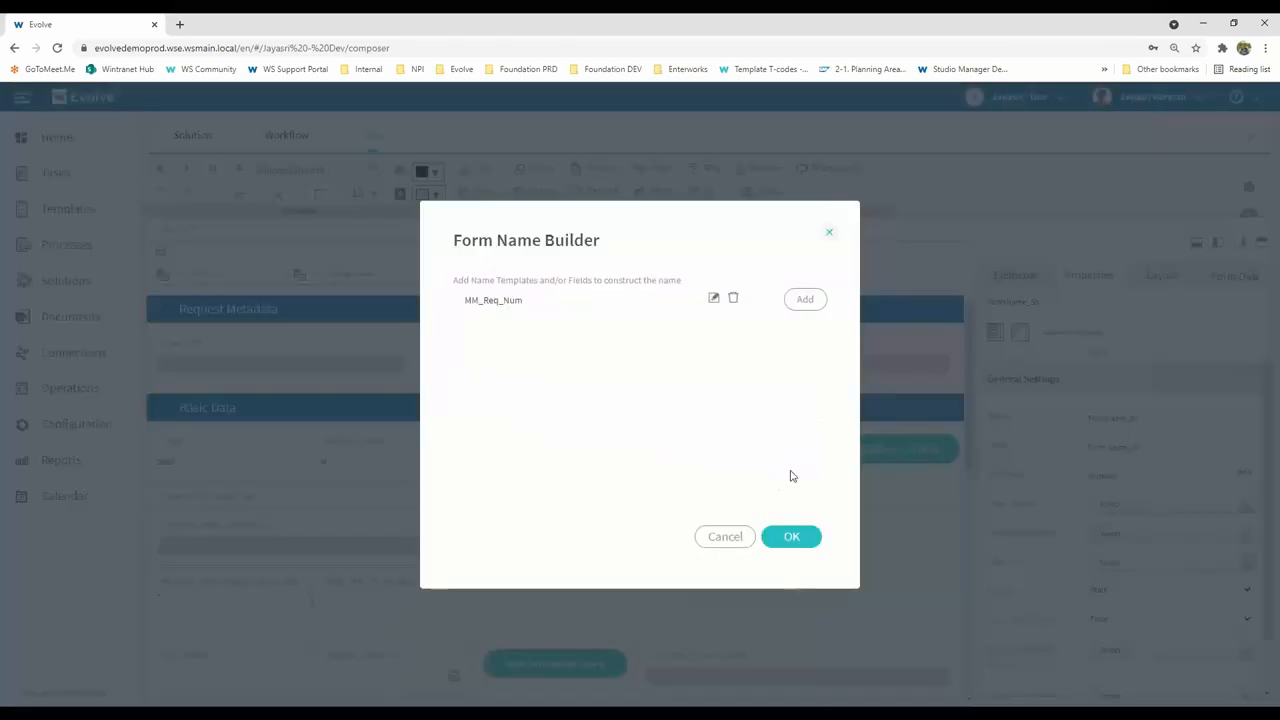
click(793, 539)
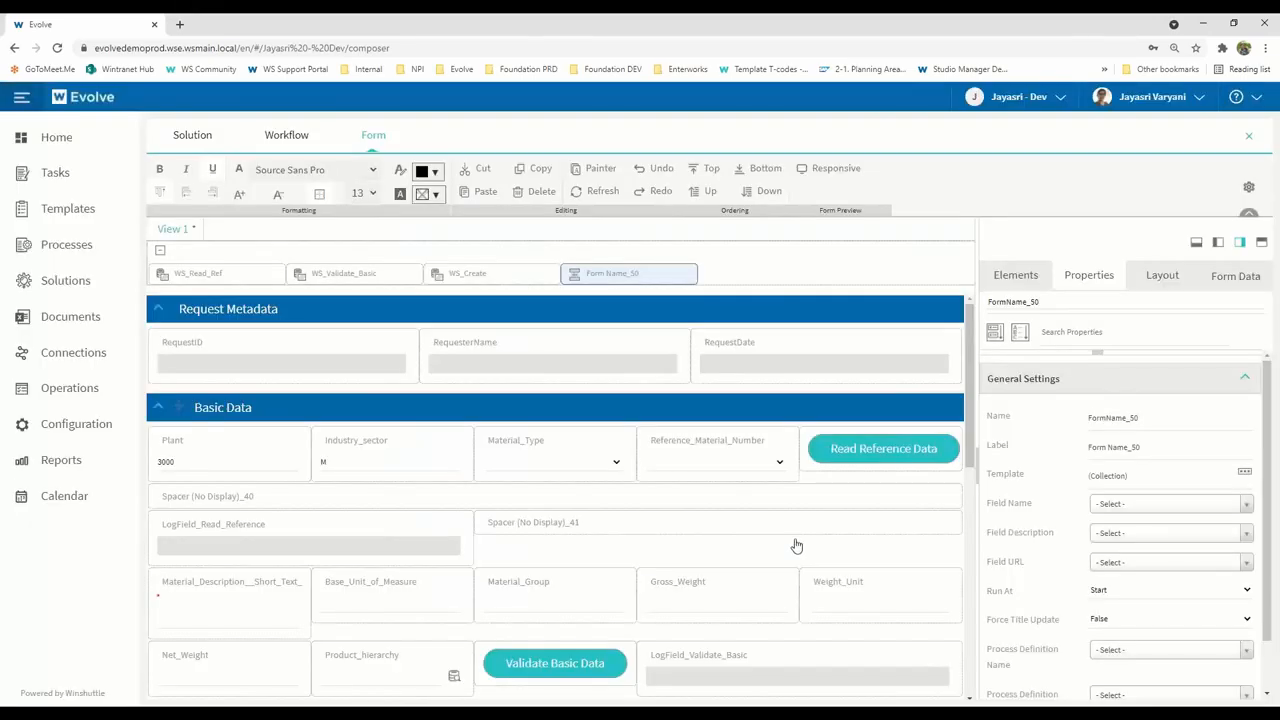
Set the Form Name element's Field Name to RequestID and check its remaining general settings
click(1161, 506)
text(req)
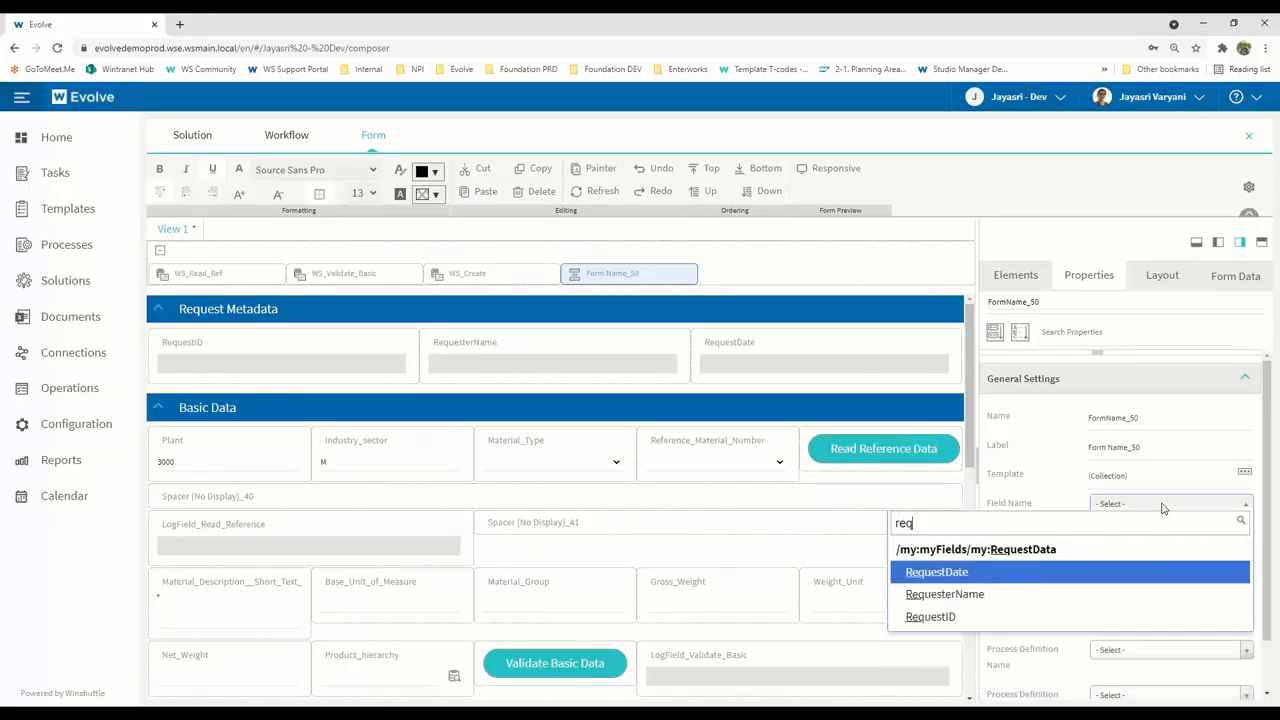
click(1021, 619)
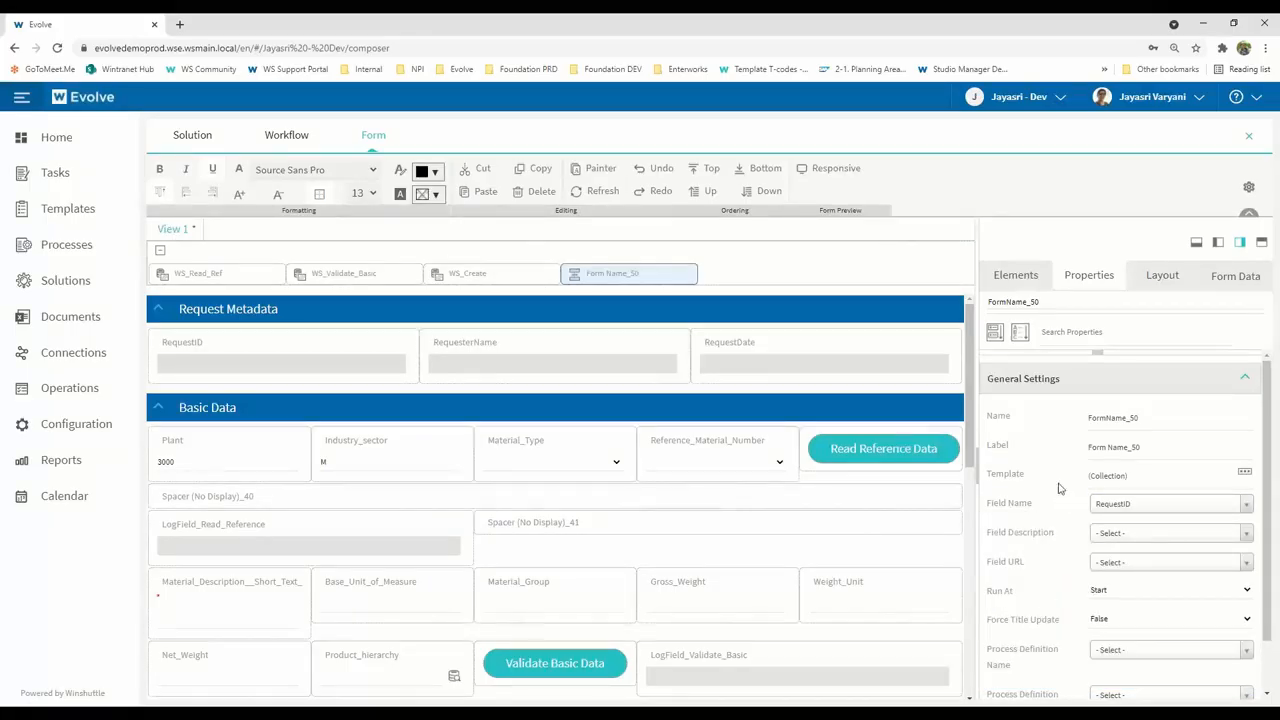
scroll(1222, 566, down, 1)
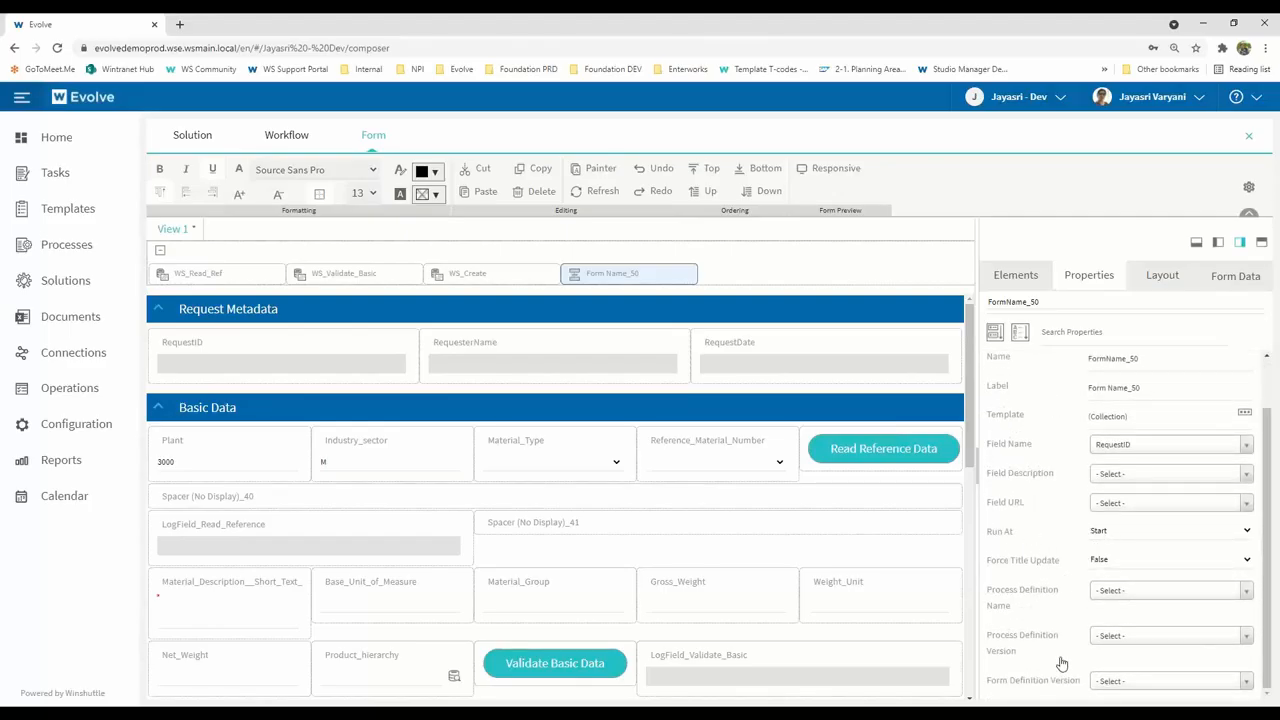
scroll(1060, 530, up, 1)
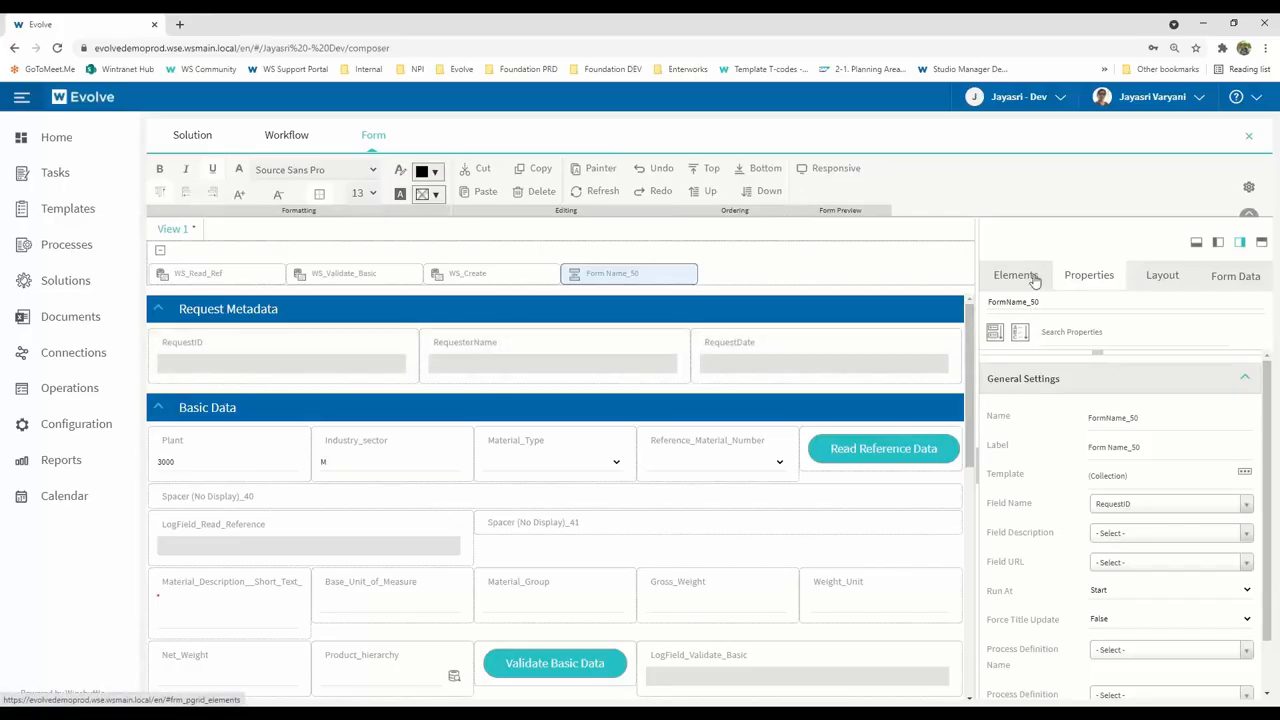
Set the RequesterName field's default value to the Current User Display Name variable
click(515, 371)
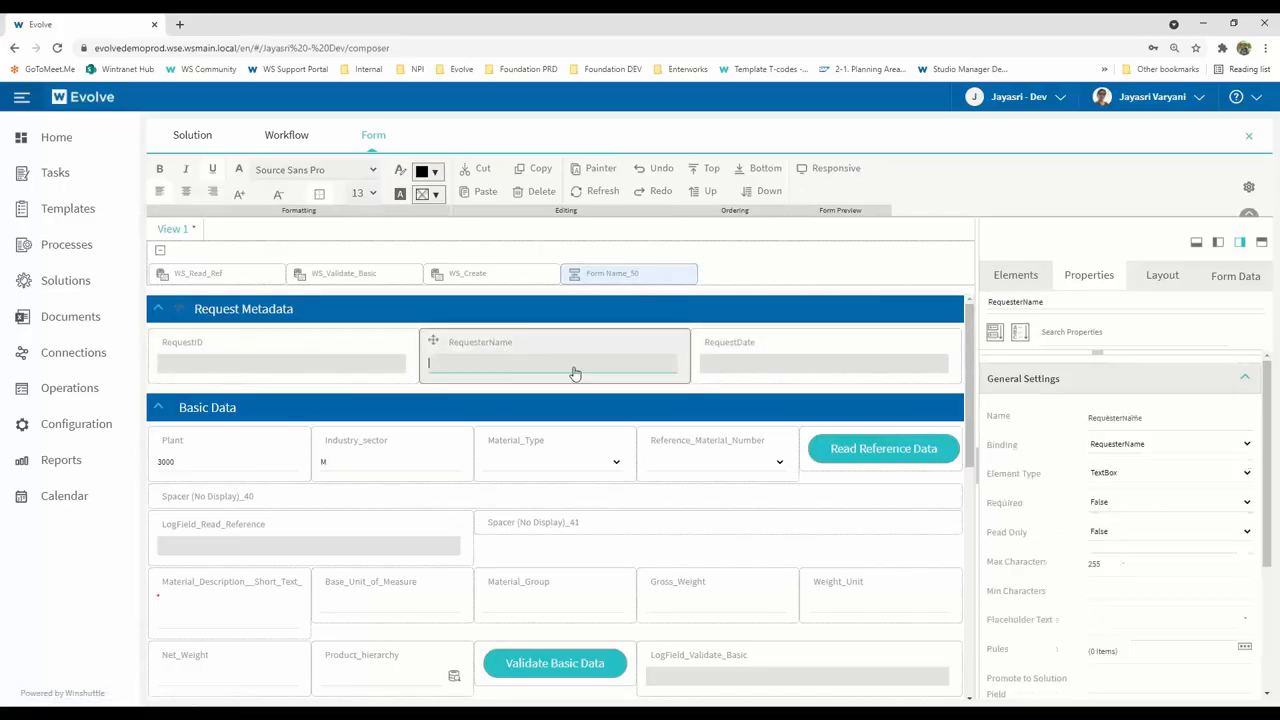
click(1015, 285)
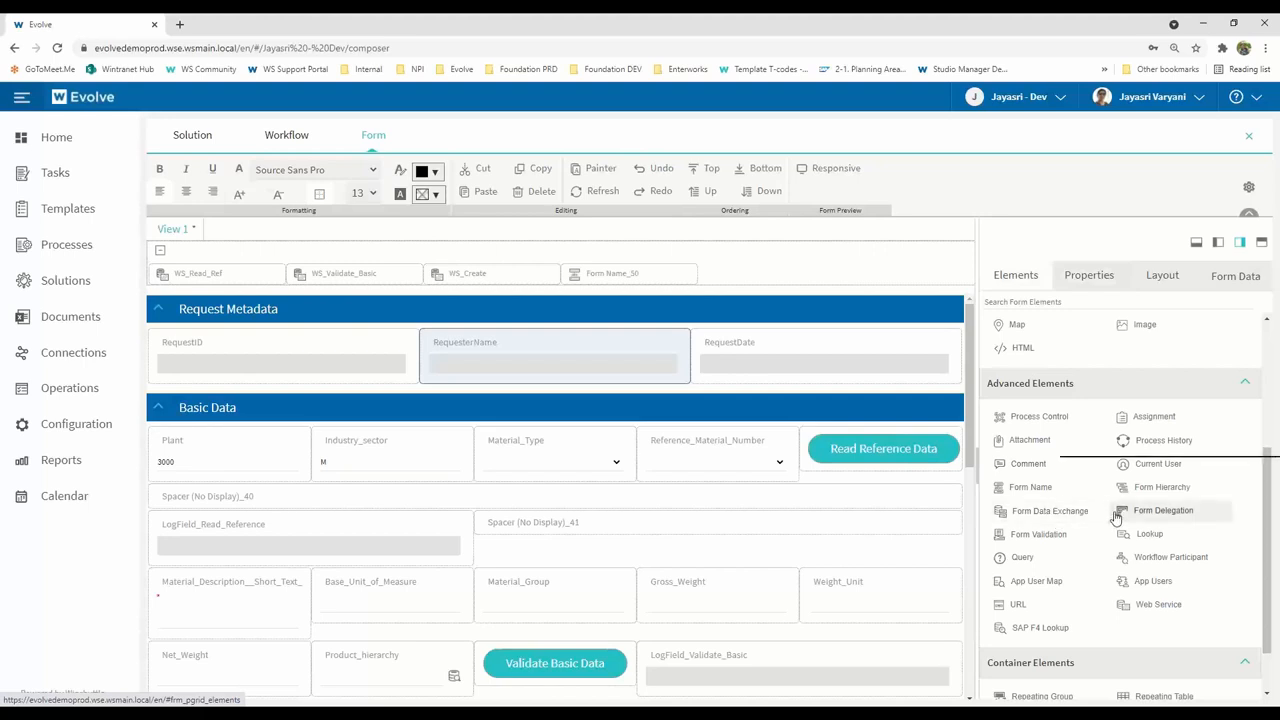
click(1105, 284)
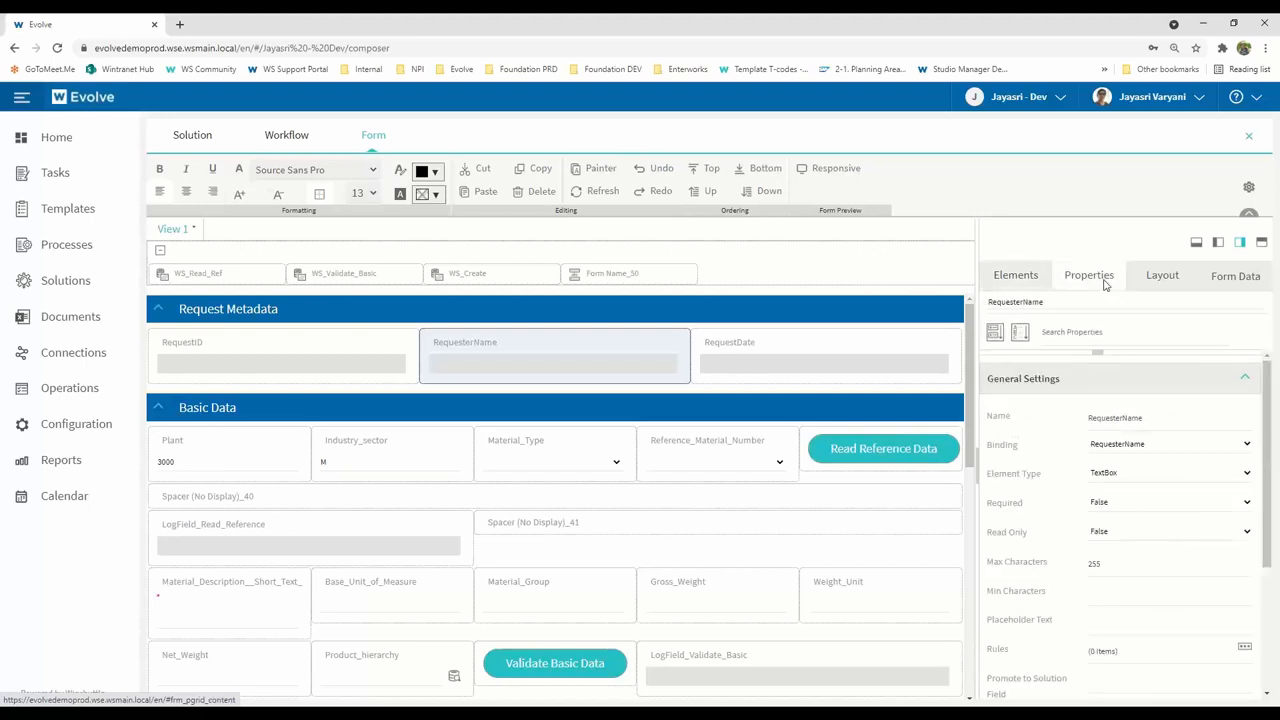
scroll(1154, 570, down, 1)
scroll(1138, 661, down, 1)
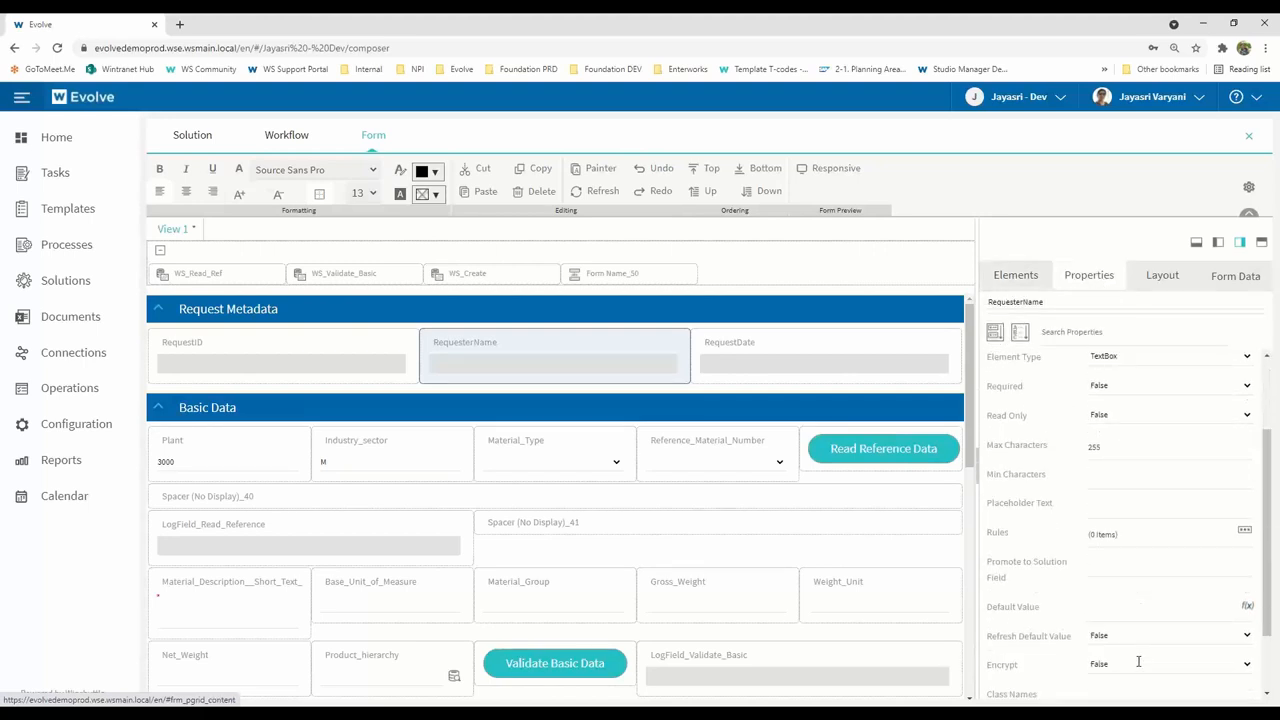
click(1246, 606)
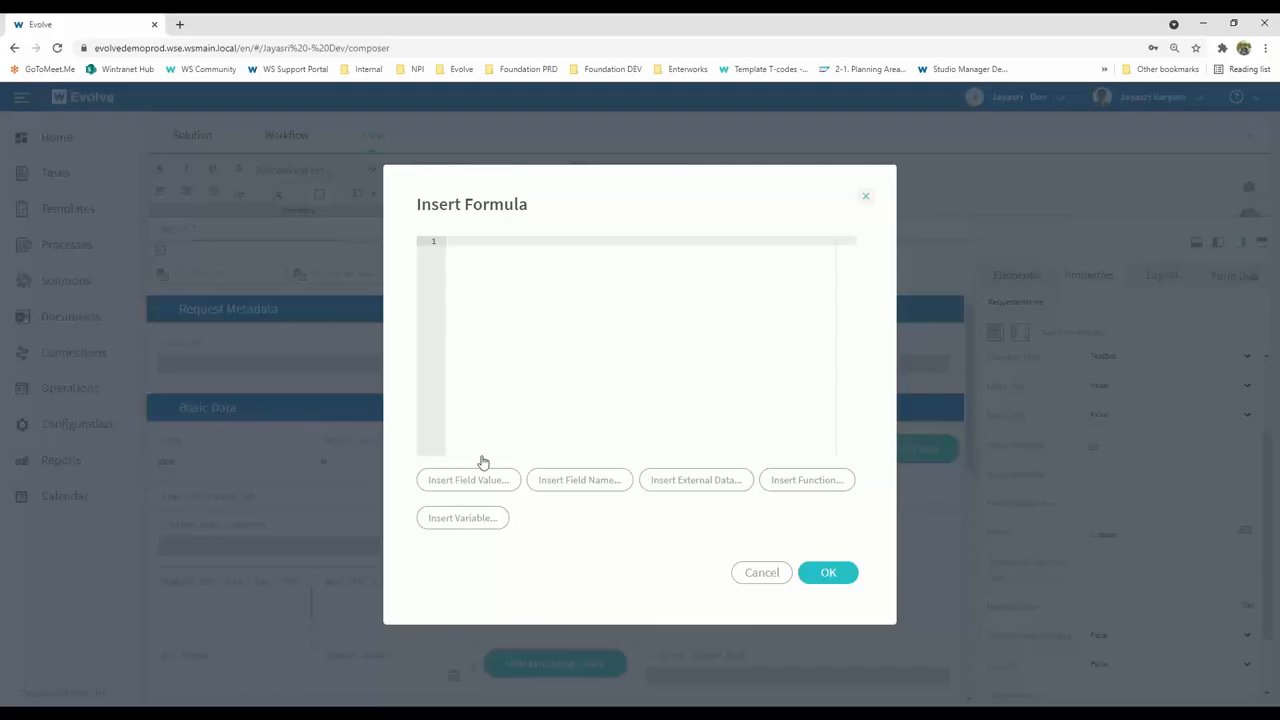
click(488, 520)
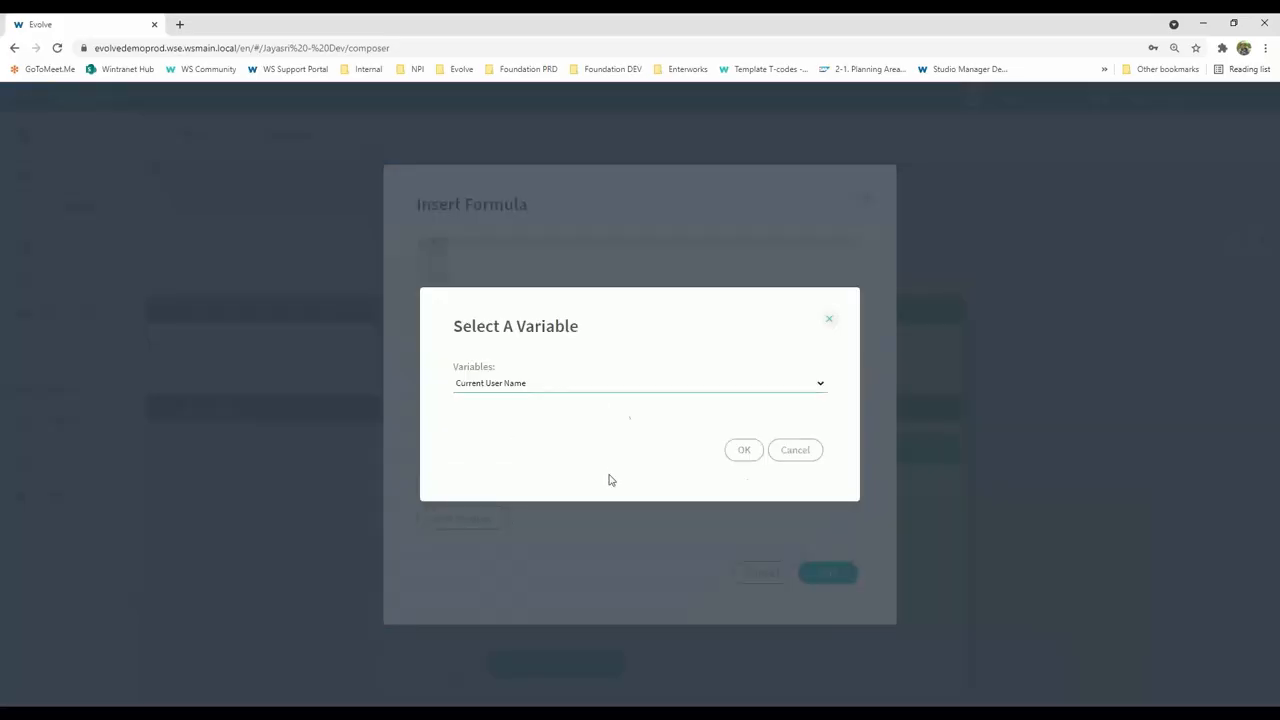
click(601, 385)
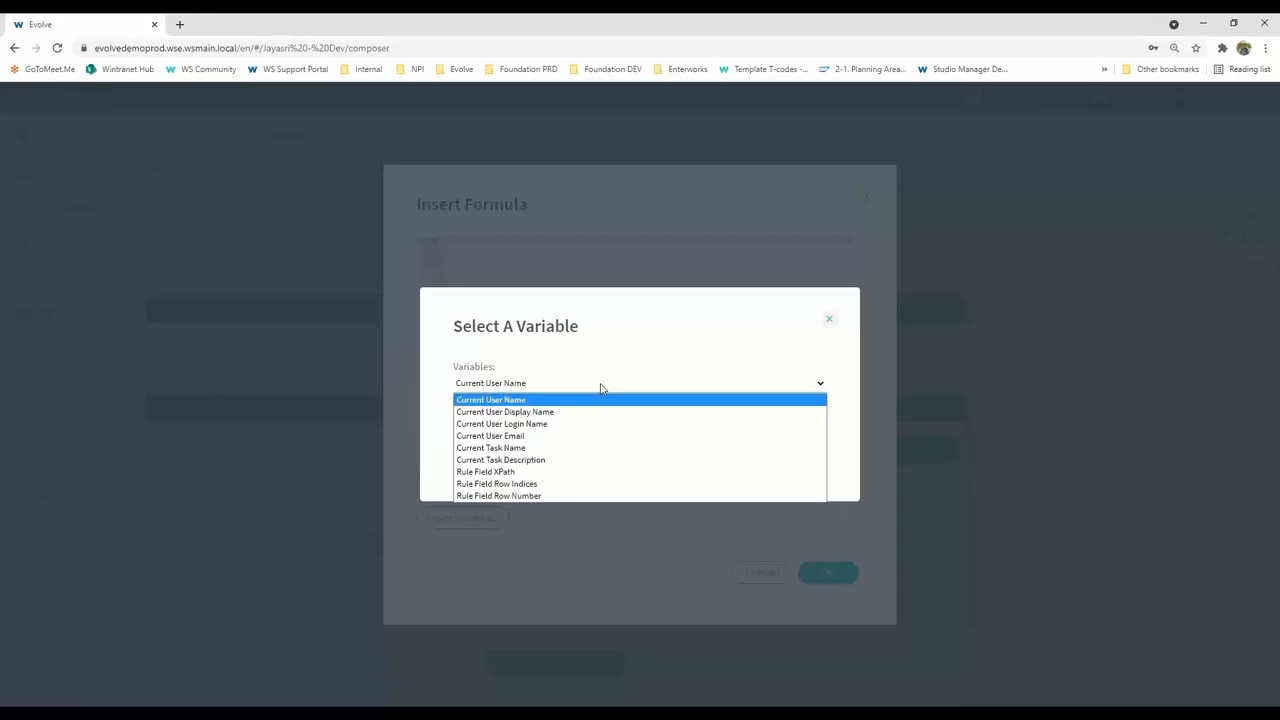
click(545, 413)
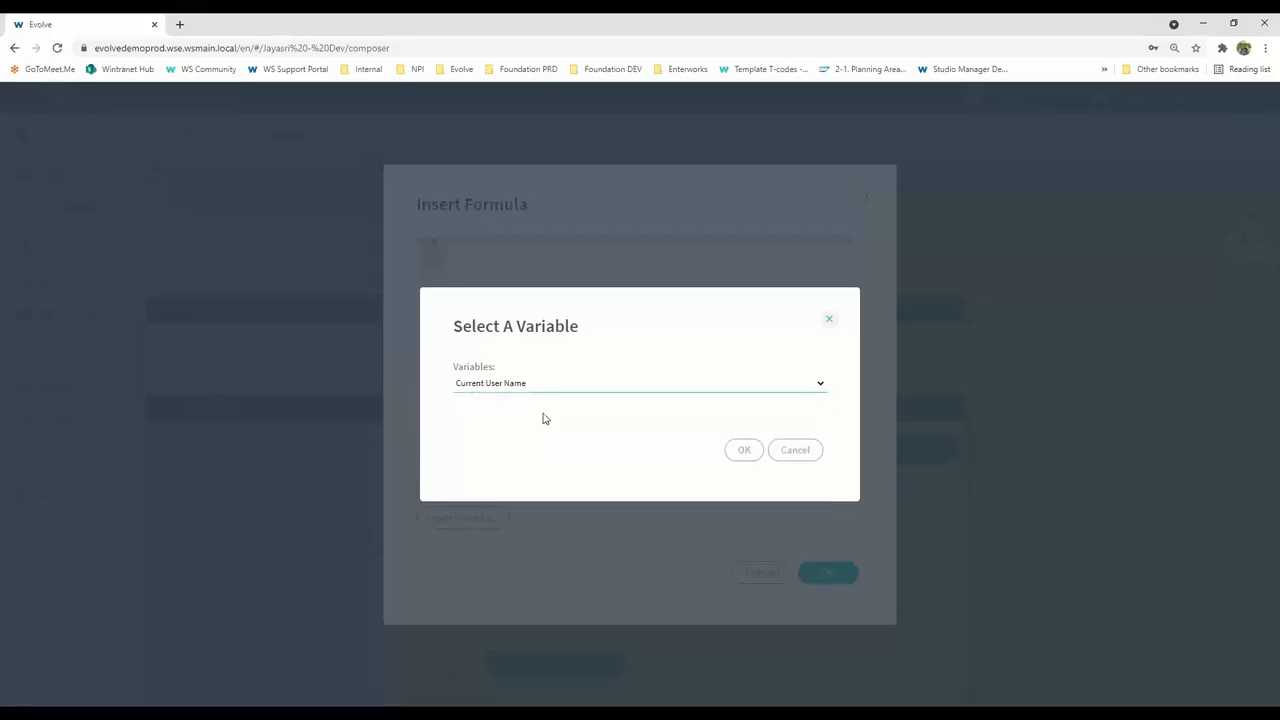
click(743, 450)
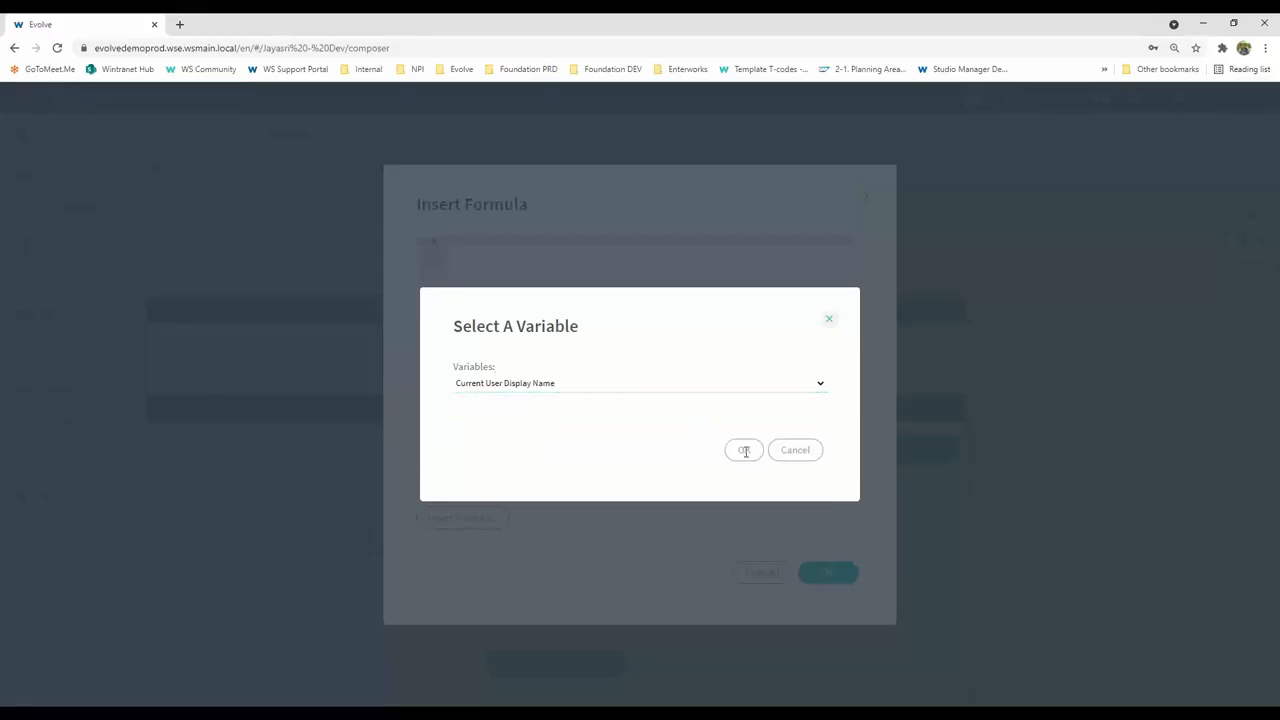
click(826, 576)
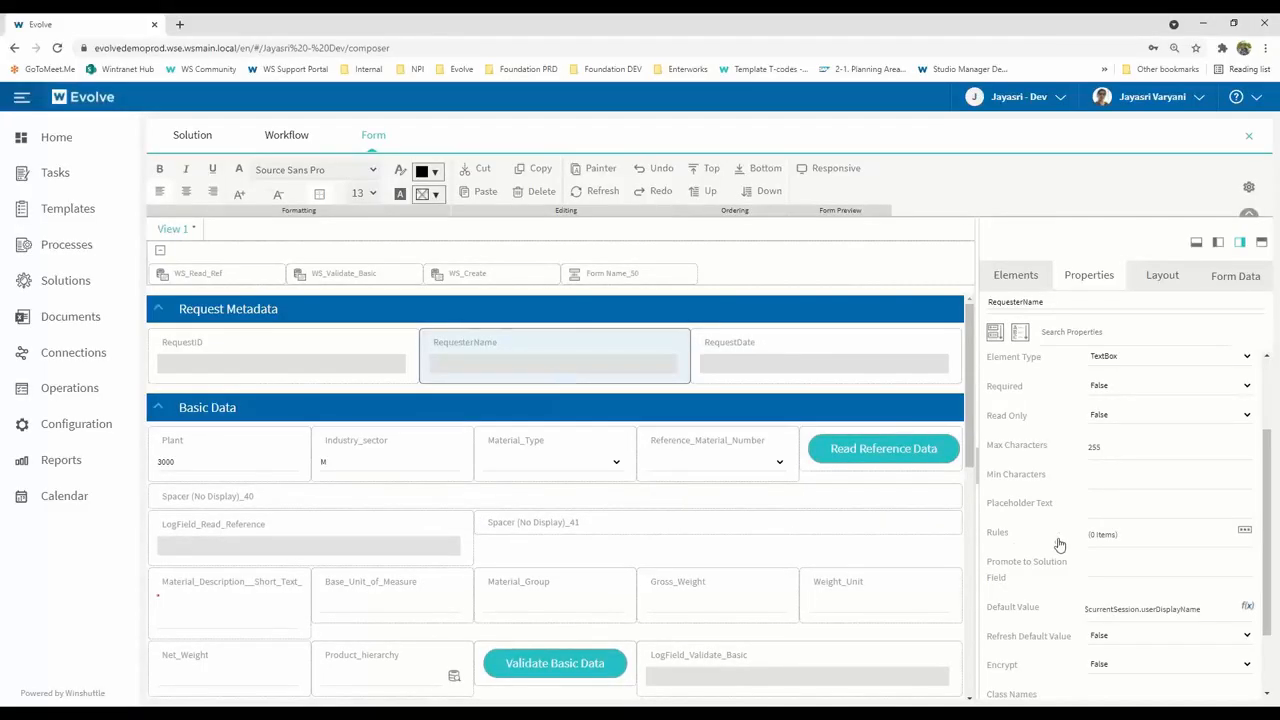
Set the RequestDate field's default value to the today() function
click(821, 361)
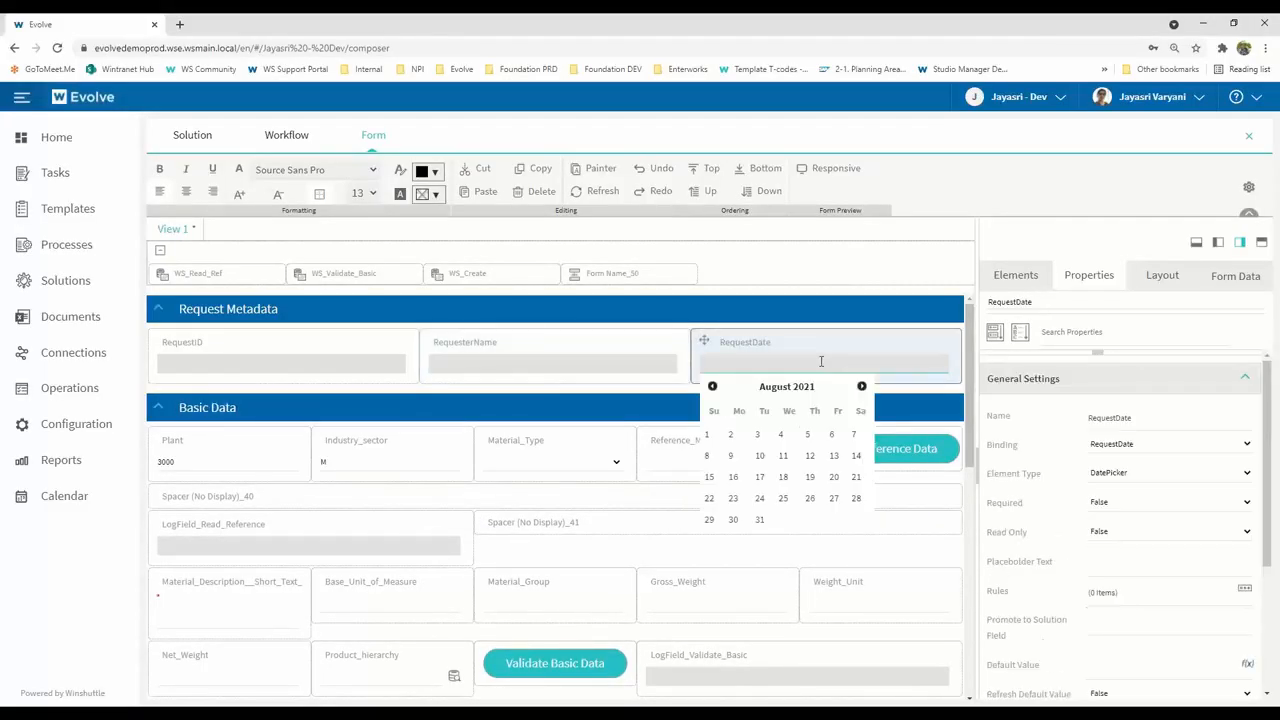
click(1248, 666)
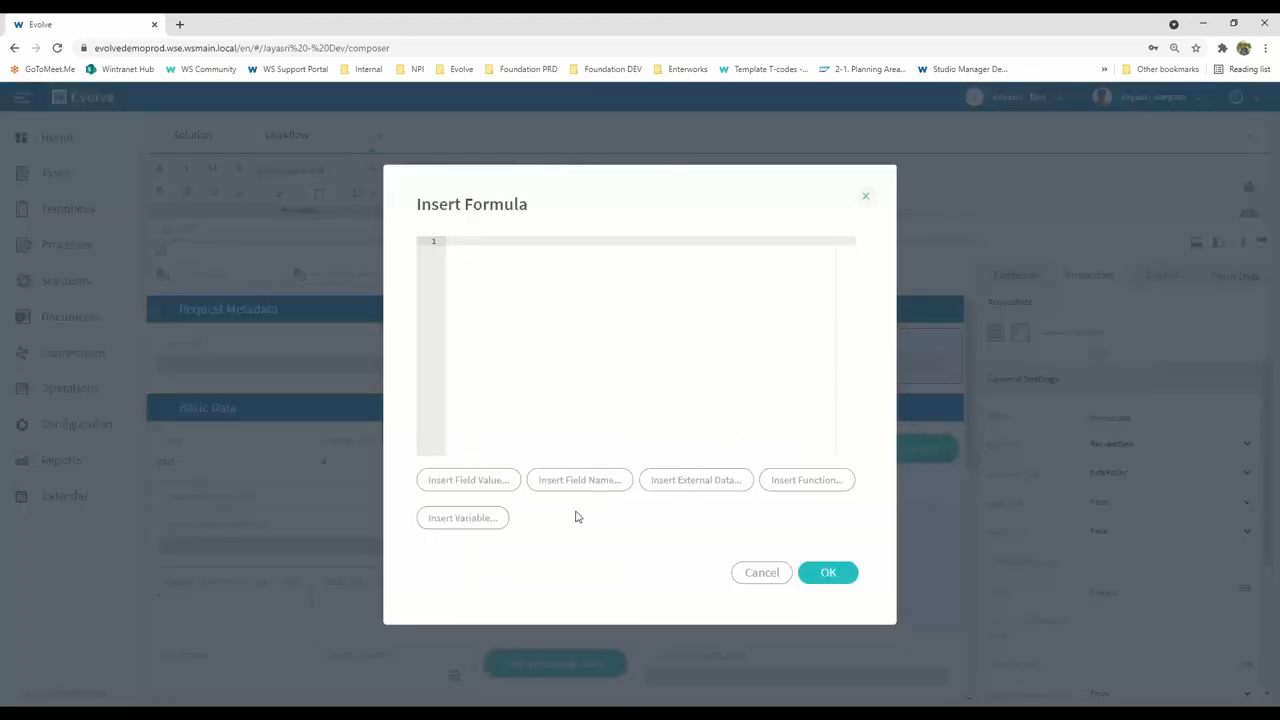
click(797, 484)
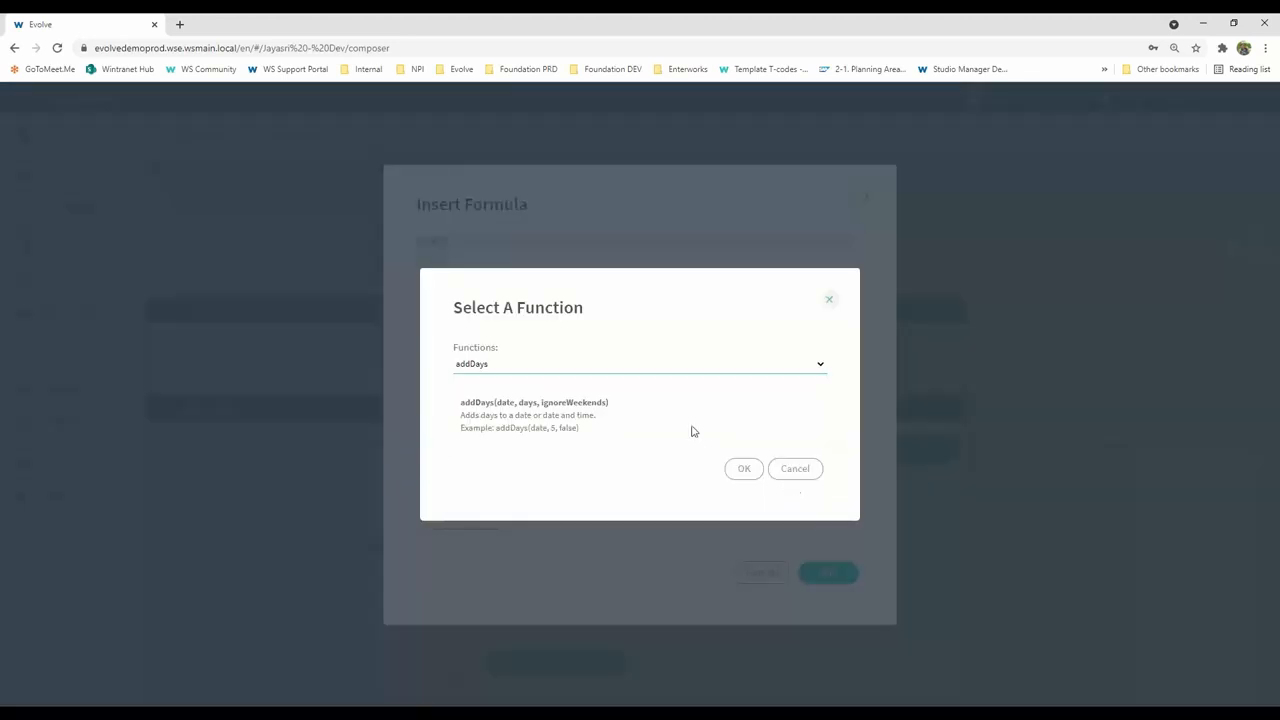
click(543, 368)
scroll(591, 540, down, 3)
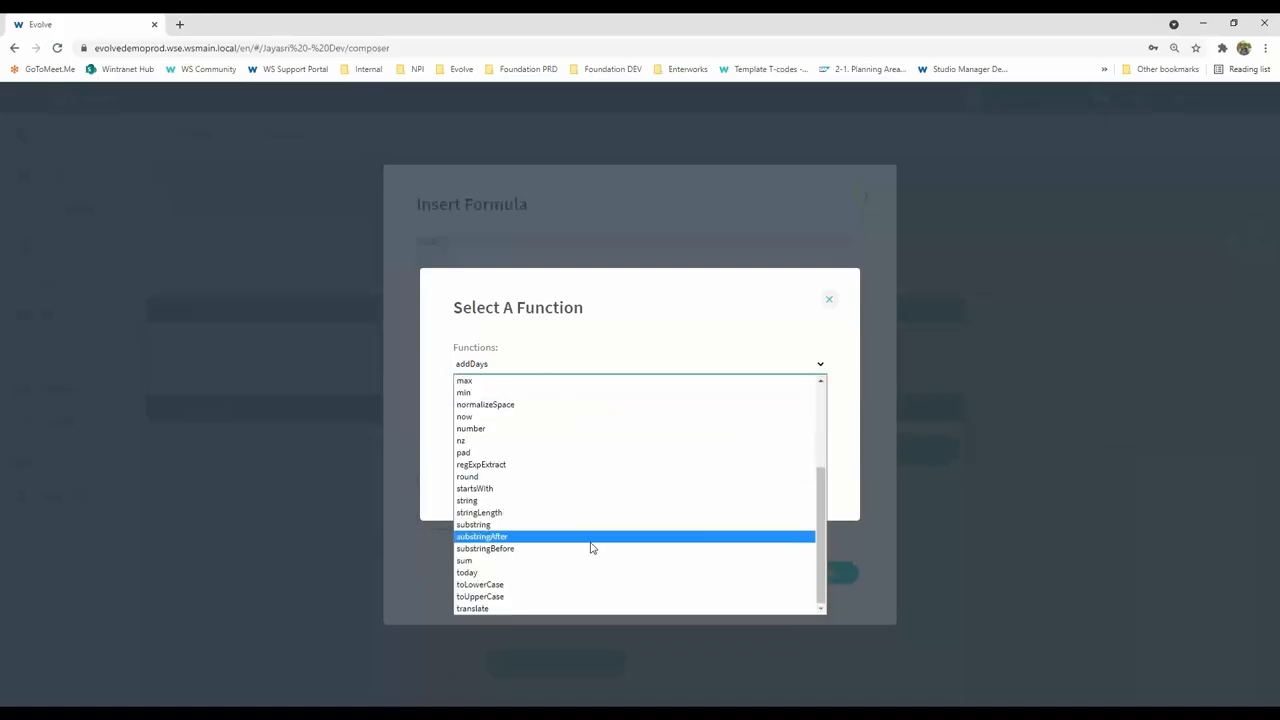
click(598, 557)
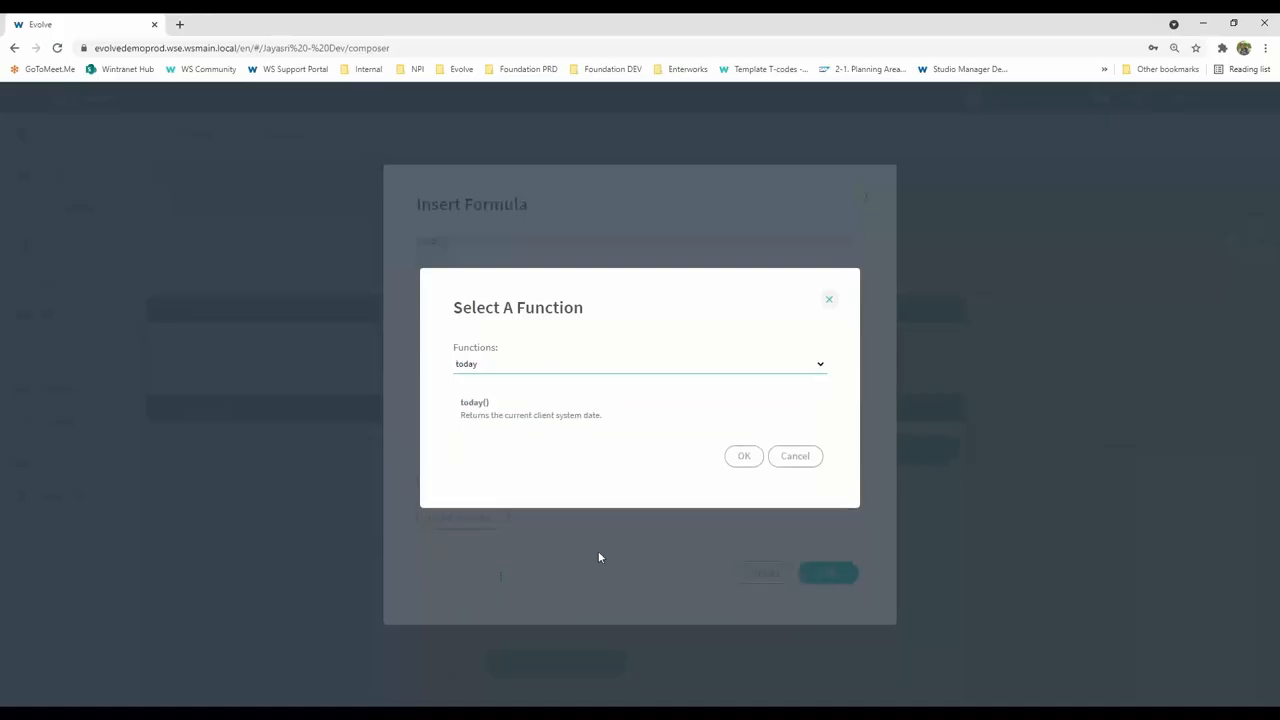
click(744, 456)
click(827, 575)
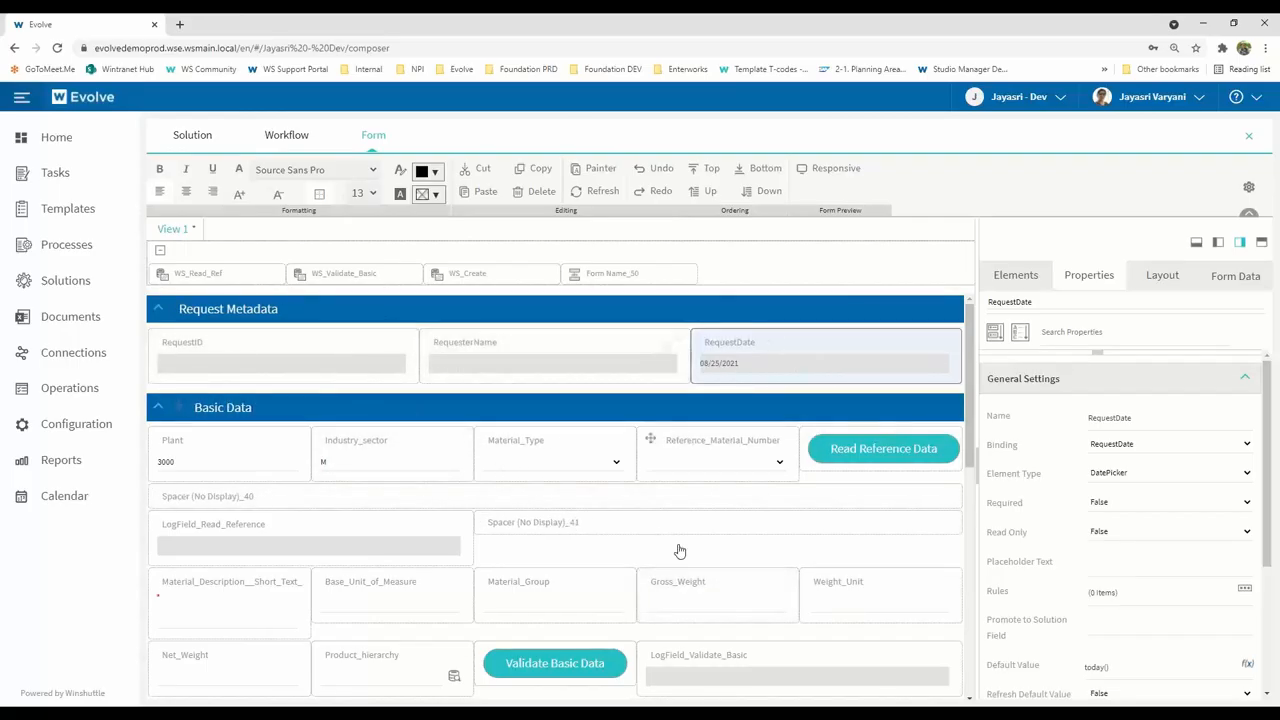
Save and deploy the Evolve 101 Webinar solution with the updated form
scroll(677, 549, down, 3)
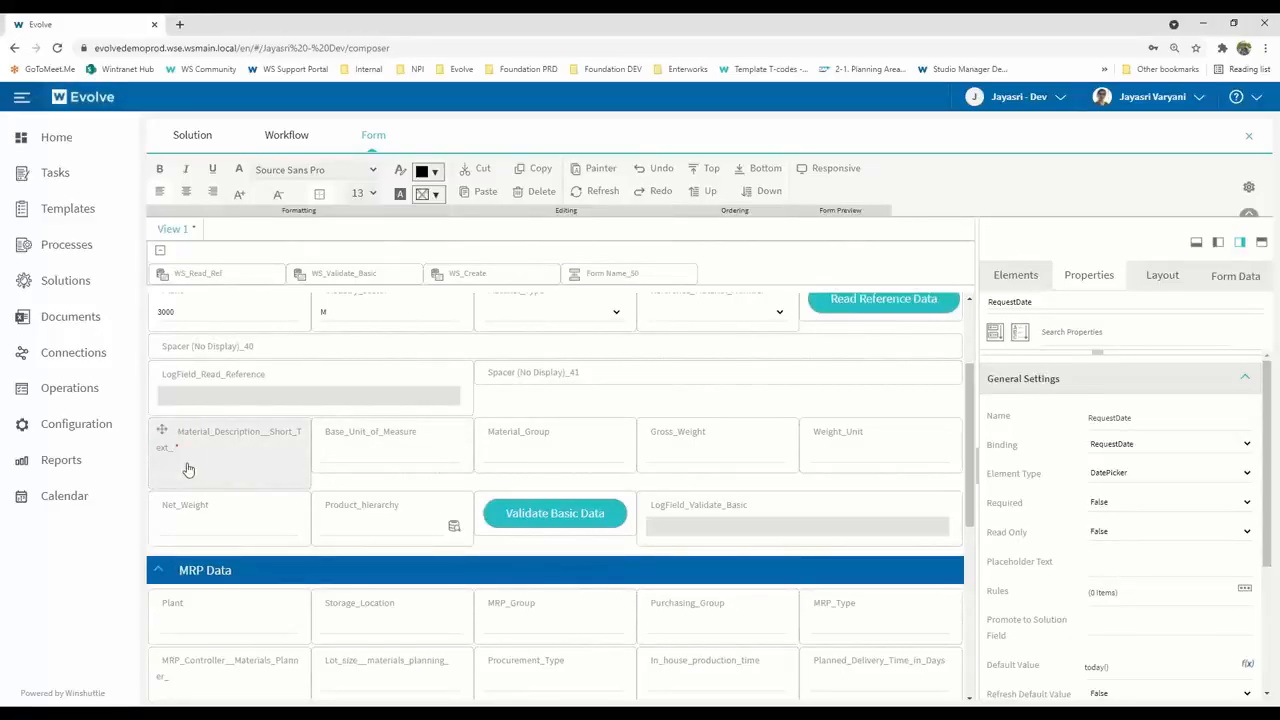
scroll(188, 469, down, 2)
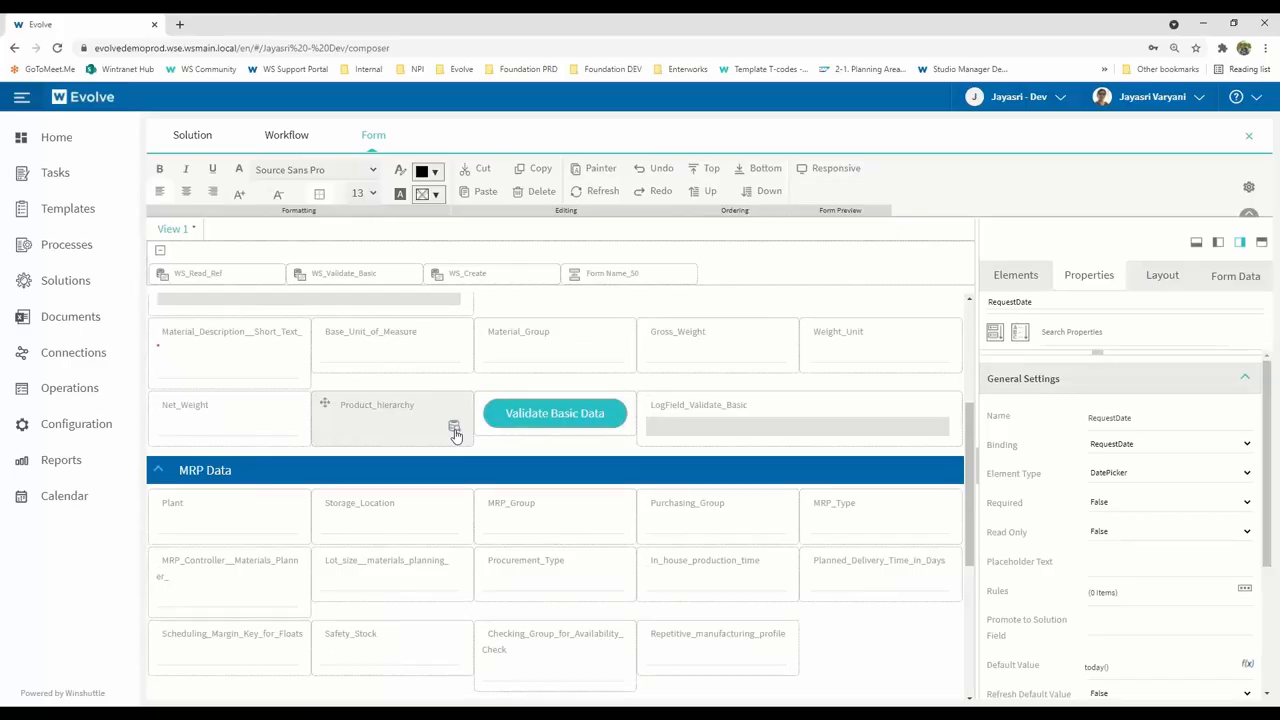
scroll(455, 433, down, 3)
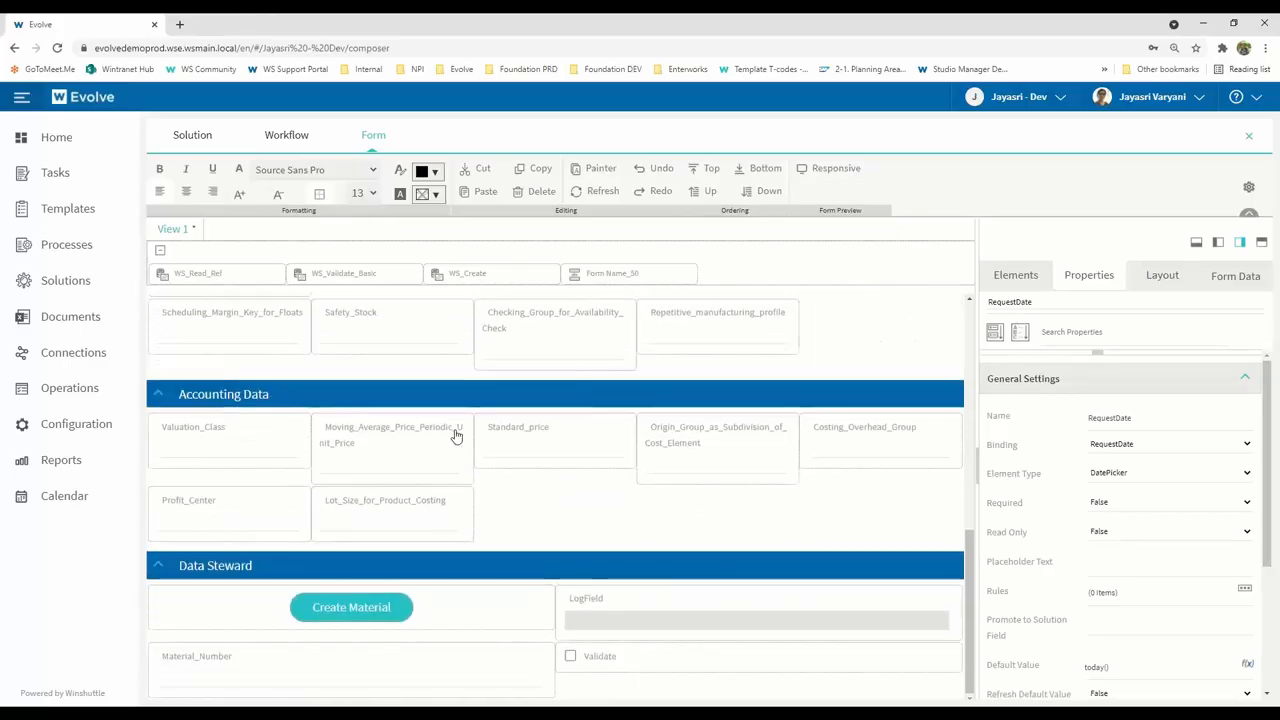
scroll(456, 436, up, 1)
scroll(453, 435, up, 5)
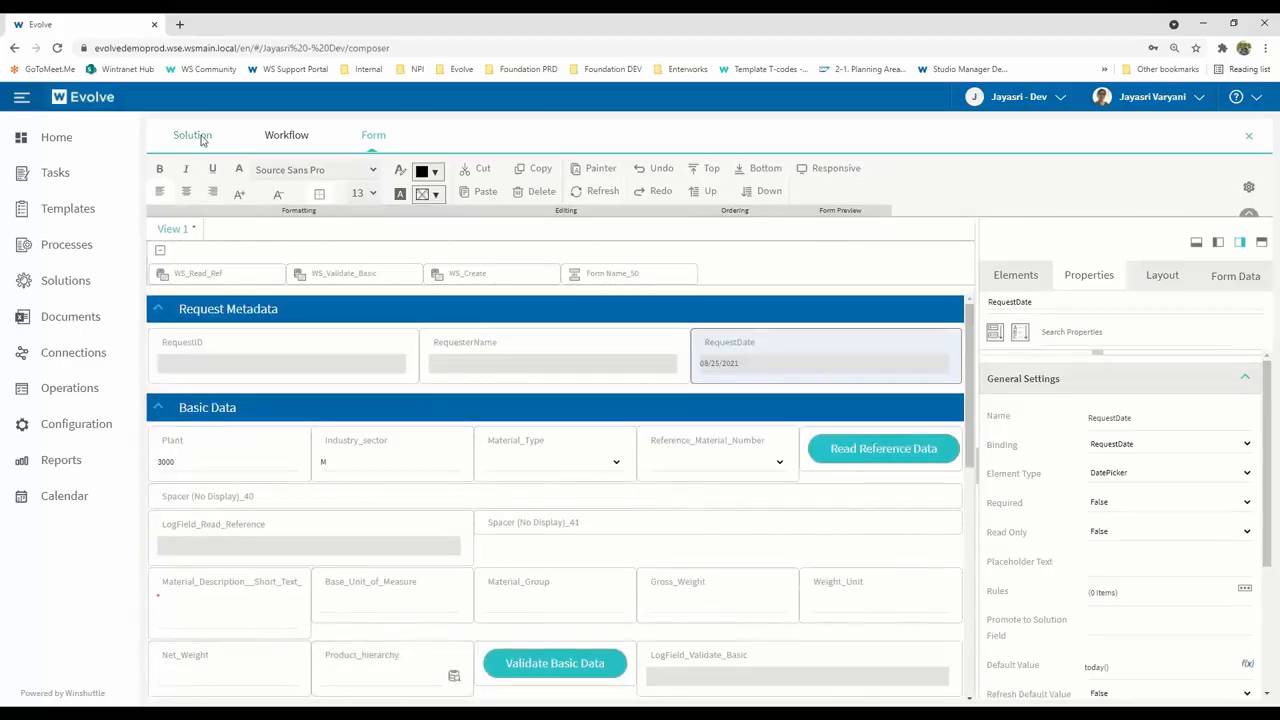
click(198, 140)
click(179, 169)
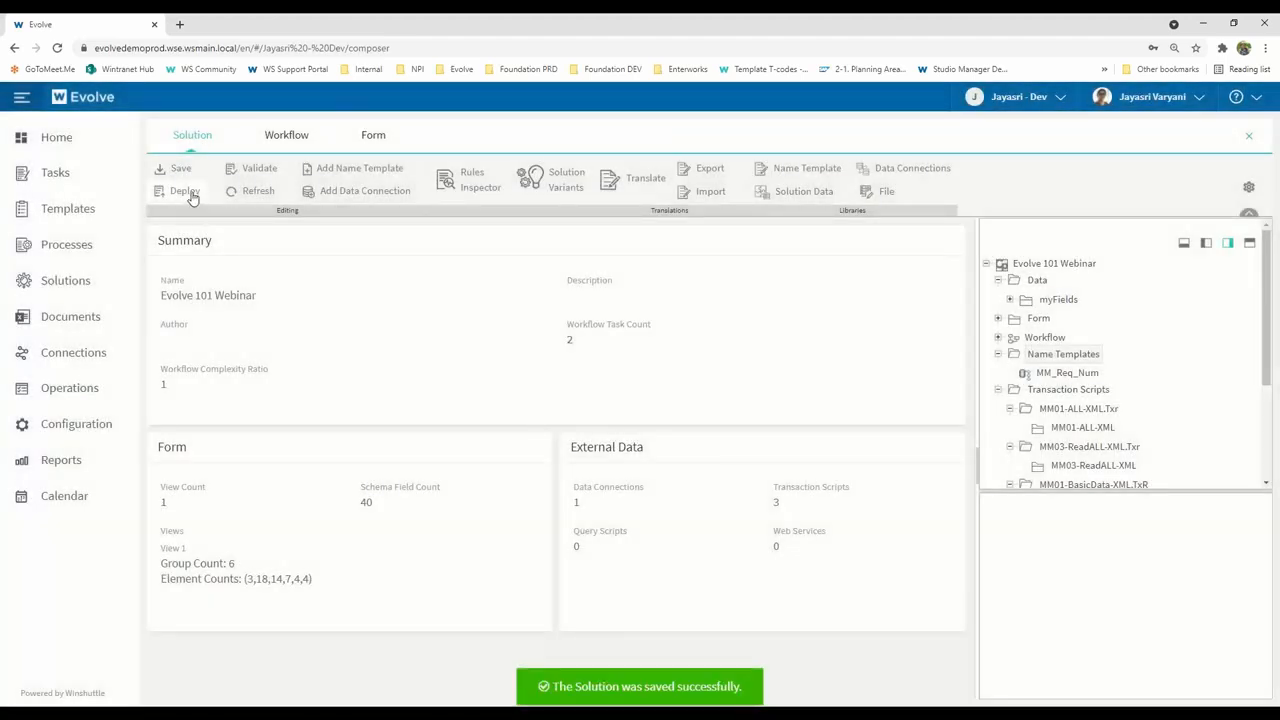
click(191, 193)
click(791, 445)
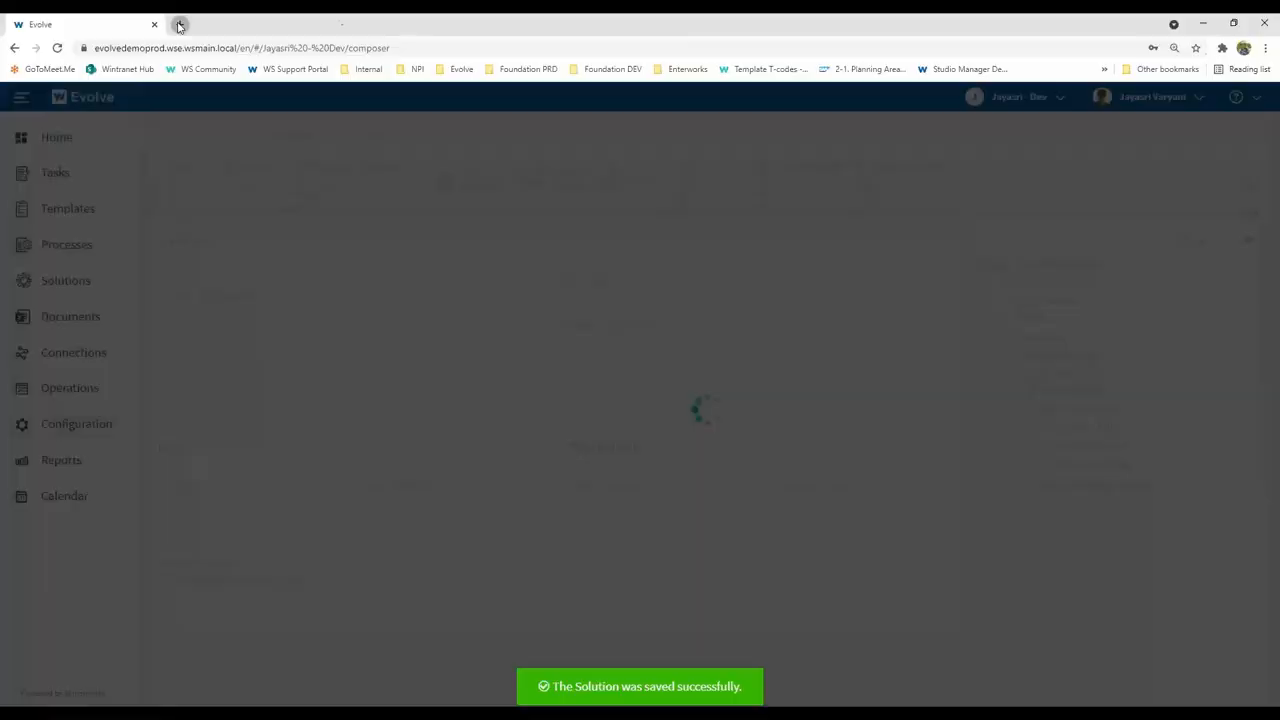
Open Evolve in a new browser tab and start a new Evolve 101 Webinar form
click(180, 24)
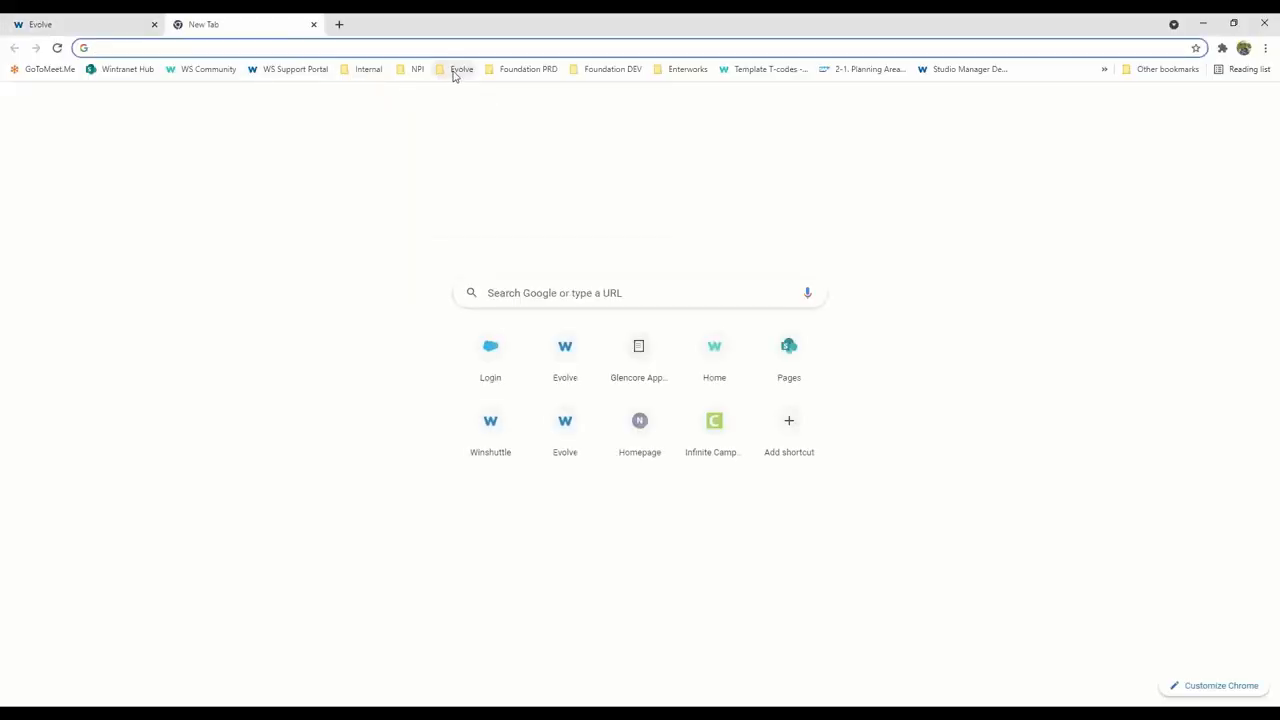
click(459, 70)
click(457, 91)
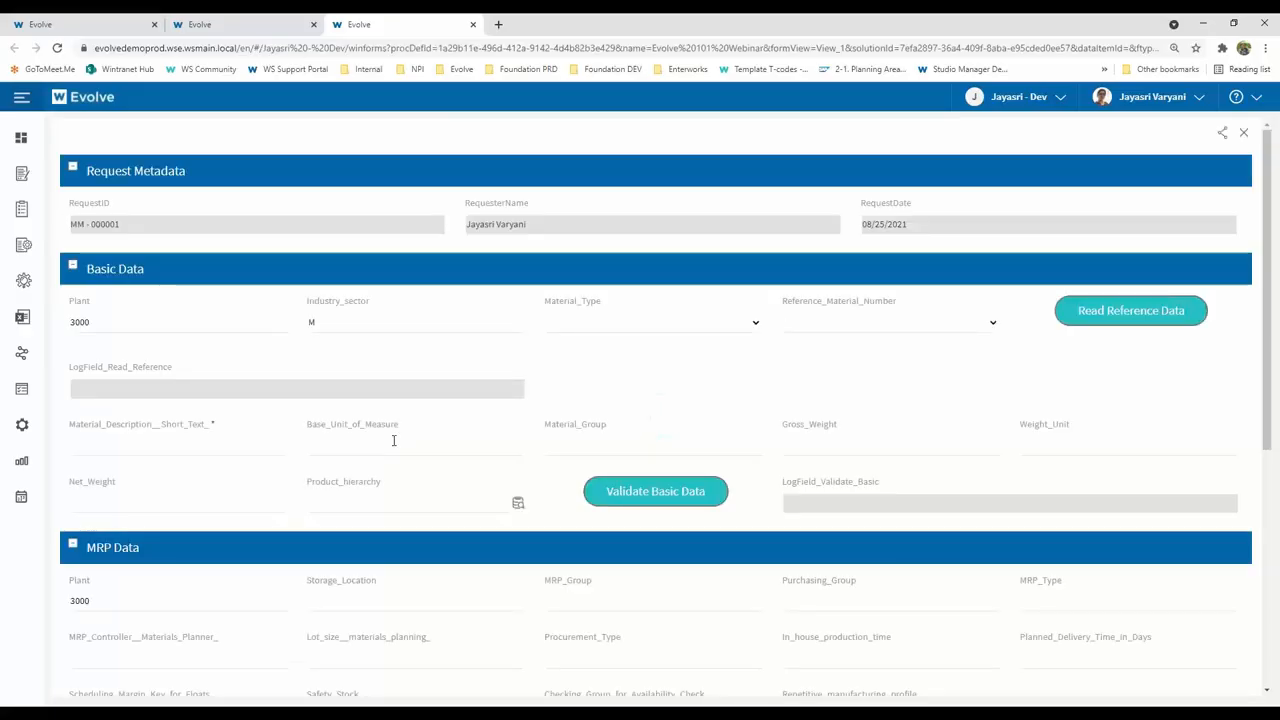
Keep the form open and view the version history of the Evolve 101 Webinar solution in the other Evolve browser tab
click(24, 283)
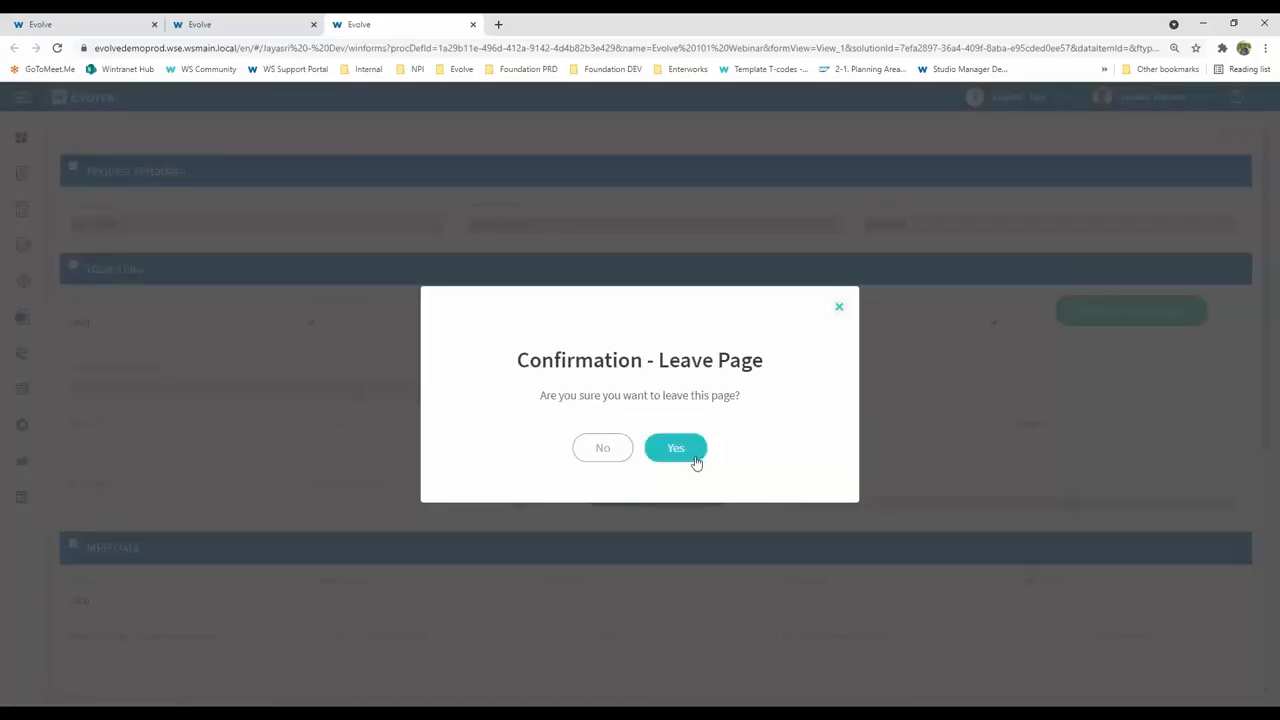
click(601, 448)
click(251, 24)
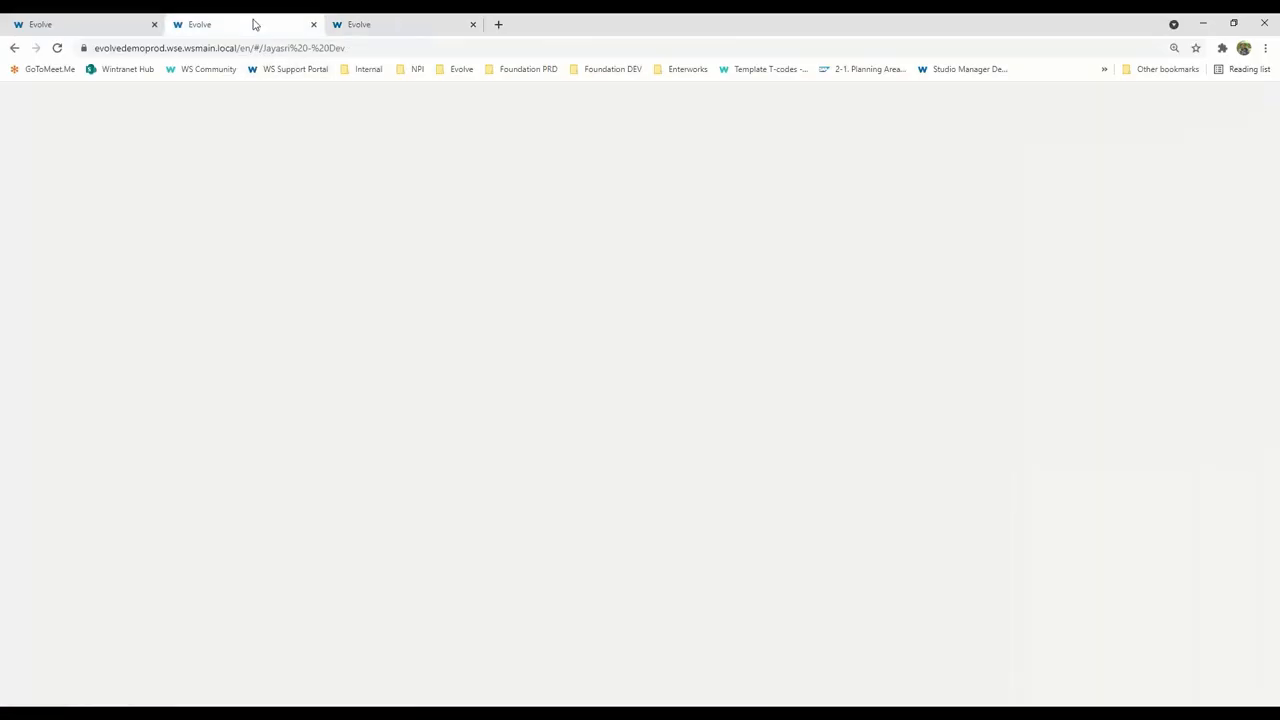
click(24, 283)
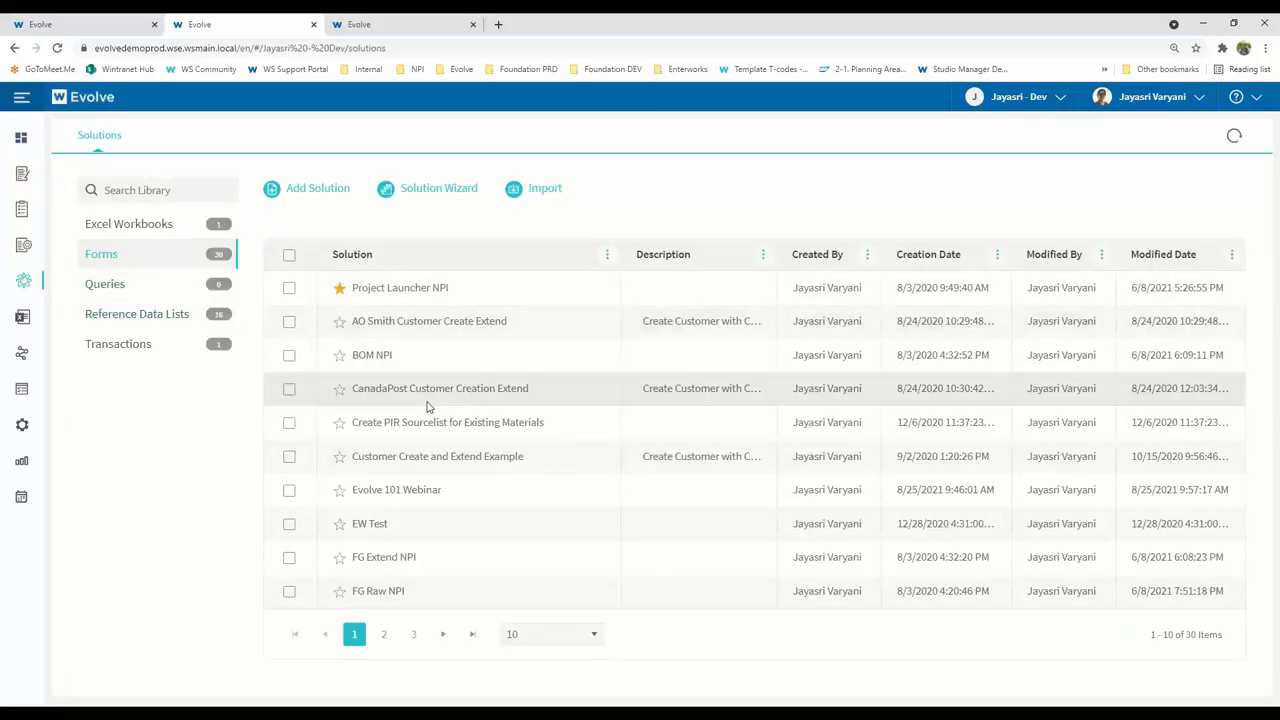
click(289, 490)
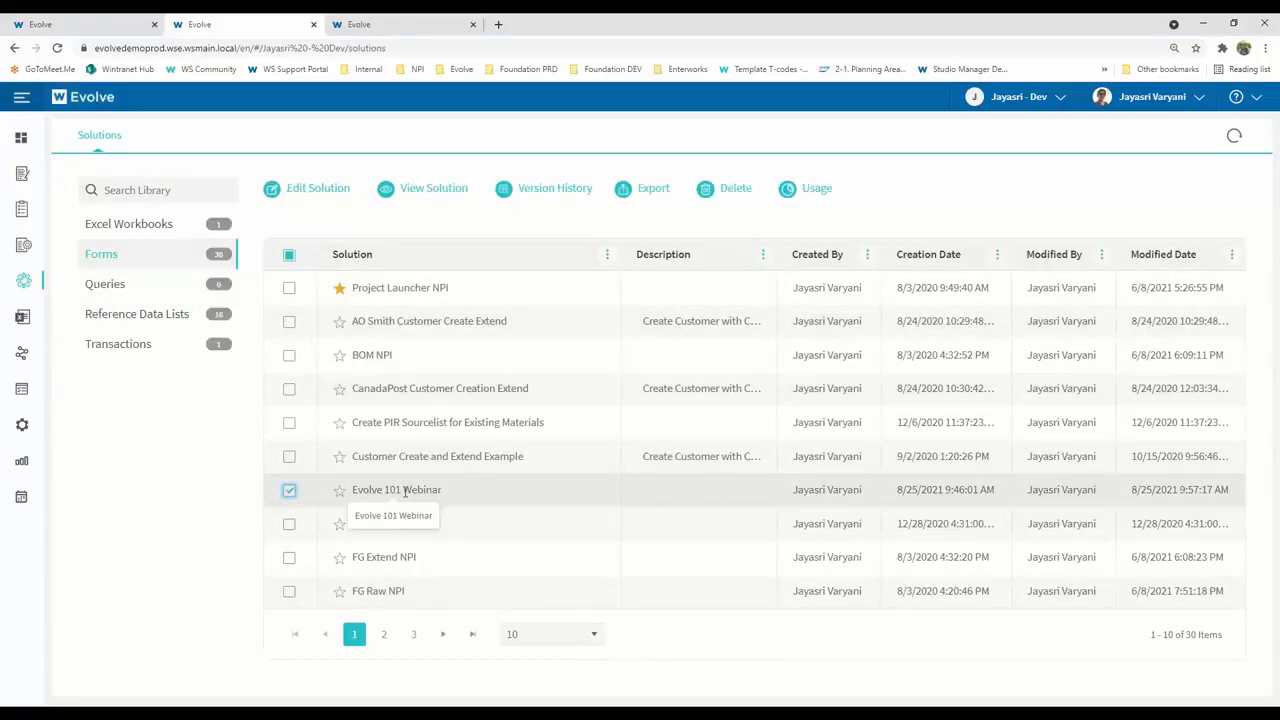
click(555, 190)
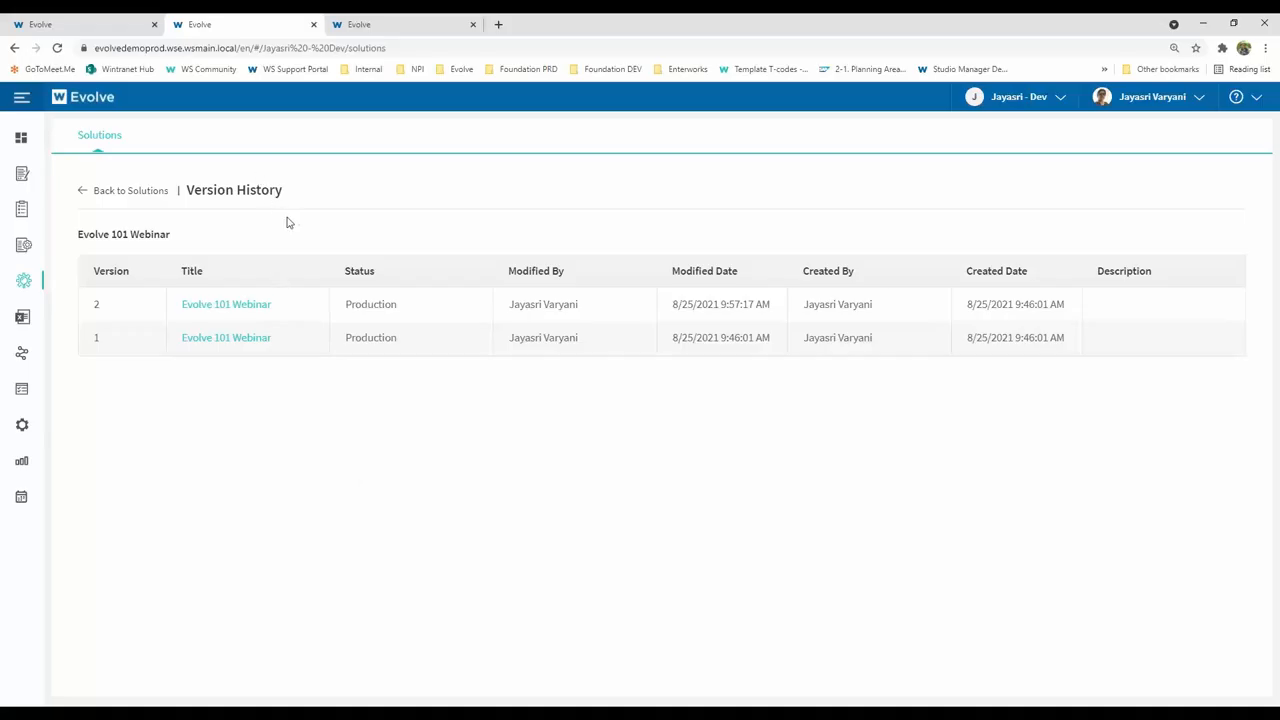
In the open request form, choose material type FERT - Finished Goods and reference material NWH-MF-REF1, and read the reference data from SAP
click(396, 22)
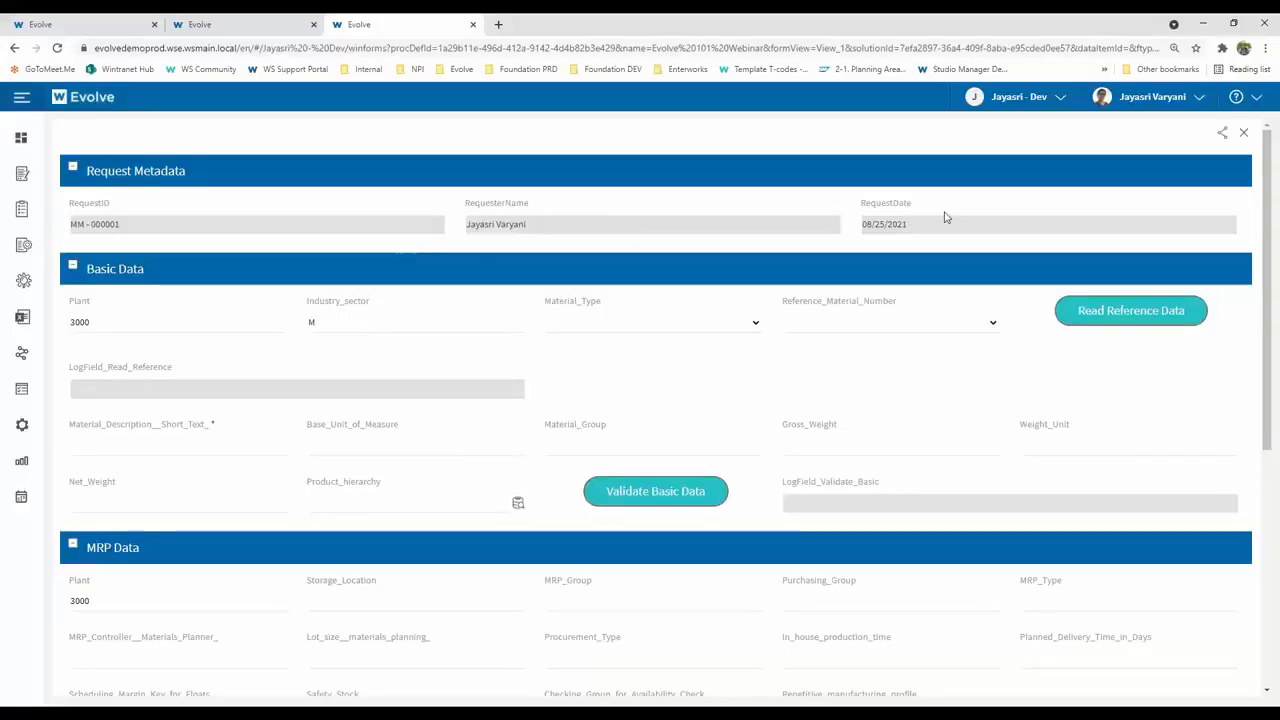
click(755, 323)
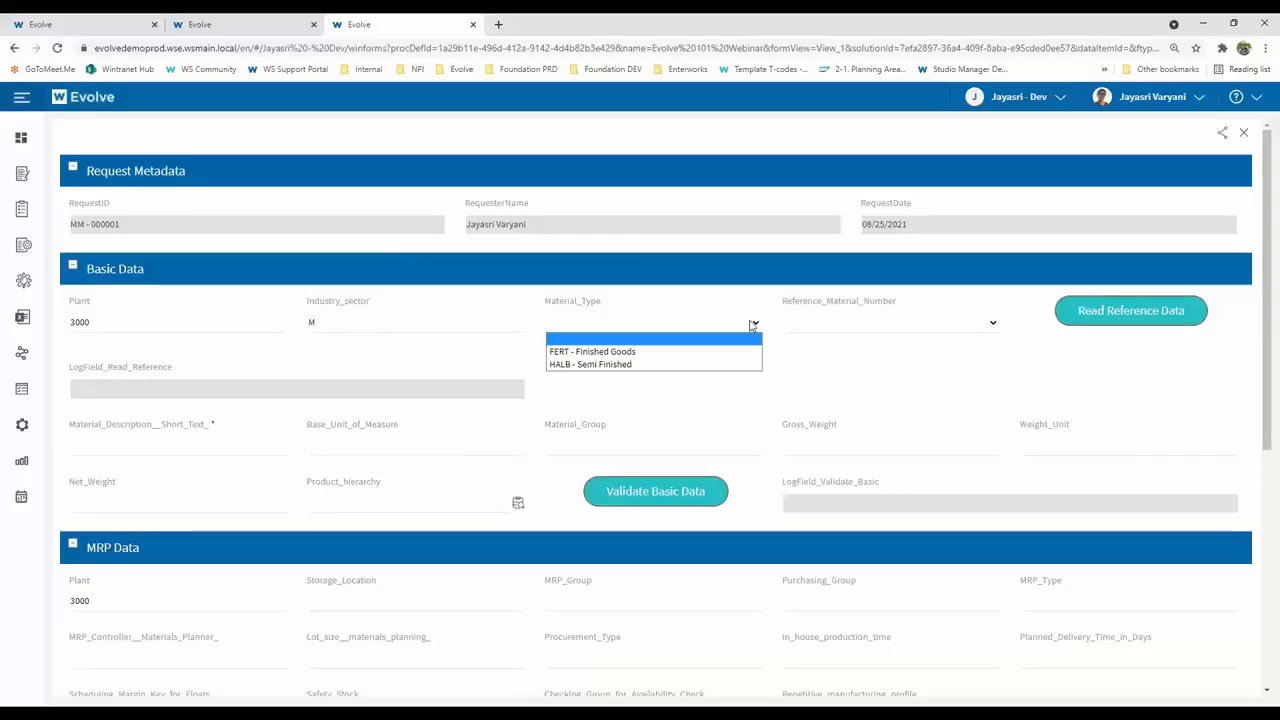
click(738, 348)
click(874, 328)
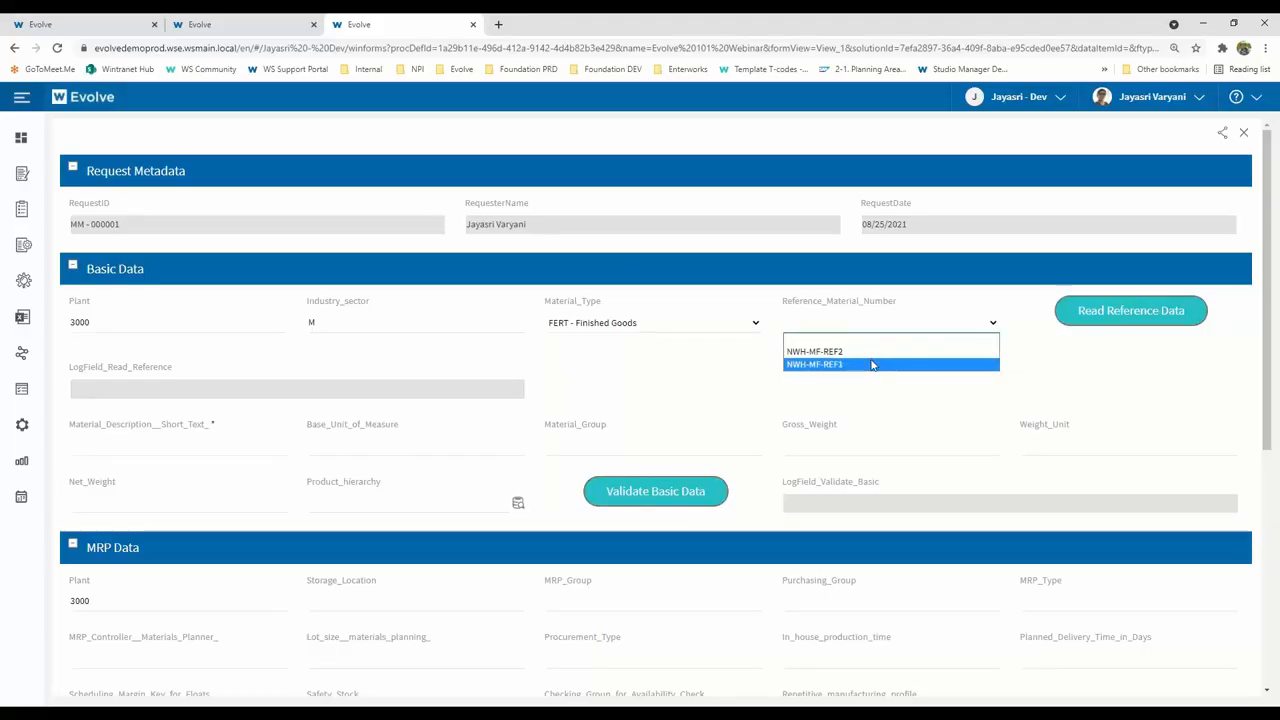
click(874, 363)
click(1097, 318)
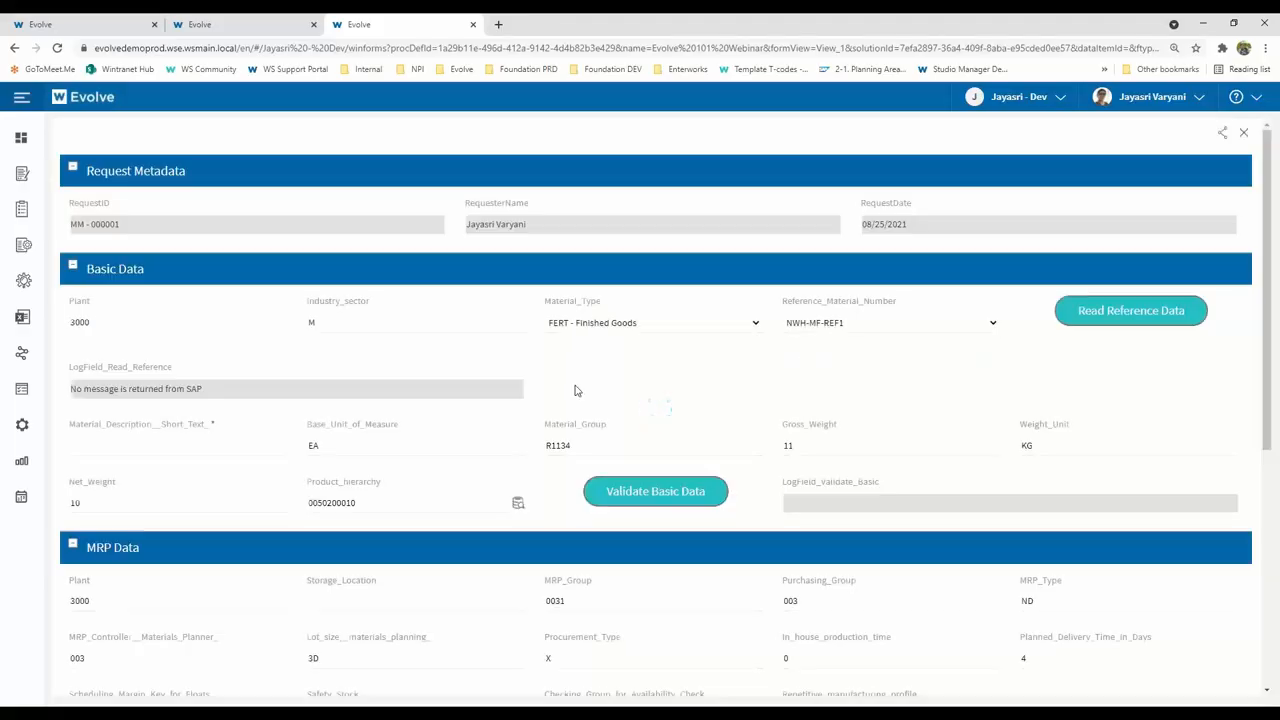
Test the Material_Description__Short_Text_ field's rules with the lowercase text "asjkh aiwueoaiwe ioweuroiwueoeiuoisu" and the extra characters "ajs"
scroll(674, 425, down, 1)
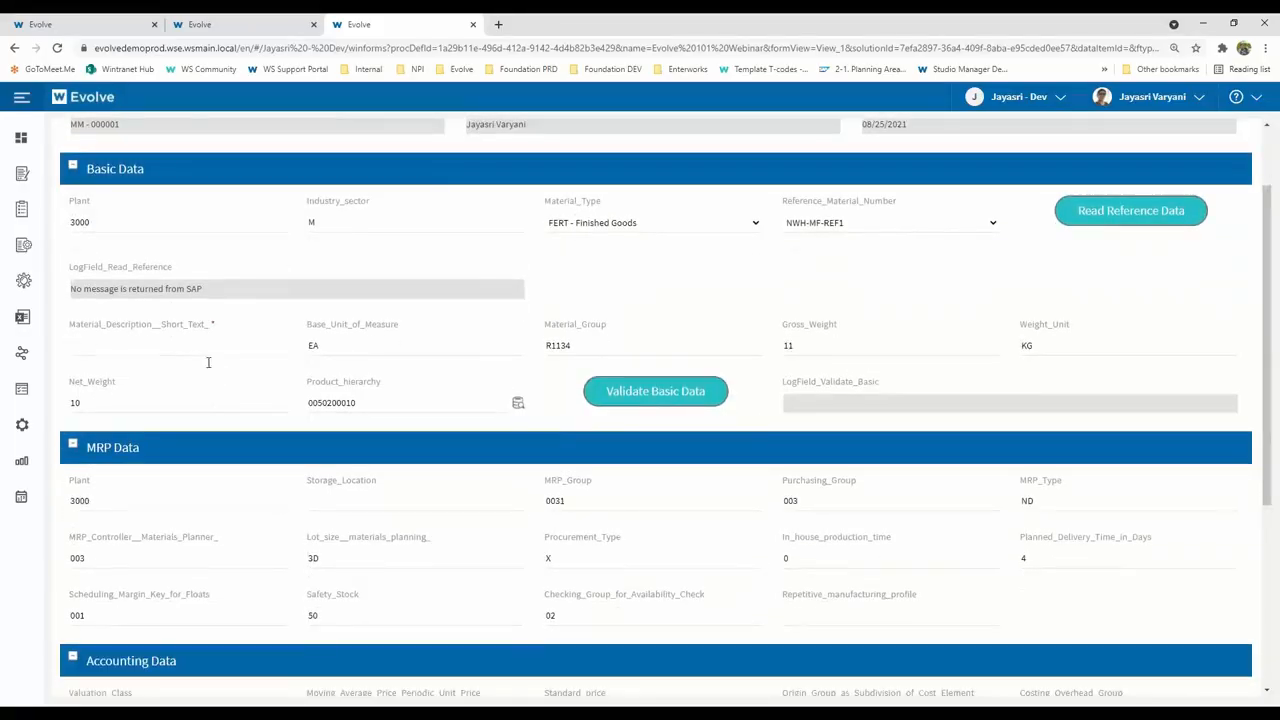
click(175, 346)
text(asjkh aiwueoaiwe  ioweuroiwueoeiuoisu)
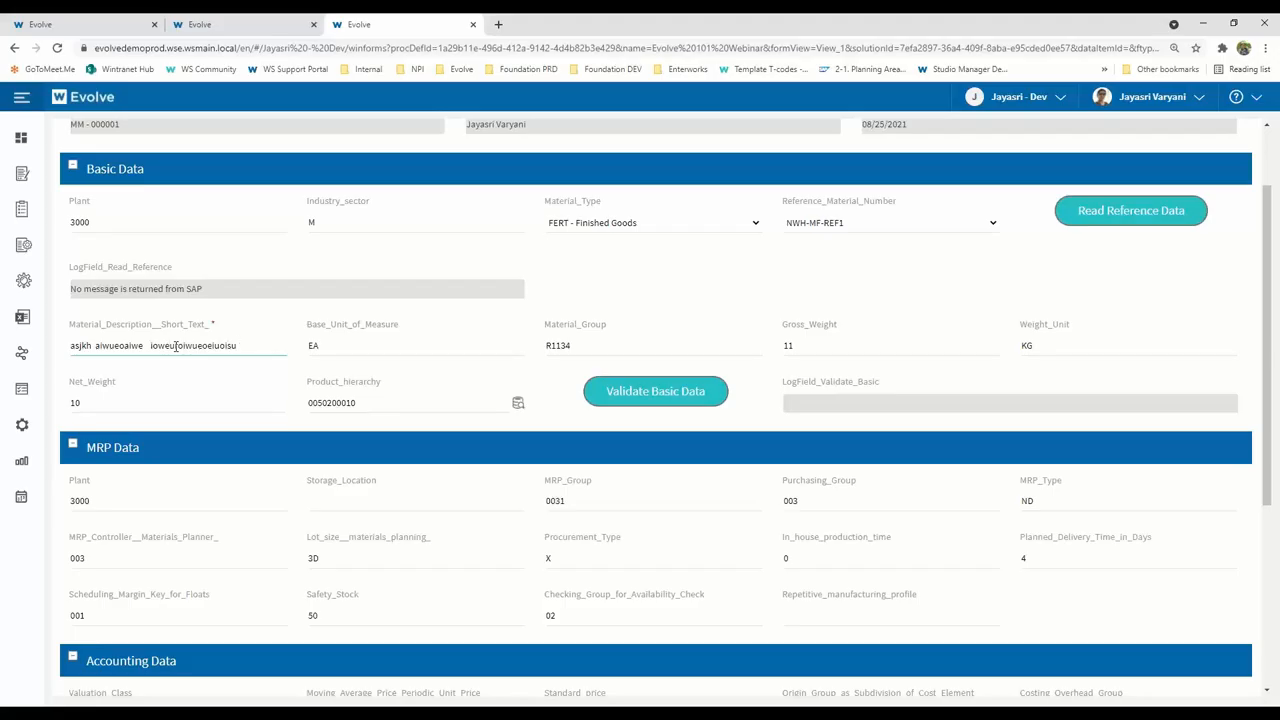
key(Tab)
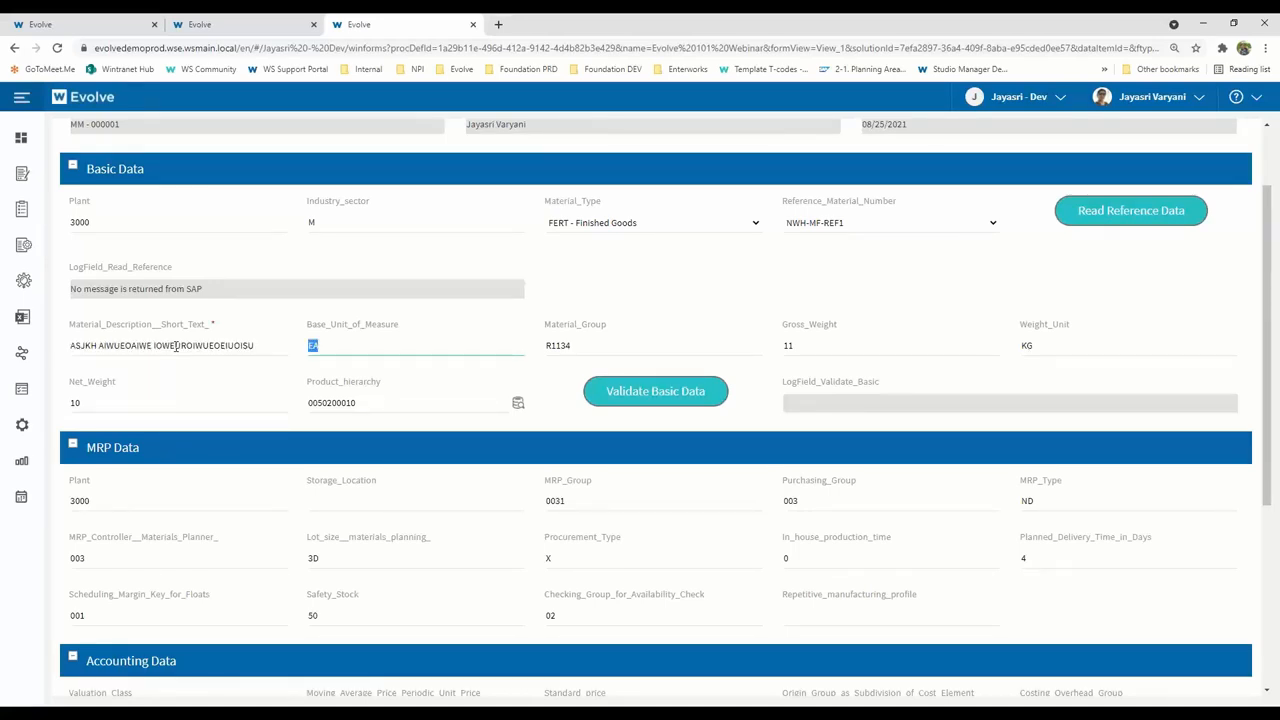
click(260, 350)
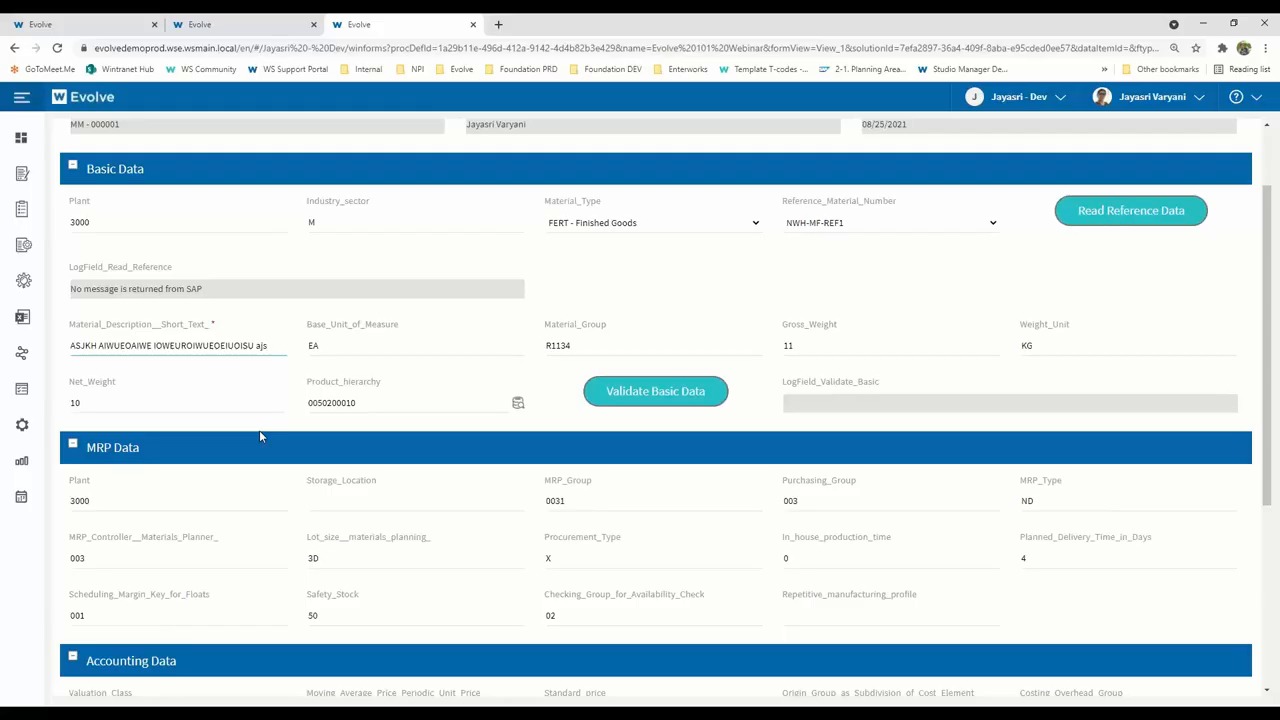
Replace the material description with DEMO TEST and validate the basic data against SAP
key(BackSpace)
key(BackSpace)
key(BackSpace)
key(BackSpace)
key(BackSpace)
key(BackSpace)
key(BackSpace)
key(BackSpace)
key(BackSpace)
key(BackSpace)
key(BackSpace)
key(BackSpace)
key(BackSpace)
key(BackSpace)
key(BackSpace)
key(BackSpace)
key(BackSpace)
key(BackSpace)
key(BackSpace)
key(BackSpace)
text(DEMO TEST)
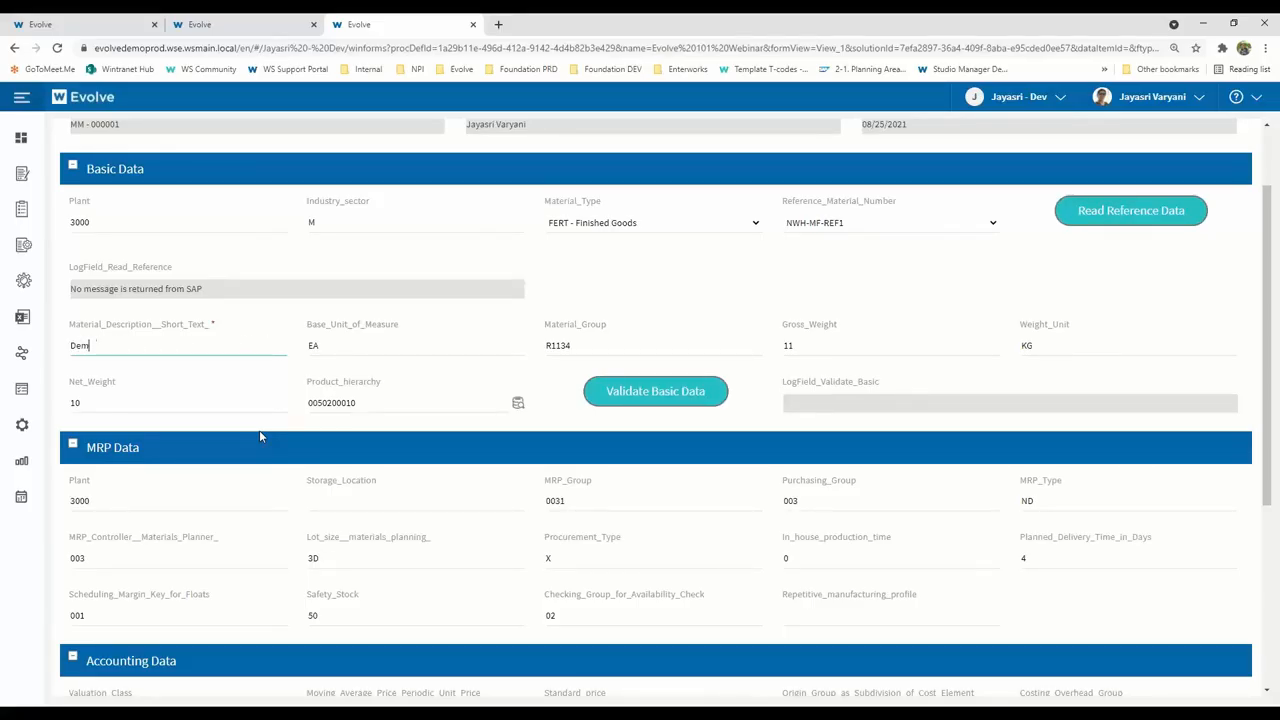
key(Tab)
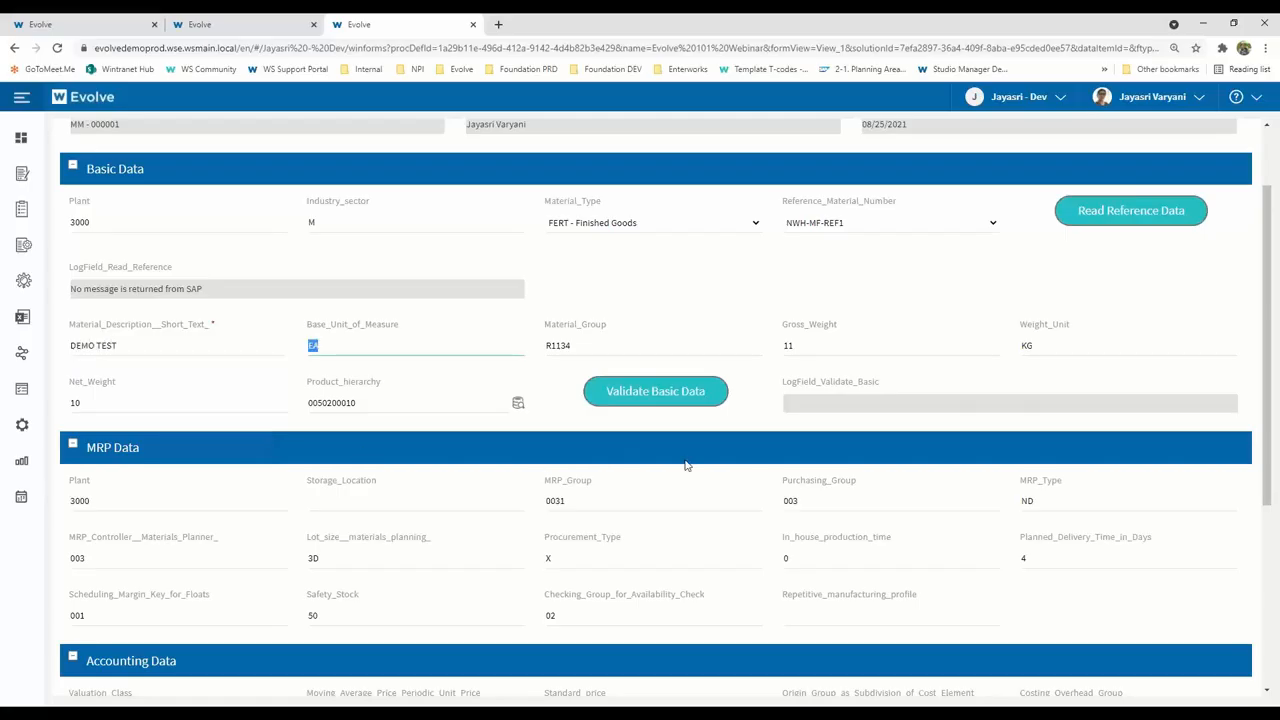
click(695, 393)
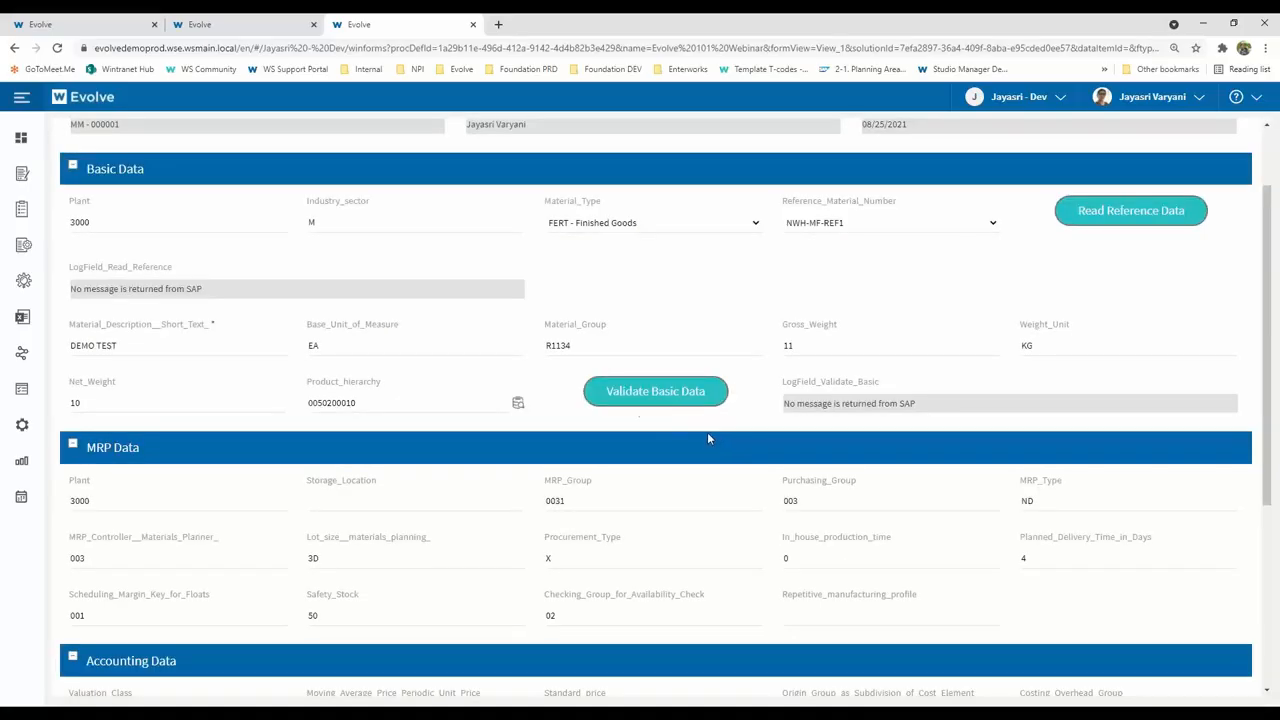
click(518, 403)
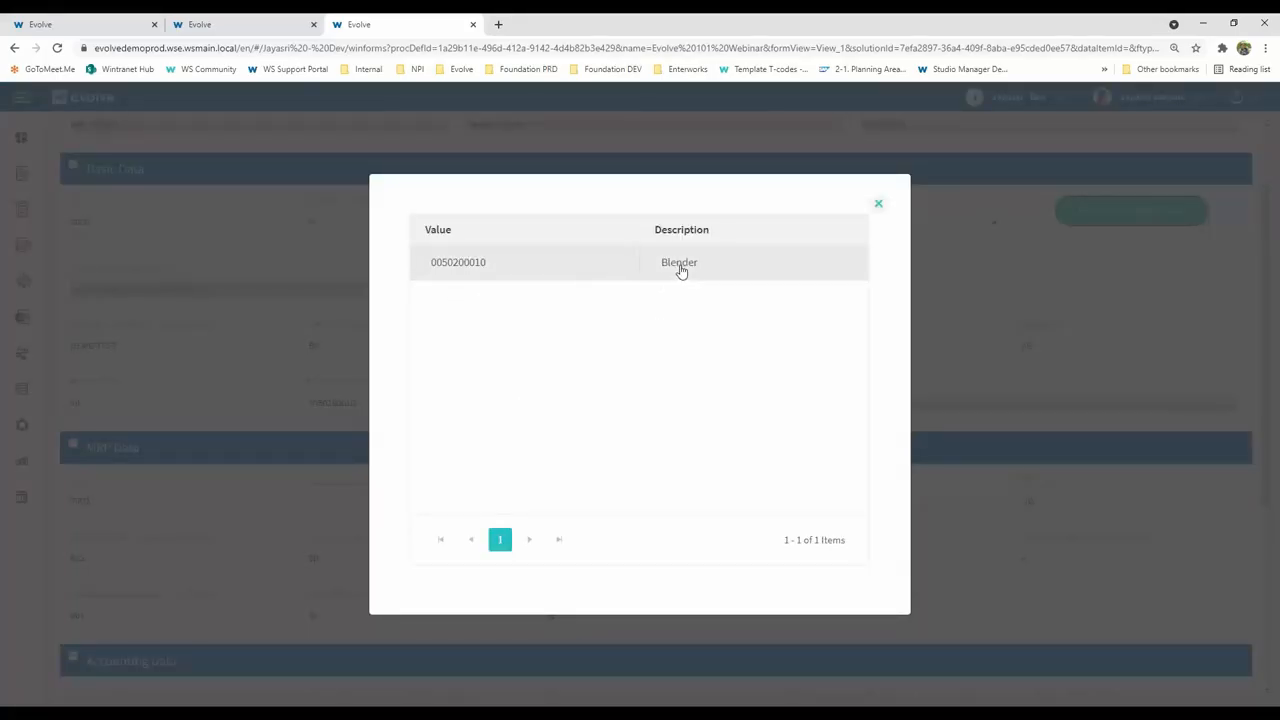
click(879, 204)
click(400, 397)
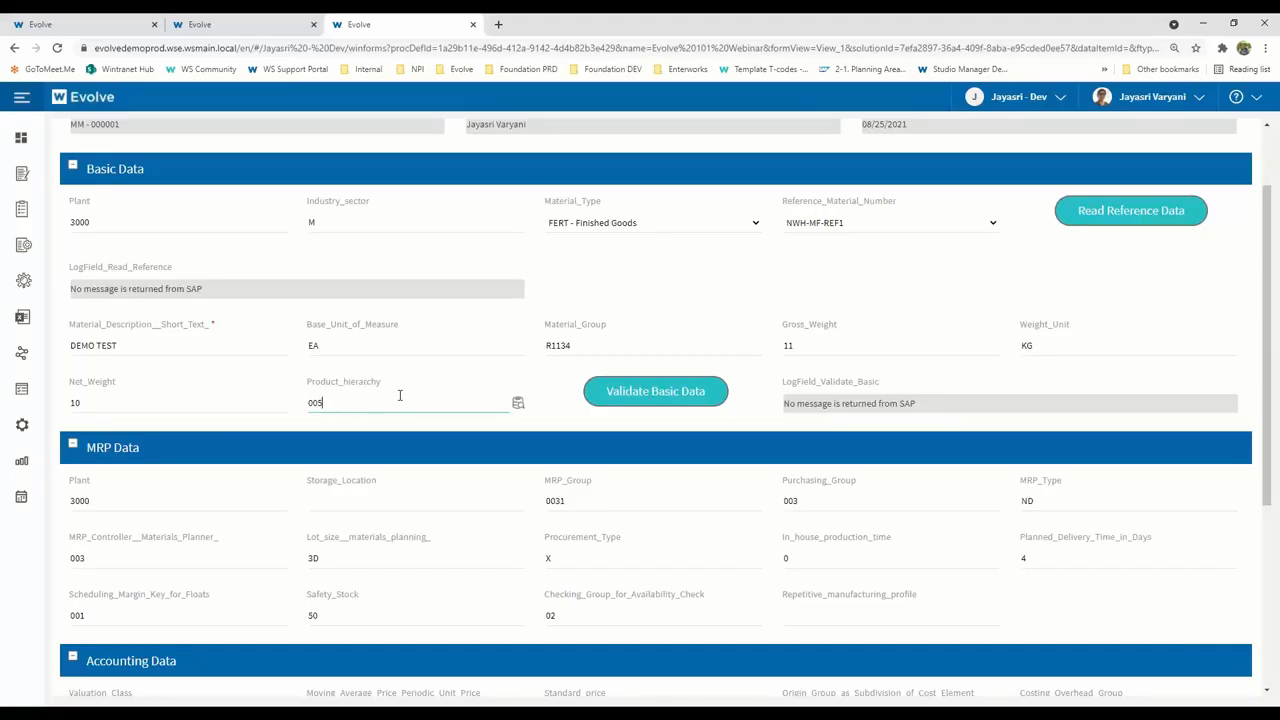
click(517, 403)
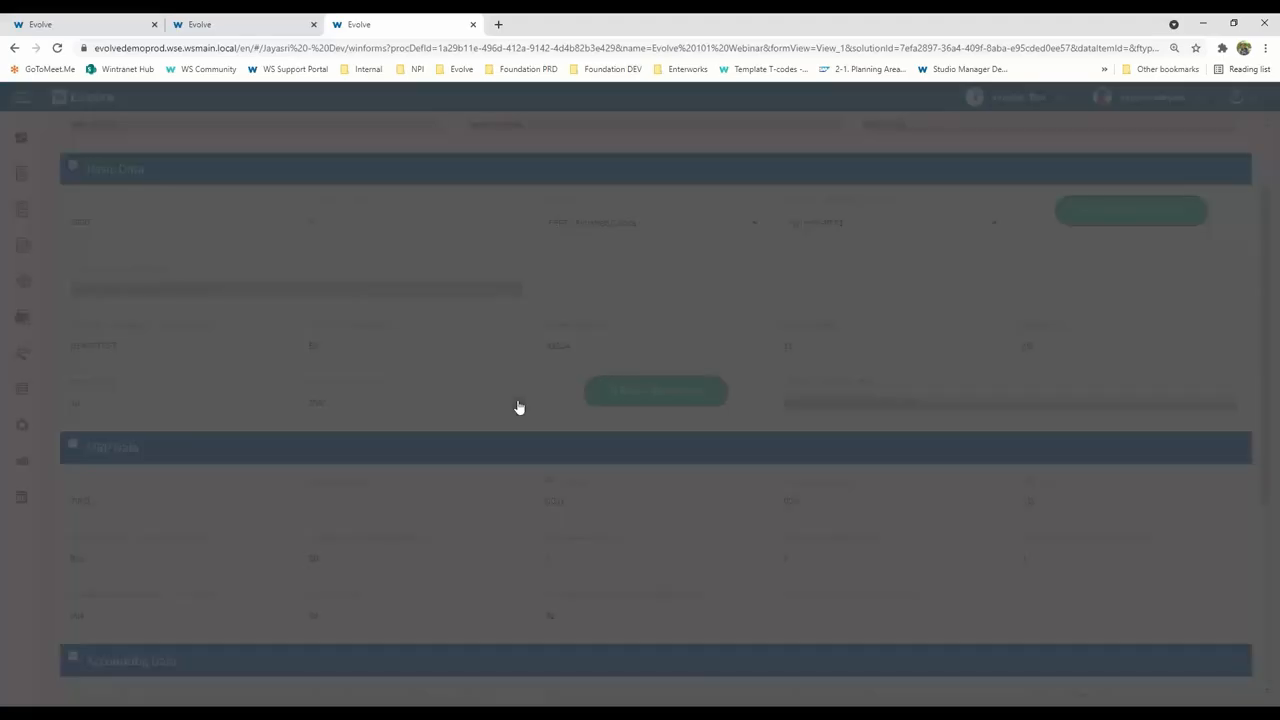
scroll(709, 309, down, 5)
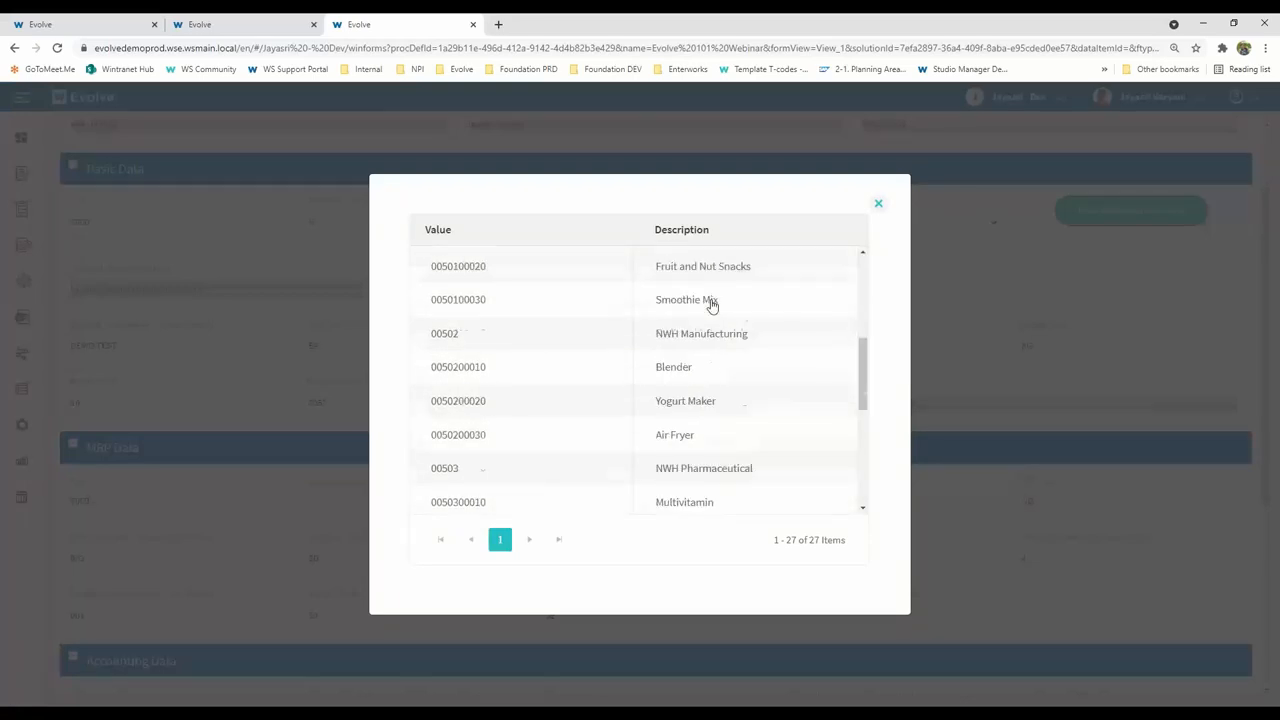
scroll(712, 305, down, 3)
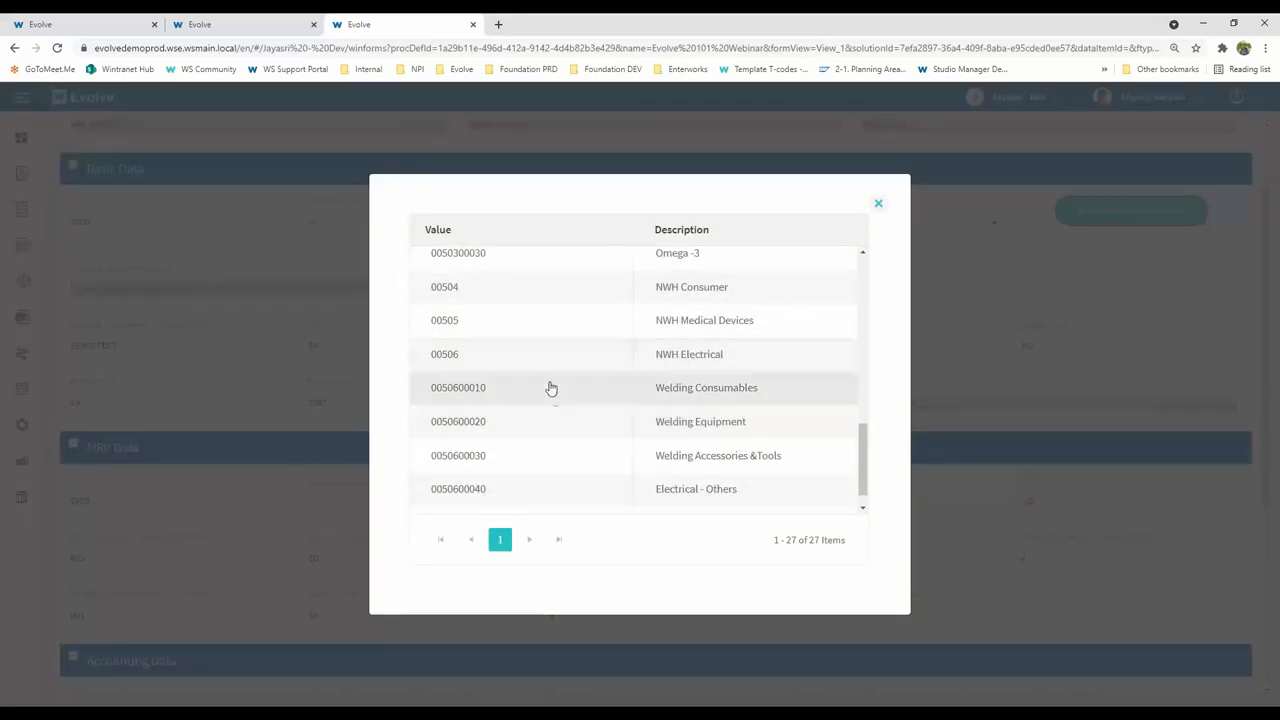
scroll(577, 462, down, 1)
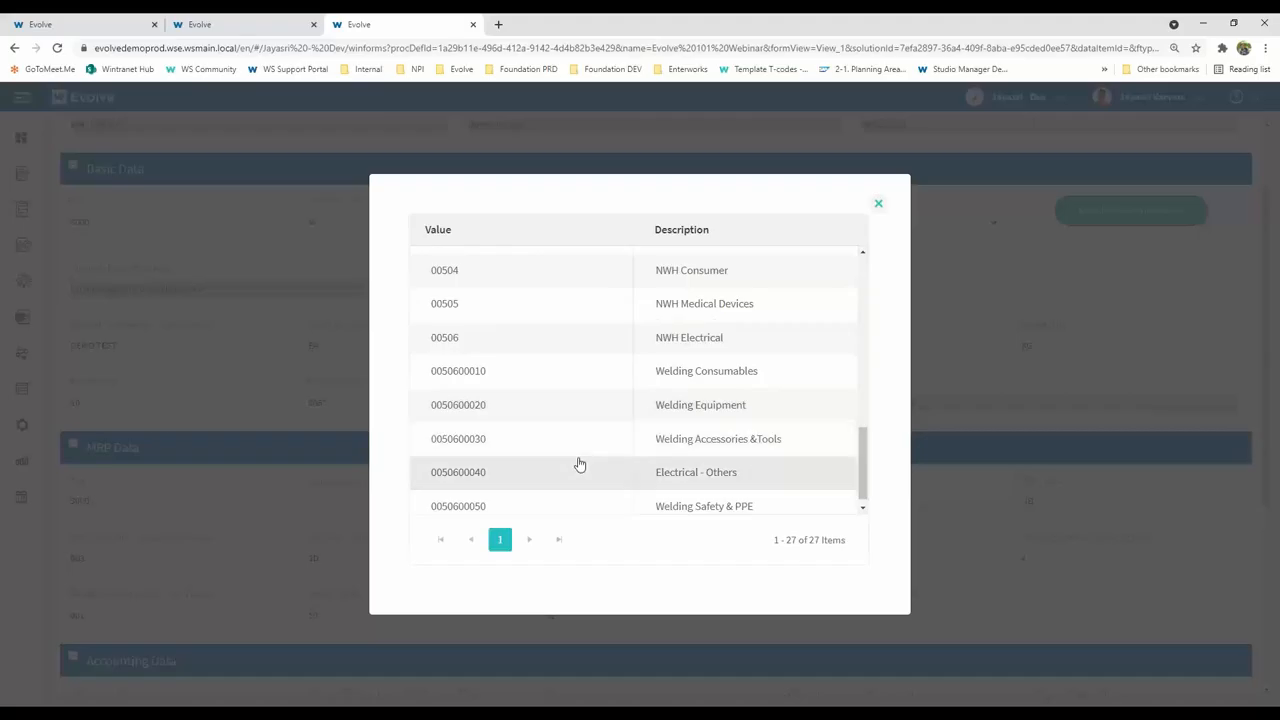
scroll(584, 428, up, 5)
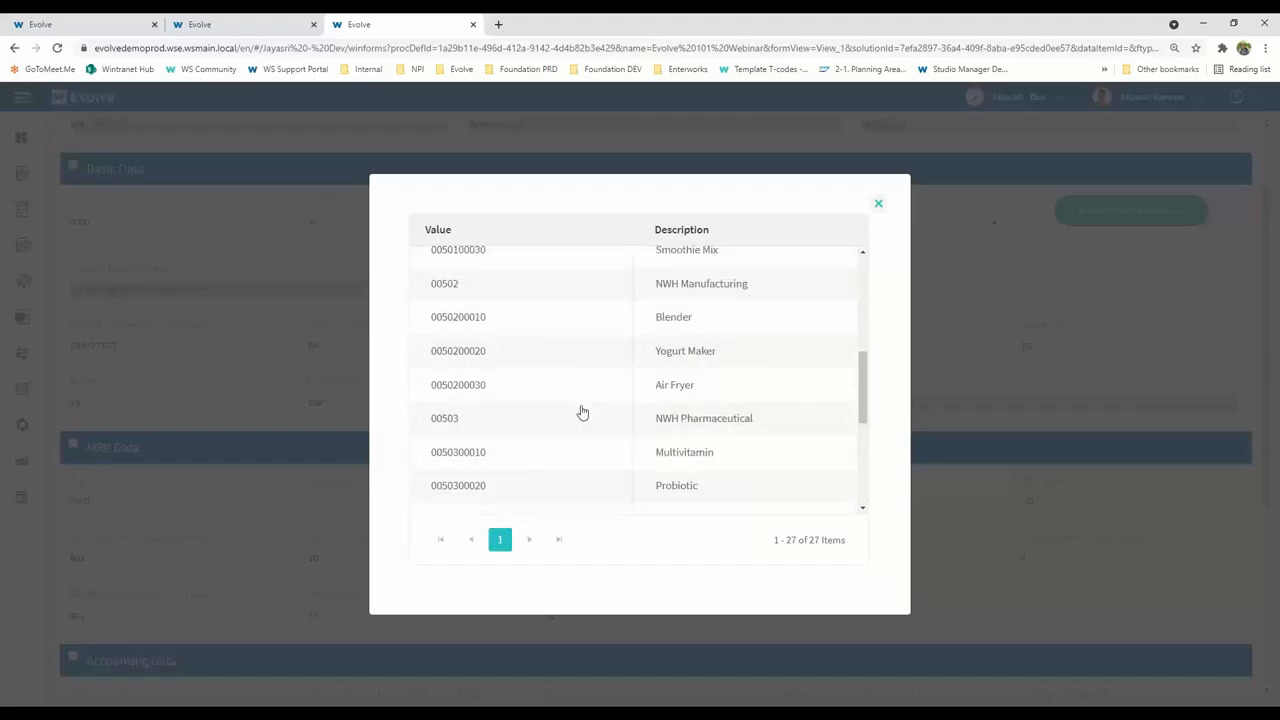
click(630, 317)
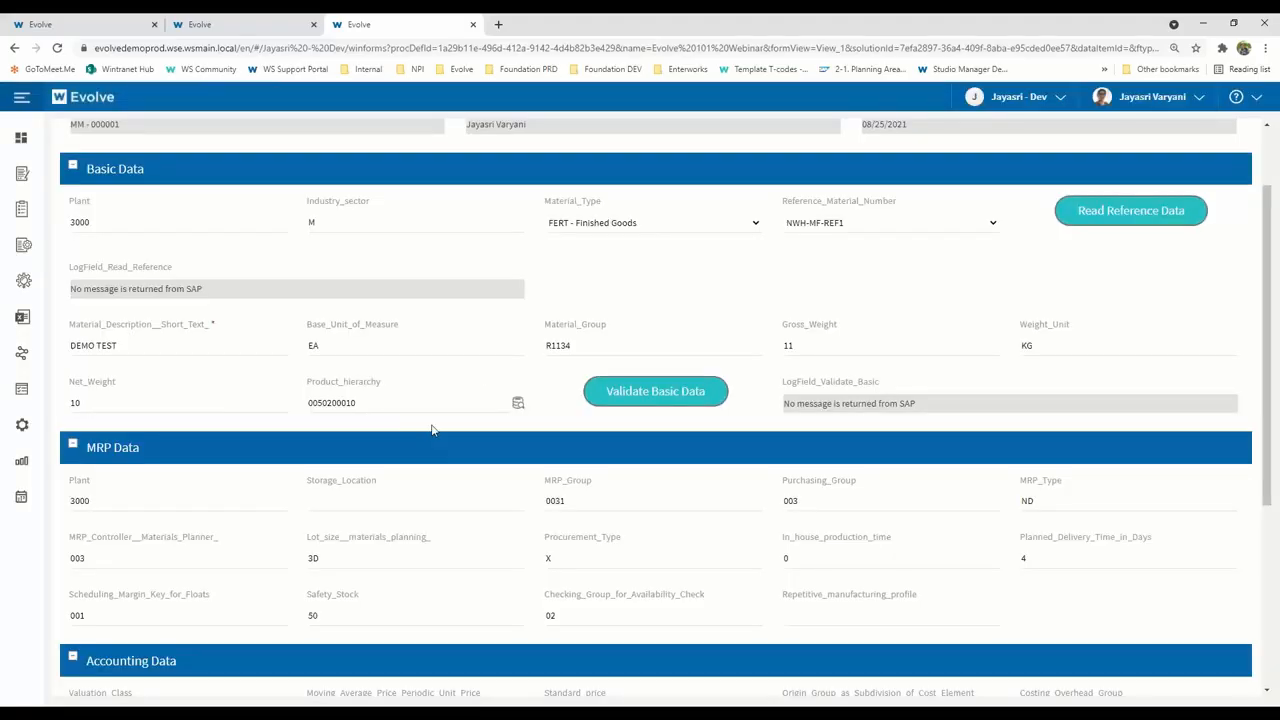
Validate the basic data against SAP again and check the message in the LogField_Validate_Basic field
click(697, 395)
drag(915, 410, 784, 423)
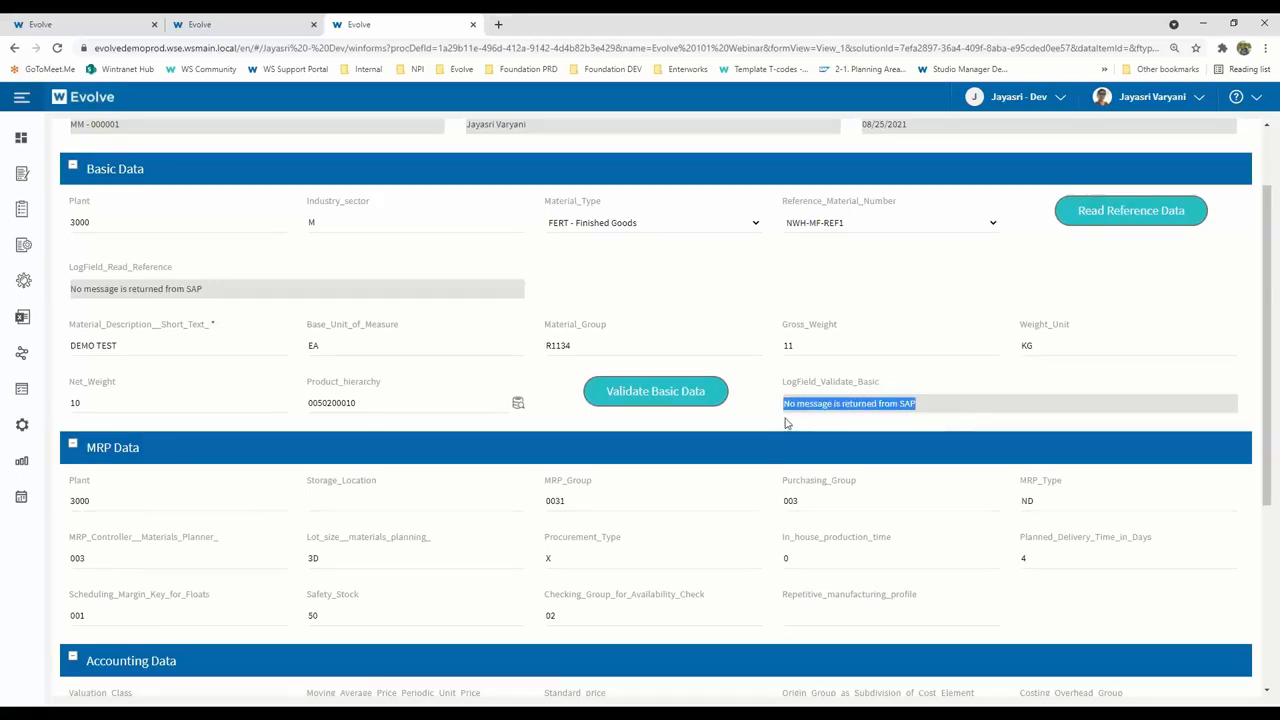
click(937, 410)
Create the material in SAP from the Data Steward section, and save and route the request form
scroll(936, 405, down, 3)
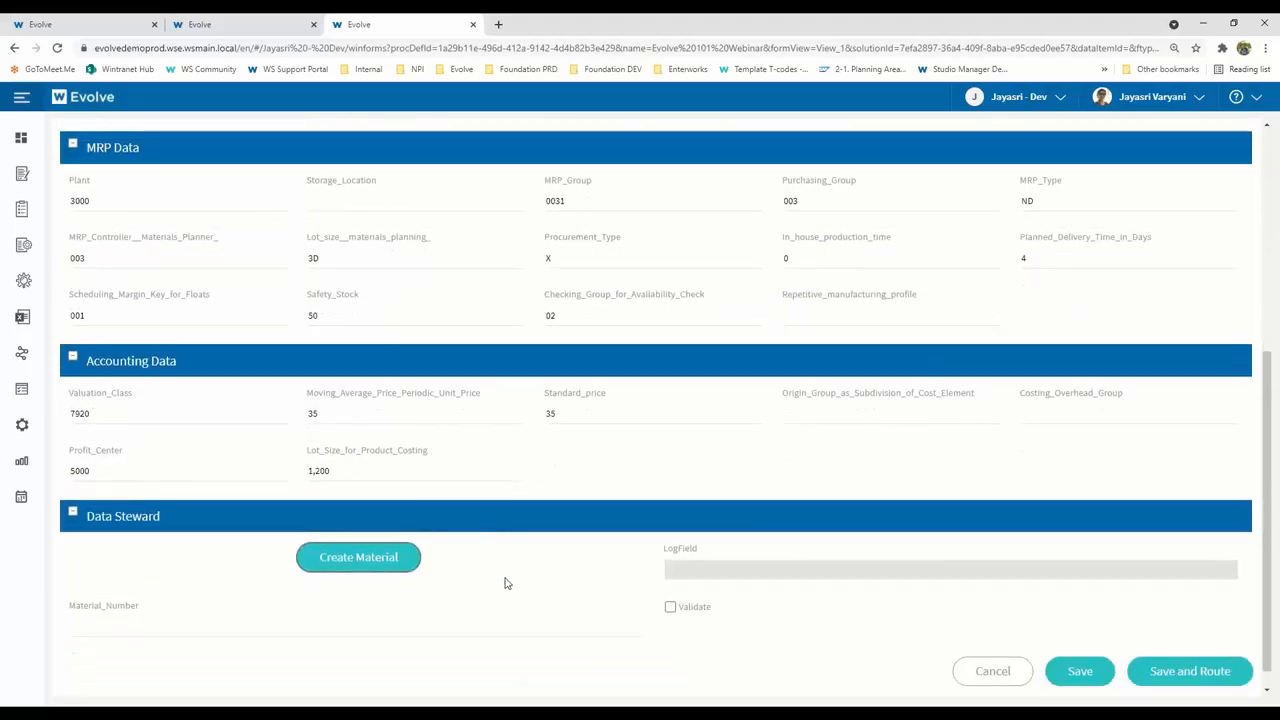
click(407, 561)
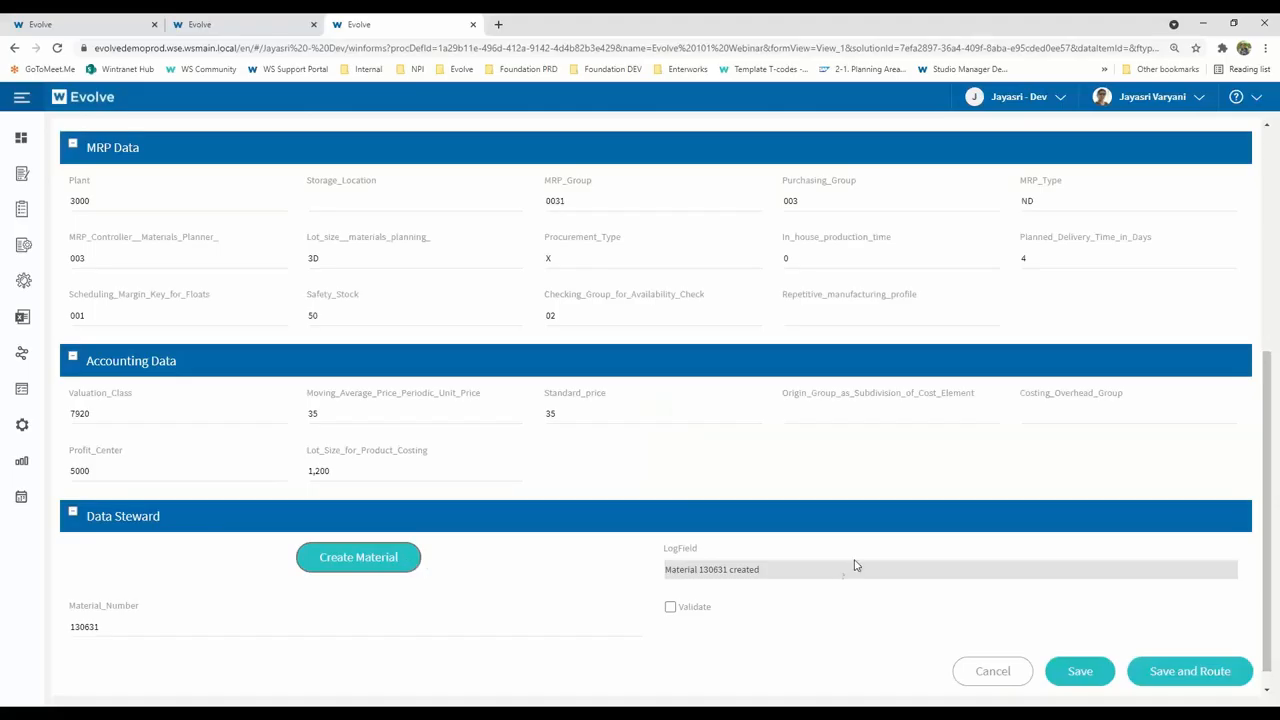
click(1191, 678)
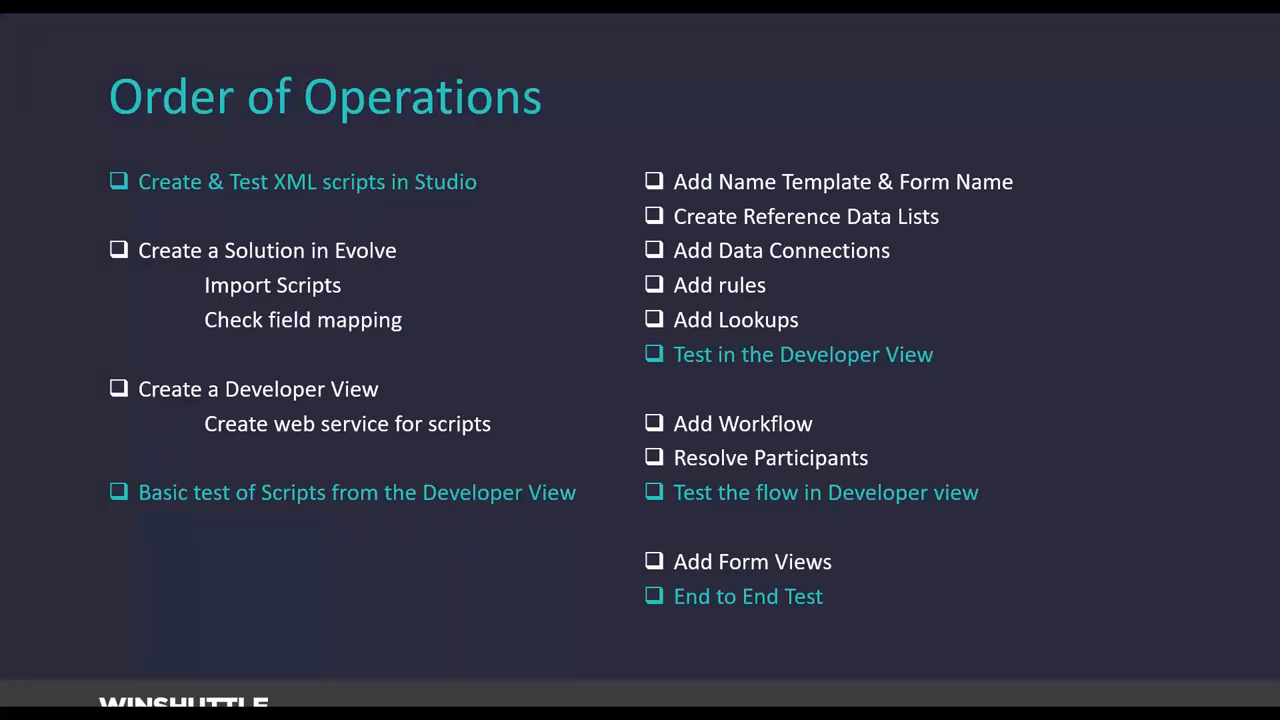
Switch from the slides to the Evolve composer in the browser and open the Evolve 101 Webinar solution's workflow
key(alt+Tab)
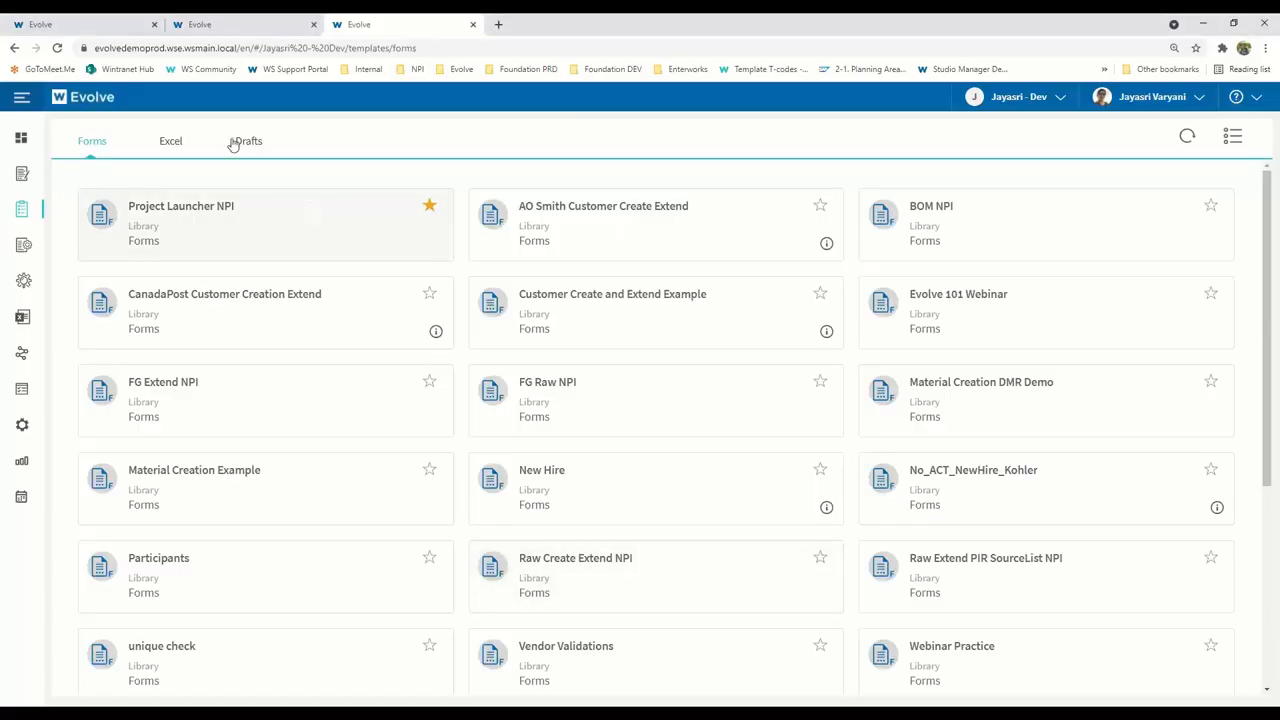
click(107, 24)
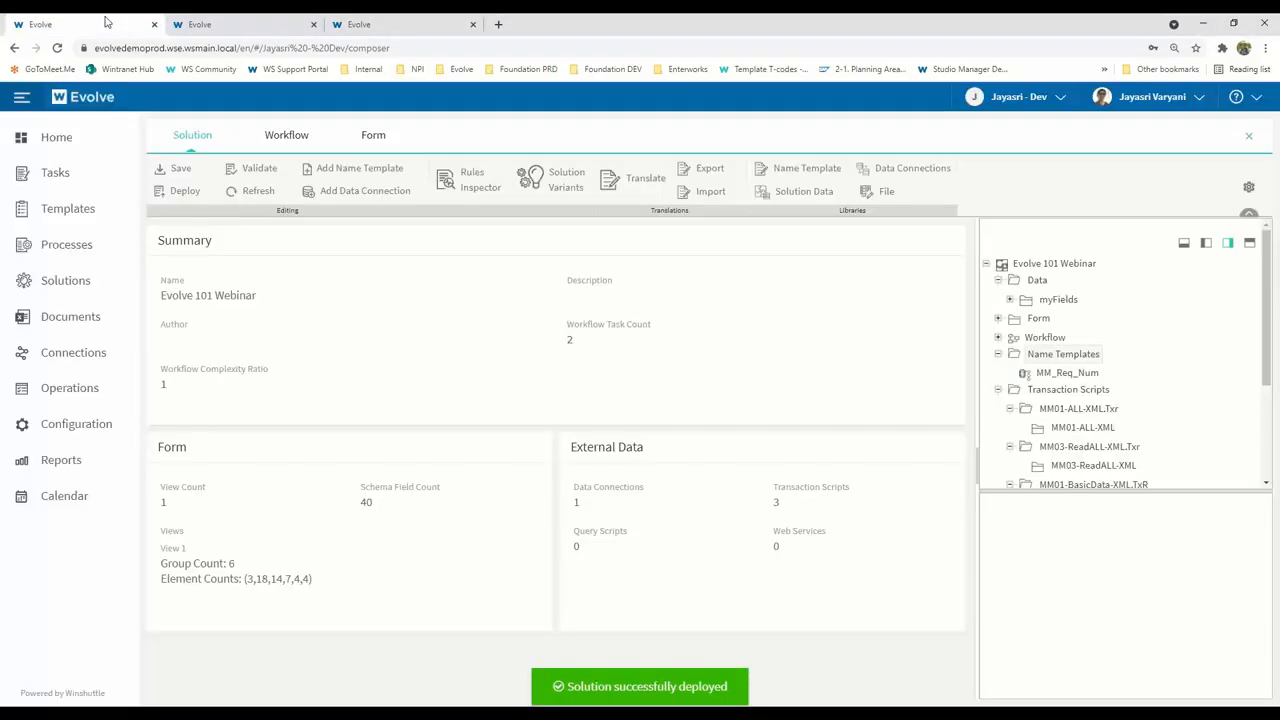
click(289, 136)
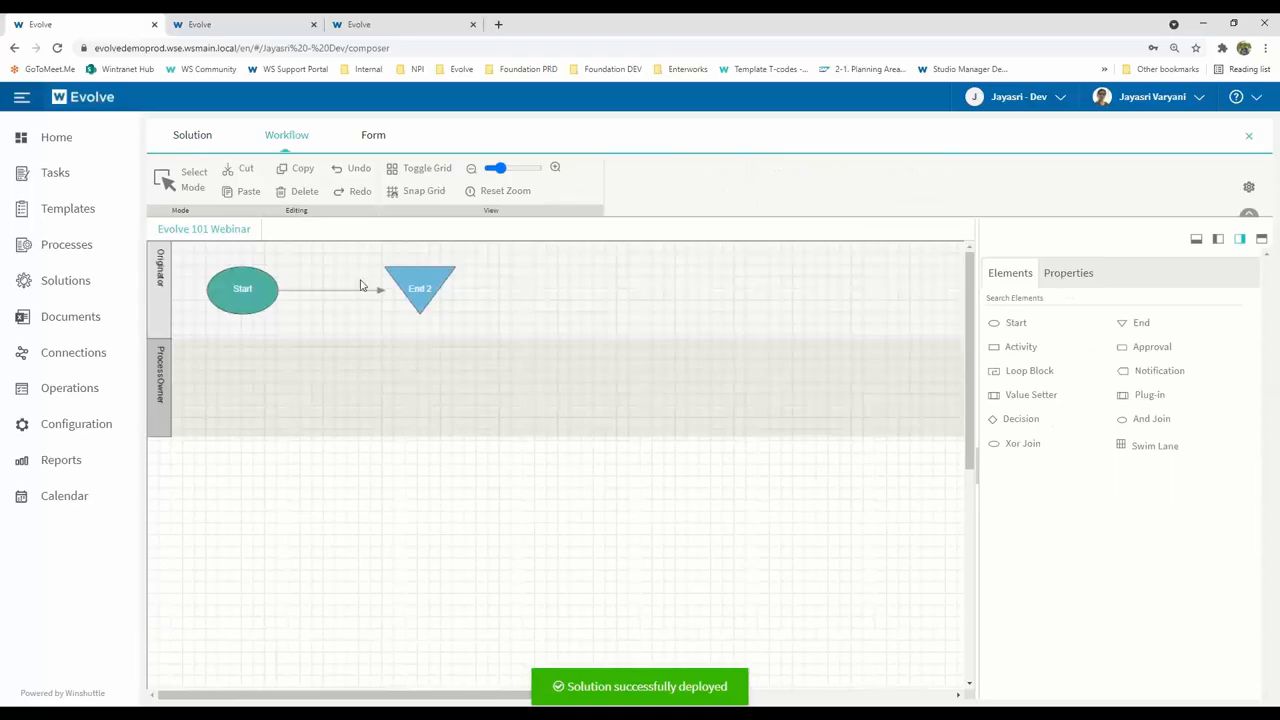
Add a swim lane named MRP of type Person below ProcessOwner, assigned to the presenter's own user account
right_click(164, 460)
click(197, 474)
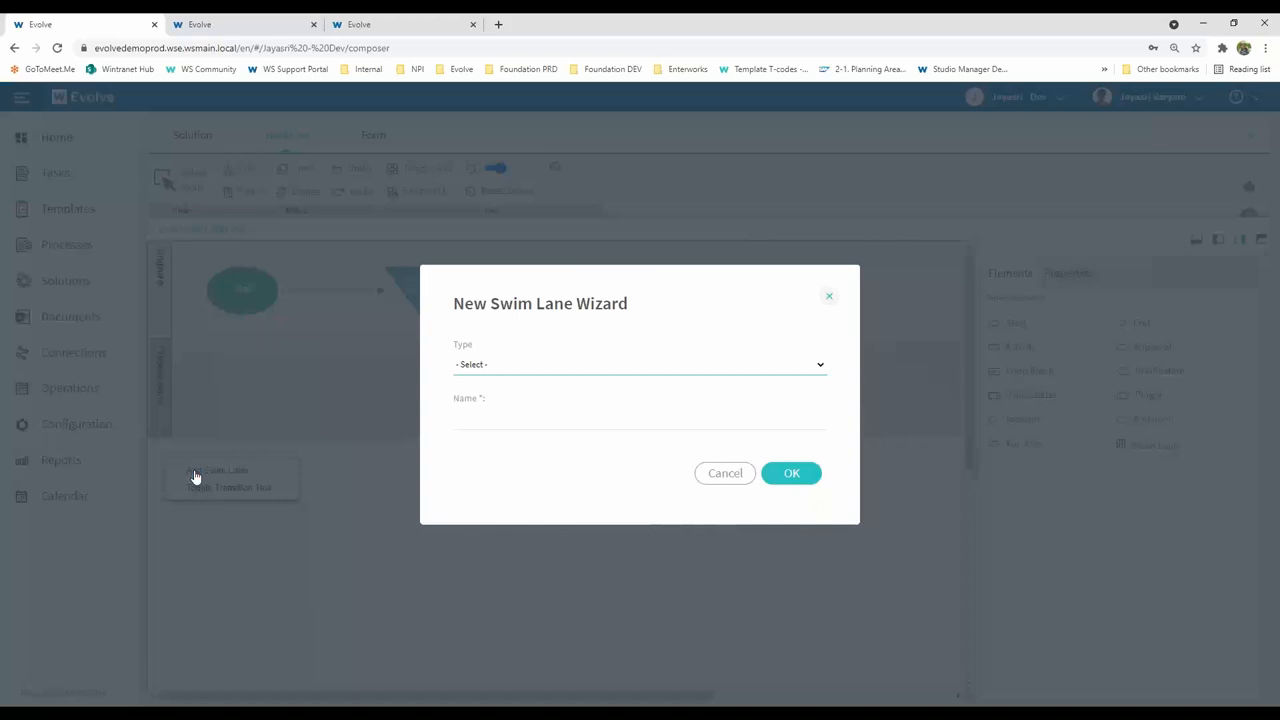
click(536, 369)
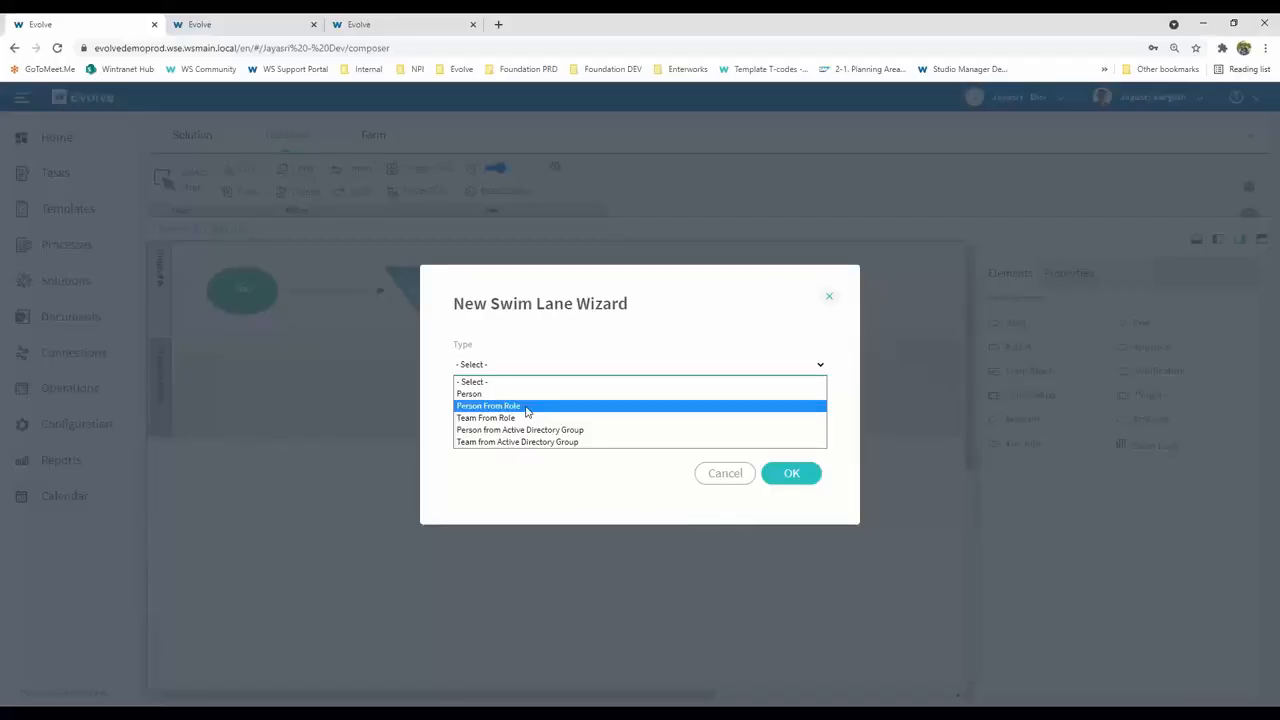
click(517, 394)
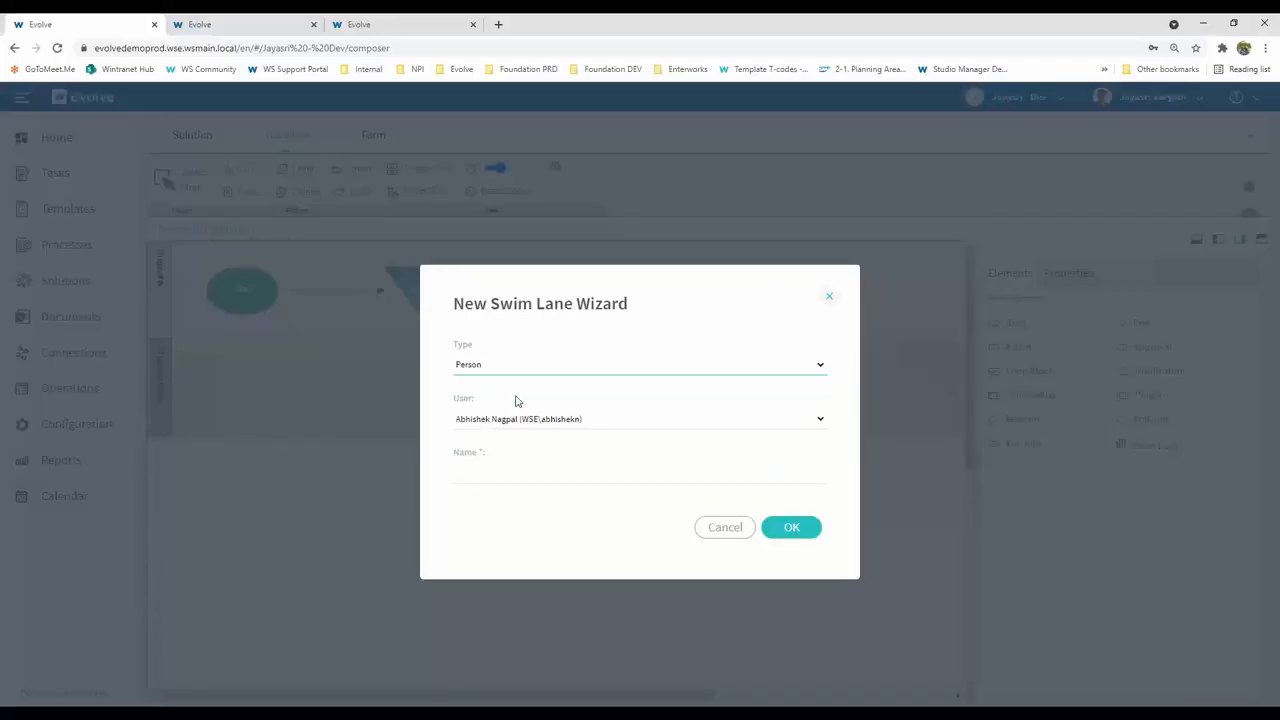
click(575, 419)
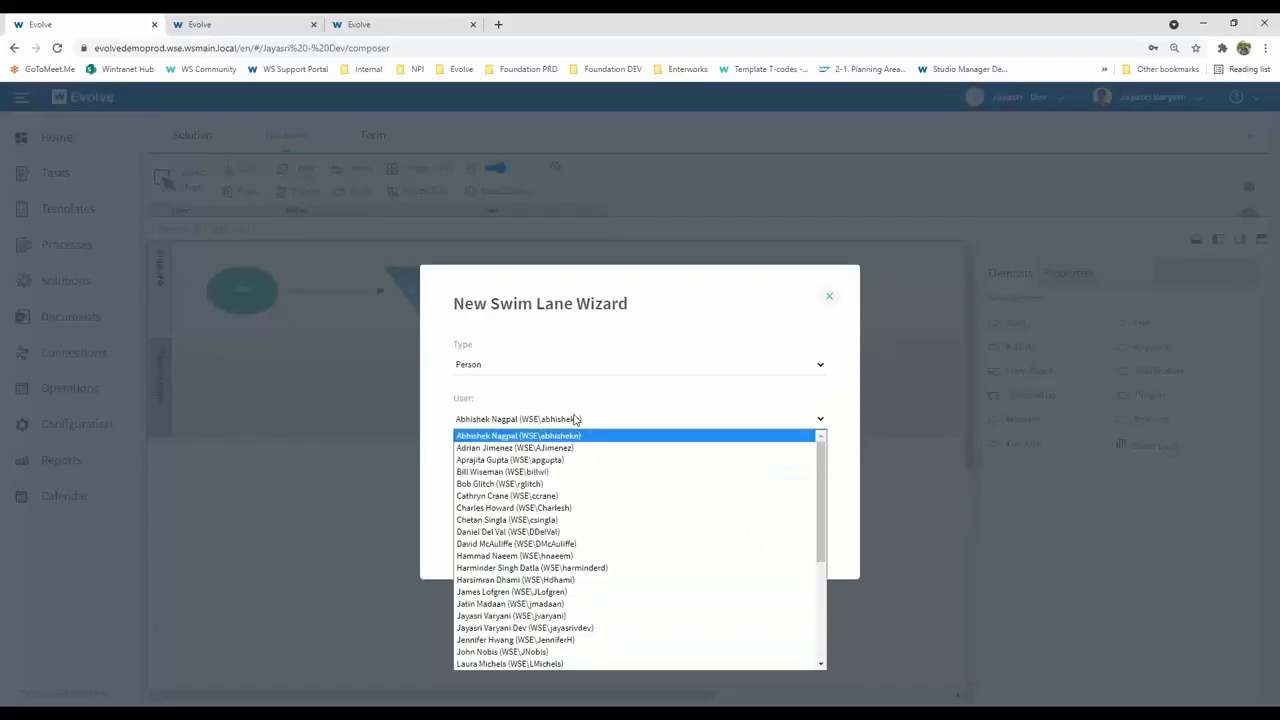
click(540, 616)
click(499, 475)
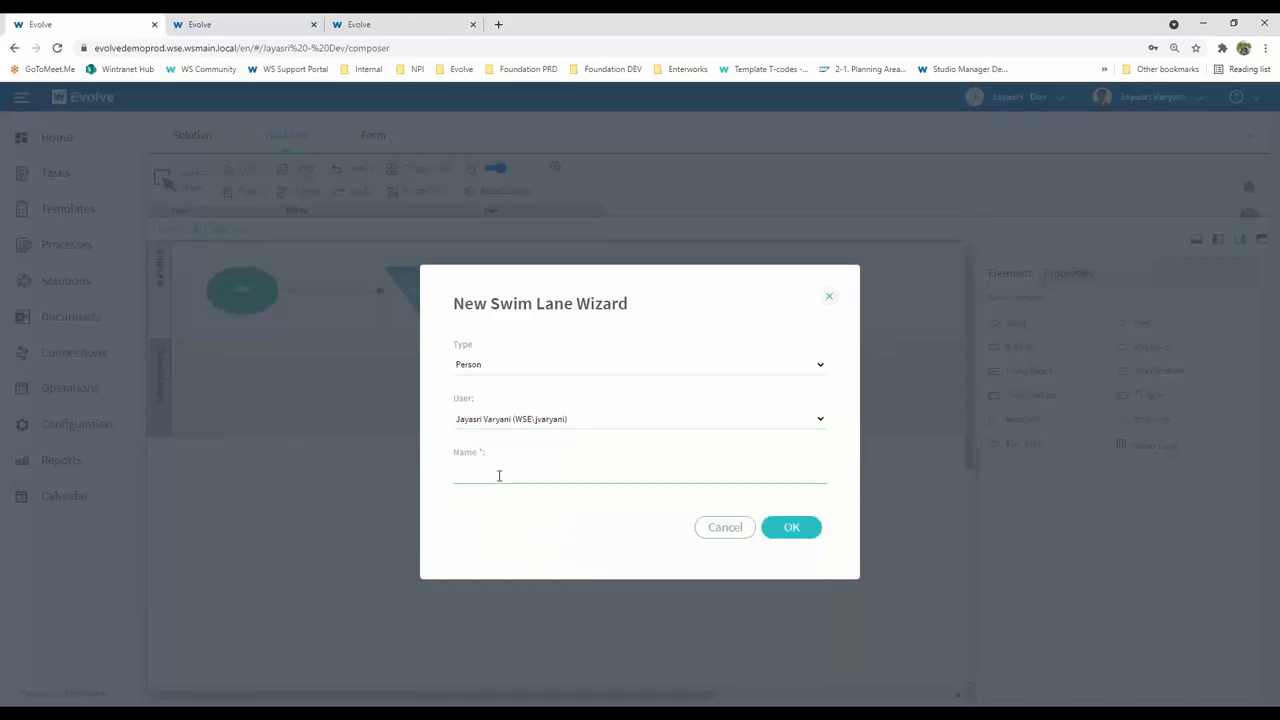
text(MRP)
click(789, 535)
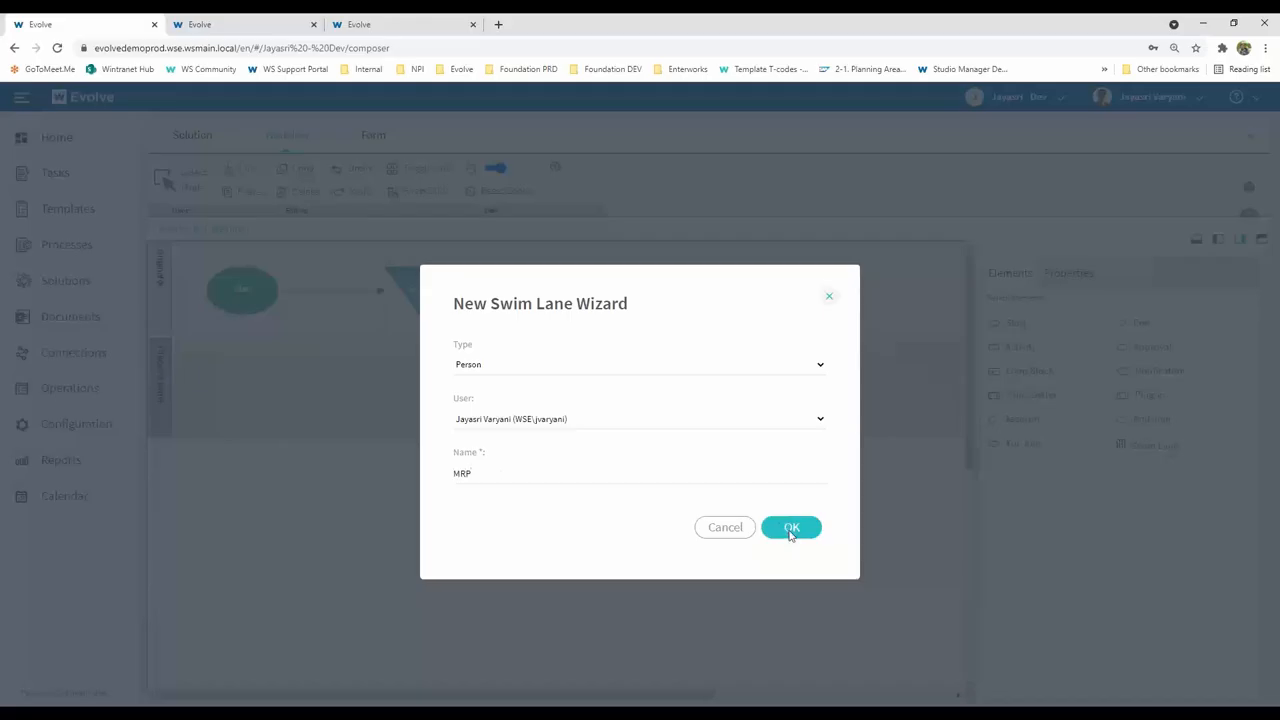
Add a swim lane named Finance of type Person below MRP, assigned to the same user account
right_click(166, 552)
click(212, 565)
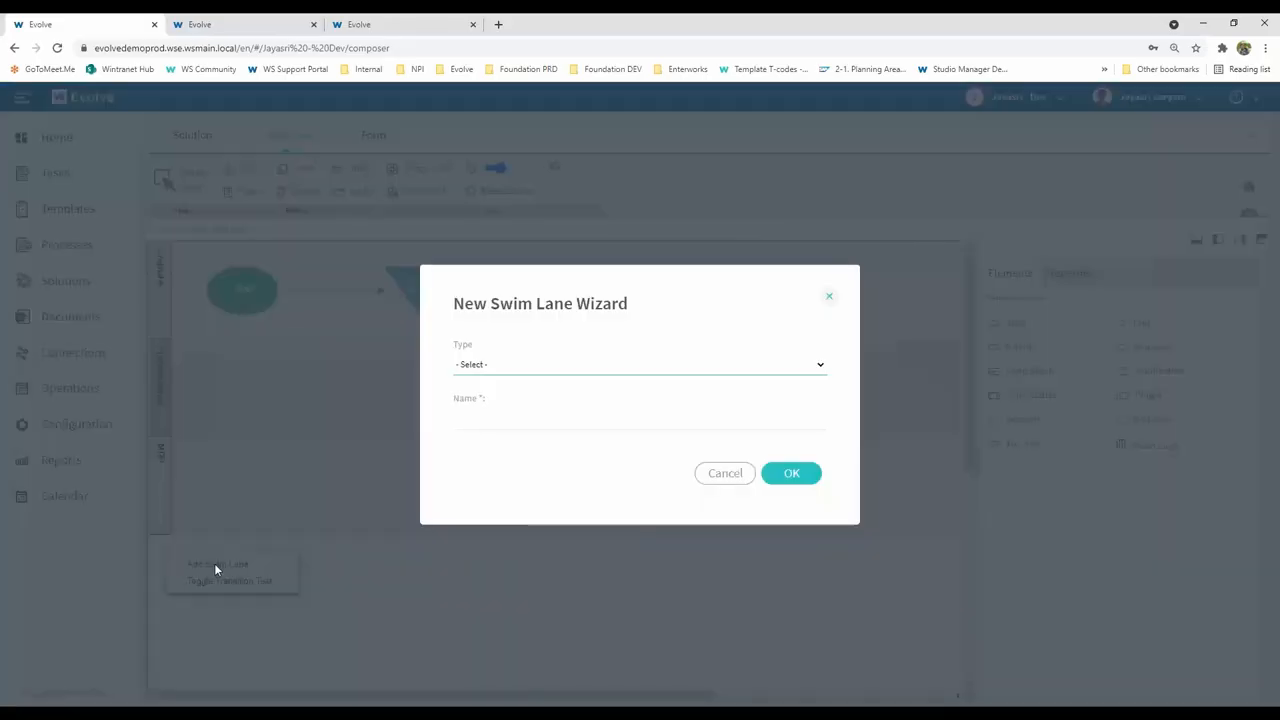
click(528, 367)
click(529, 399)
click(530, 422)
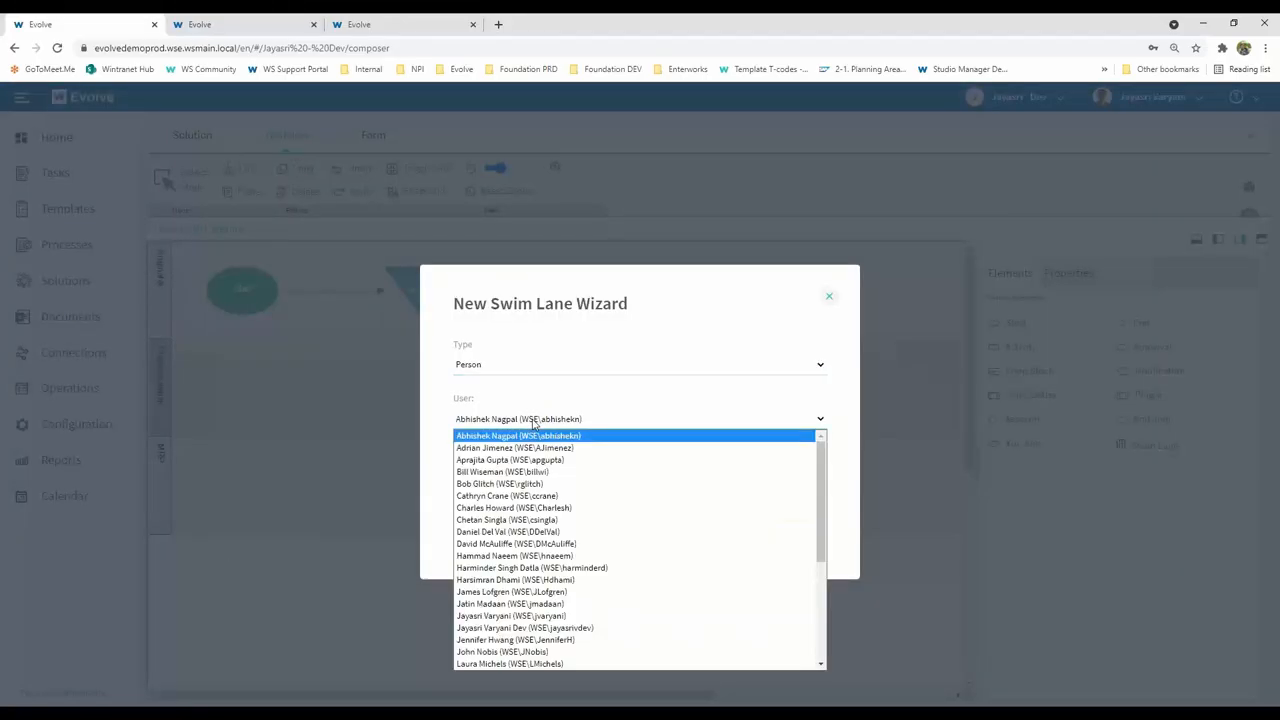
click(545, 614)
click(504, 467)
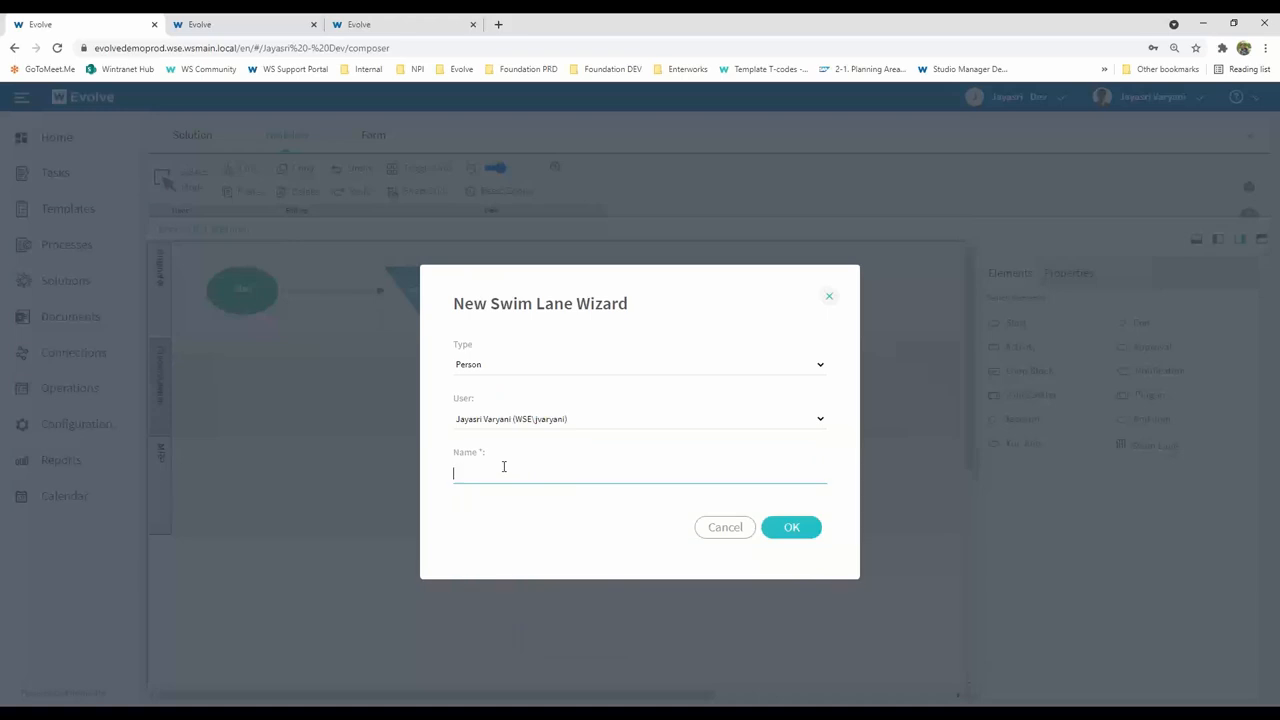
text(Finance)
click(804, 532)
Add a swim lane named MasterData of type Person below Finance, assigned to the same user account
right_click(255, 651)
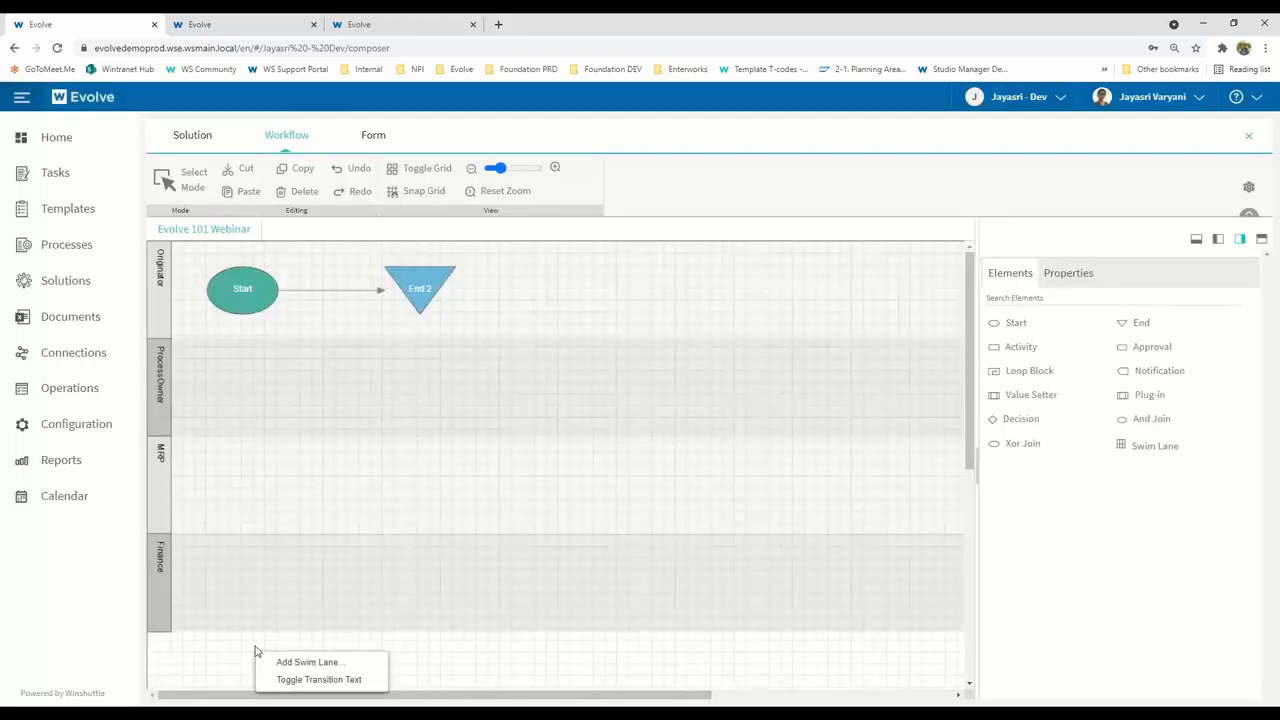
click(280, 662)
click(525, 368)
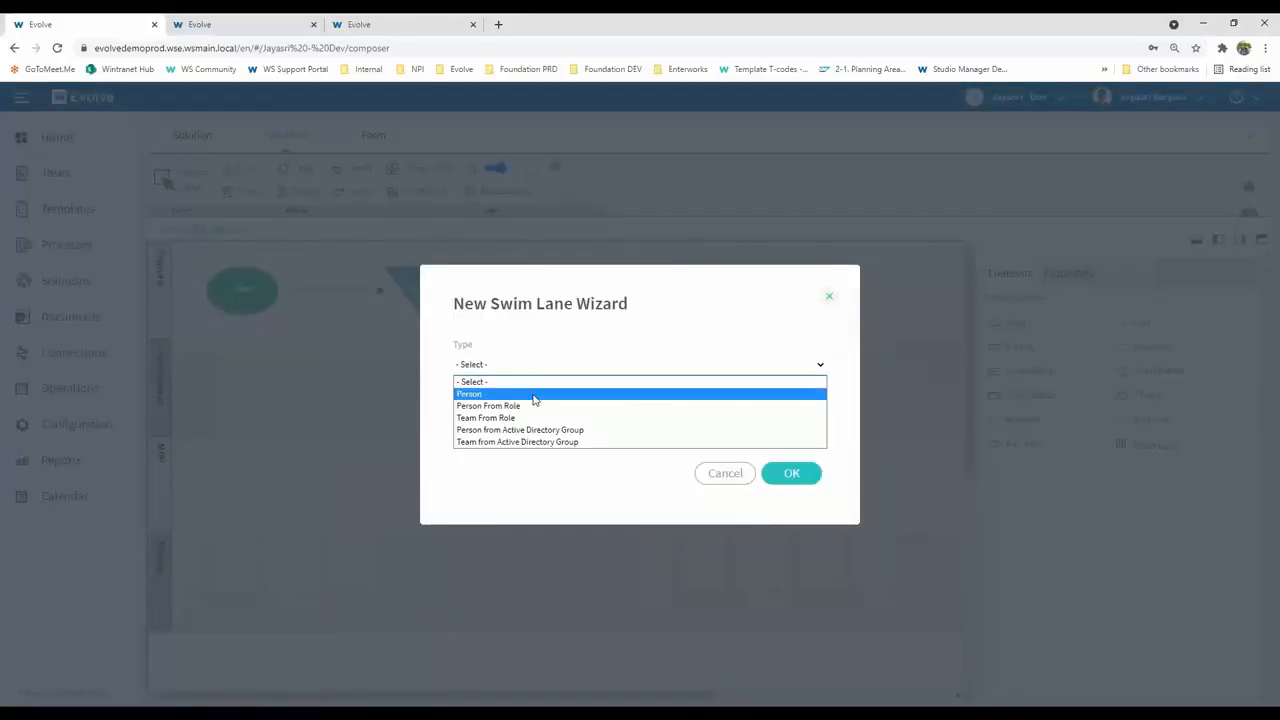
click(533, 396)
click(528, 419)
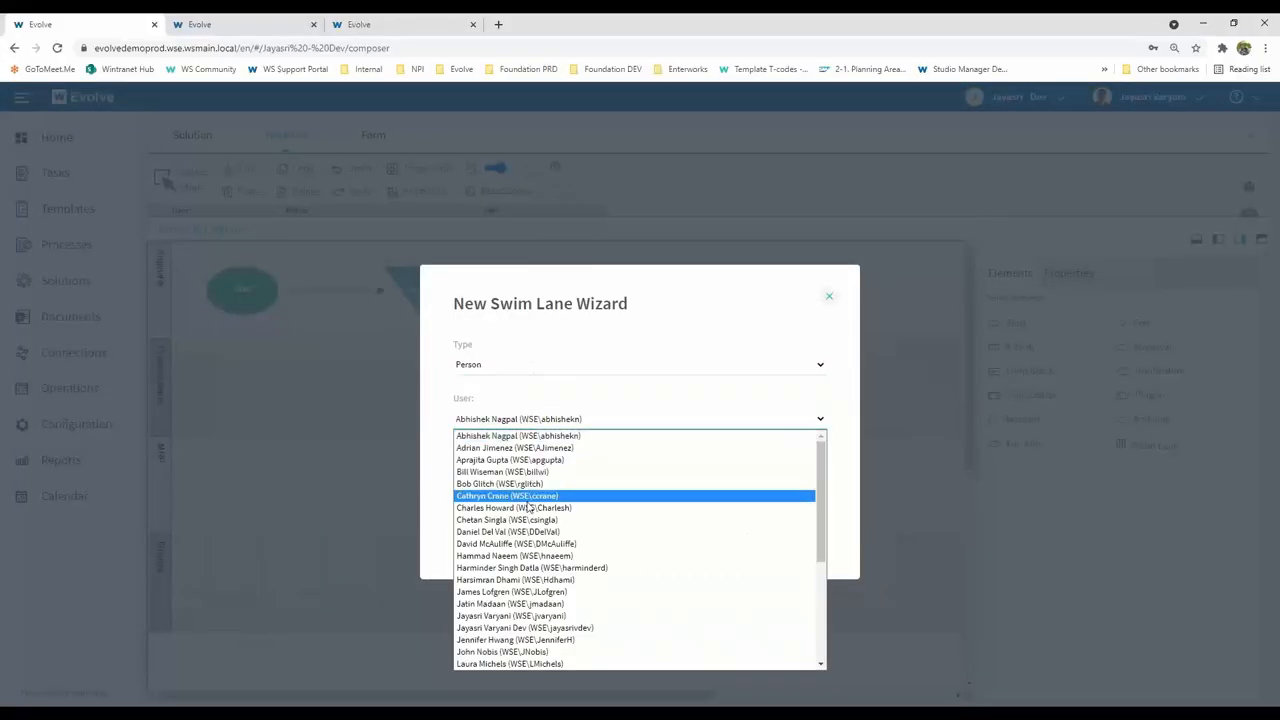
click(530, 615)
click(497, 470)
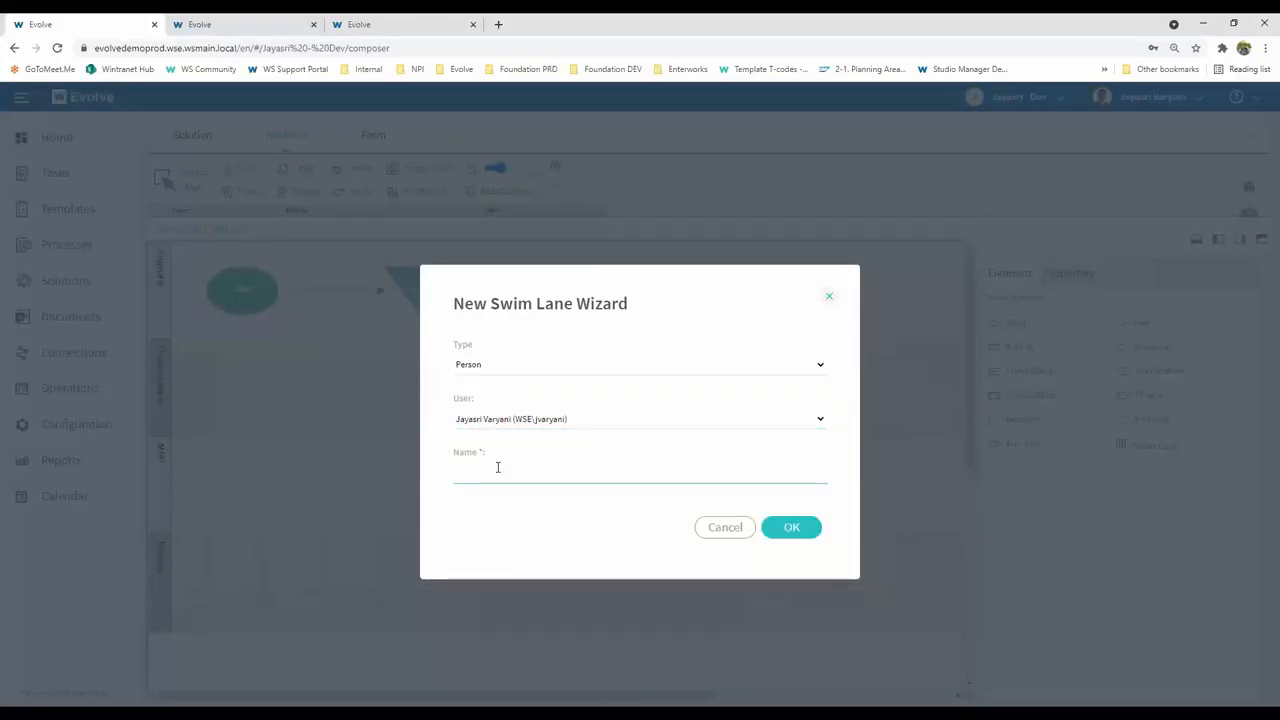
text(MasterData)
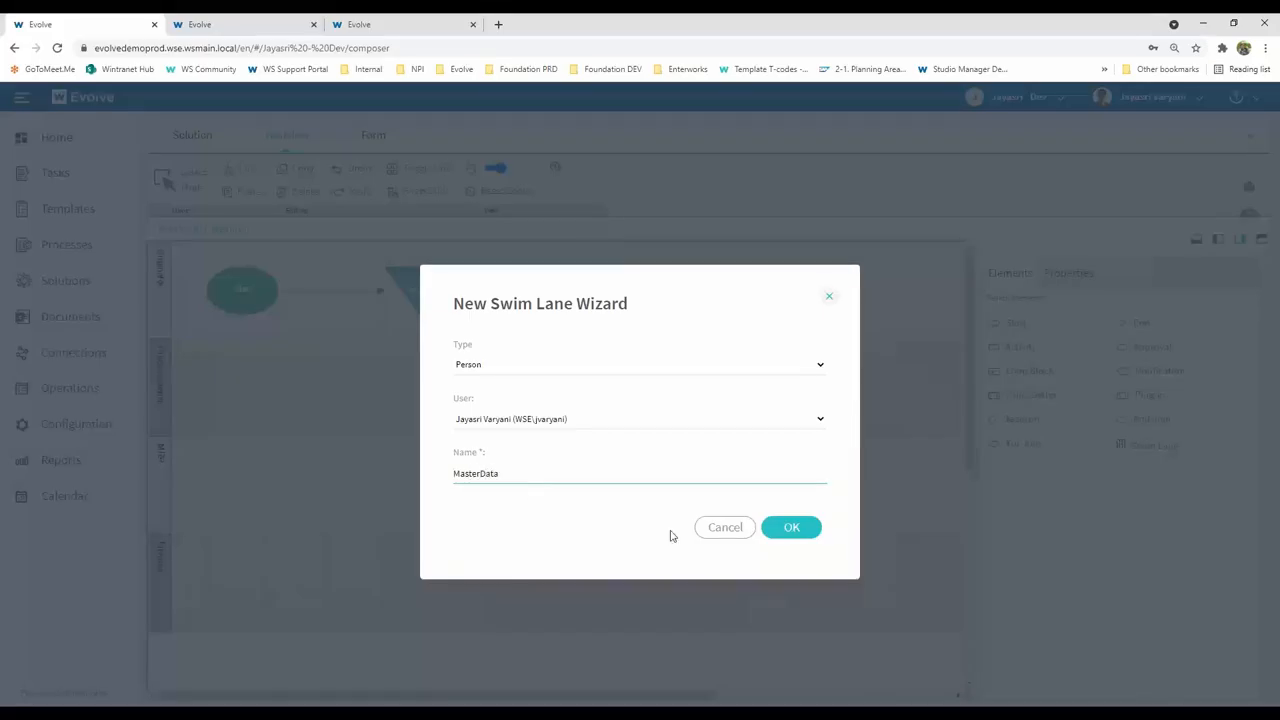
click(791, 530)
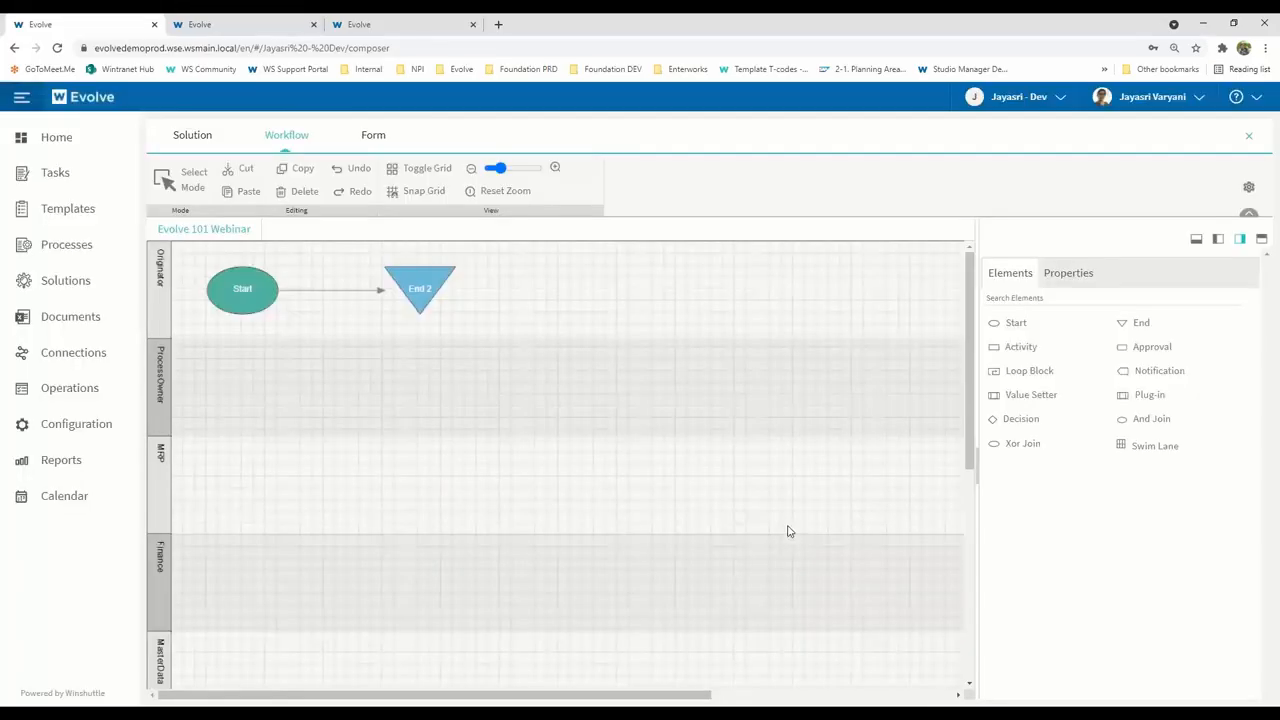
Move the ProcessOwner swim lane to the bottom of the workflow, below MasterData
click(160, 406)
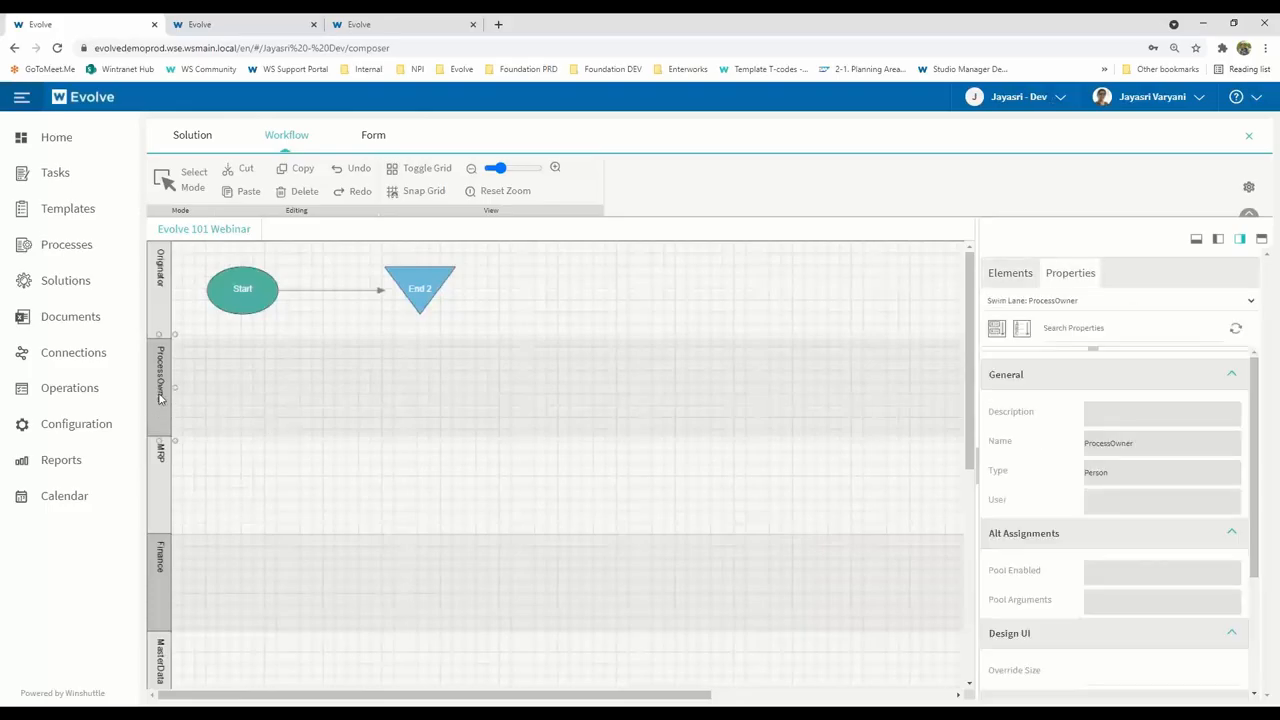
right_click(160, 397)
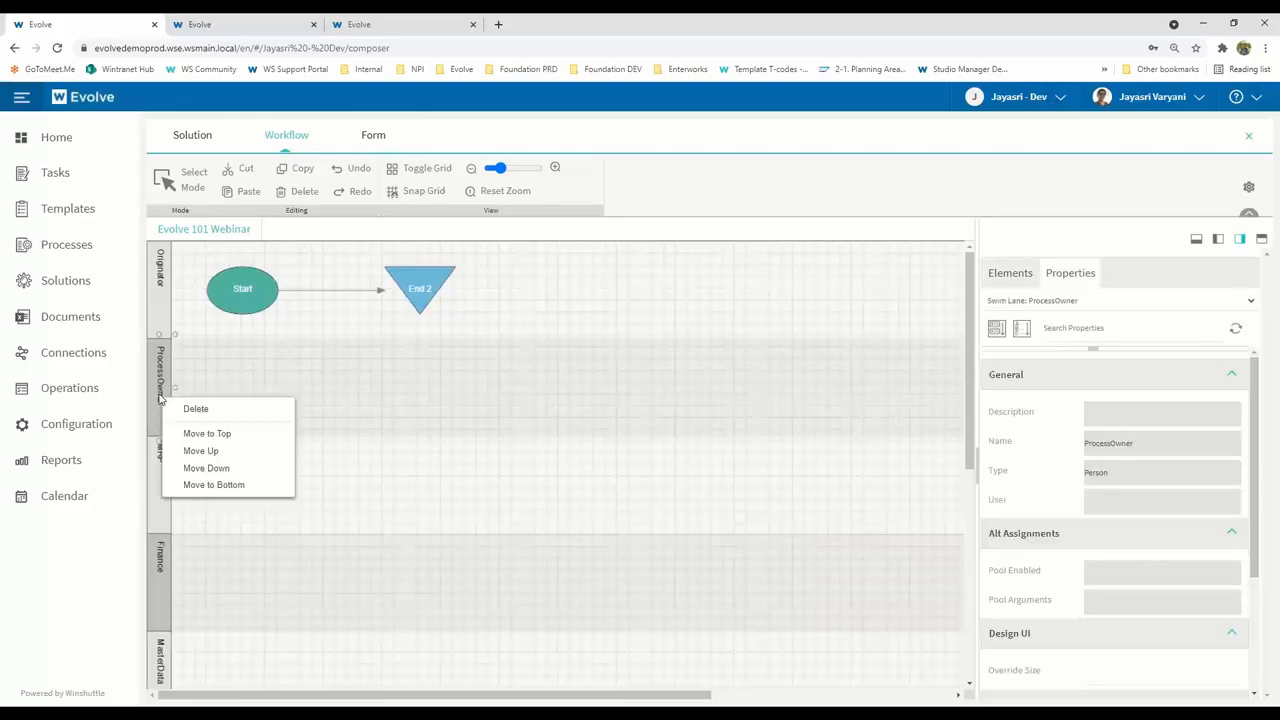
click(226, 486)
scroll(323, 565, down, 2)
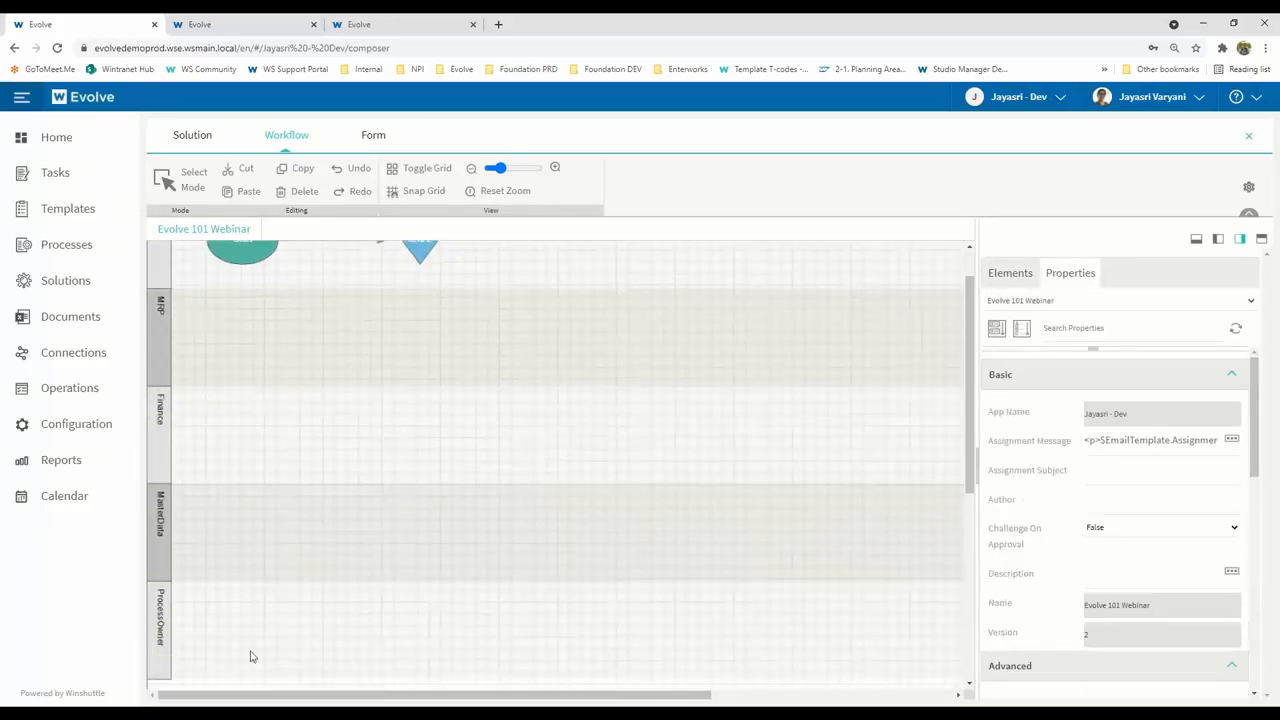
Add an Activity element to the MRP lane and another to the Finance lane, stacking them one above the other
scroll(535, 594, up, 1)
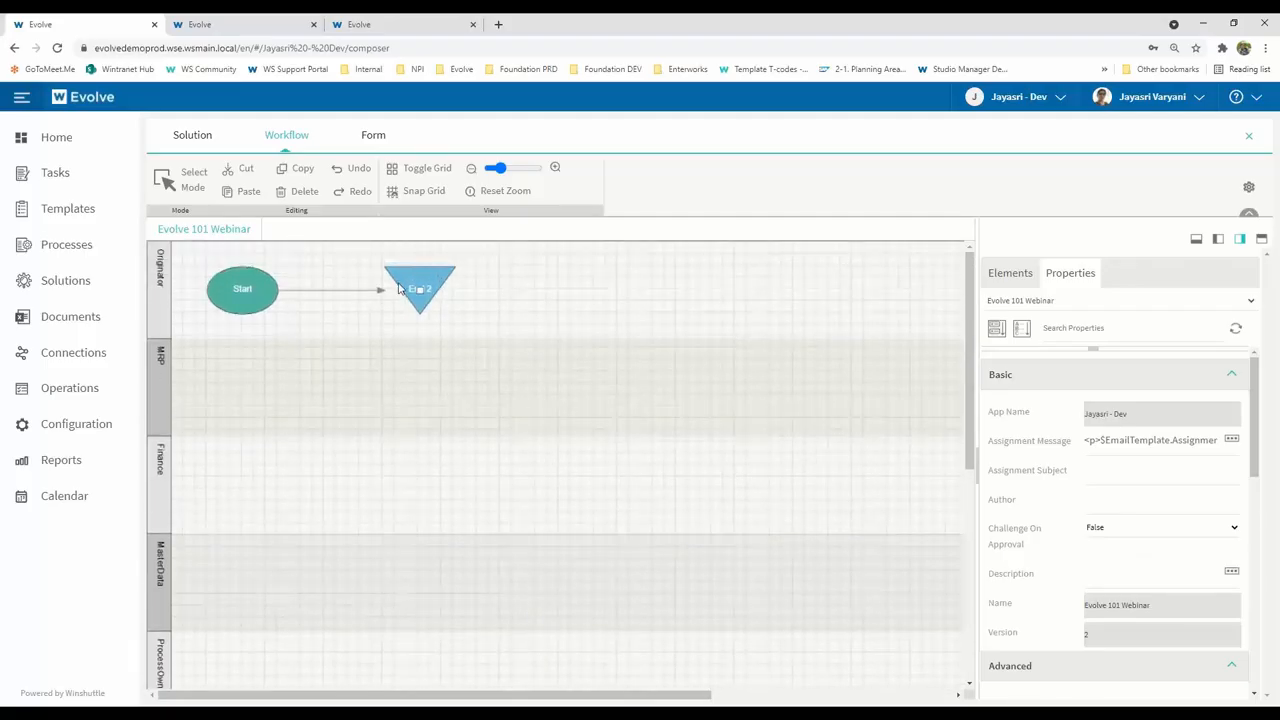
click(1003, 283)
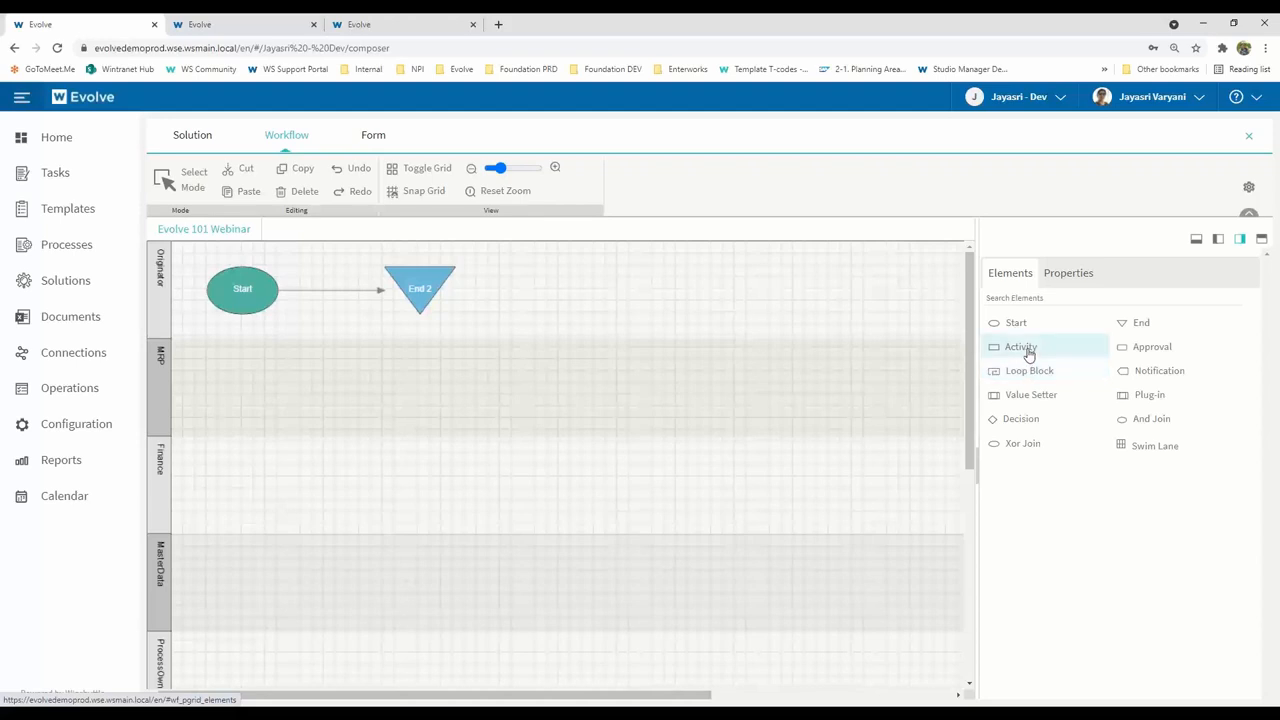
drag(1030, 352, 317, 392)
drag(1022, 350, 311, 490)
drag(327, 394, 373, 397)
drag(330, 486, 377, 486)
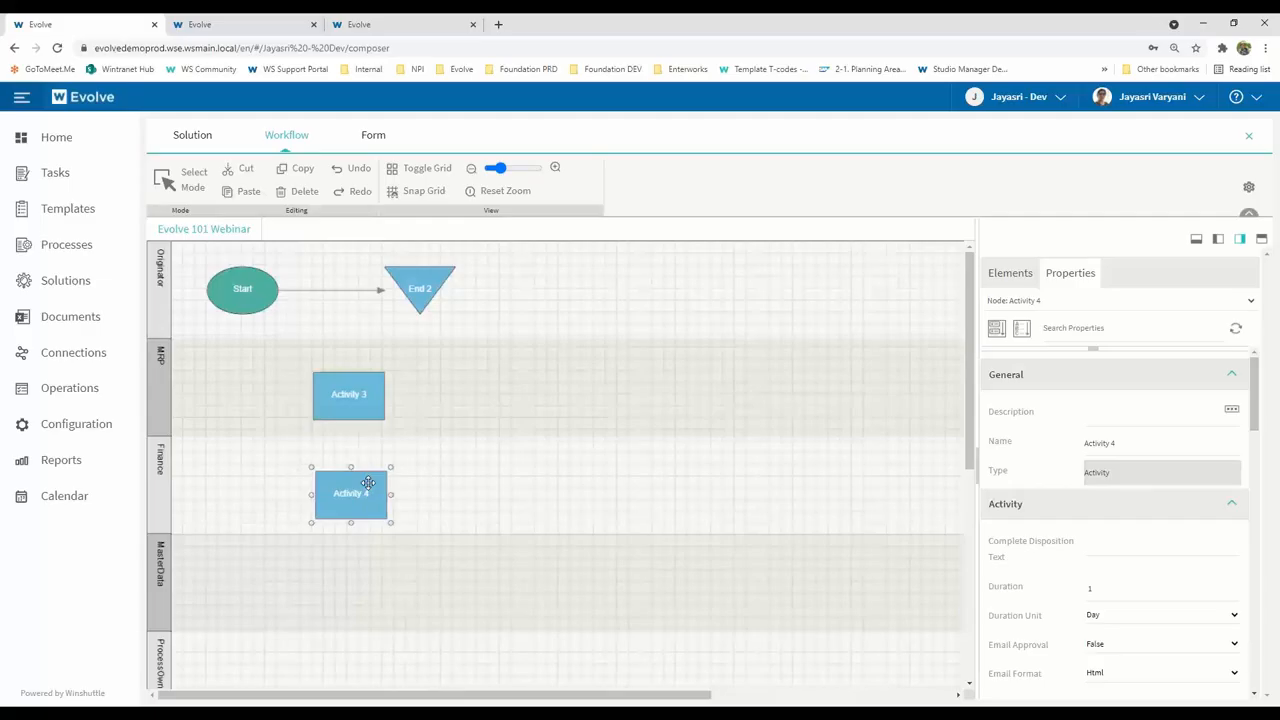
Place an And Join between the MRP and Finance lanes beyond the activities, and an Approval element in the MasterData lane
click(1022, 276)
drag(1149, 425, 522, 441)
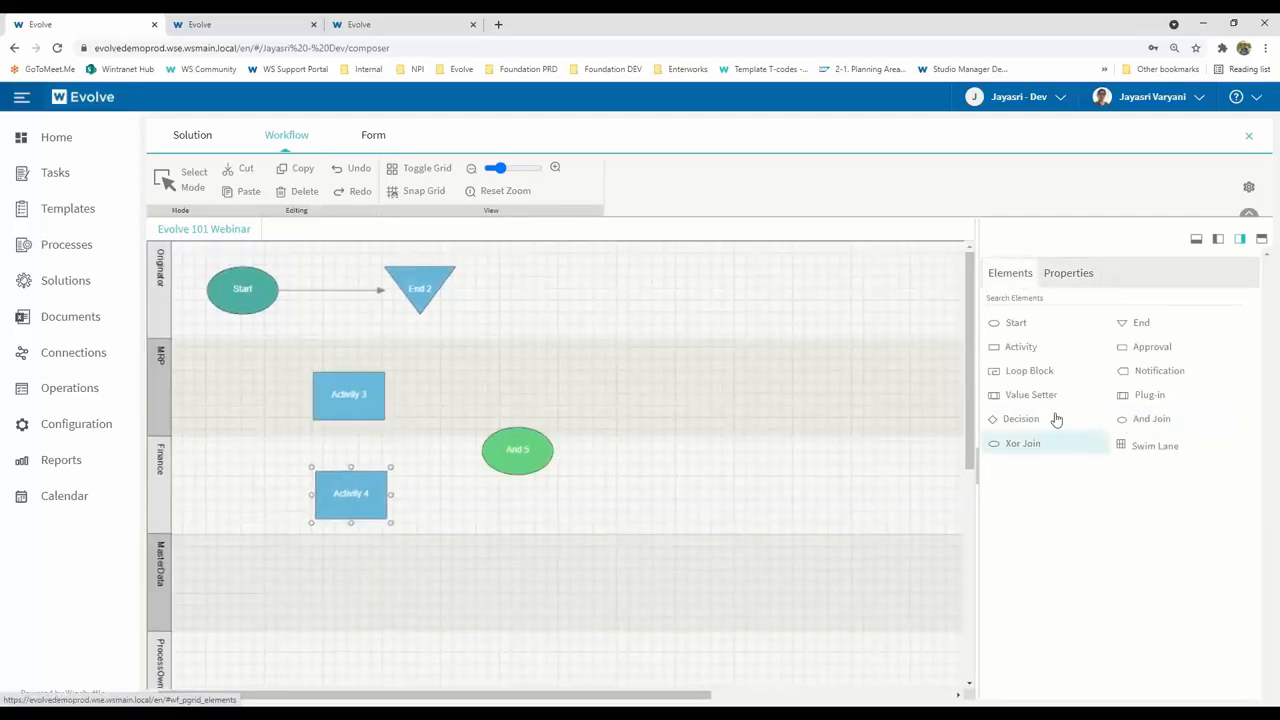
drag(1157, 352, 633, 575)
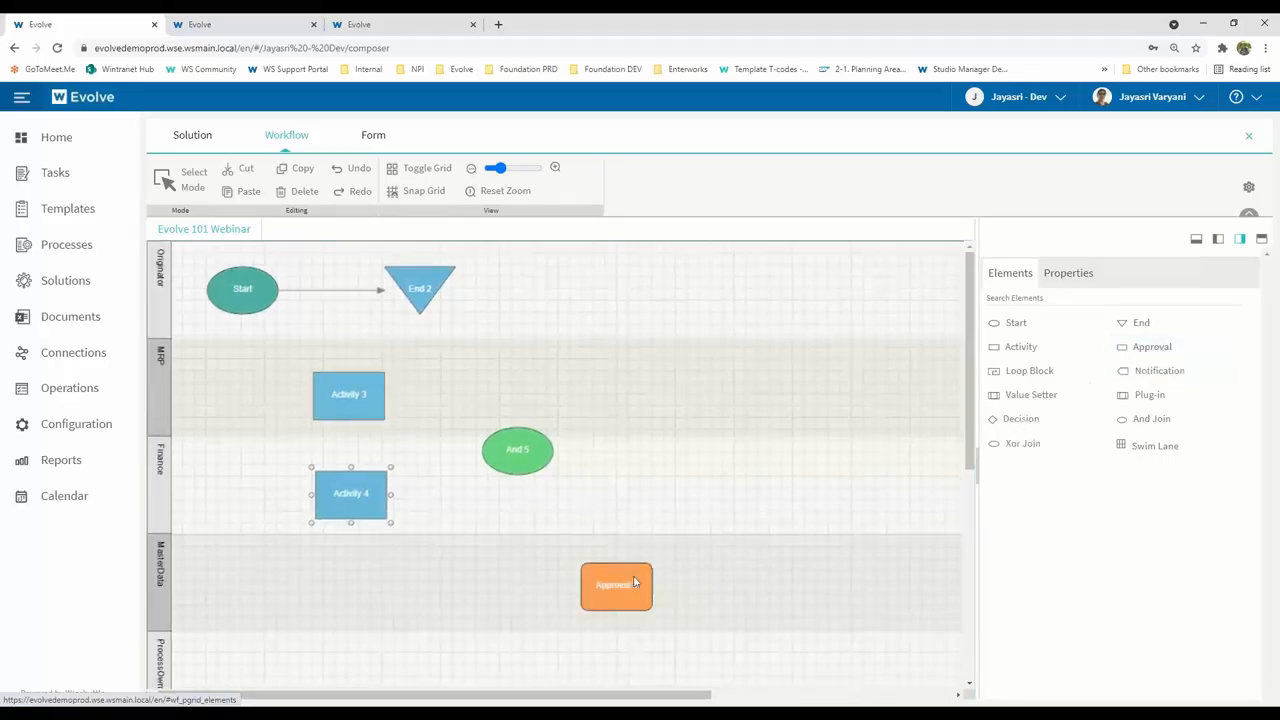
Reroute the Start transition to the MRP activity, and link Start to the Finance activity, both activities to the And Join, and the join to the approval
click(330, 294)
drag(382, 302, 346, 403)
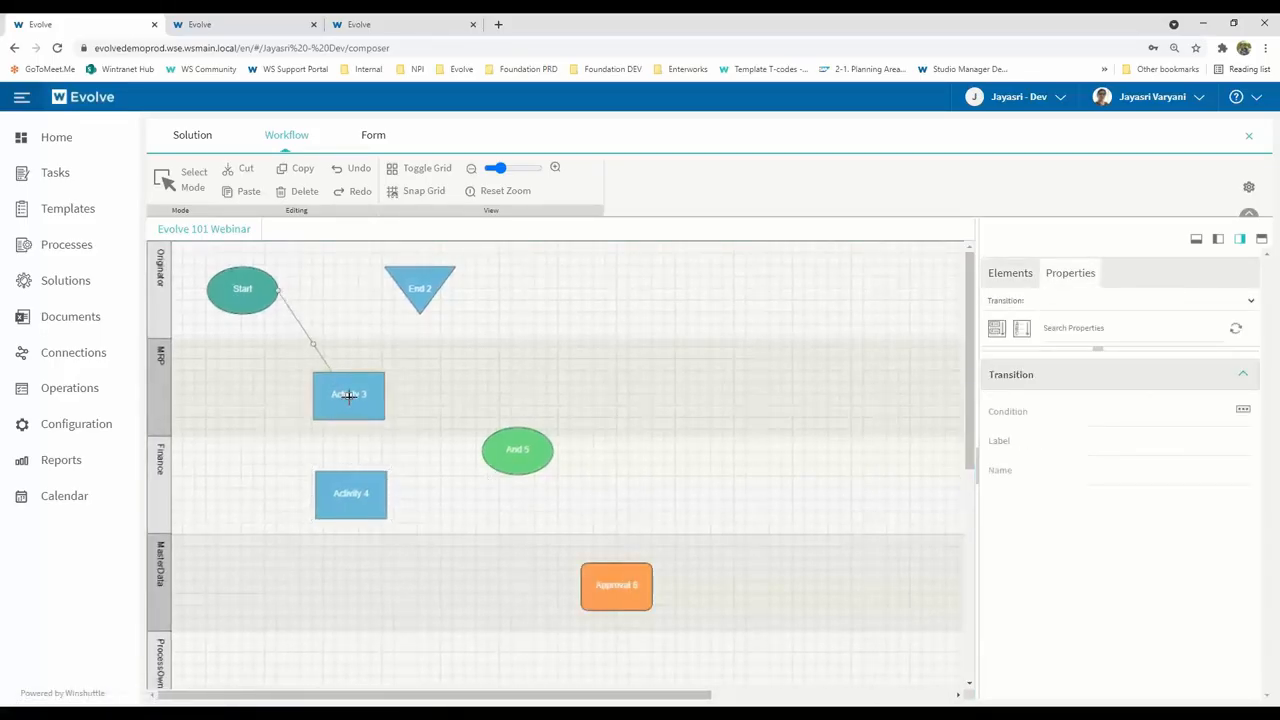
drag(242, 289, 350, 494)
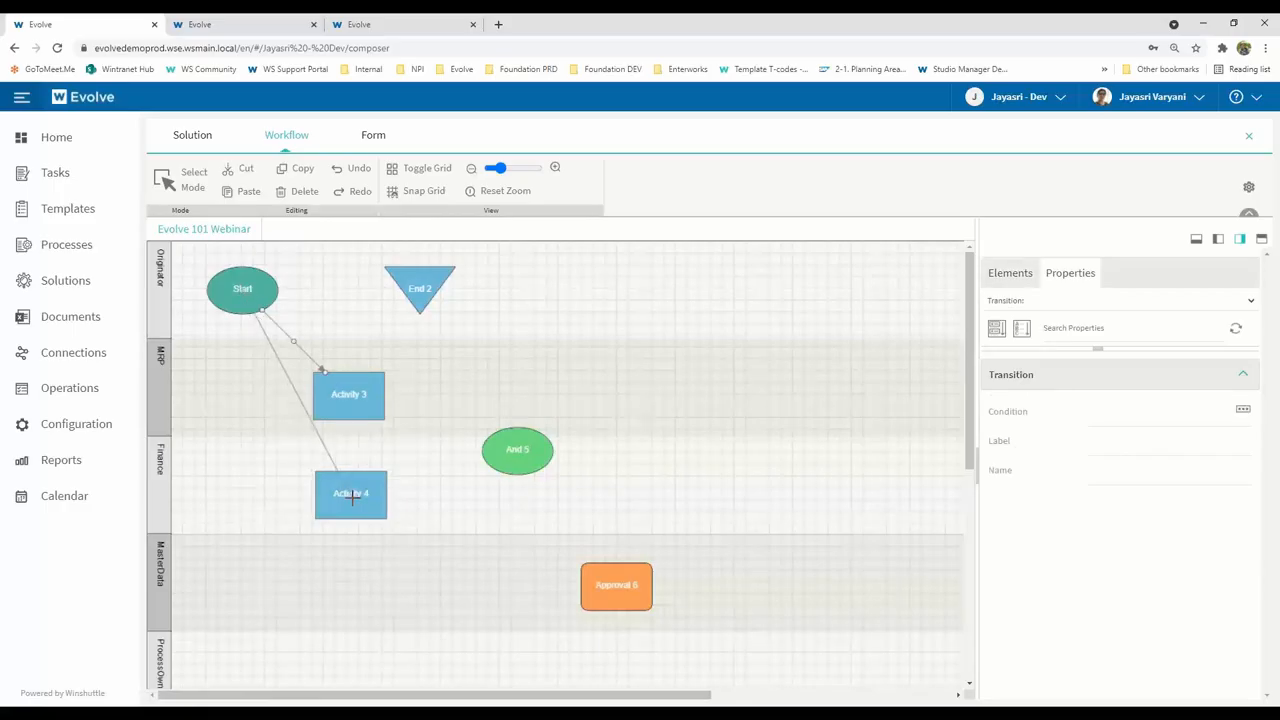
drag(346, 396, 518, 452)
drag(350, 493, 603, 585)
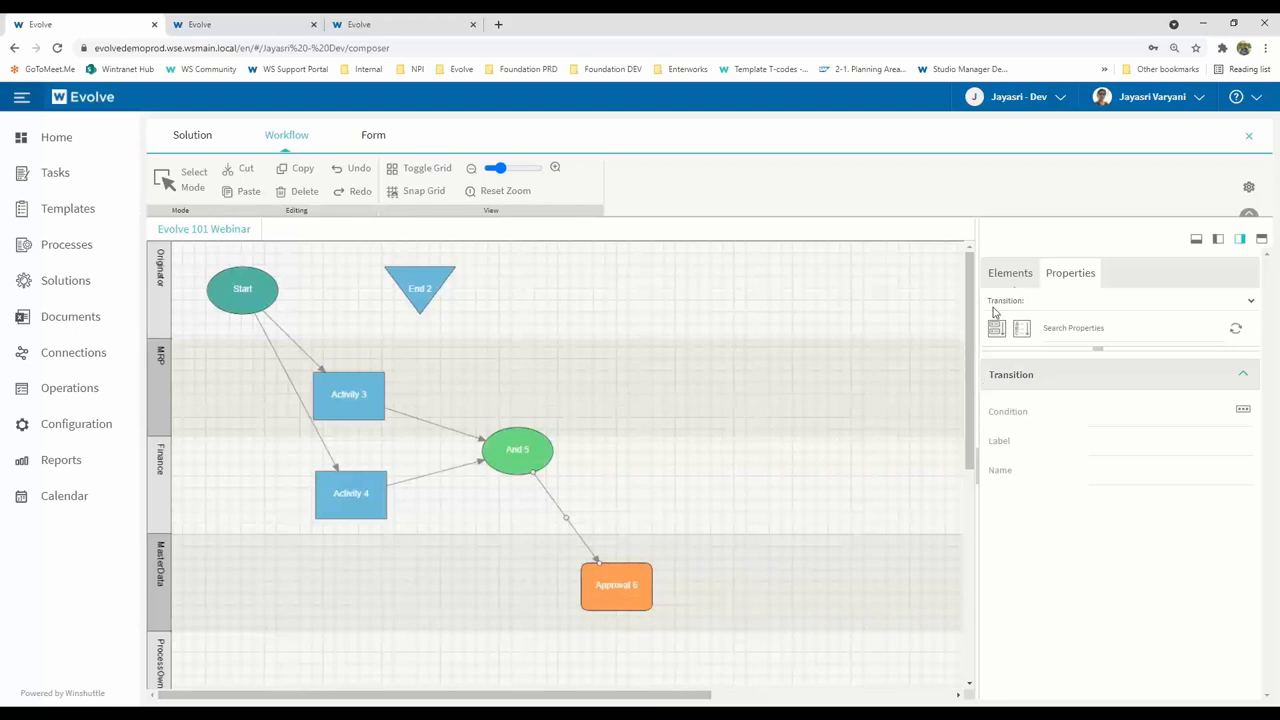
Add End elements to the MasterData and Originator lanes, and a Notification element before the new Originator end
click(1012, 277)
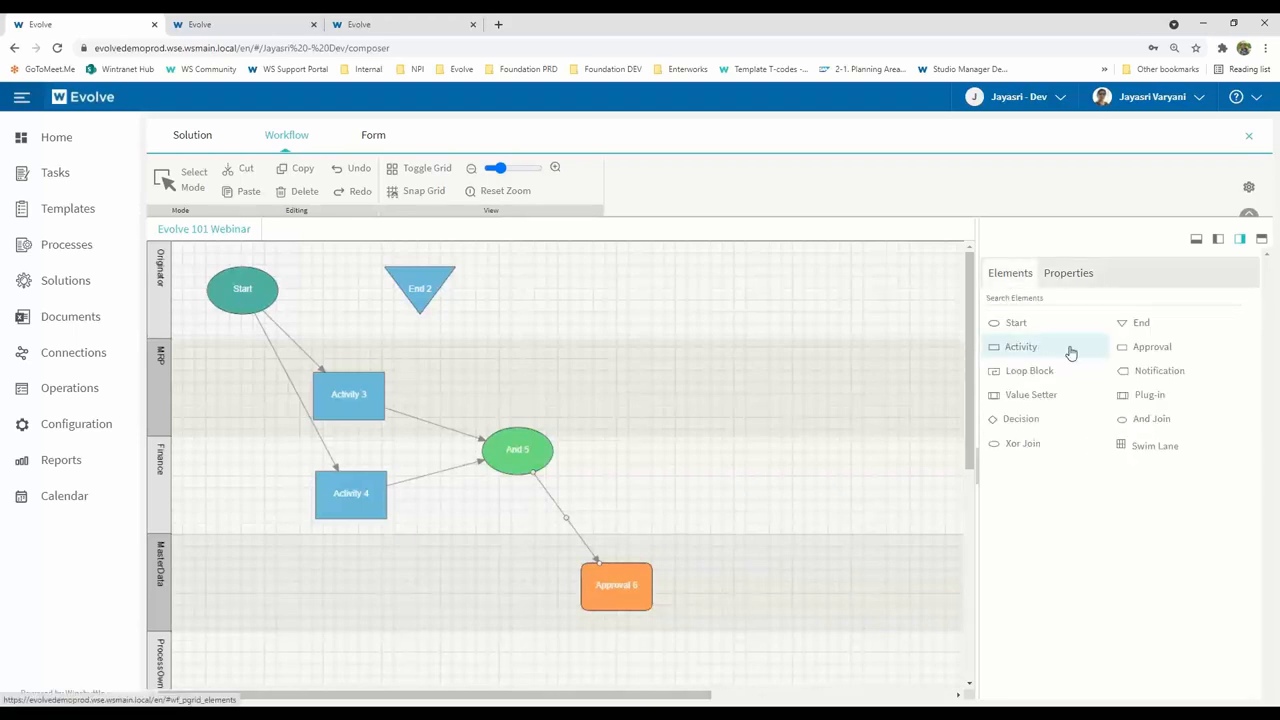
drag(1141, 325, 804, 589)
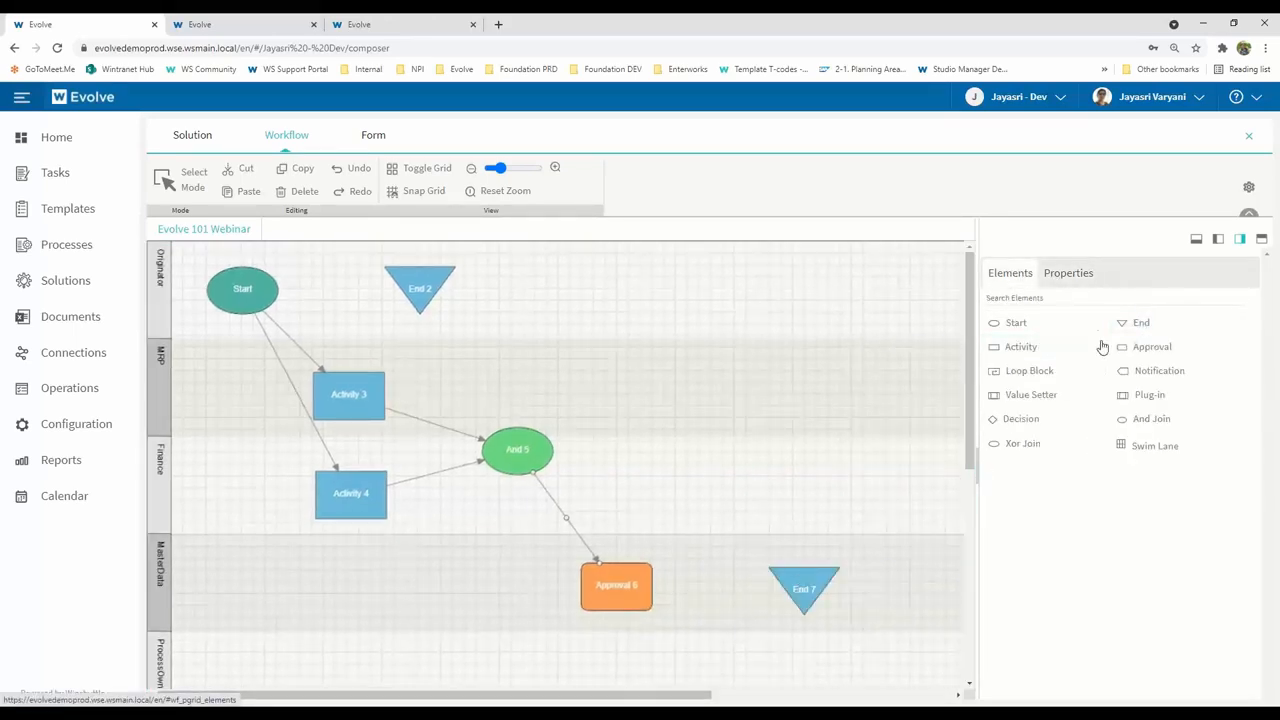
drag(1140, 325, 790, 292)
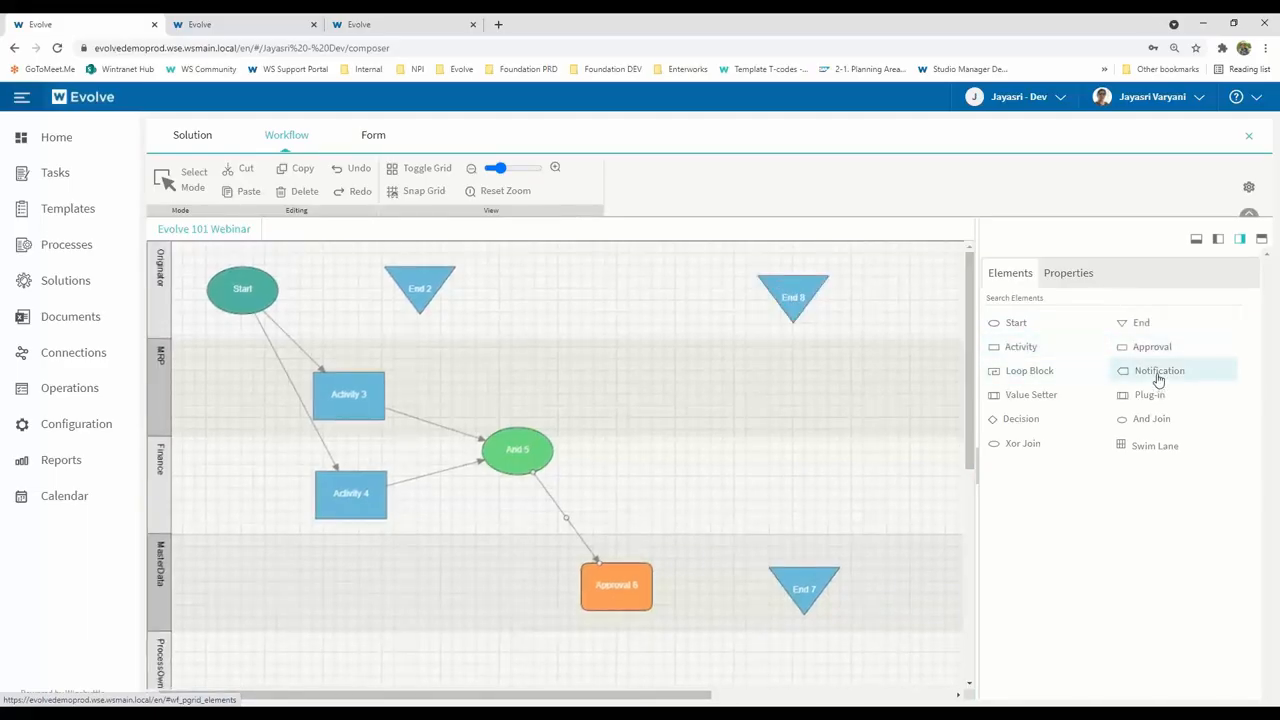
drag(1157, 380, 682, 296)
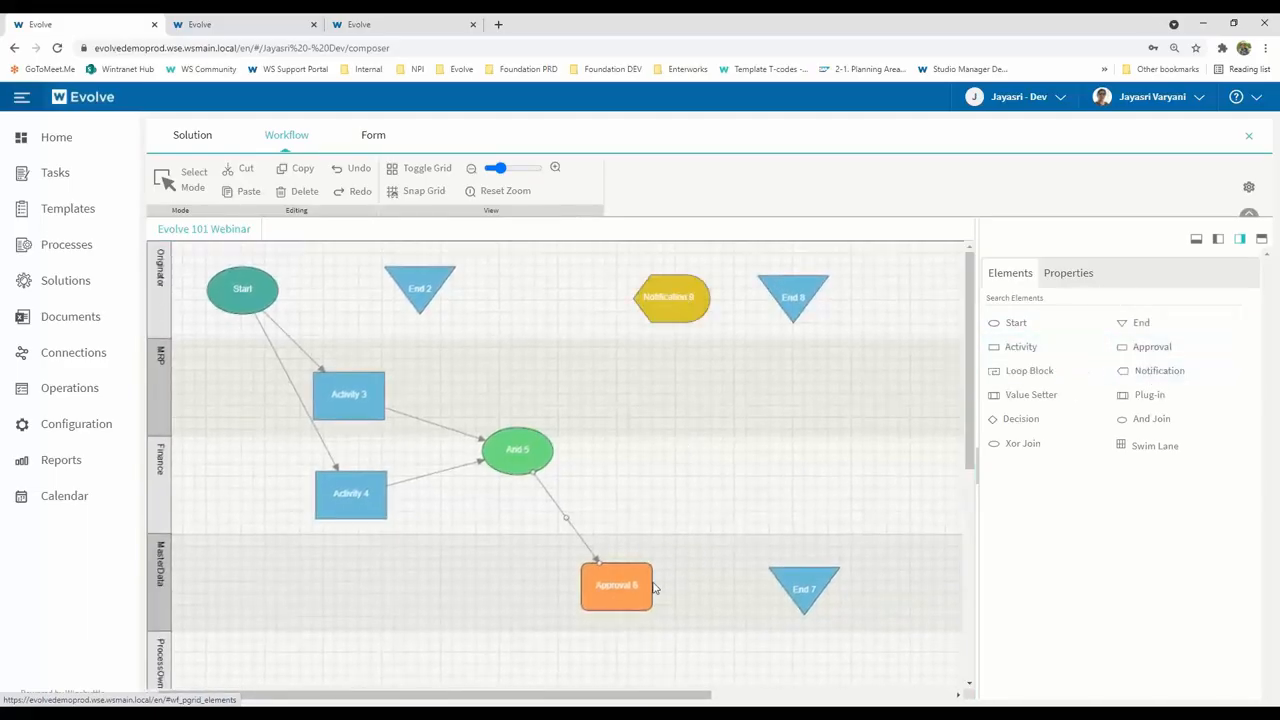
Connect the approval to the notification and on to the Originator end beside it, and connect the approval to the MasterData end
mouse_move(620, 588)
mouse_down()
mouse_move(648, 345)
mouse_move(670, 298)
mouse_move(794, 298)
mouse_up()
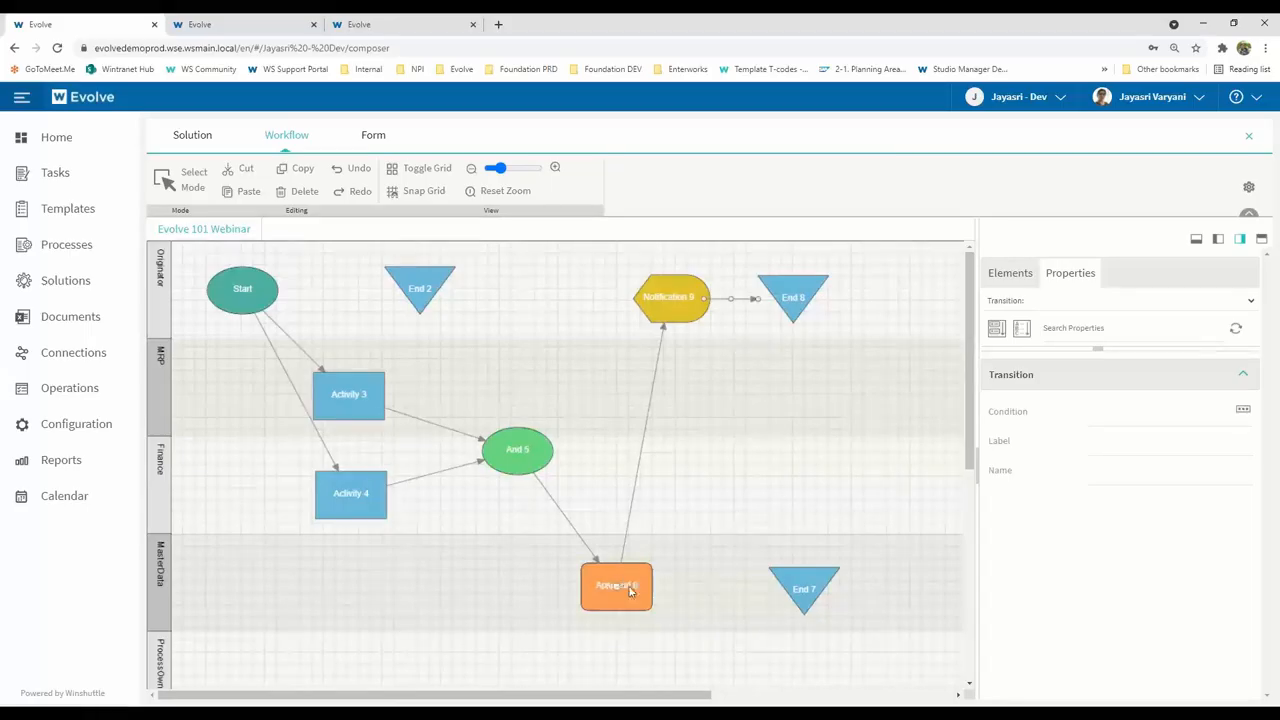
drag(630, 591, 799, 588)
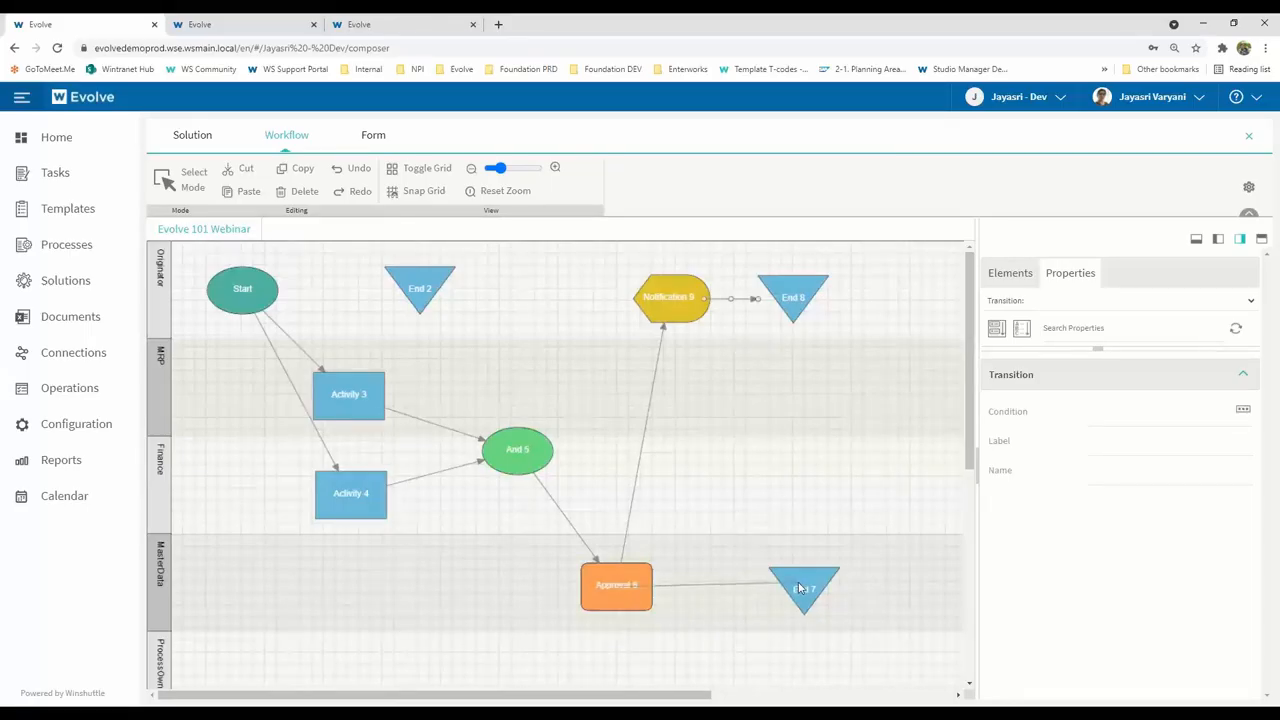
Set the approval-to-MasterData-end transition condition to Approved("Approval 6") and that end's disposition to Approved
right_click(683, 594)
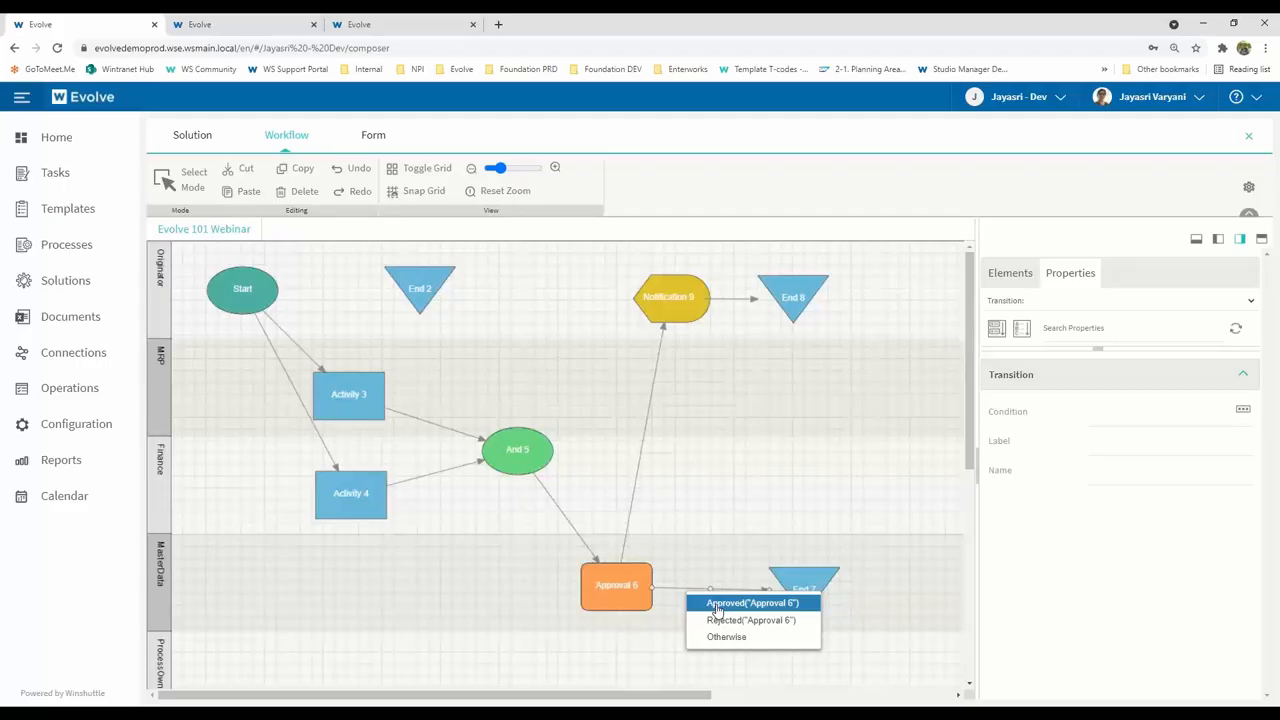
click(716, 605)
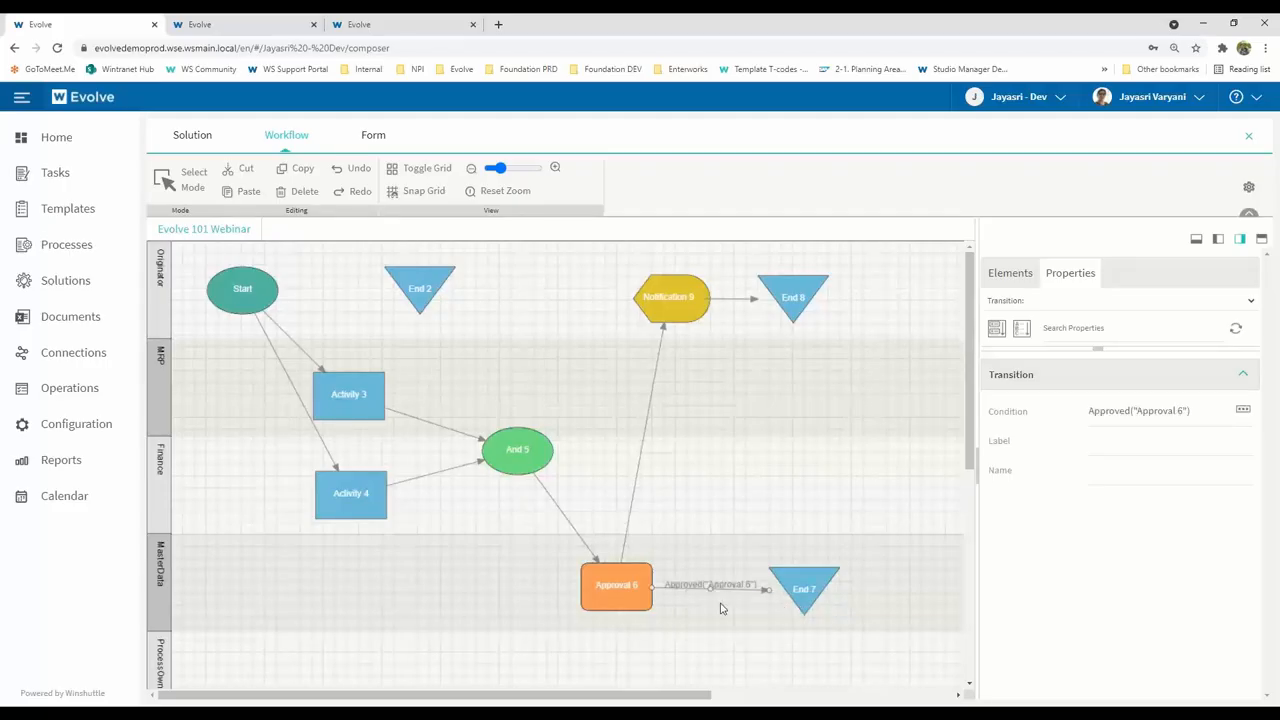
click(815, 588)
click(1165, 545)
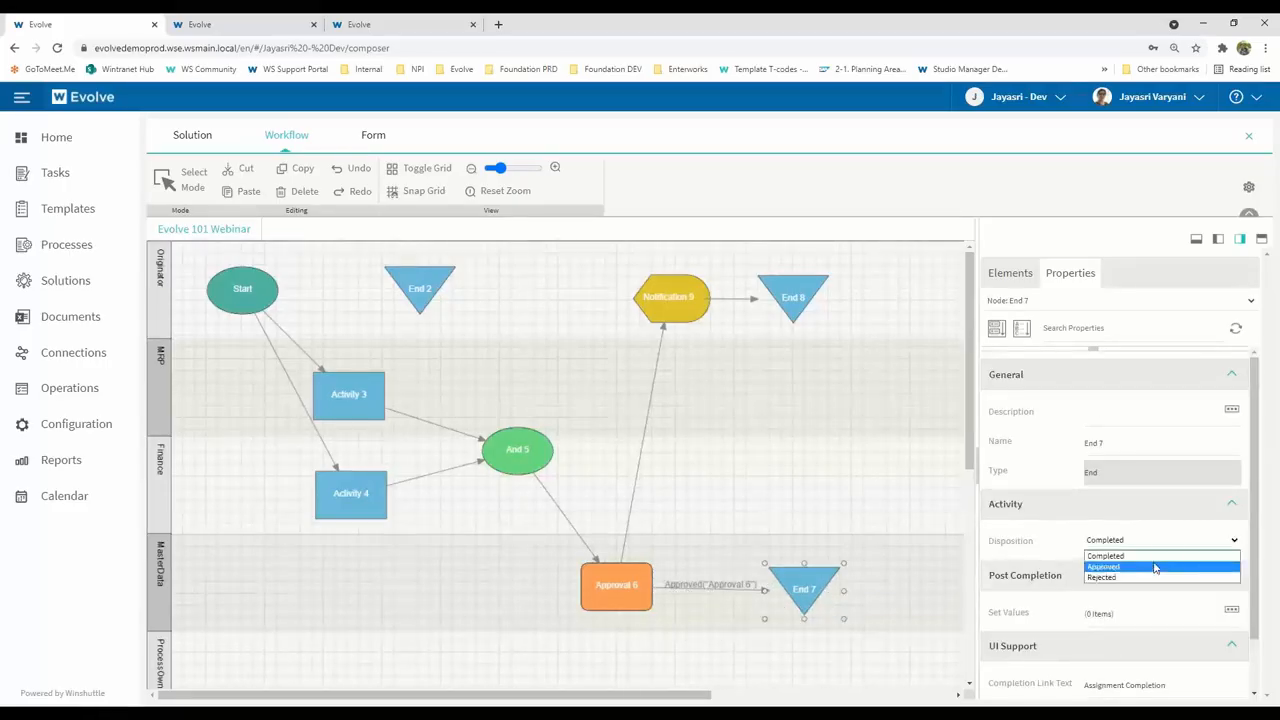
click(1130, 567)
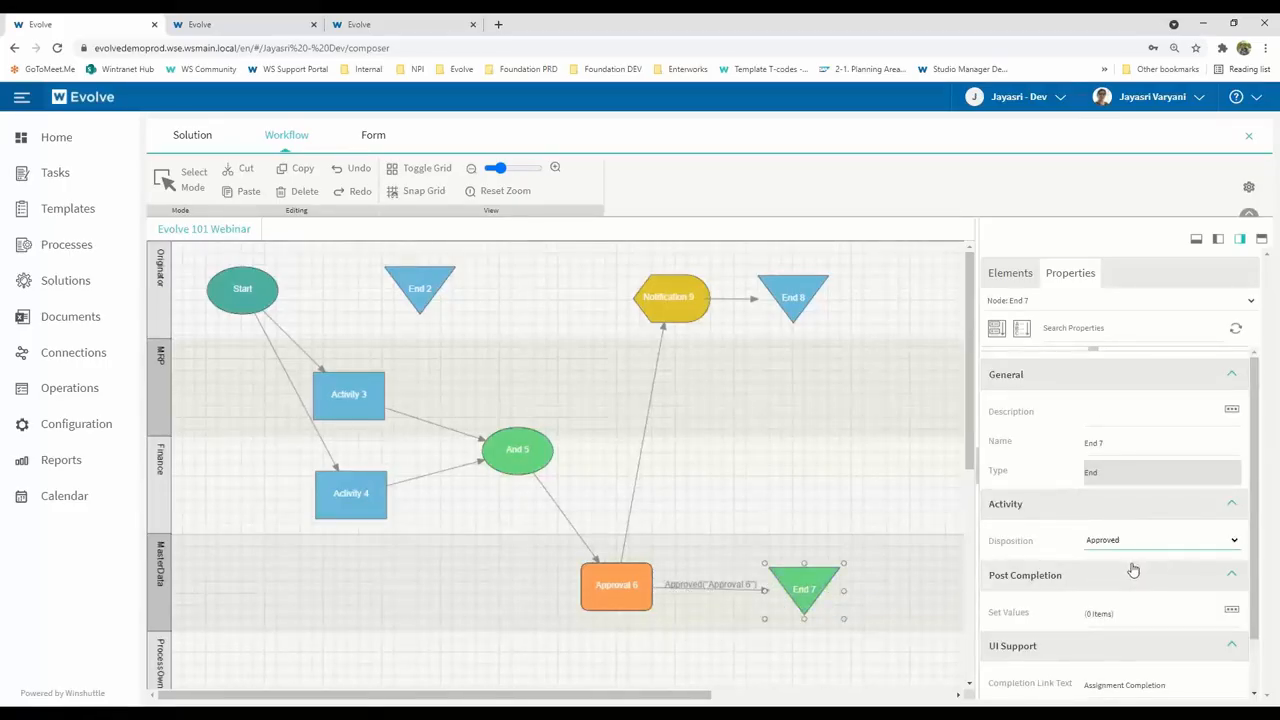
Set the approval-to-notification transition condition to Rejected("Approval 6") and the disposition of the end after the notification to Rejected
click(638, 482)
click(638, 482)
click(700, 509)
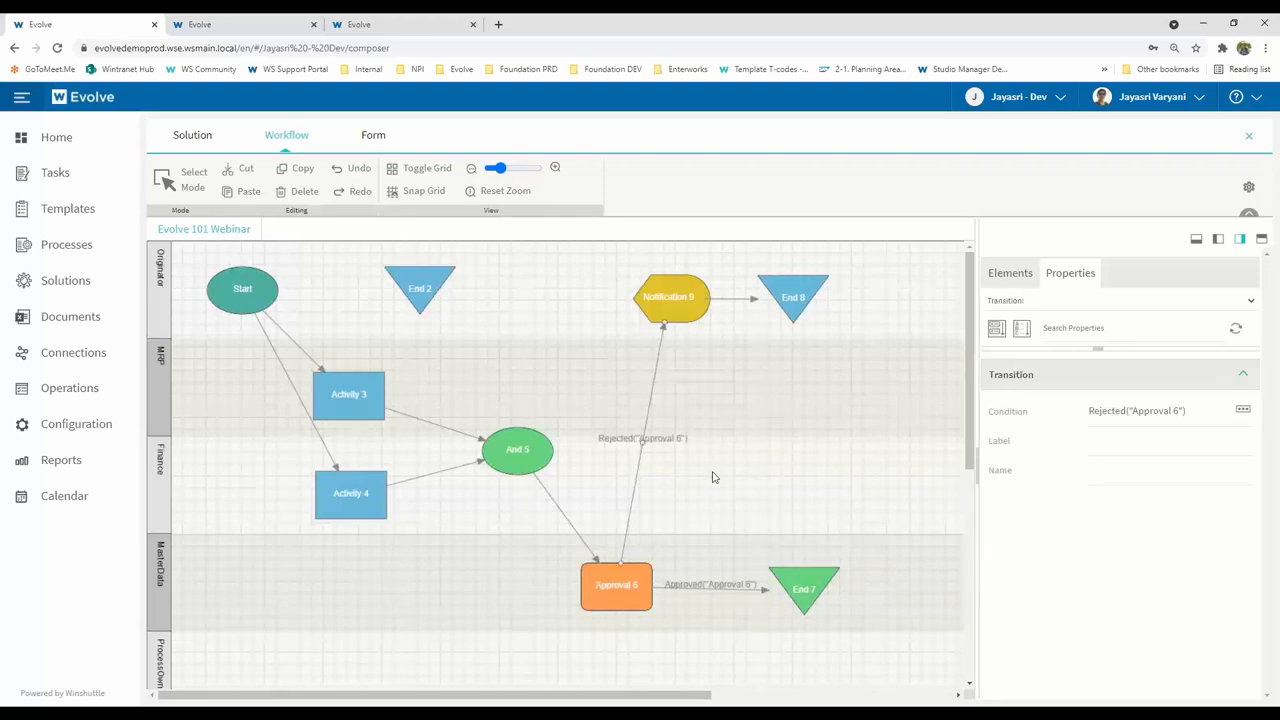
click(796, 296)
click(1183, 543)
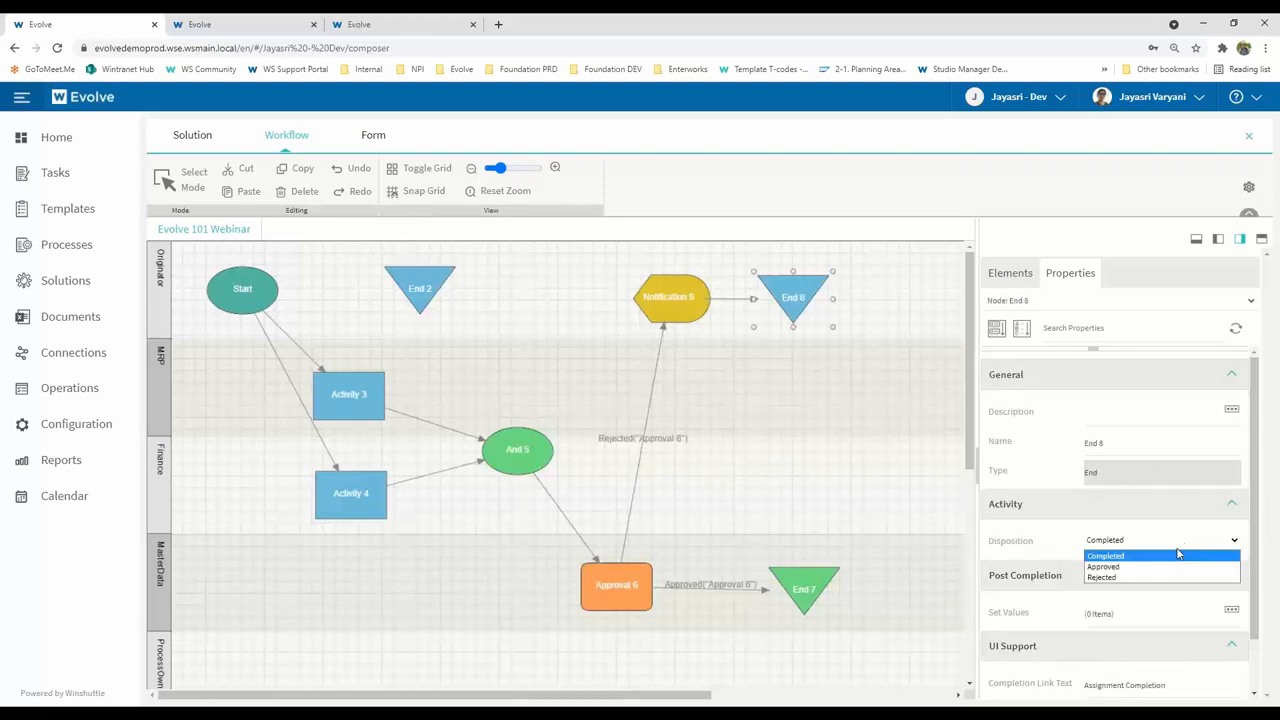
click(1168, 577)
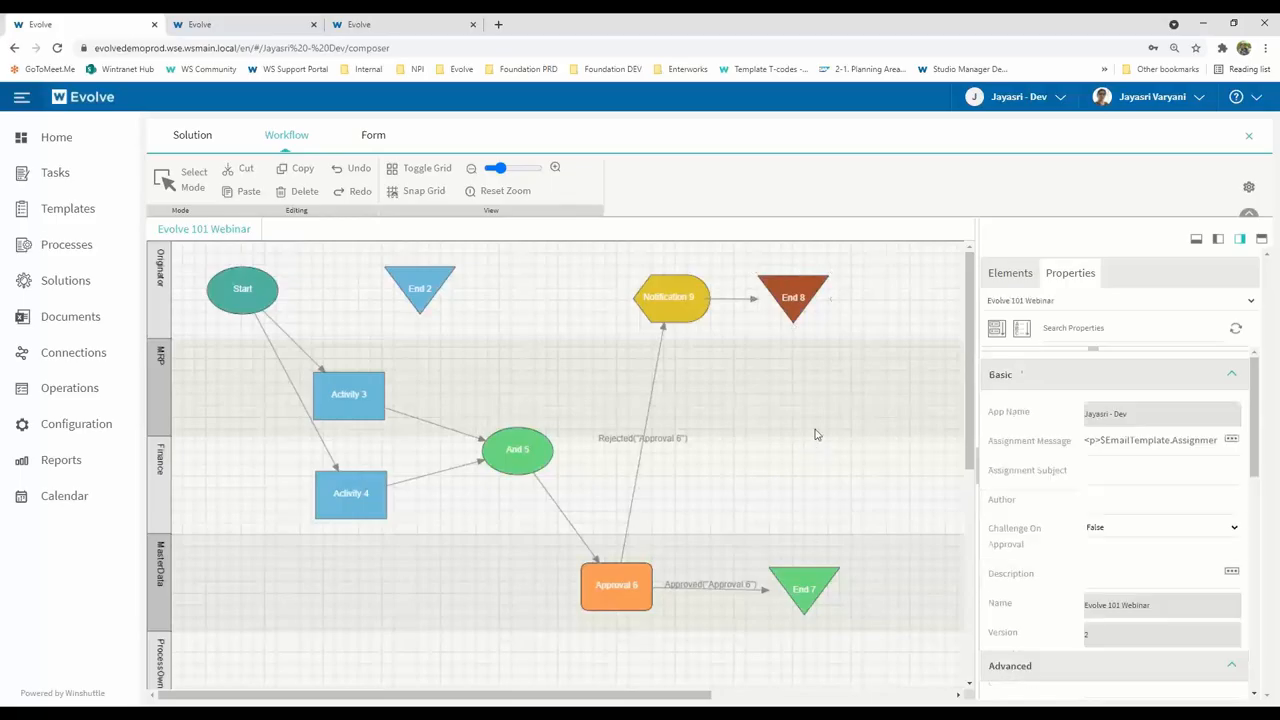
Review the notification's properties and its message editor without writing a message
click(690, 310)
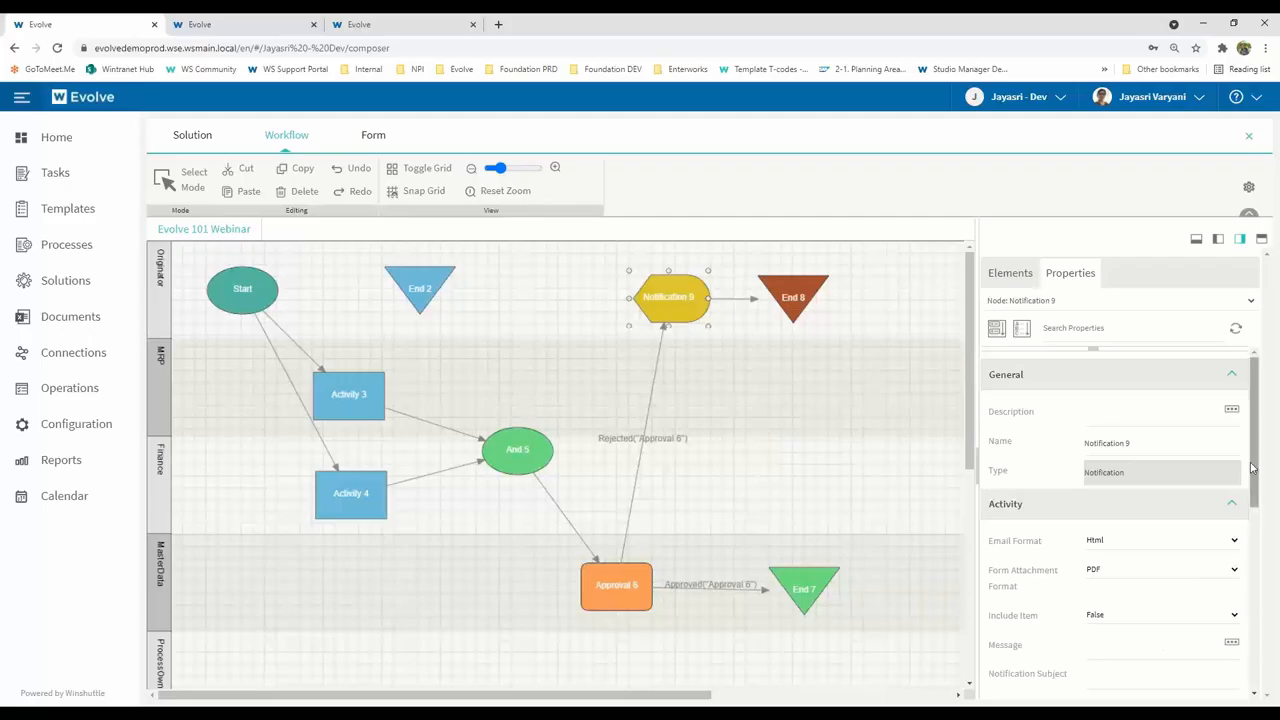
drag(1255, 468, 1259, 560)
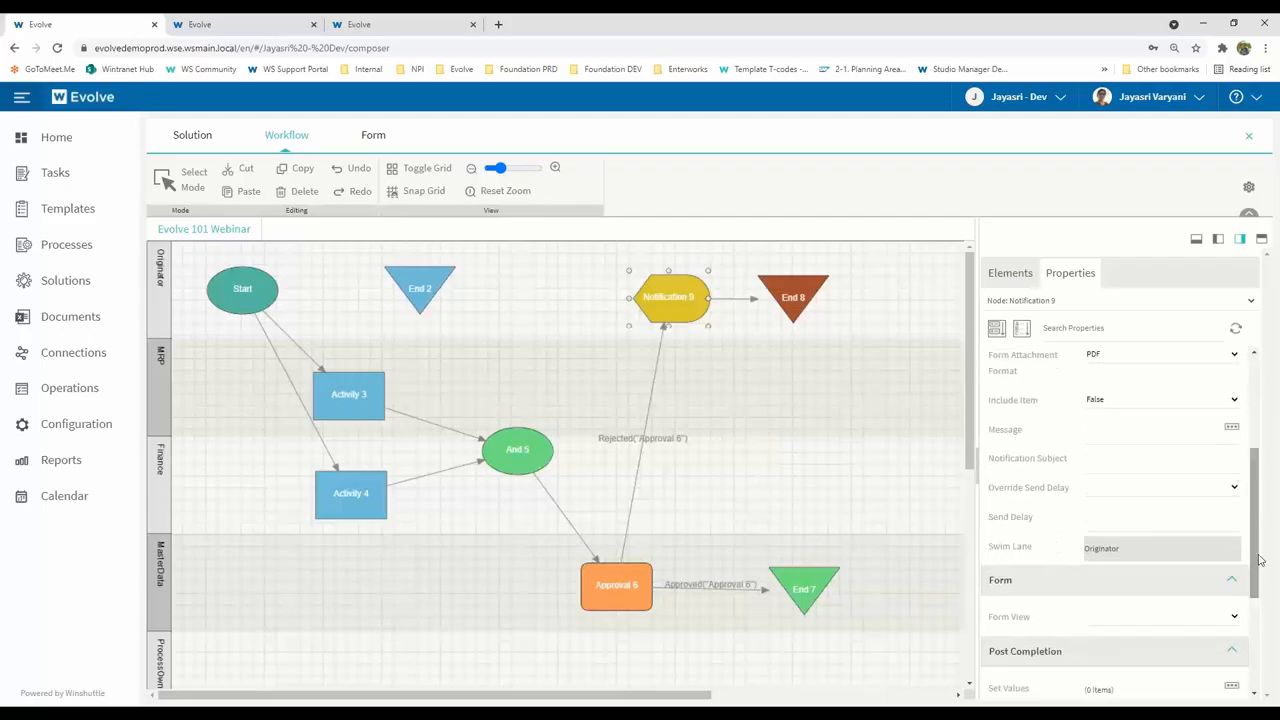
click(1232, 429)
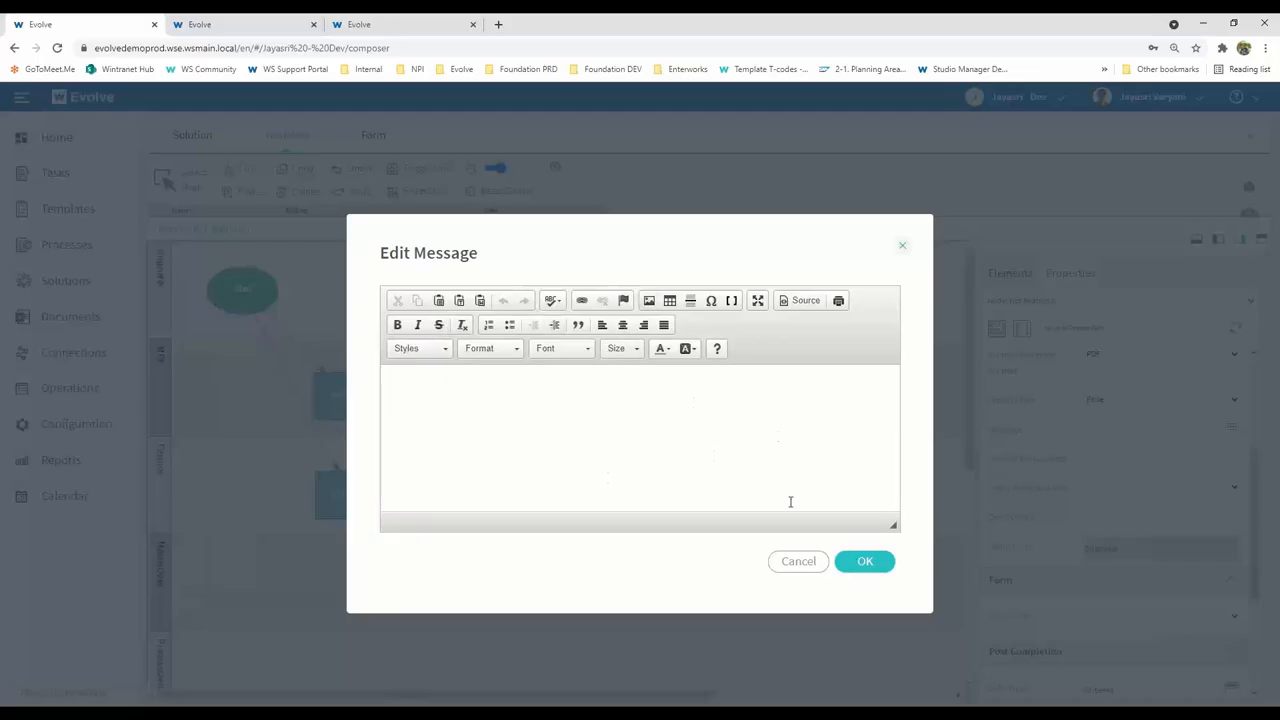
click(798, 562)
click(772, 421)
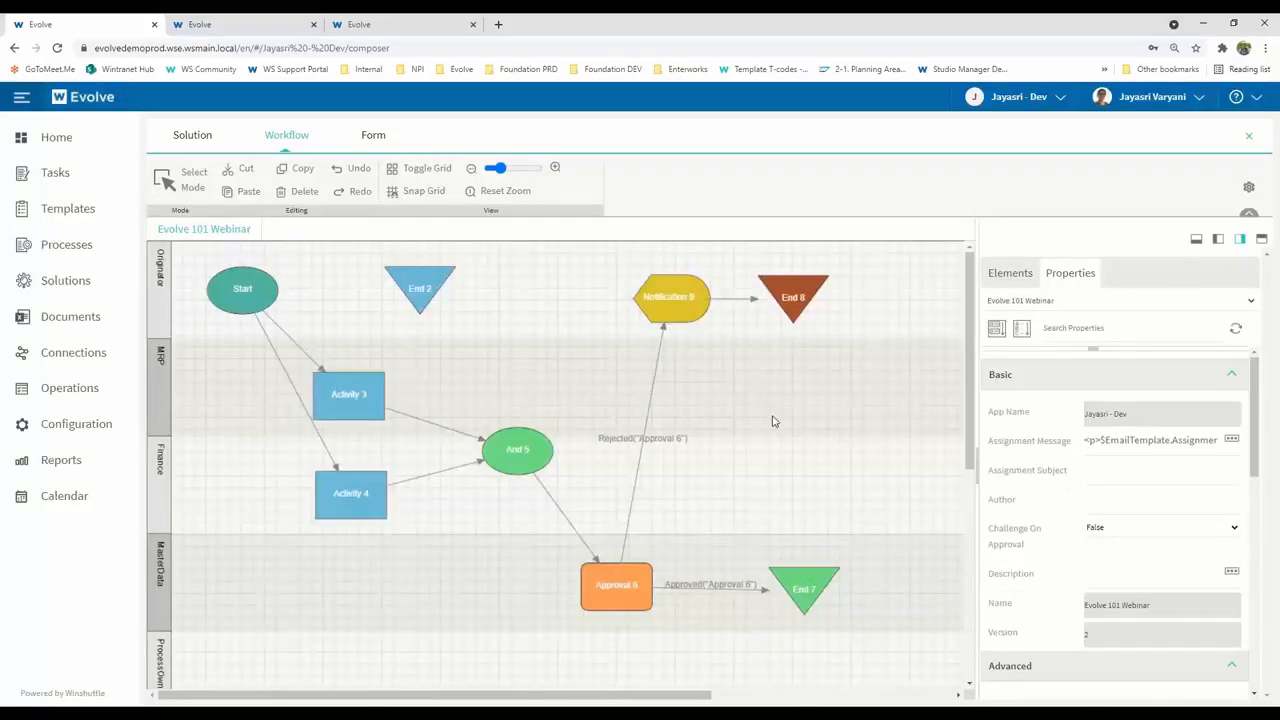
Rename the MRP lane's activity as MRP Data and the Finance lane's activity as Accounting
click(347, 396)
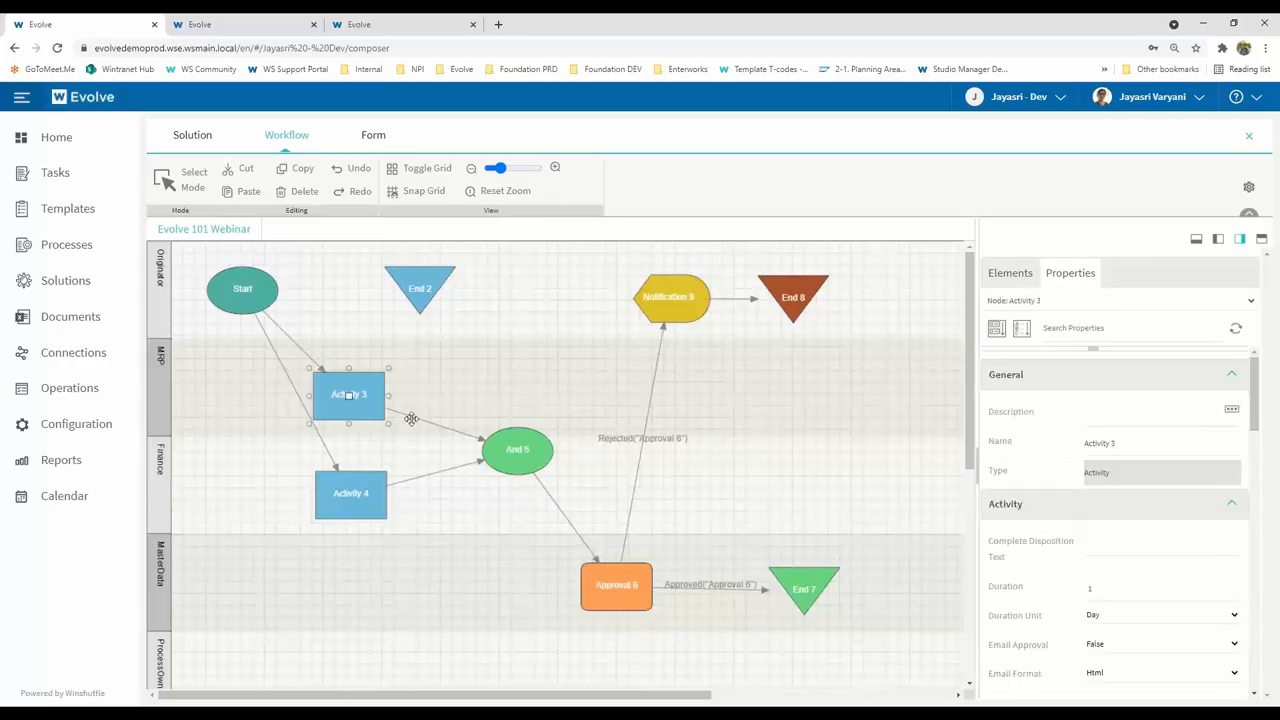
drag(1121, 450, 1074, 449)
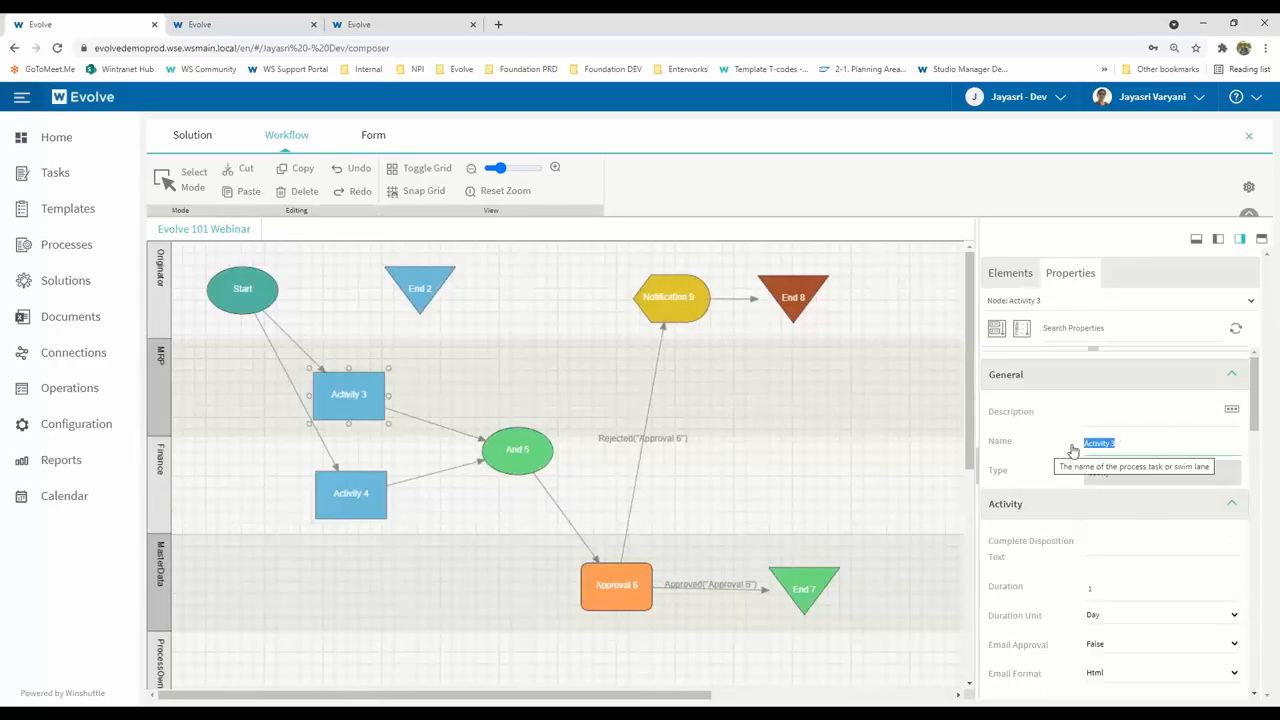
text(MRP Data)
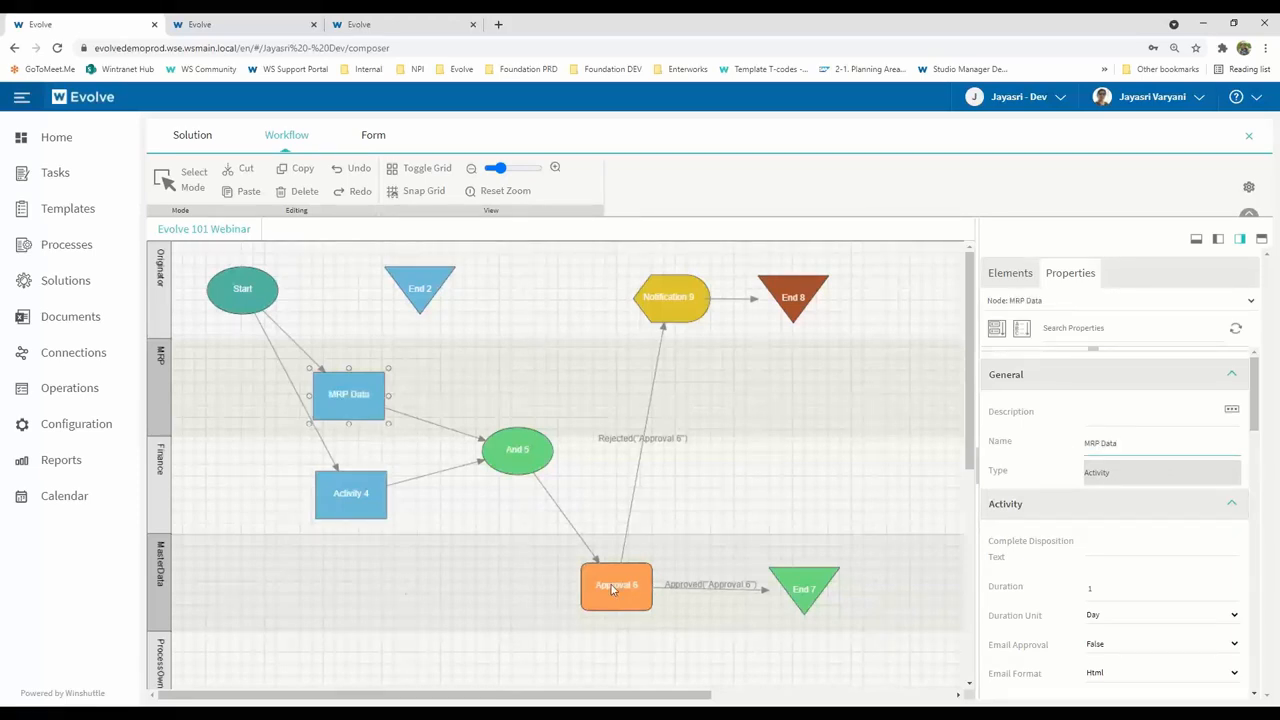
click(364, 500)
click(1148, 450)
text(Accounting)
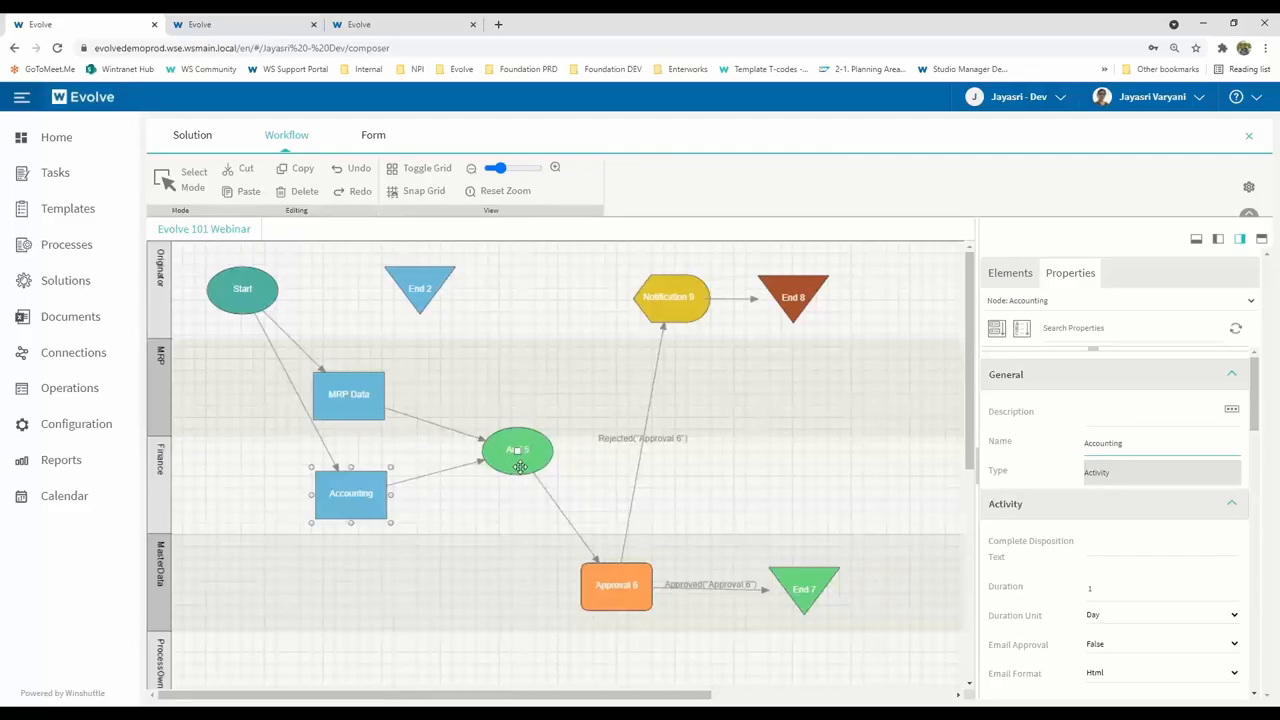
Rename the MasterData approval as Approve and Post, and move the MasterData end farther from it to fit the transition label
click(612, 590)
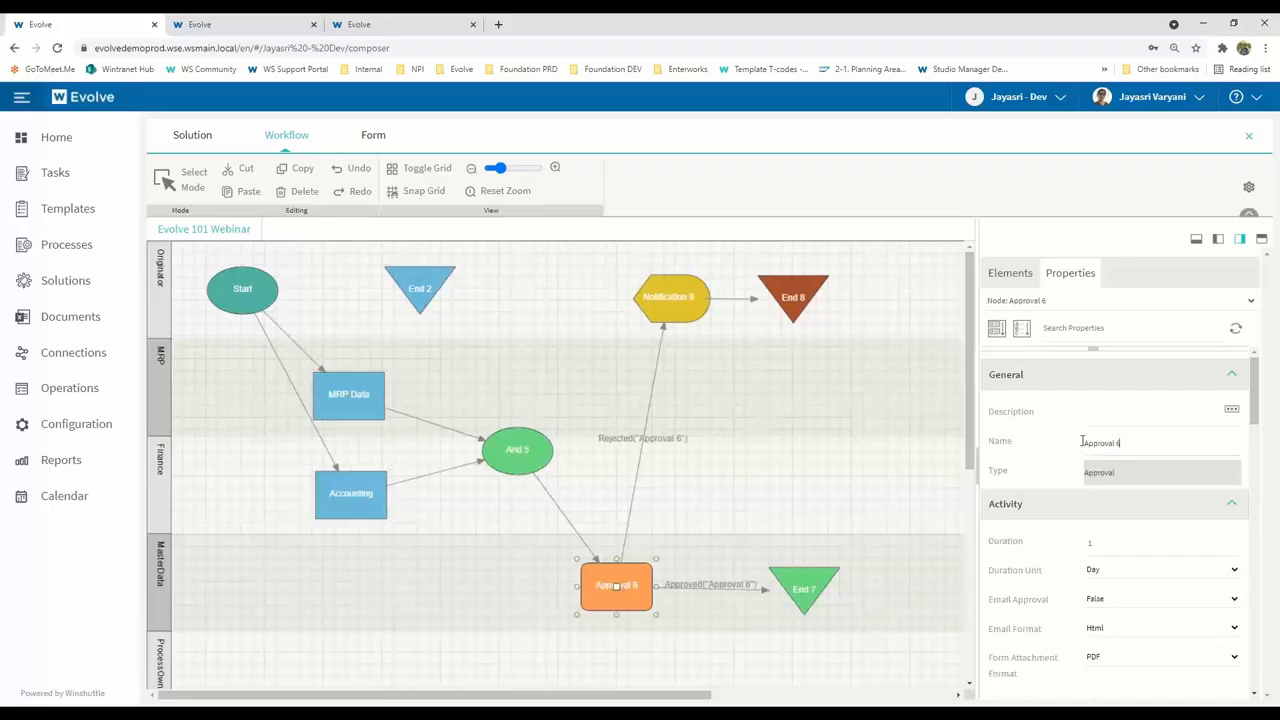
triple_click(1082, 442)
text(BHA)
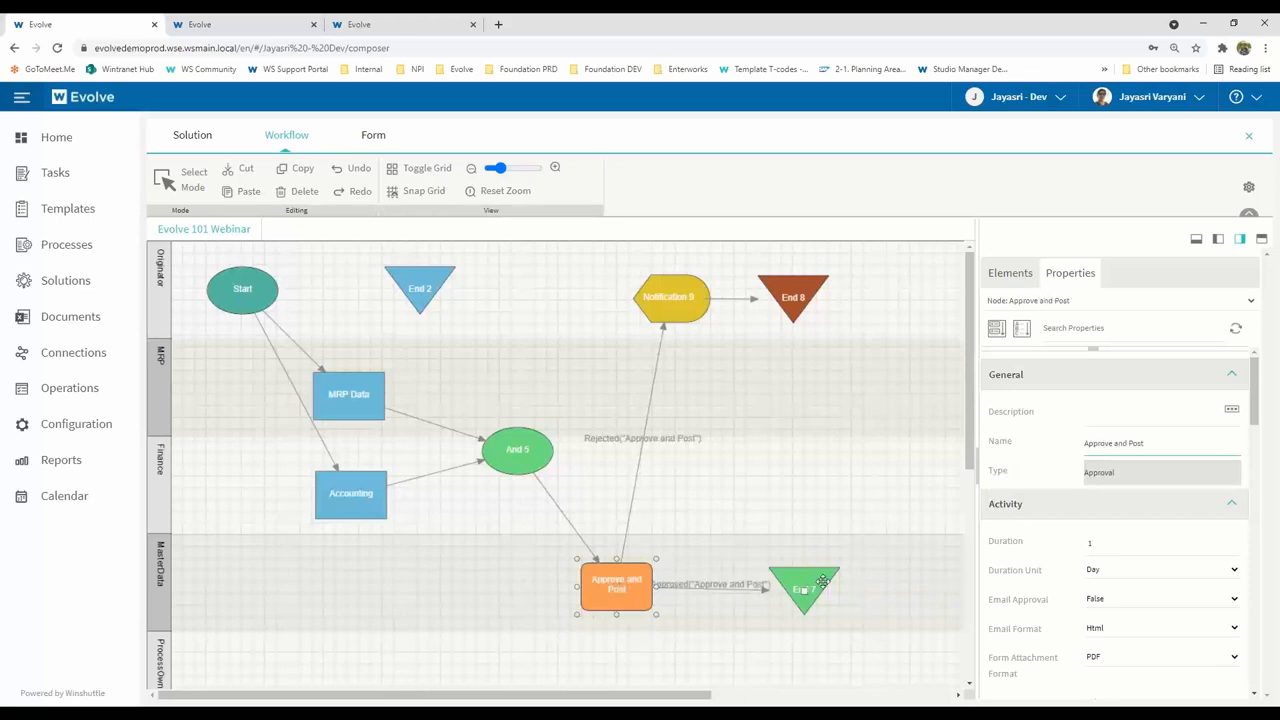
drag(826, 587, 860, 588)
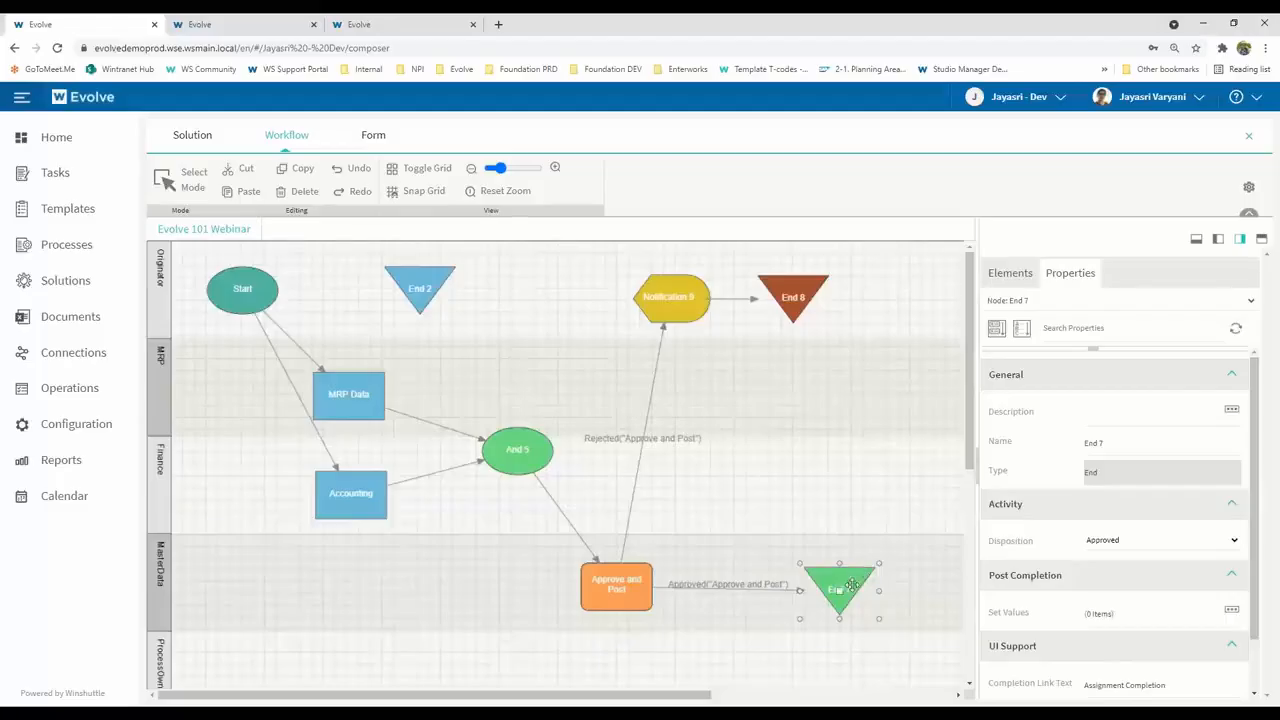
click(736, 629)
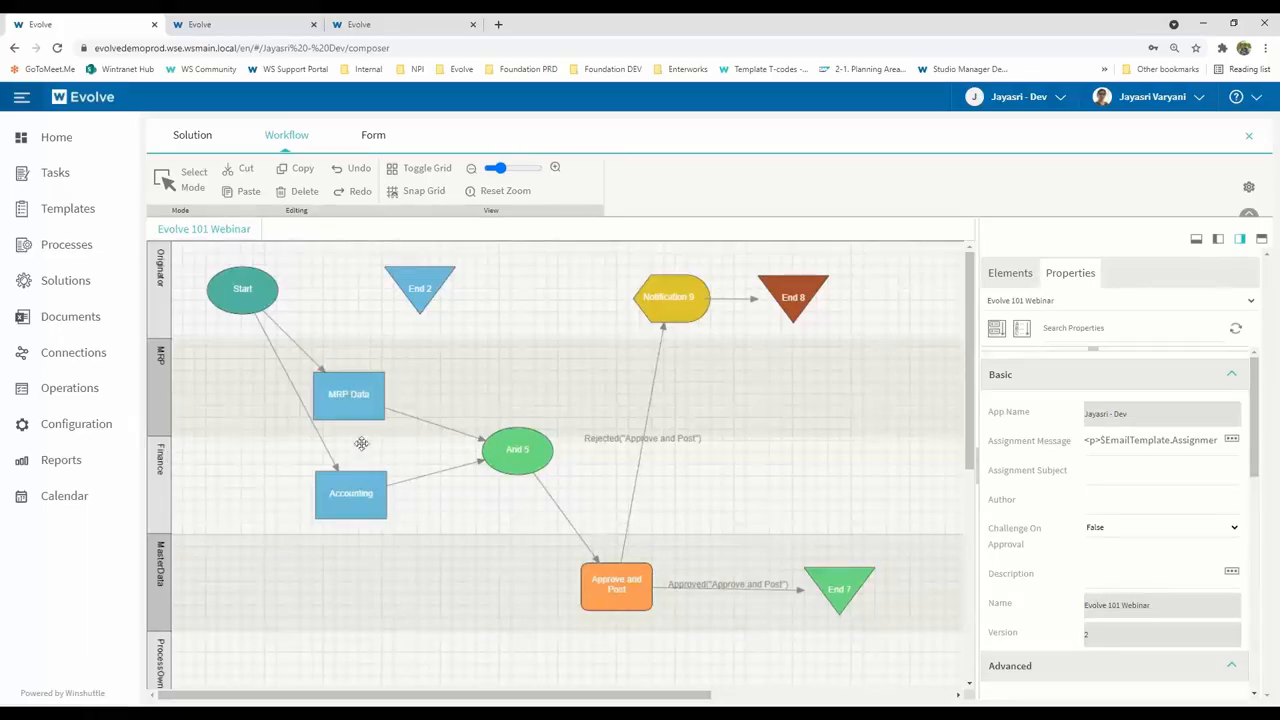
Delete the unconnected End 2 element from the Originator lane and go back to the solution summary
click(419, 274)
key(Delete)
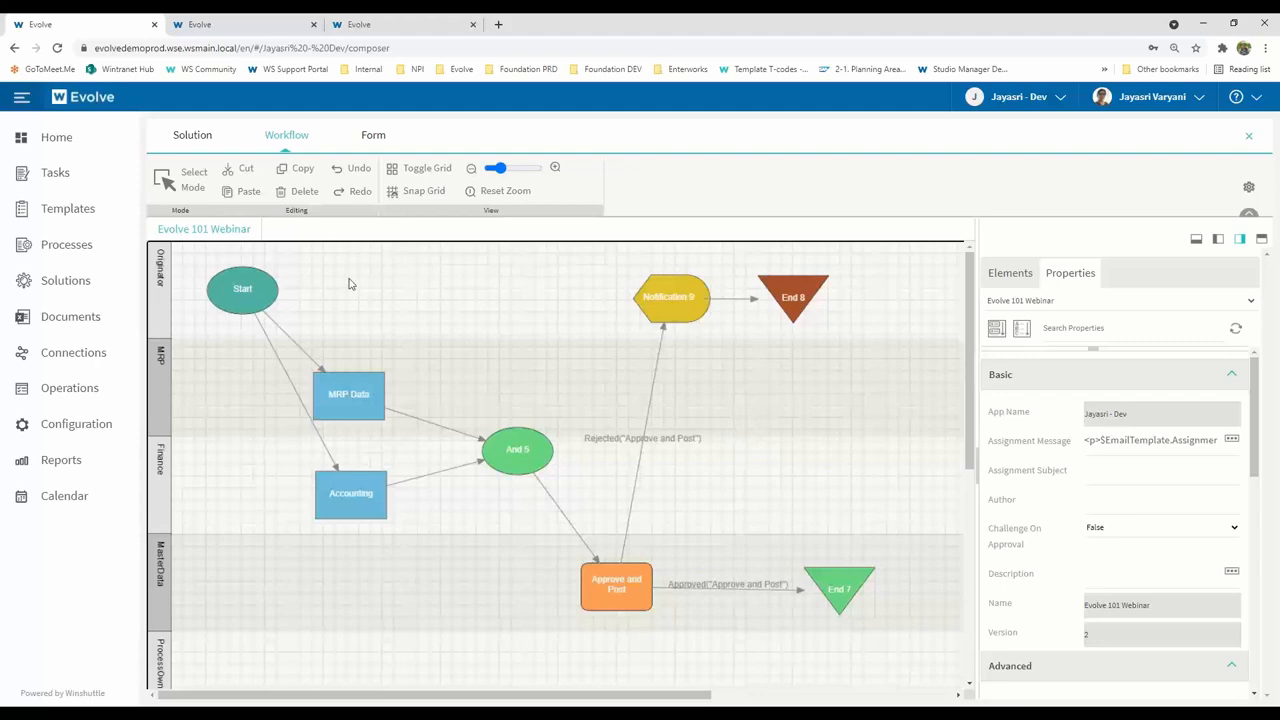
click(194, 136)
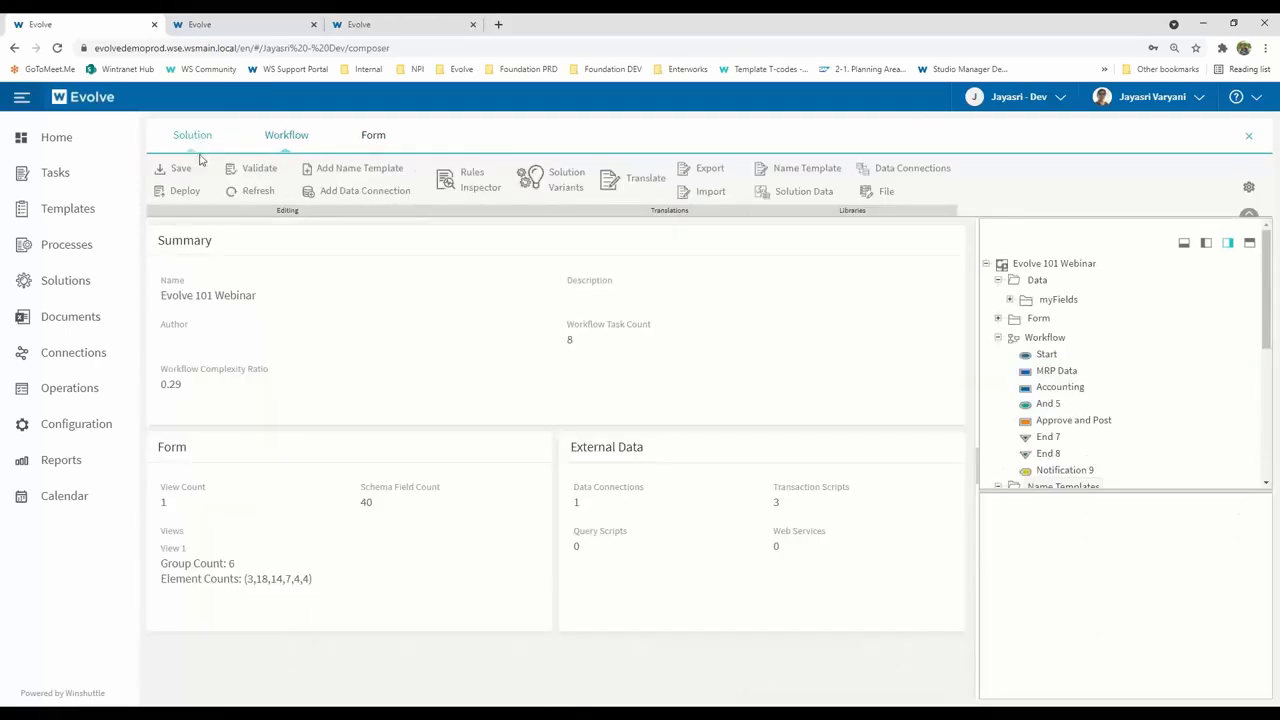
Save the Evolve 101 Webinar solution and deploy it with the form launched, without forcing an update of name templates
click(181, 169)
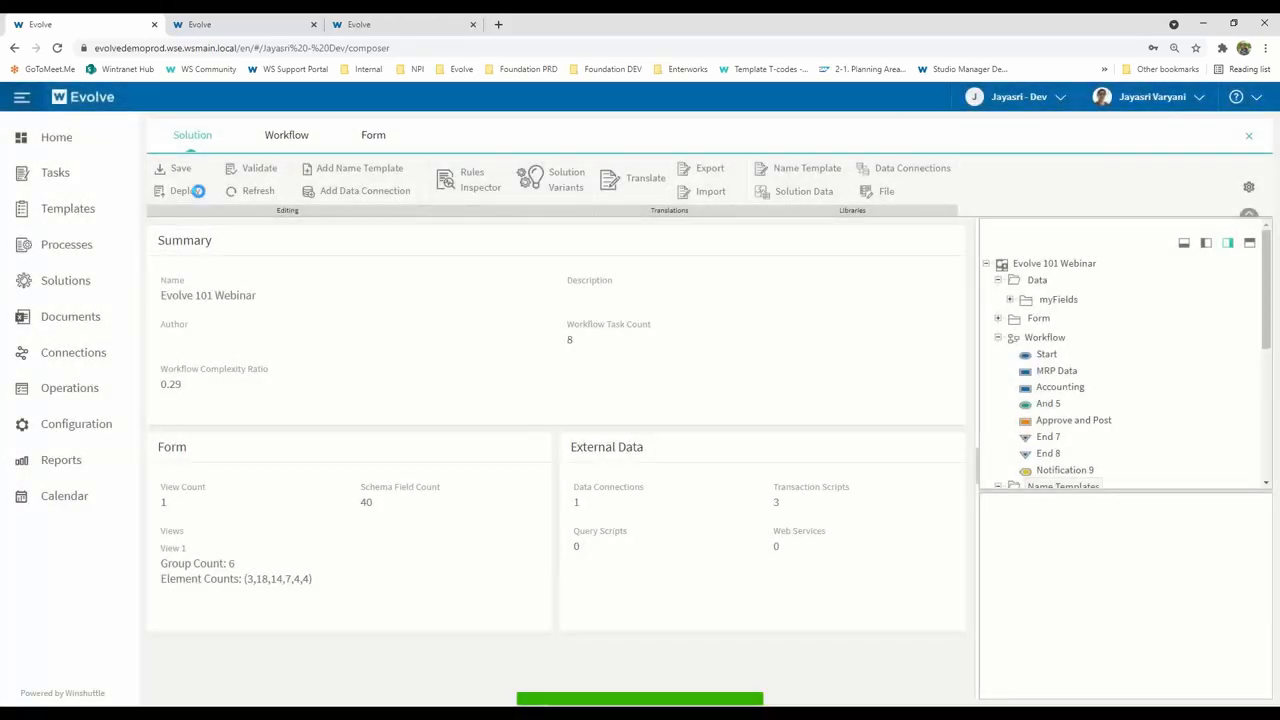
click(198, 190)
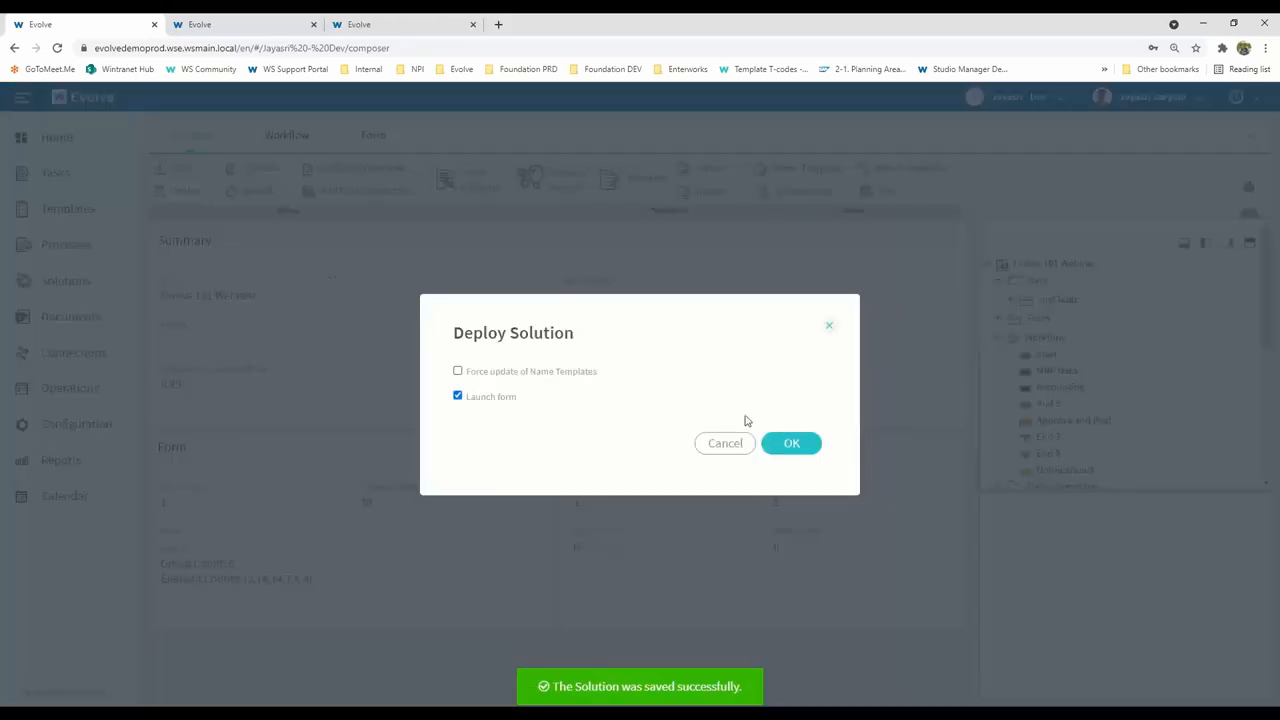
click(788, 443)
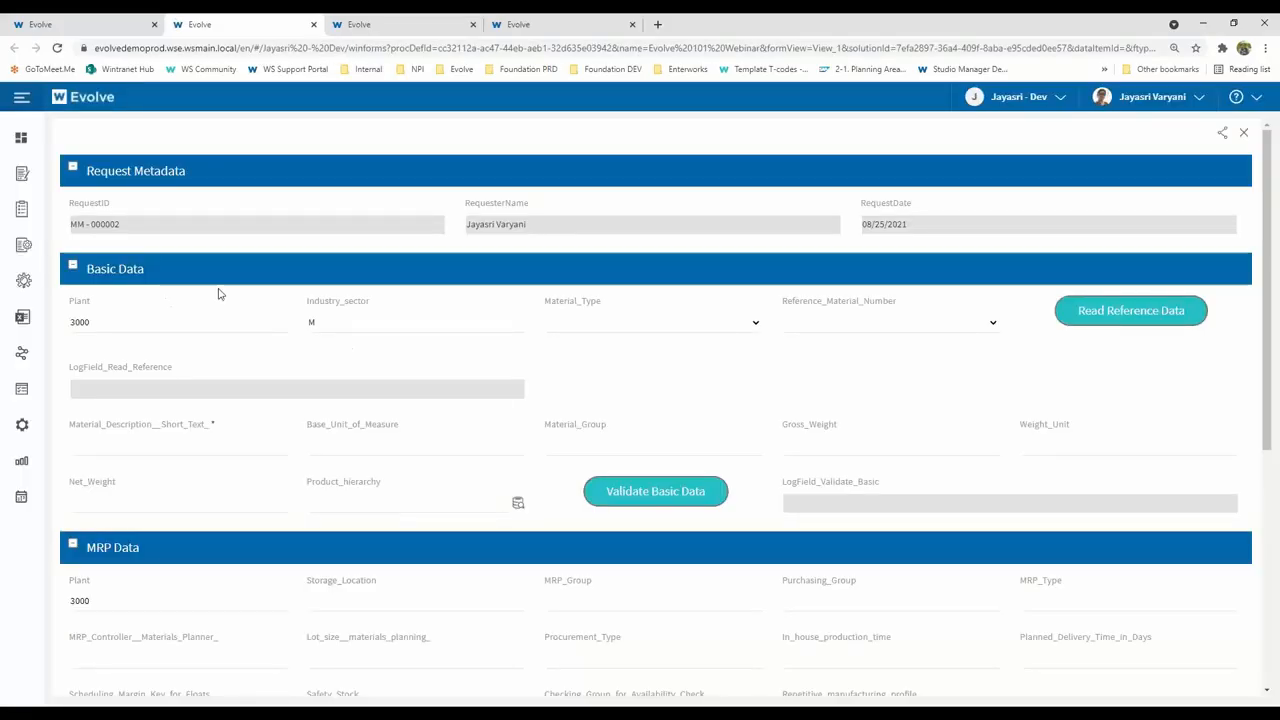
Set the material type to FERT - Finished Goods and the reference material to NWH-MF-REF1, and read the reference data
scroll(222, 293, down, 2)
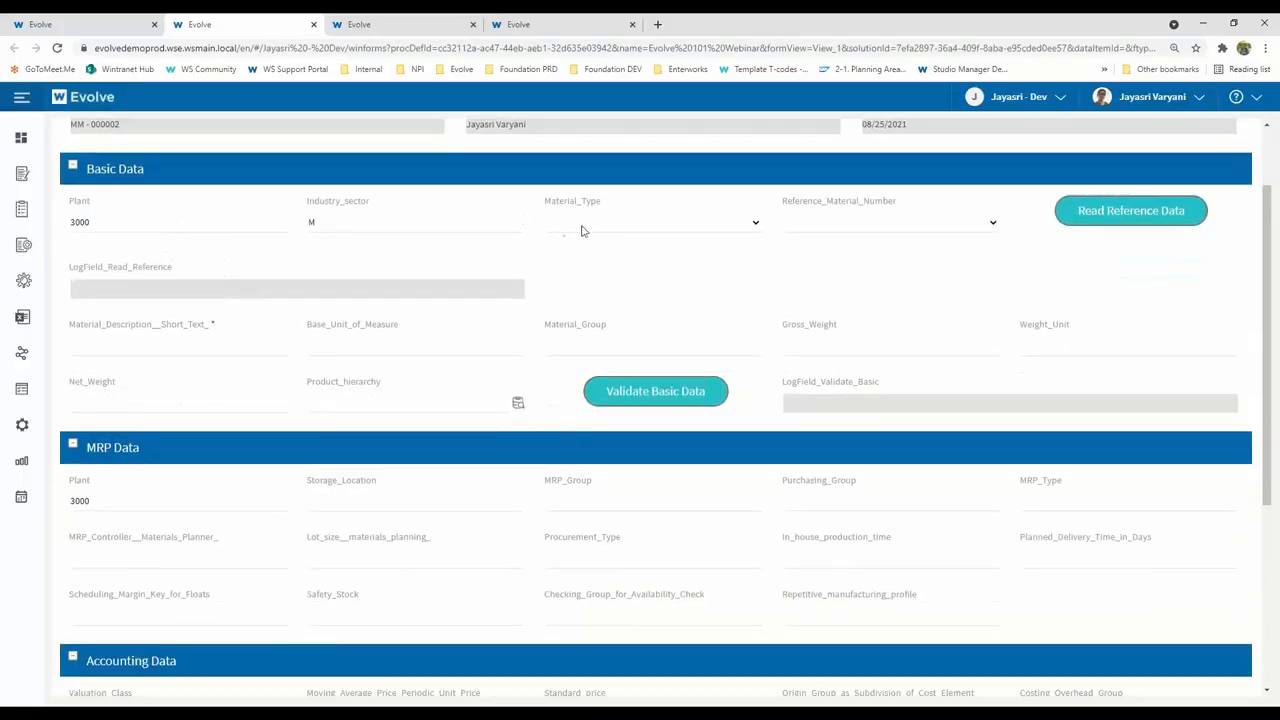
click(583, 231)
click(590, 251)
click(866, 224)
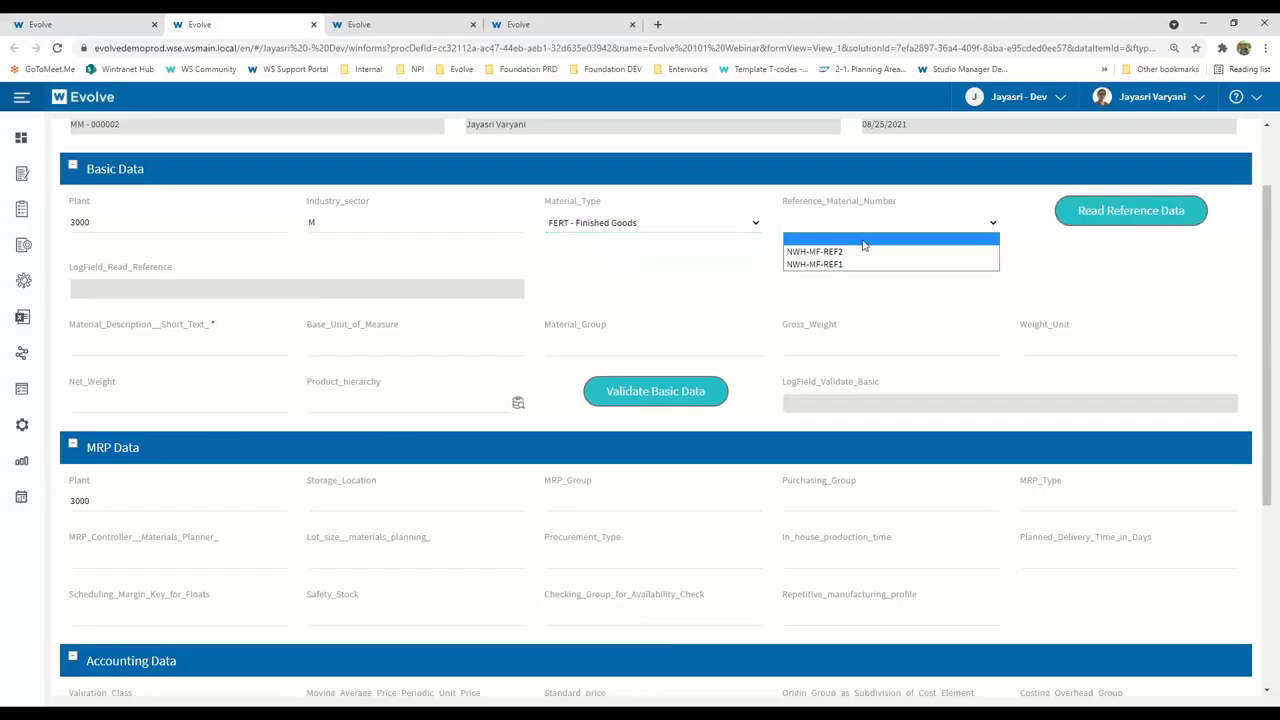
click(857, 264)
click(1094, 223)
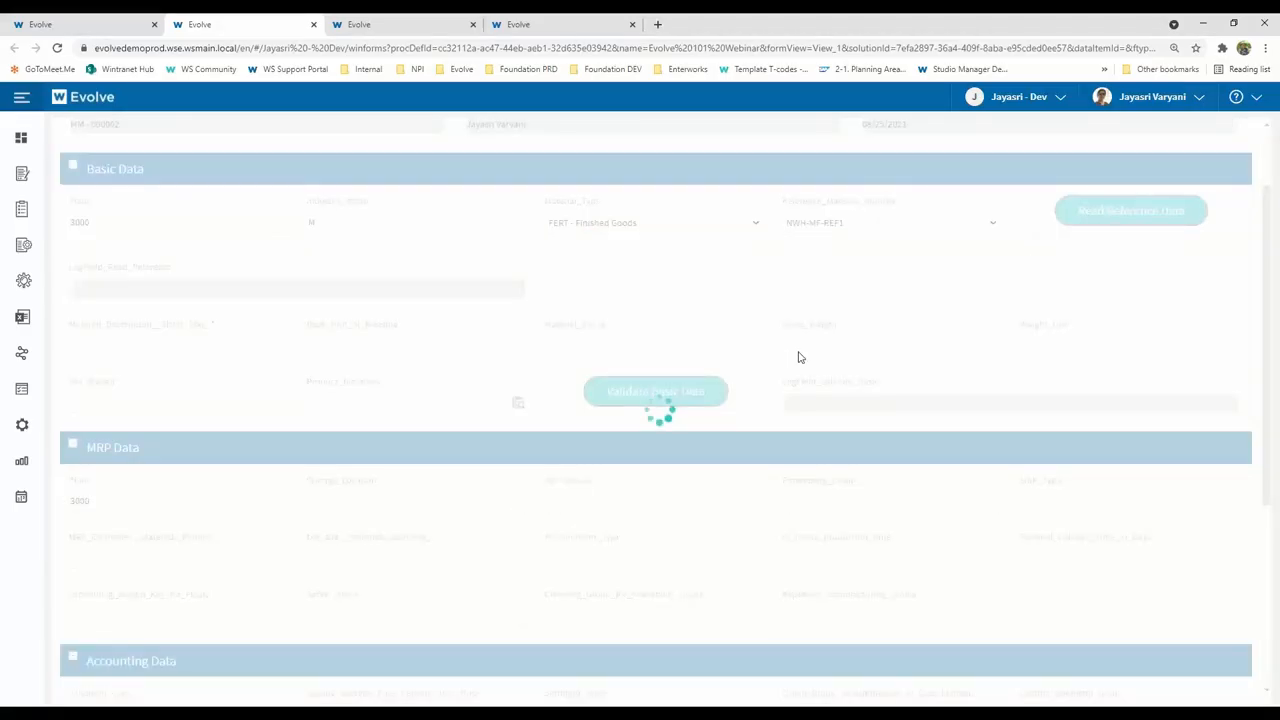
Enter desc as the material's short description and validate the basic data
scroll(805, 345, down, 3)
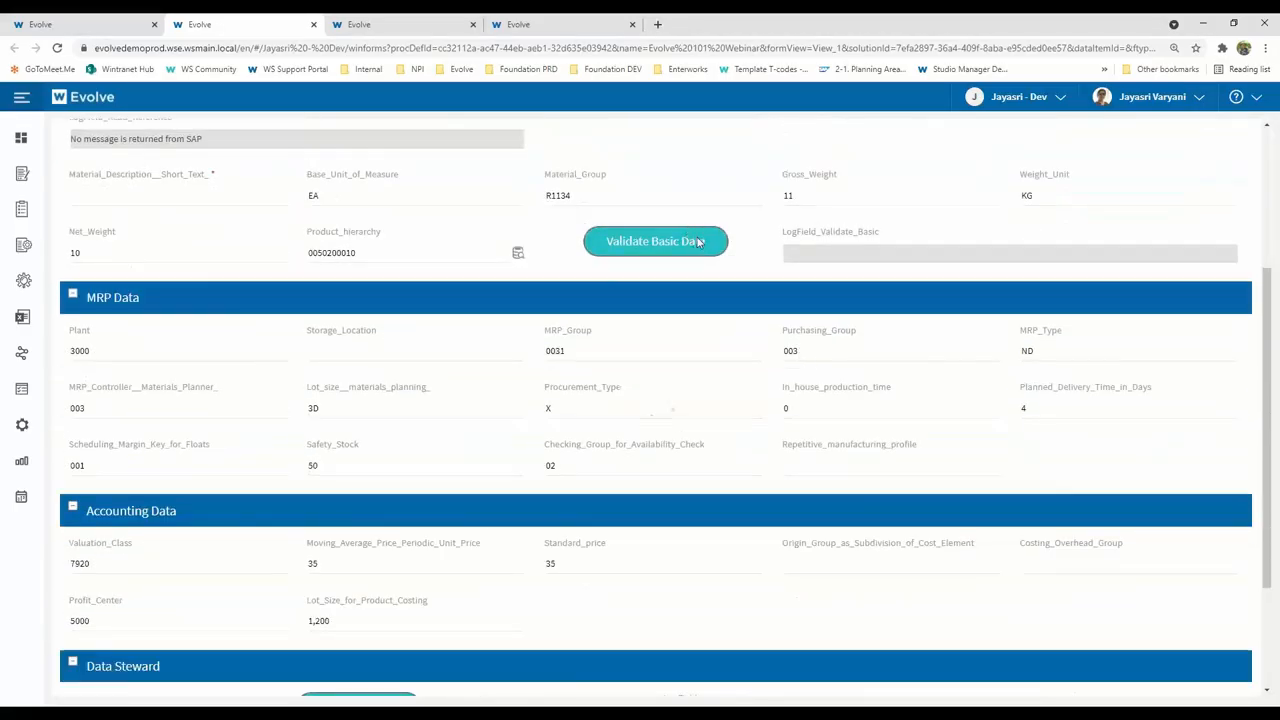
click(700, 242)
scroll(807, 396, down, 2)
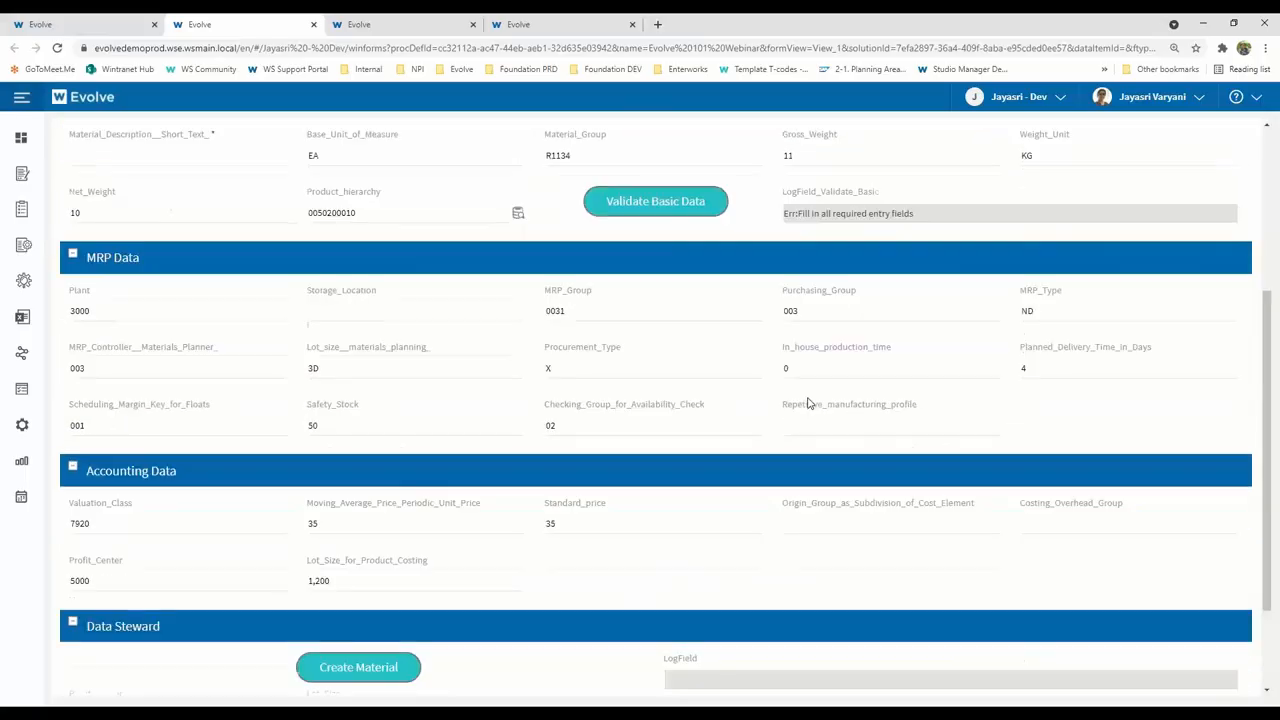
scroll(120, 251, up, 2)
click(143, 289)
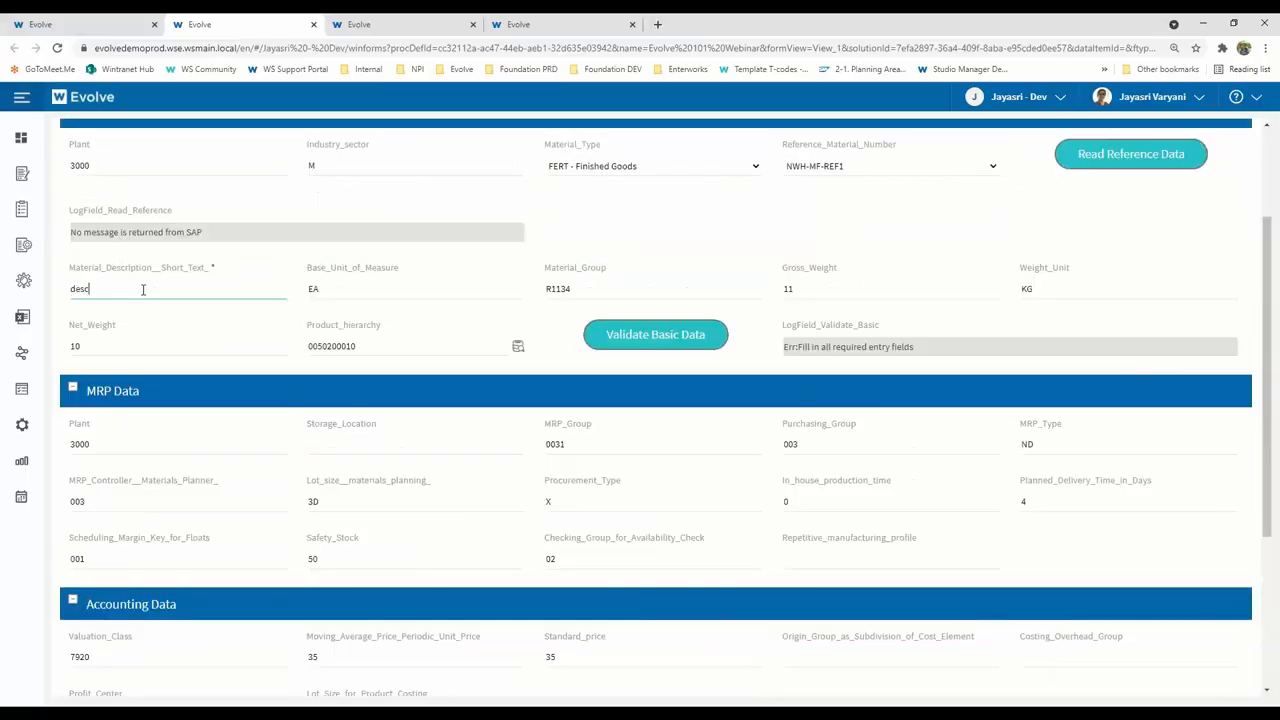
text(desc)
key(Tab)
click(630, 345)
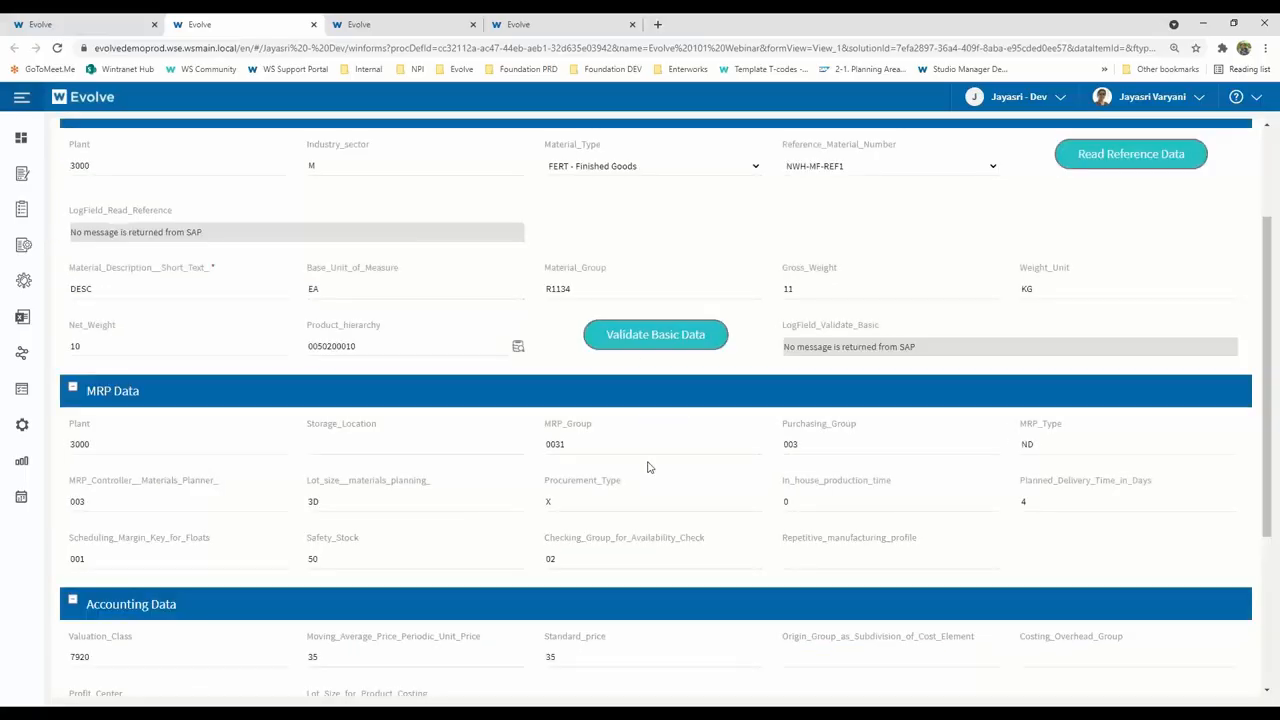
Look over the request's MRP and accounting data, and save and route the request
scroll(646, 466, down, 2)
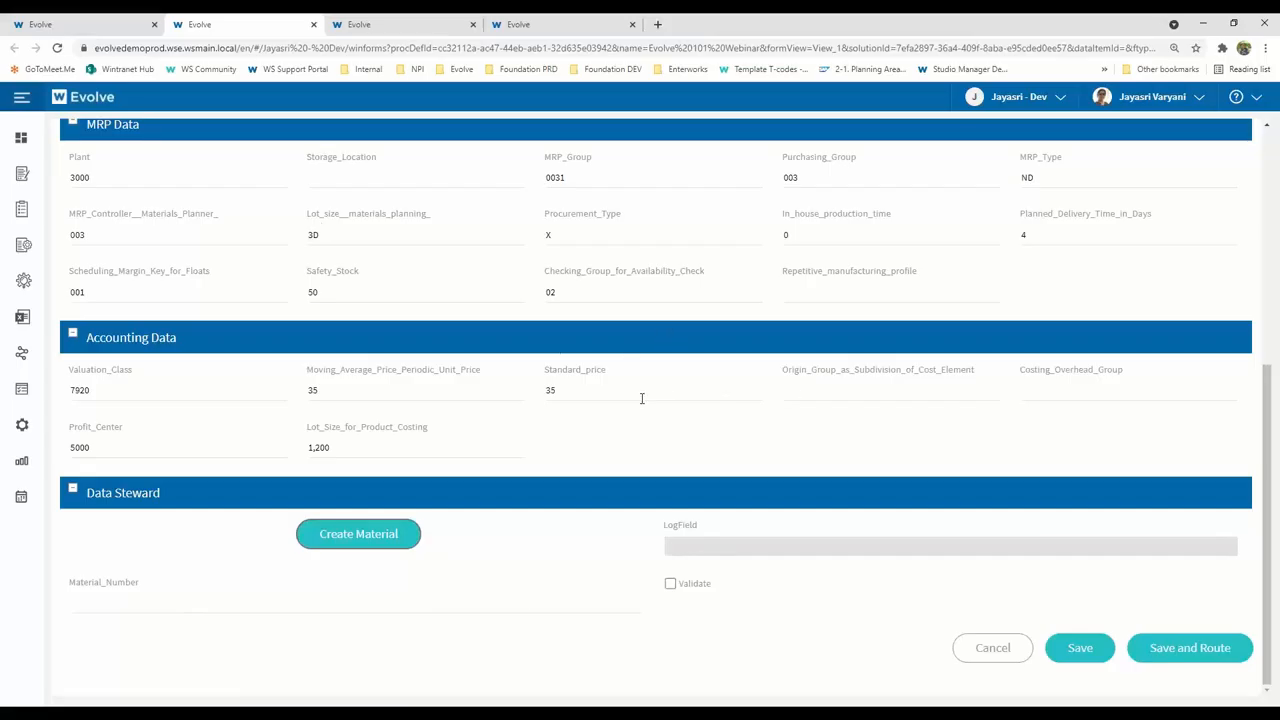
scroll(627, 471, up, 3)
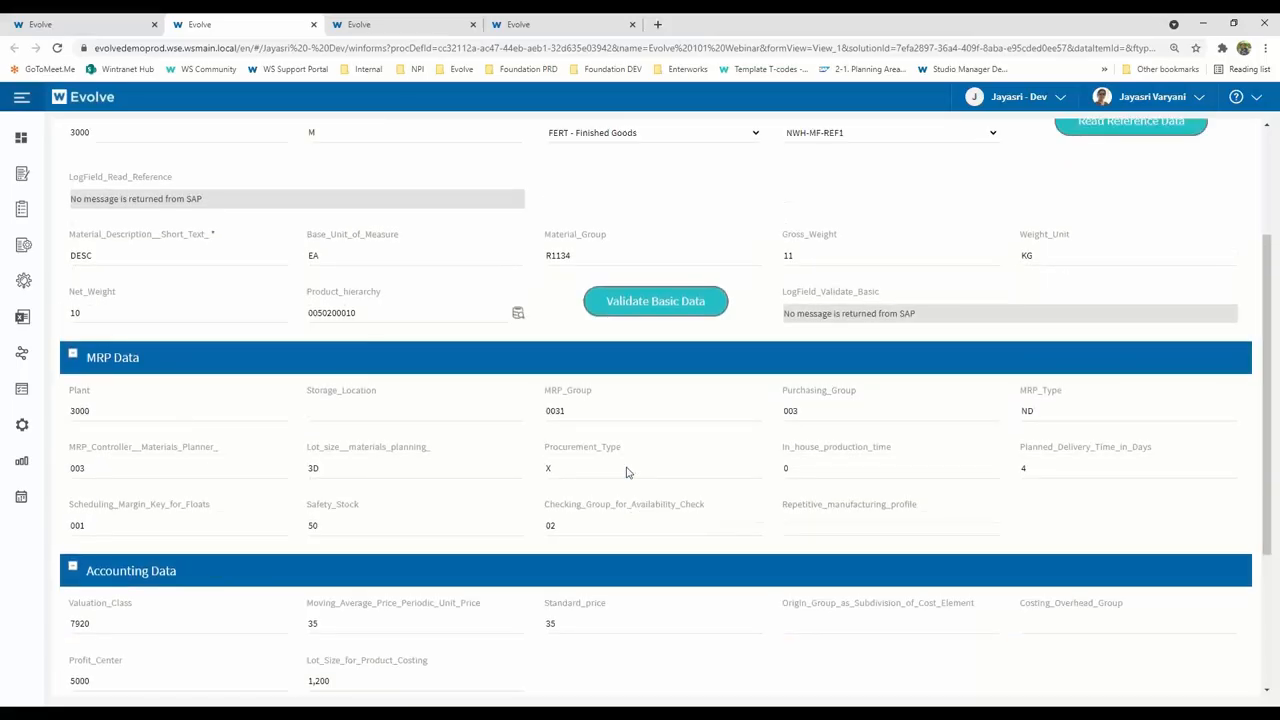
scroll(627, 471, down, 5)
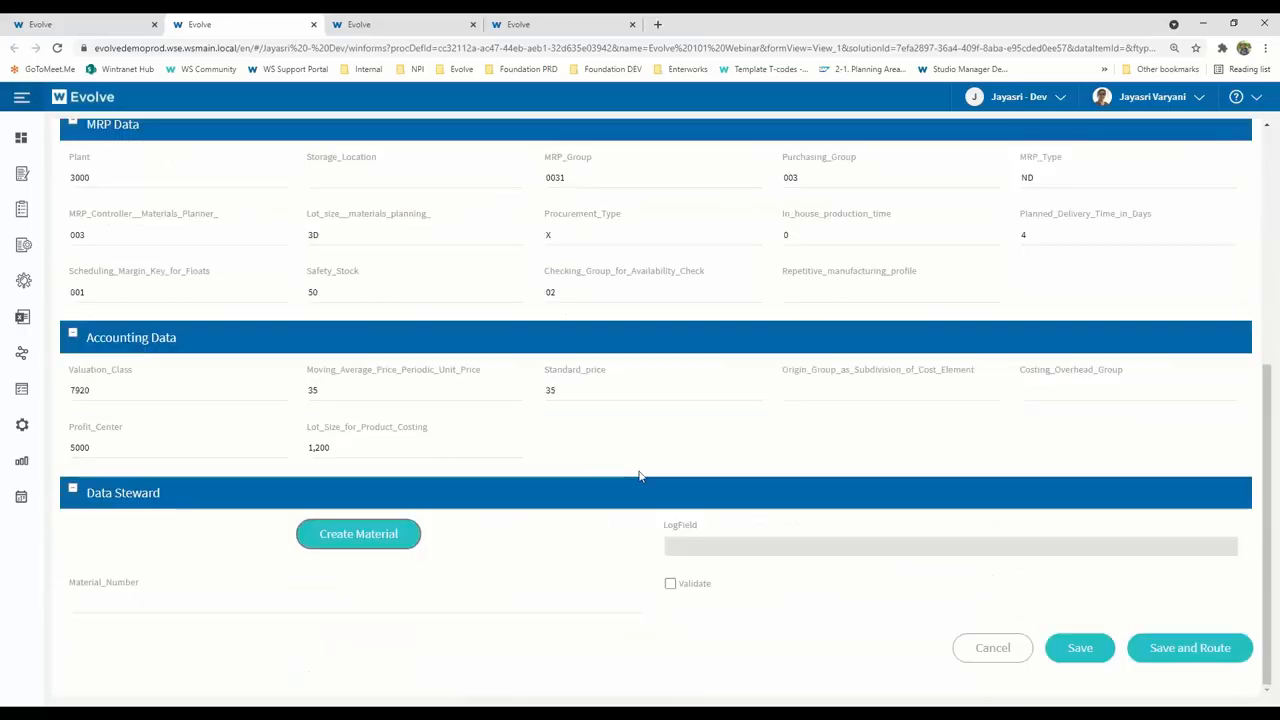
click(1190, 638)
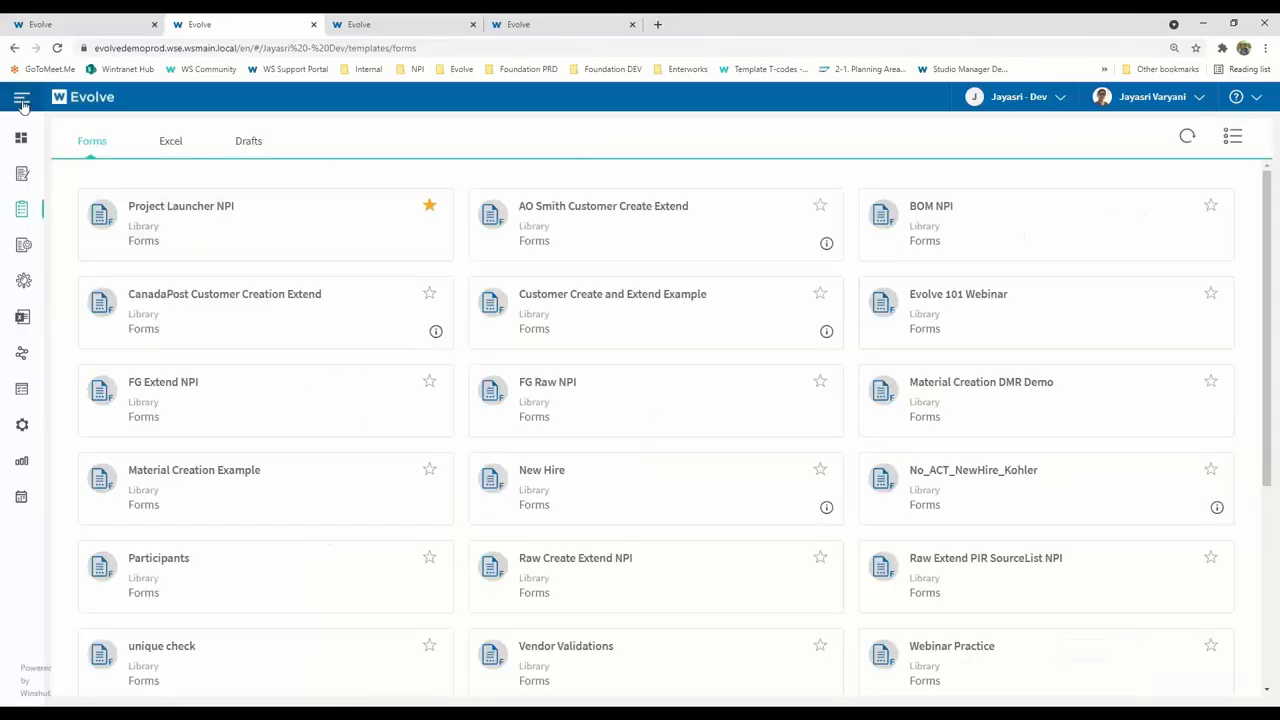
Open the MRP Data task from the Evolve 101 Webinar solution's task list
click(24, 100)
click(57, 174)
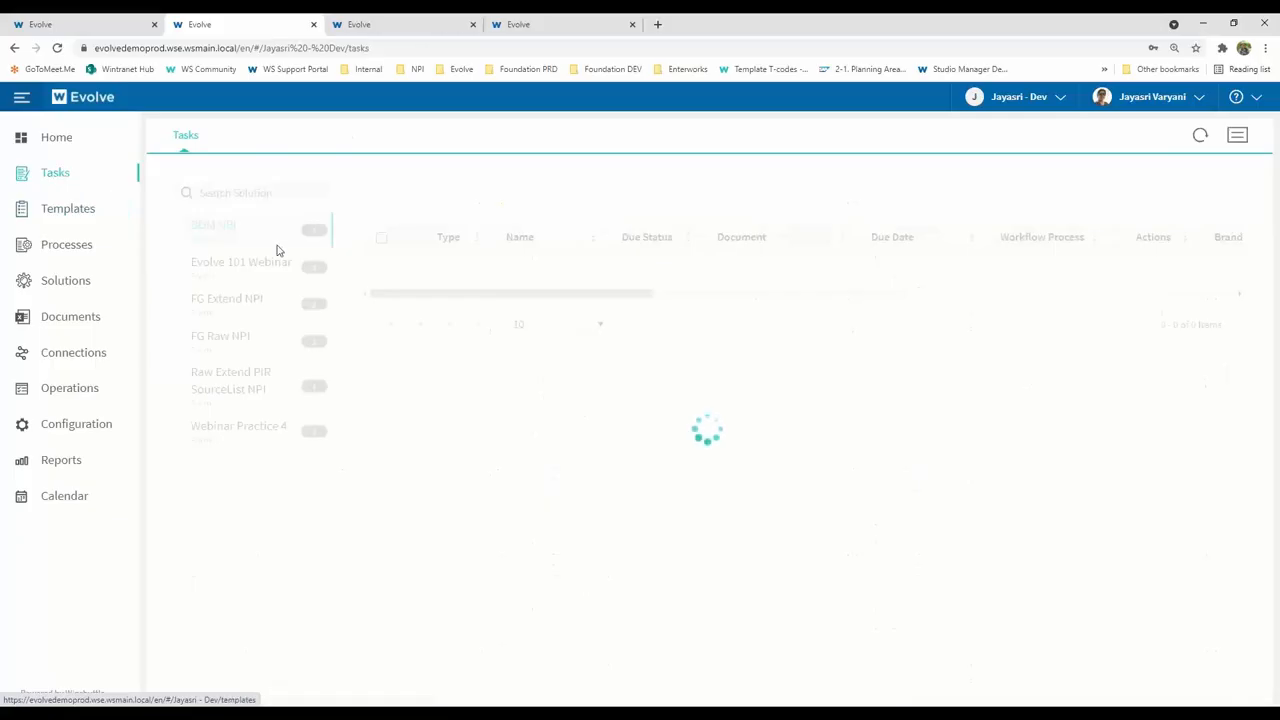
click(269, 272)
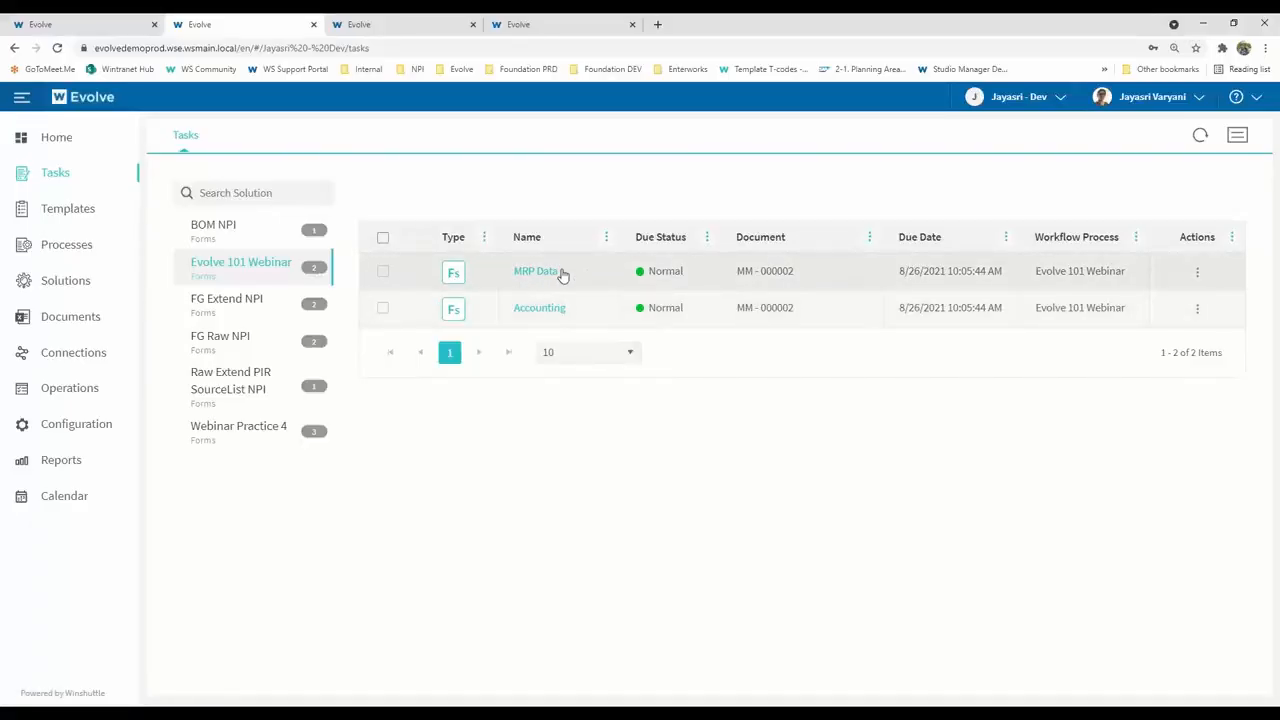
click(456, 275)
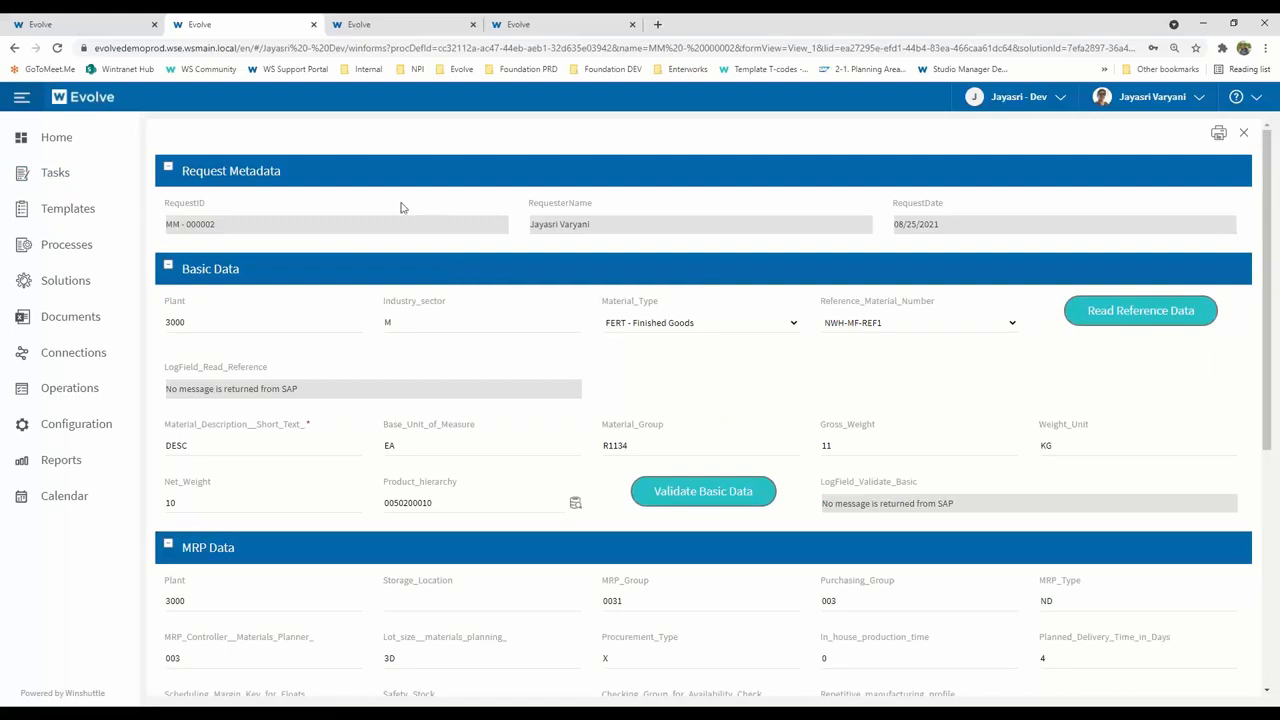
Set the MRP controller (materials planner) to JV1 and complete the MRP Data task by continuing the workflow
scroll(560, 467, down, 5)
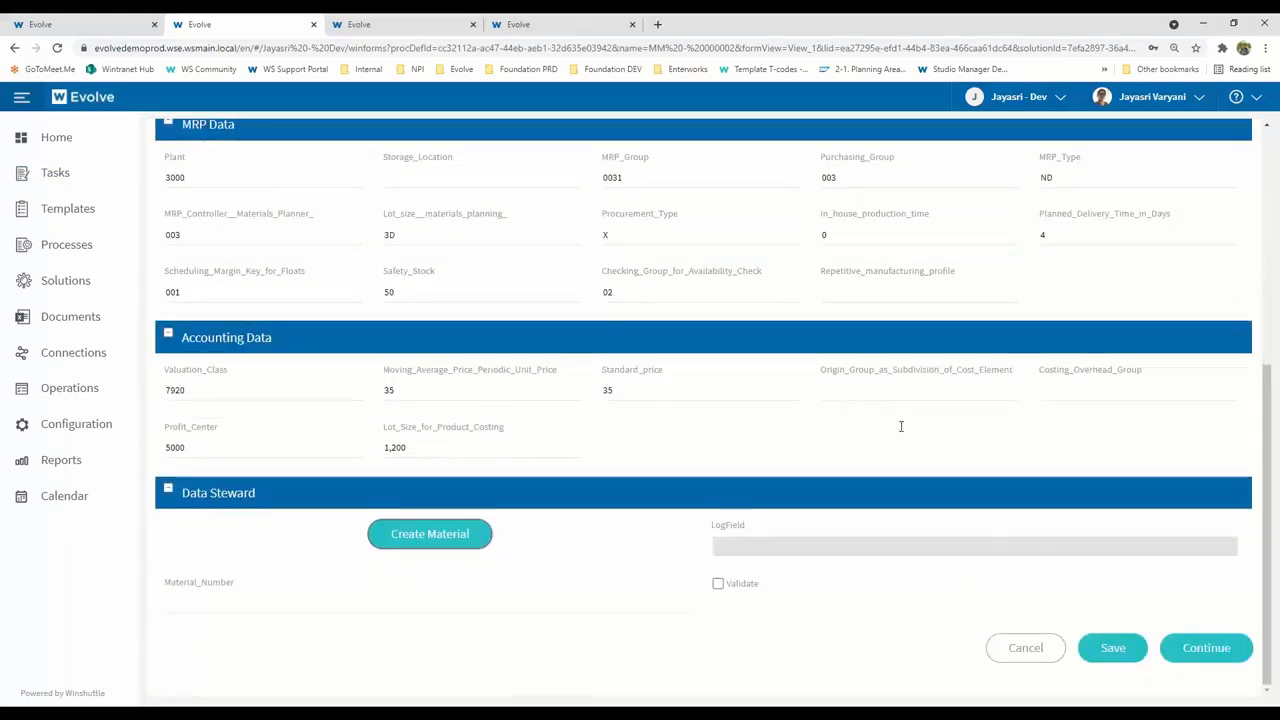
scroll(750, 390, up, 2)
scroll(603, 350, up, 2)
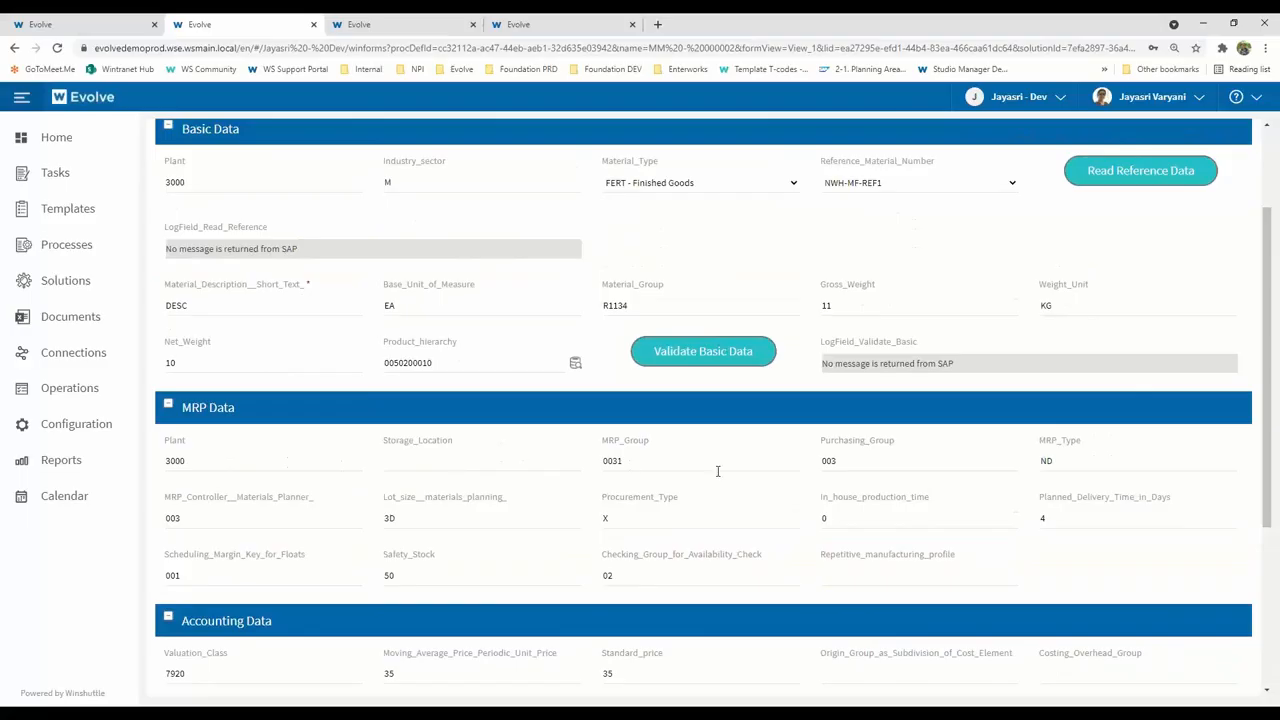
drag(254, 518, 107, 519)
scroll(576, 575, down, 5)
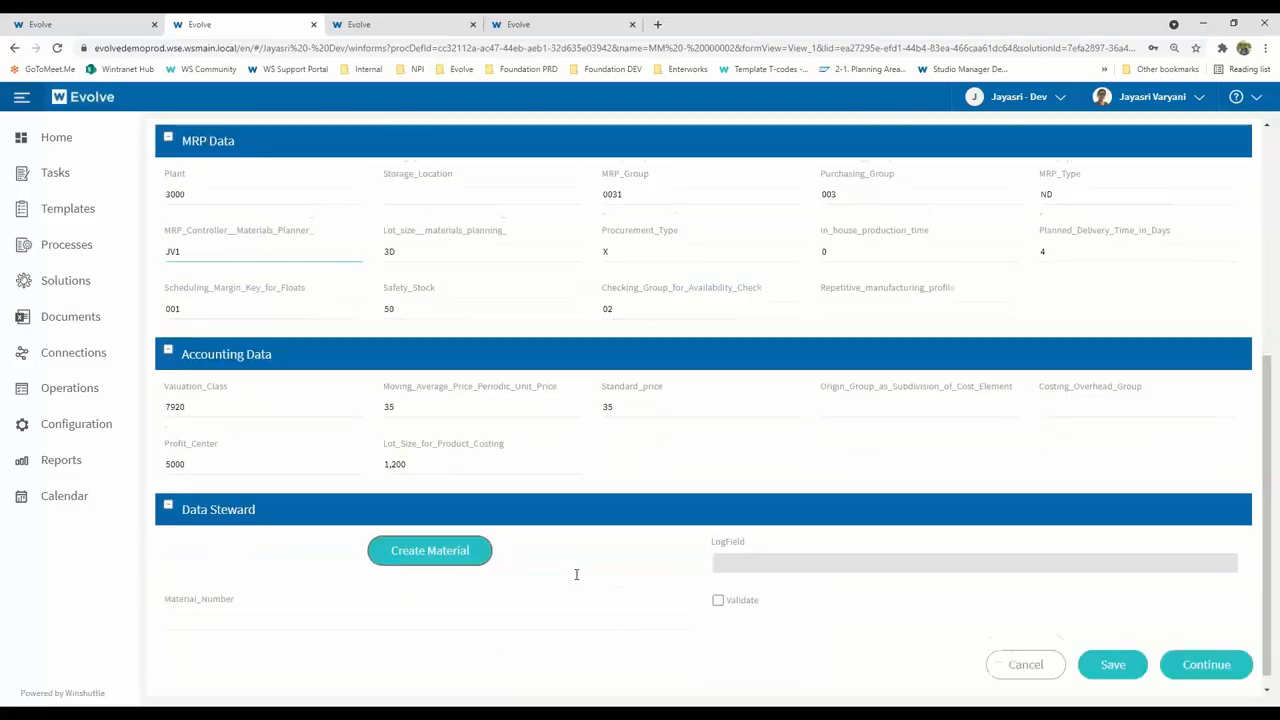
click(1203, 655)
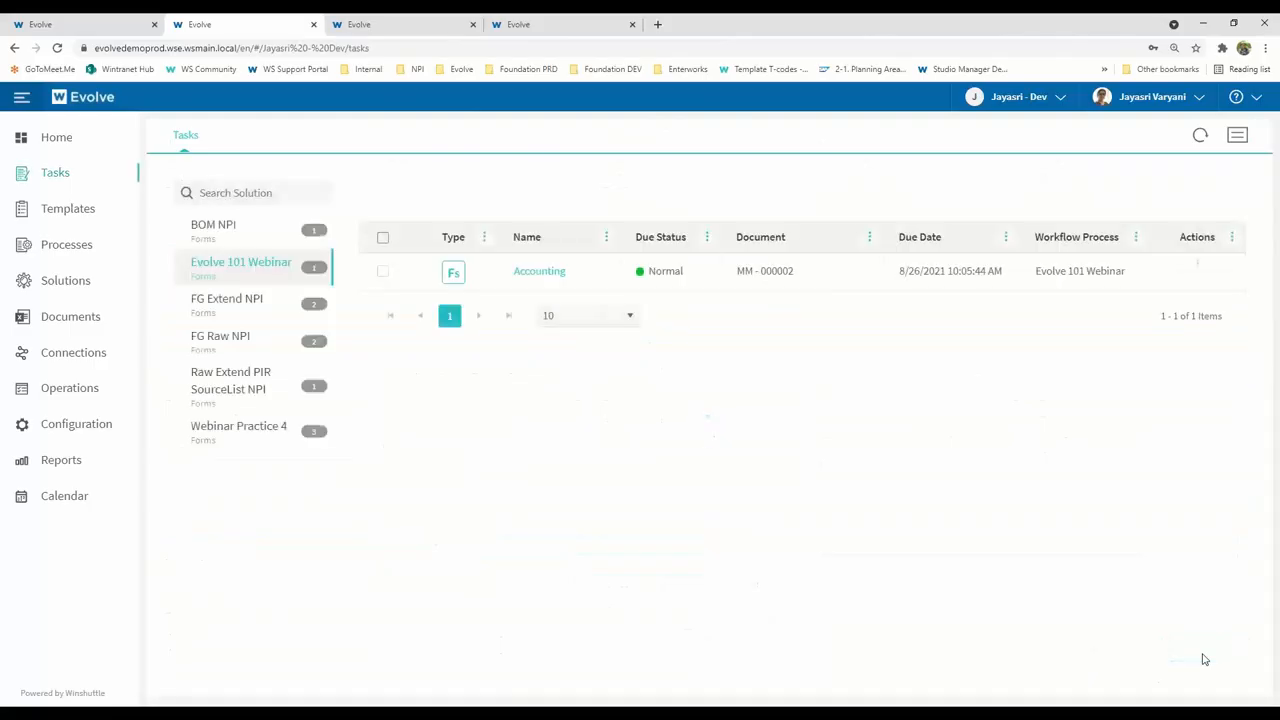
Open the Accounting task, set the standard price to 40 and continue the workflow
click(451, 278)
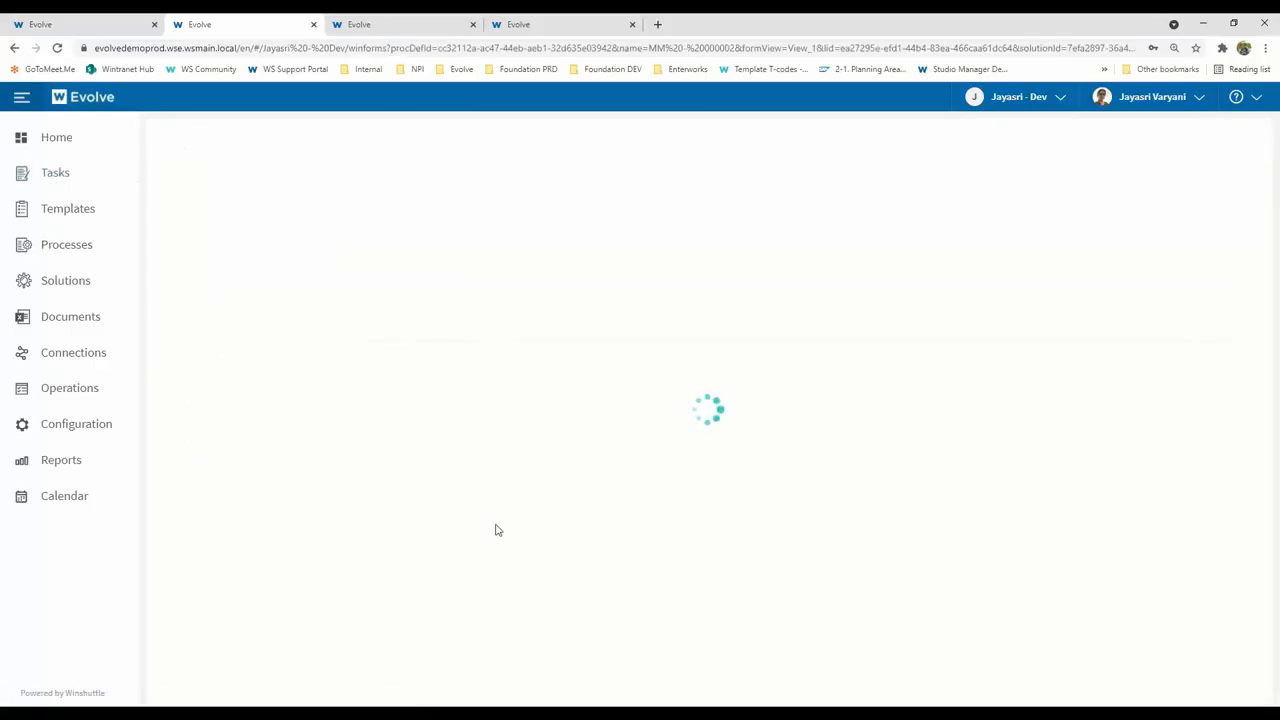
scroll(495, 528, down, 2)
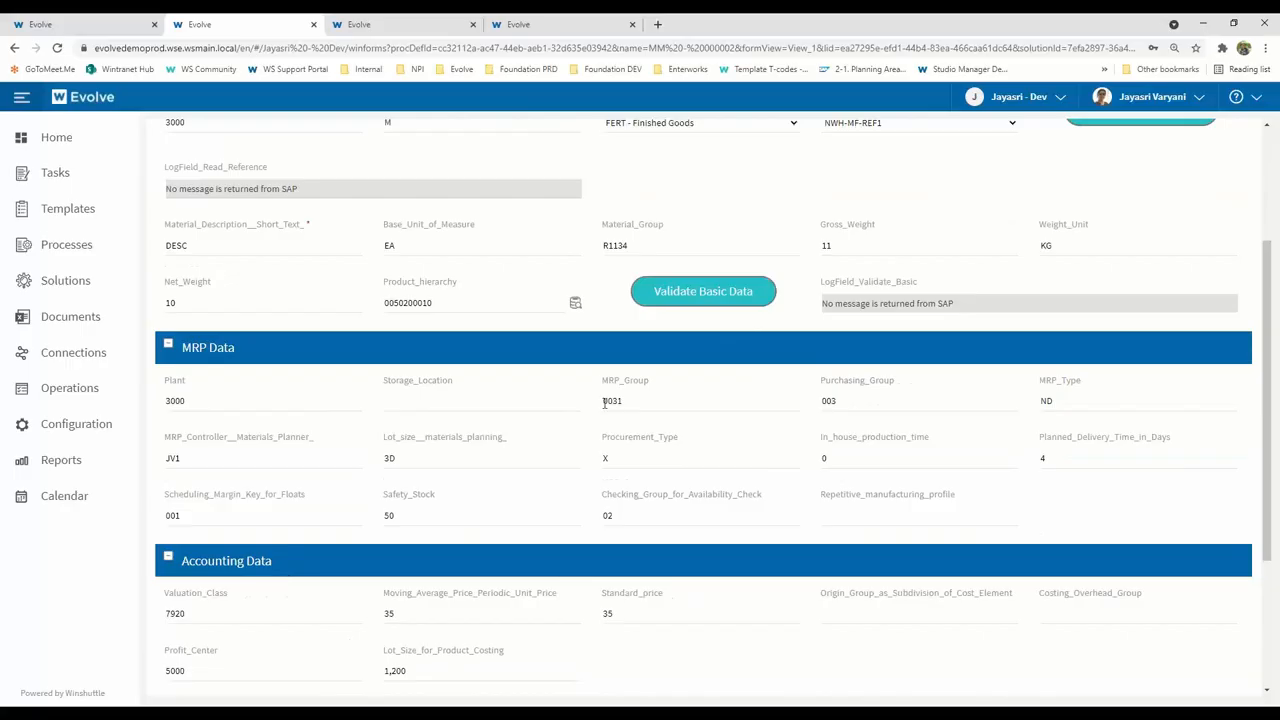
scroll(603, 515, down, 1)
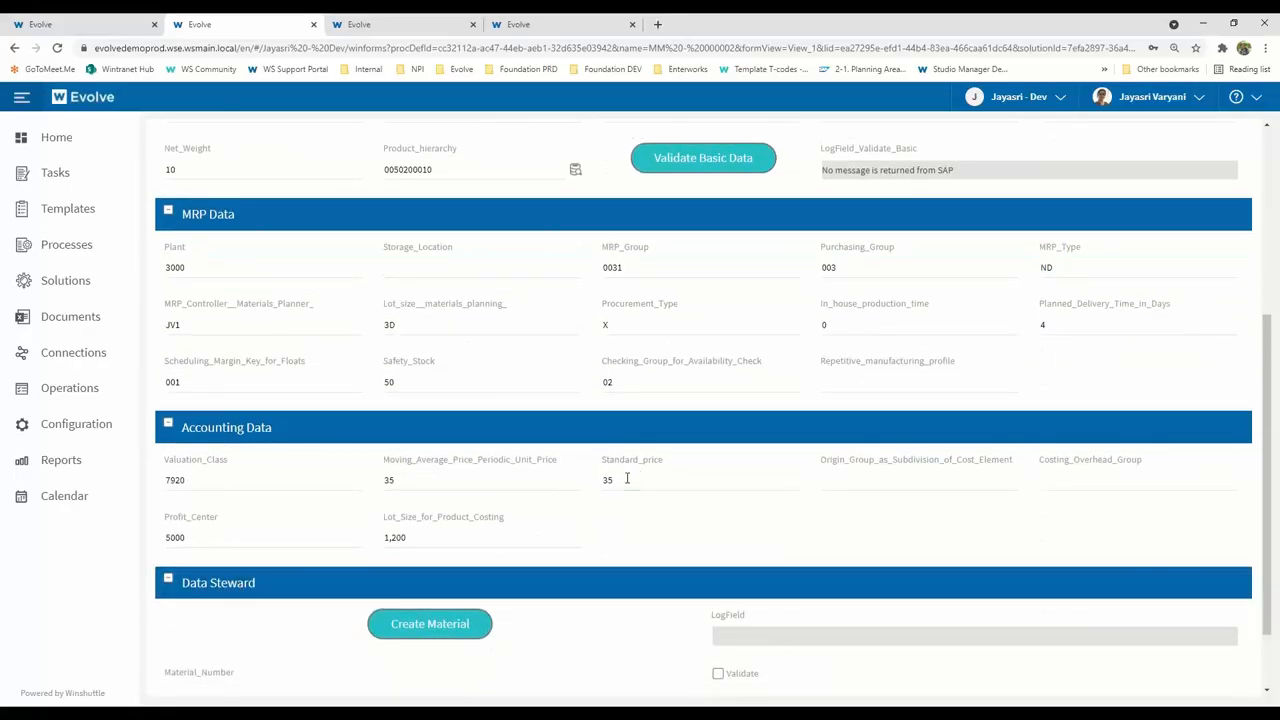
click(627, 479)
scroll(655, 641, down, 1)
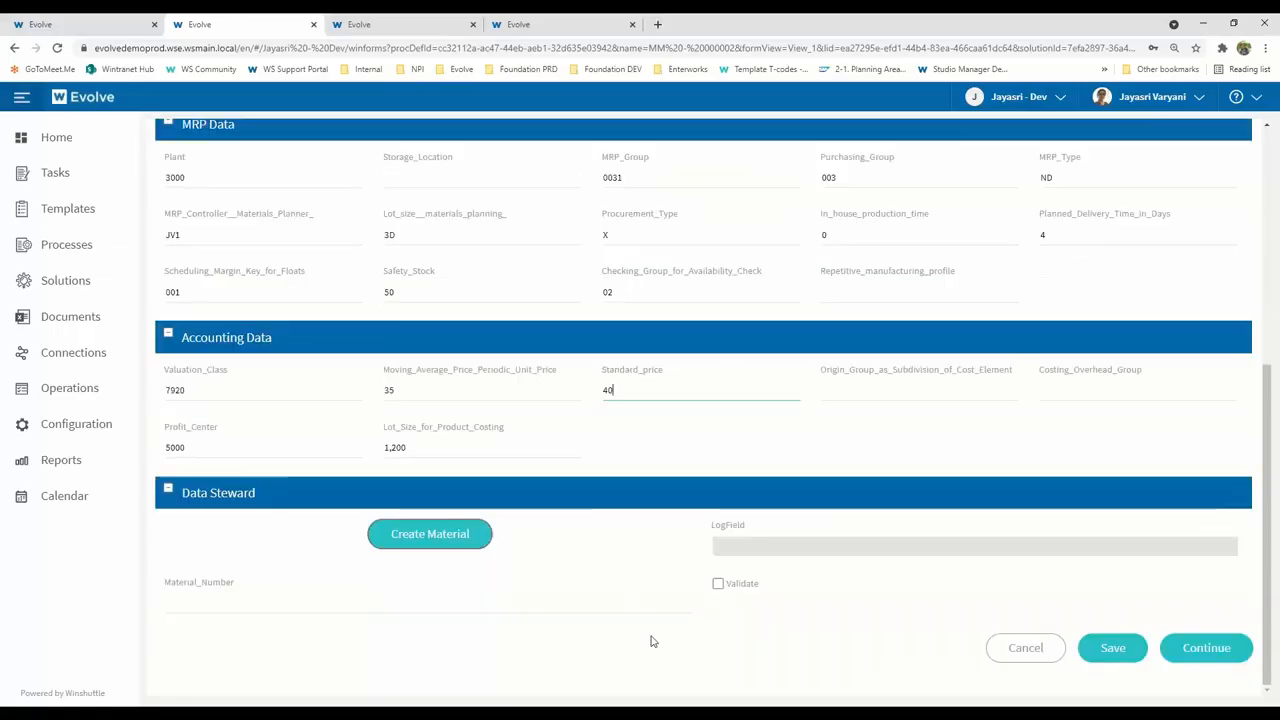
click(1232, 655)
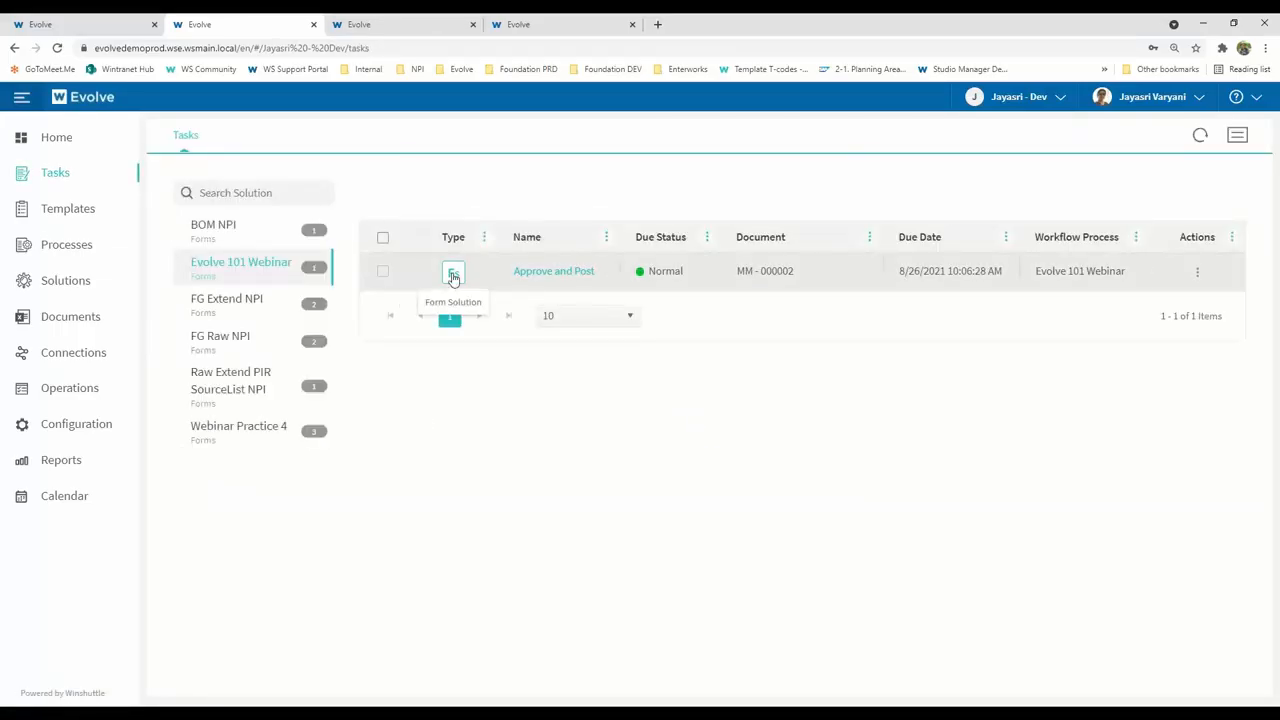
Open the Approve and Post task, review the request's basic, MRP and accounting data, and approve it
click(453, 277)
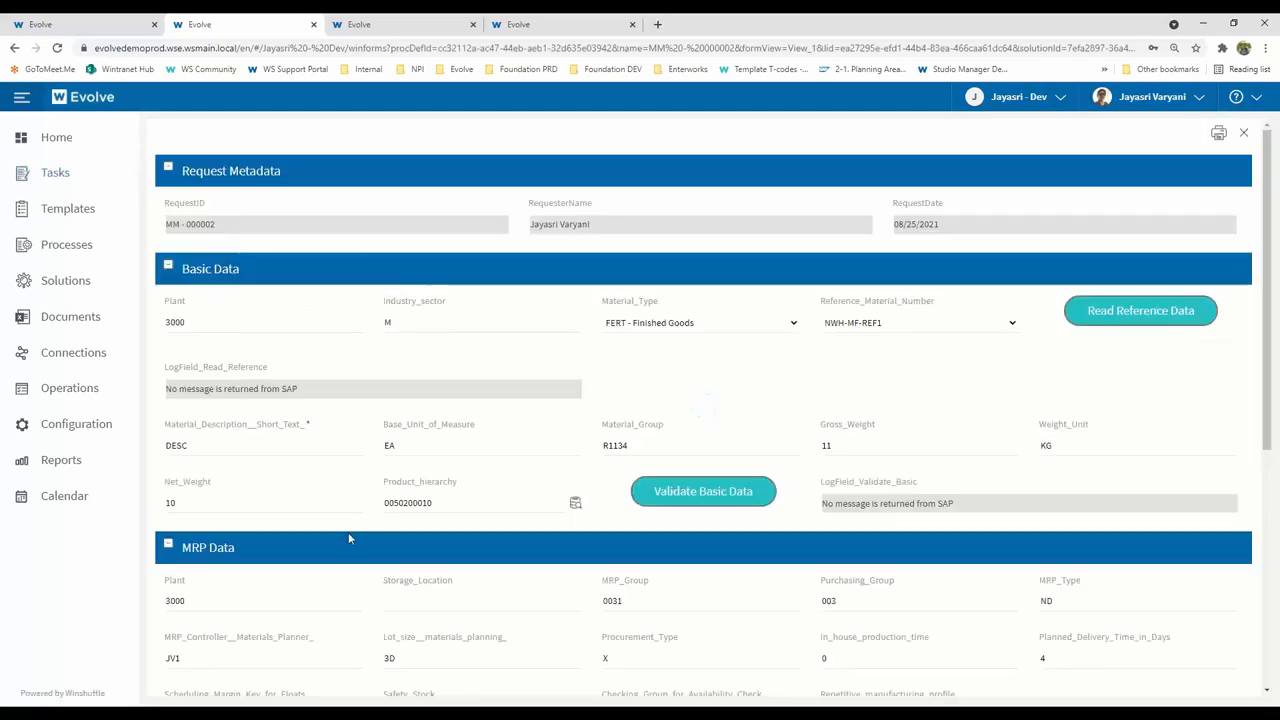
scroll(348, 535, down, 2)
scroll(348, 538, down, 2)
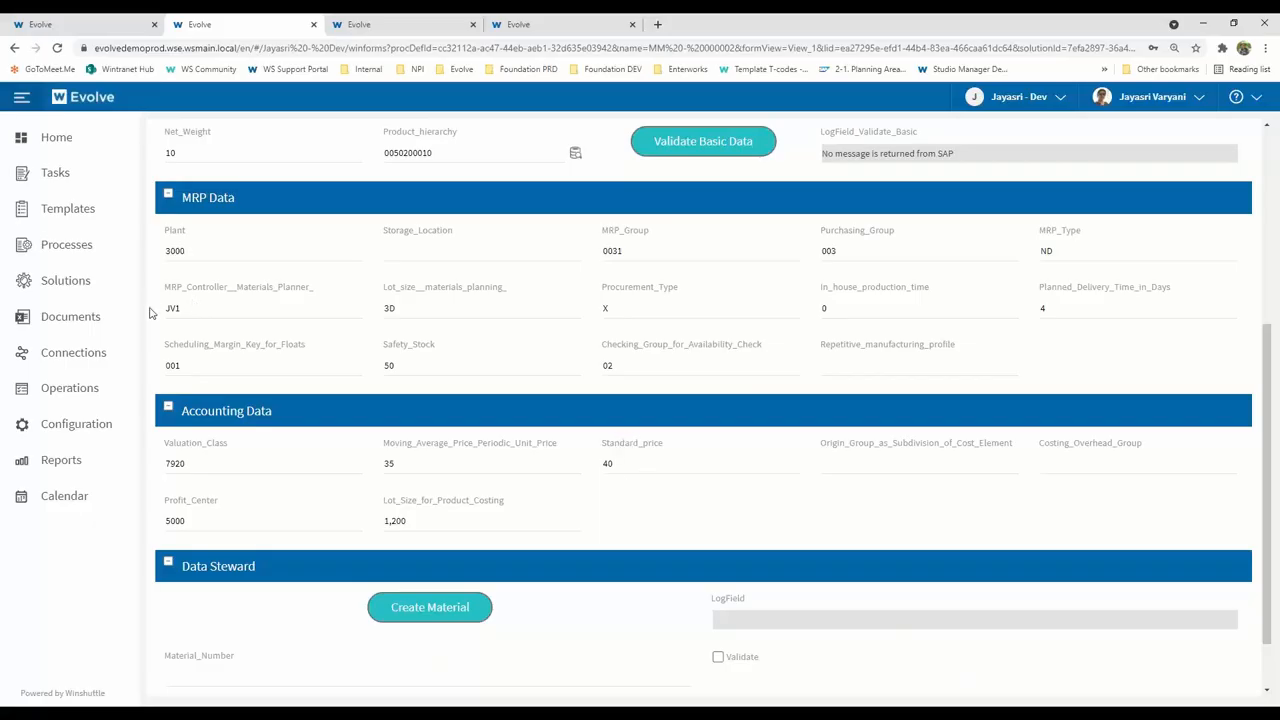
scroll(200, 297, up, 2)
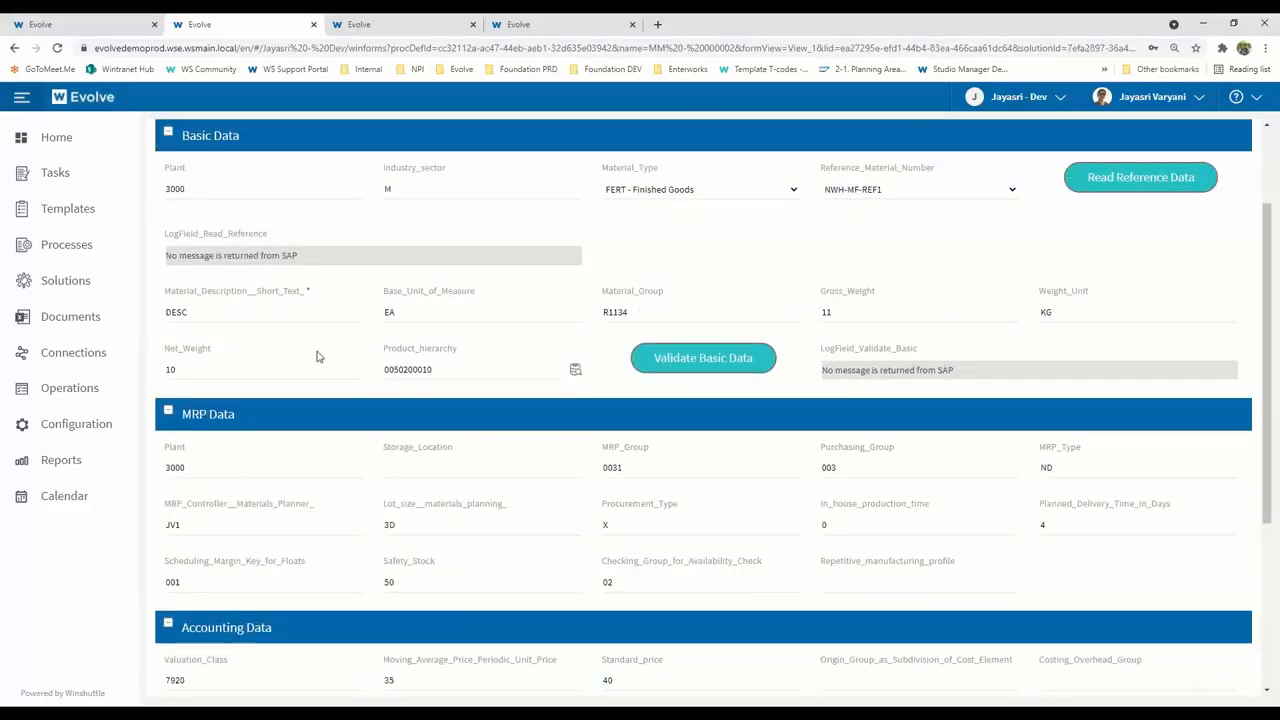
scroll(317, 355, down, 3)
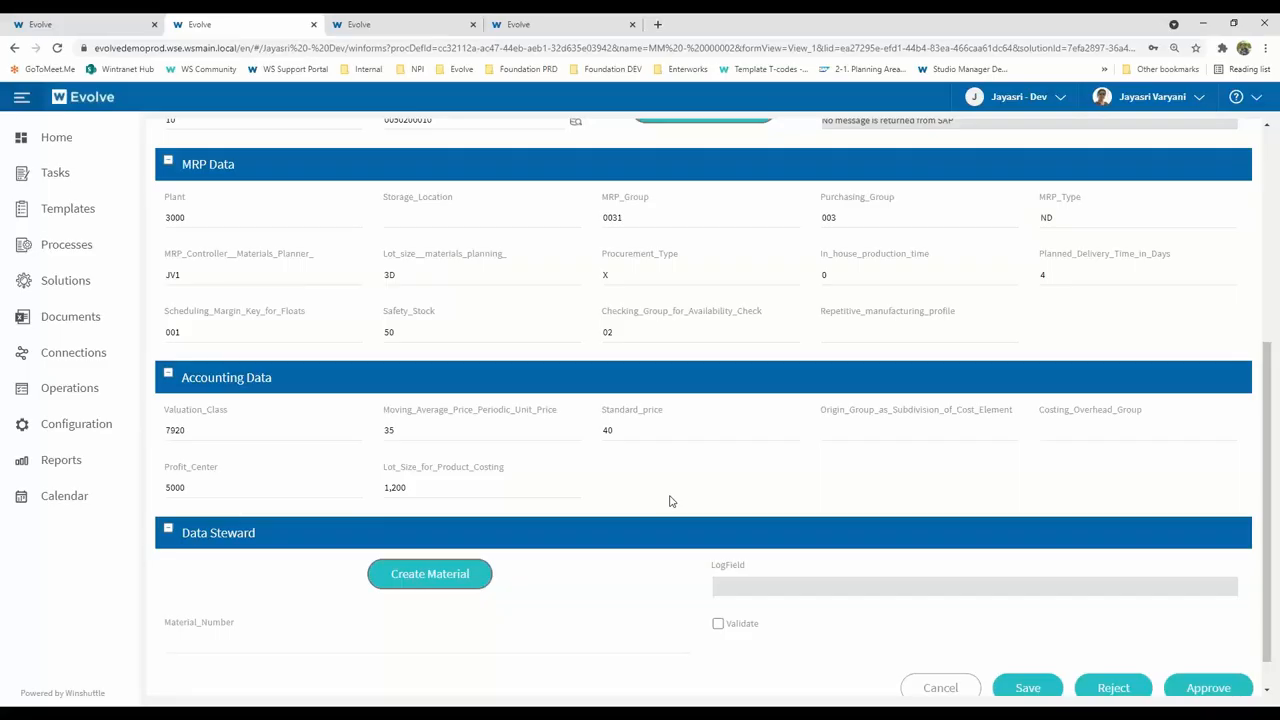
scroll(670, 501, up, 2)
scroll(670, 501, down, 2)
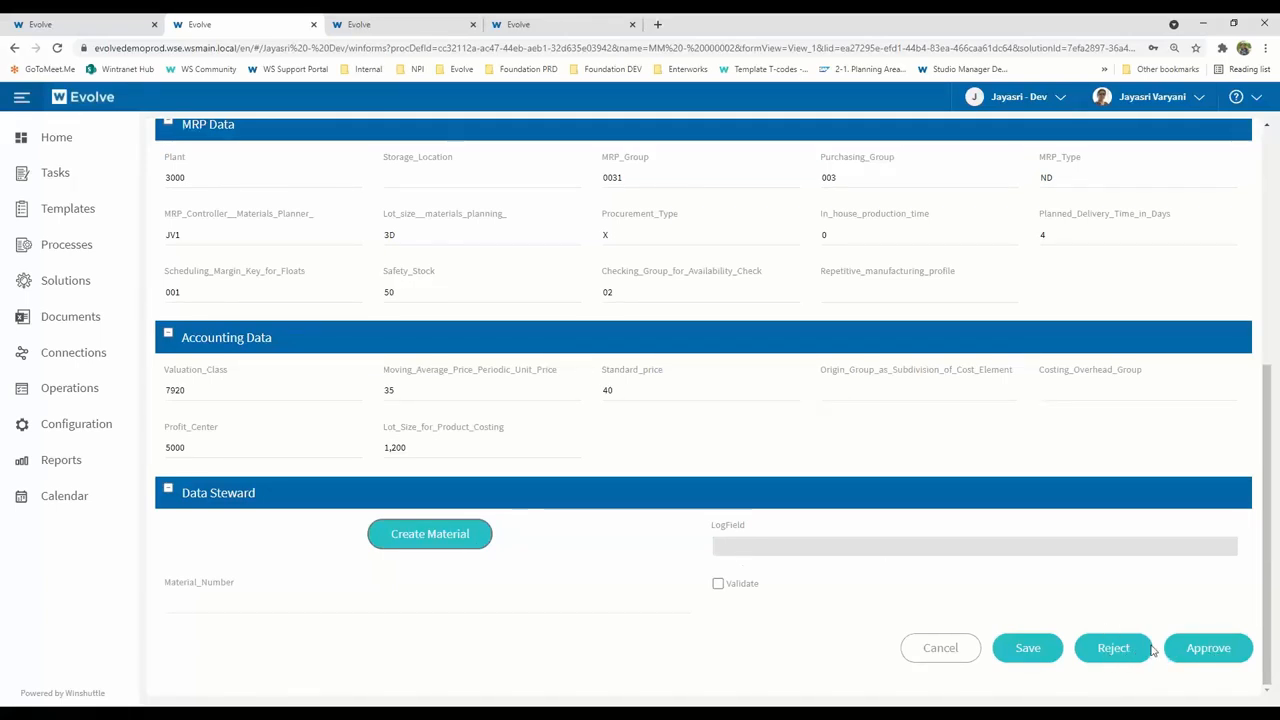
click(1222, 650)
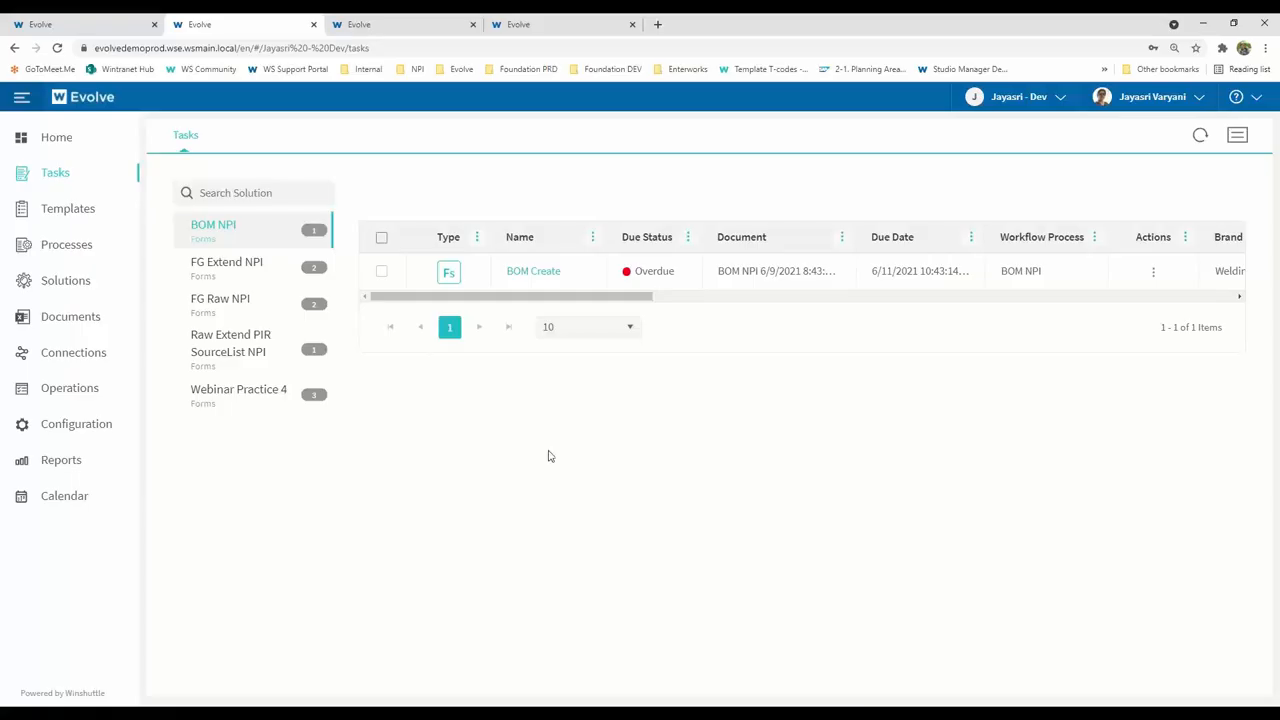
Display the Evolve 101 Webinar solution's documents to check the status of its requests
click(88, 326)
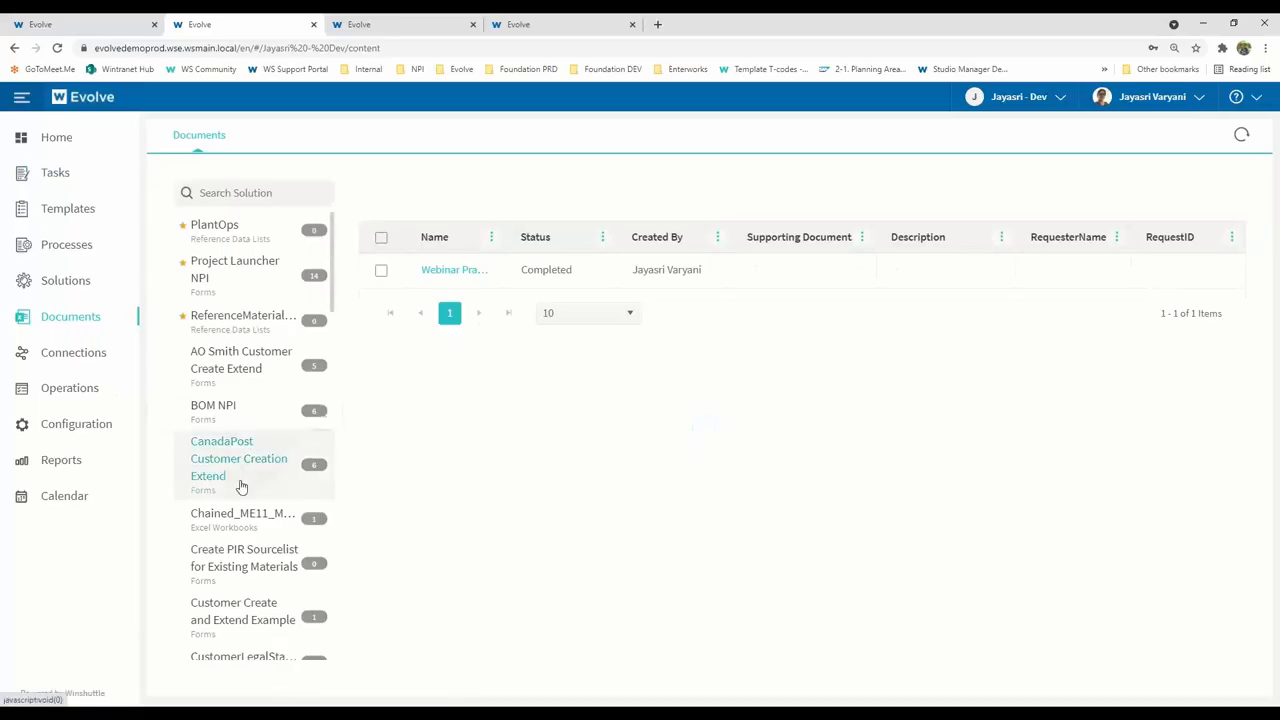
scroll(256, 372, down, 3)
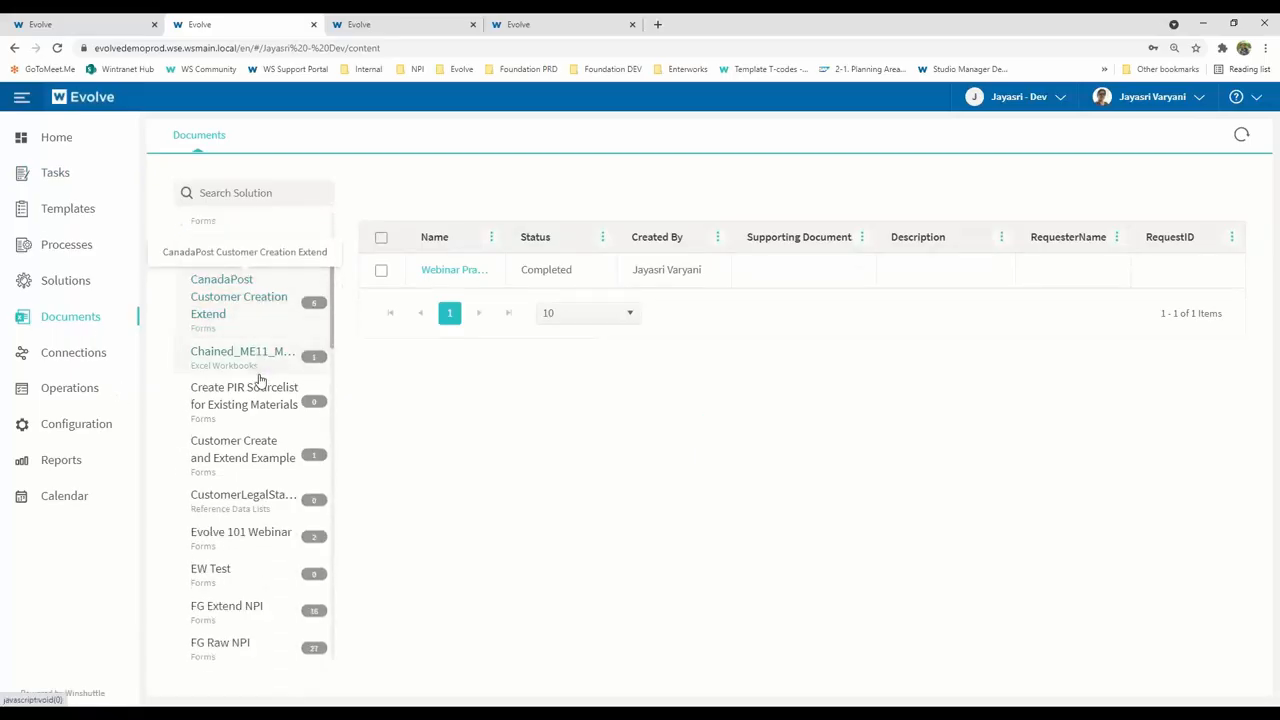
click(293, 541)
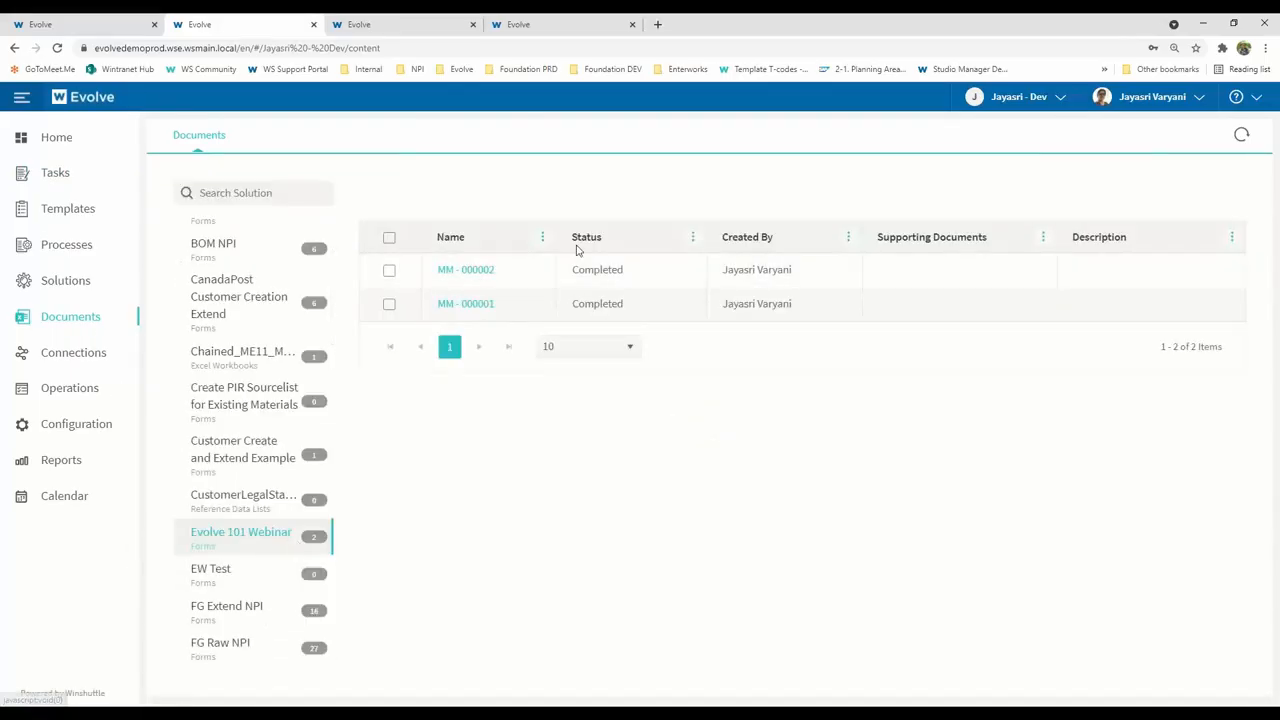
Review the process history of document MM - 000002, including its MRP Data, Accounting, and Approve and Post nodes, and return to the documents list
click(389, 272)
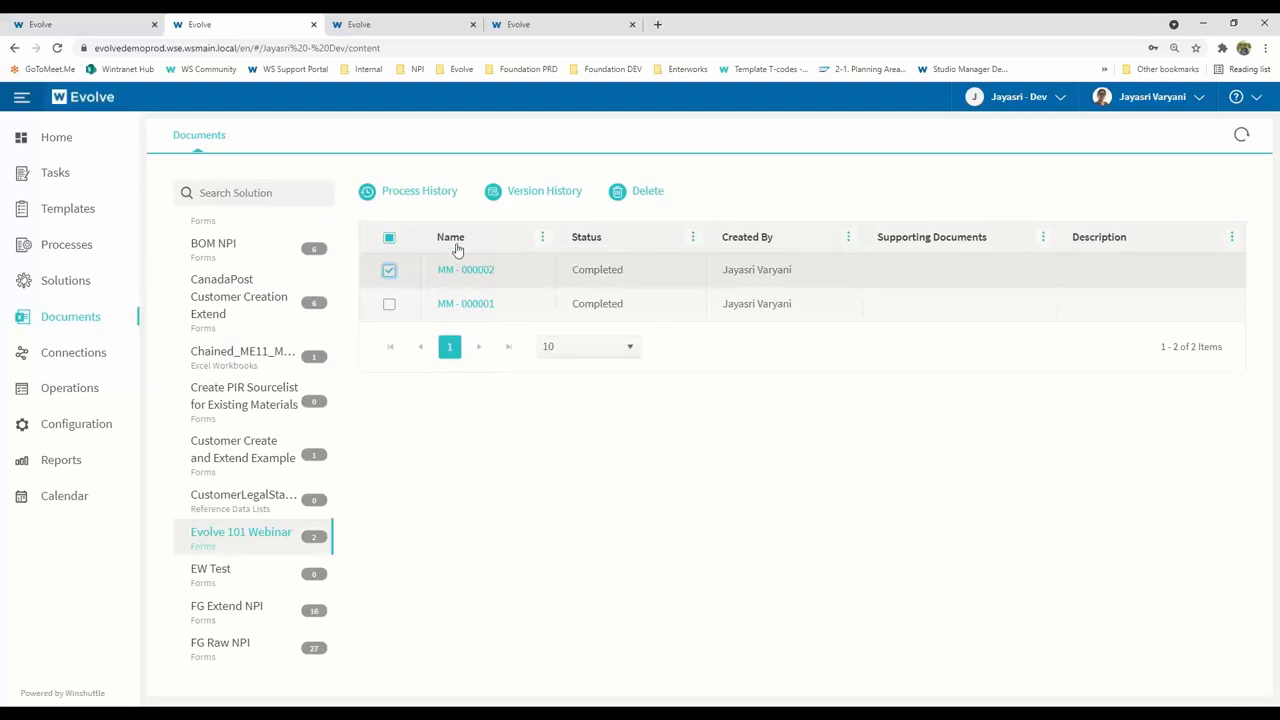
click(443, 193)
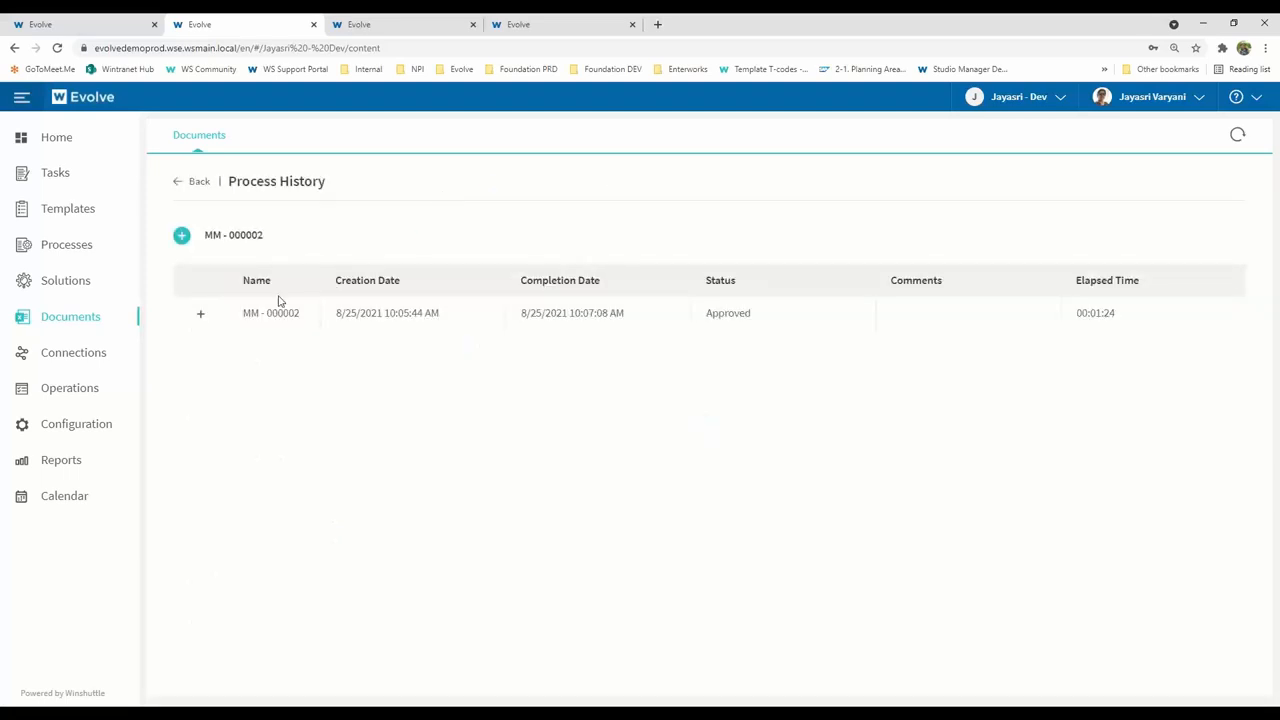
click(200, 313)
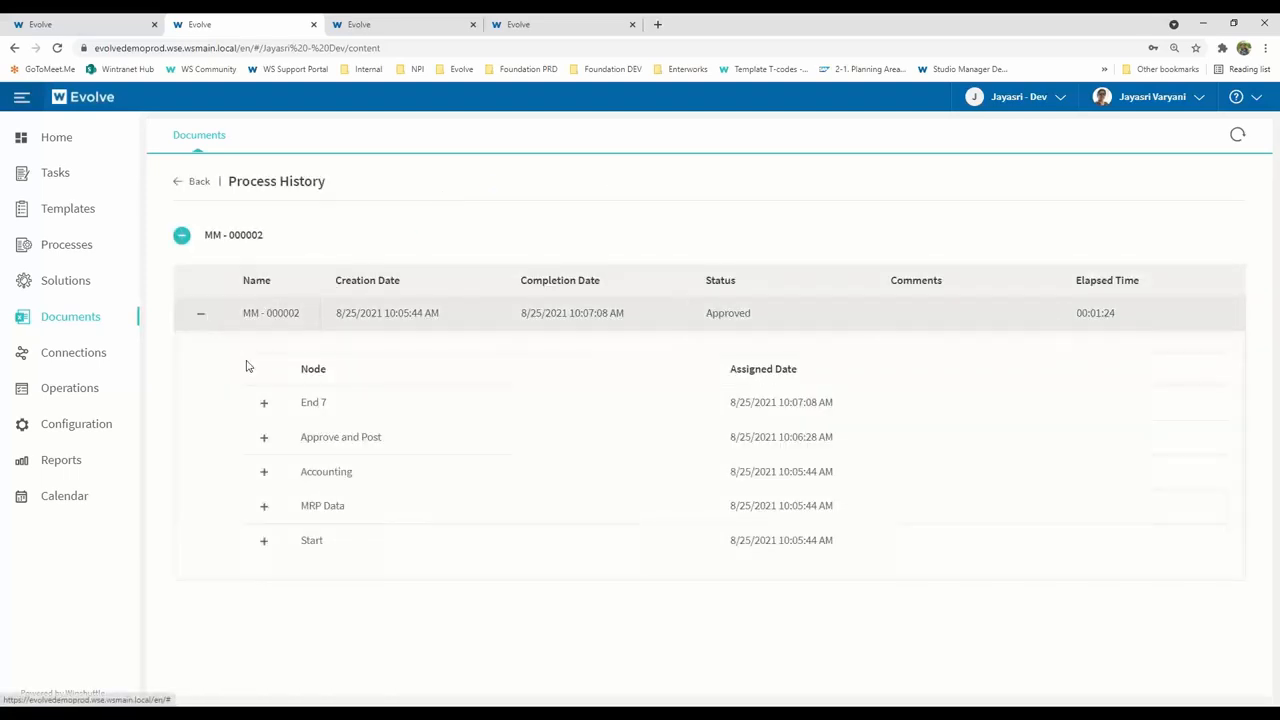
click(264, 506)
click(256, 473)
scroll(563, 529, down, 2)
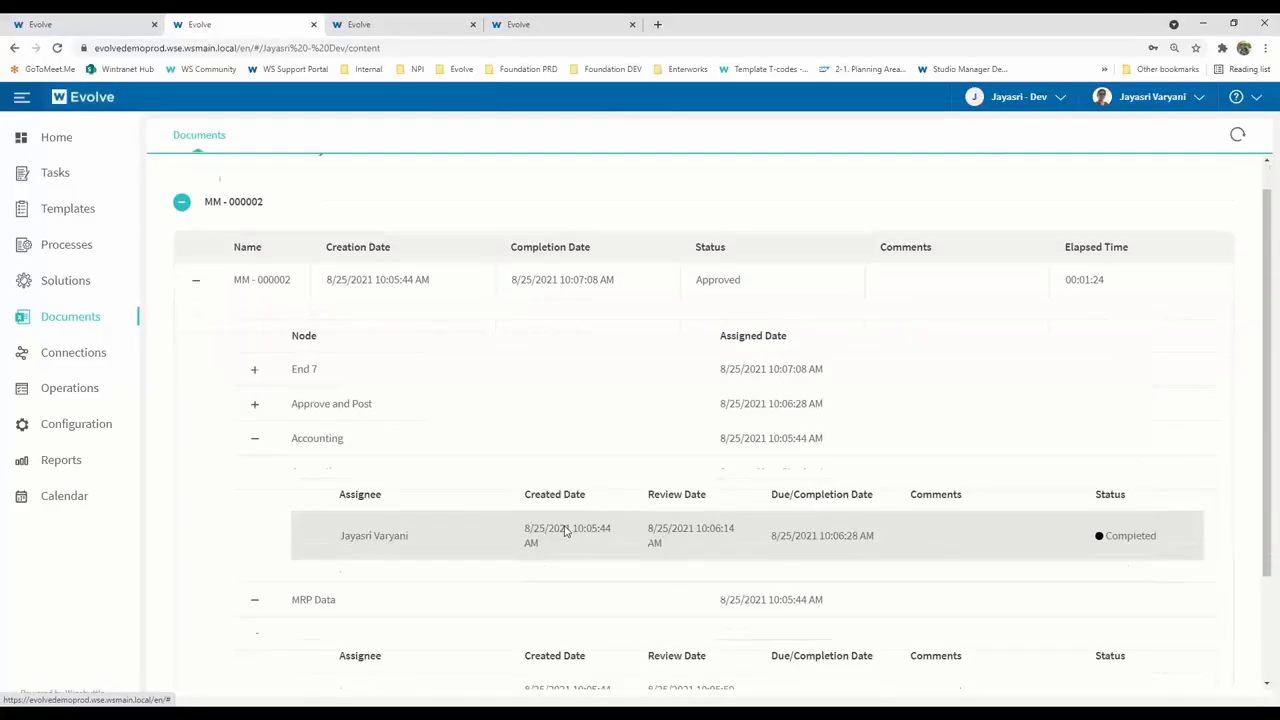
click(256, 323)
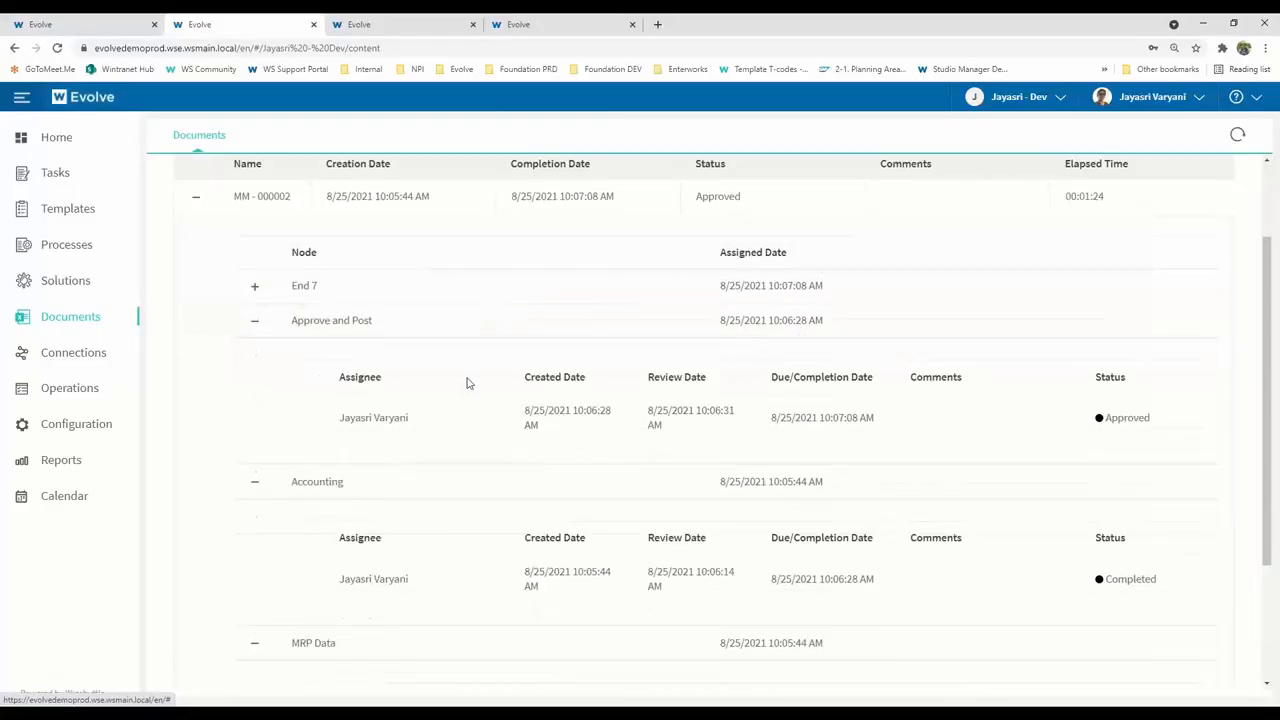
scroll(640, 420, up, 2)
click(199, 182)
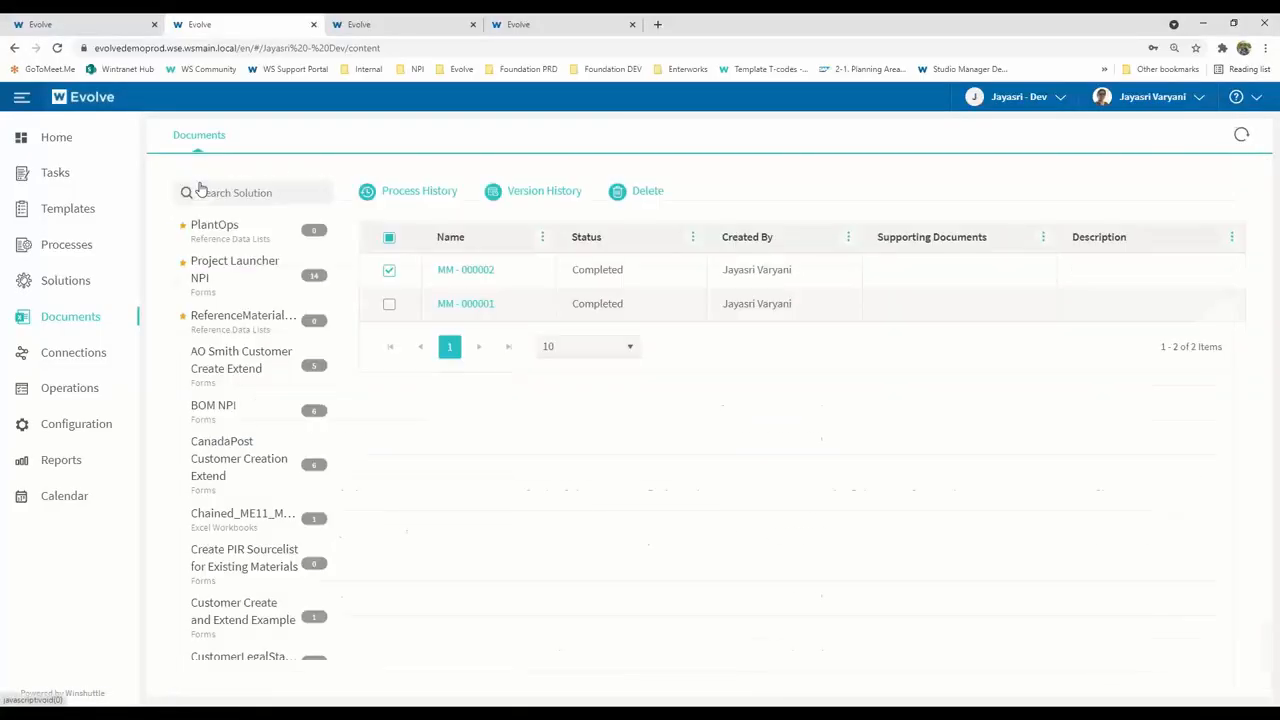
Return to the Evolve 101 Webinar solution's form design and duplicate View 1 twice
click(91, 28)
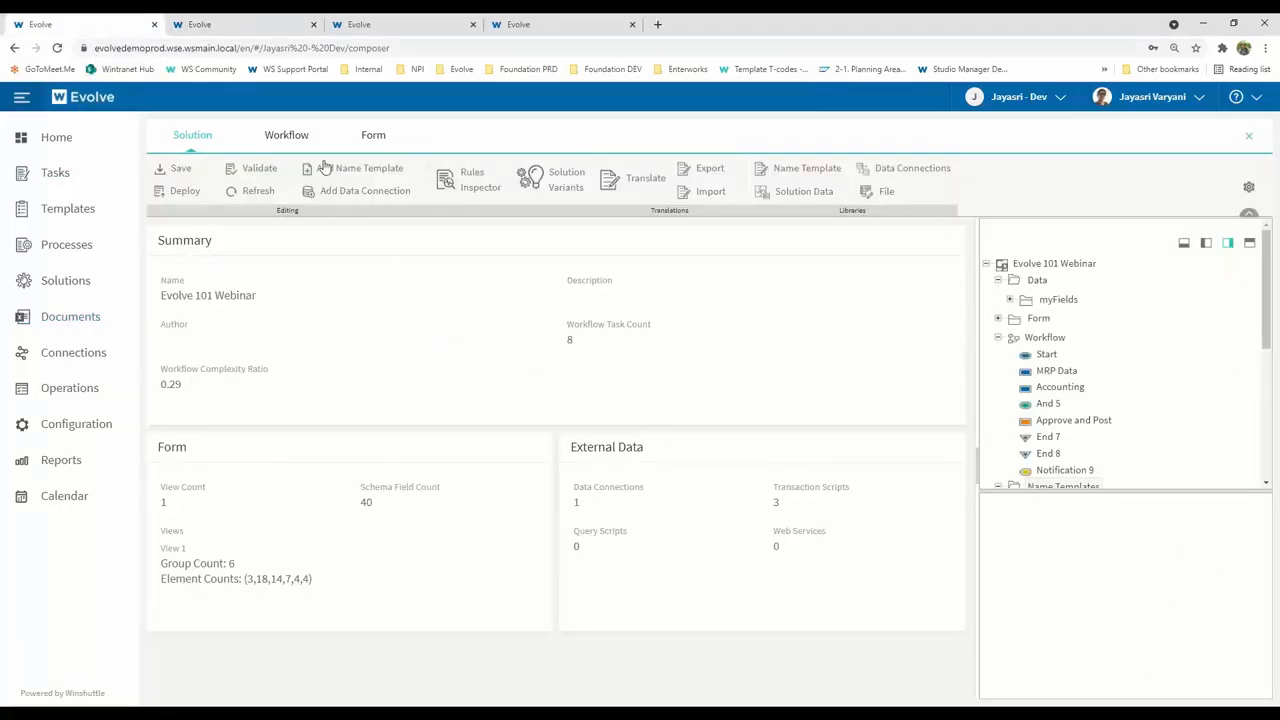
click(288, 136)
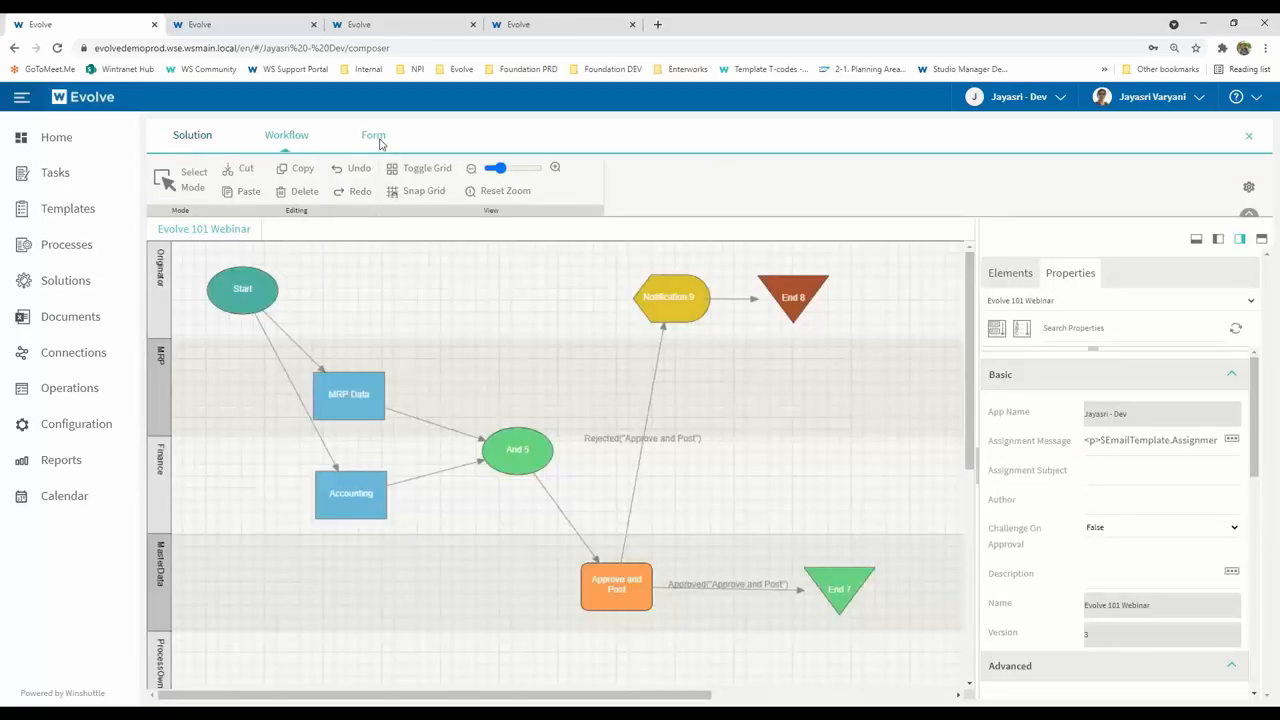
click(373, 136)
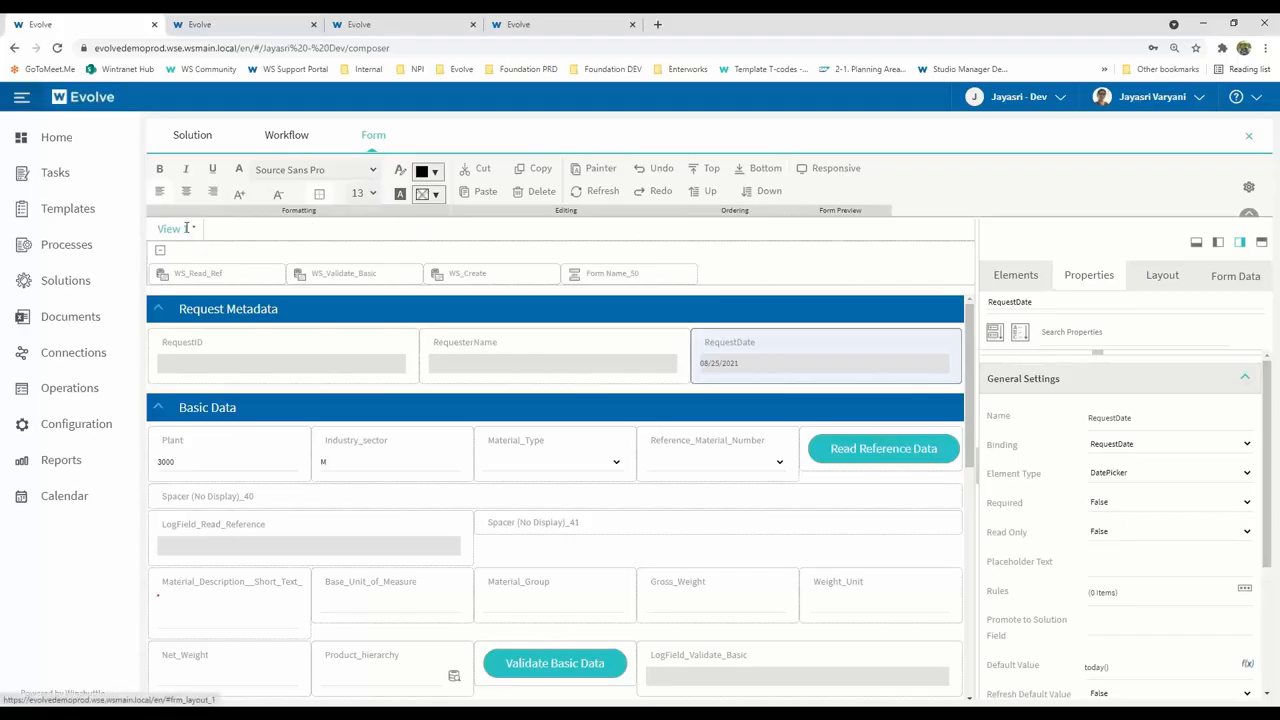
click(188, 228)
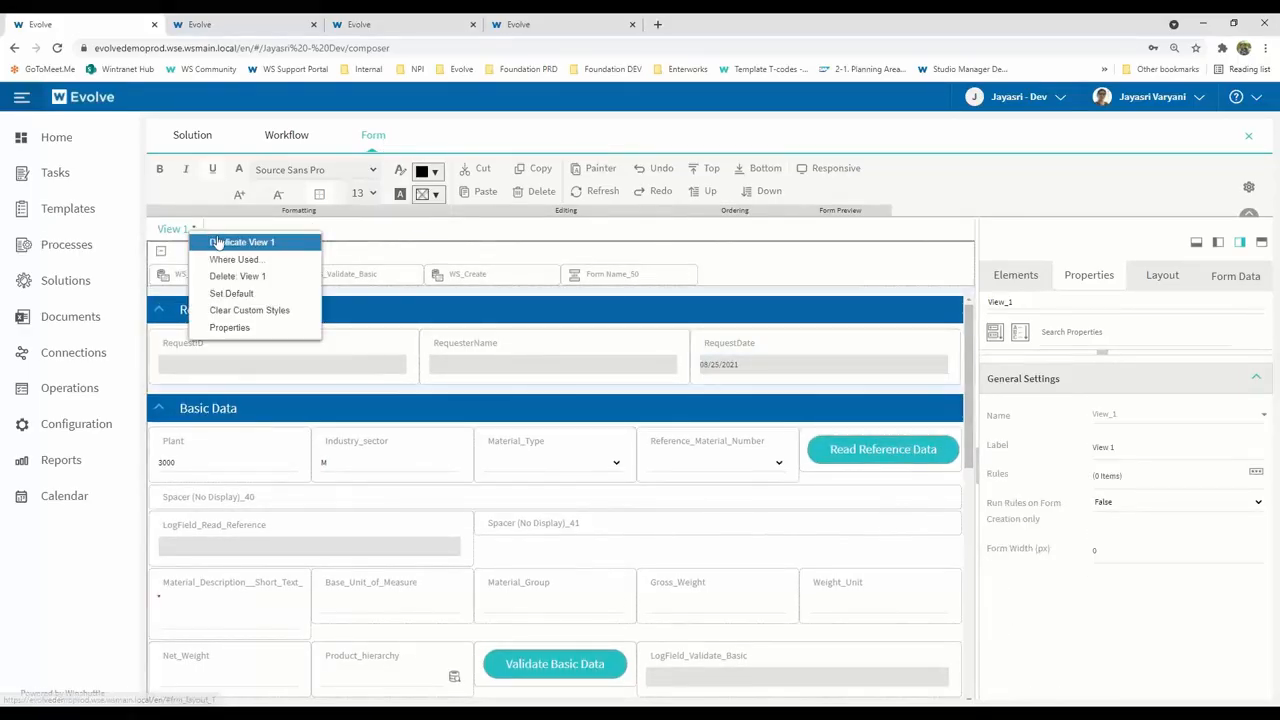
click(218, 243)
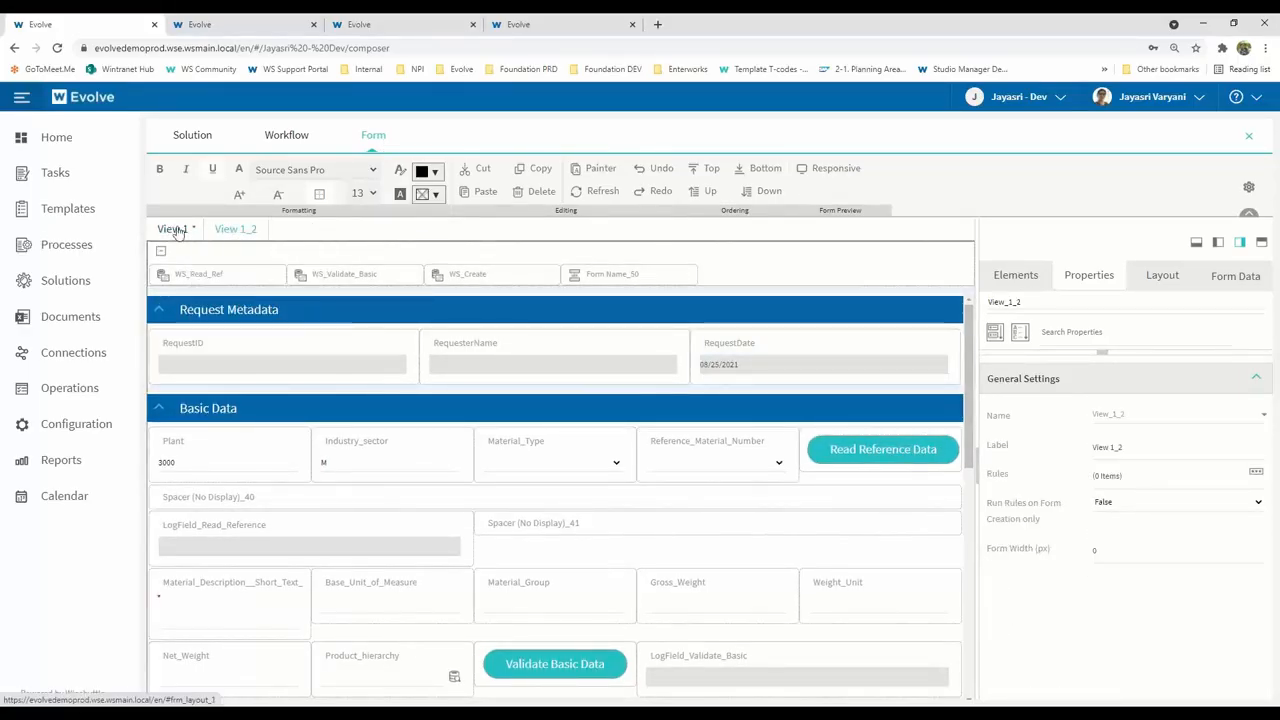
click(177, 229)
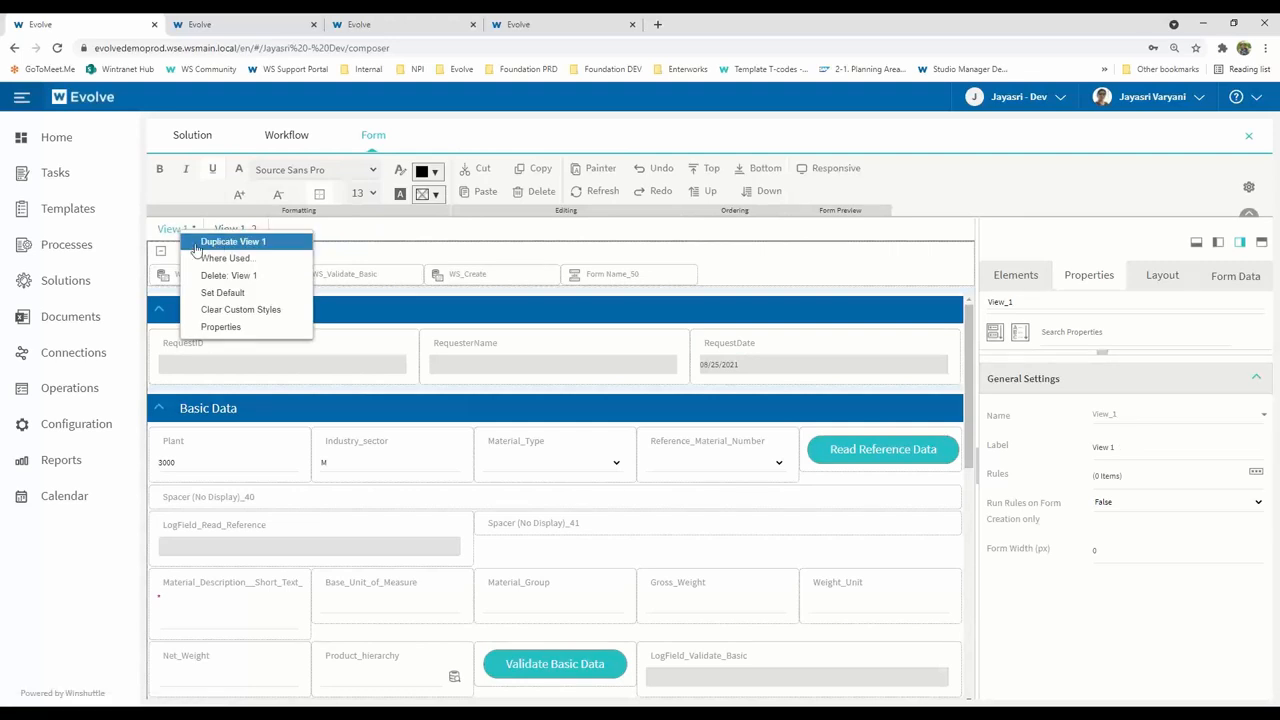
click(190, 241)
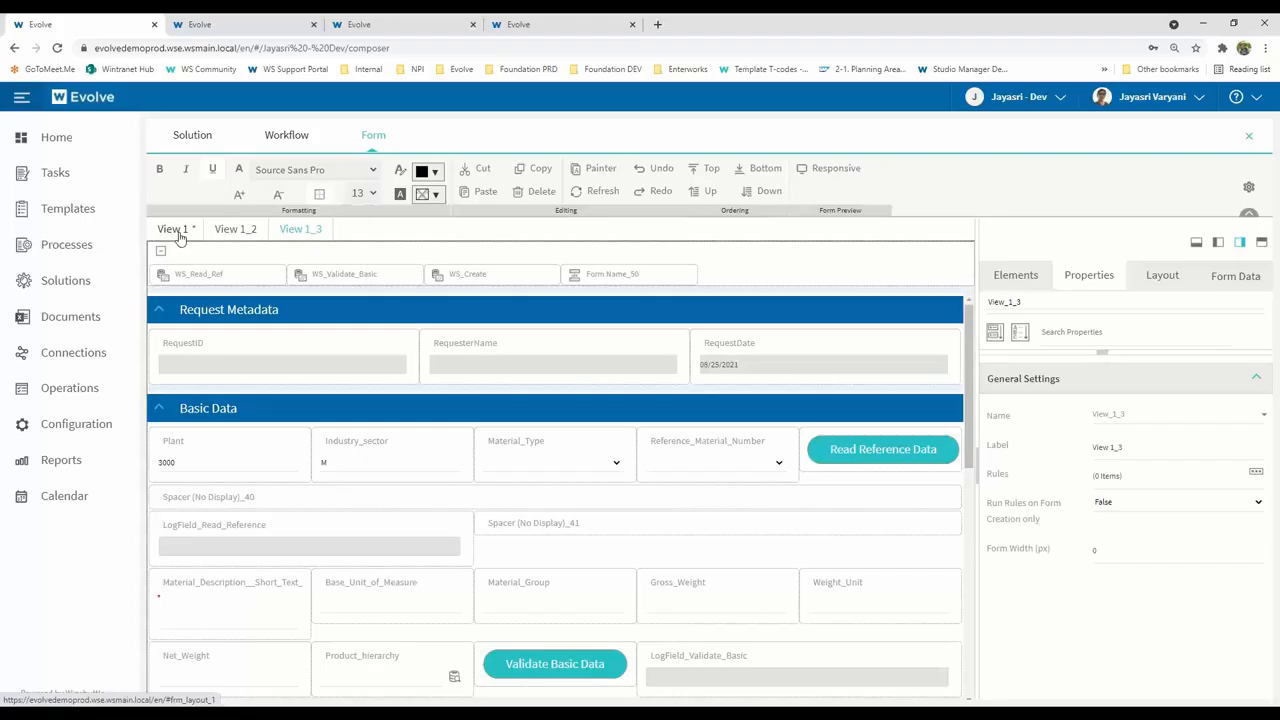
Change the label of the original form view, View 1, to Developer View
click(177, 229)
drag(1127, 448, 1094, 460)
text(Developer)
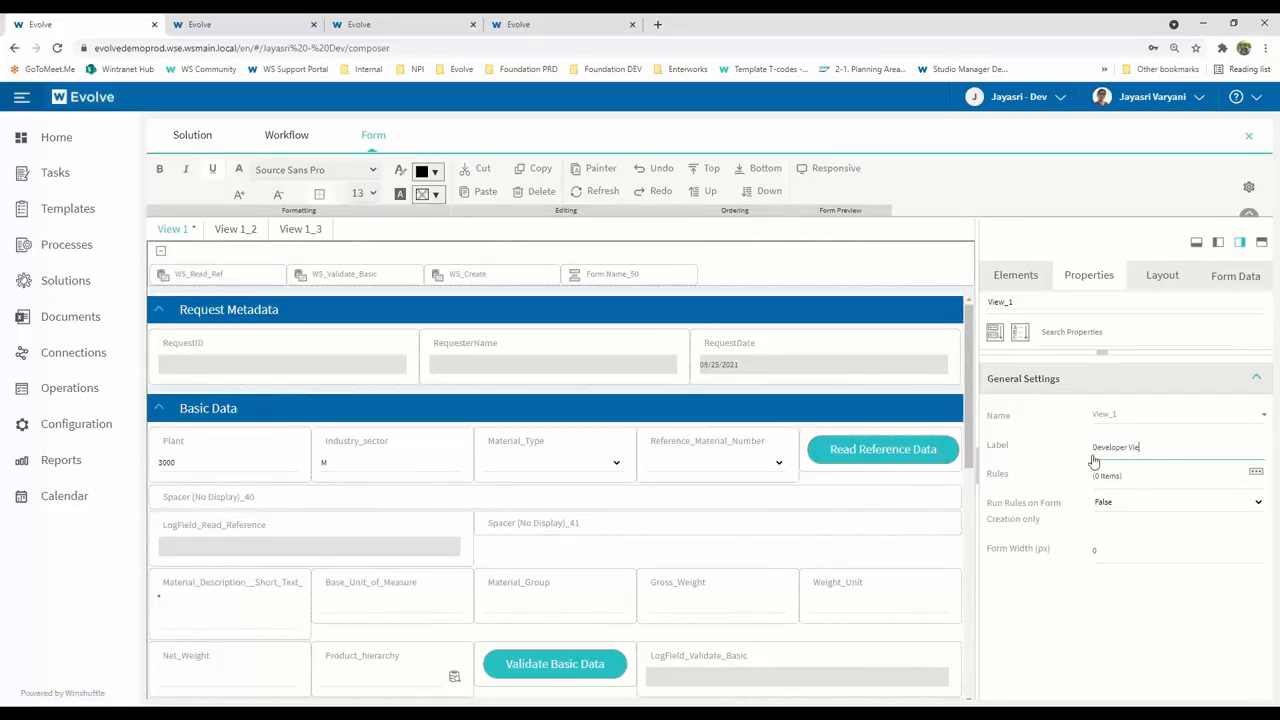
key(Return)
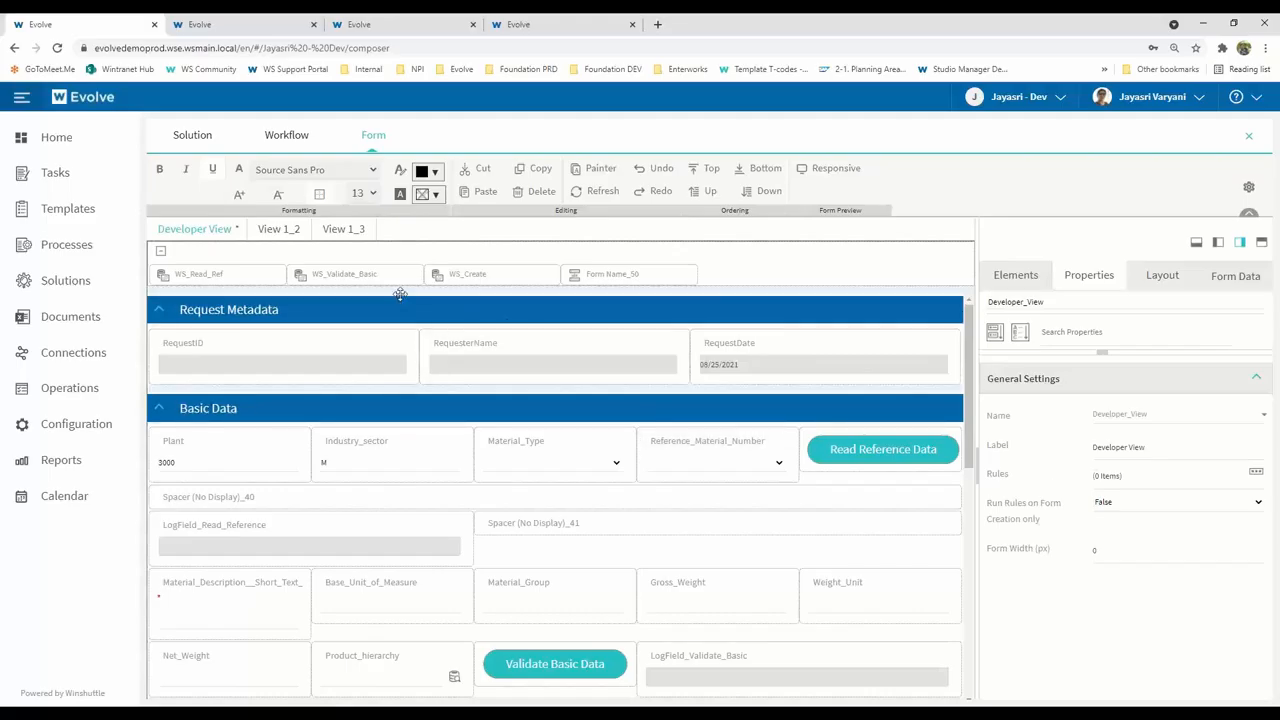
Label View 1_2 as Requester View and set its name to the predefined Originator View
click(280, 230)
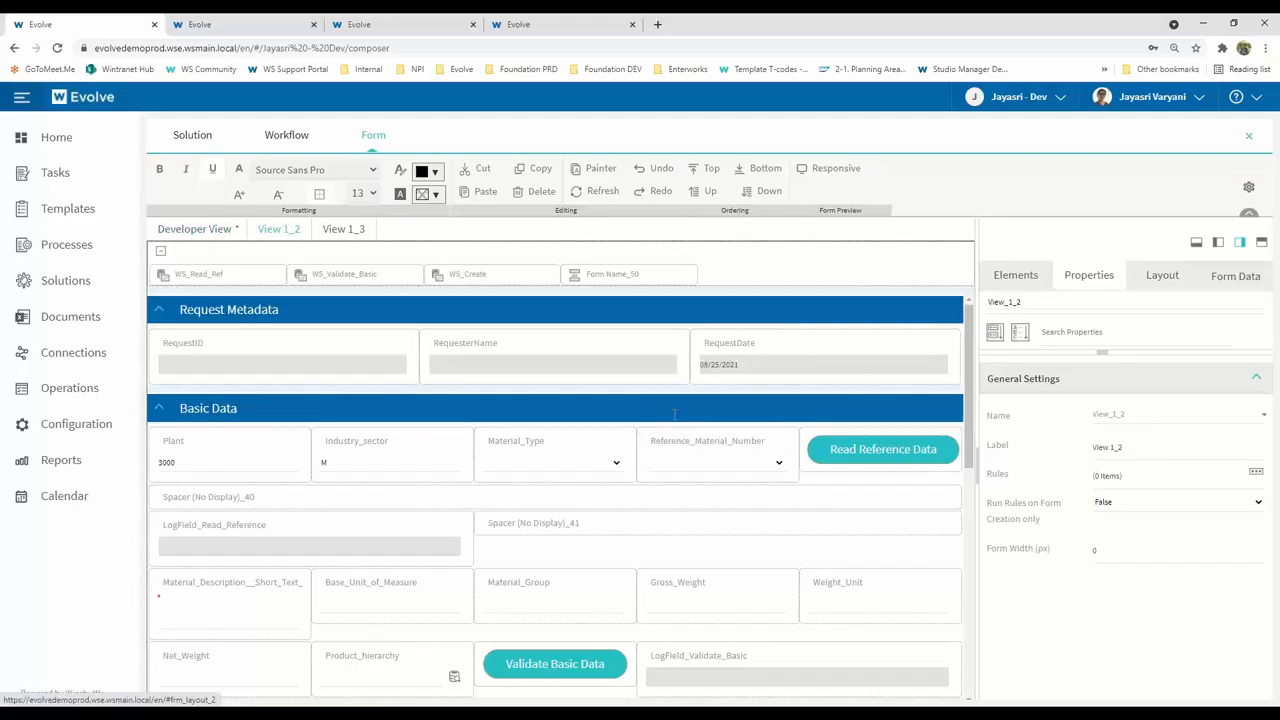
click(1045, 455)
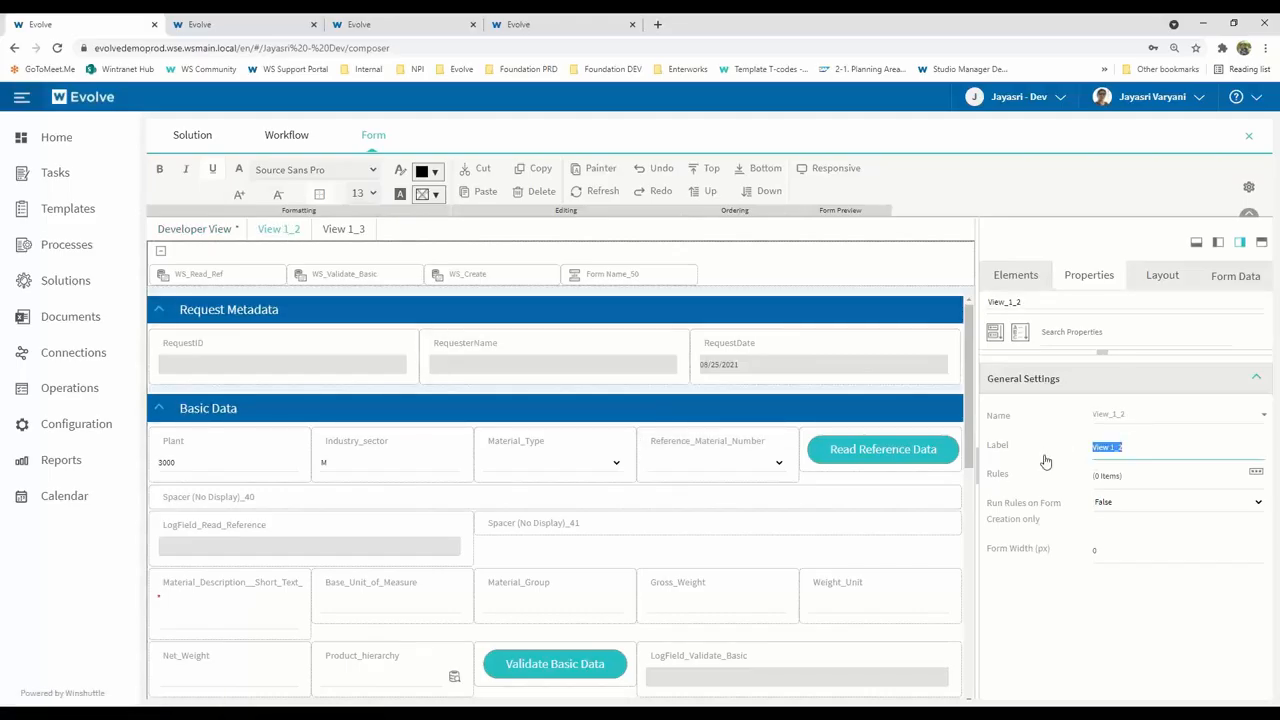
text(Requester V)
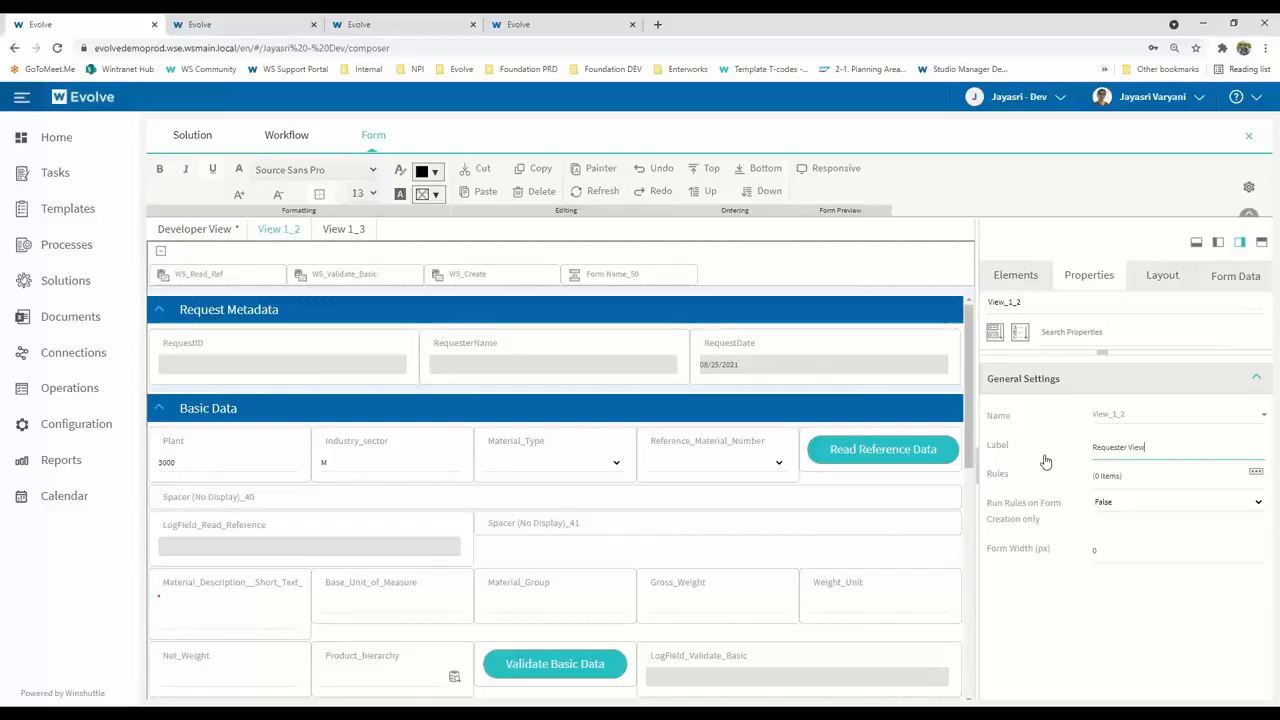
click(1046, 461)
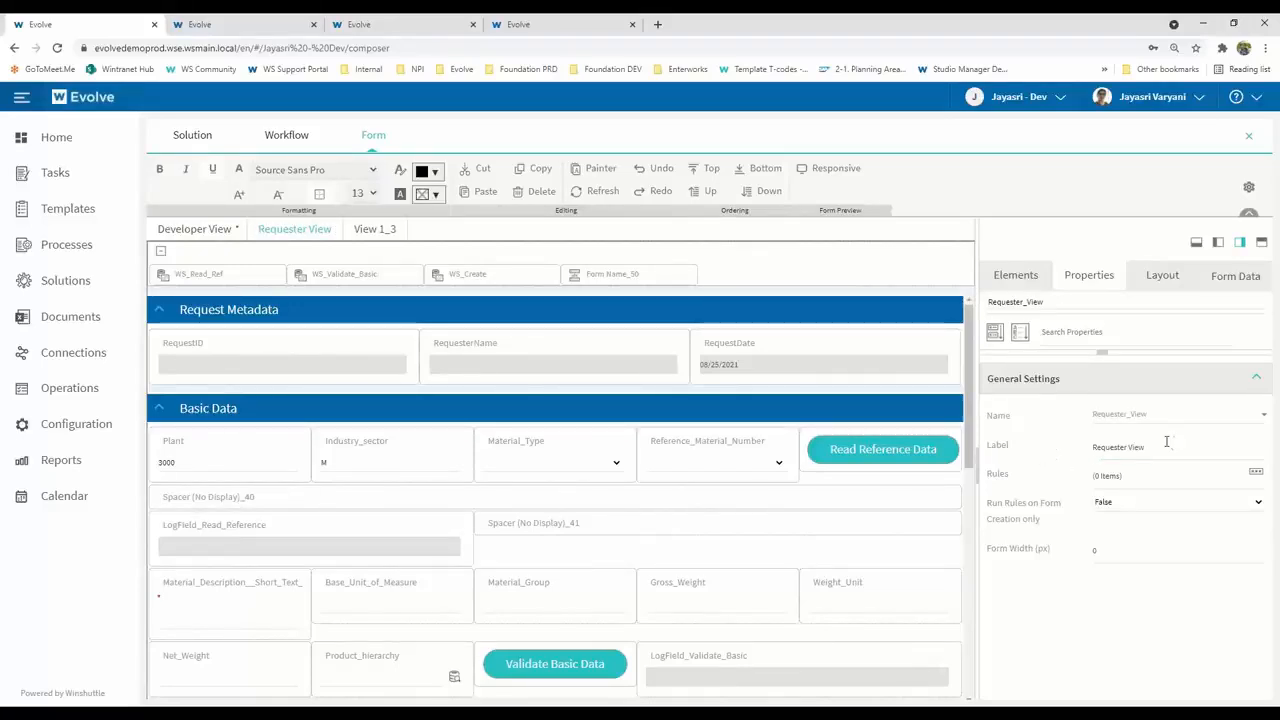
click(1264, 416)
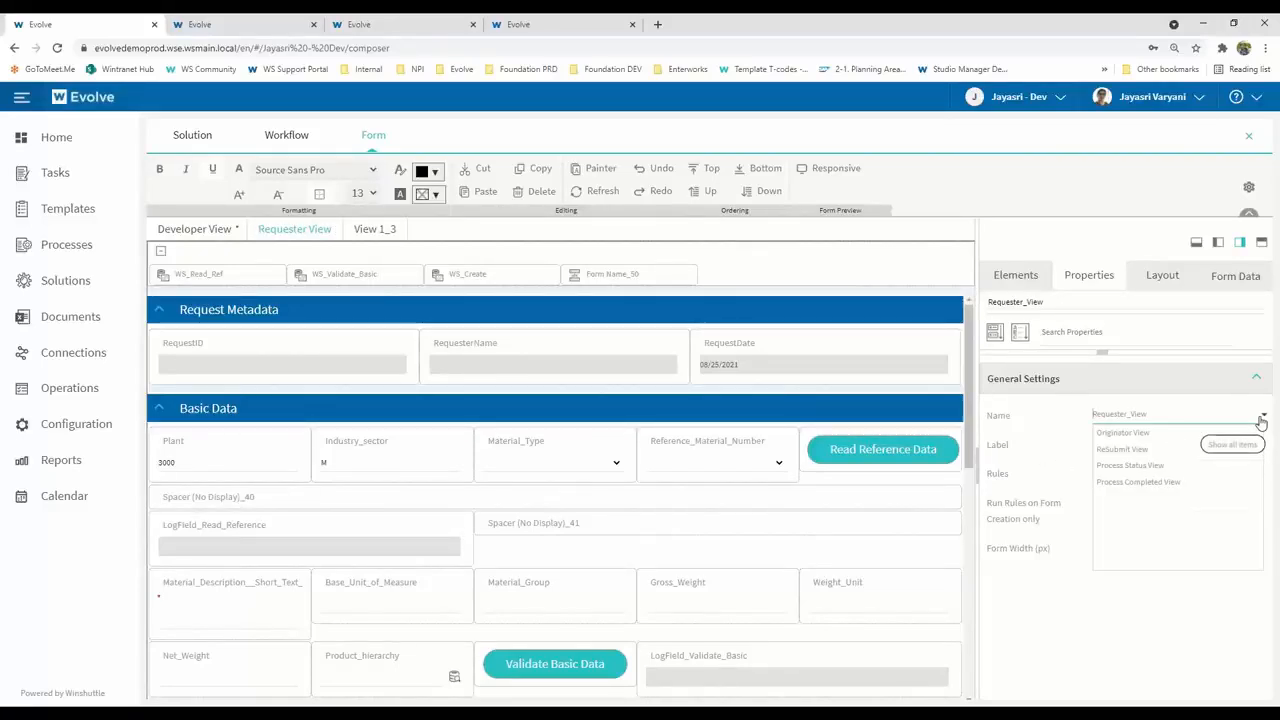
click(1155, 434)
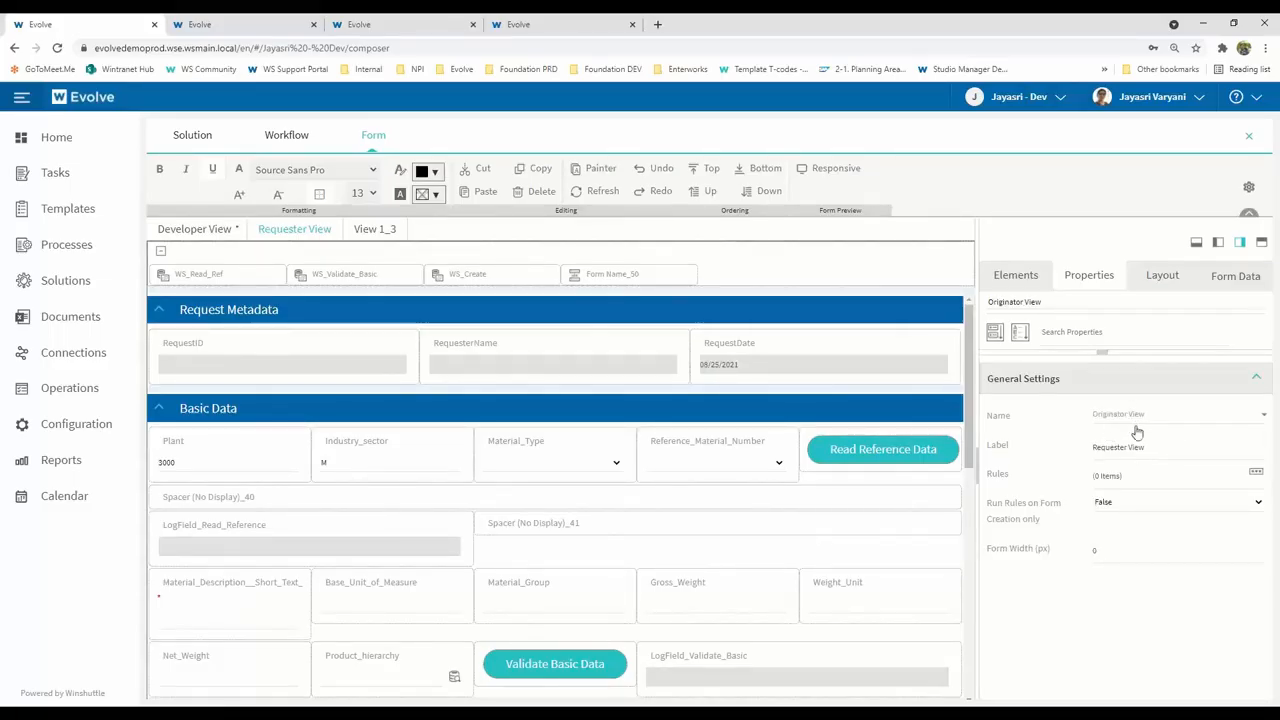
Change the label of form view View 1_3 to MRP View
click(385, 234)
drag(1133, 446, 1049, 450)
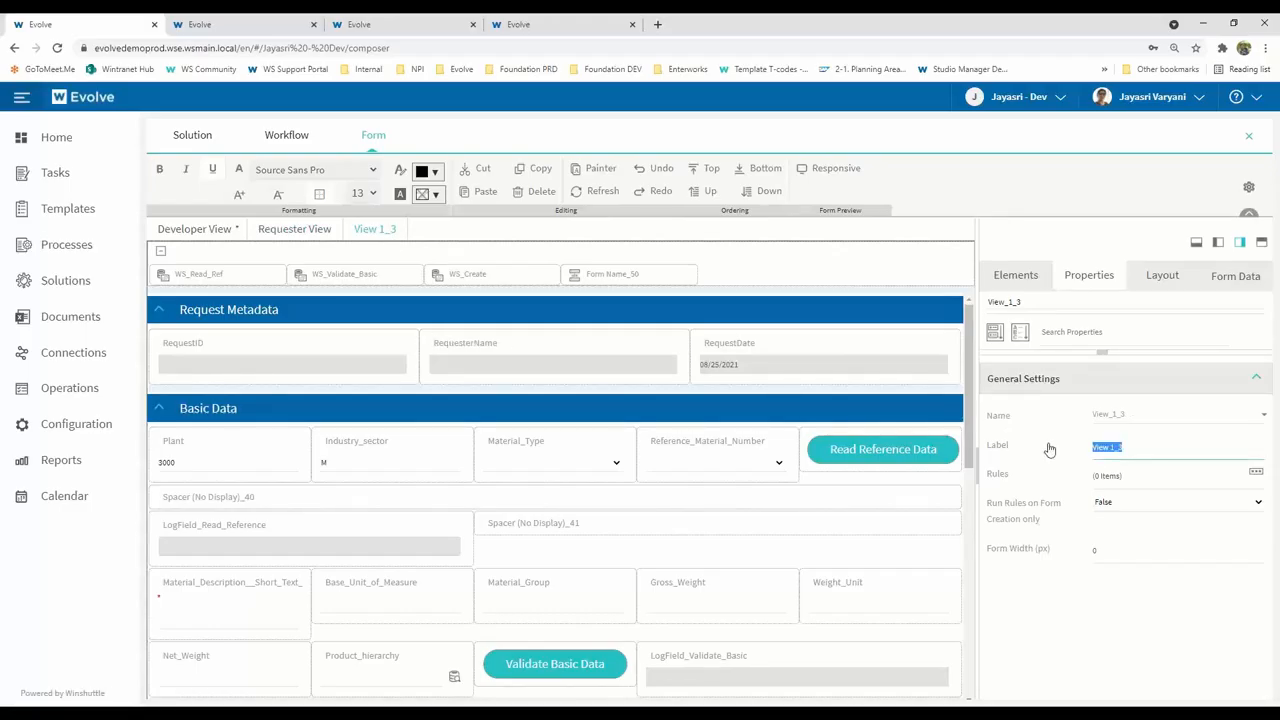
text(MRP View)
key(Tab)
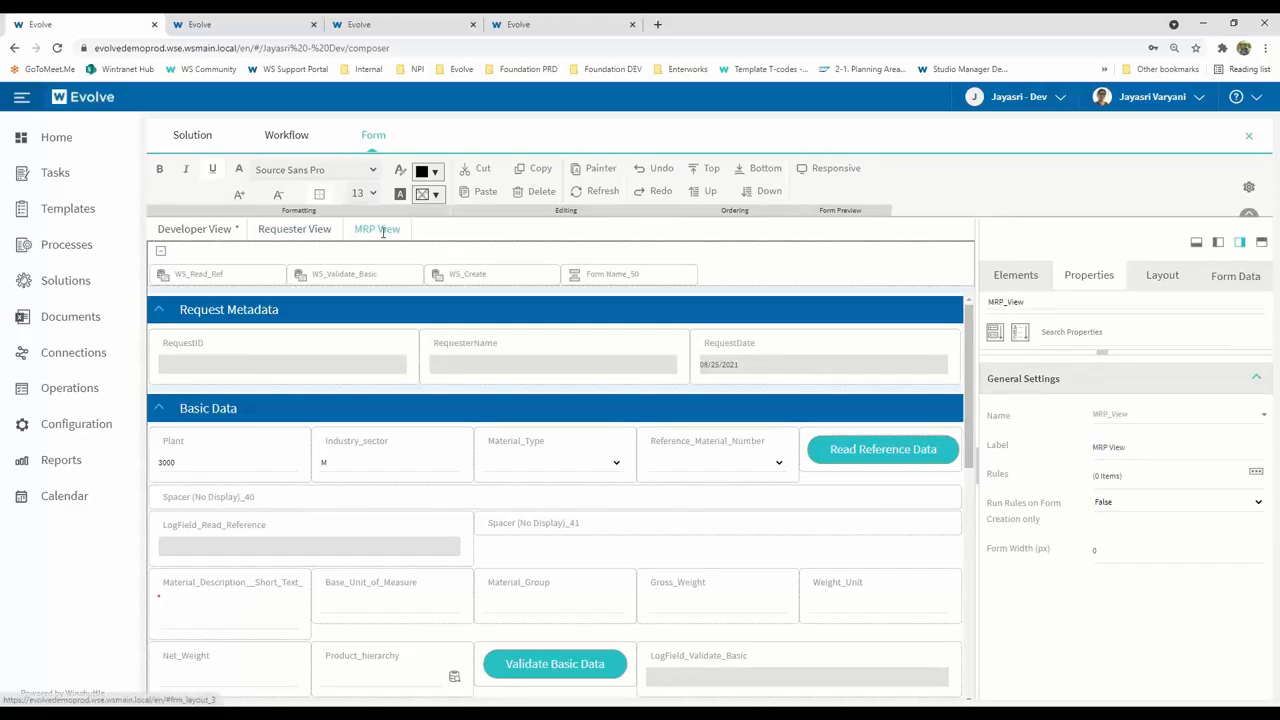
Duplicate the MRP View and label the copy Accounting View
right_click(385, 230)
click(417, 249)
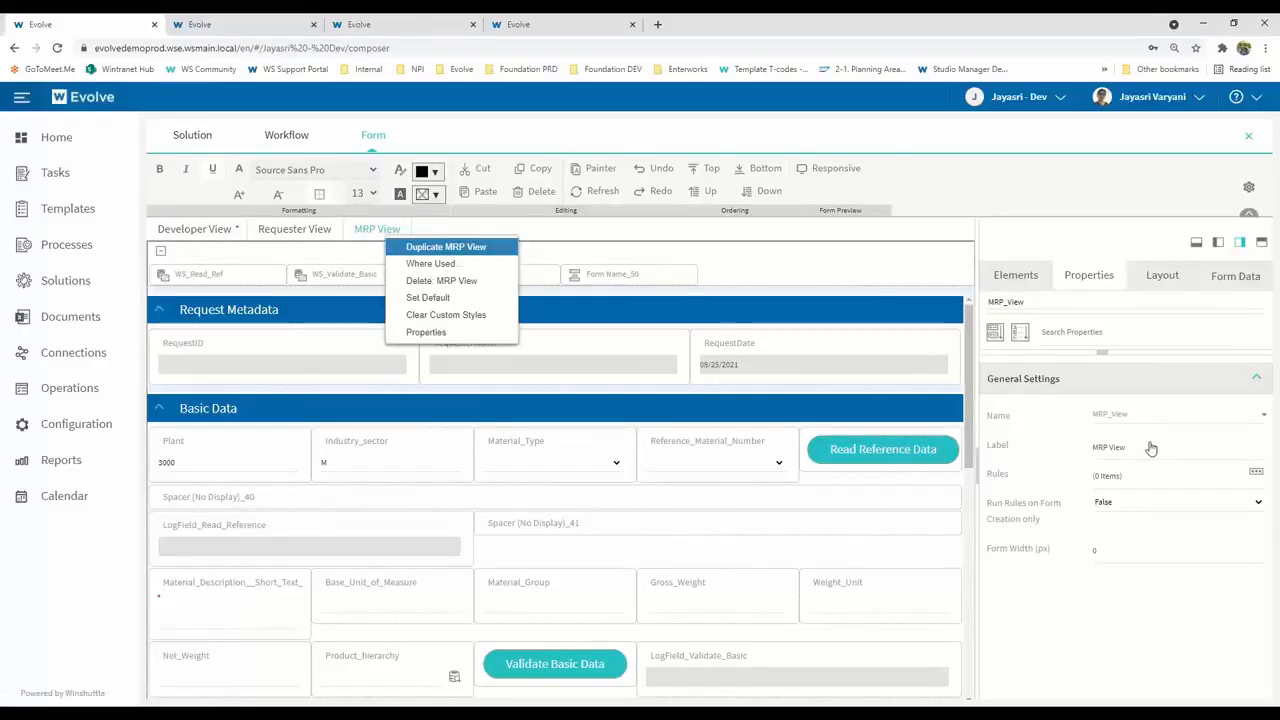
drag(1153, 453, 1051, 451)
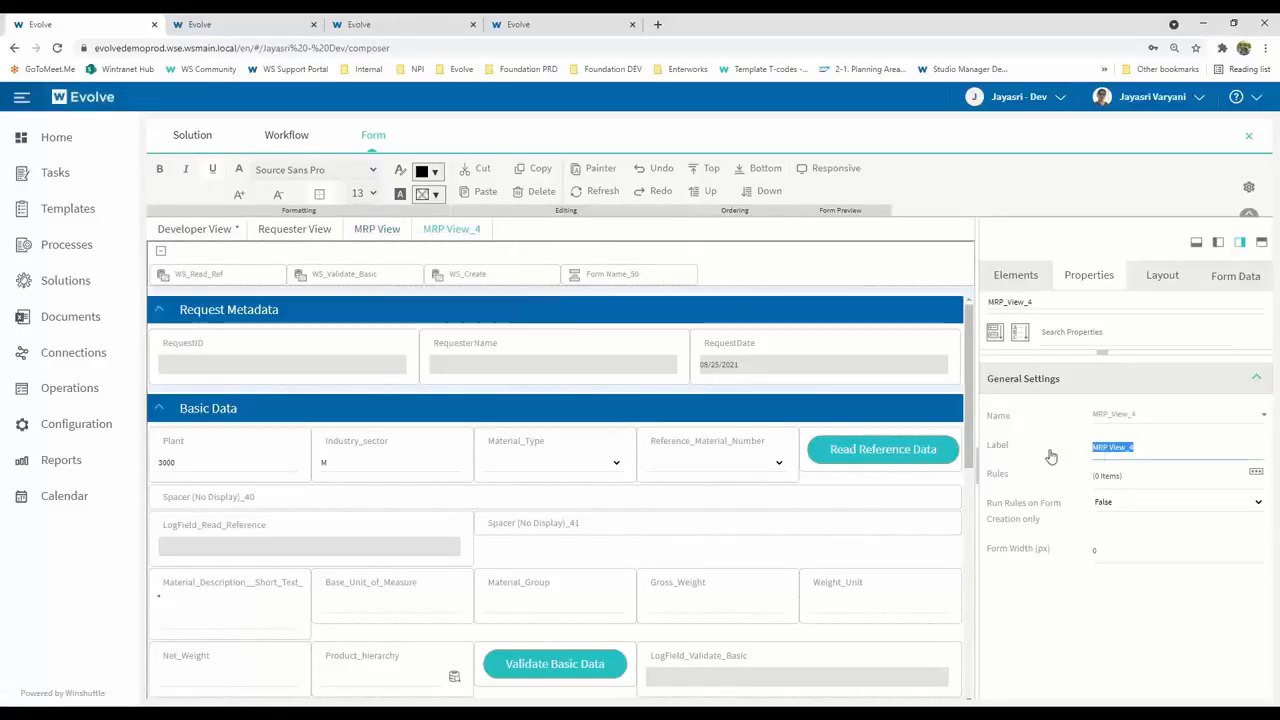
text(Accounting Vi)
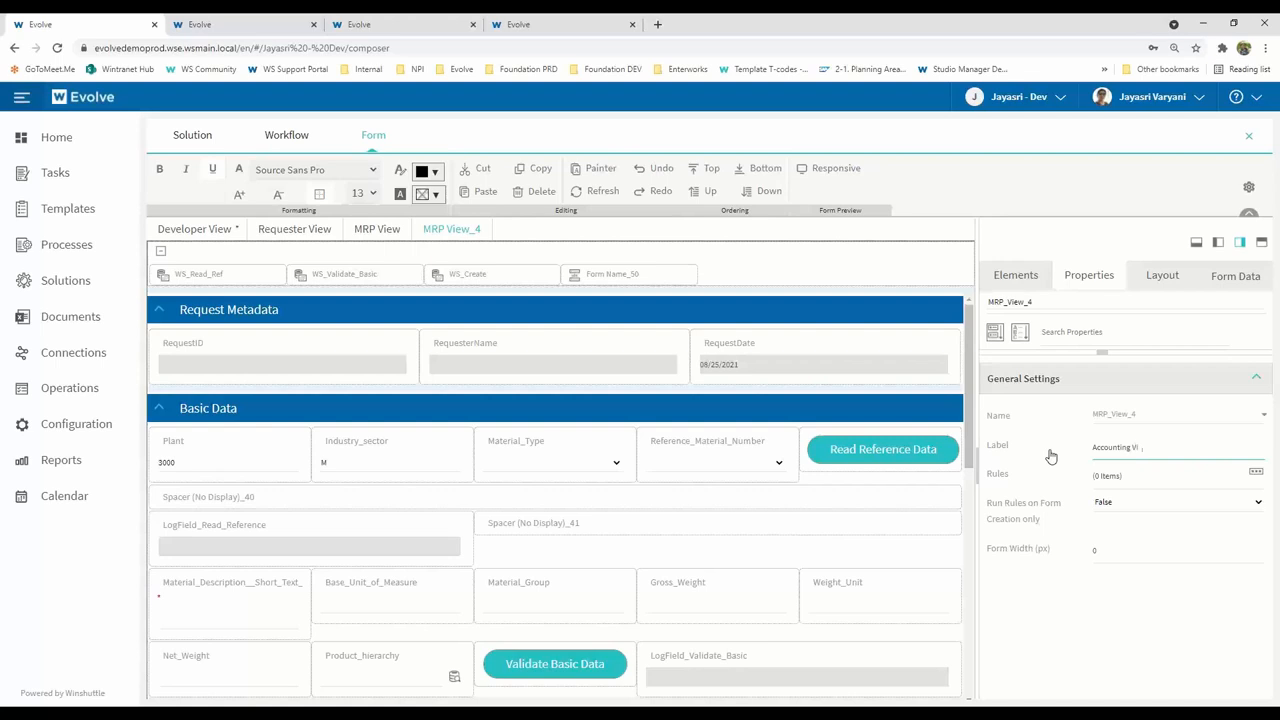
text(ew)
key(Return)
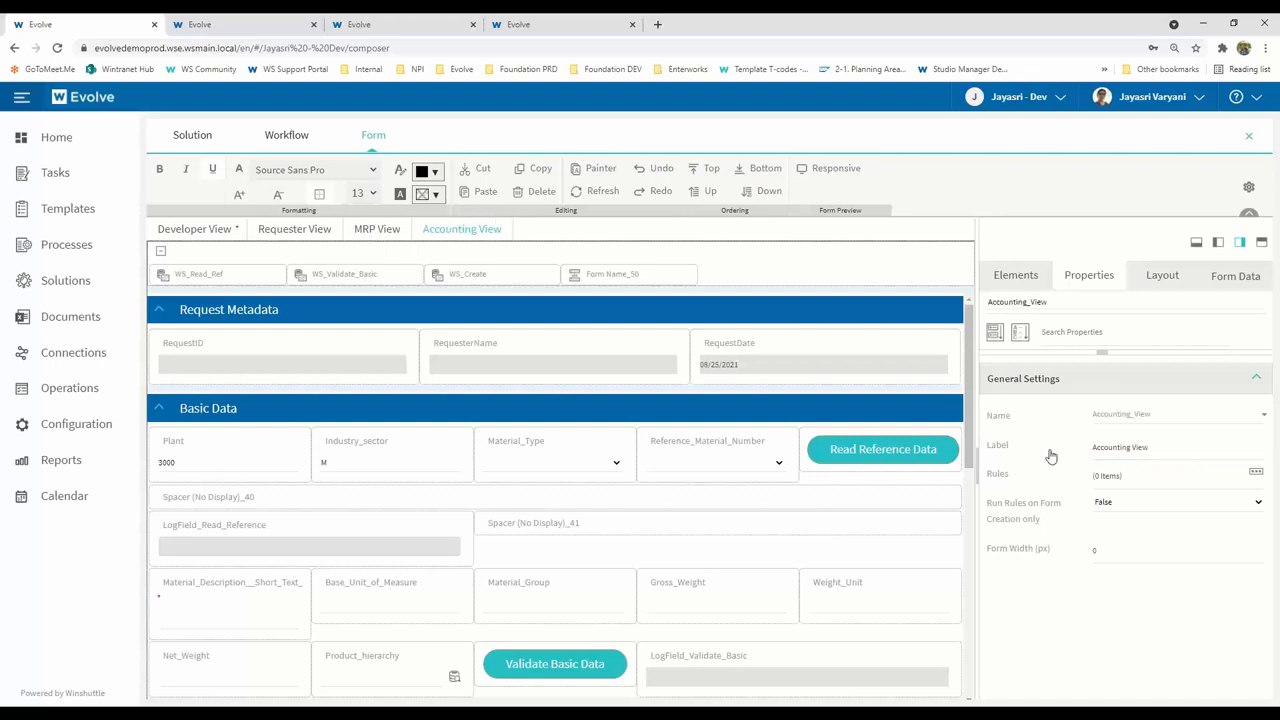
Duplicate the Developer View and label the copy Data Steward
click(226, 230)
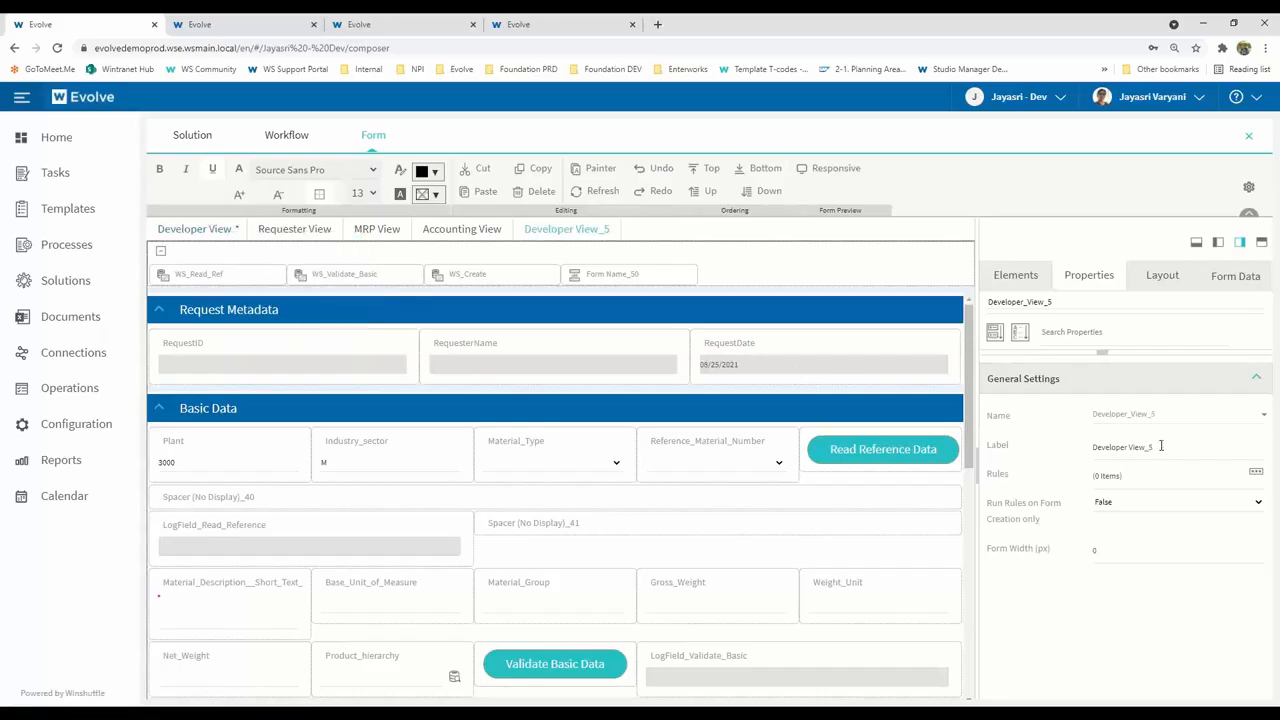
drag(1161, 447, 1049, 449)
text(Data Steward)
key(Return)
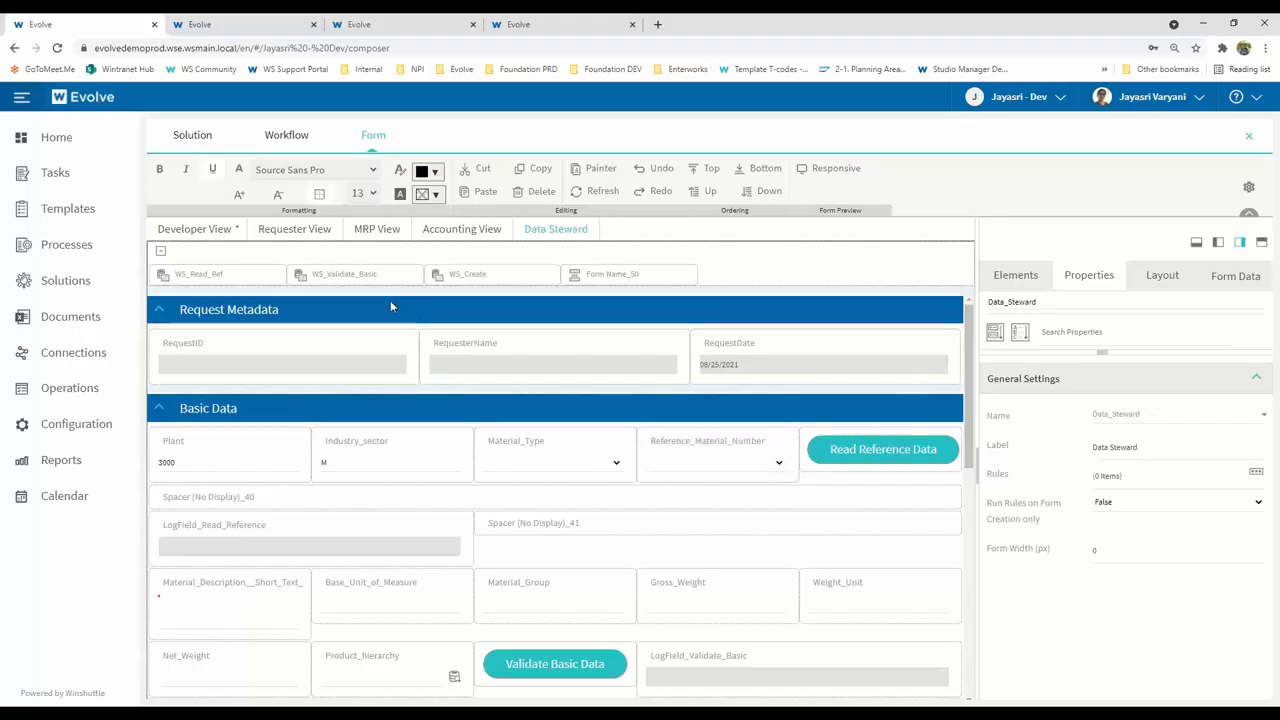
Cut the MRP Data group from the Requester View, applying the removal to this view only
click(294, 229)
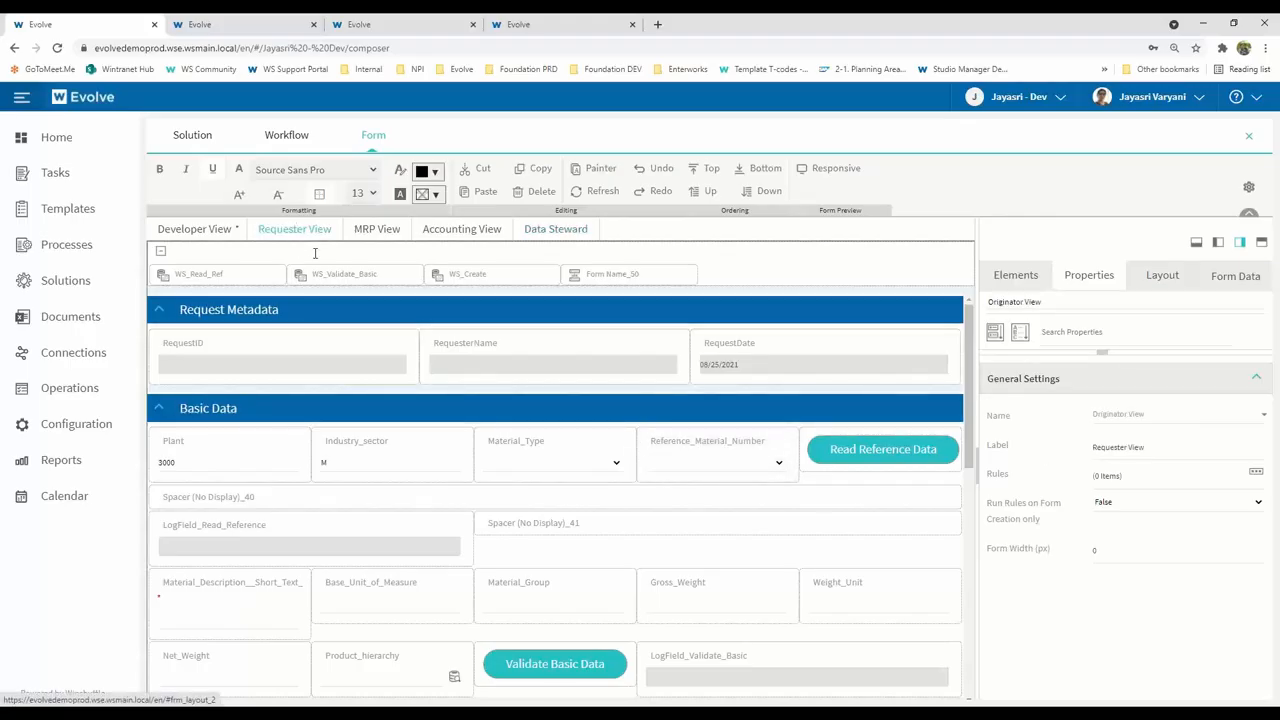
drag(973, 443, 973, 563)
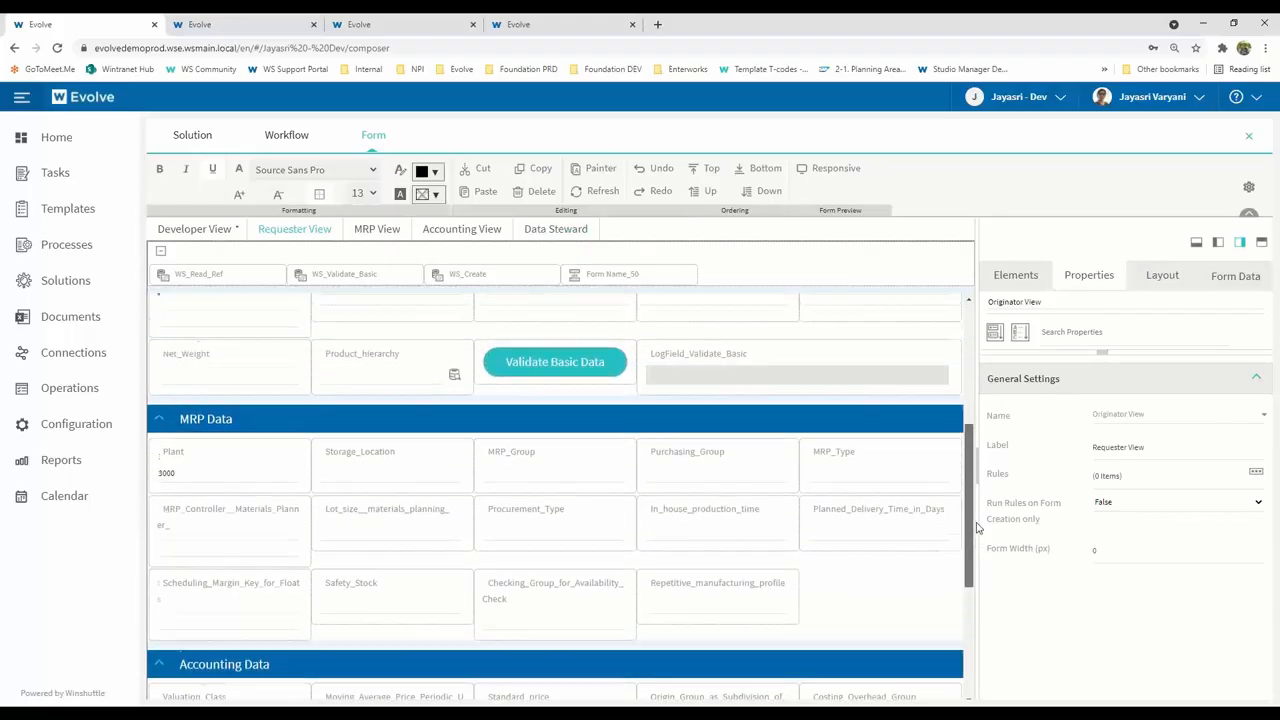
click(568, 427)
right_click(568, 425)
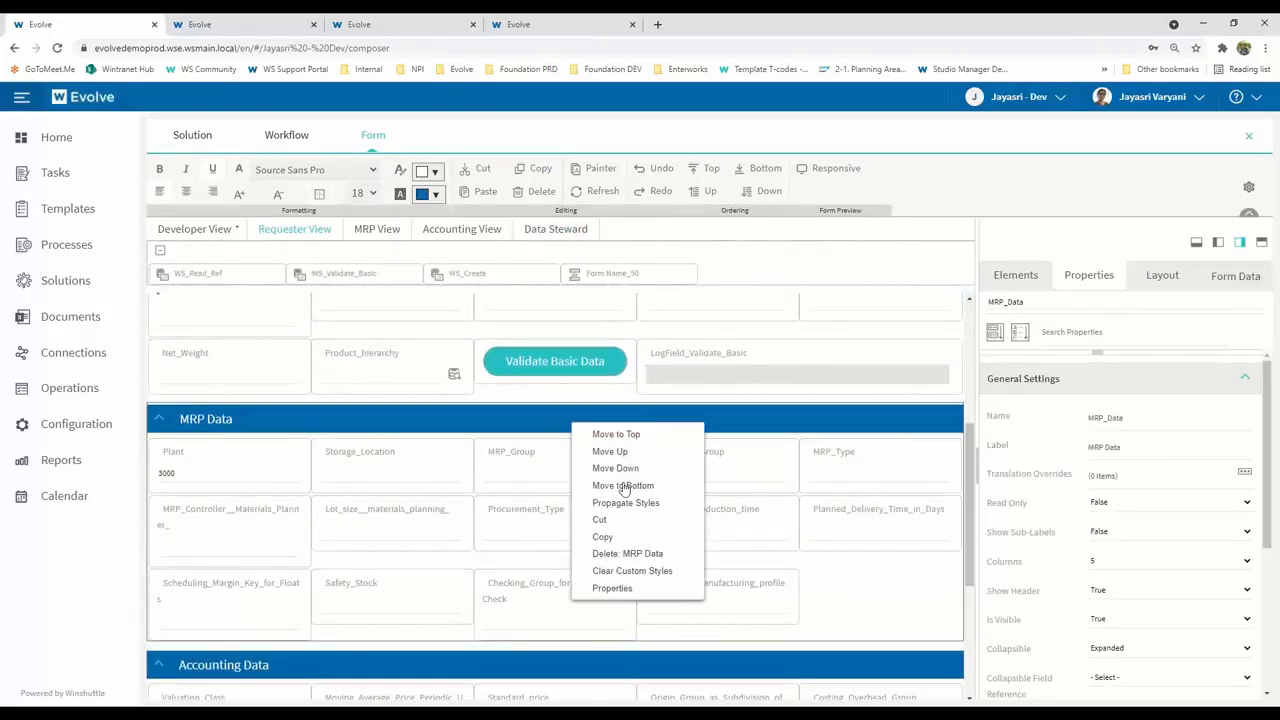
click(624, 519)
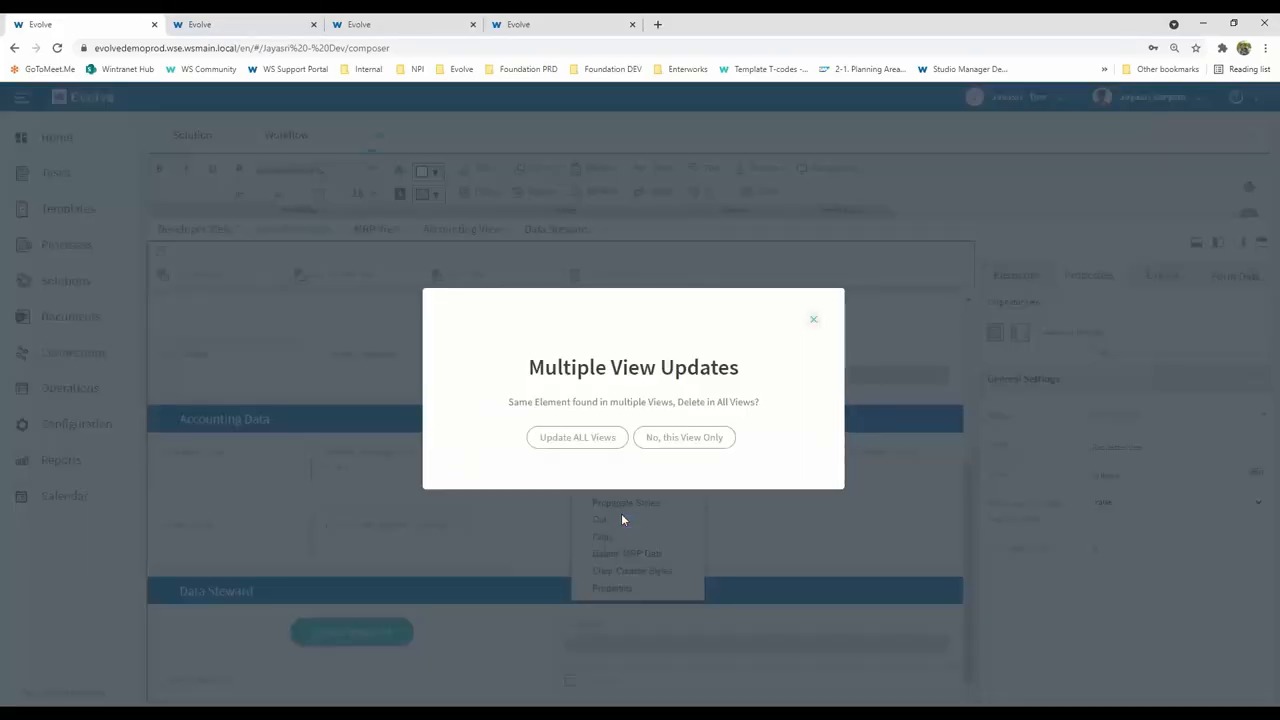
click(691, 441)
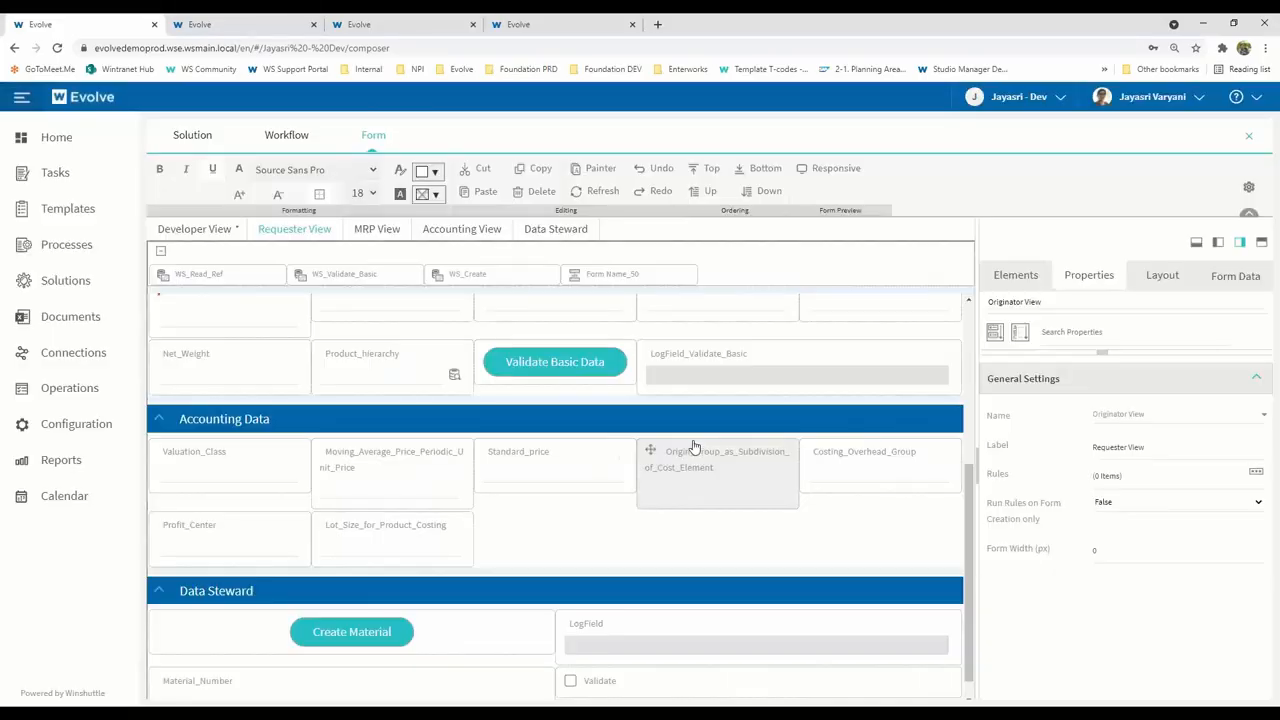
Cut the Accounting Data and Data Steward groups from the Requester View, applying both removals to this view only
right_click(566, 424)
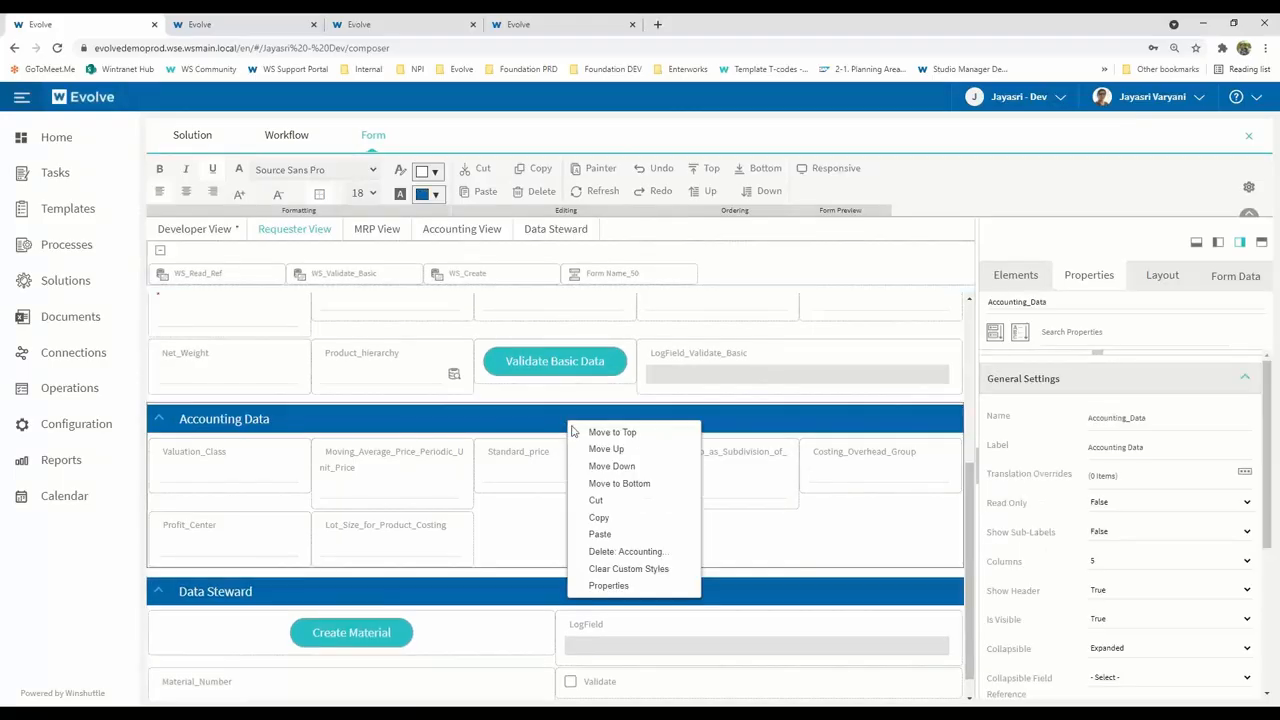
click(596, 503)
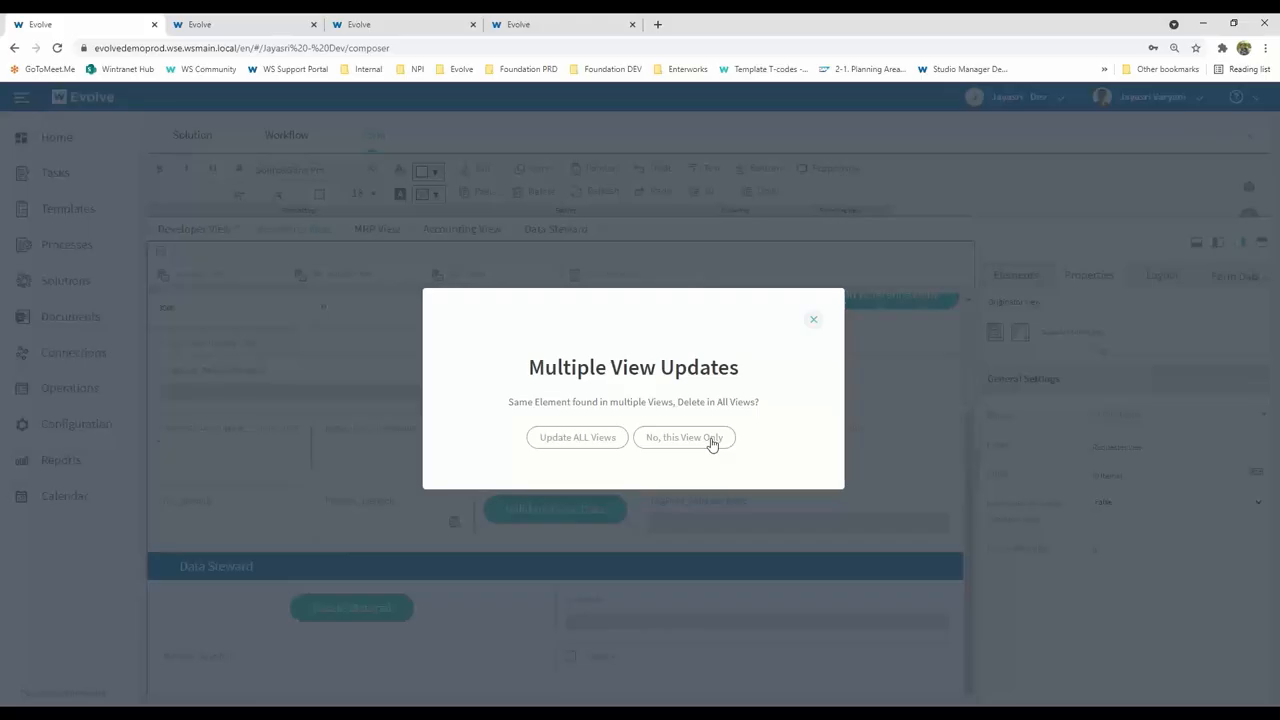
click(712, 440)
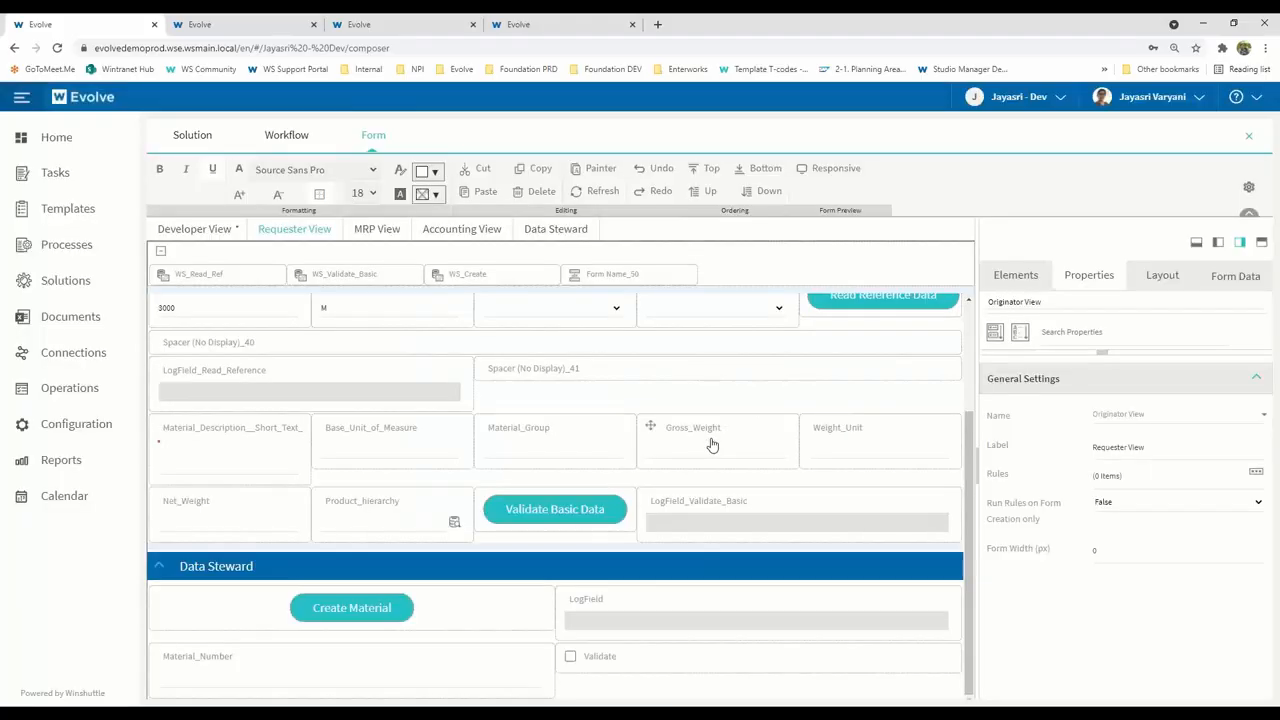
click(605, 576)
right_click(631, 567)
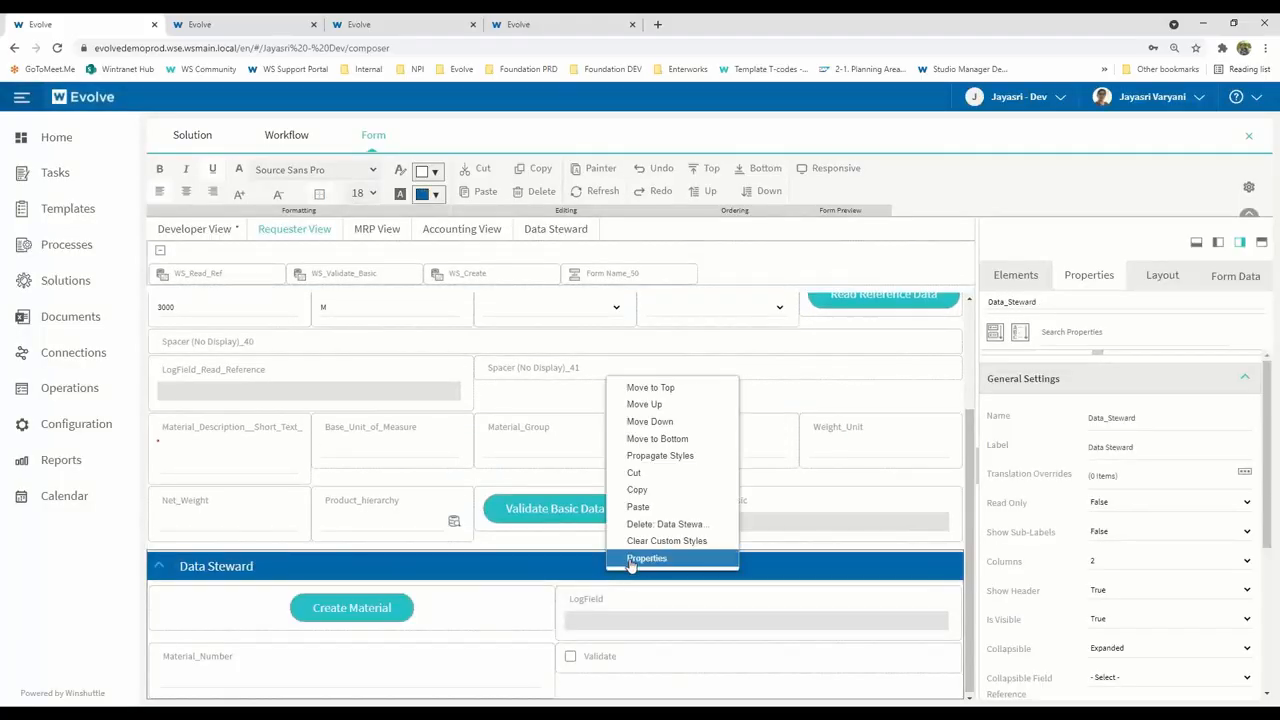
click(642, 473)
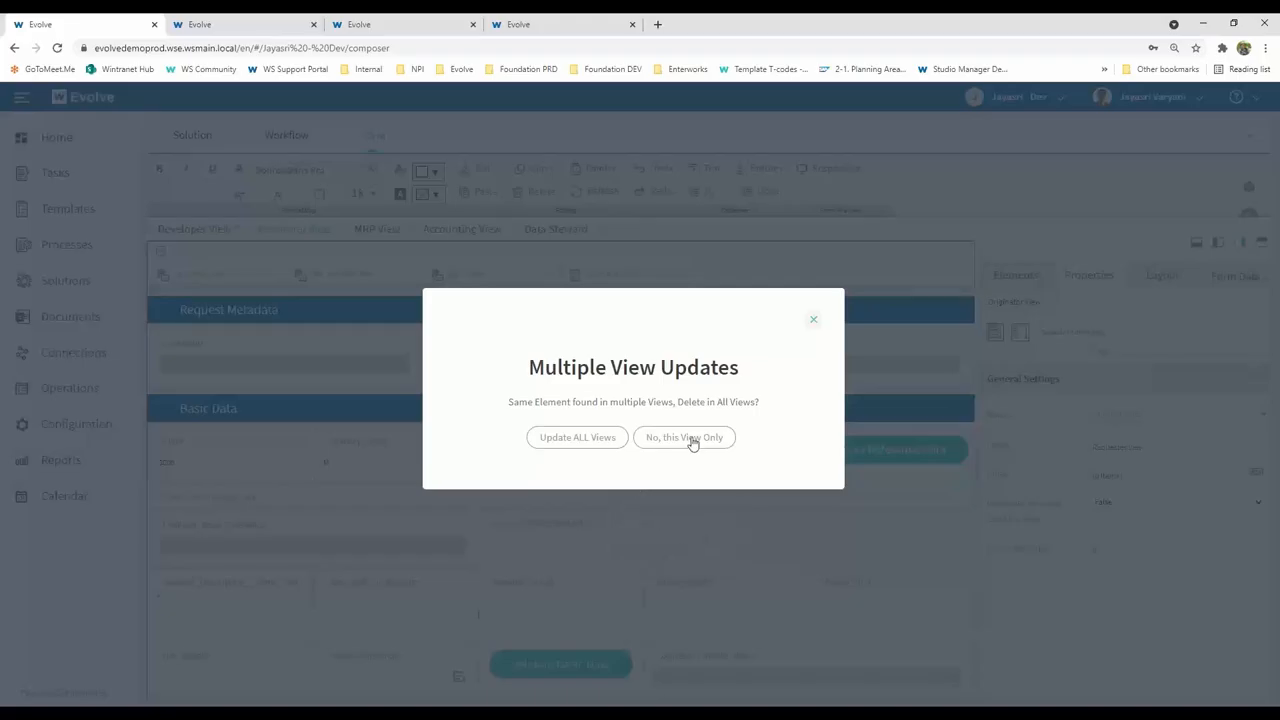
click(690, 438)
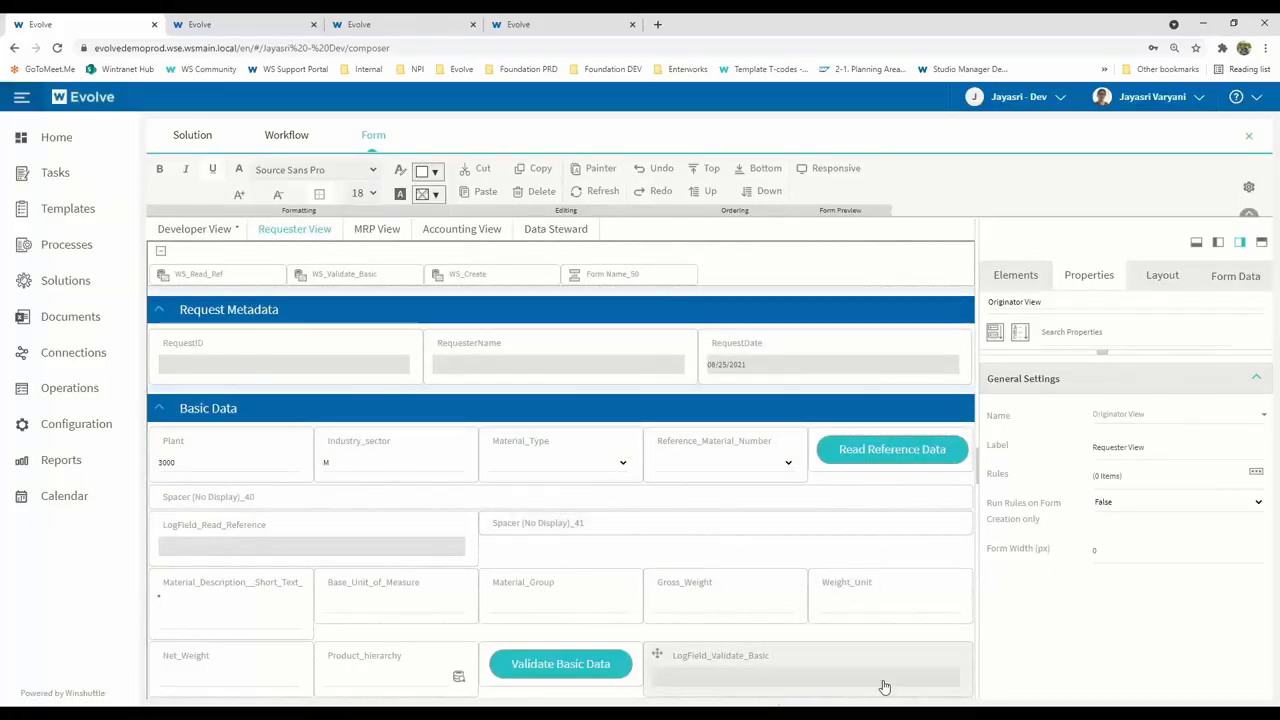
Set the Basic Data group's Read Only property to True in the MRP View only
click(377, 229)
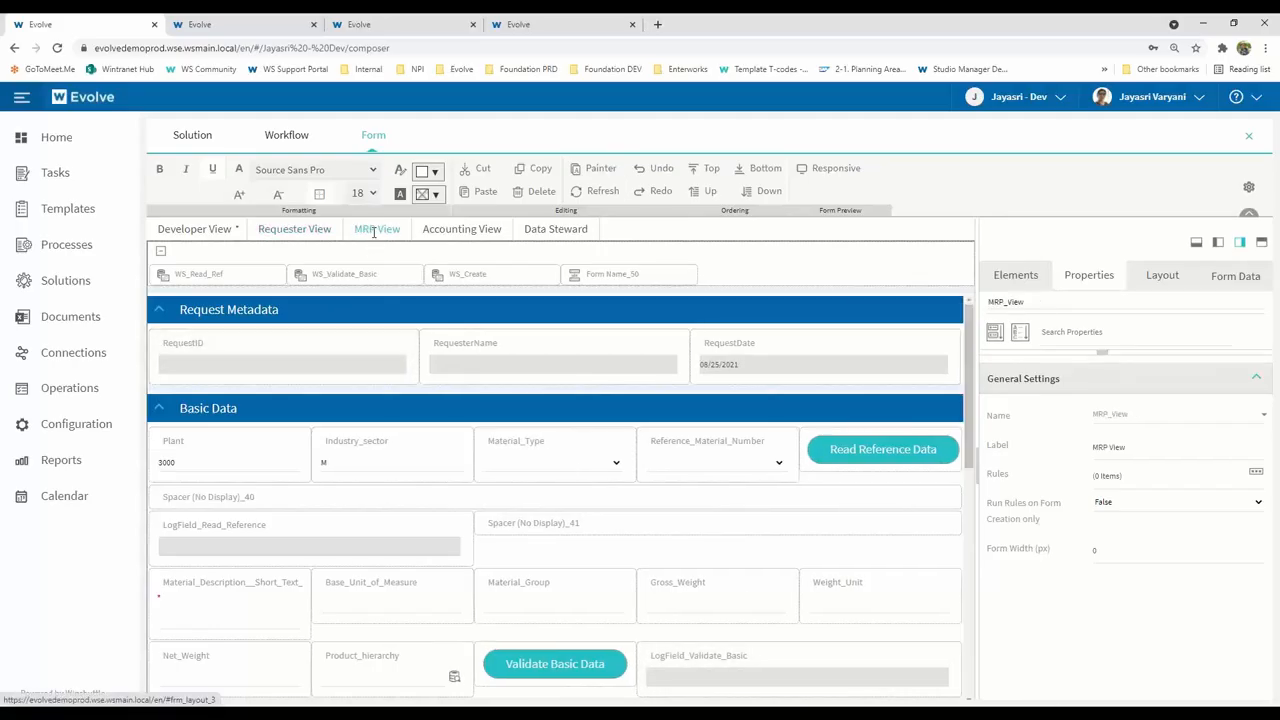
click(446, 413)
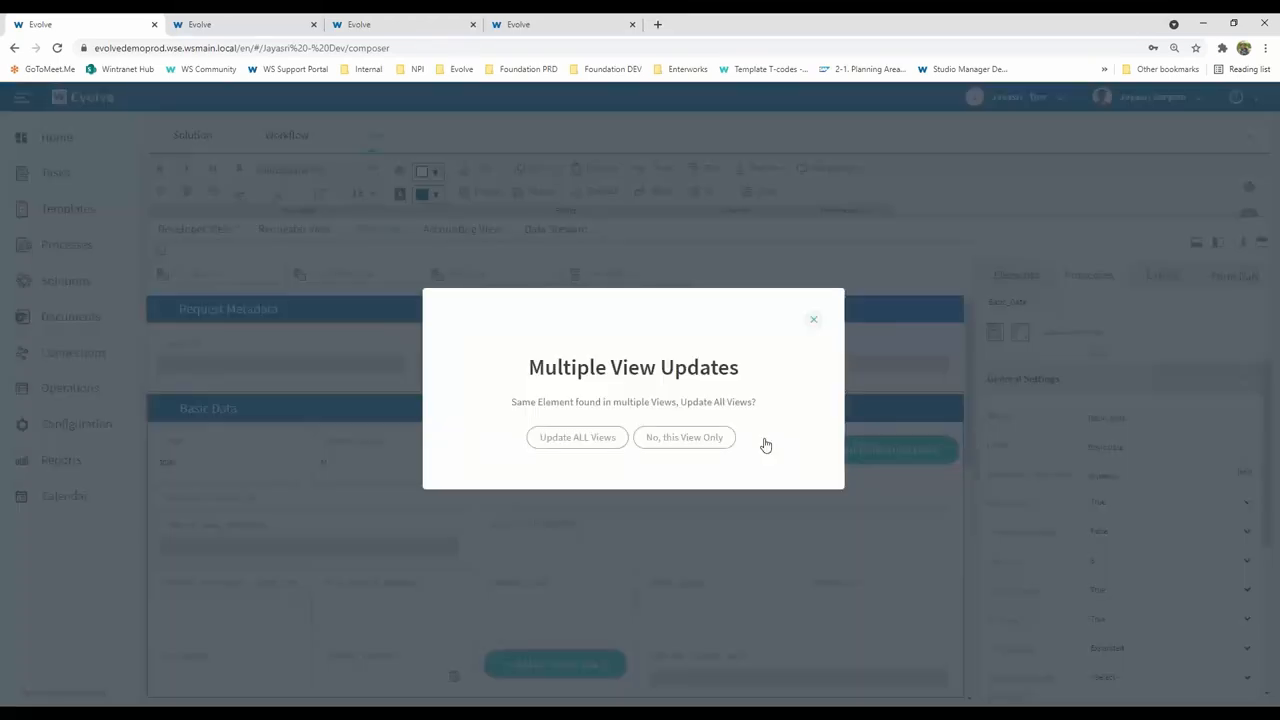
click(684, 437)
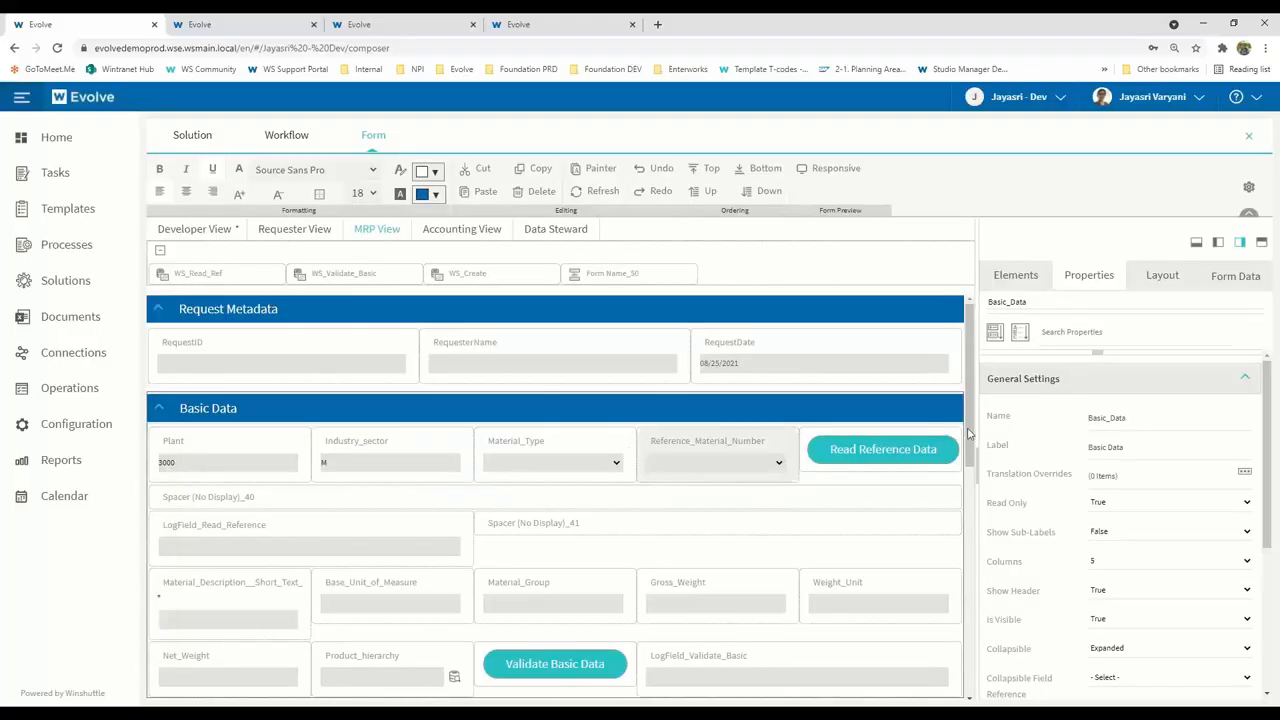
Cut the Accounting Data group from the MRP View, applying the removal to this view only
scroll(978, 592, down, 5)
scroll(978, 592, down, 2)
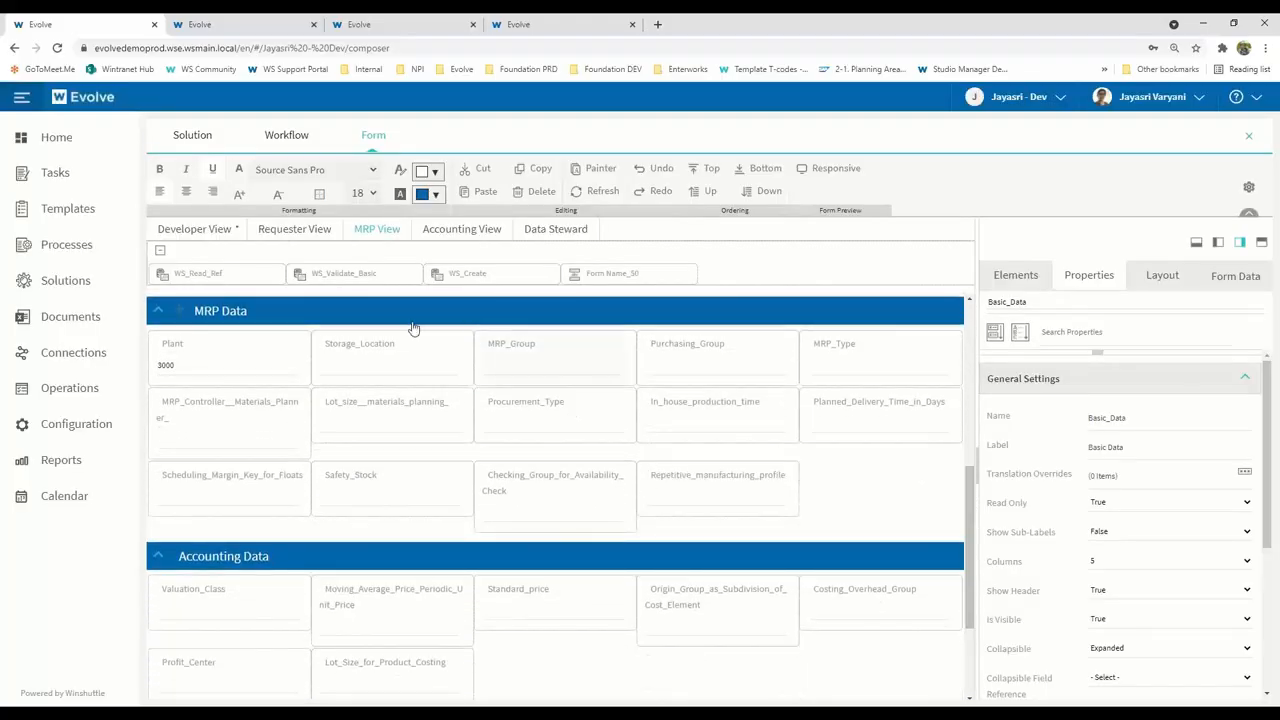
click(546, 563)
right_click(546, 563)
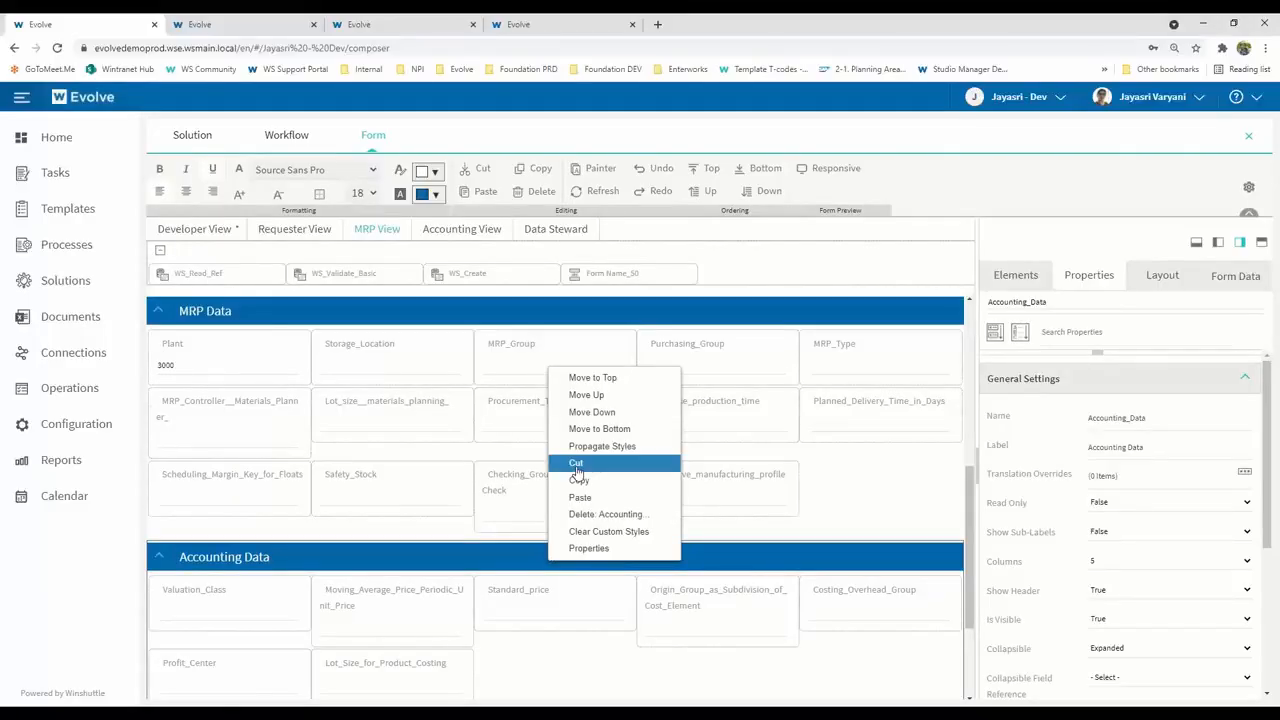
click(577, 464)
click(663, 437)
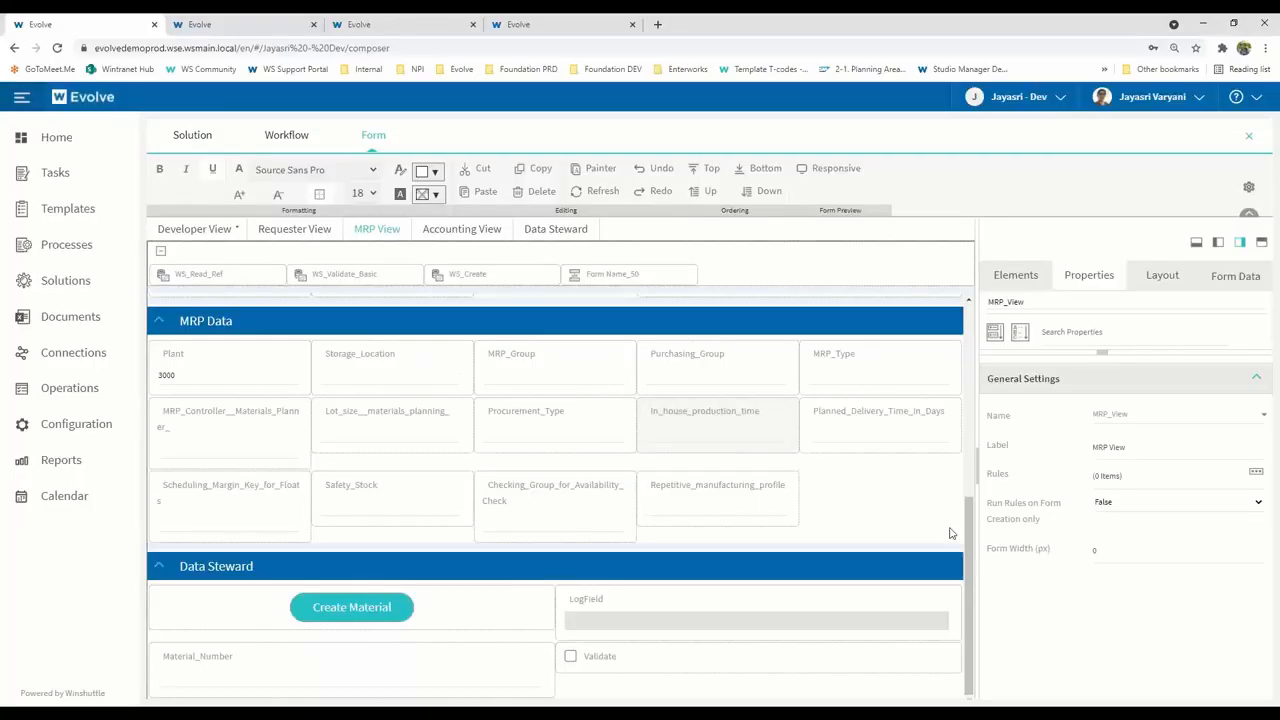
Cut the Data Steward group from the MRP View, applying the removal to this view only
click(838, 572)
right_click(835, 570)
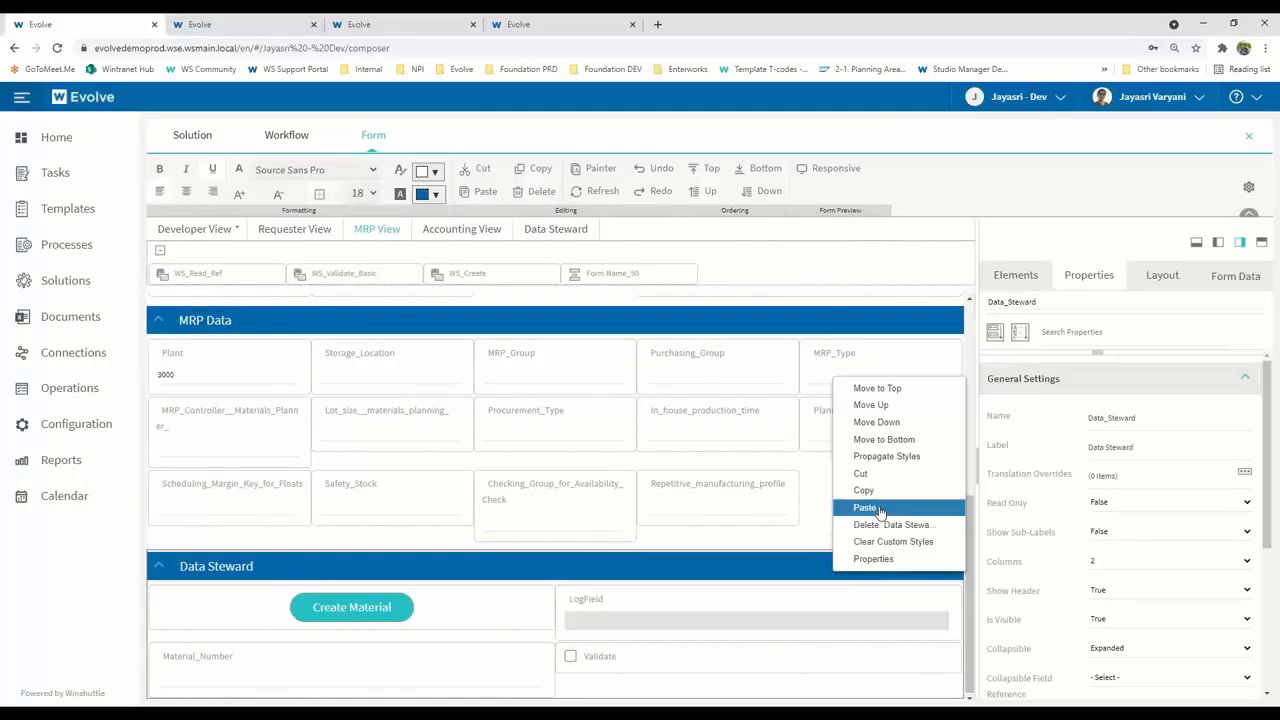
click(881, 476)
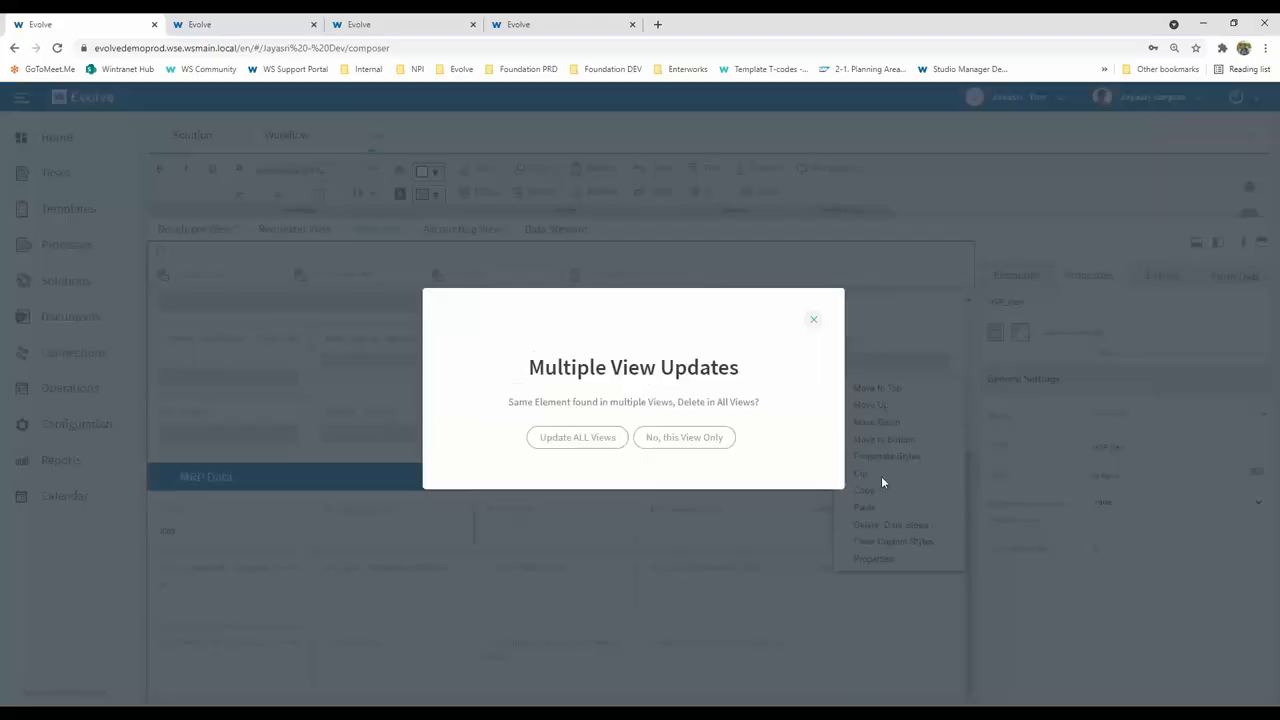
click(709, 447)
drag(972, 531, 978, 385)
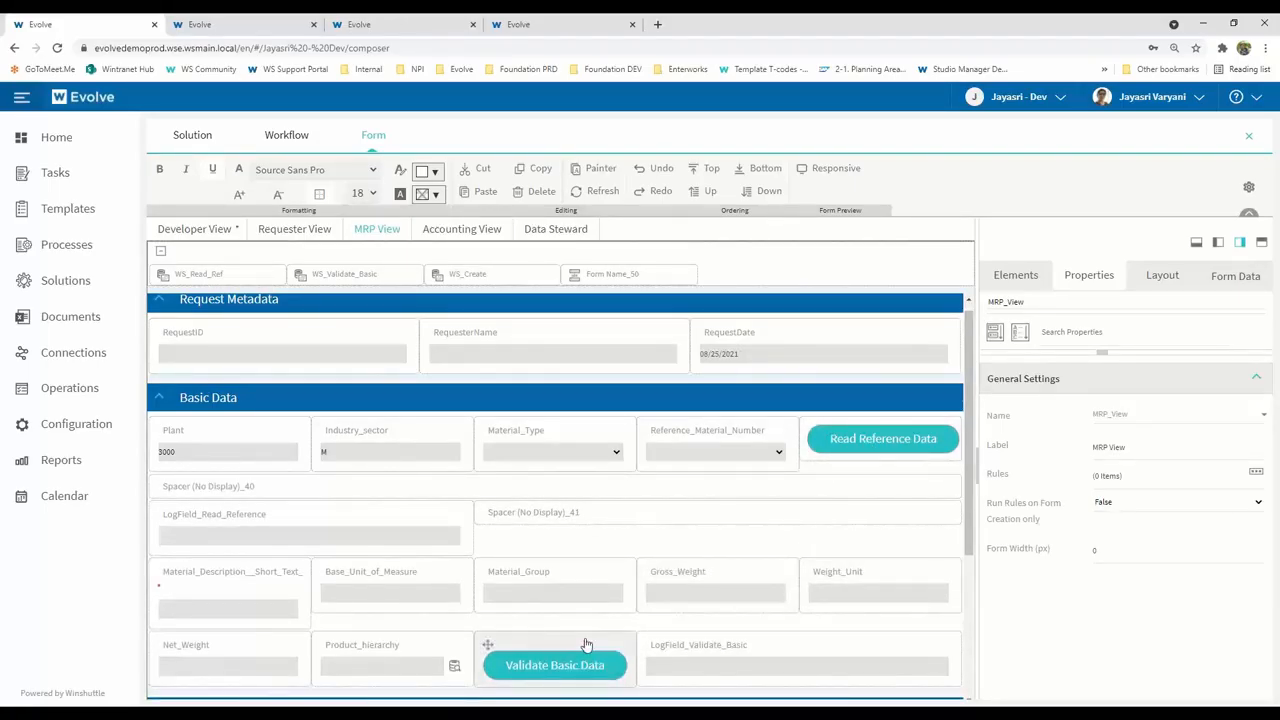
Set the Basic Data group's Read Only property to True in the Accounting View only
click(477, 232)
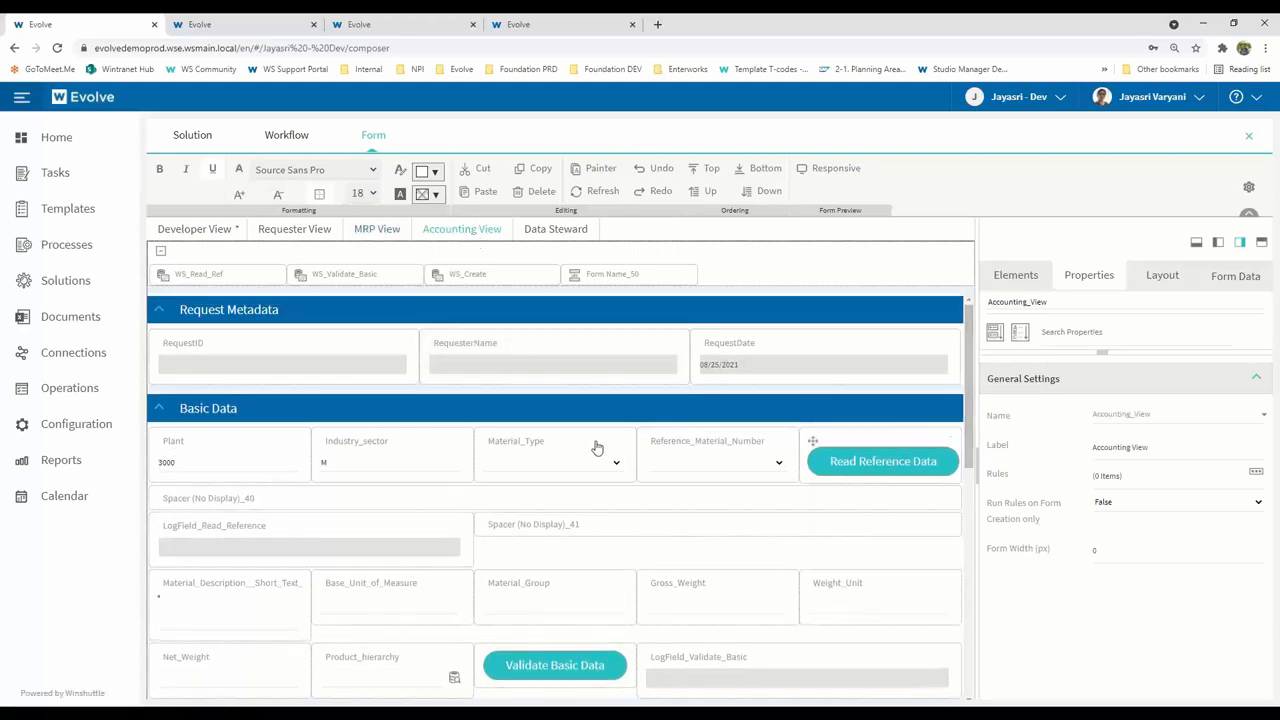
click(606, 429)
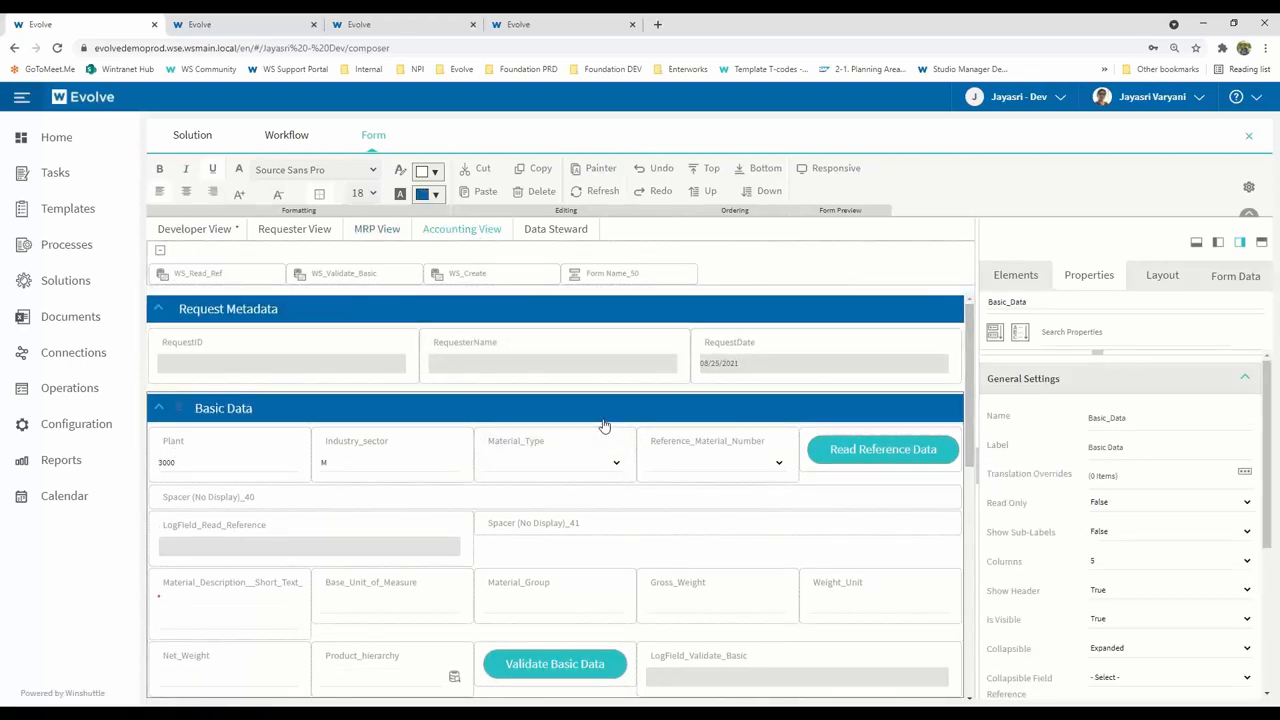
click(1128, 503)
click(1130, 520)
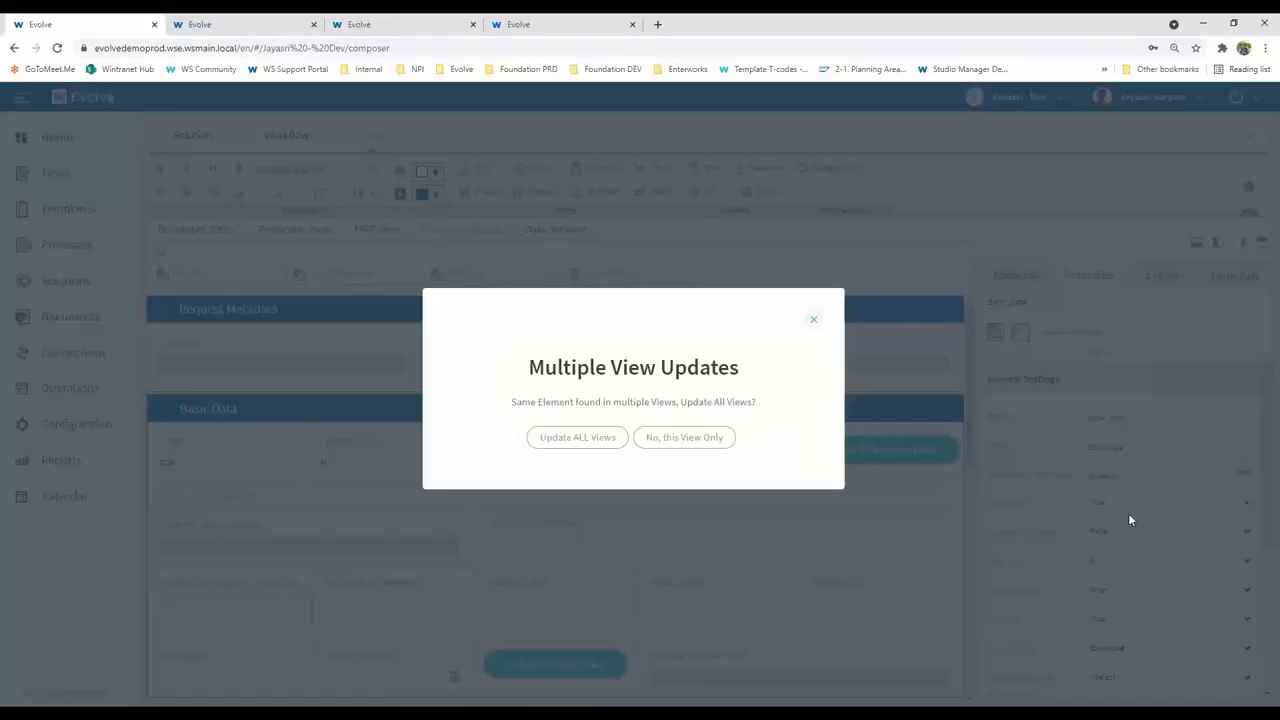
click(721, 444)
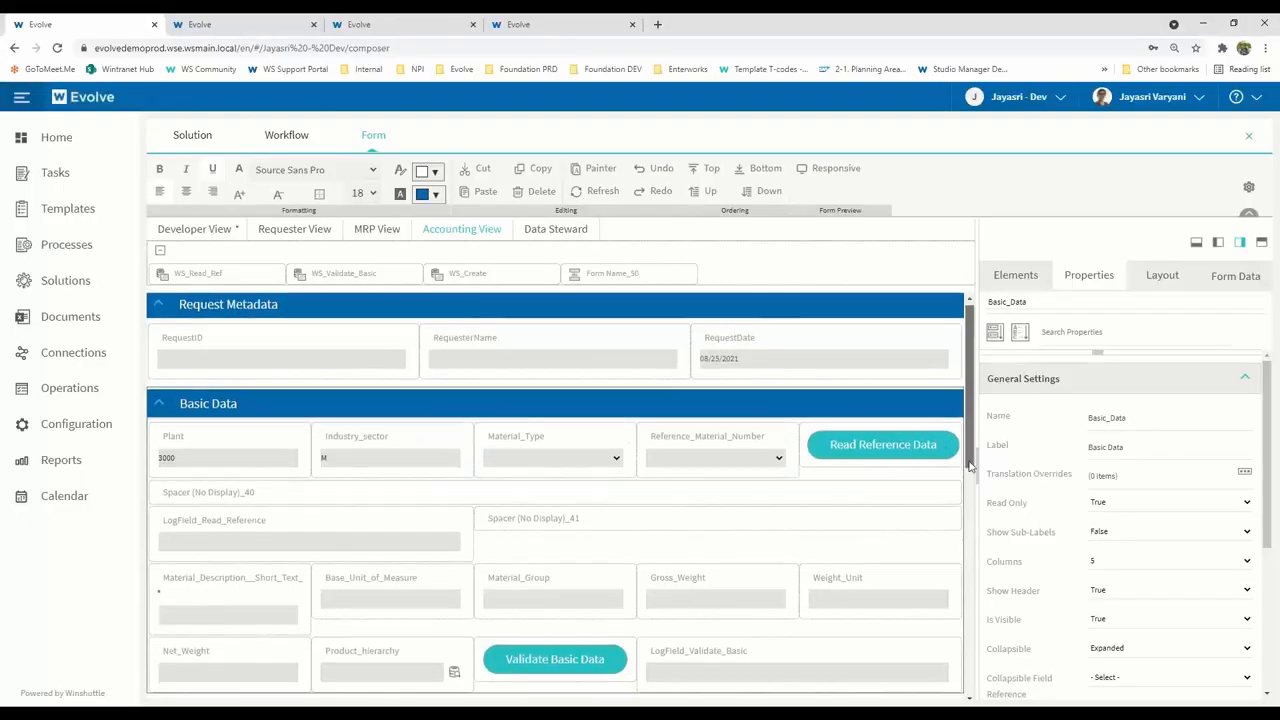
Cut the MRP Data group from the Accounting View, applying the removal to this view only
scroll(966, 558, down, 3)
scroll(966, 558, down, 3)
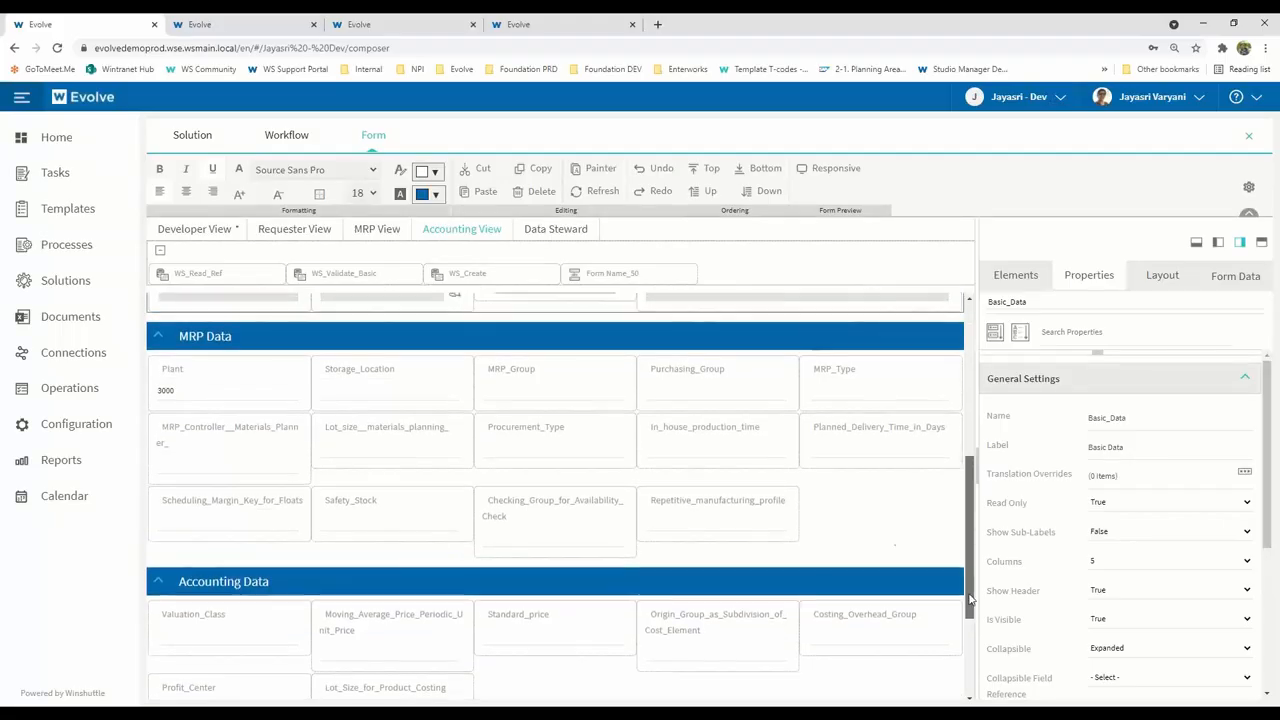
click(558, 346)
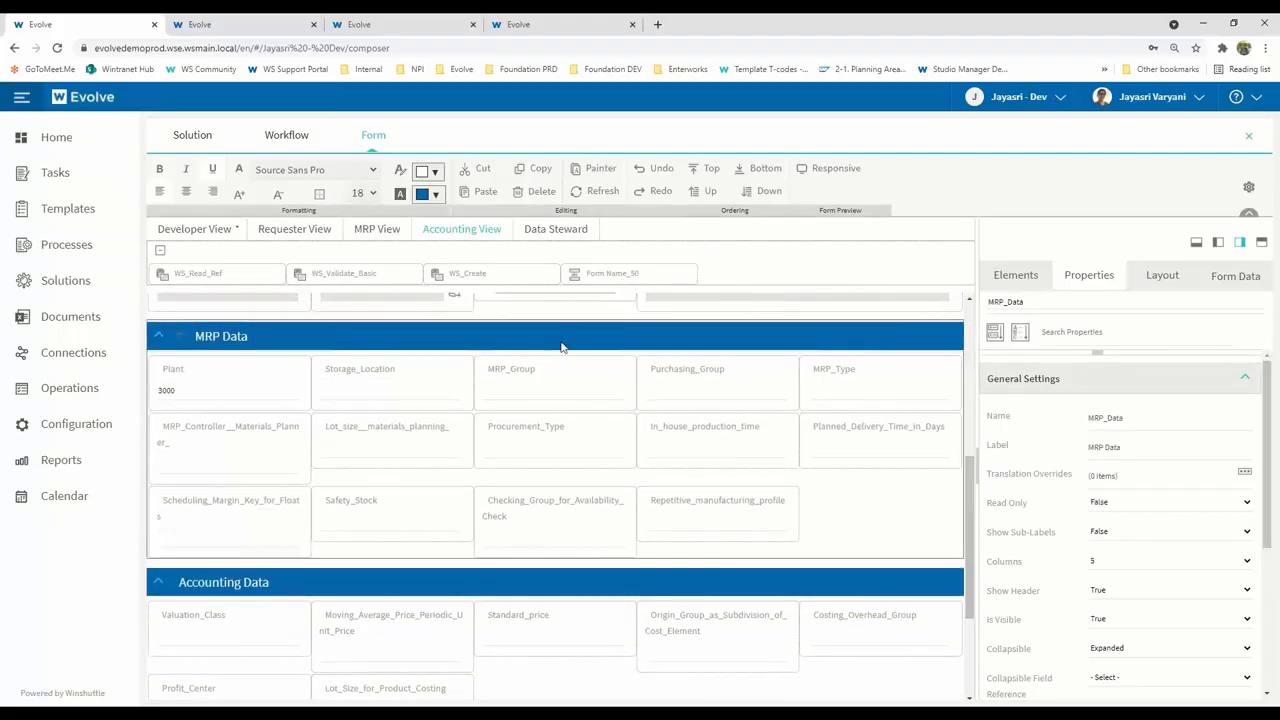
right_click(561, 347)
click(606, 437)
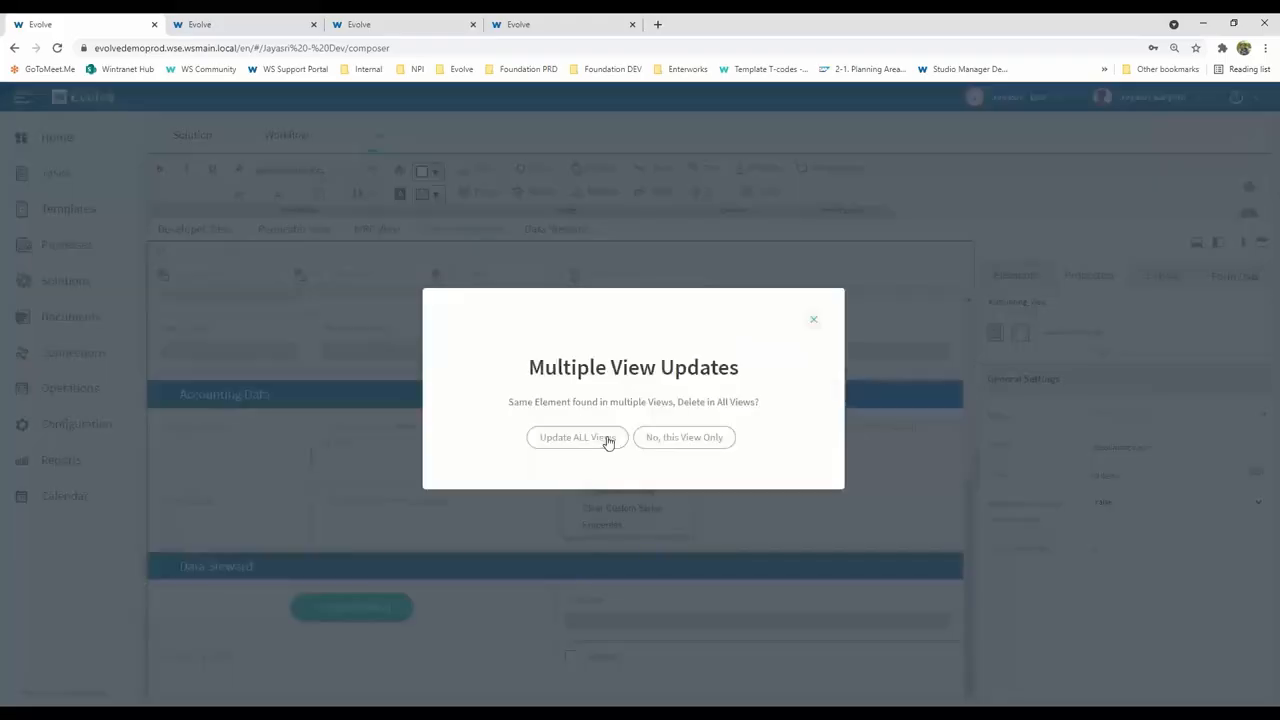
click(686, 440)
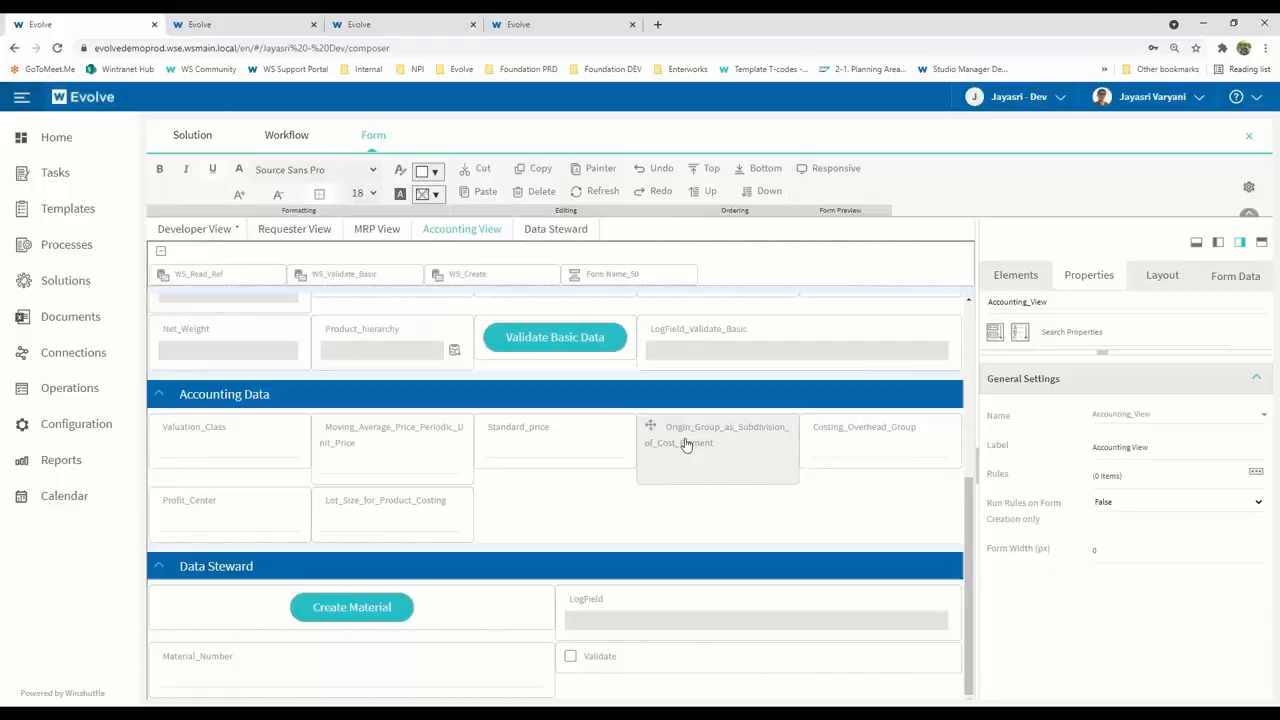
Cut the Data Steward group from the Accounting View, applying the removal to this view only
click(595, 570)
right_click(597, 568)
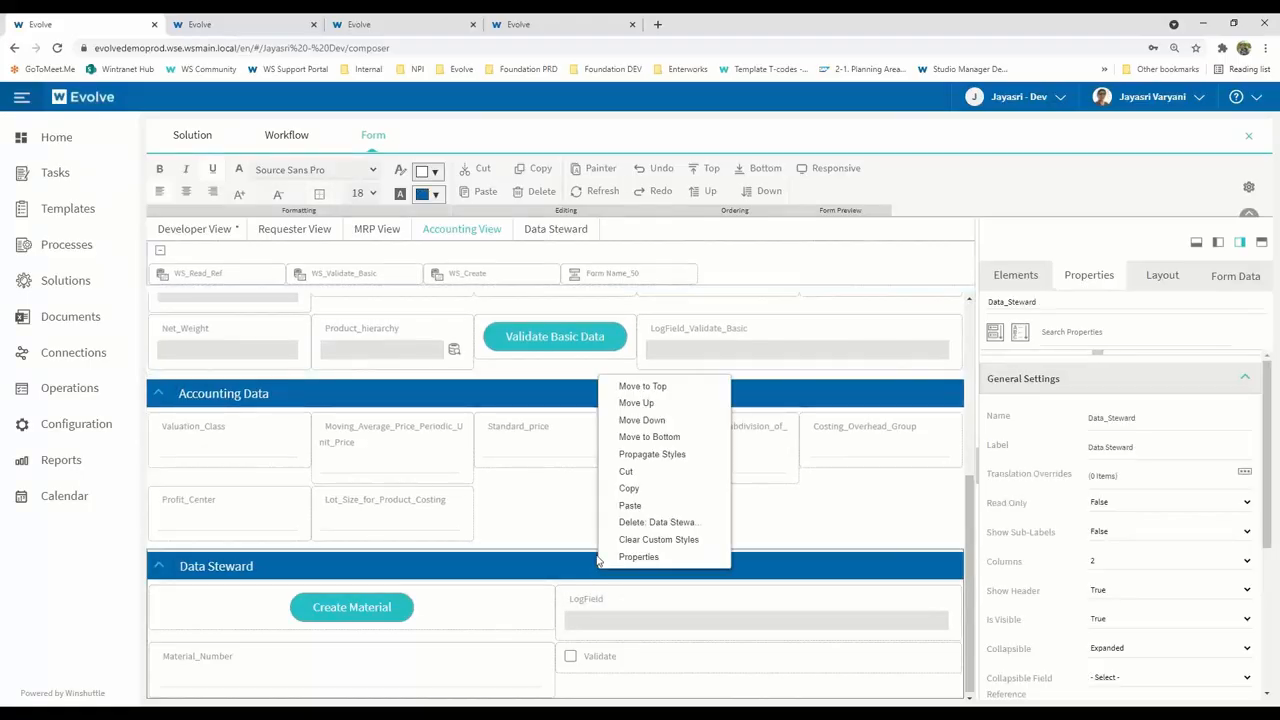
click(627, 473)
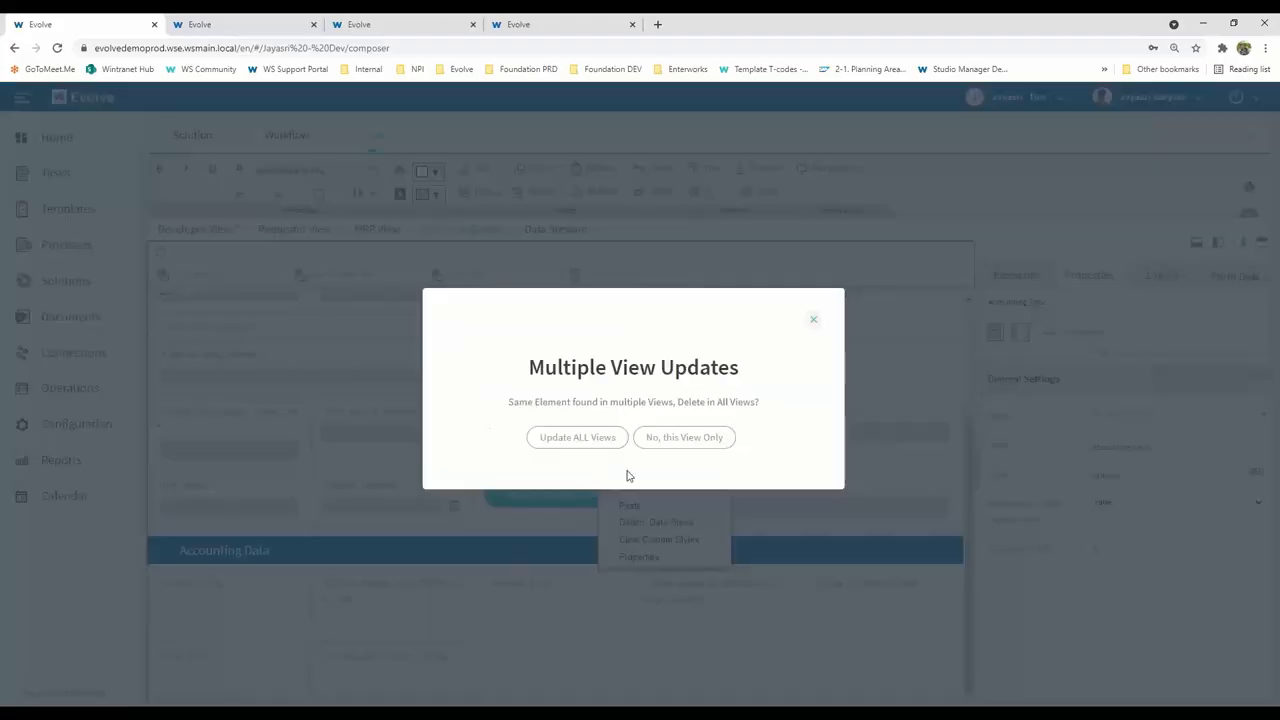
click(684, 440)
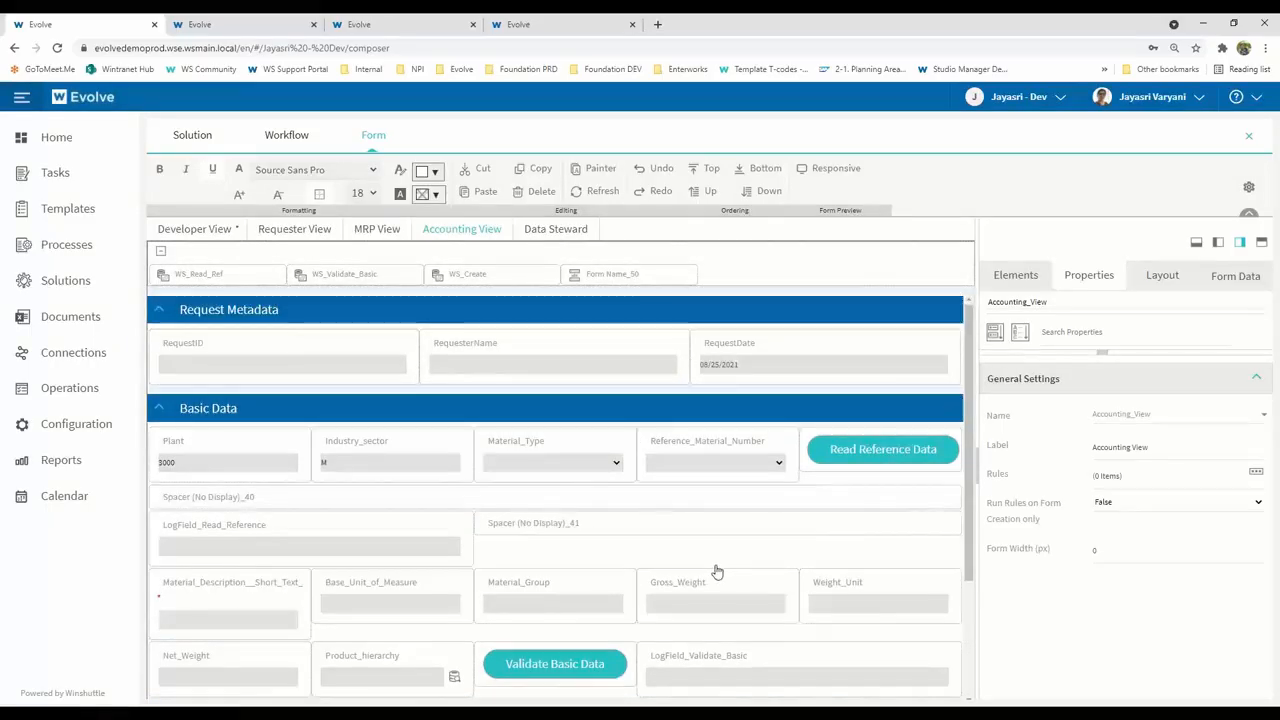
scroll(716, 571, down, 3)
scroll(716, 571, up, 3)
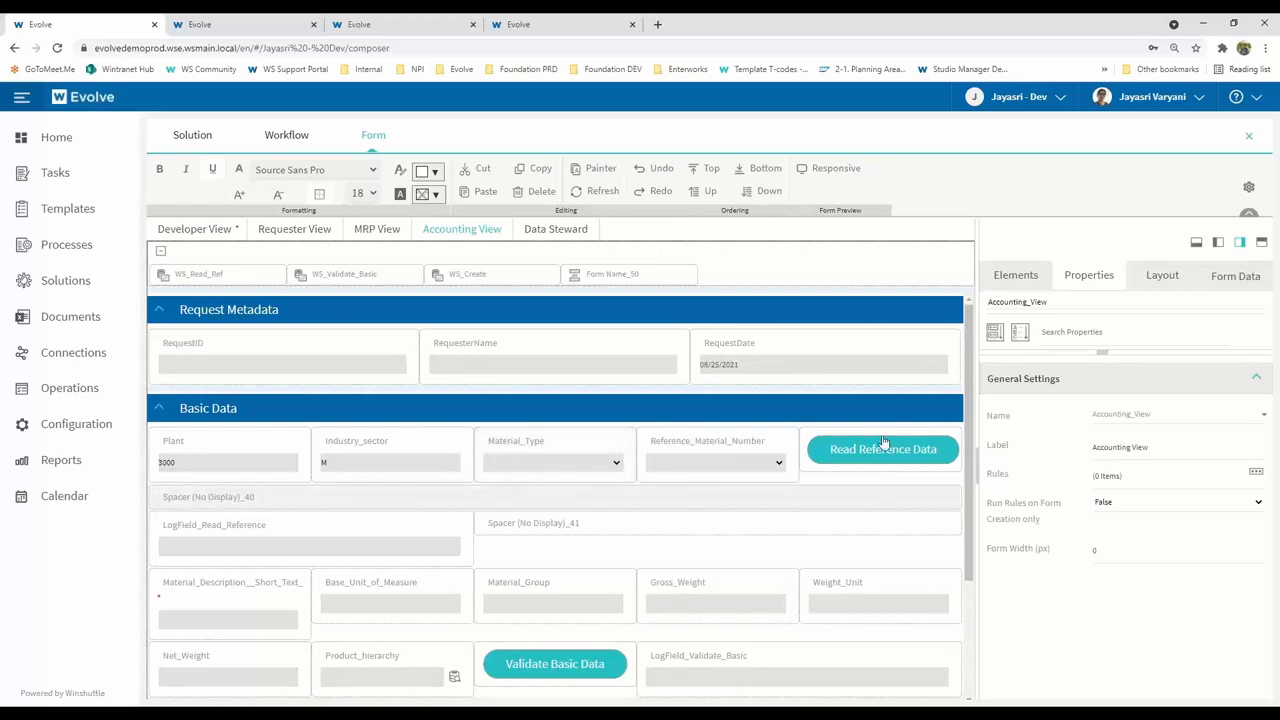
In the workflow, set the Form View of the MRP Data node to MRP View
click(283, 138)
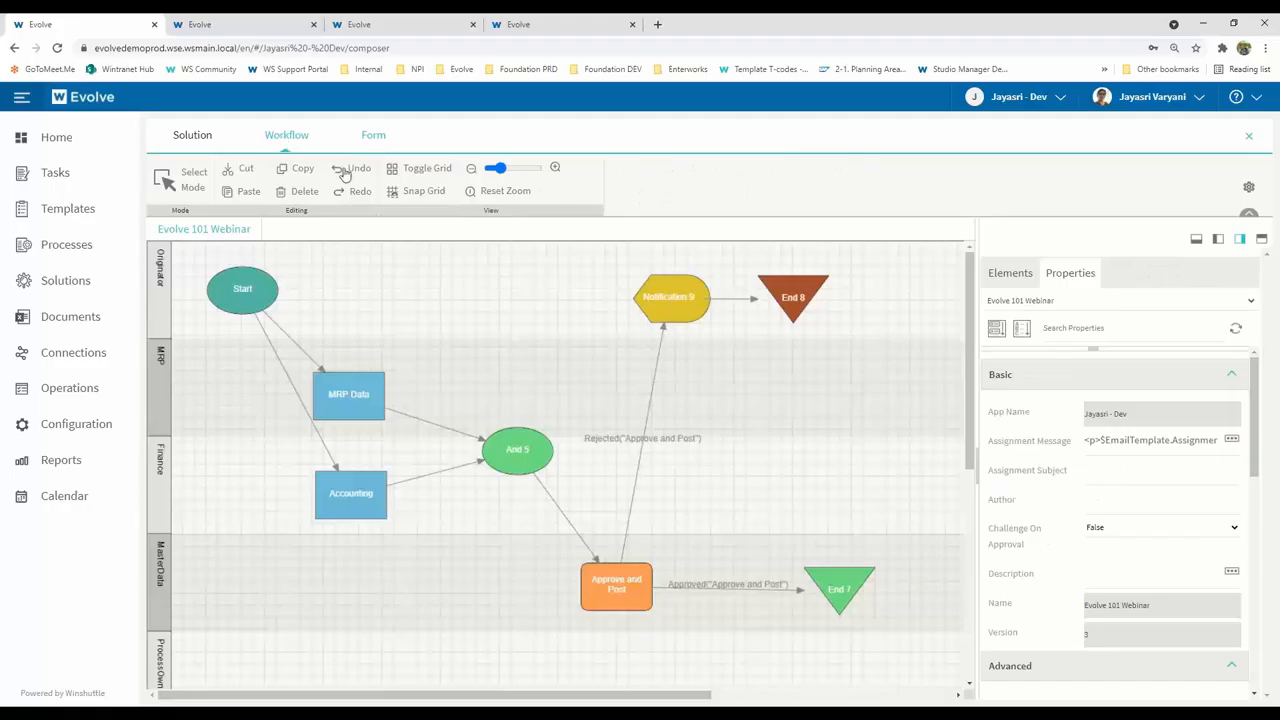
click(367, 392)
drag(1254, 404, 1229, 567)
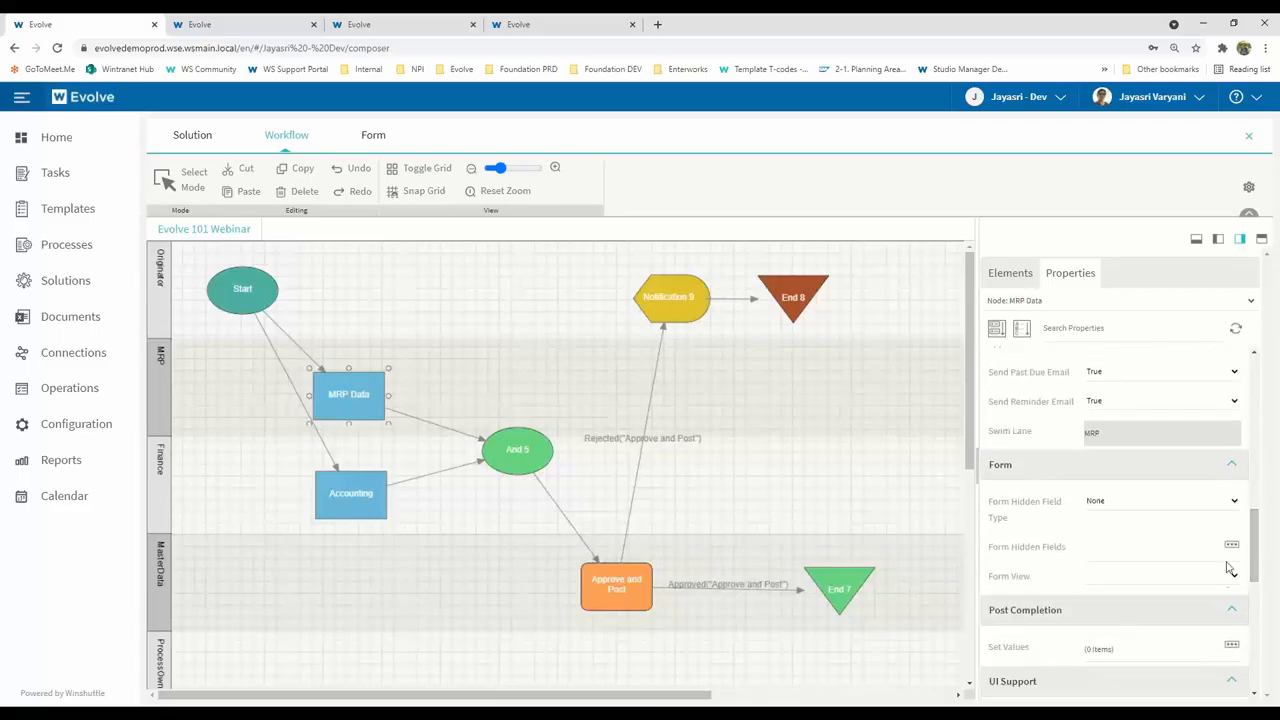
click(1231, 577)
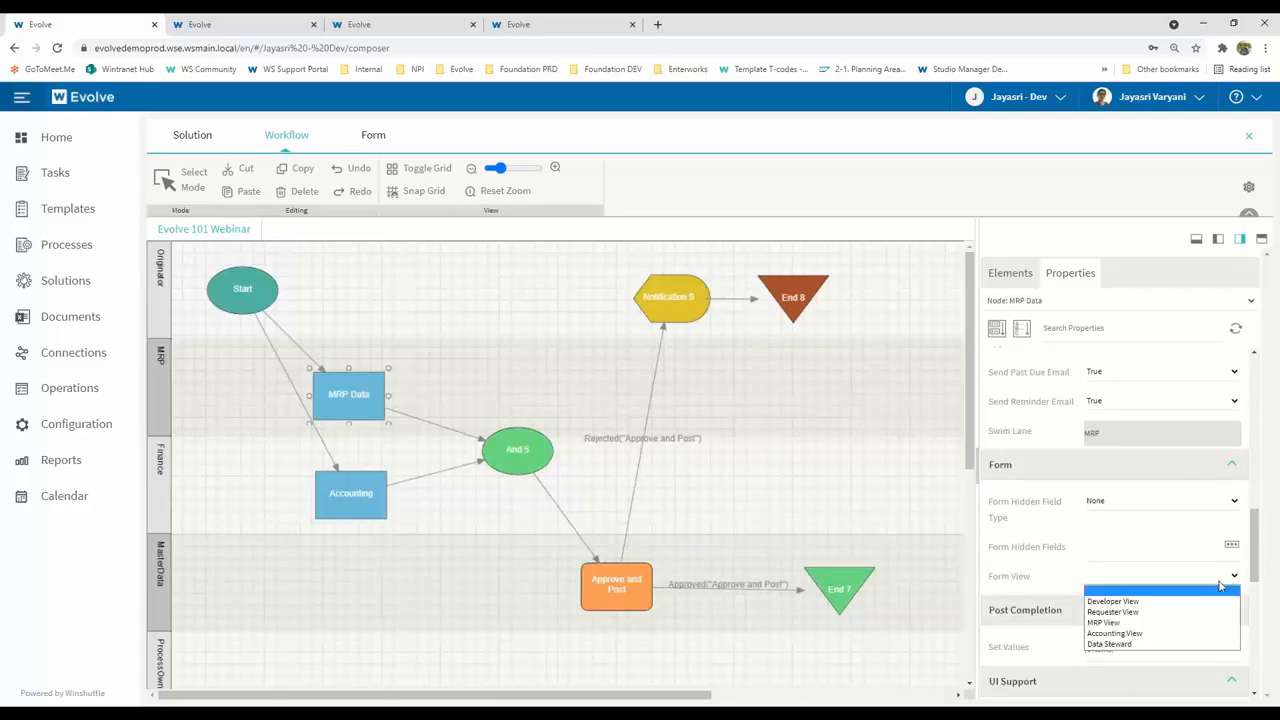
click(1147, 626)
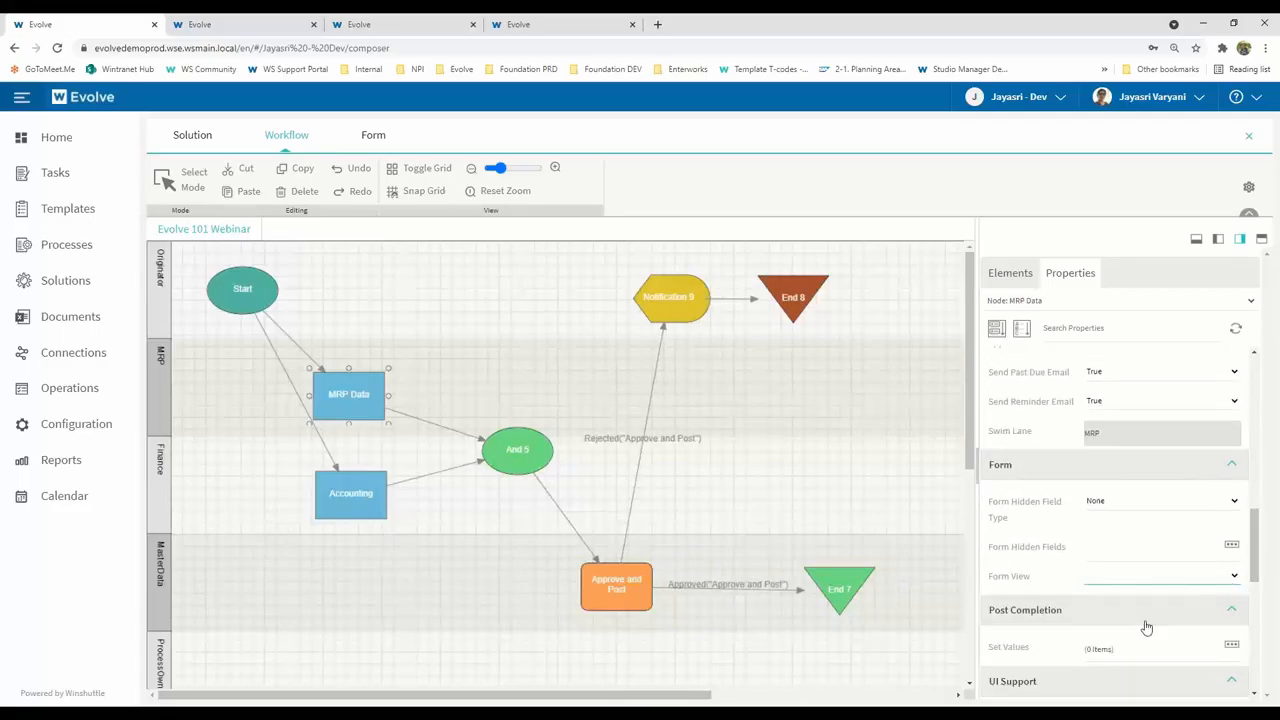
Set the Form View of the Accounting workflow node to Accounting View
click(354, 484)
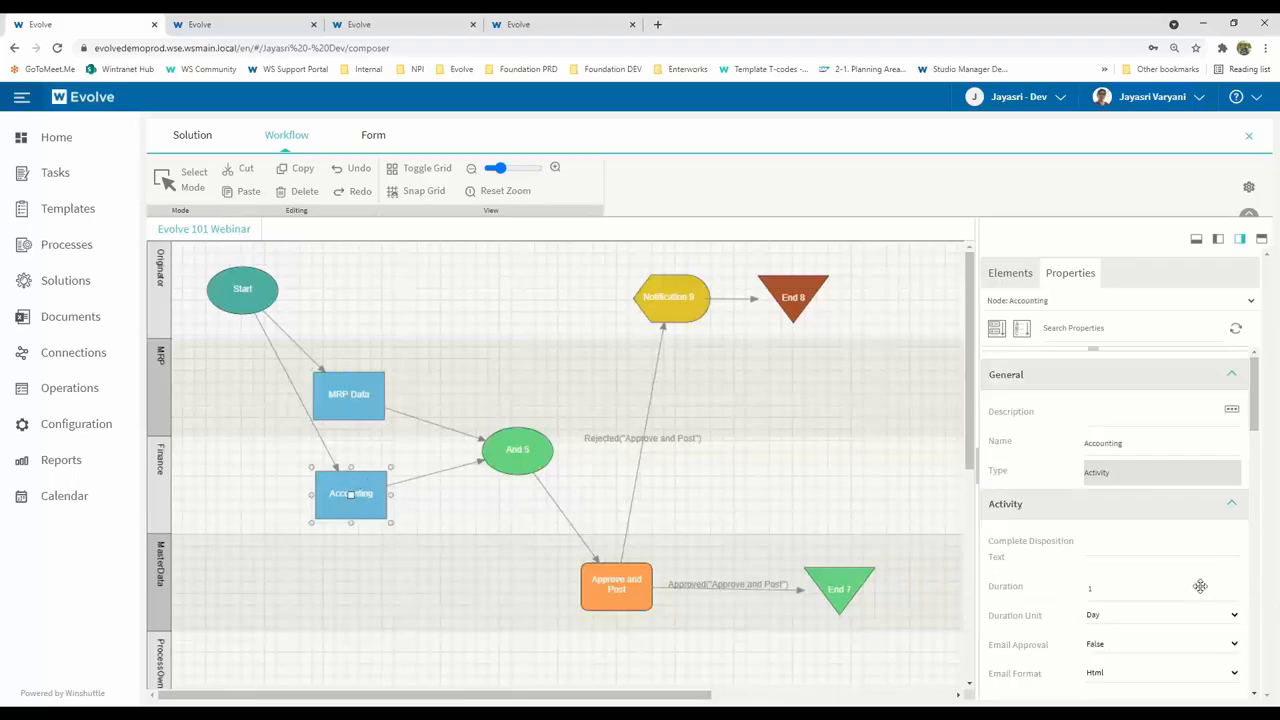
scroll(1150, 610, down, 8)
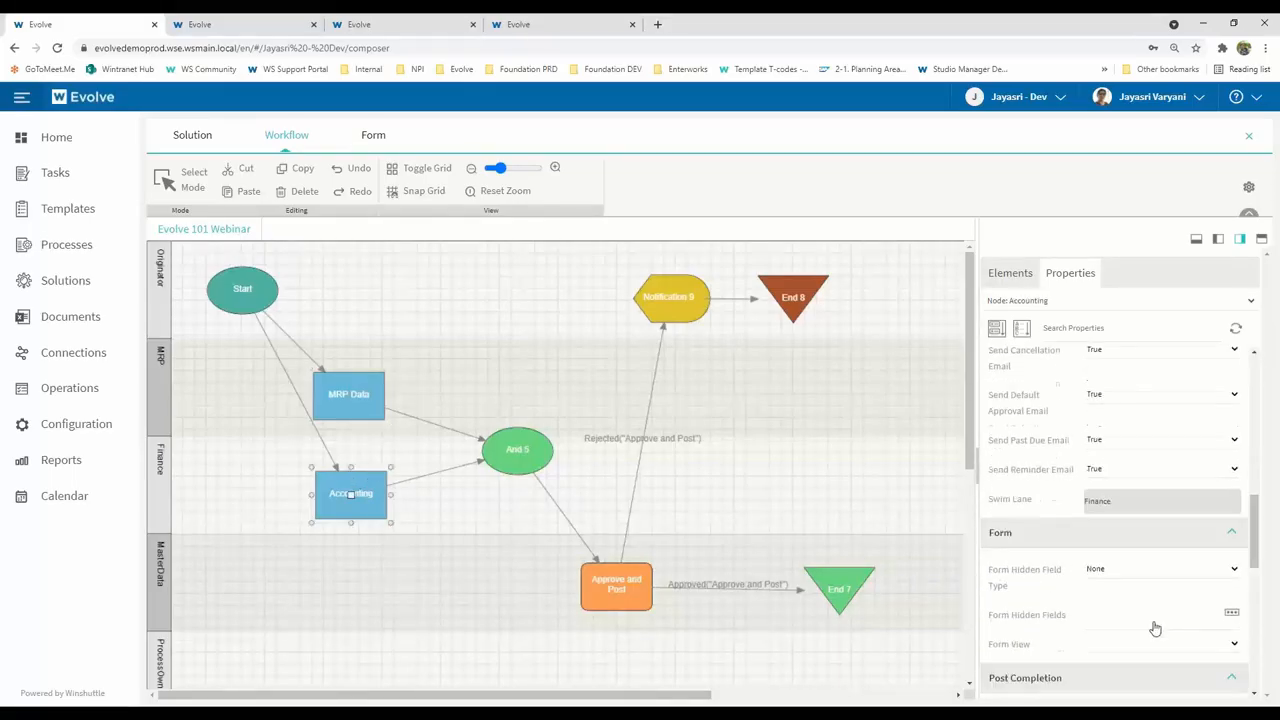
click(1145, 646)
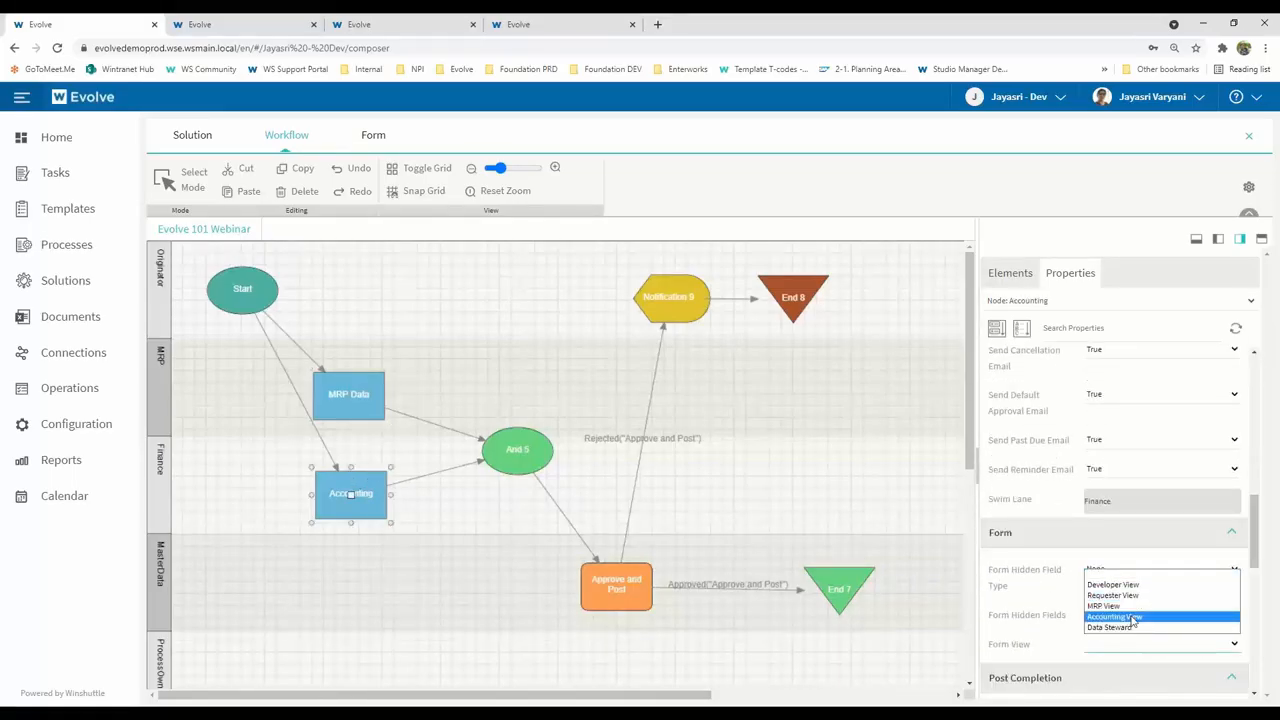
click(1133, 618)
Set the Form View of the Approve and Post workflow node to Data Steward
click(617, 585)
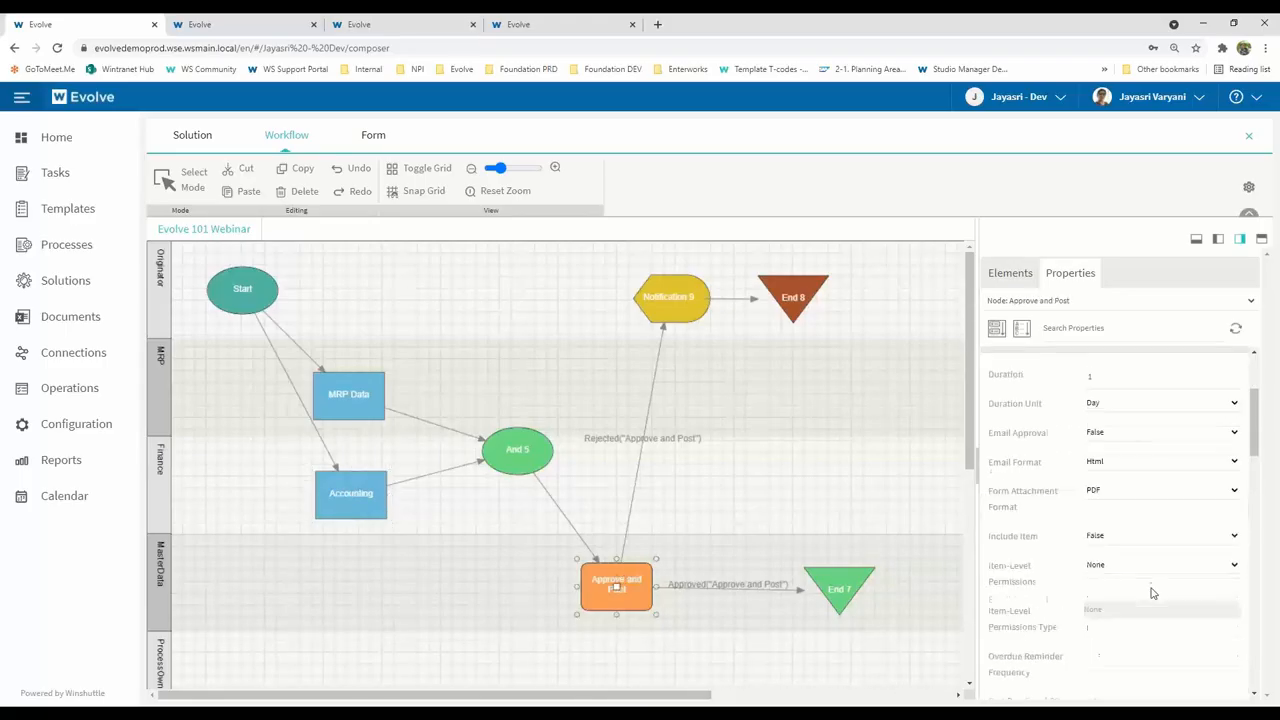
scroll(1151, 593, down, 5)
scroll(1151, 590, down, 5)
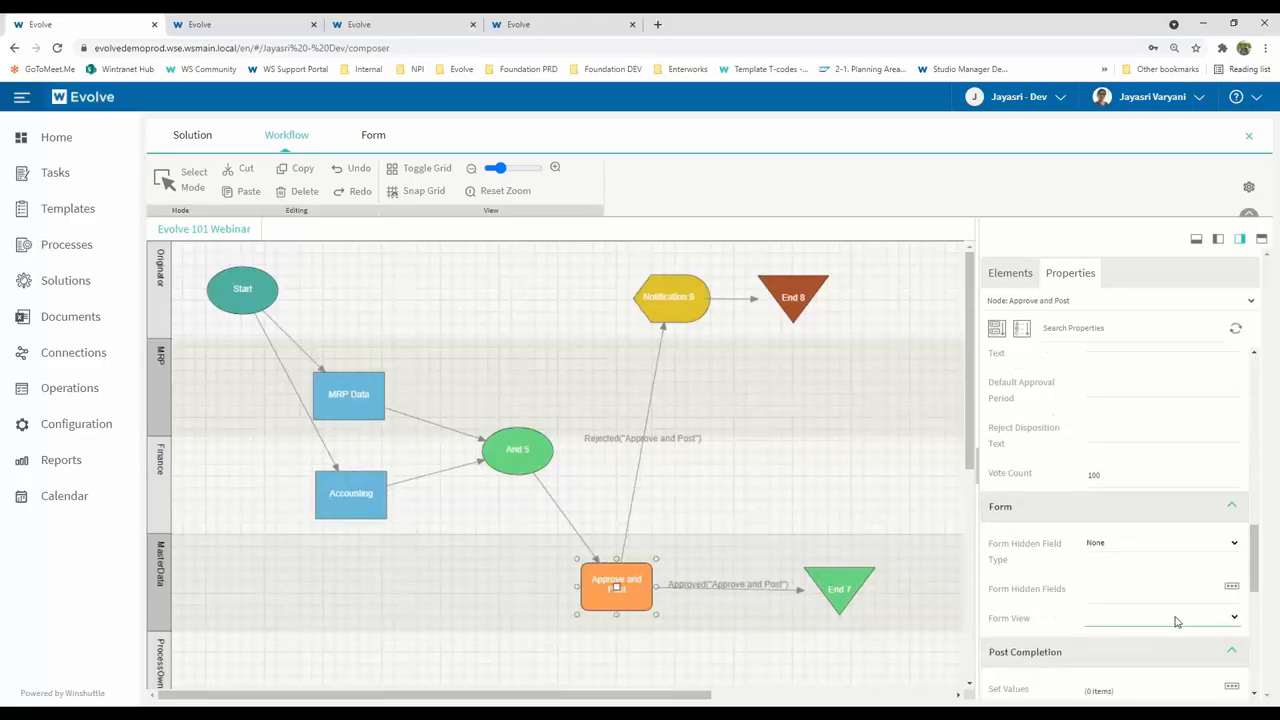
click(1177, 621)
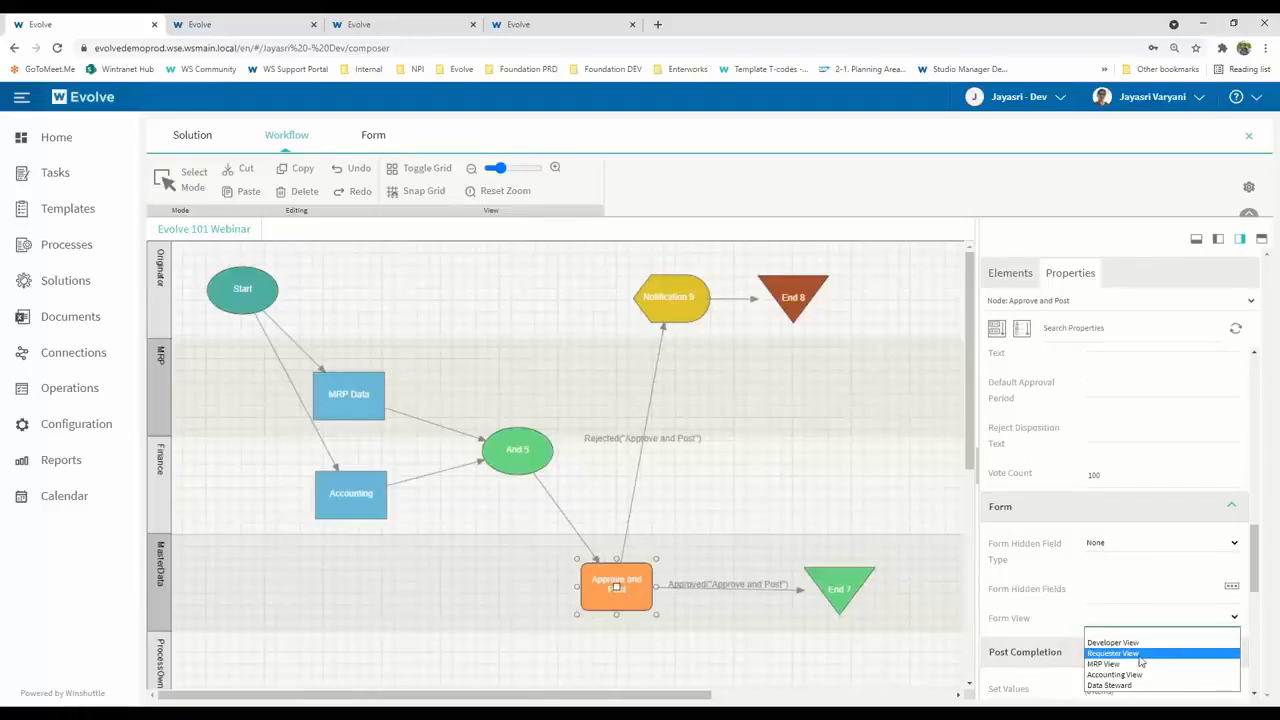
click(1150, 685)
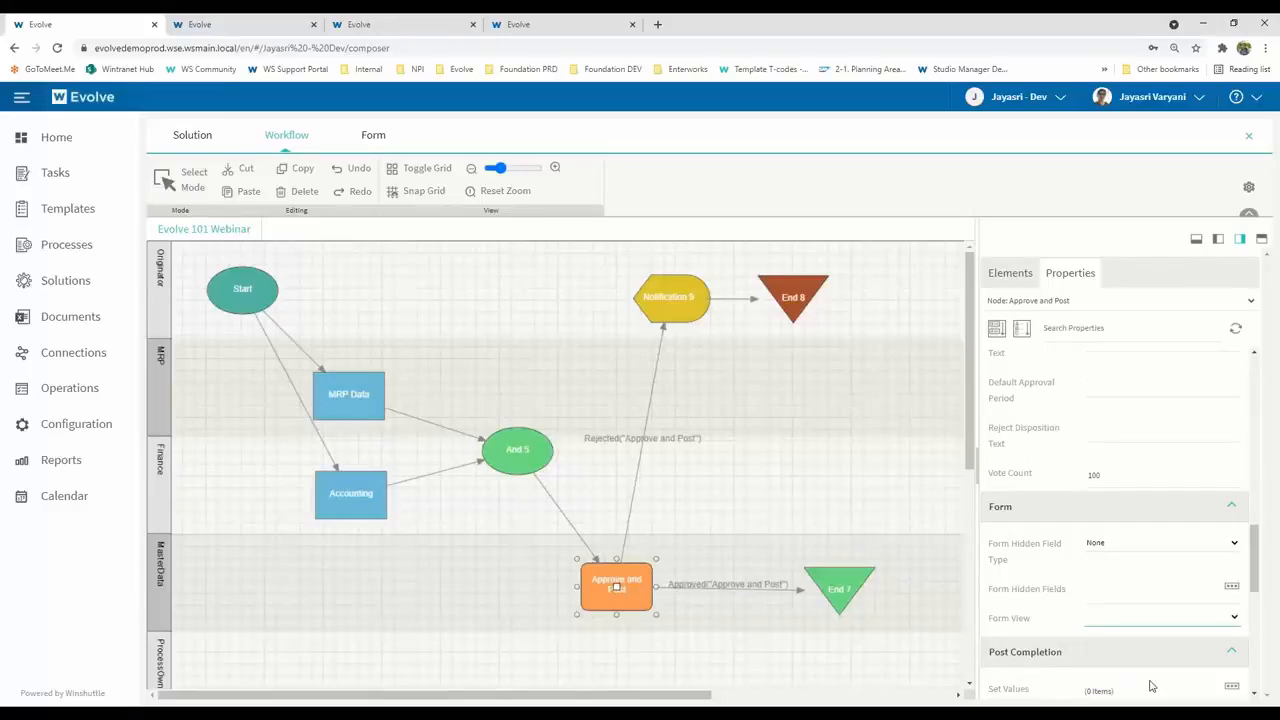
click(728, 645)
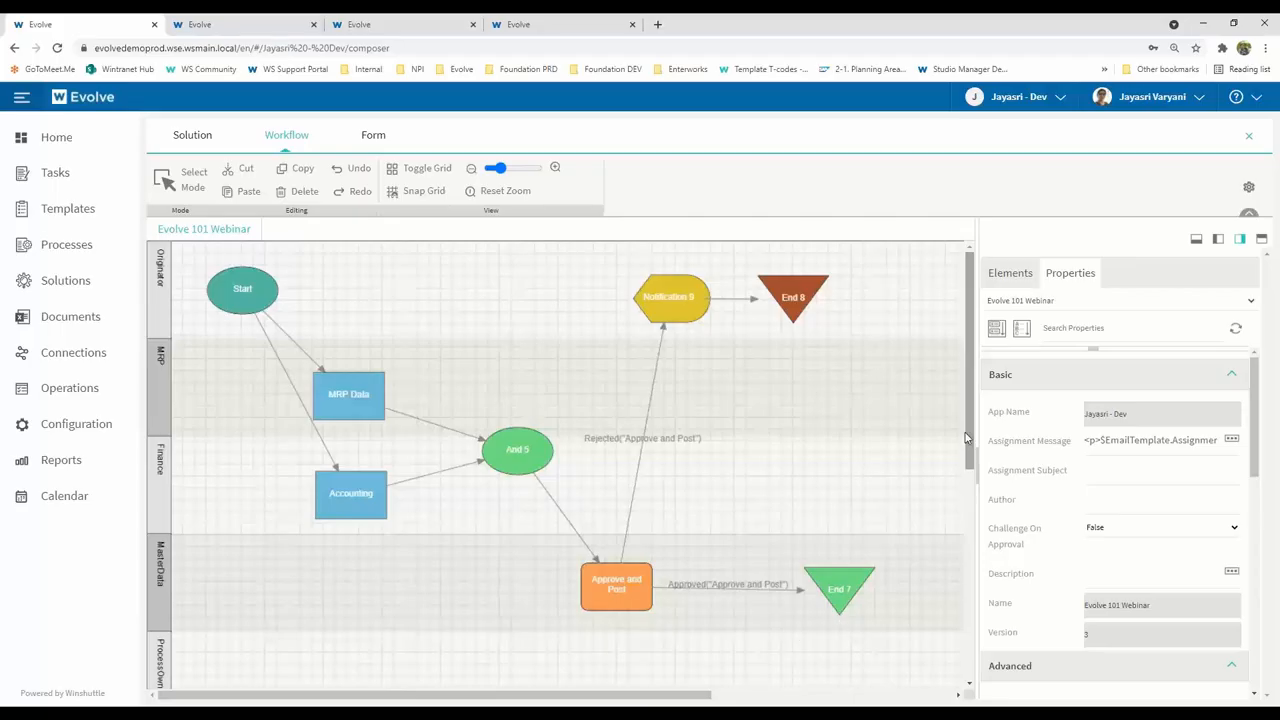
Save the solution and try to deploy it with the launch form option enabled
click(192, 136)
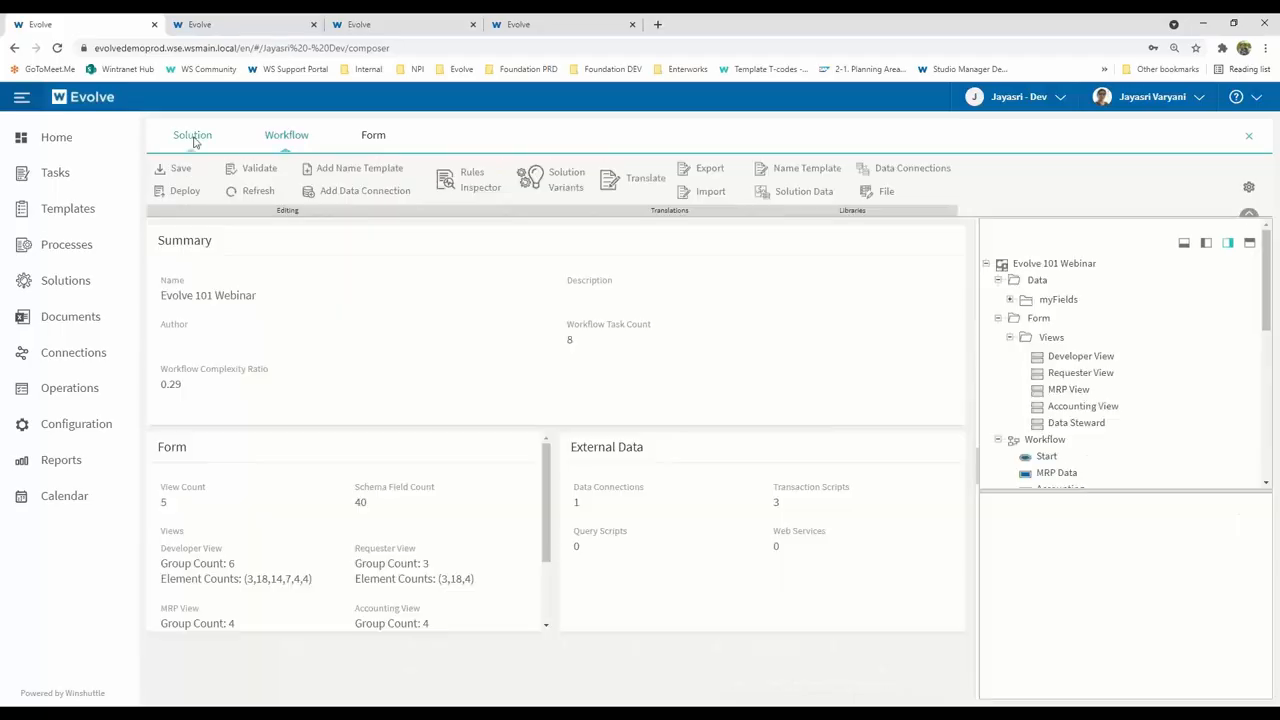
click(185, 167)
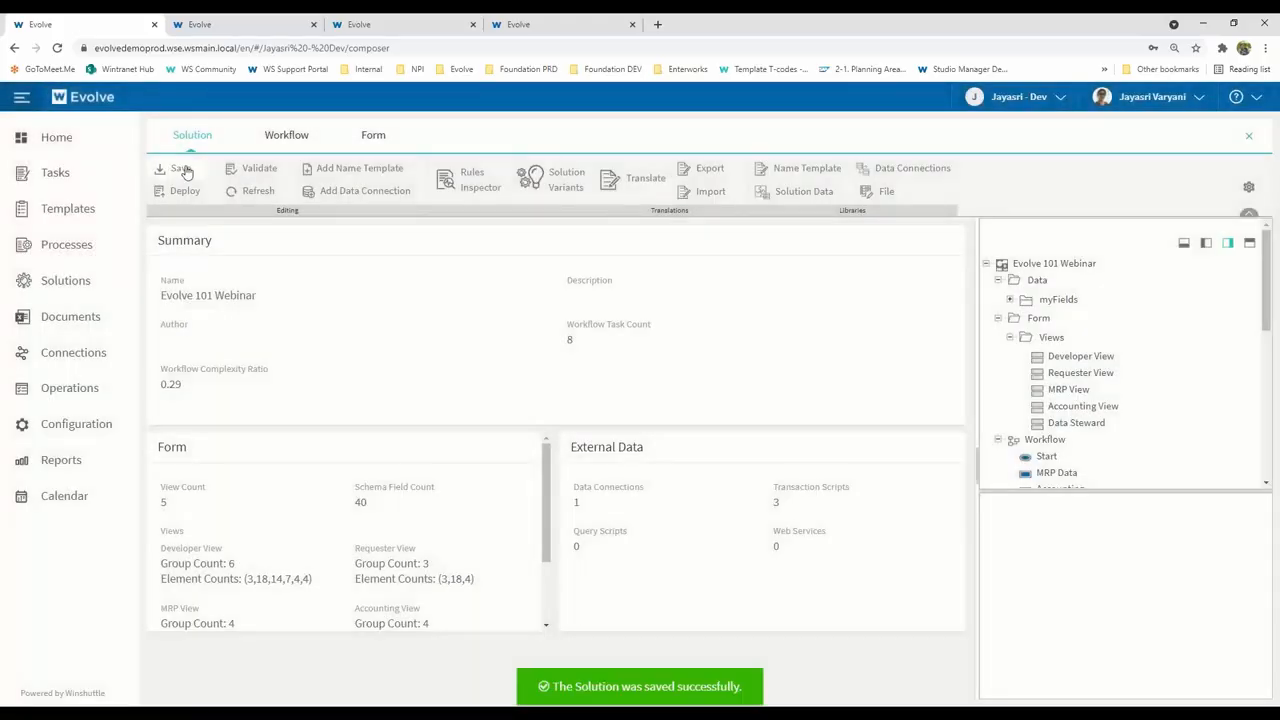
click(194, 193)
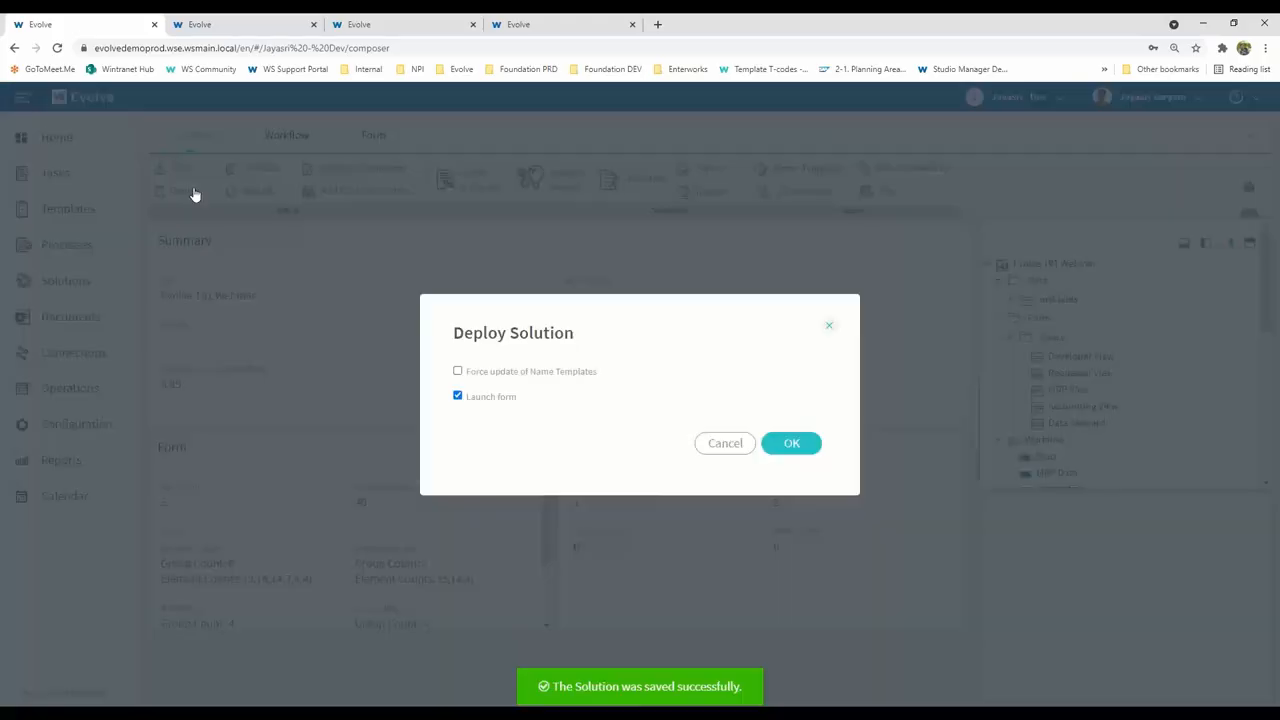
click(786, 443)
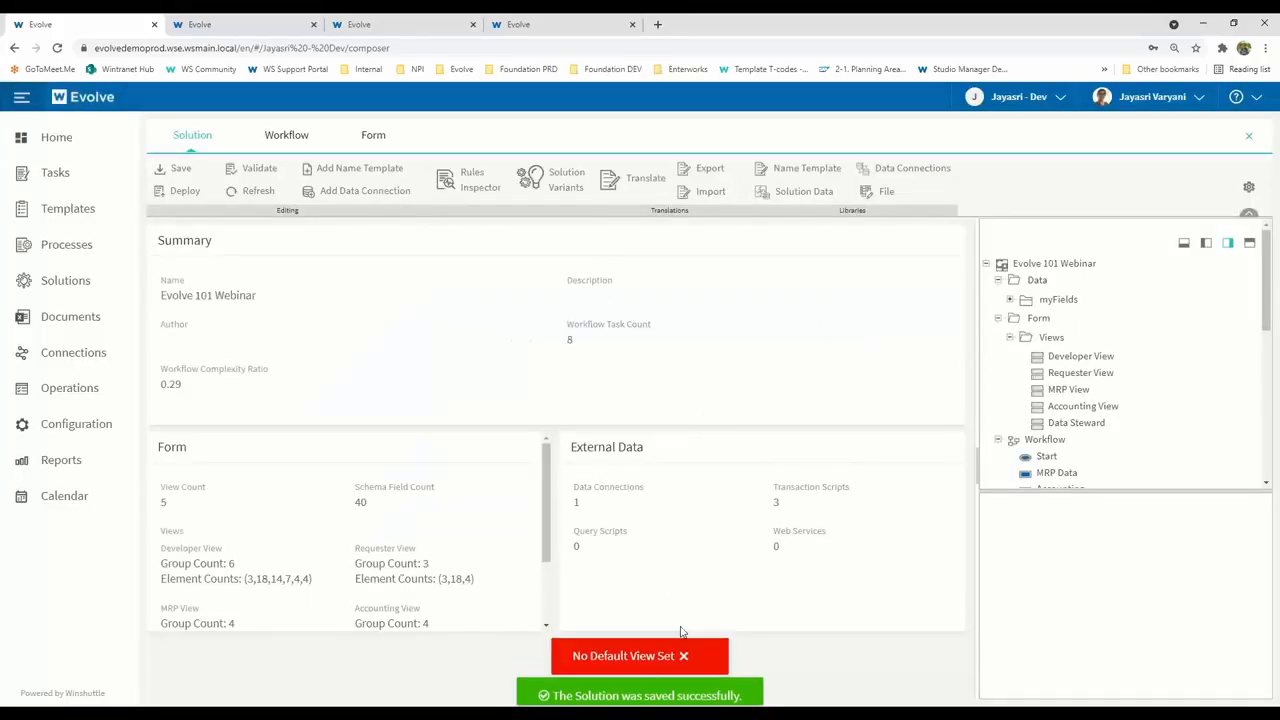
Make the Requester View the default view of the form
click(373, 137)
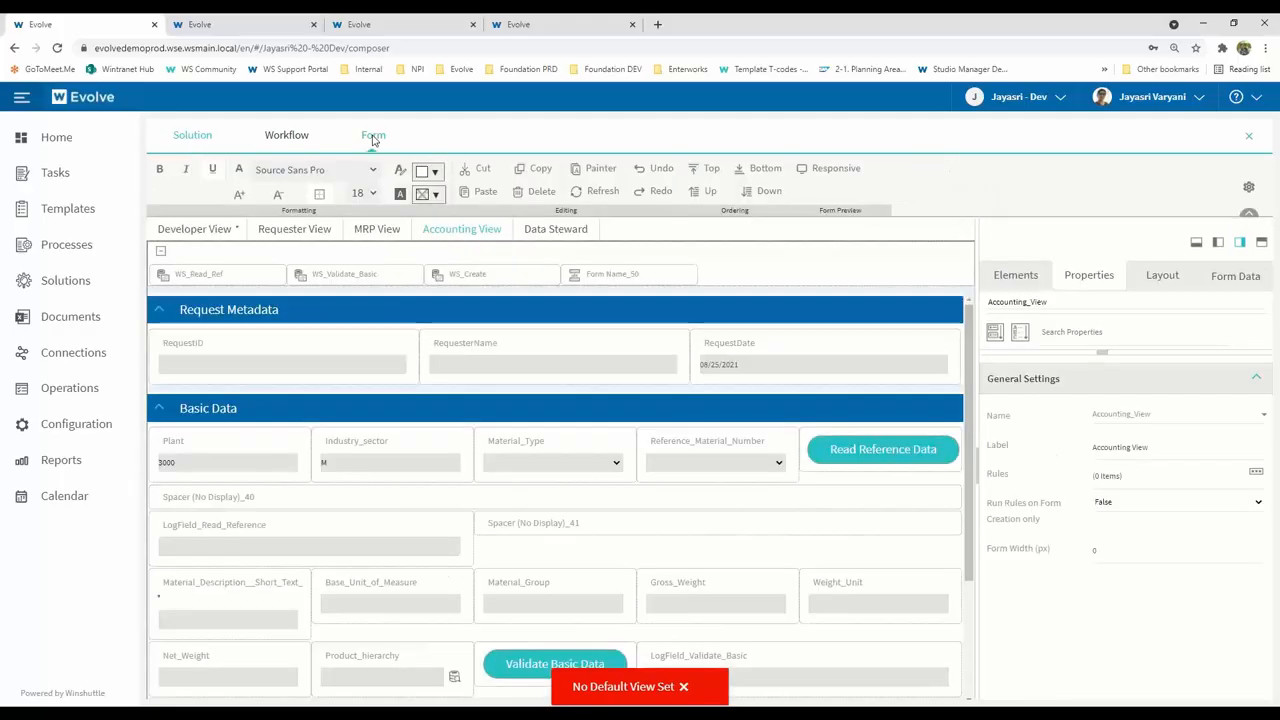
click(303, 234)
click(358, 300)
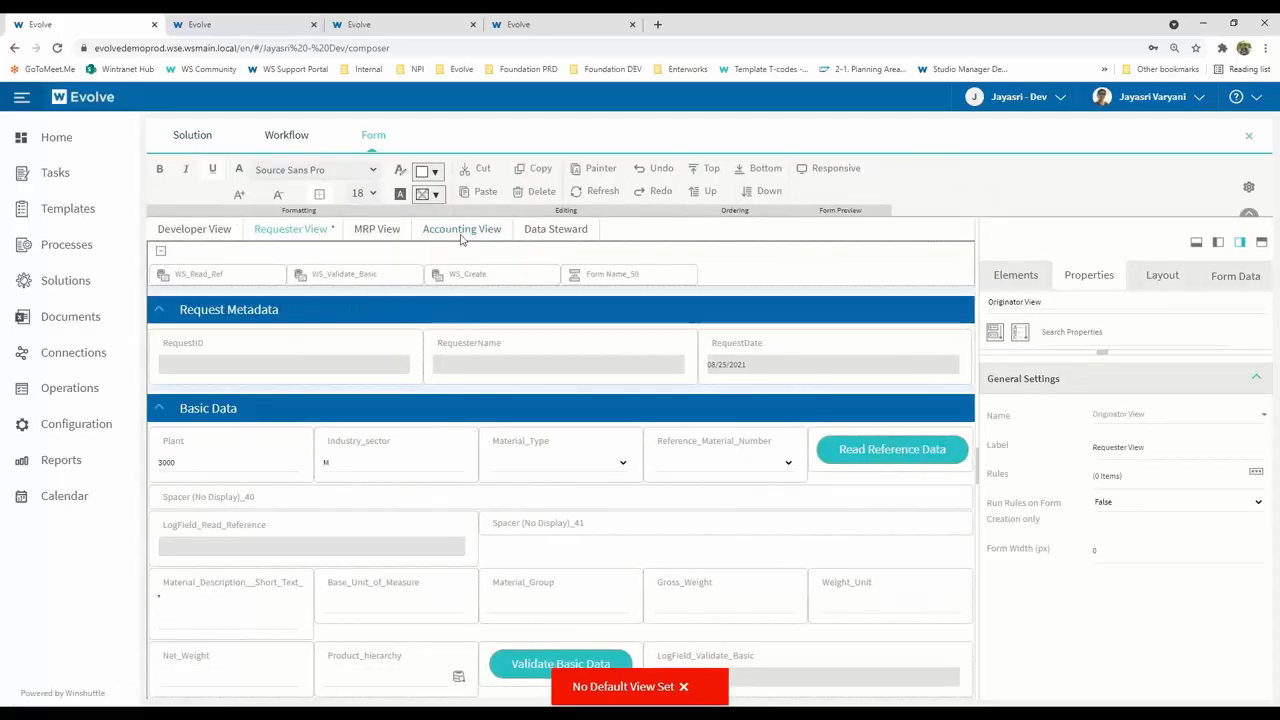
Deploy the Evolve 101 Webinar solution and launch its form
click(192, 134)
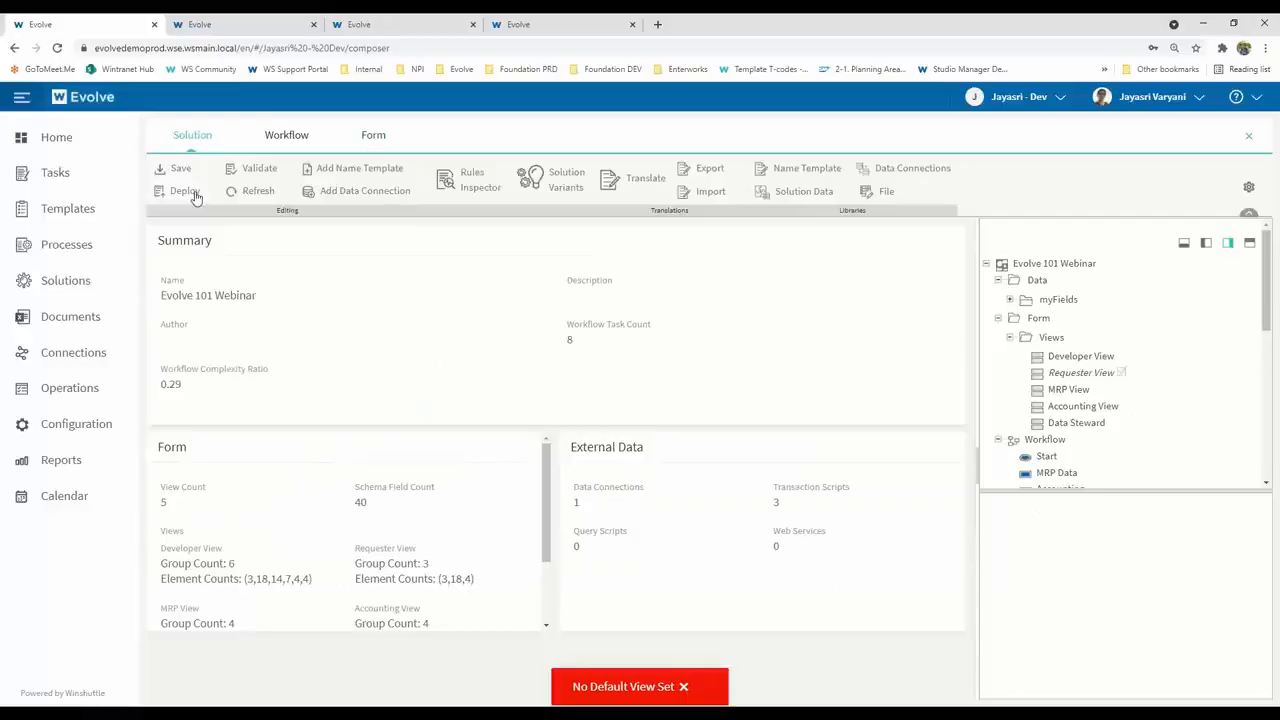
click(190, 193)
click(790, 447)
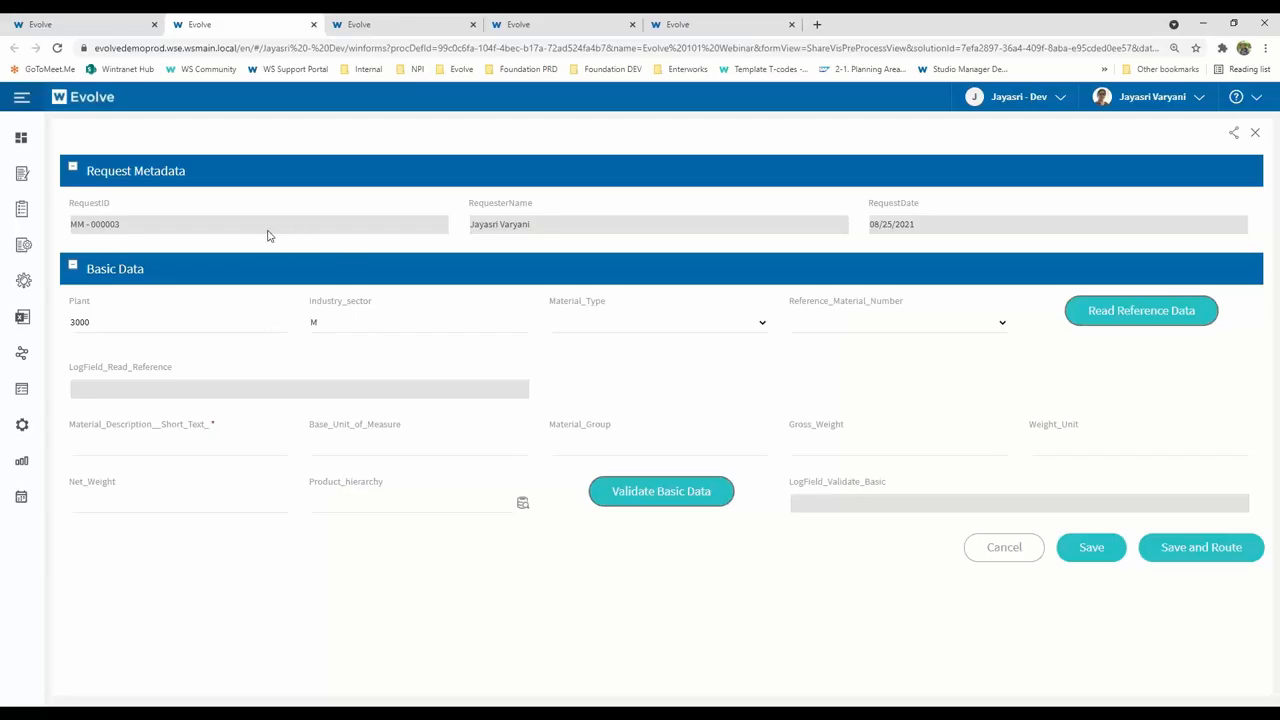
Choose material type FERT - Finished Goods and reference material NWH-MF-REF1, and read the reference data into the request
click(676, 325)
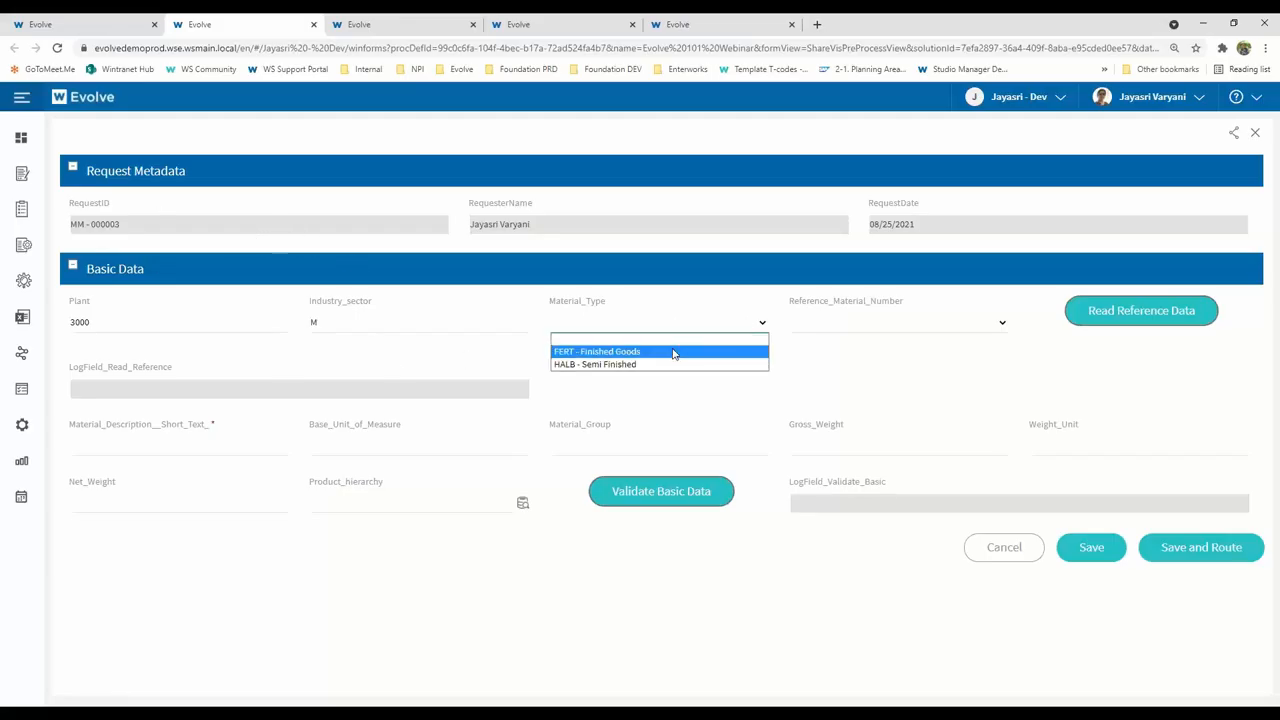
click(674, 351)
click(817, 330)
click(830, 350)
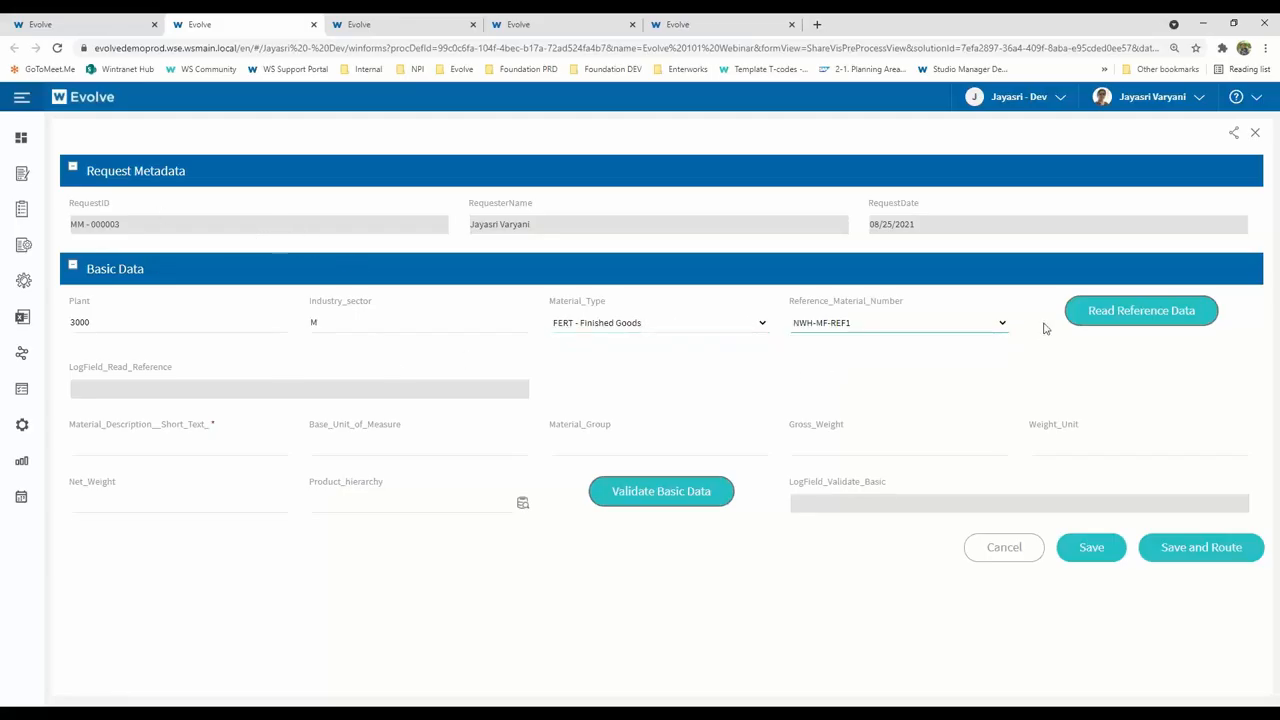
click(1118, 312)
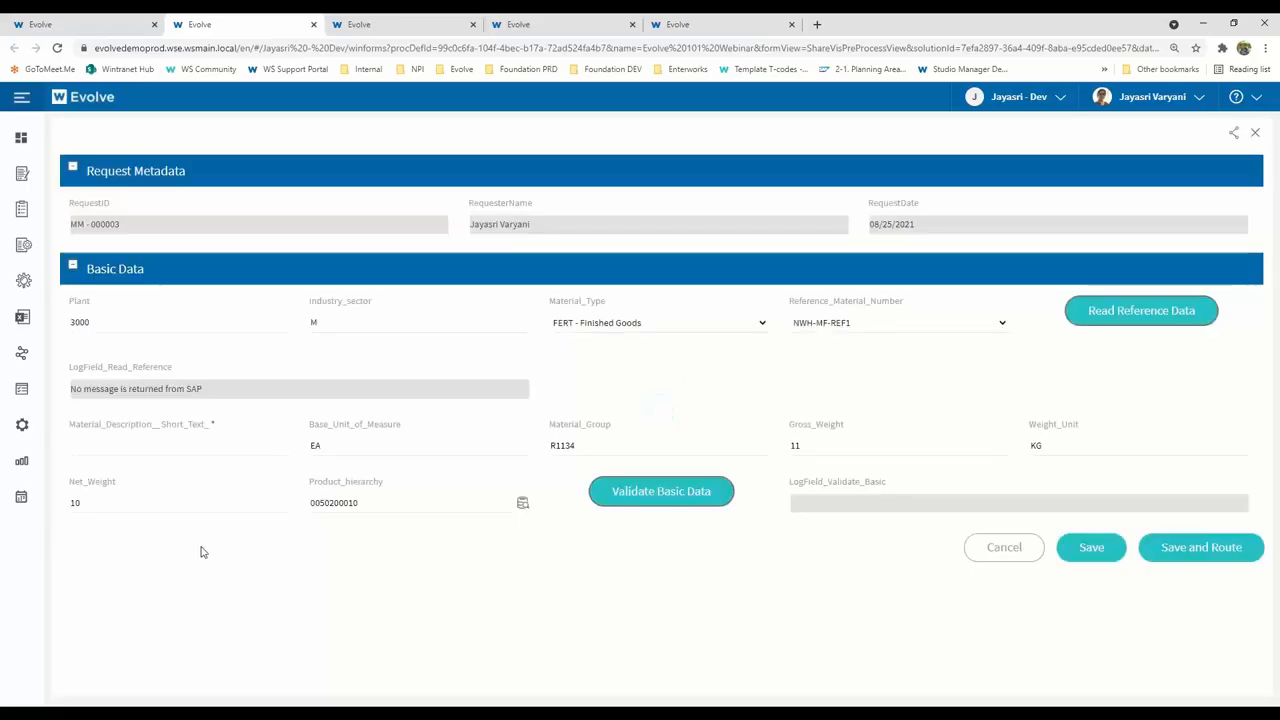
Enter Material Demo as the material's short description and validate the basic data
click(155, 450)
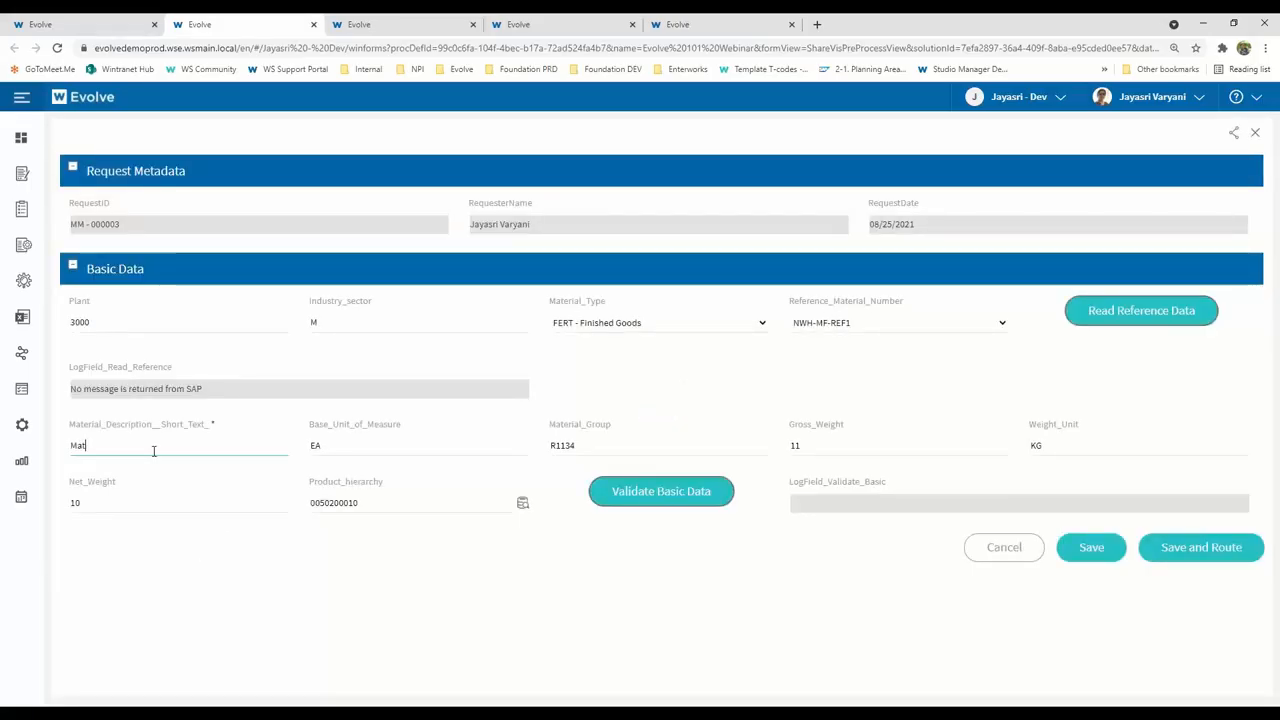
text(Material Demo)
key(Tab)
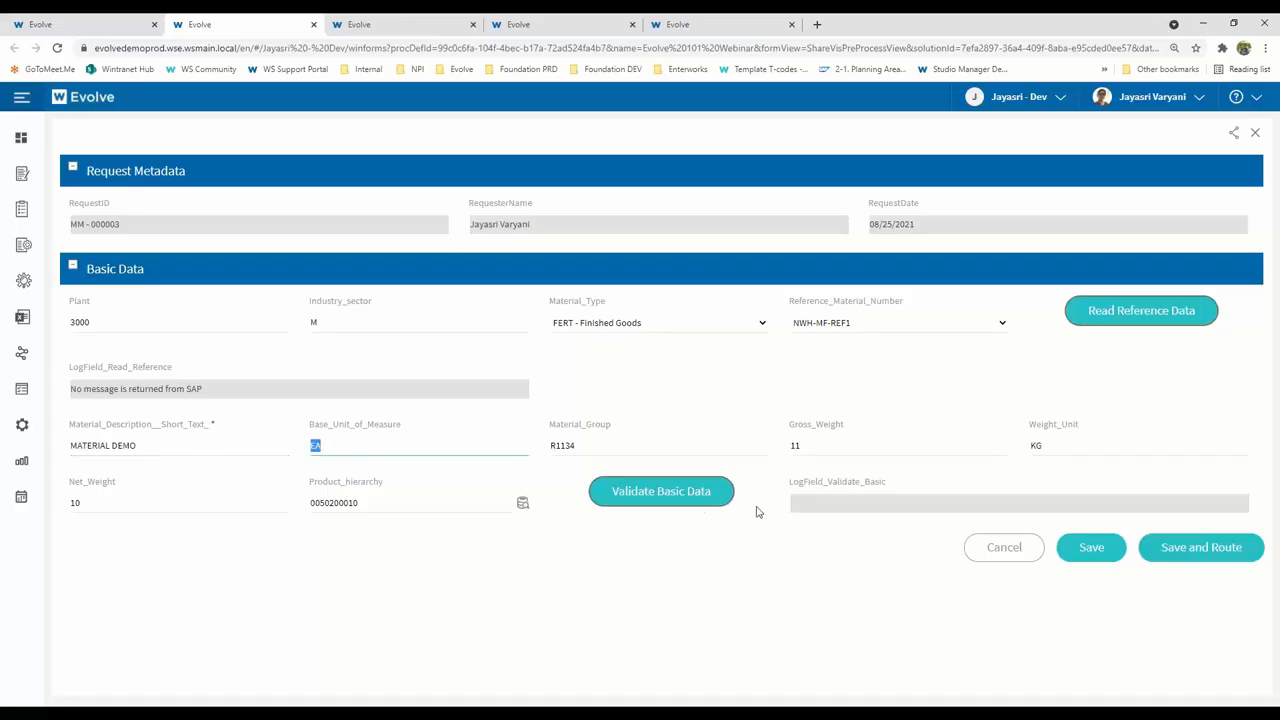
click(706, 498)
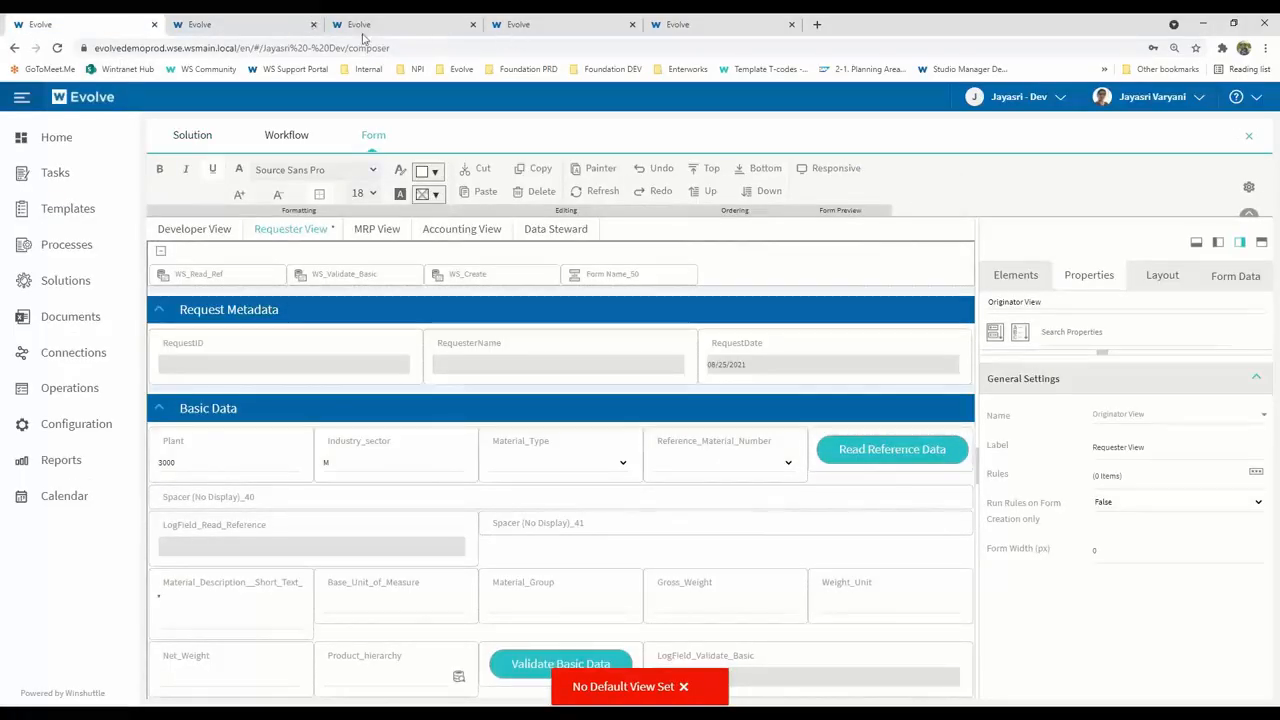
Save and route the material request, and list the pending tasks of the Evolve 101 Webinar solution
click(280, 24)
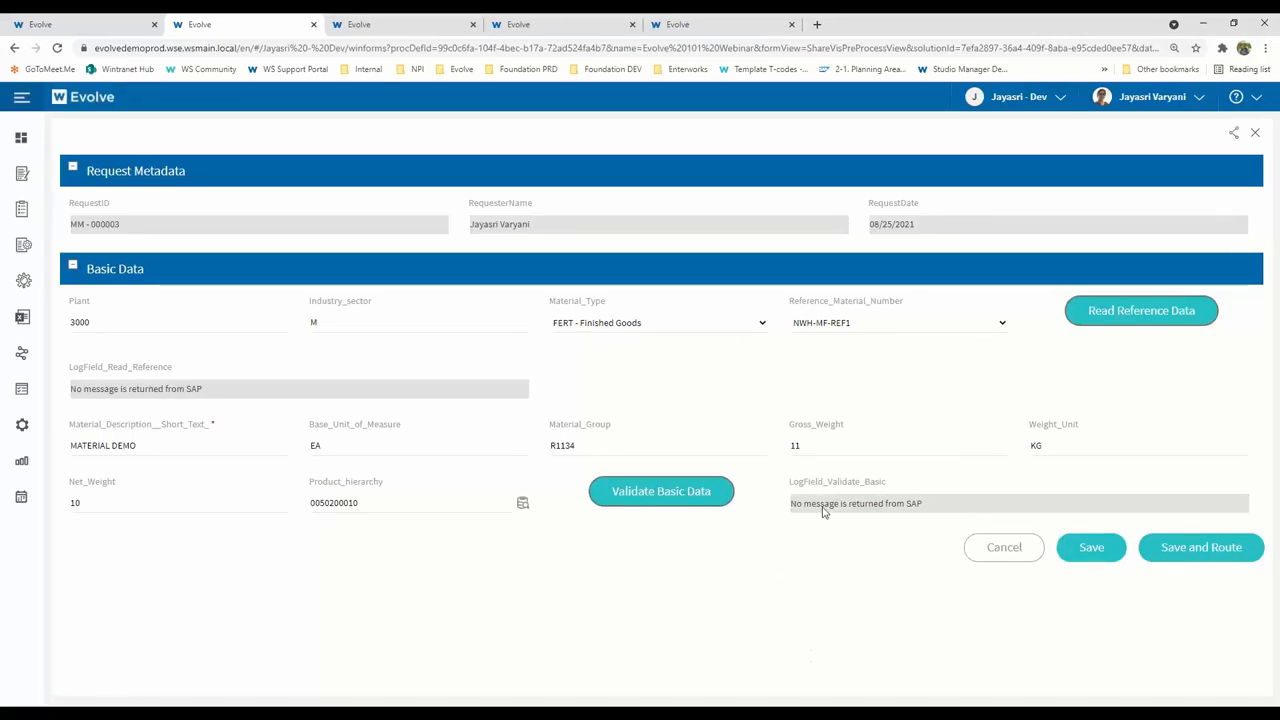
click(1209, 553)
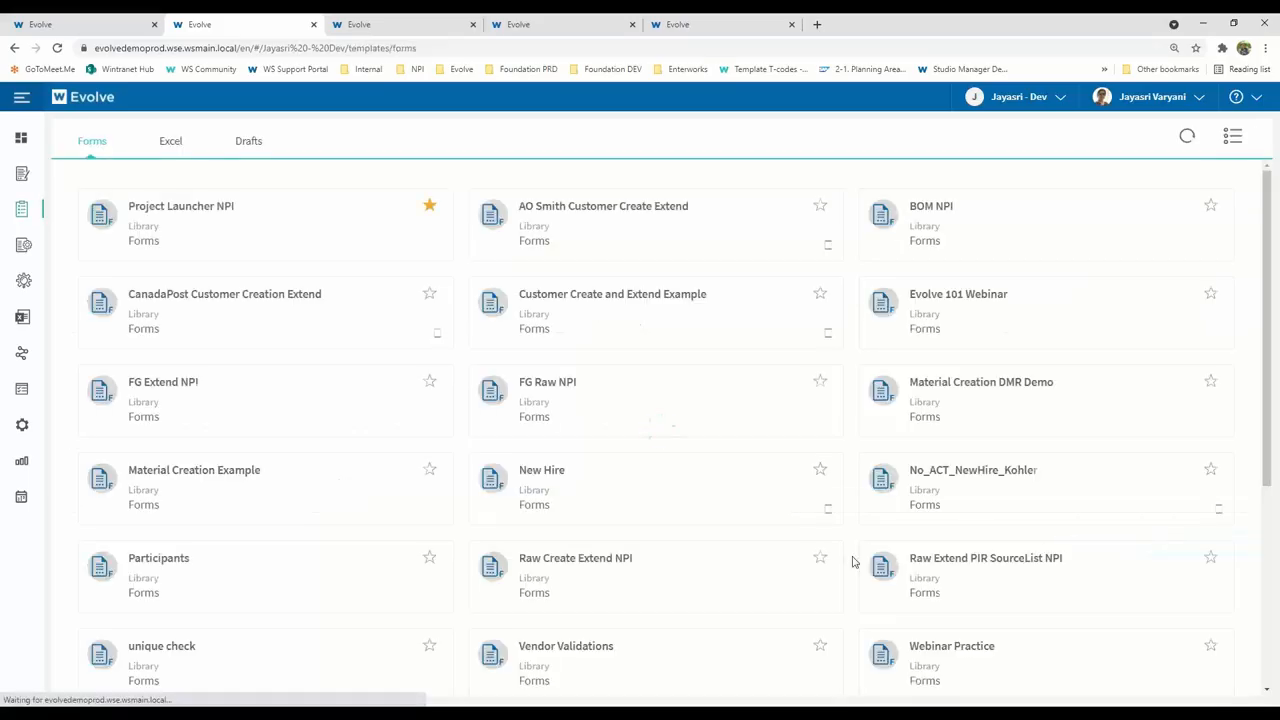
click(21, 98)
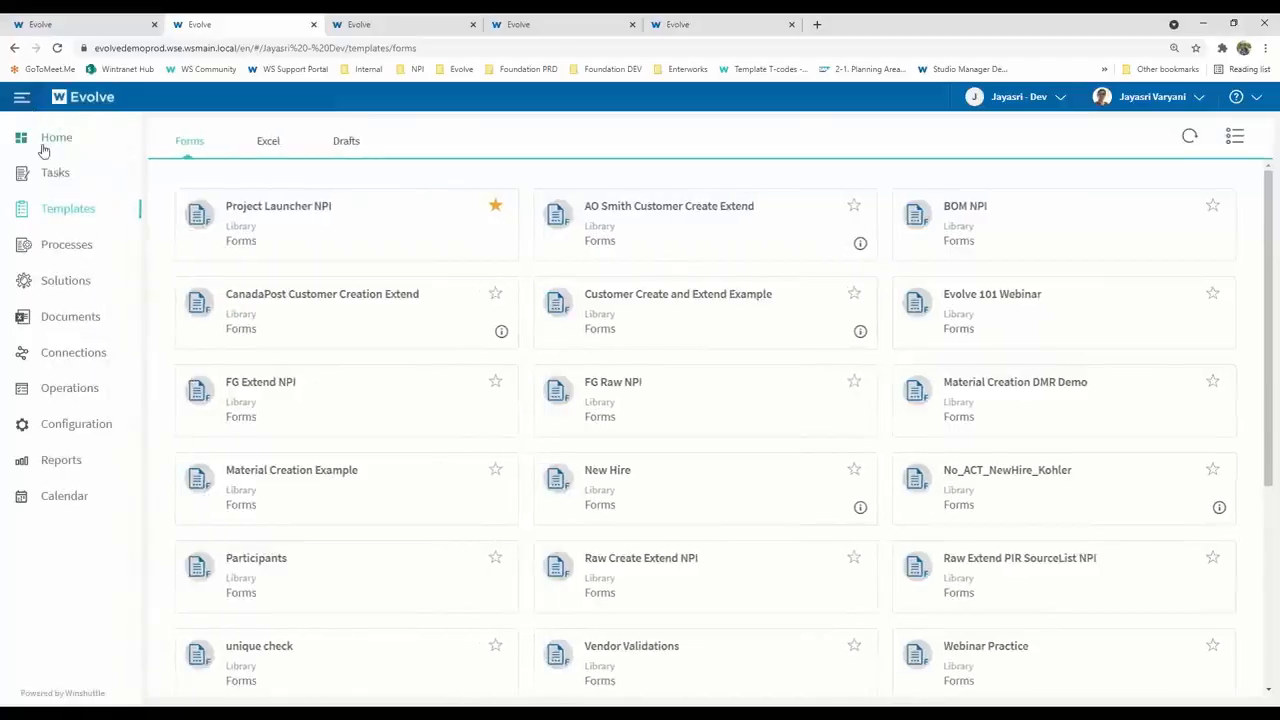
click(55, 173)
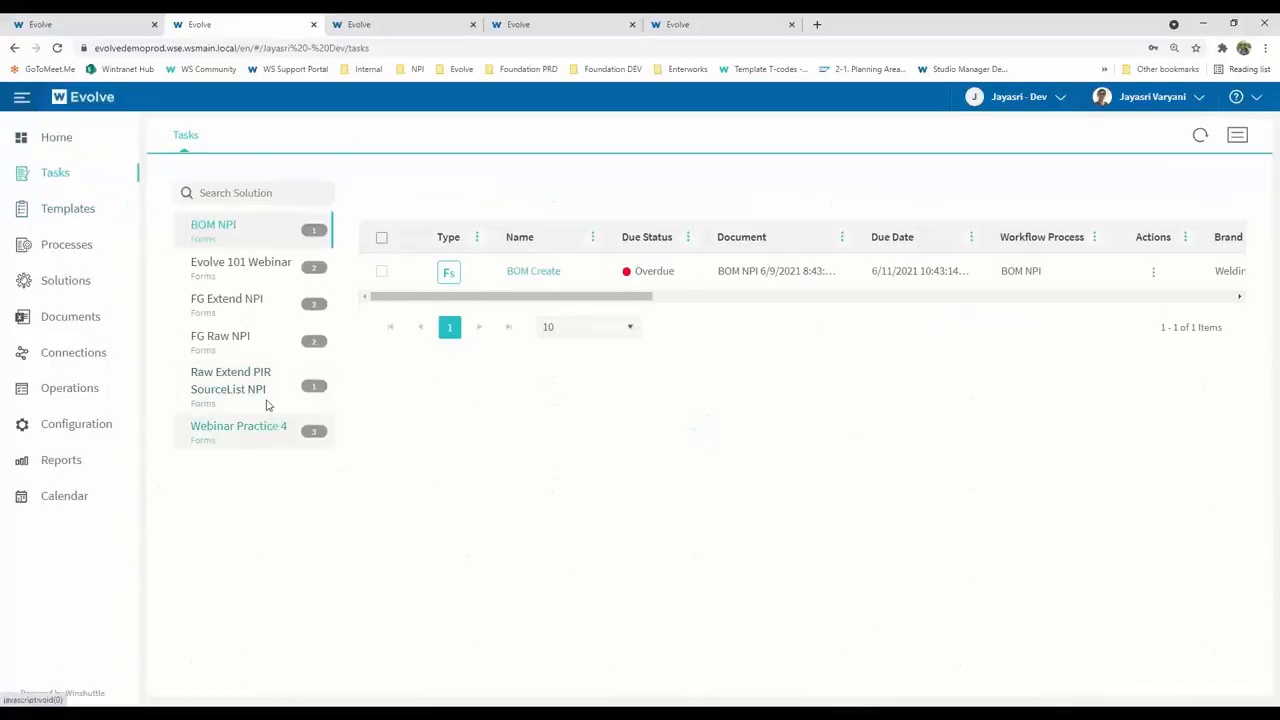
click(265, 280)
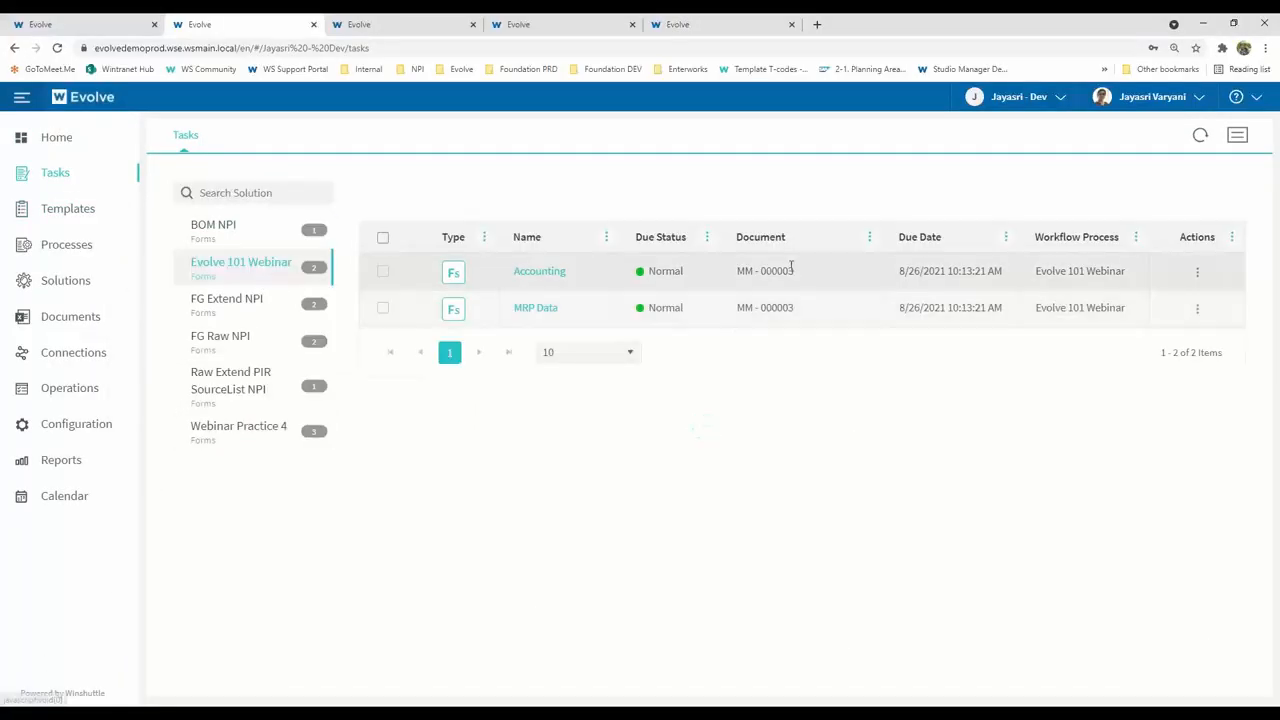
In the request's Accounting task, set the Standard_price to 39 and complete the task
click(453, 273)
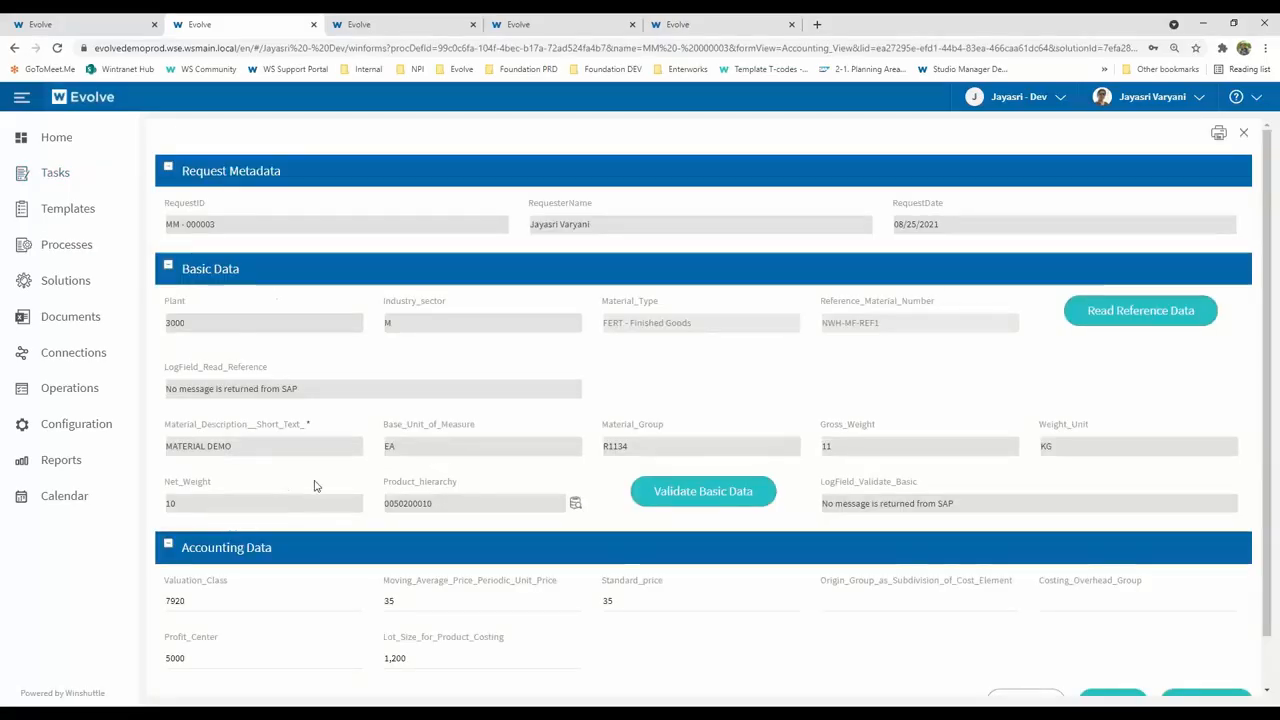
scroll(352, 487, down, 1)
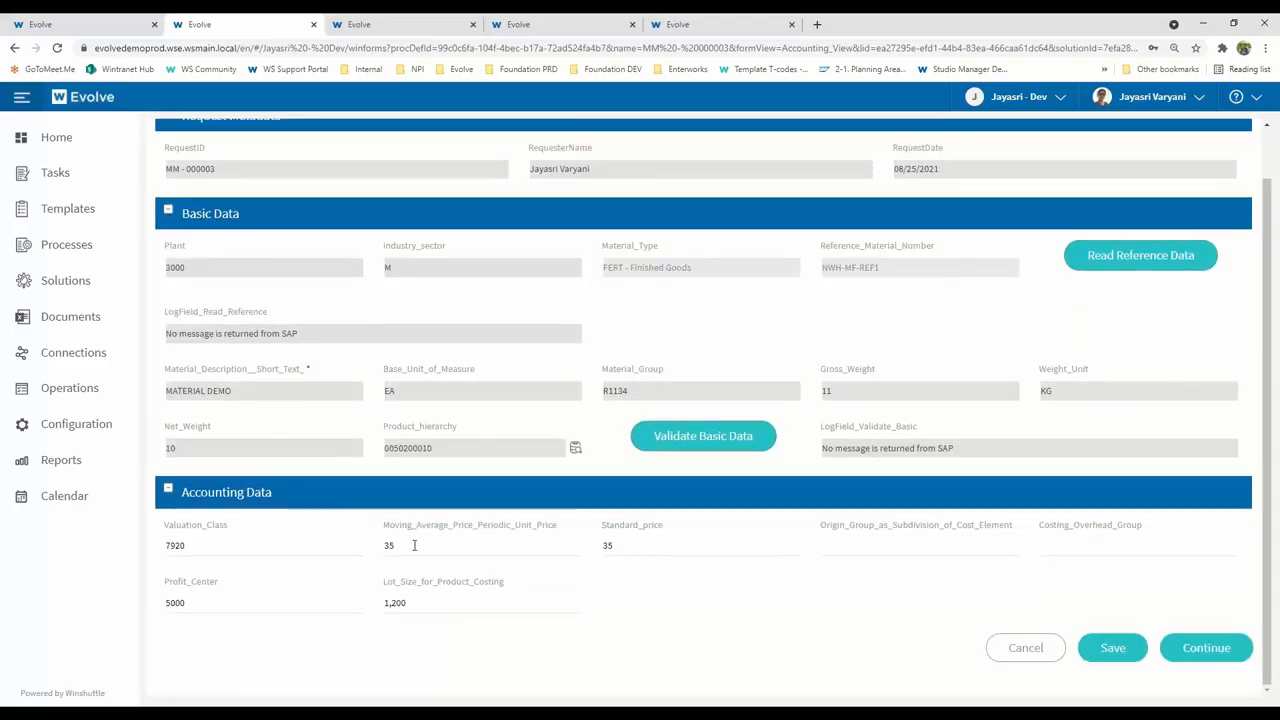
click(628, 542)
click(1192, 650)
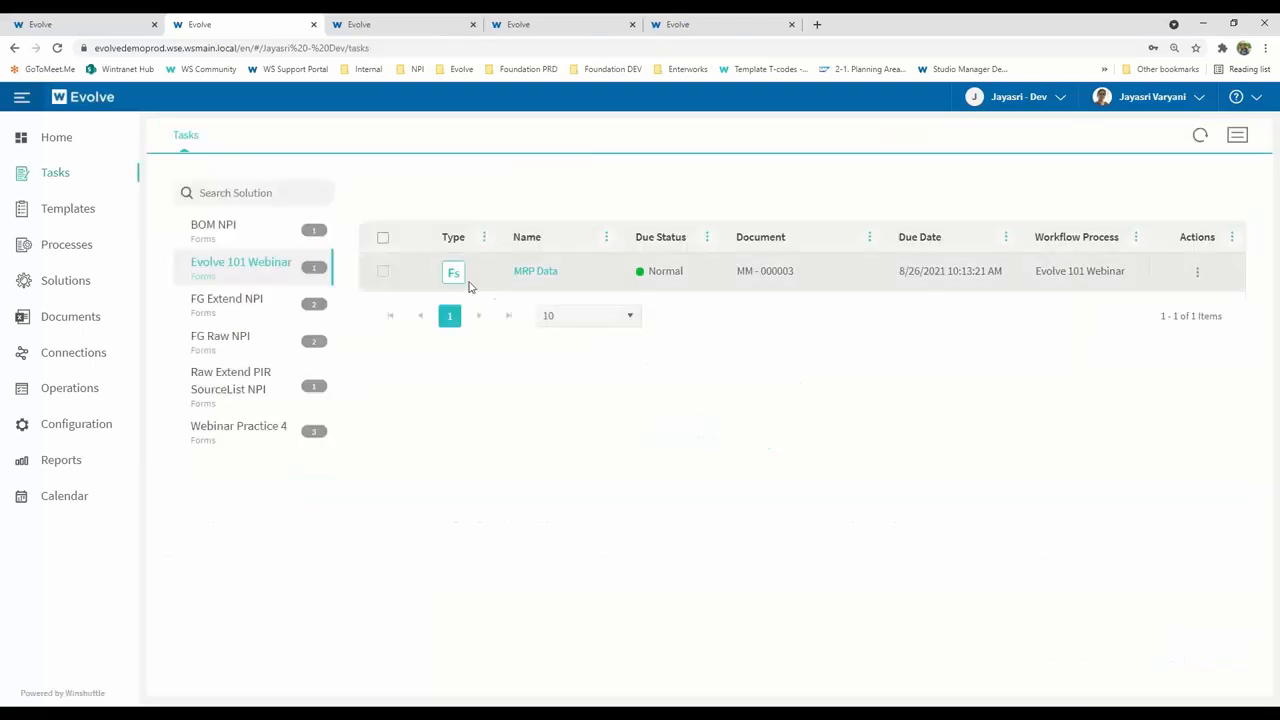
Open the MRP Data task, check its MRP fields and complete it without edits
click(455, 278)
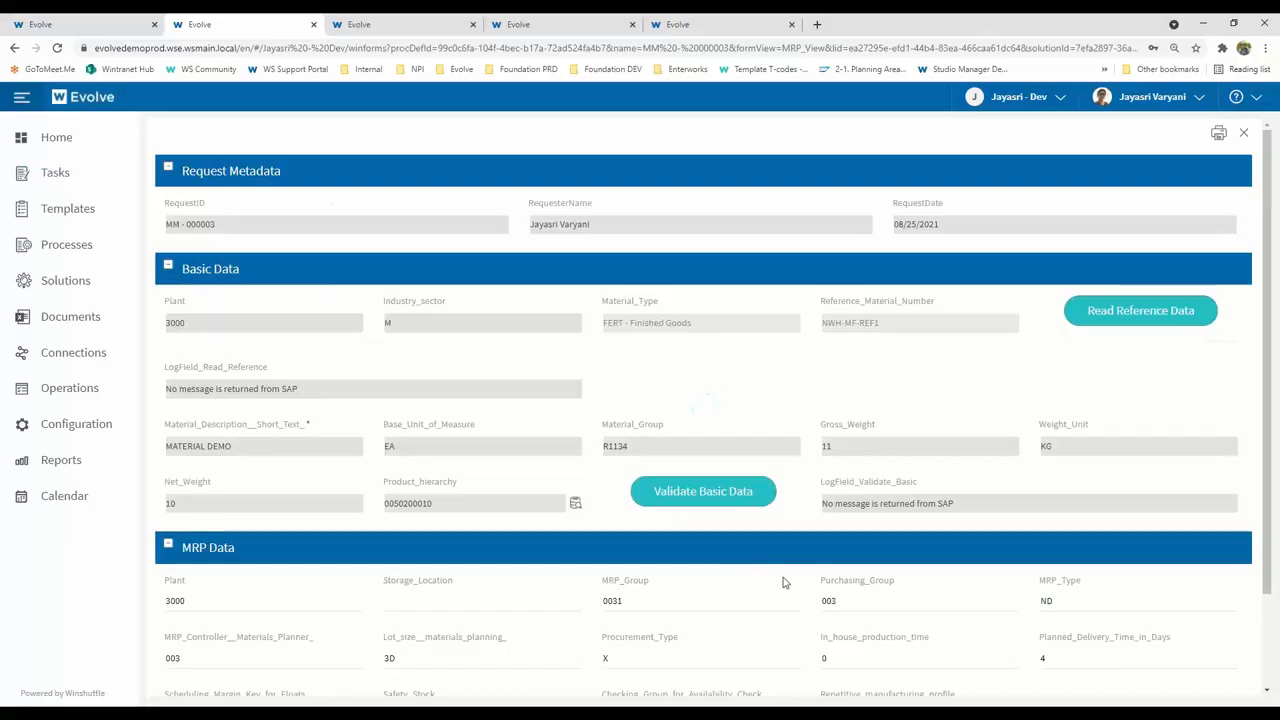
scroll(785, 580, down, 2)
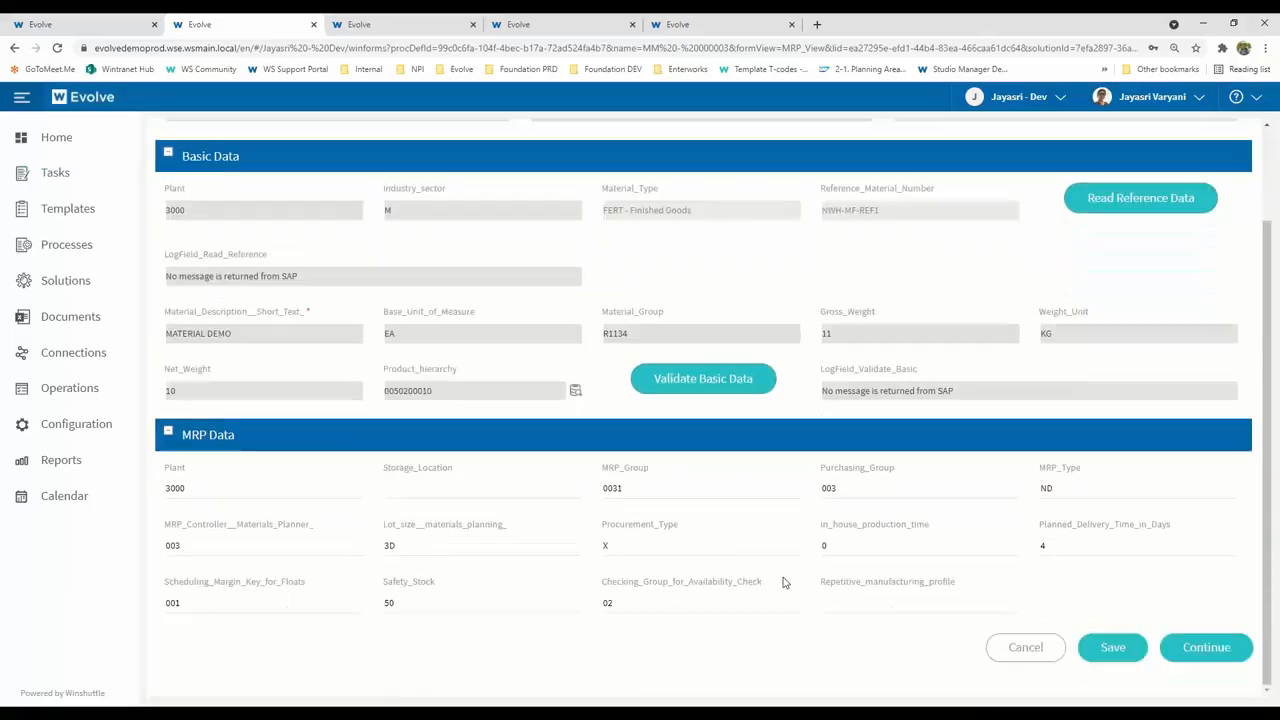
click(1207, 648)
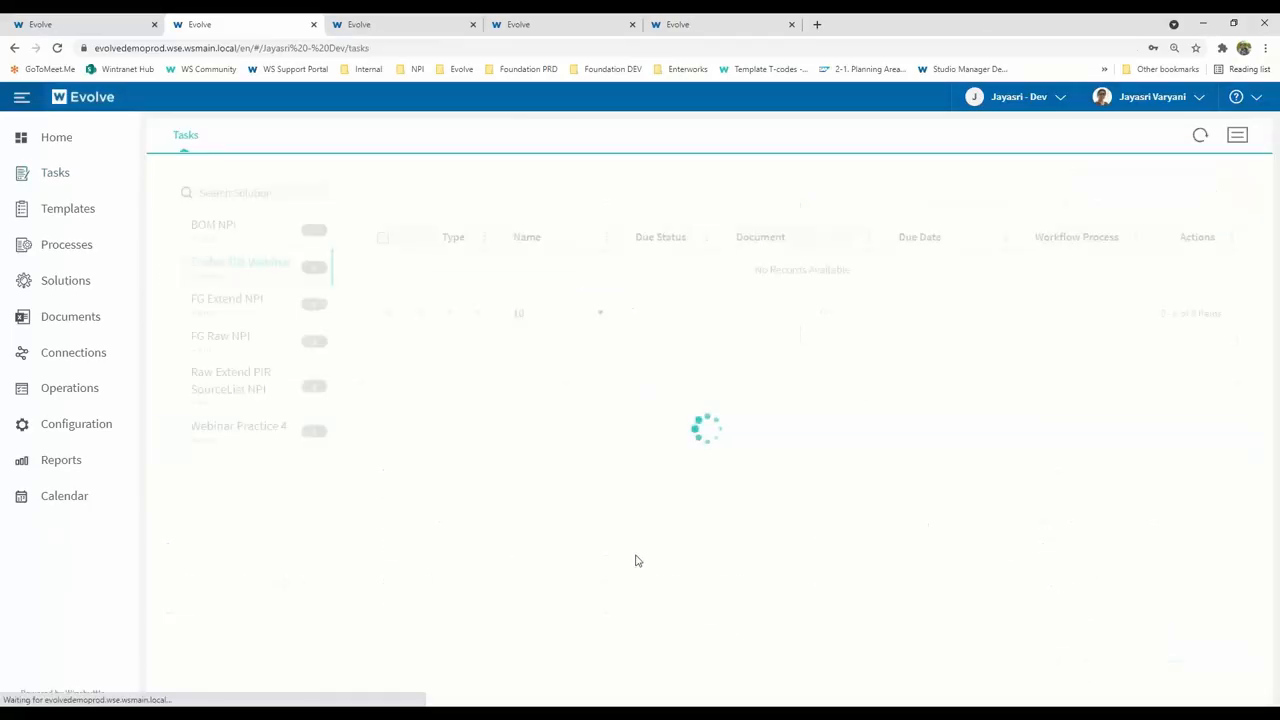
Open the request's data steward approval task and review its data down to the Data Steward section
click(453, 272)
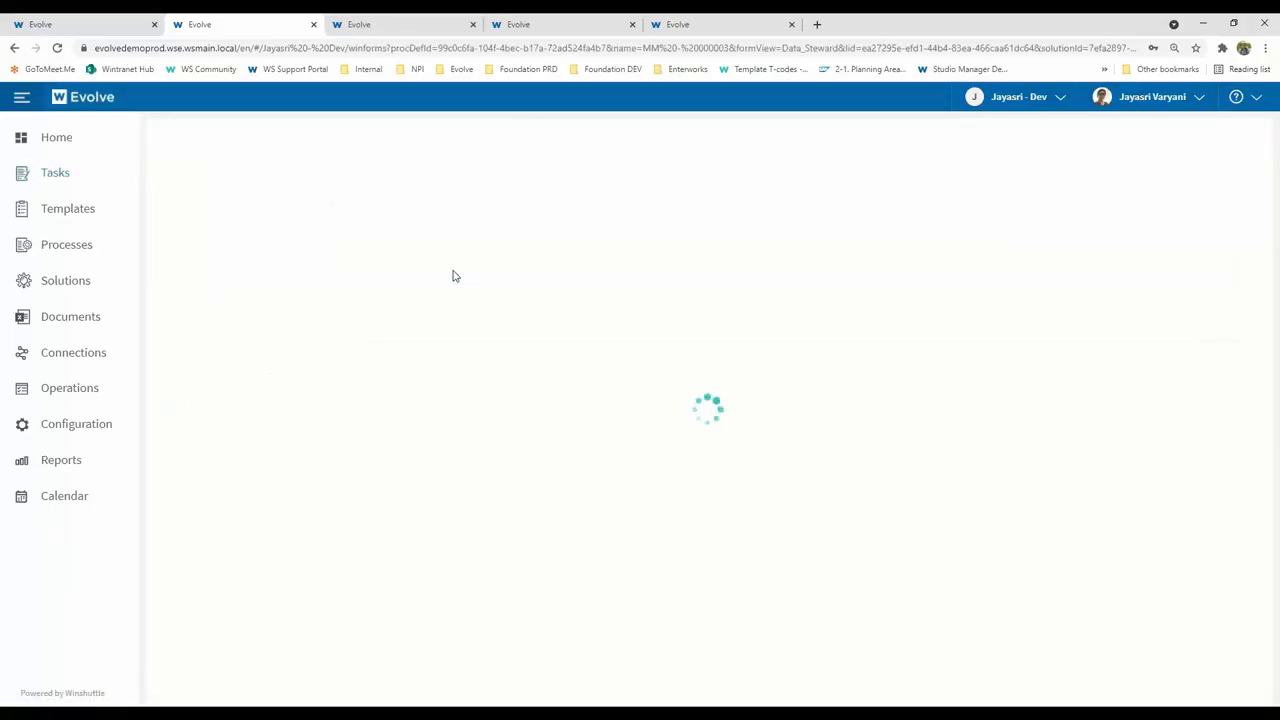
scroll(519, 478, down, 3)
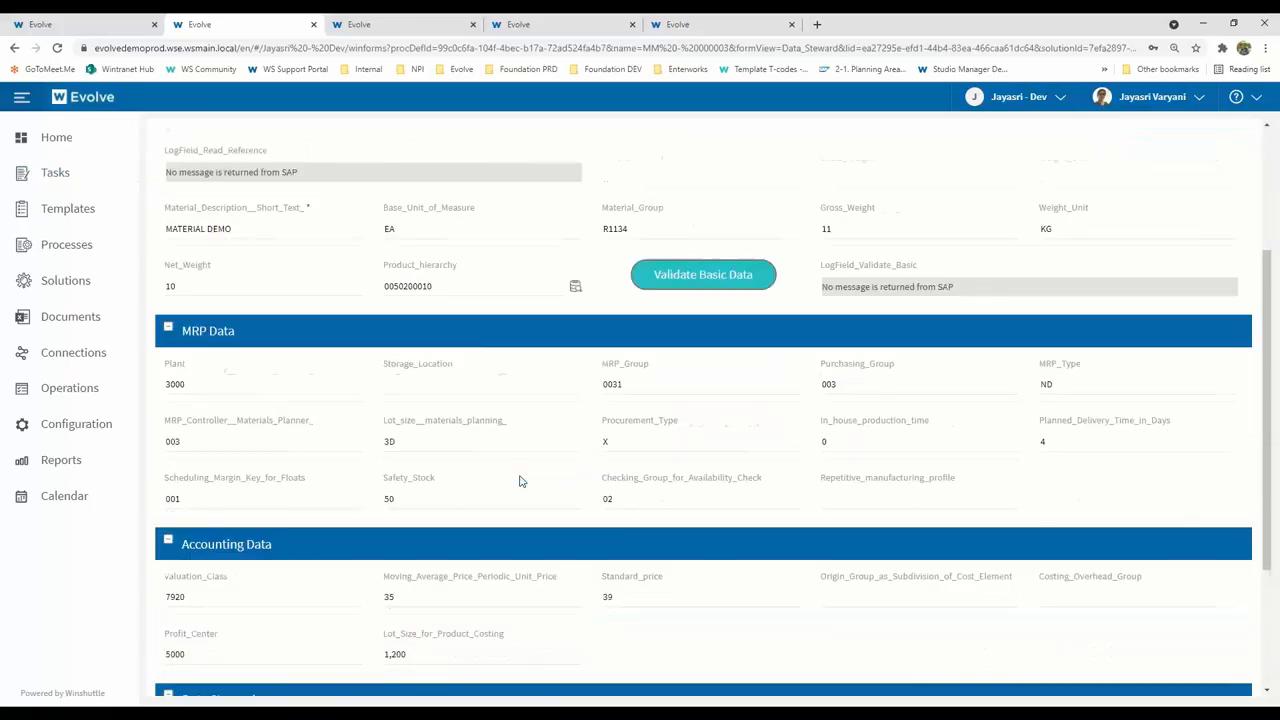
scroll(519, 481, down, 2)
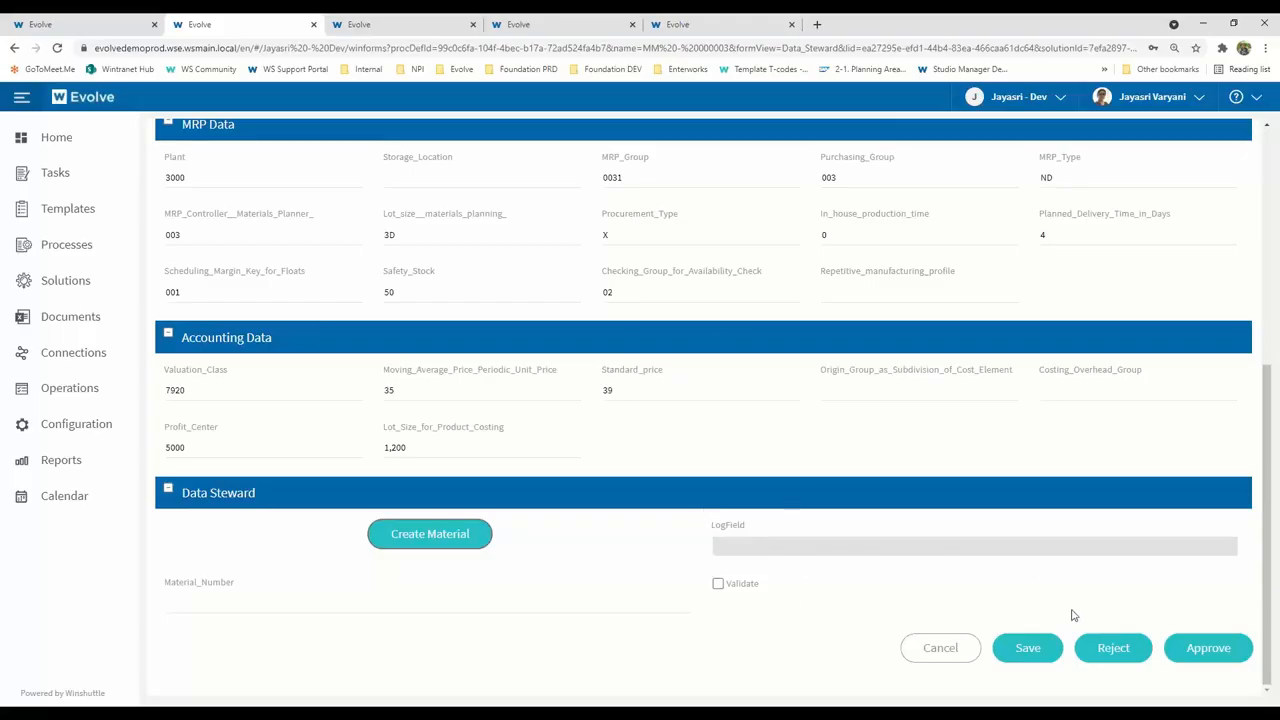
Review the approval and rejection paths in the solution's workflow diagram, dismissing the default view error
click(107, 26)
click(292, 136)
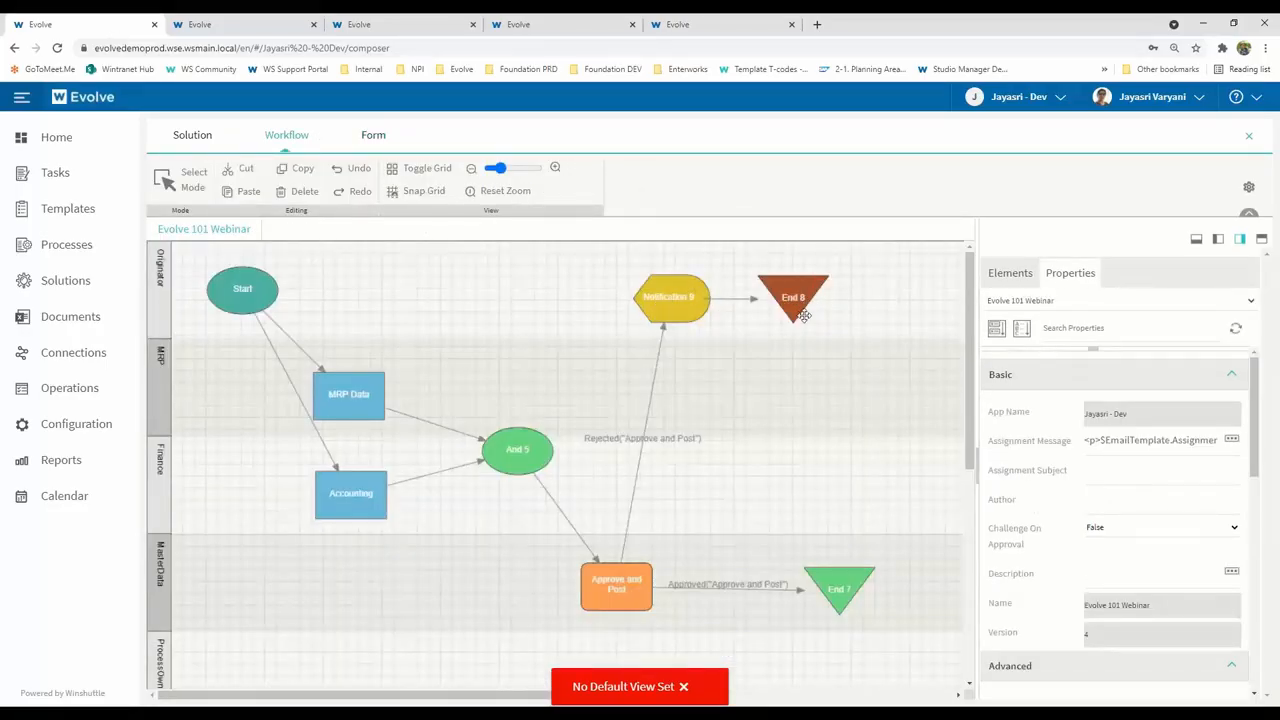
click(684, 687)
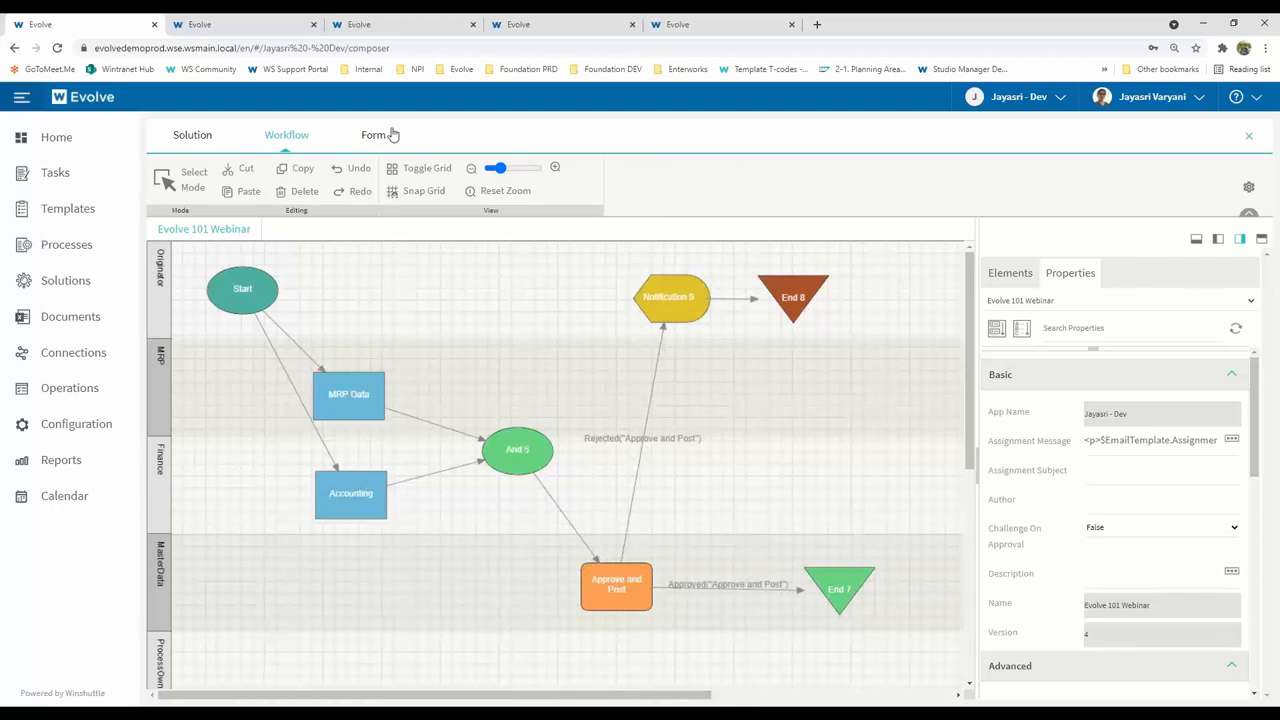
Back in the data steward task, create the material in SAP and approve the request
click(260, 22)
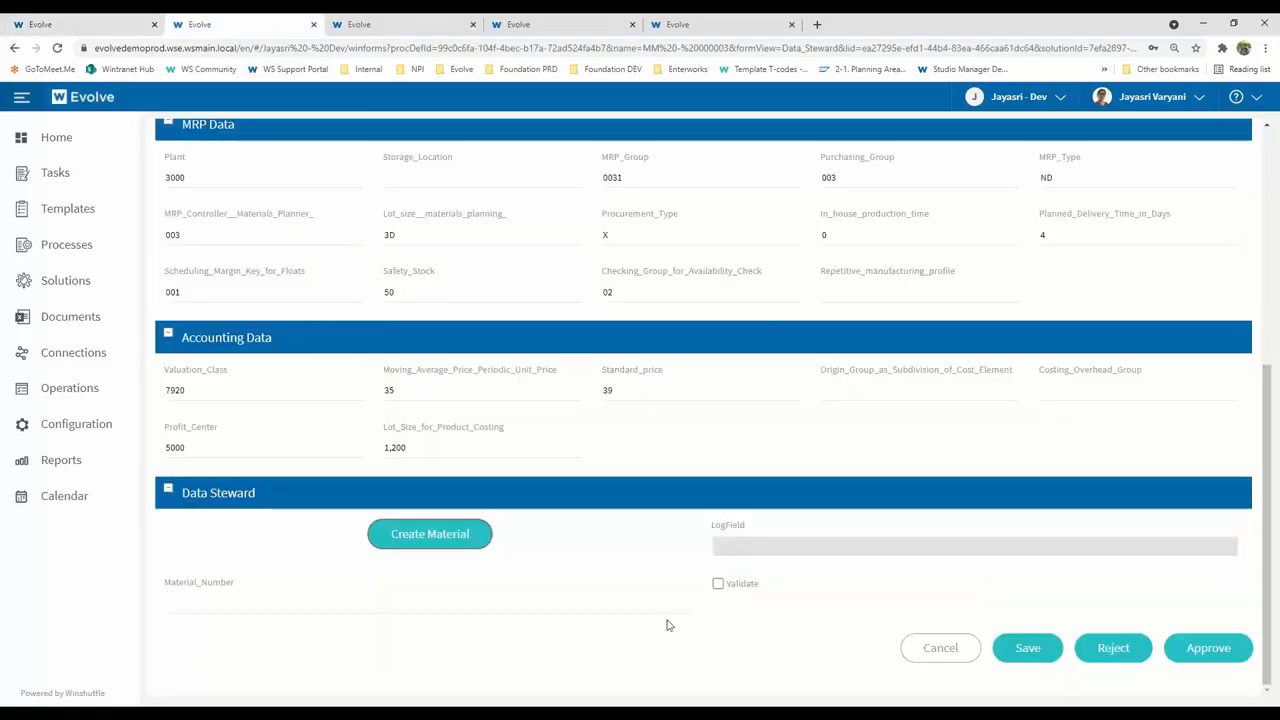
click(470, 541)
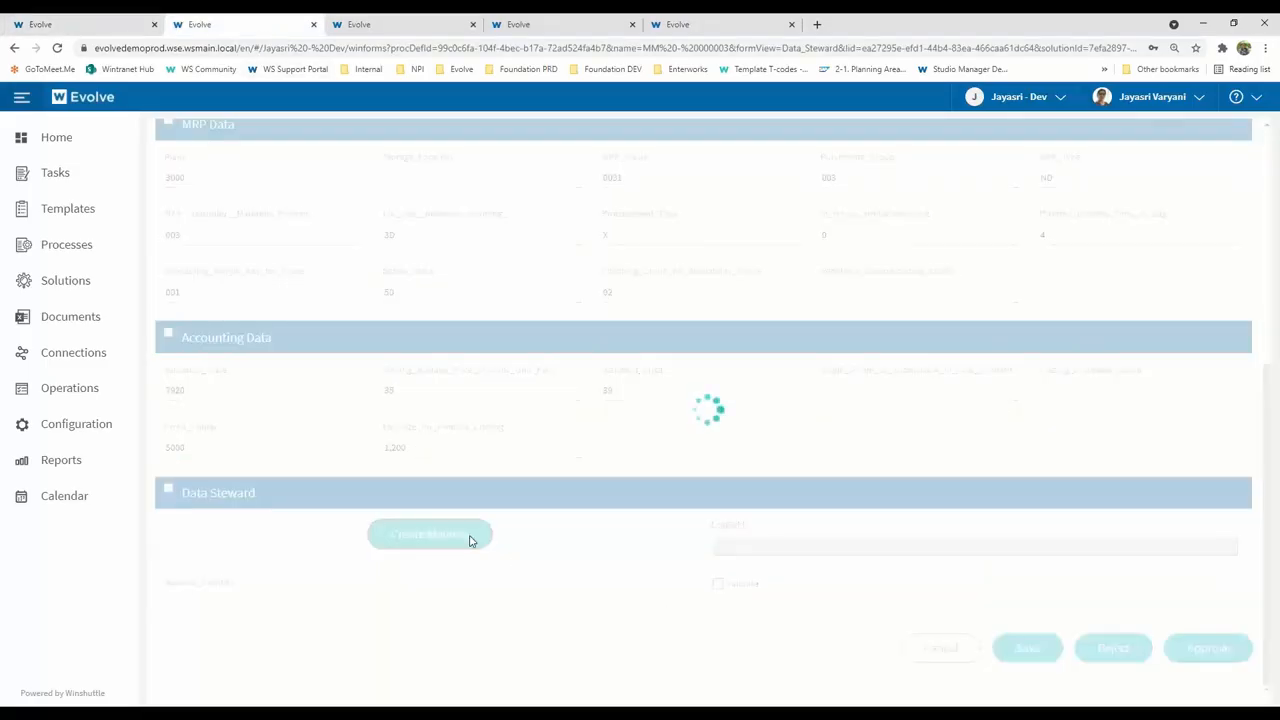
click(1205, 649)
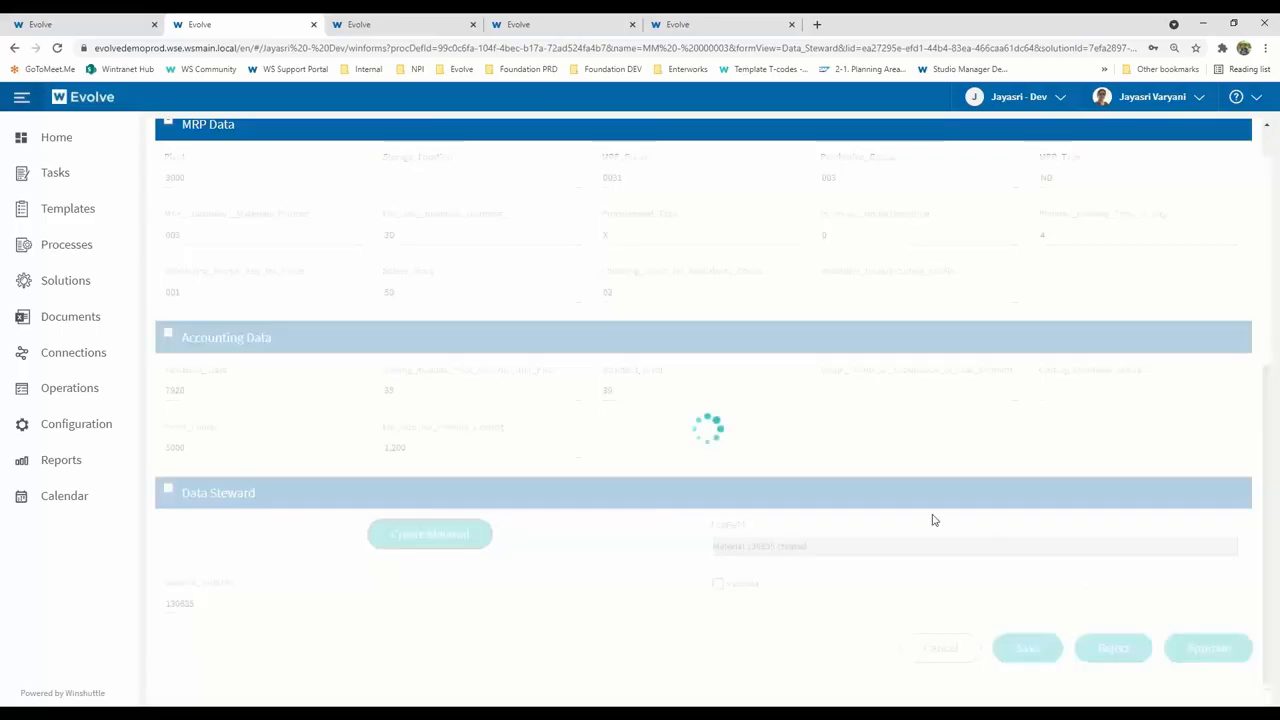